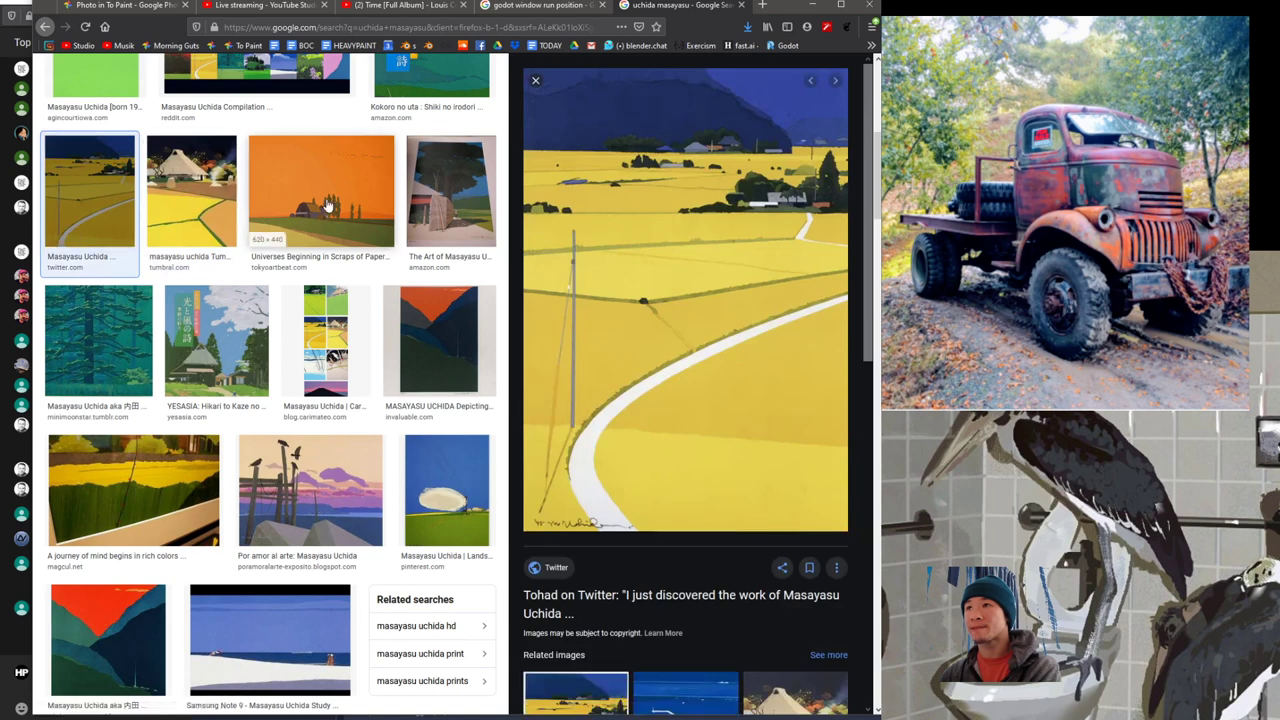
Step: Examine enlarged Masayasu Uchida landscape paintings in the image results, comparing their flat shapes and colours
click(327, 205)
scroll(380, 320, up, 3)
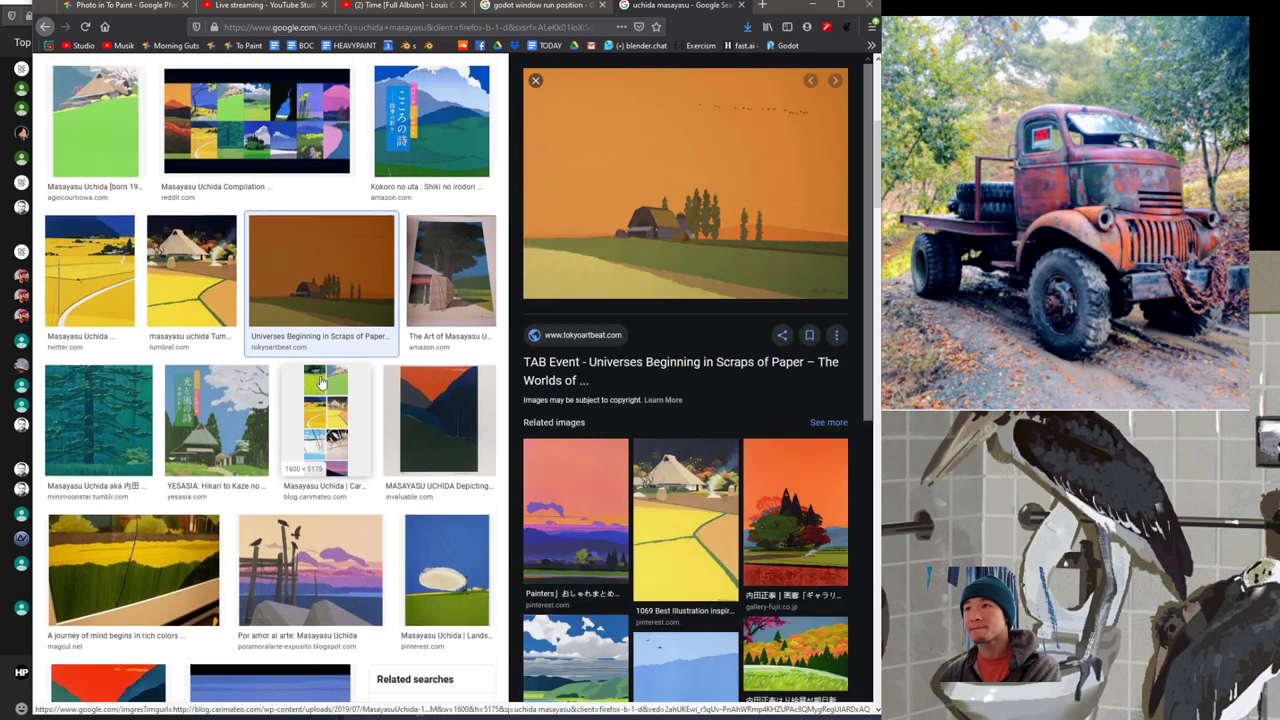
click(426, 252)
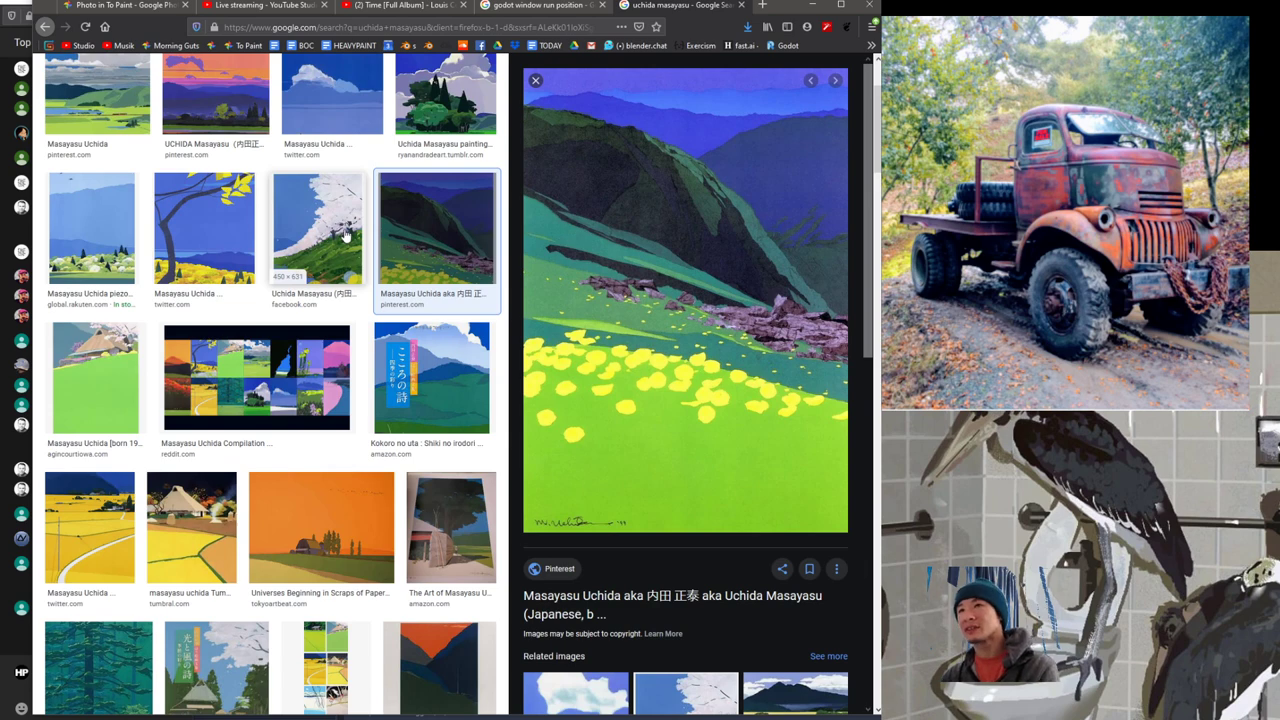
click(345, 234)
click(205, 230)
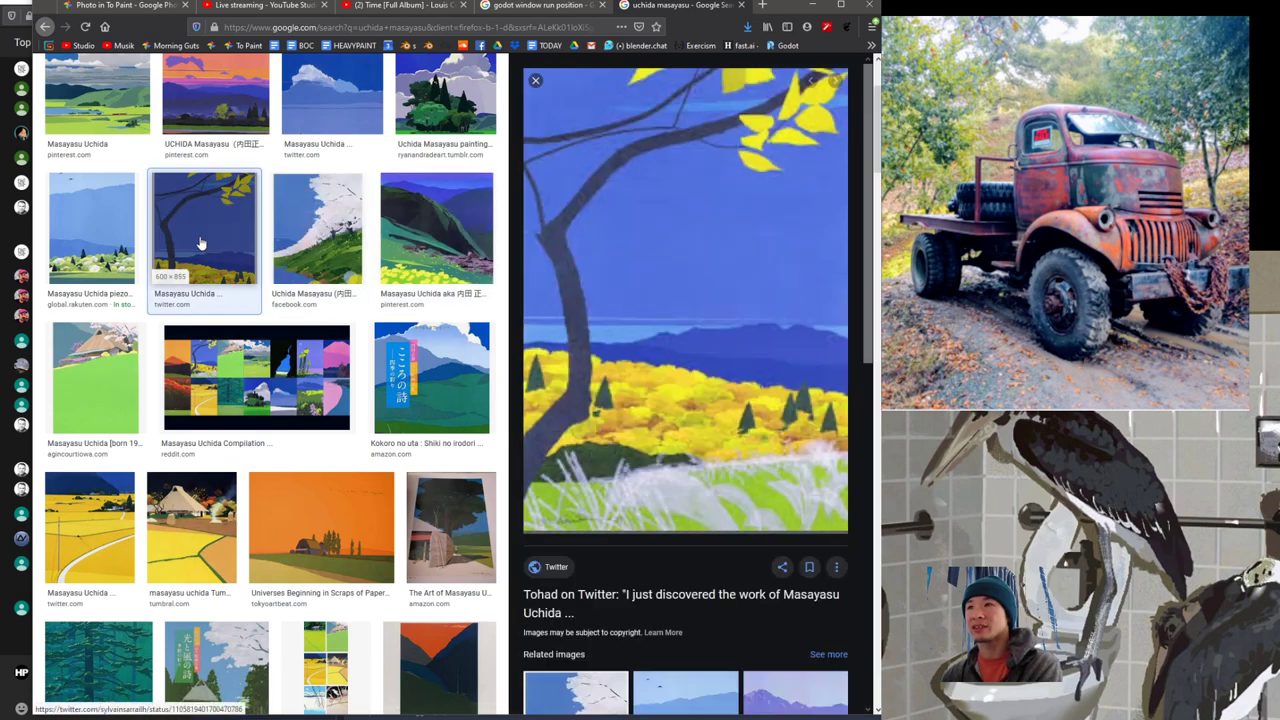
click(85, 229)
scroll(336, 252, up, 2)
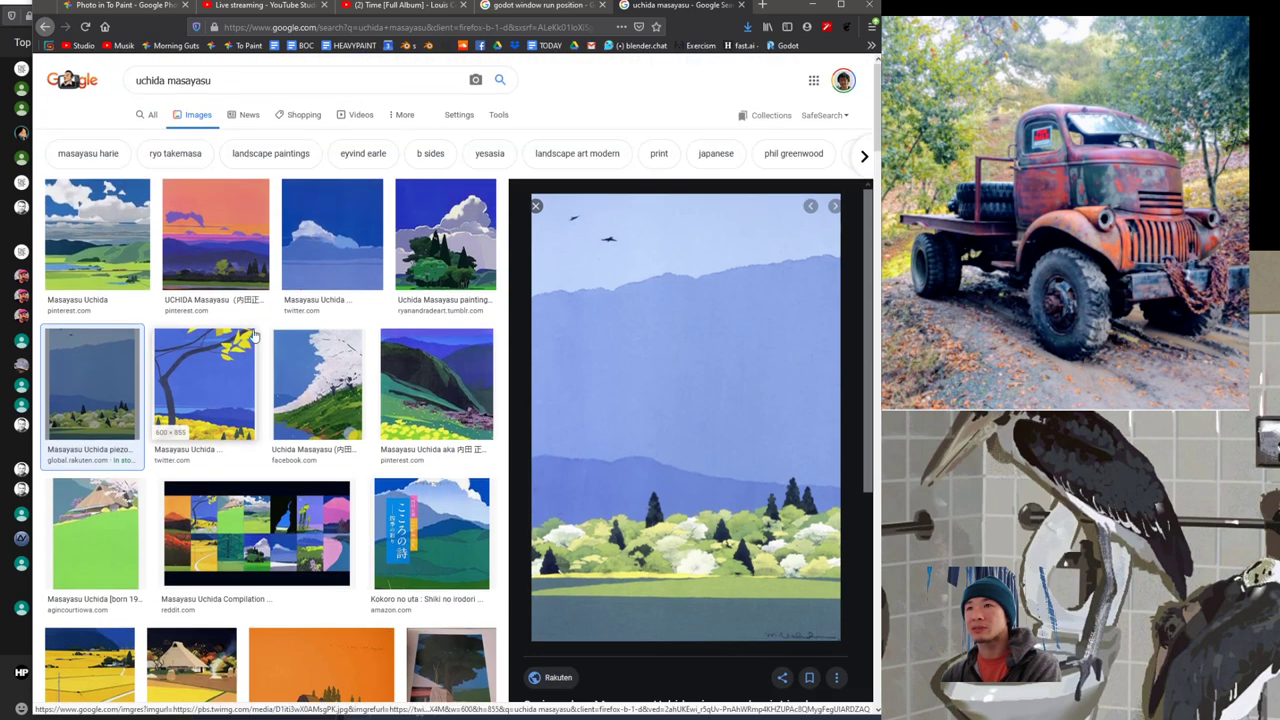
click(336, 252)
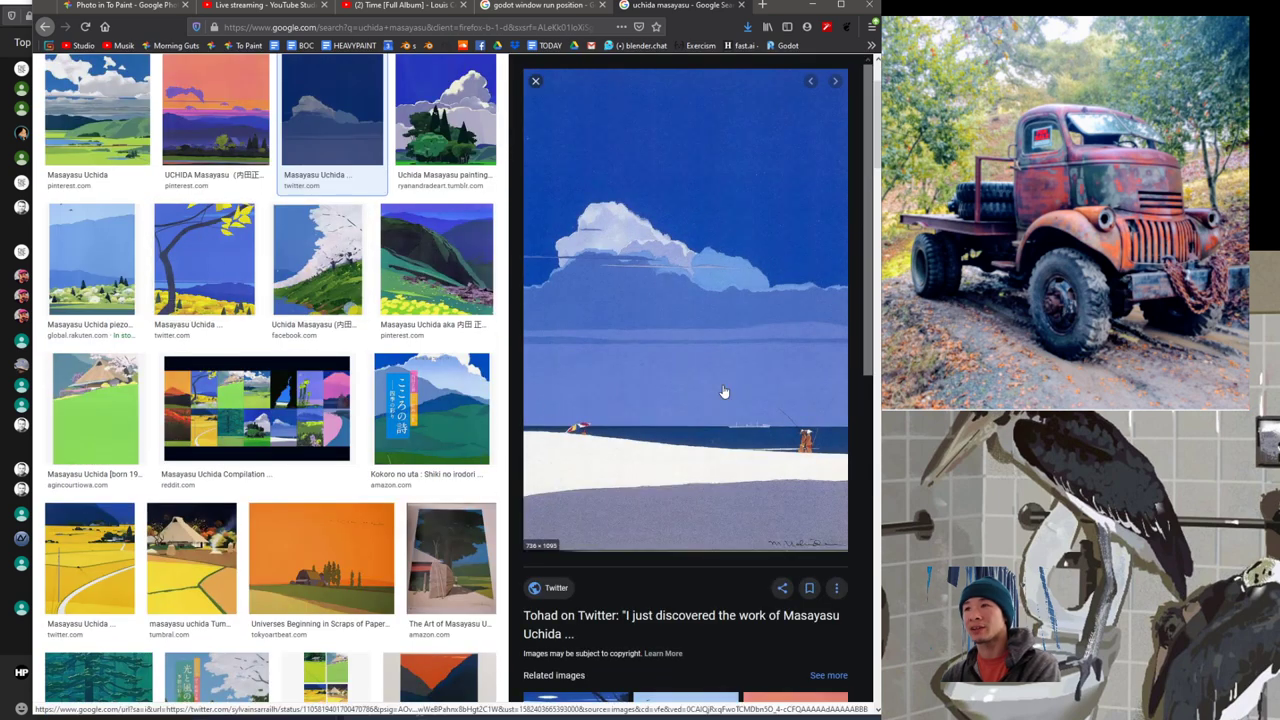
scroll(400, 300, up, 1)
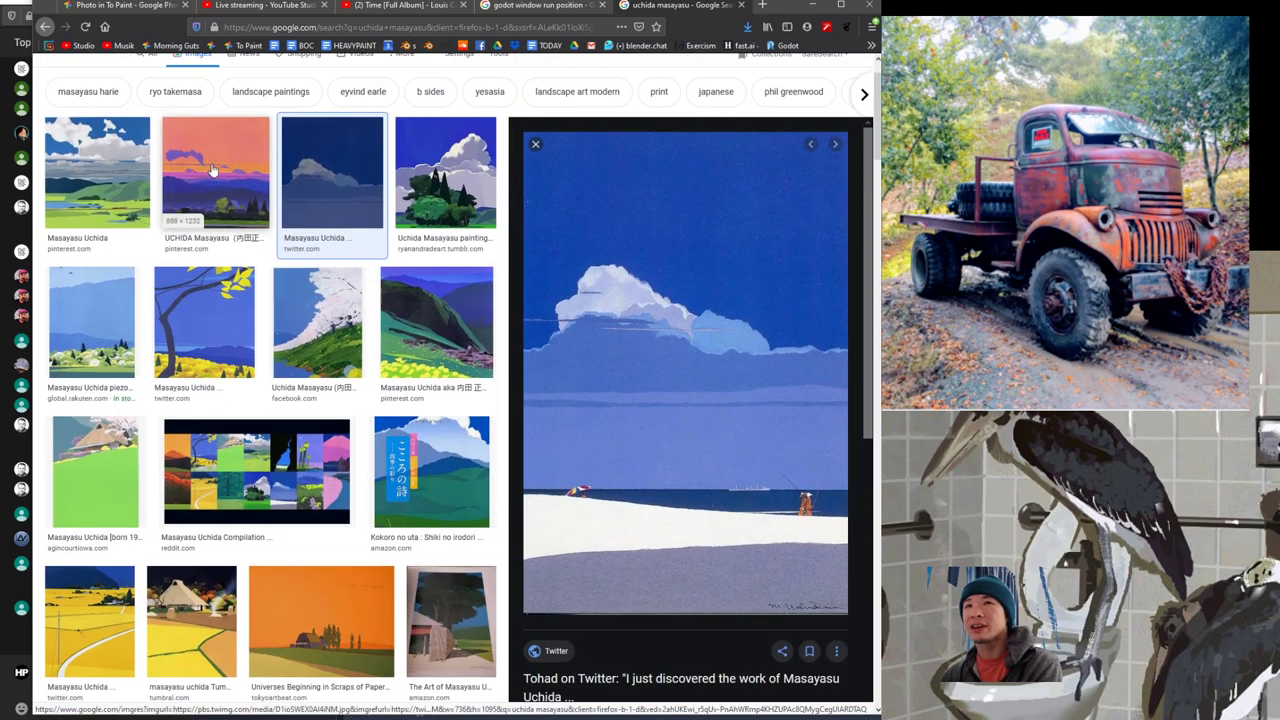
Step: Browse further down the Masayasu Uchida results and view the thatched farmhouse and riverside fishing paintings
scroll(350, 311, down, 10)
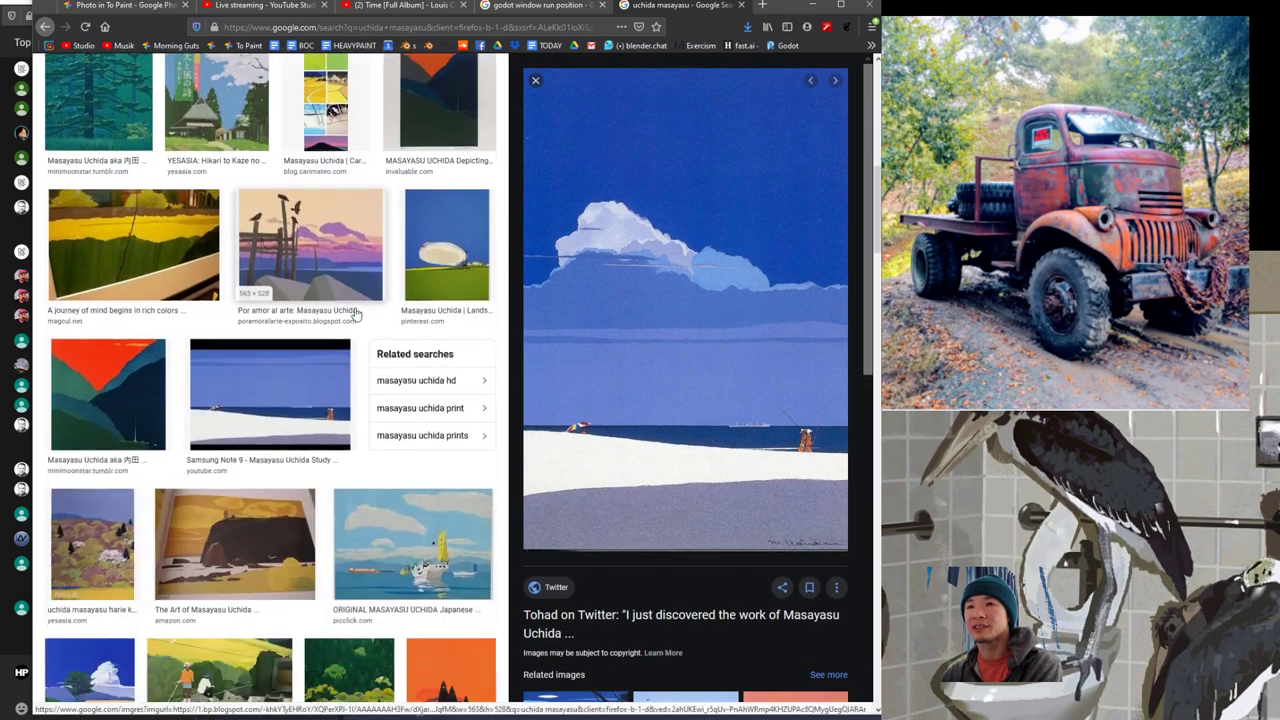
scroll(270, 336, down, 2)
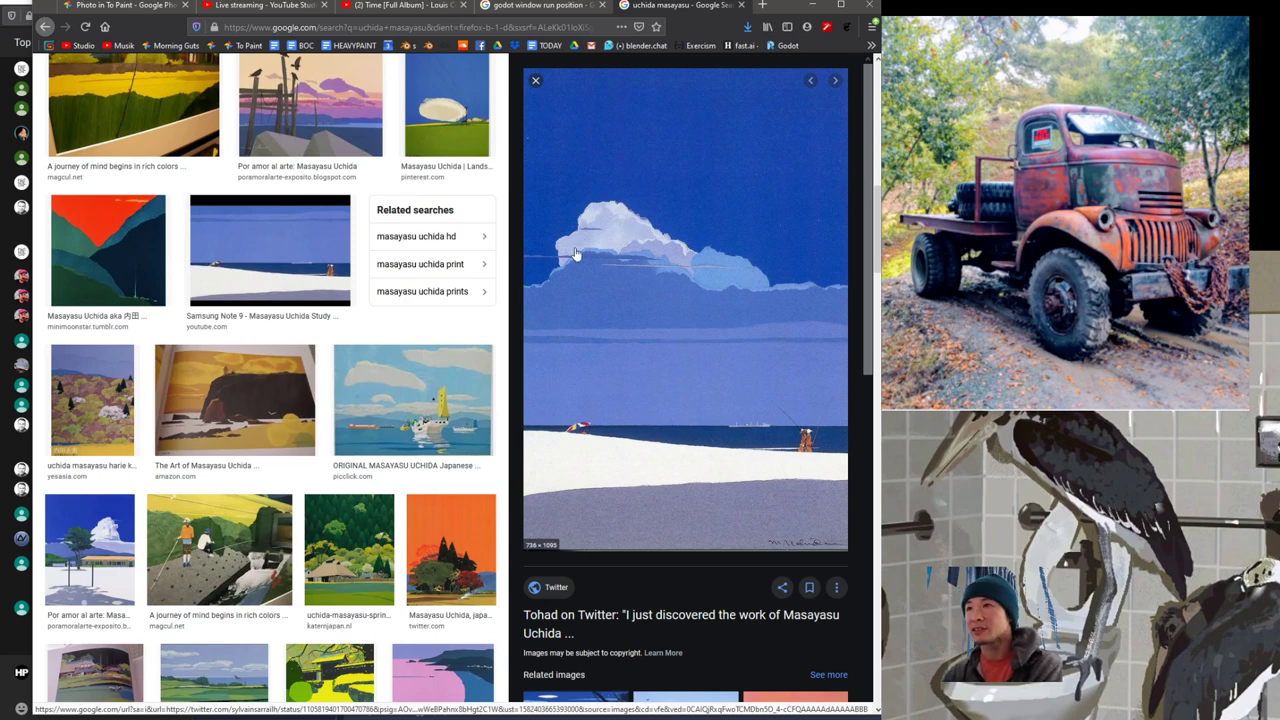
click(412, 394)
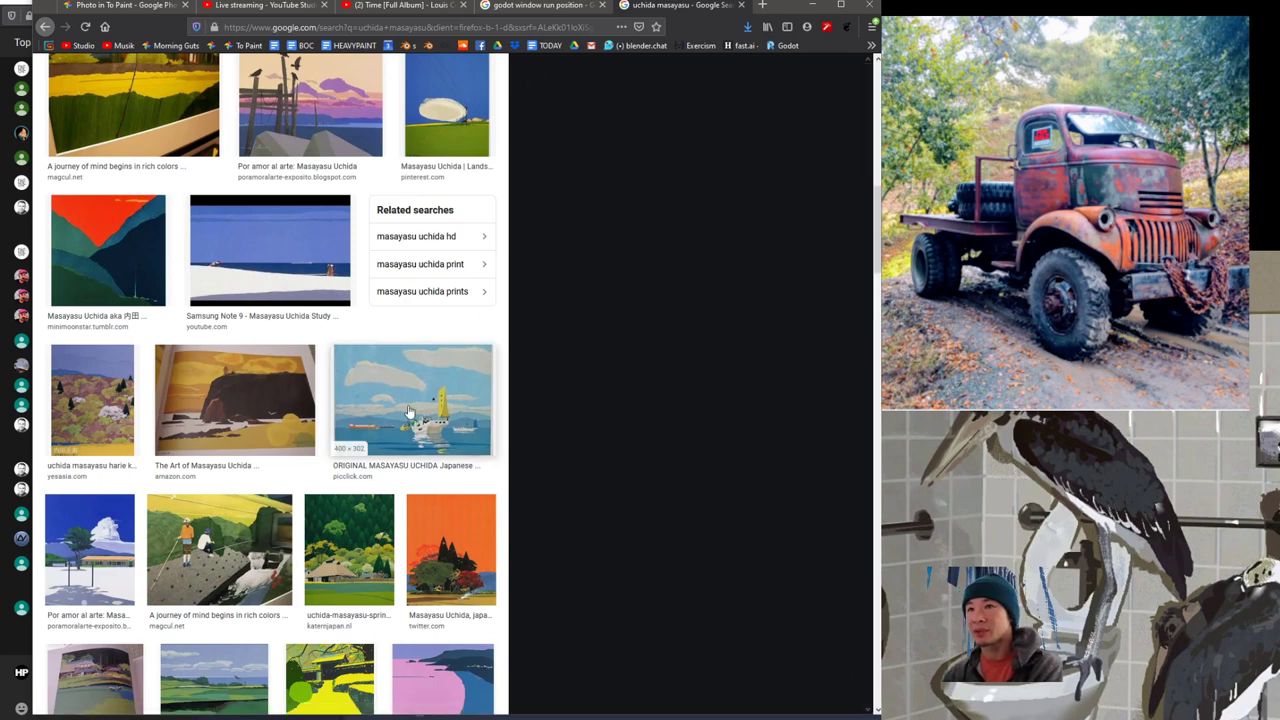
click(376, 530)
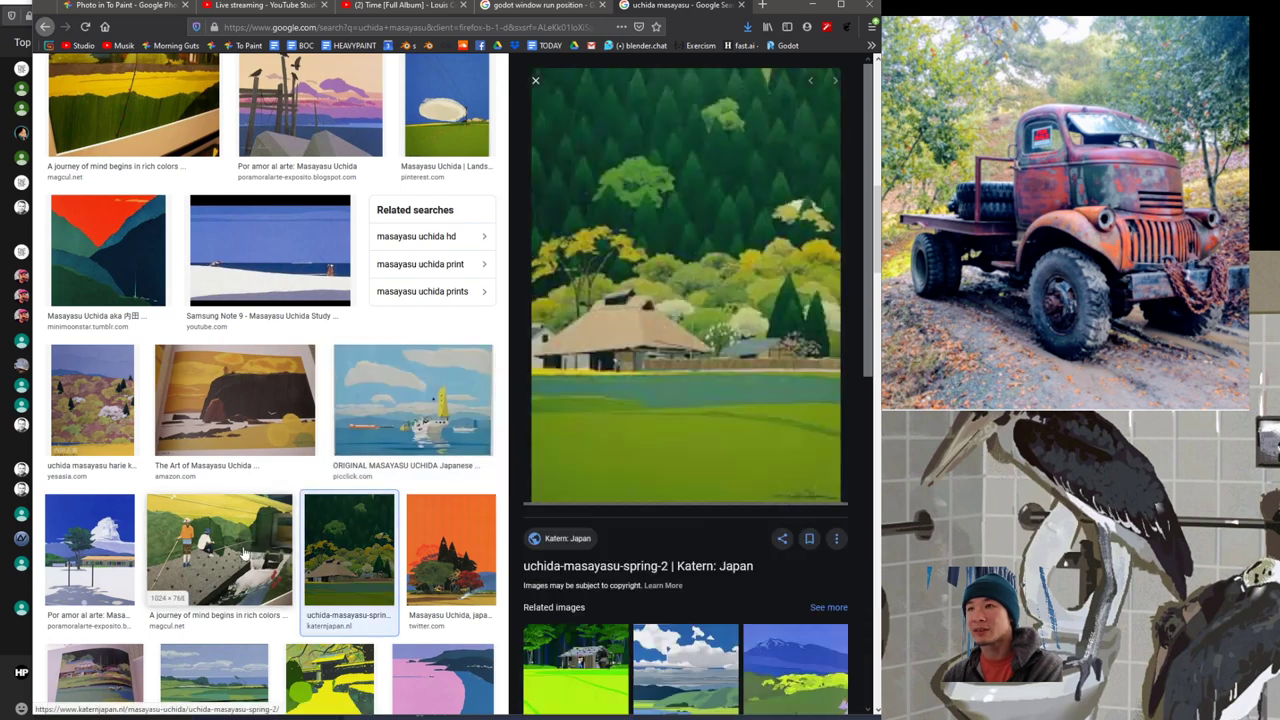
click(222, 555)
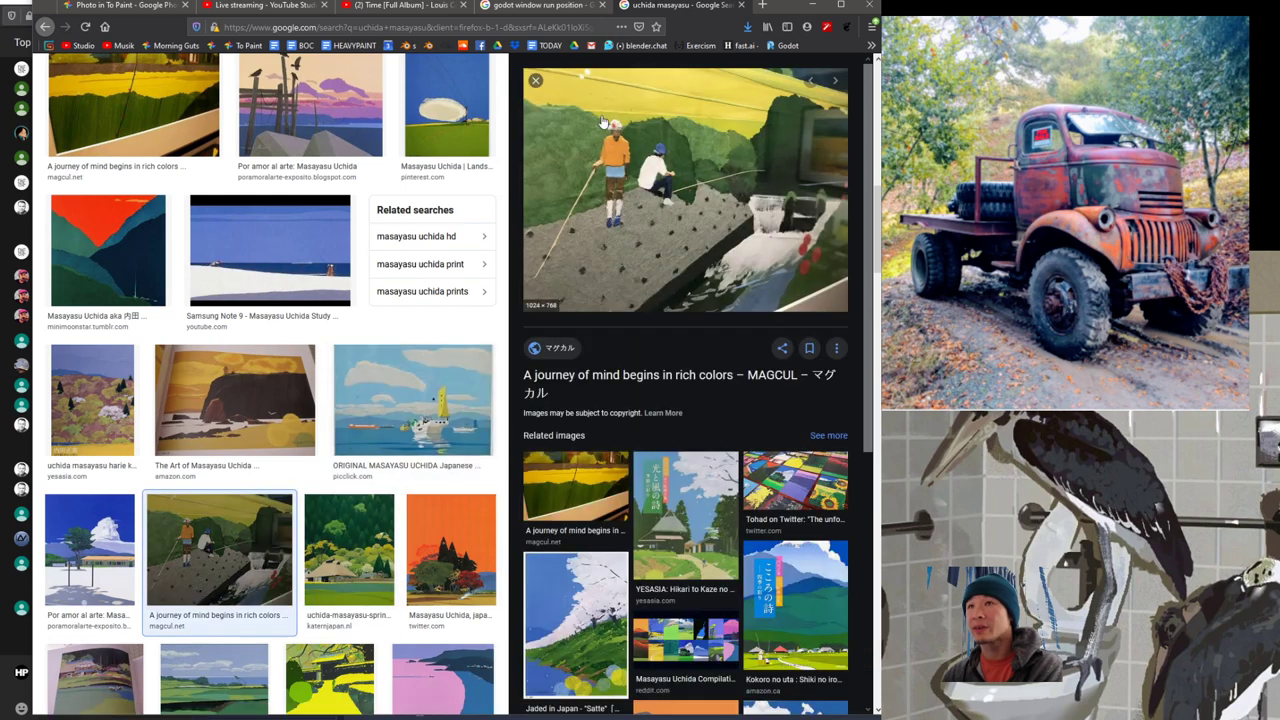
scroll(415, 170, up, 10)
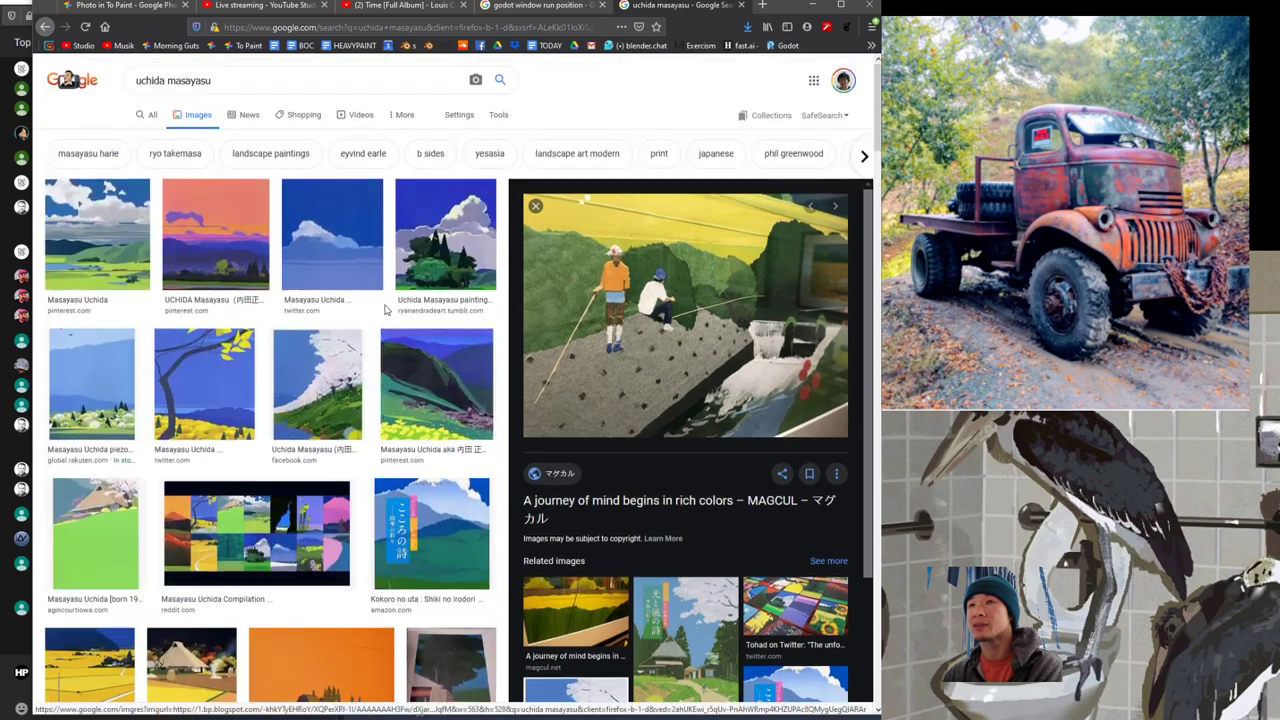
Step: Play the KNOWER - LIFE (Full Album) video on YouTube and switch back to the truck painting in HEAVYPAINT
click(400, 7)
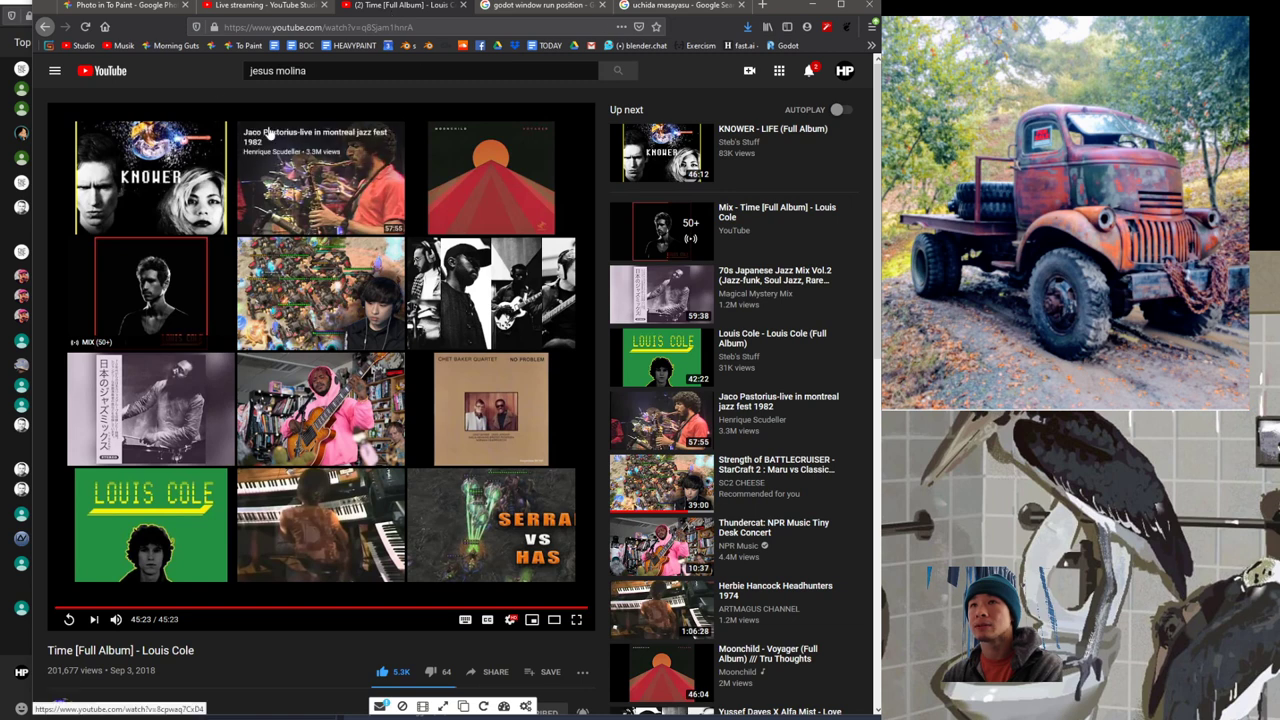
click(752, 137)
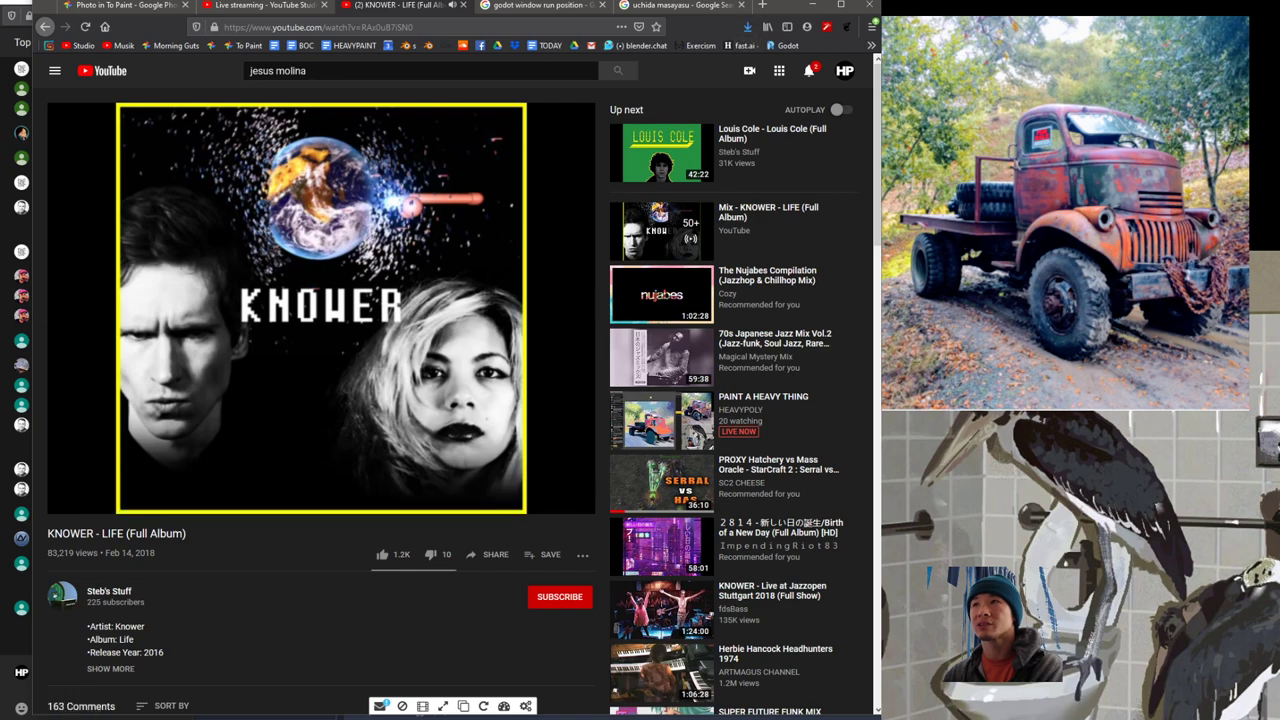
click(812, 4)
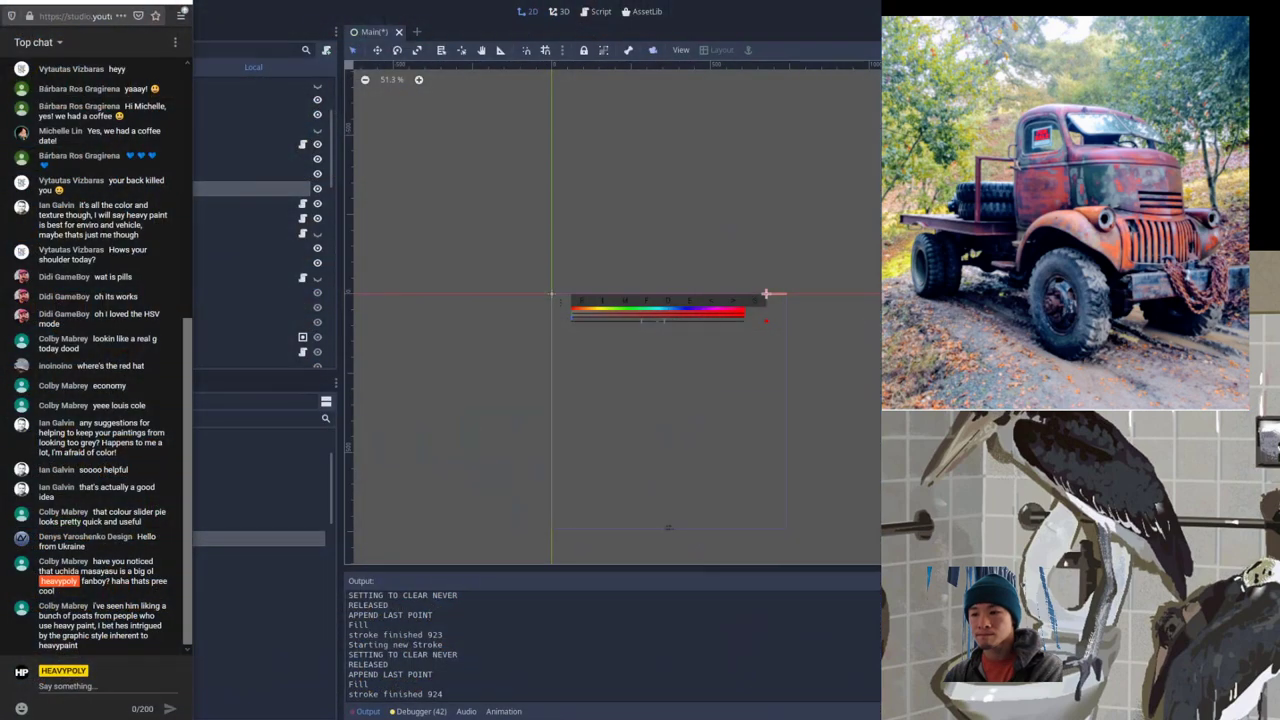
mouse_move(650, 715)
mouse_down()
mouse_move(658, 380)
mouse_move(711, 70)
mouse_move(713, 32)
mouse_move(691, 10)
mouse_move(724, 12)
mouse_up()
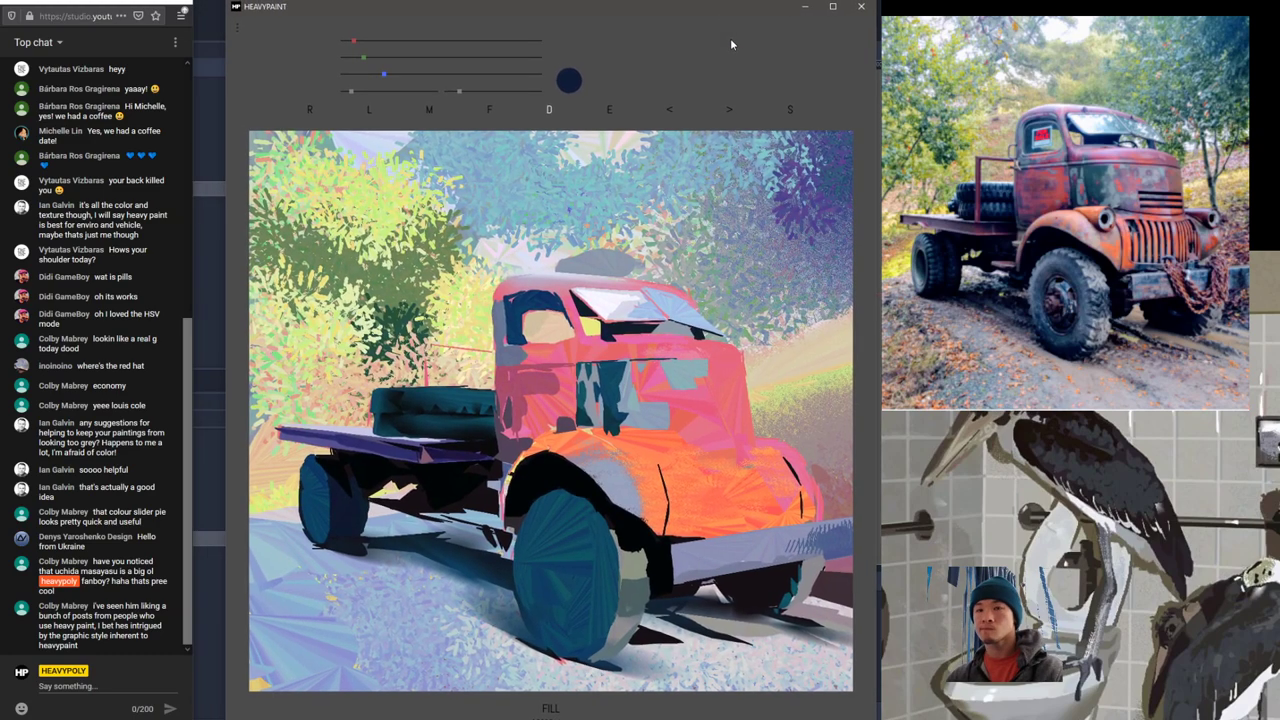
Step: Mix a muted mauve from the colour sampled on the truck's door and paint a shape at the cab's front corner
right_click(703, 375)
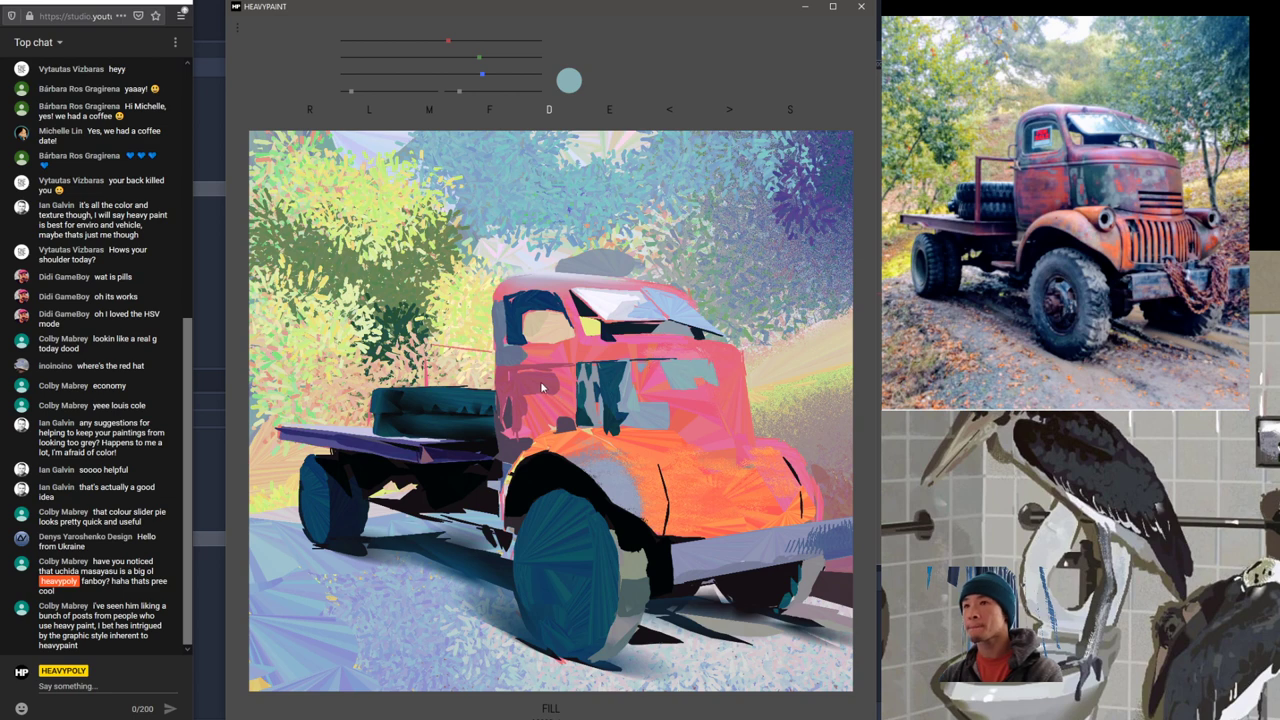
right_click(542, 386)
key(space)
click(743, 399)
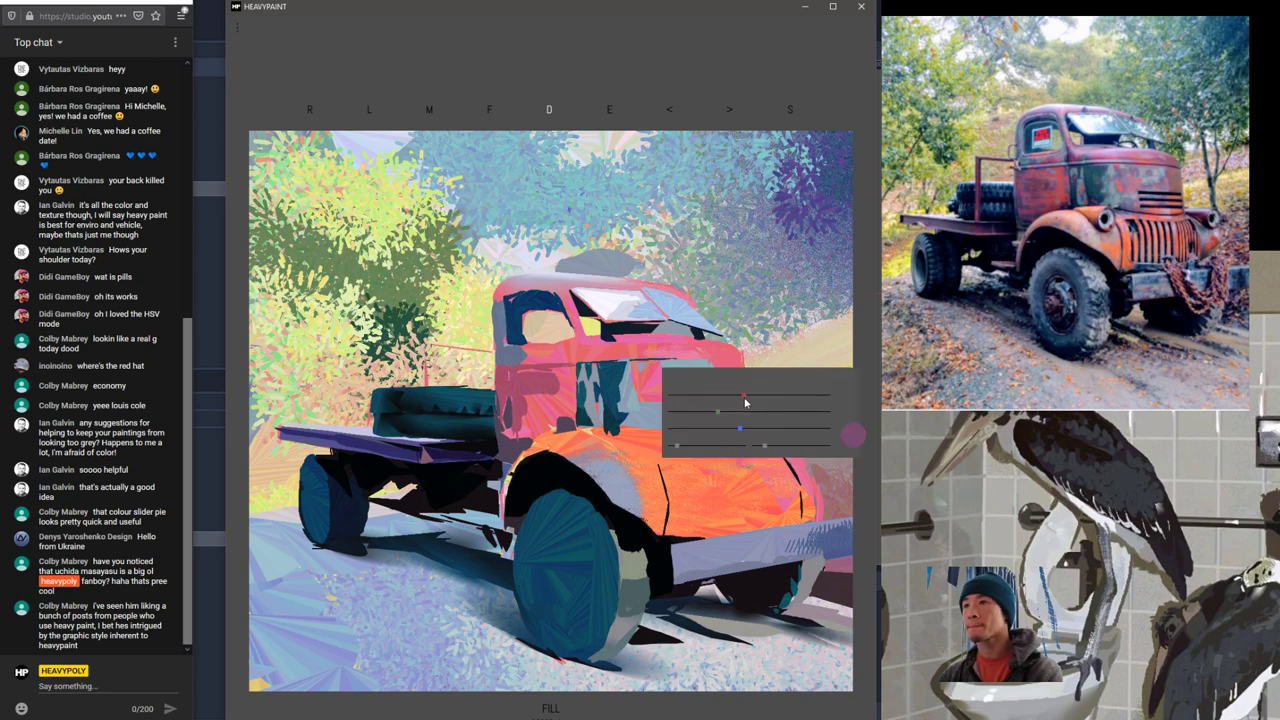
drag(718, 412, 728, 414)
key(space)
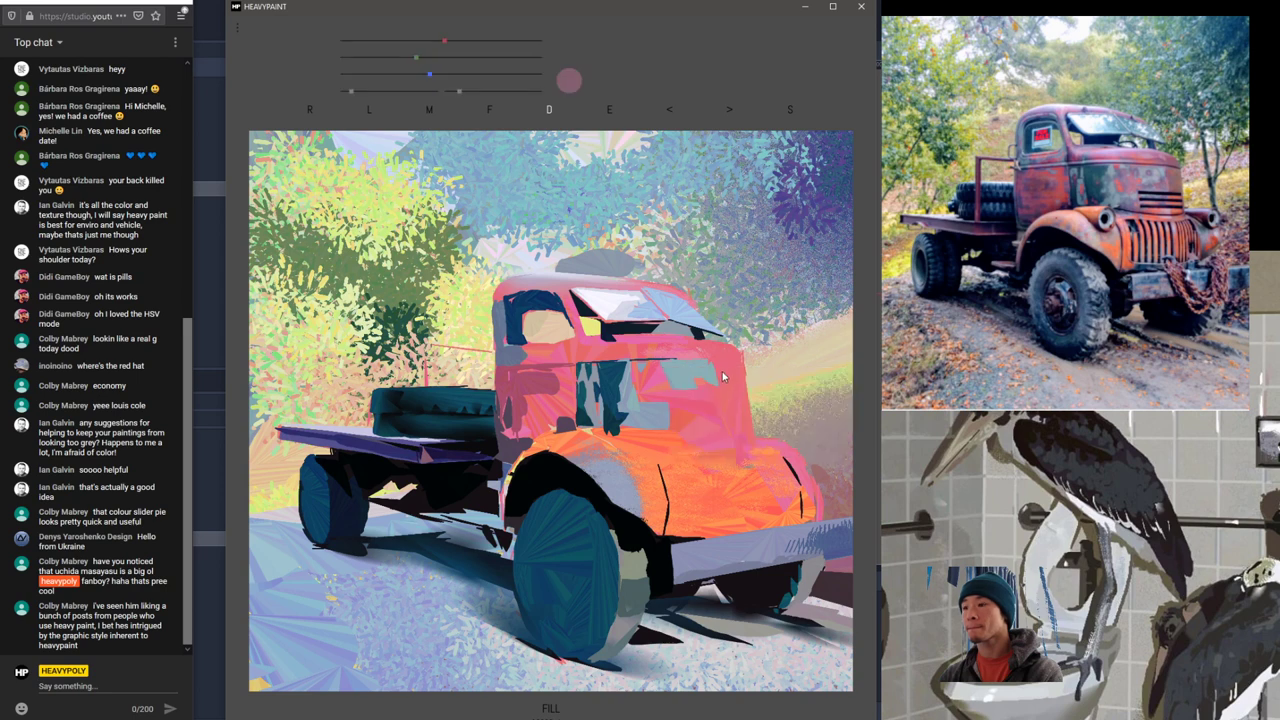
mouse_move(724, 366)
mouse_down()
mouse_move(738, 420)
mouse_move(746, 392)
mouse_up()
Step: Mix a muted salmon colour for the front of the truck's cab
key(space)
click(724, 374)
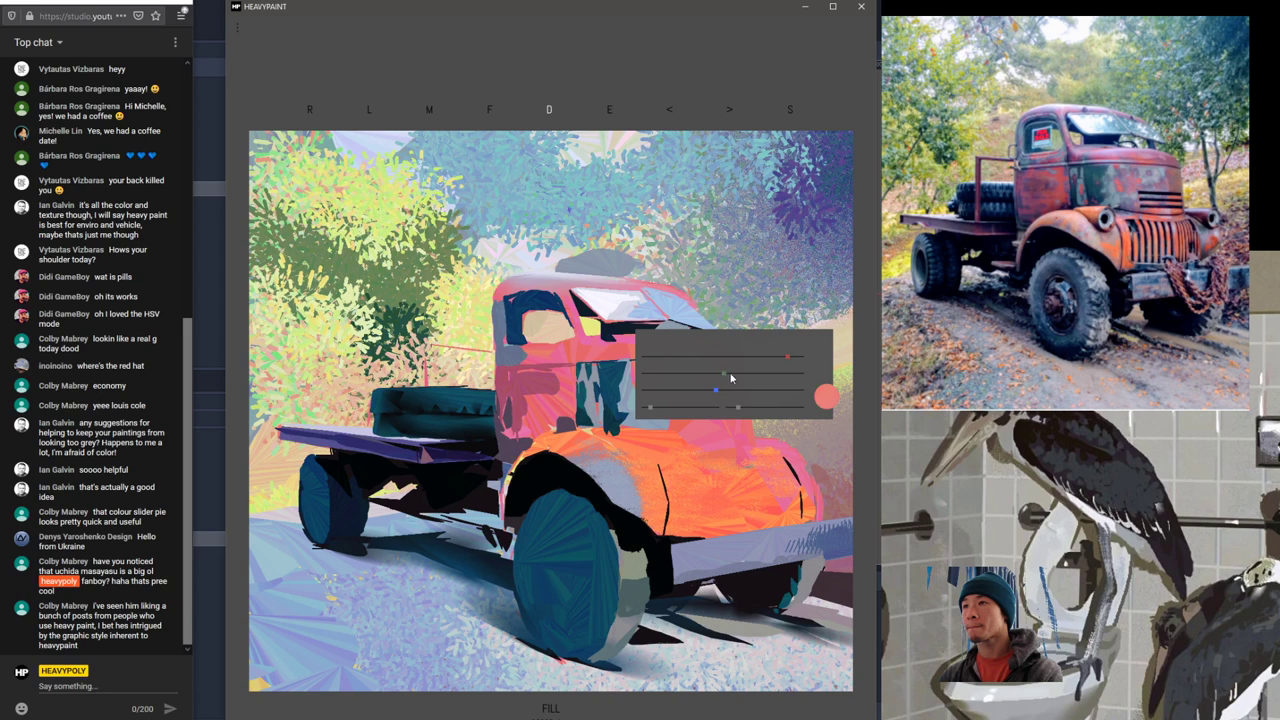
click(761, 357)
key(space)
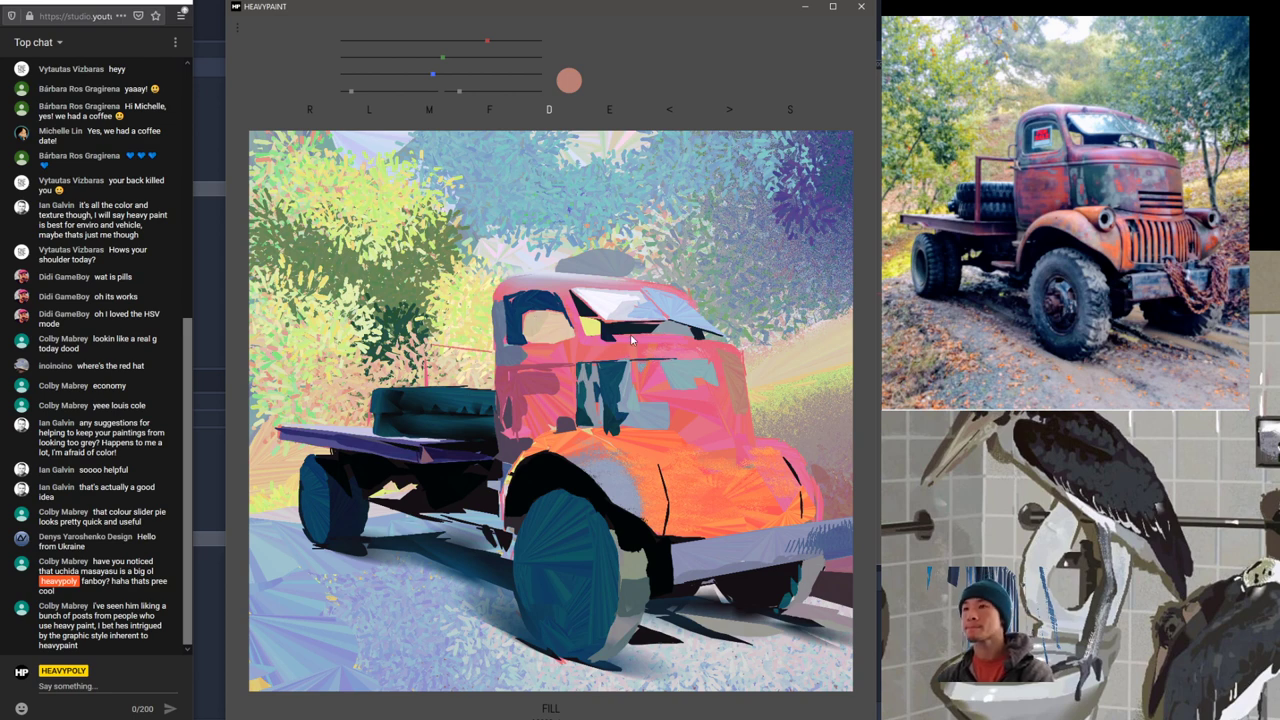
Step: Sample the cab roof's pale mauve, shift it to lavender and fill a strip beneath the windshield
right_click(542, 283)
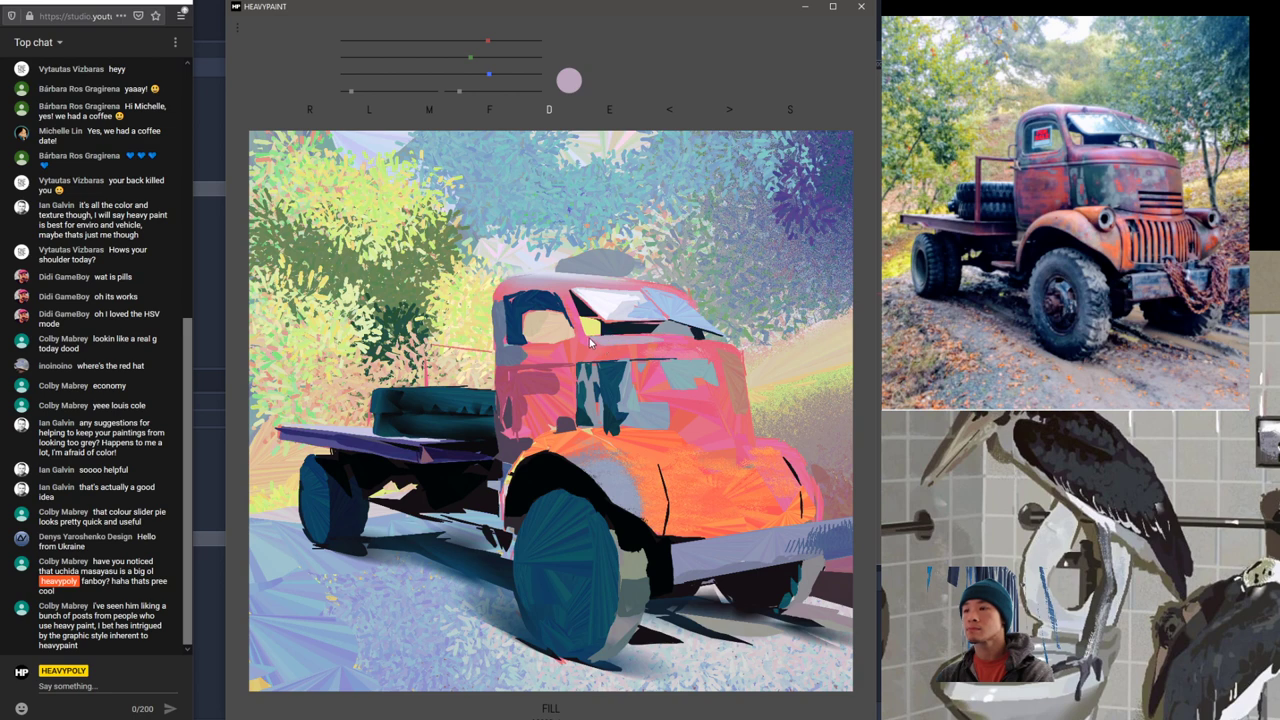
key(space)
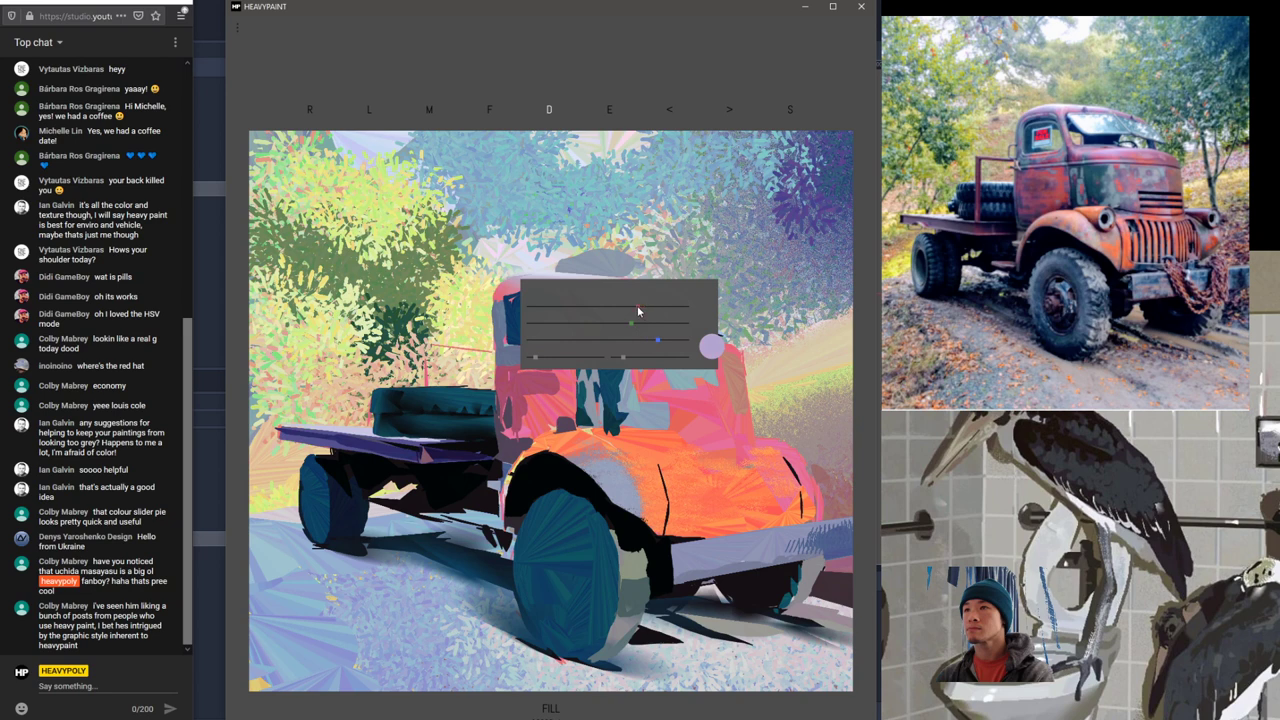
key(space)
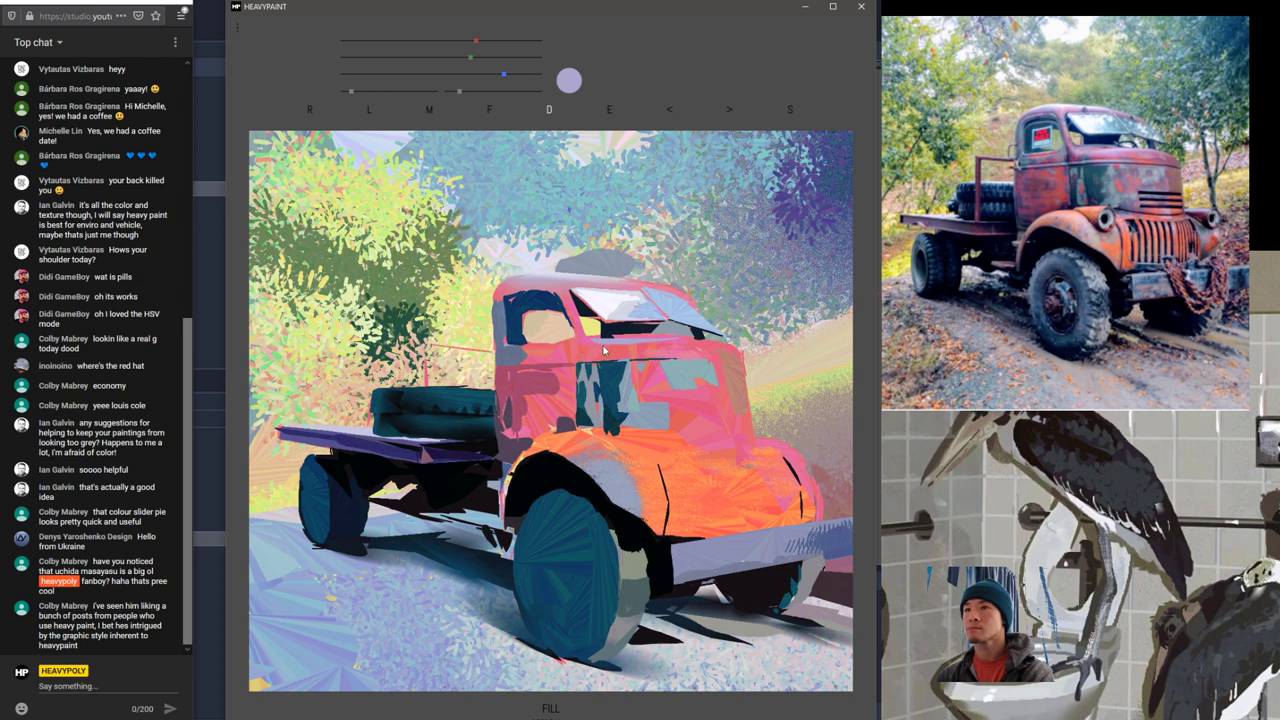
Step: Switch to the Fill Gradient brush and mix a bright light blue from the windshield's colour
key(d)
click(661, 331)
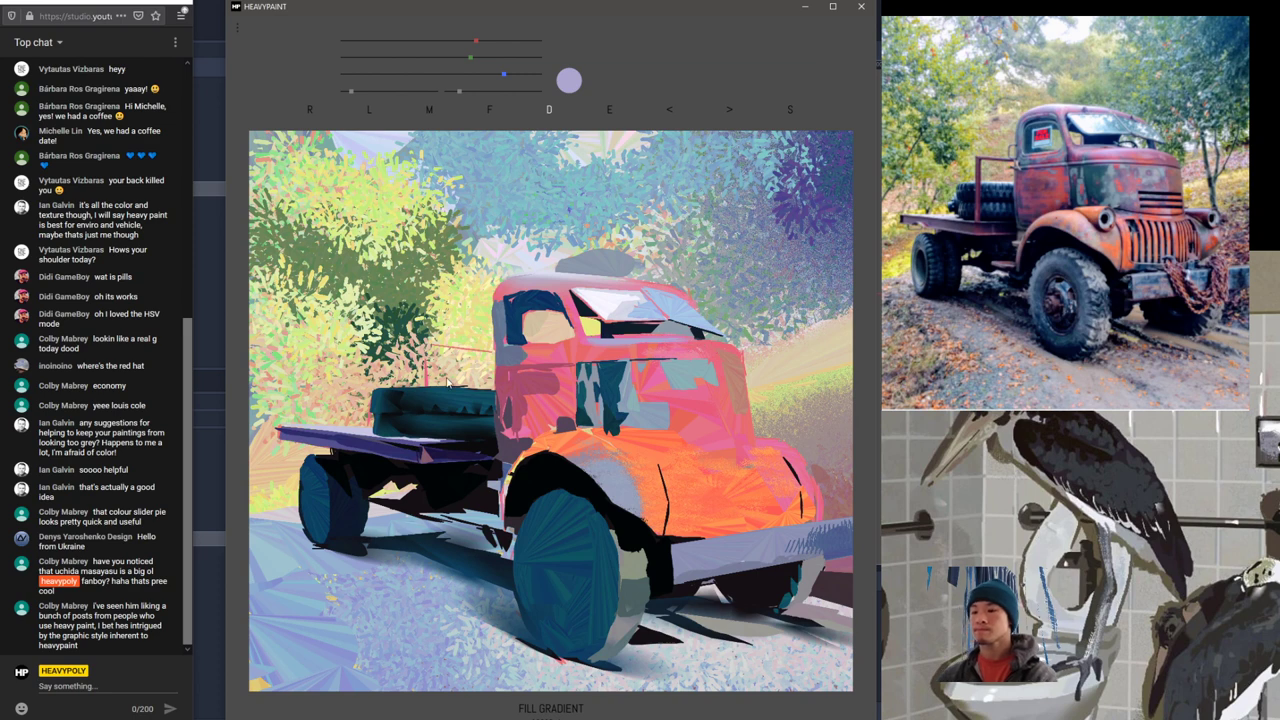
alt+click(647, 314)
key(space)
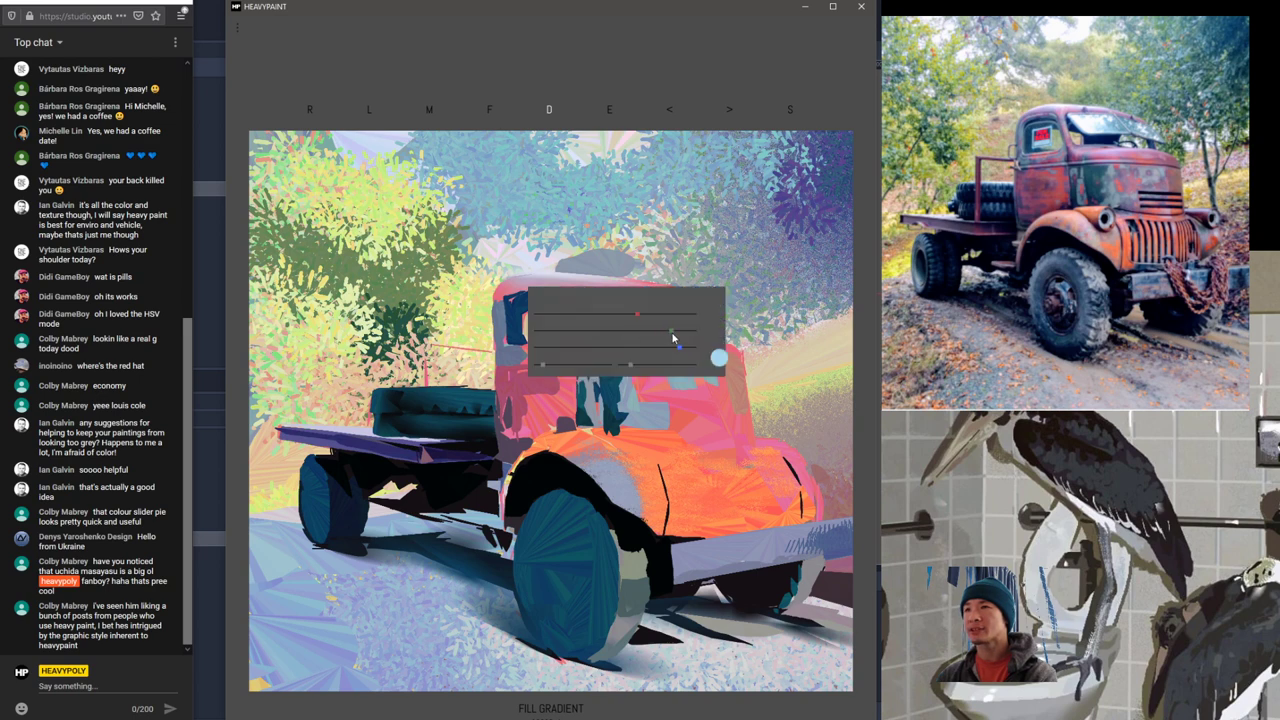
drag(685, 349, 688, 349)
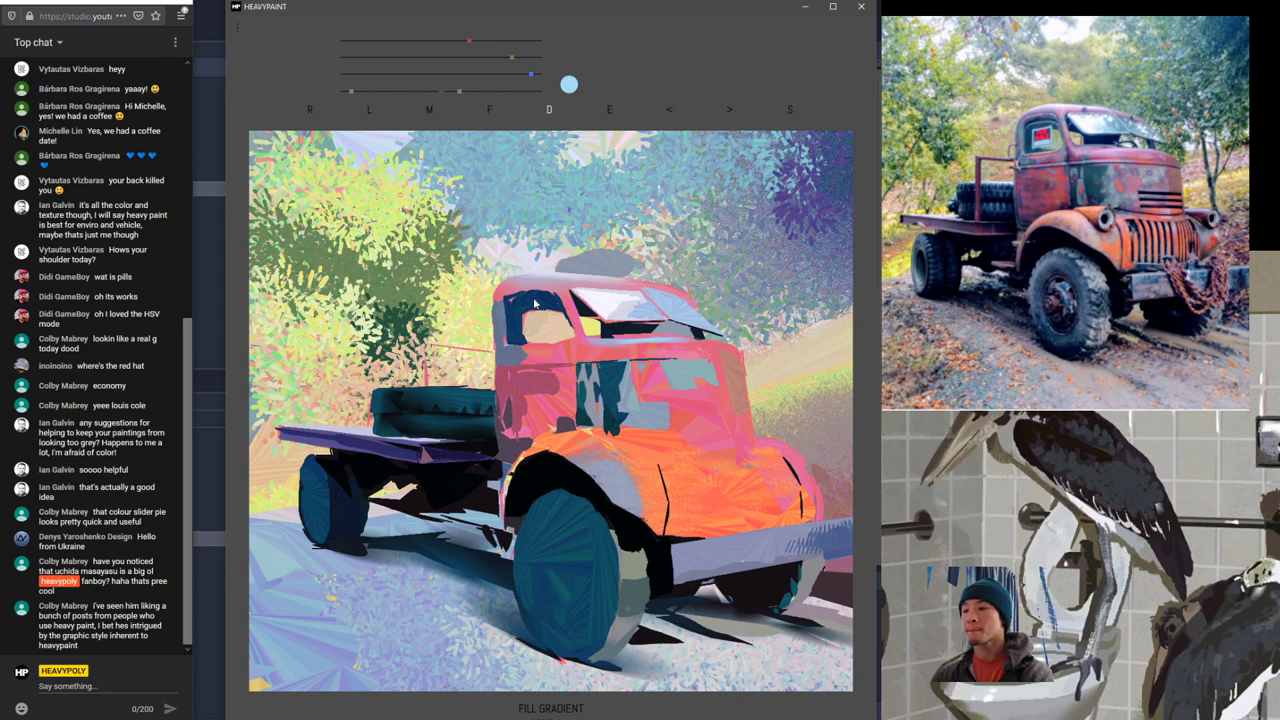
Step: Sample the muted teal on the front of the cab and switch to the Draw brush
alt+click(504, 349)
alt+click(688, 374)
key(space)
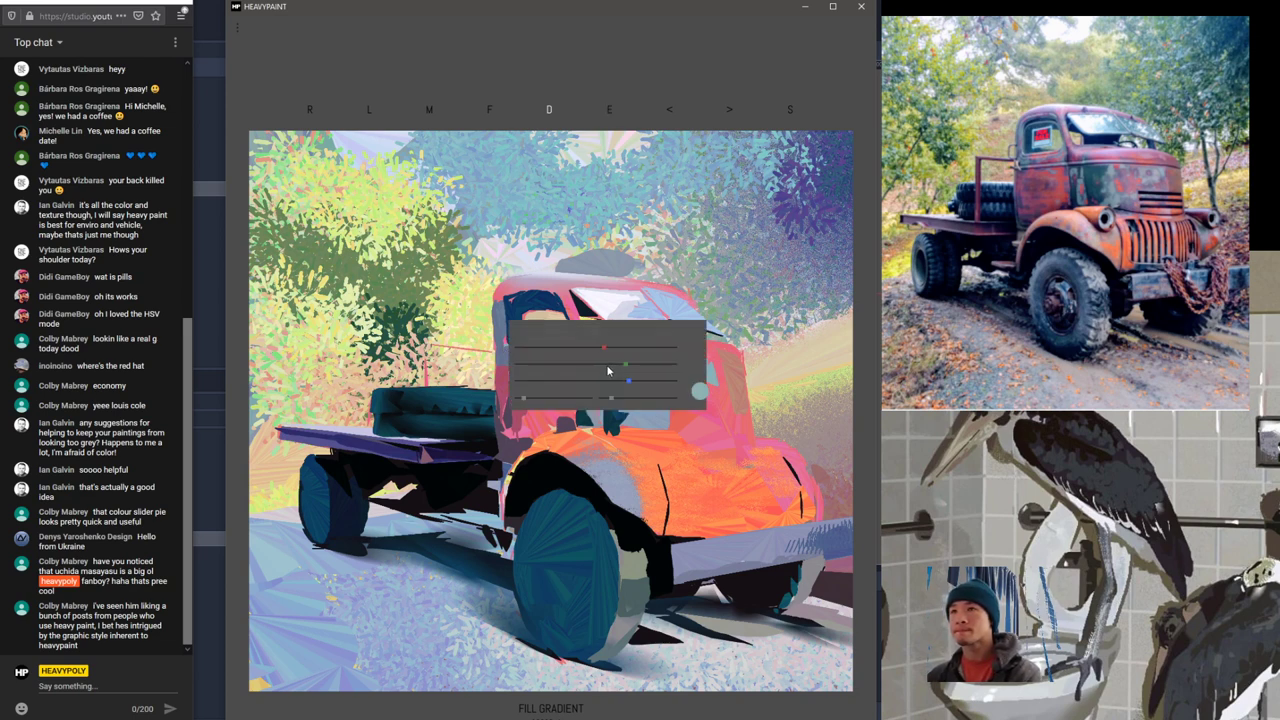
key(b)
key(b)
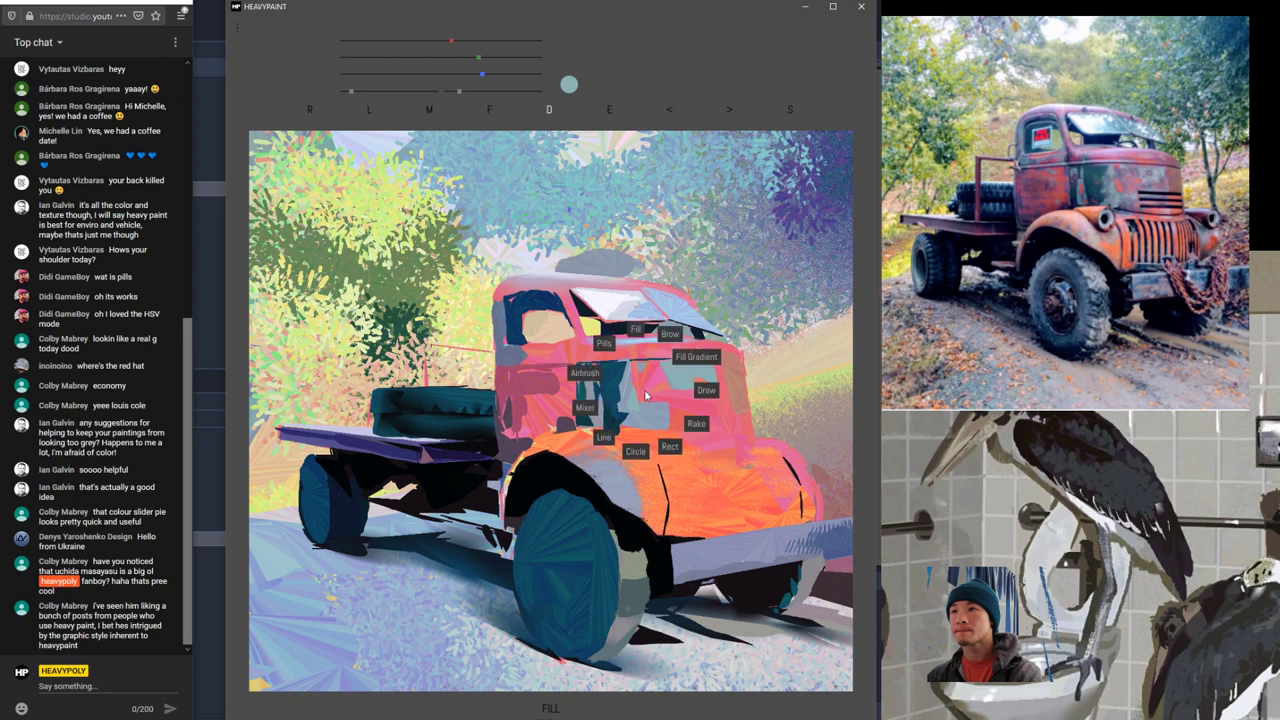
click(708, 390)
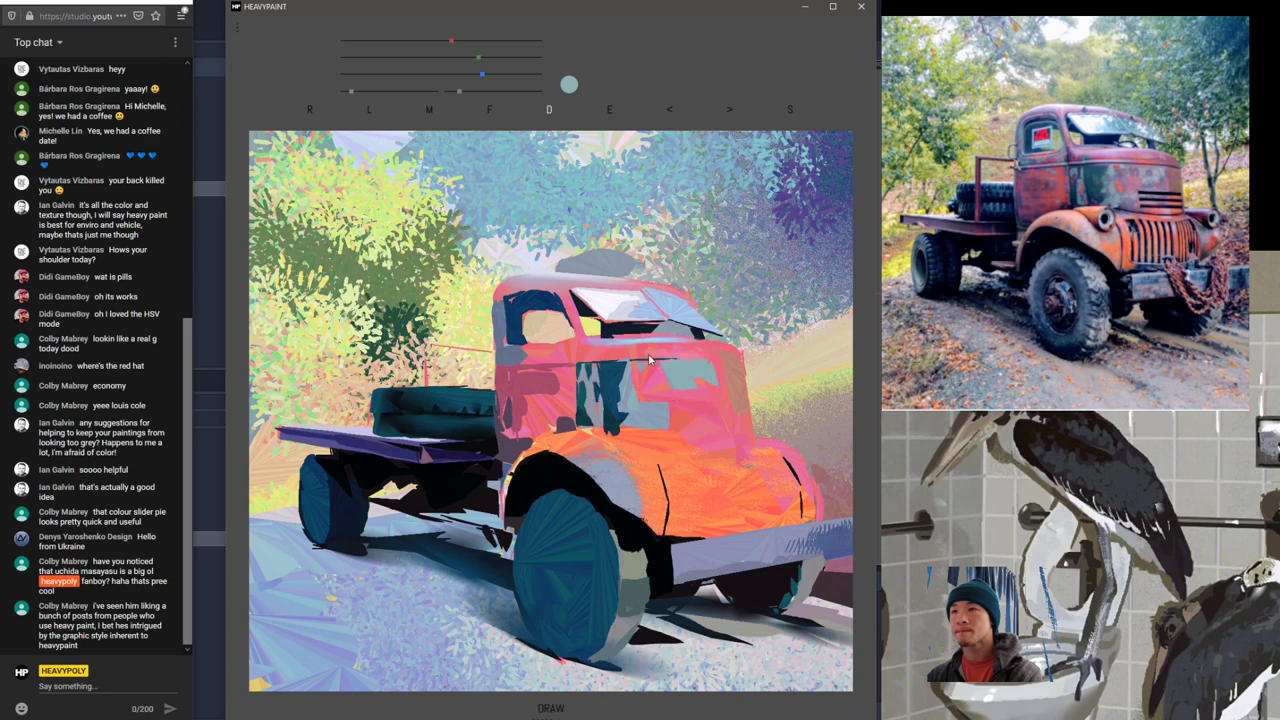
Step: Reduce the Draw brush's size slightly and draw a thin lavender line along the strip beneath the windshield
key(space)
drag(650, 392, 646, 392)
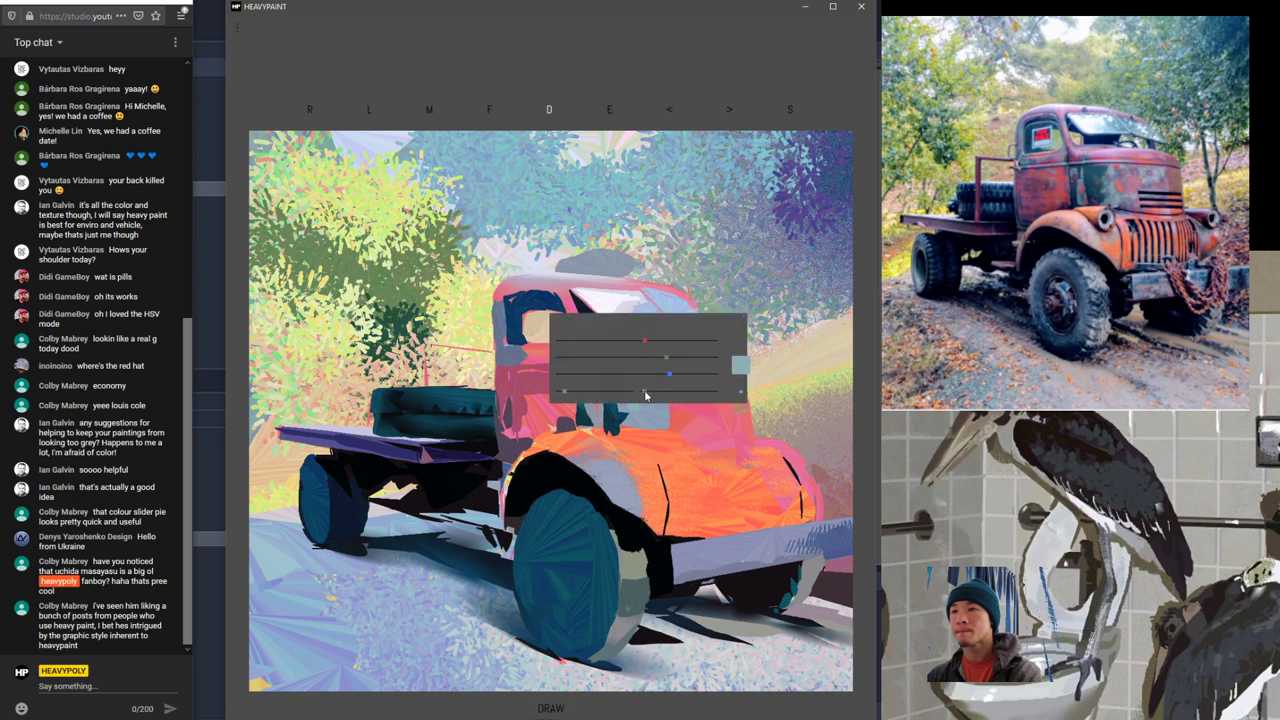
key(space)
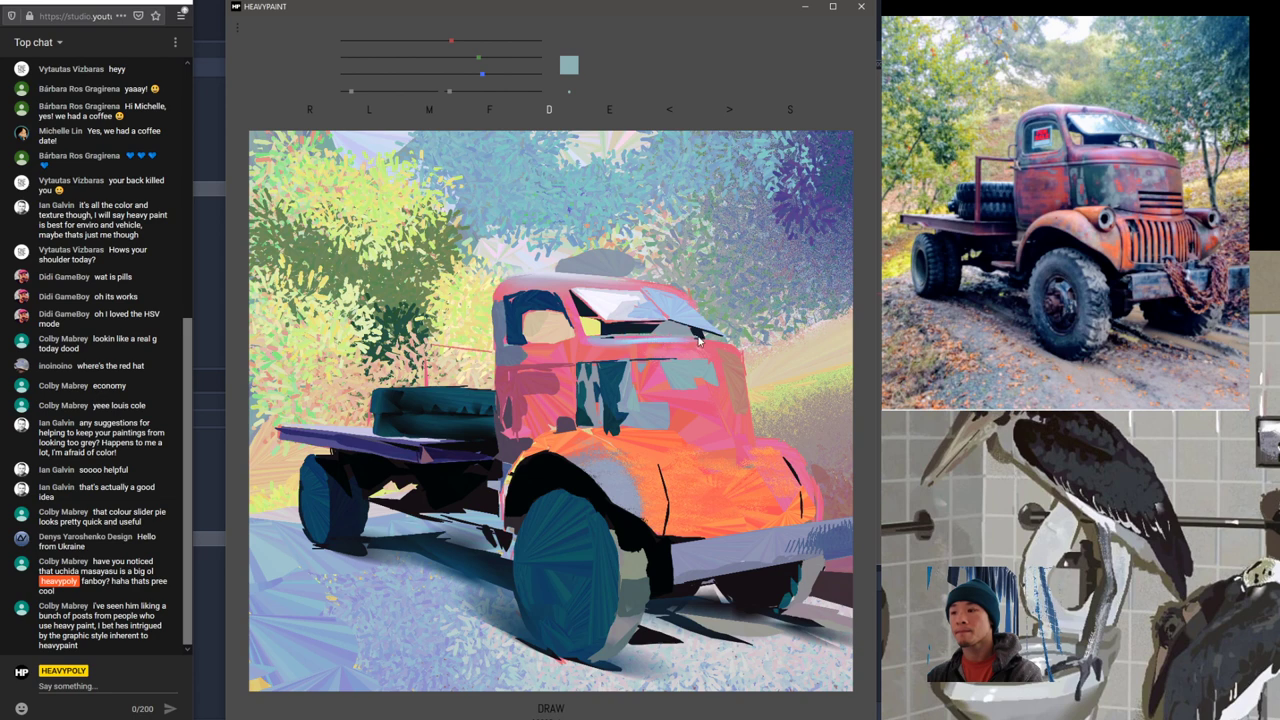
alt+click(597, 340)
drag(590, 340, 624, 338)
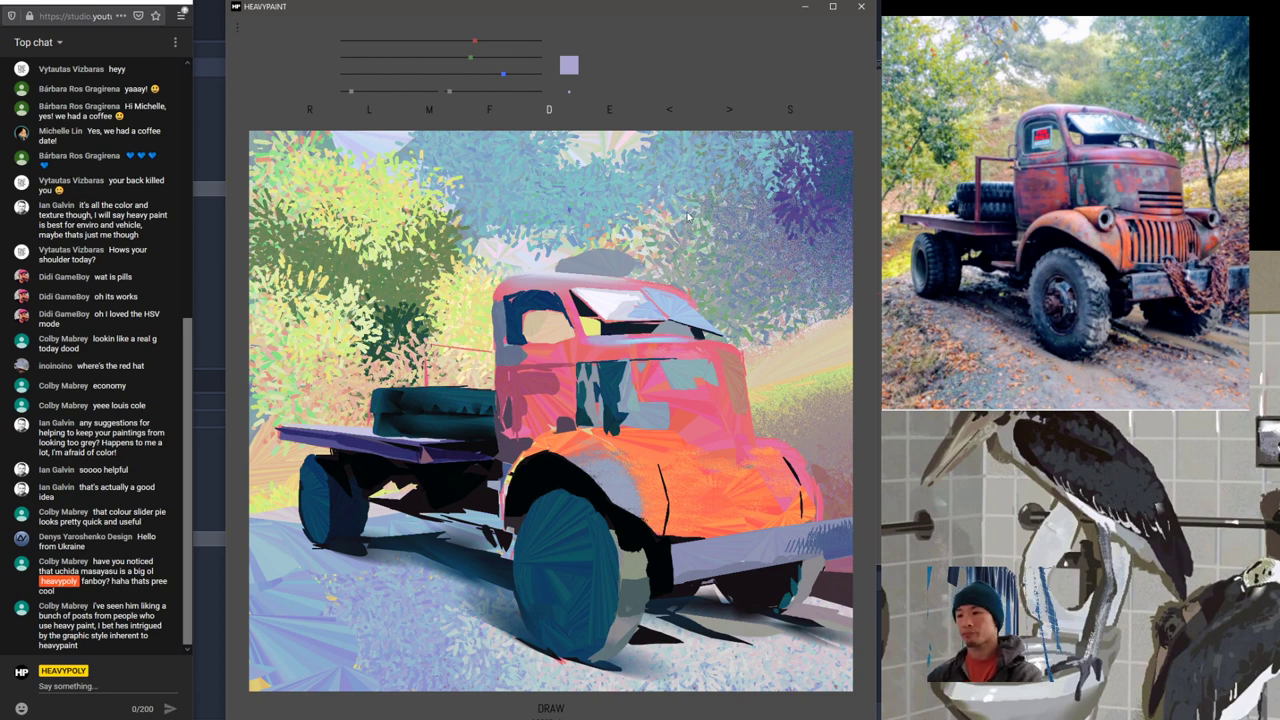
Step: Touch up the upper edge of the windshield frame with near-white and pink Draw brush strokes
click(643, 291)
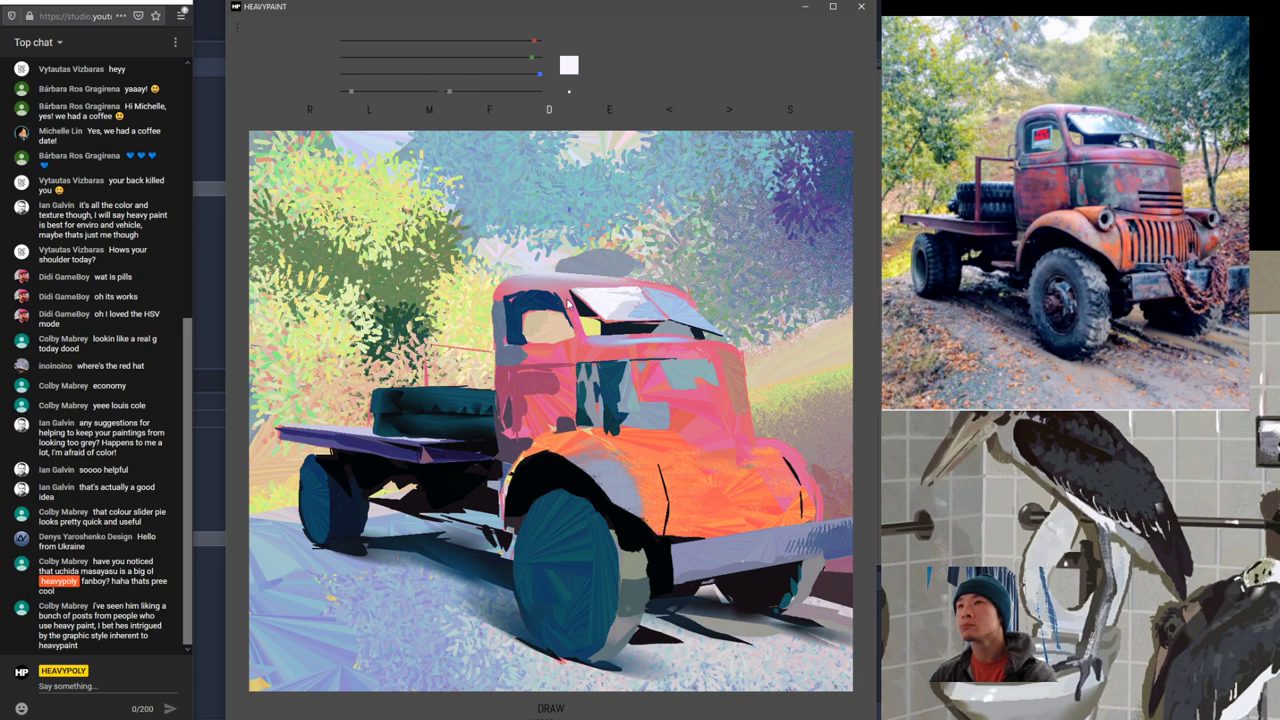
key(e)
key(space)
drag(612, 287, 594, 284)
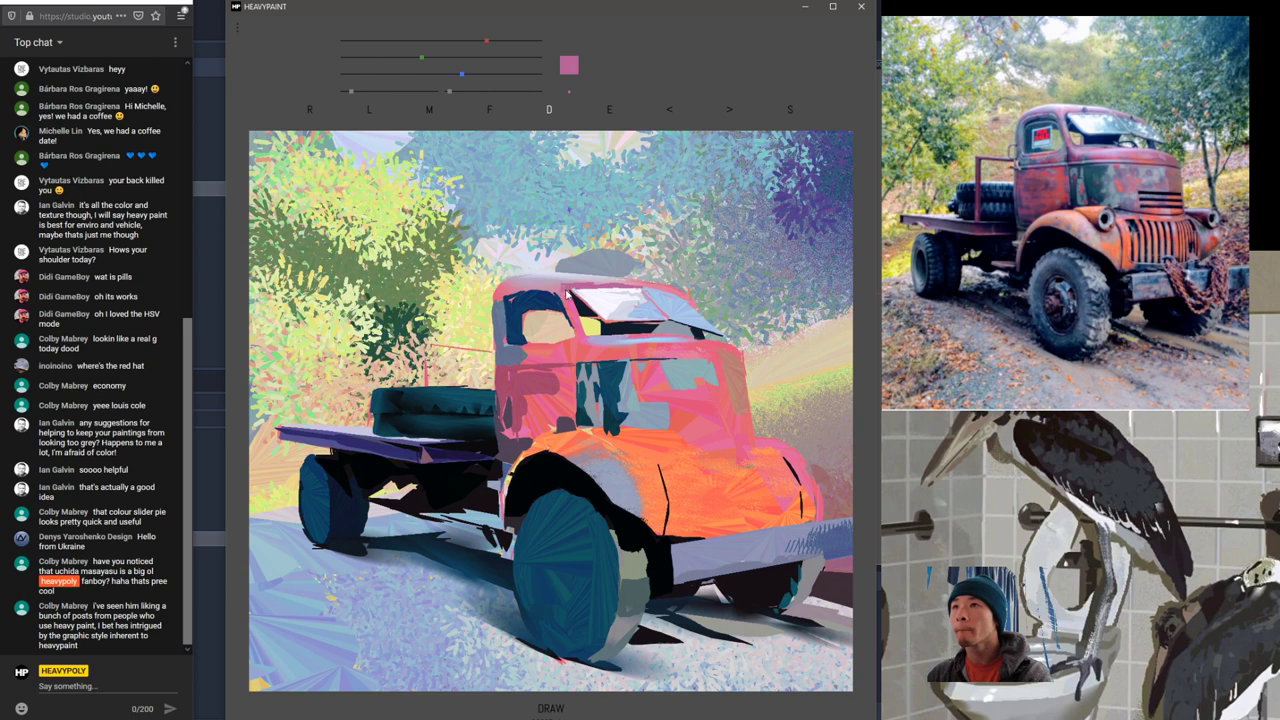
Step: Sample pale pink and lavender tones and paint light Draw brush highlights along the top of the front fender
right_click(560, 288)
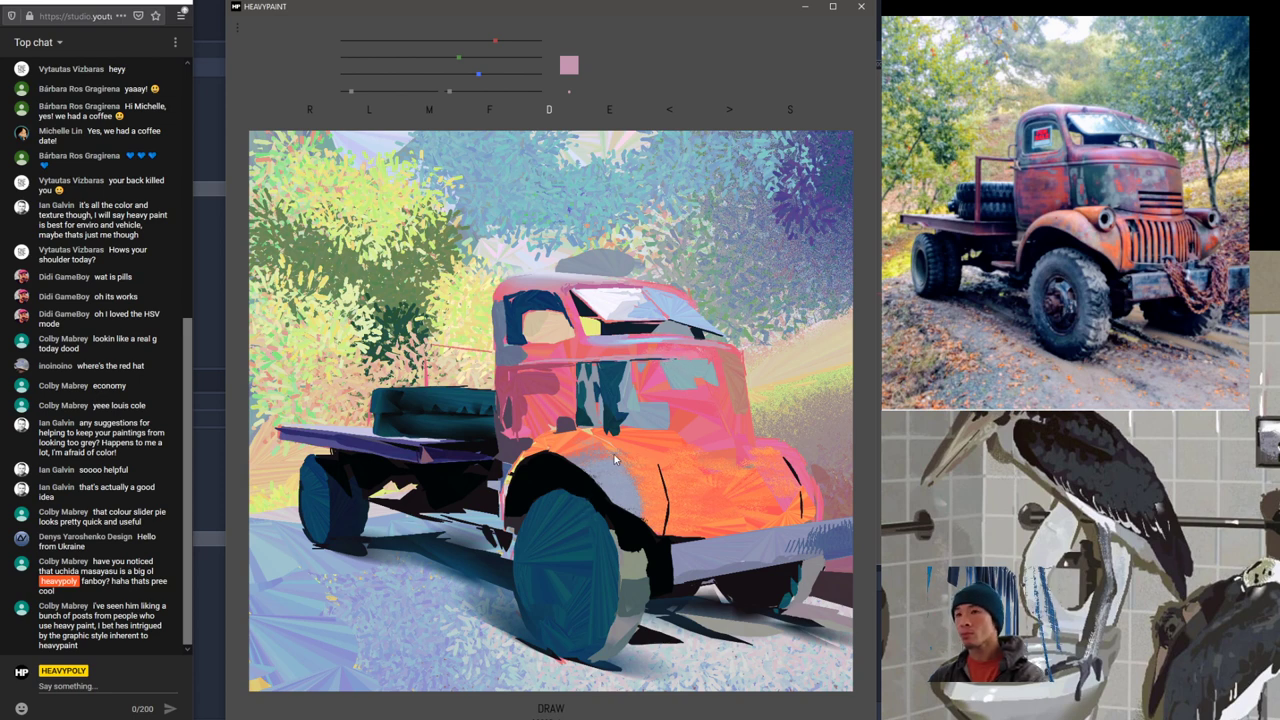
key(e)
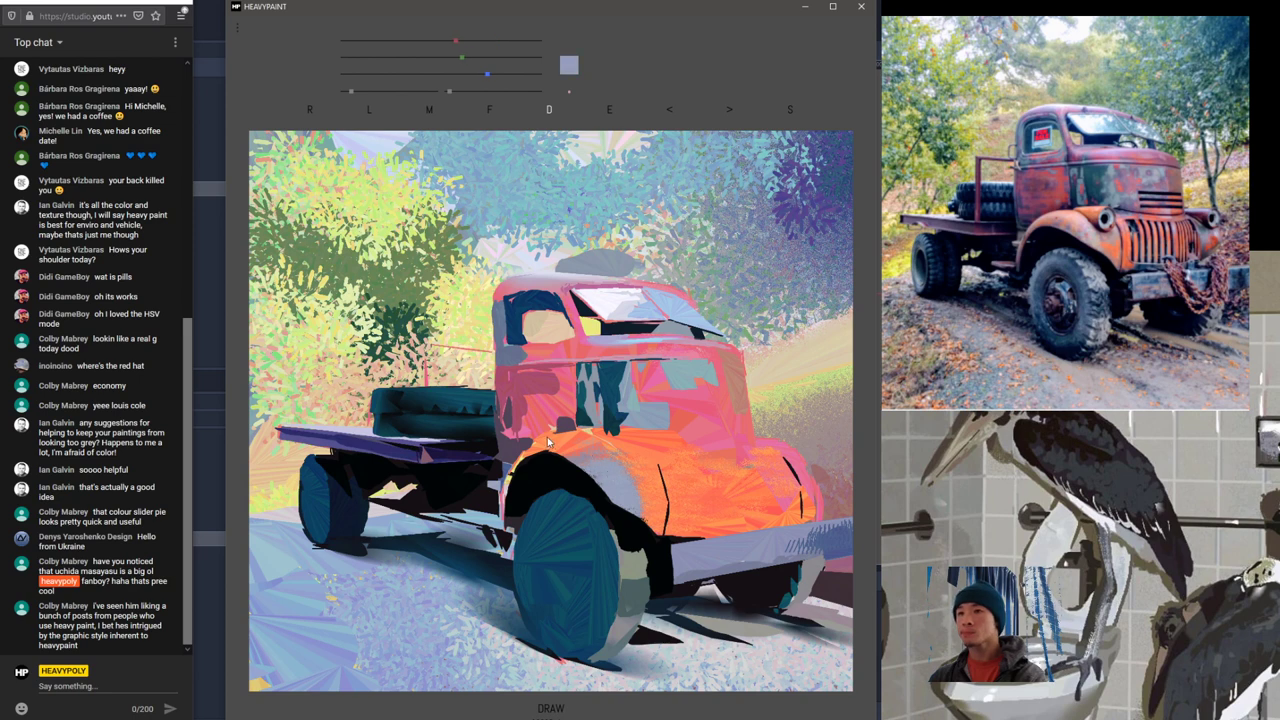
key(space)
mouse_move(564, 441)
mouse_down()
mouse_move(603, 444)
mouse_move(577, 450)
mouse_move(575, 436)
mouse_move(596, 447)
mouse_move(561, 452)
mouse_move(604, 457)
mouse_up()
click(599, 457)
key(space)
key(e)
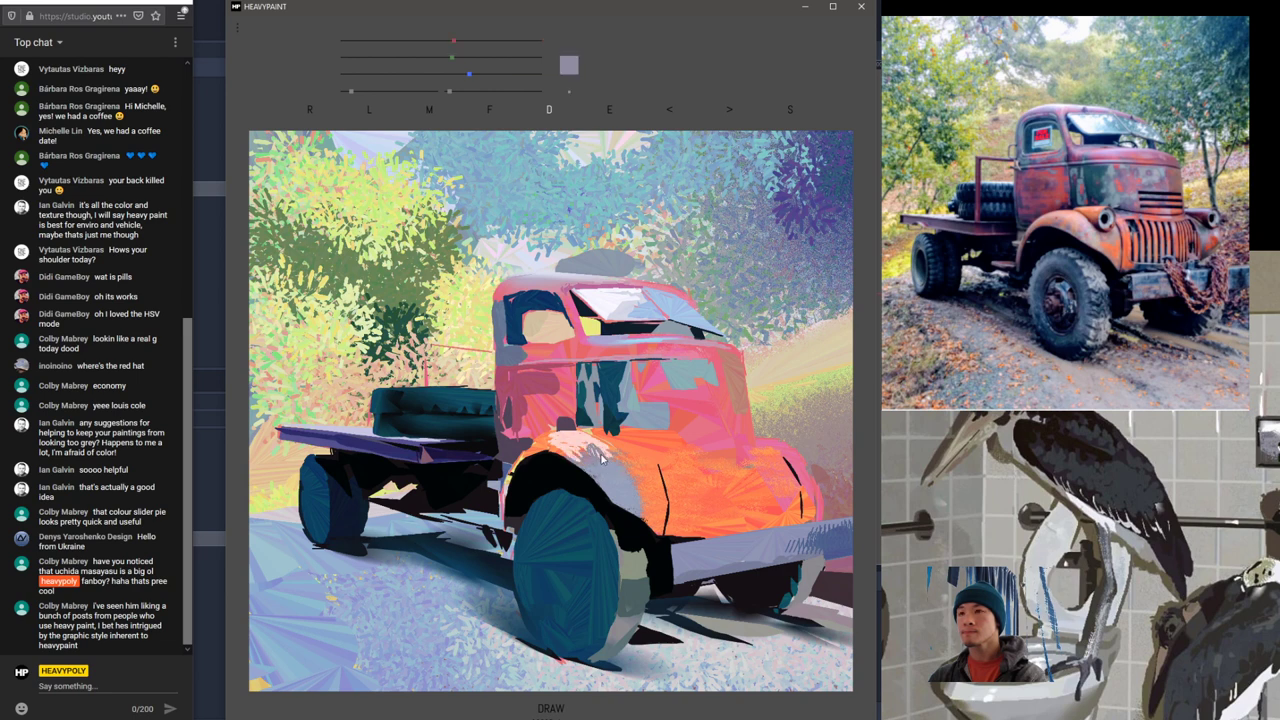
Step: Add pale beige-pink Draw brush strokes over the fender's top highlight
right_click(577, 451)
mouse_move(577, 450)
mouse_down()
mouse_move(632, 447)
mouse_move(594, 464)
mouse_move(610, 451)
mouse_up()
key(space)
click(612, 475)
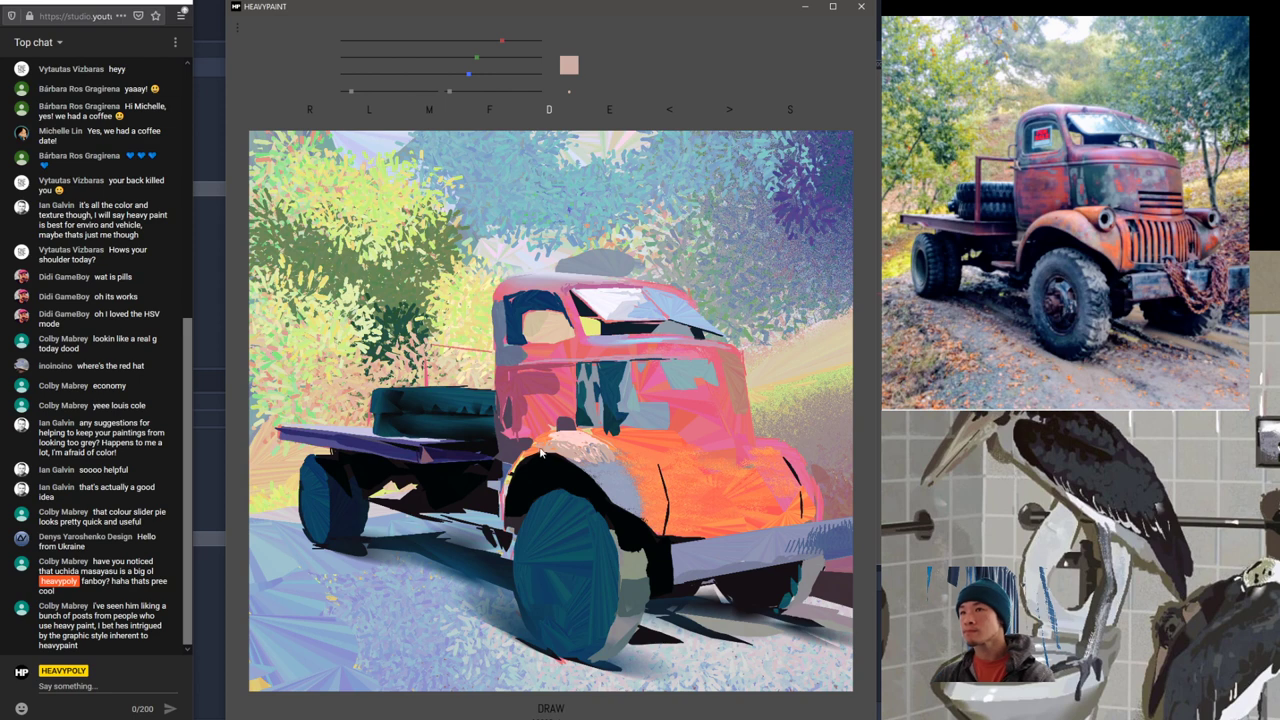
Step: Mix a light lavender from the fender and break up its edge against the orange hood with Draw brush strokes
right_click(629, 485)
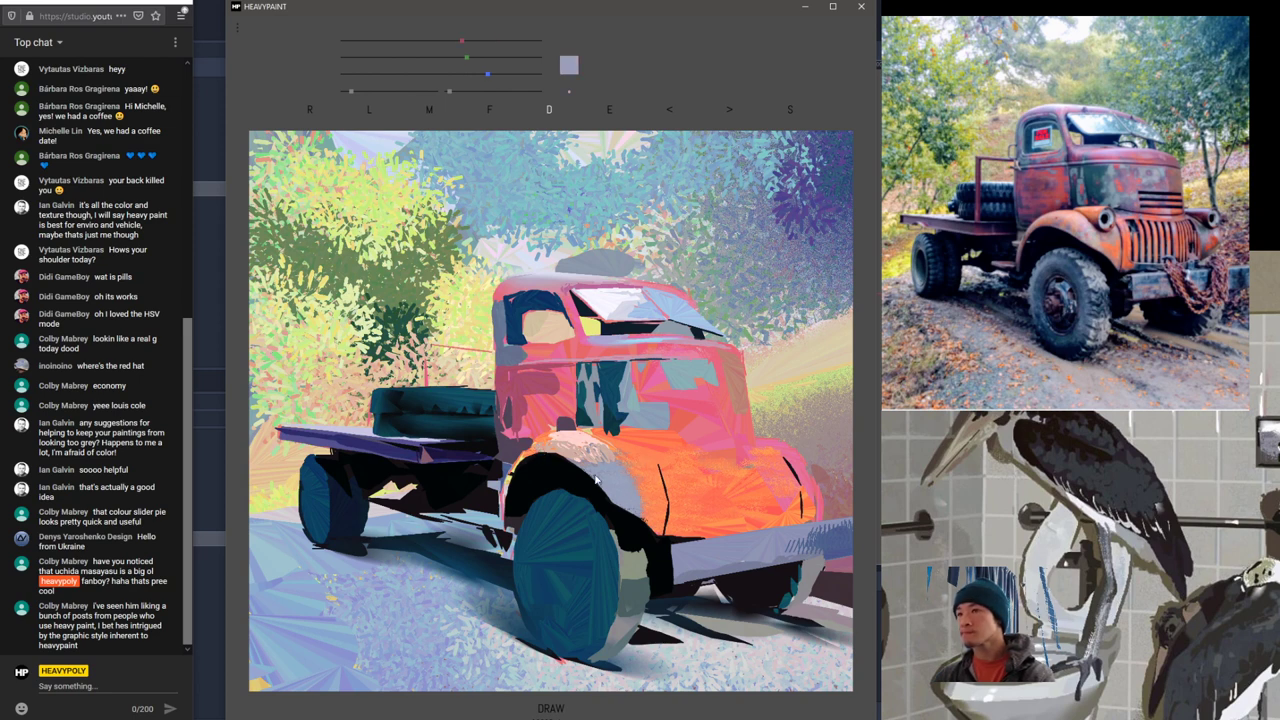
right_click(591, 474)
right_click(591, 473)
key(space)
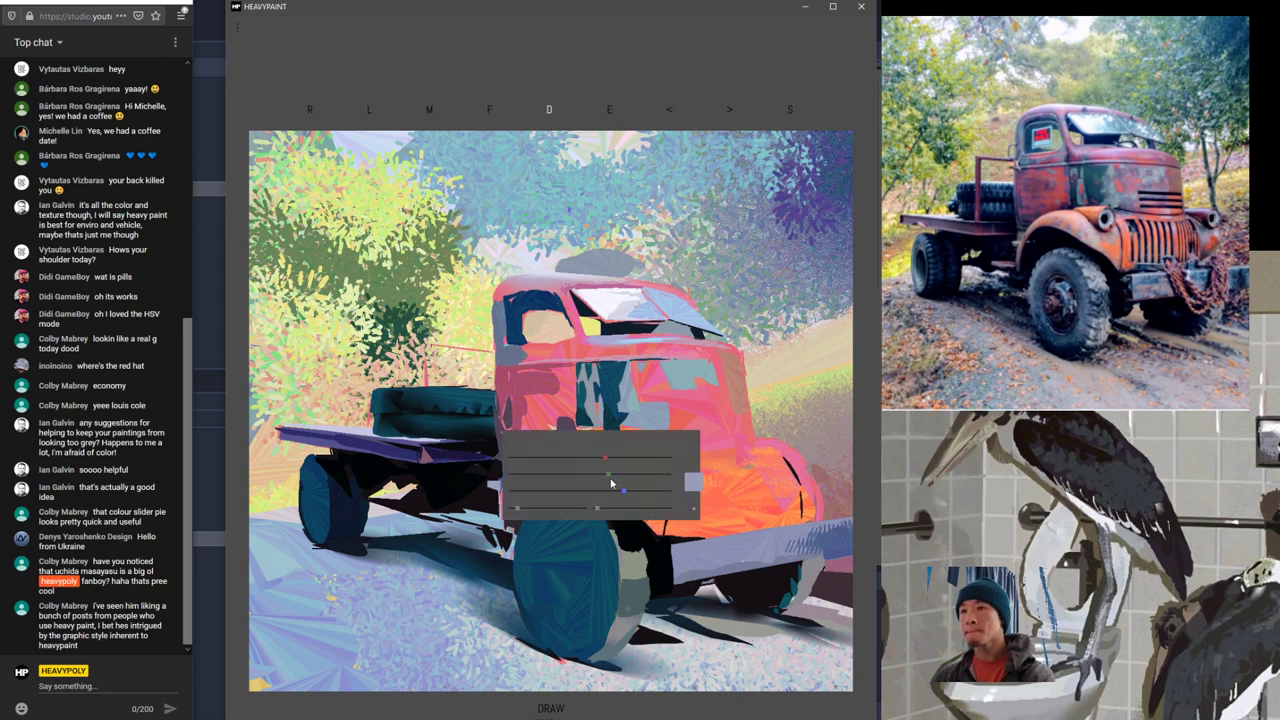
mouse_move(608, 476)
mouse_down()
mouse_move(635, 473)
mouse_move(646, 486)
mouse_move(655, 466)
mouse_move(670, 489)
mouse_move(627, 495)
mouse_move(643, 481)
mouse_move(646, 496)
mouse_move(643, 471)
mouse_move(655, 477)
mouse_move(637, 483)
mouse_move(641, 468)
mouse_move(662, 500)
mouse_move(650, 463)
mouse_up()
right_click(630, 489)
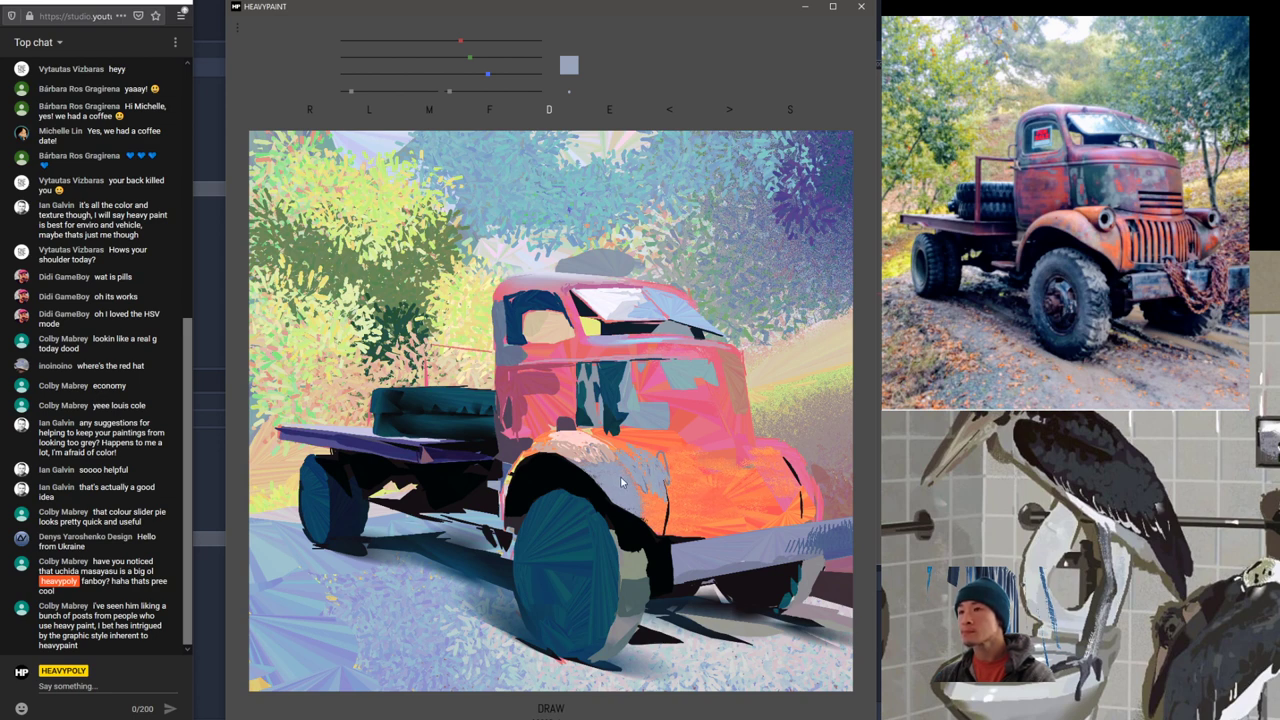
click(741, 568)
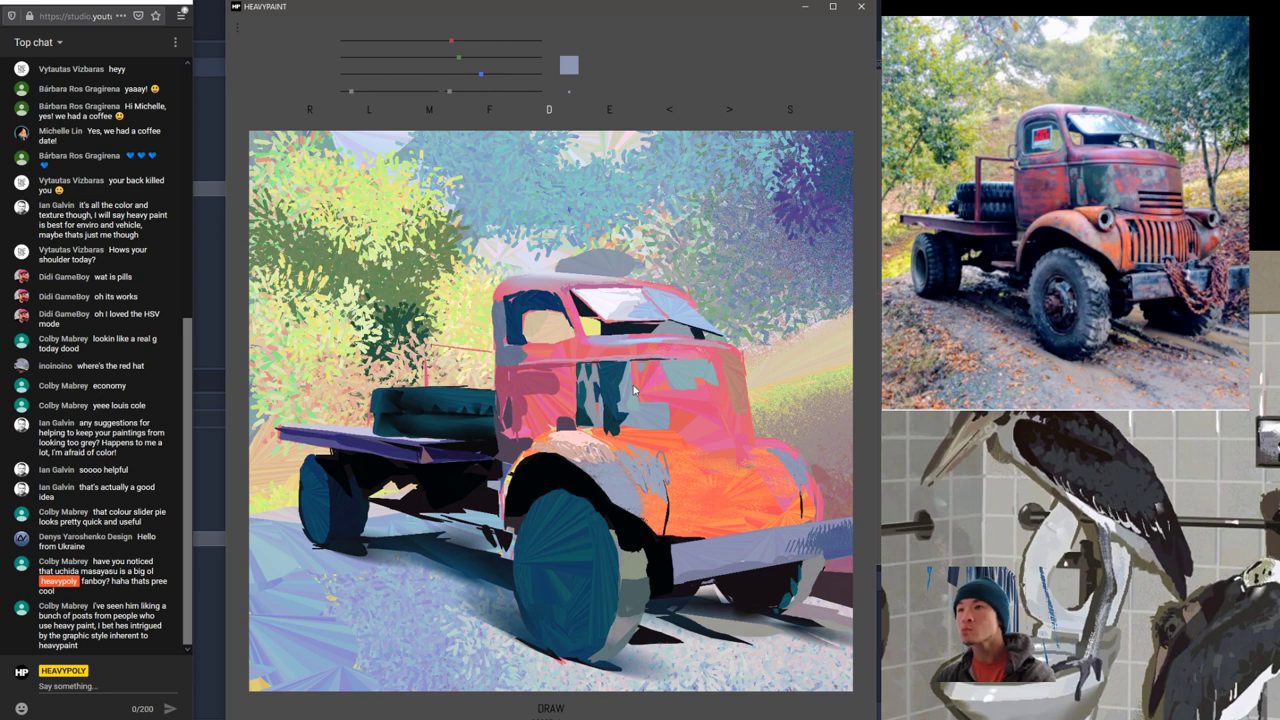
Step: Sample the dark purple on the cab's side and scribble short Draw brush strokes at the base of the cab's front
right_click(563, 428)
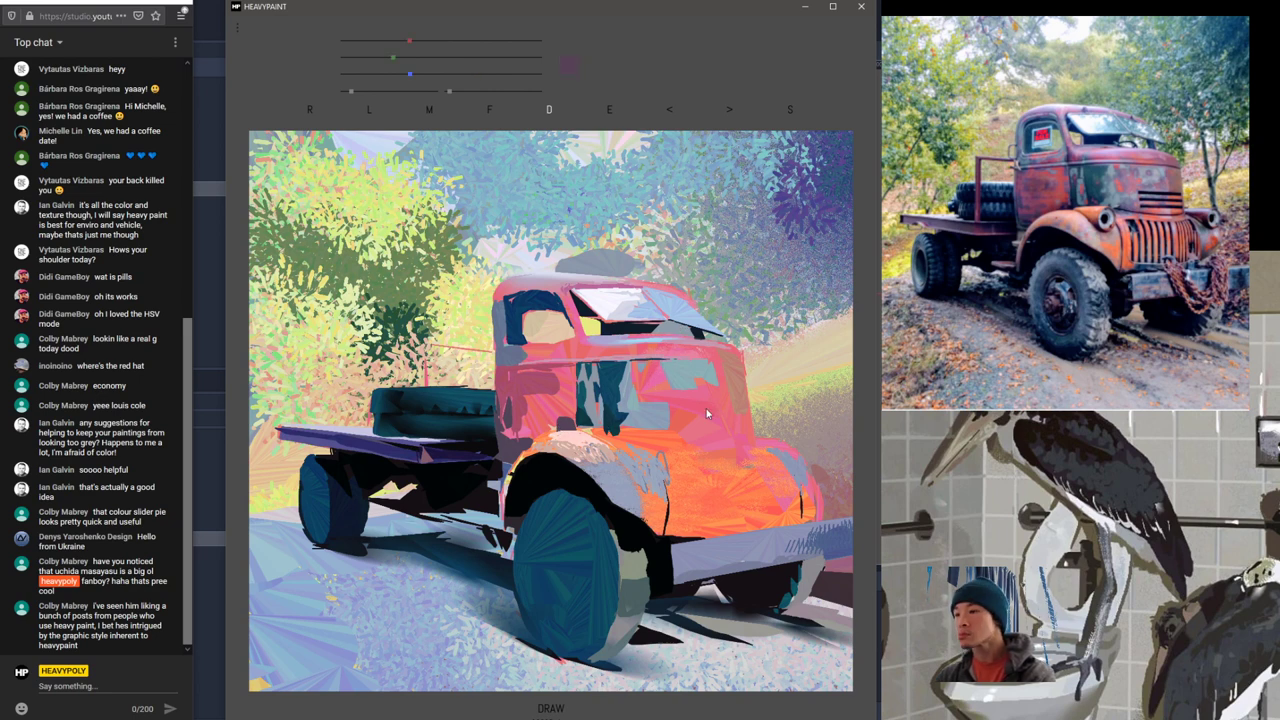
mouse_move(647, 430)
mouse_down()
mouse_move(670, 418)
mouse_move(682, 436)
mouse_up()
key(space)
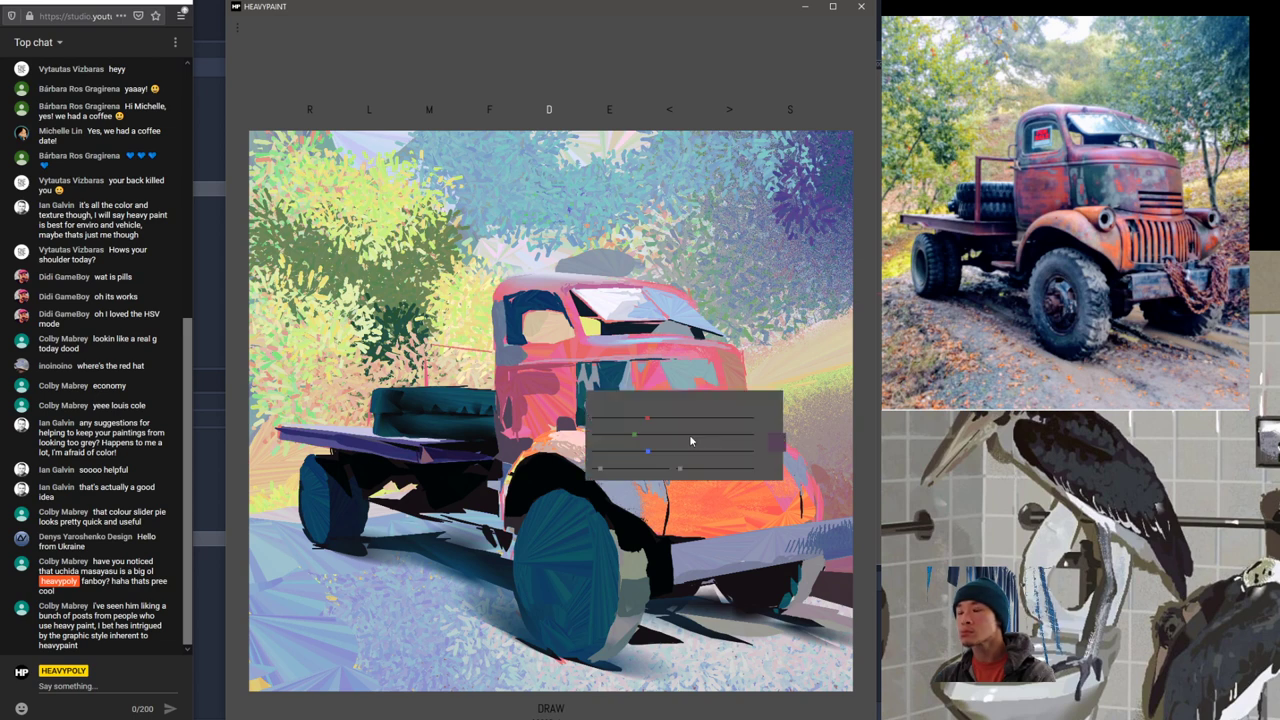
Step: Switch to the Rake brush, enlarge it, and rake dark purple texture along the cab's base and a row of ticks across the orange hood
key(Tab)
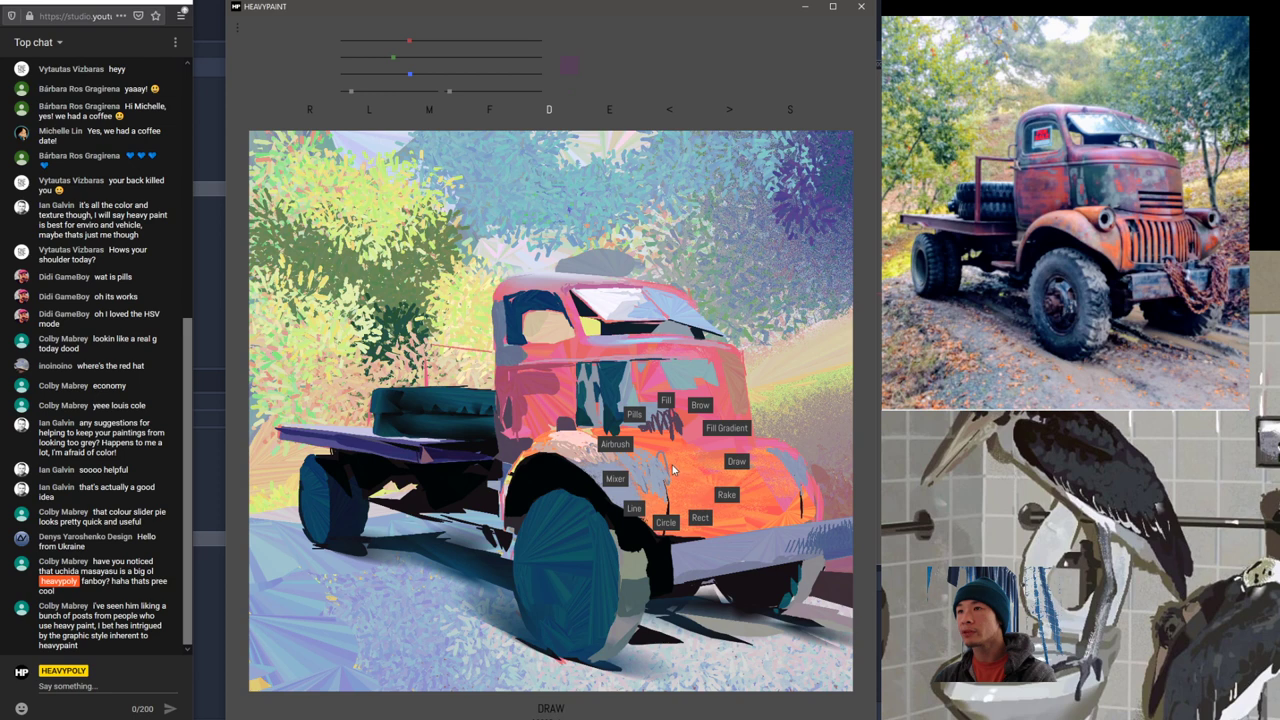
key(Tab)
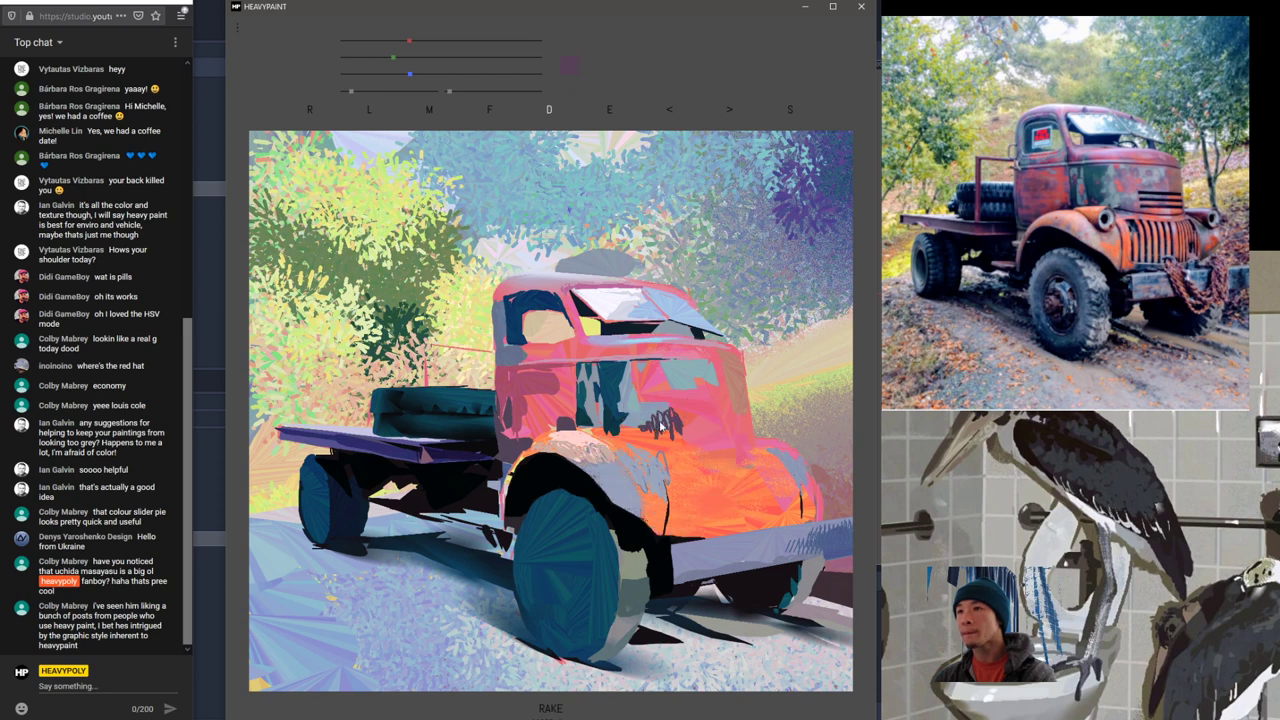
key(space)
click(679, 463)
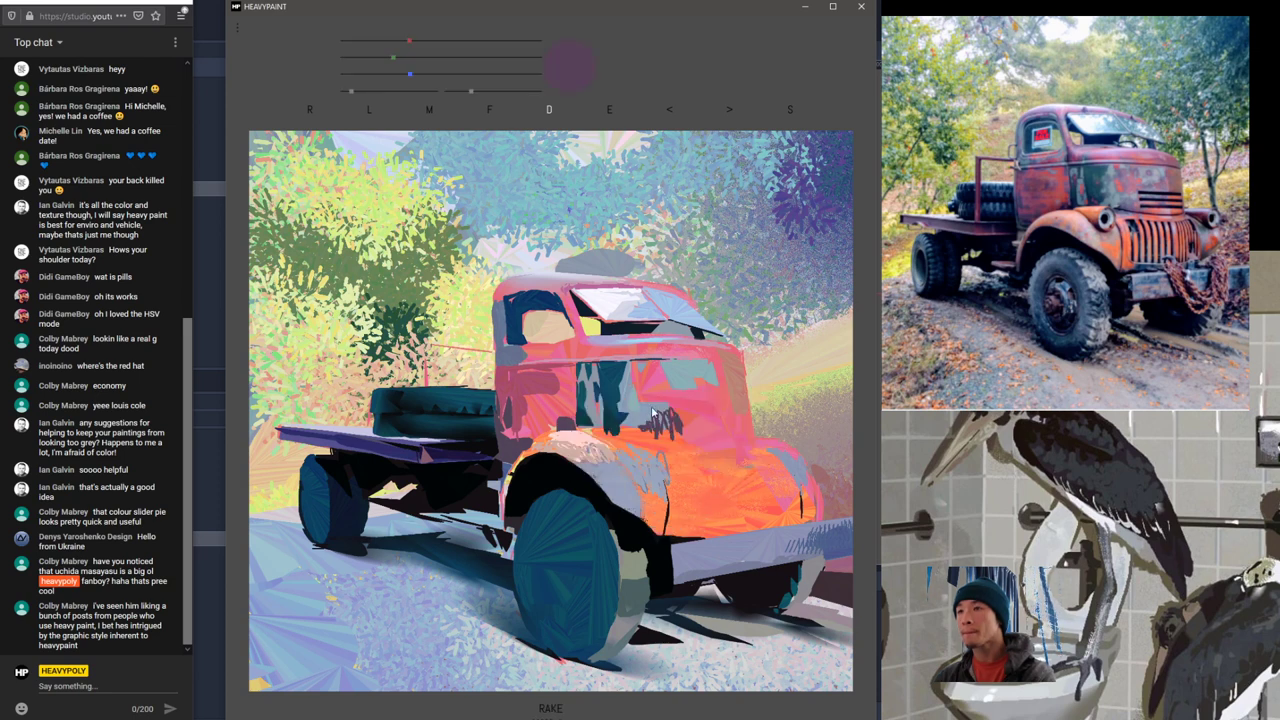
mouse_move(666, 436)
mouse_down()
mouse_move(676, 475)
mouse_move(653, 424)
mouse_move(667, 440)
mouse_move(678, 427)
mouse_move(674, 455)
mouse_move(678, 439)
mouse_move(693, 473)
mouse_move(705, 441)
mouse_move(710, 494)
mouse_move(706, 467)
mouse_move(705, 491)
mouse_move(669, 454)
mouse_move(683, 468)
mouse_move(627, 439)
mouse_move(711, 464)
mouse_move(696, 464)
mouse_move(720, 458)
mouse_move(698, 463)
mouse_move(712, 473)
mouse_move(677, 454)
mouse_up()
alt+click(704, 487)
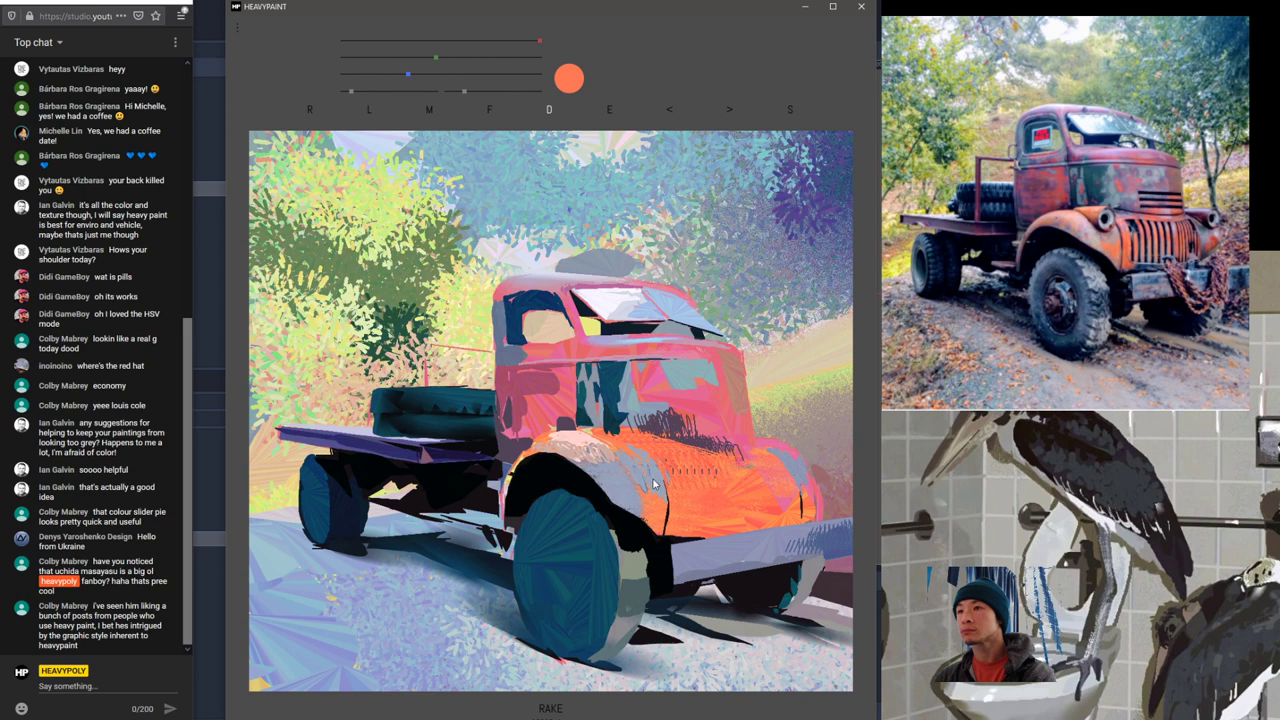
Step: Sample the fender's lavender-blue, reduce the Rake brush, and rake translucent patches over the orange hood and its lower edge
alt+click(653, 483)
key(space)
drag(765, 507, 760, 507)
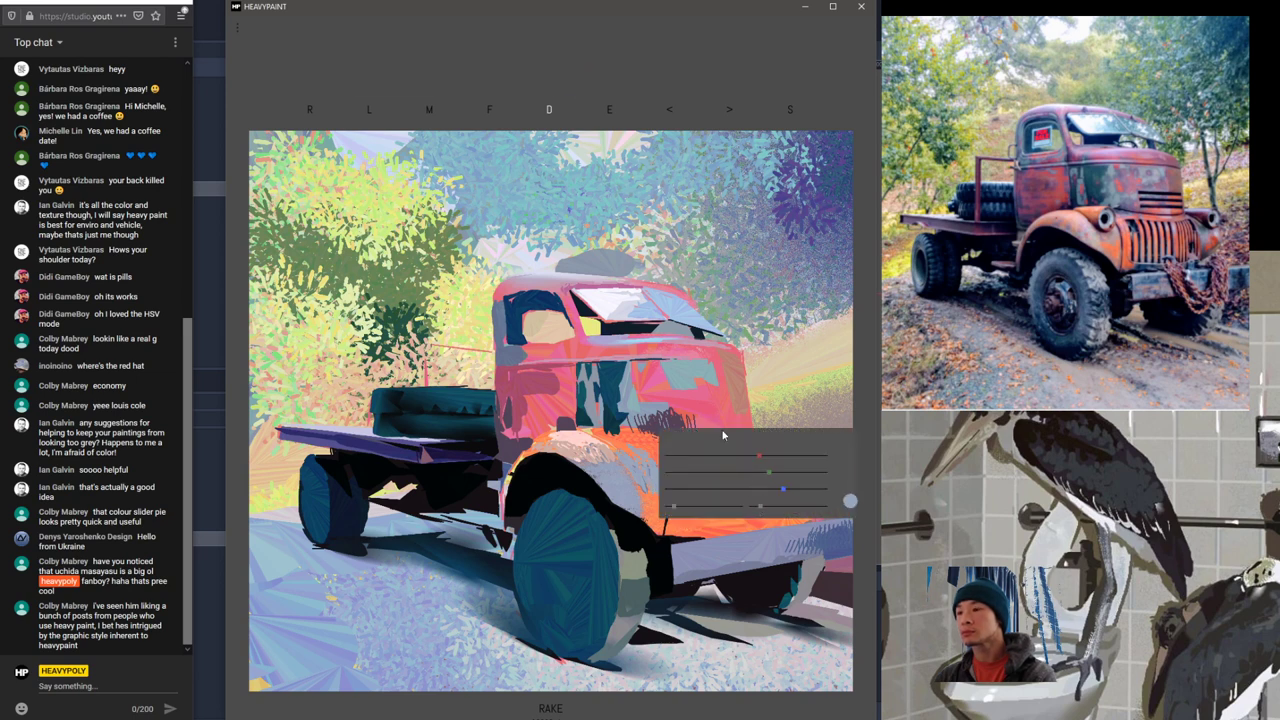
key(space)
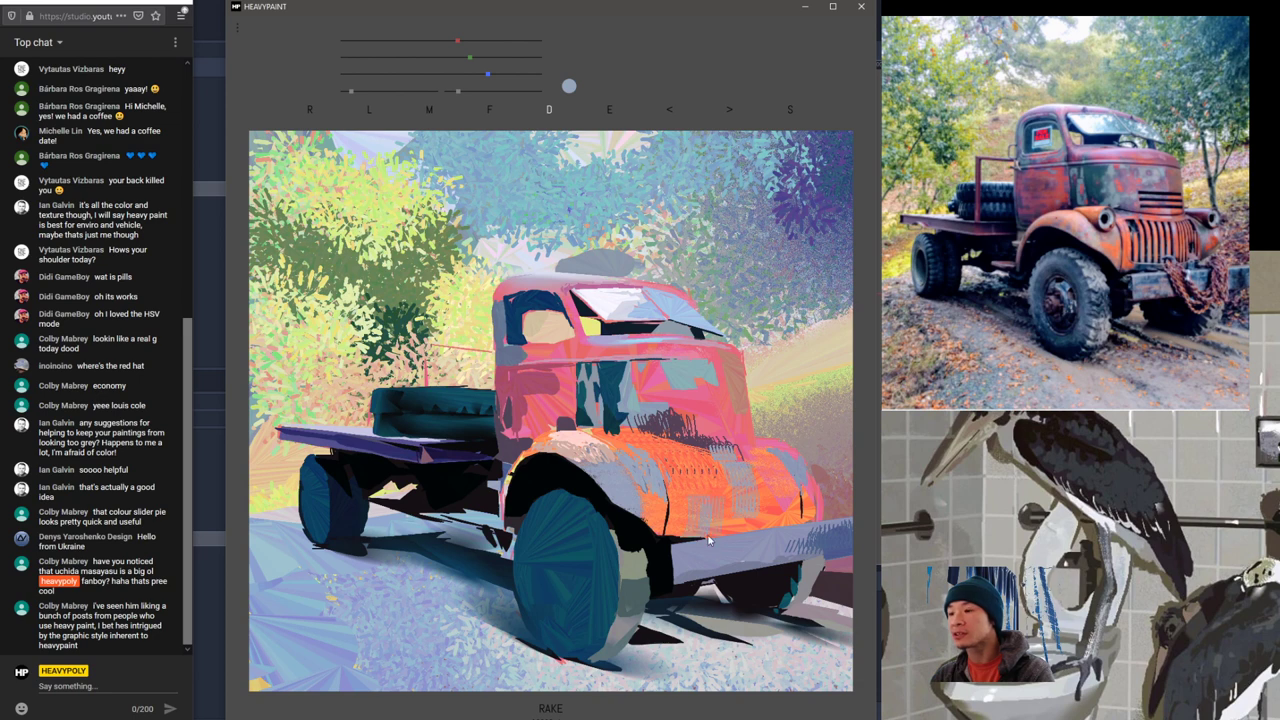
drag(670, 534, 691, 532)
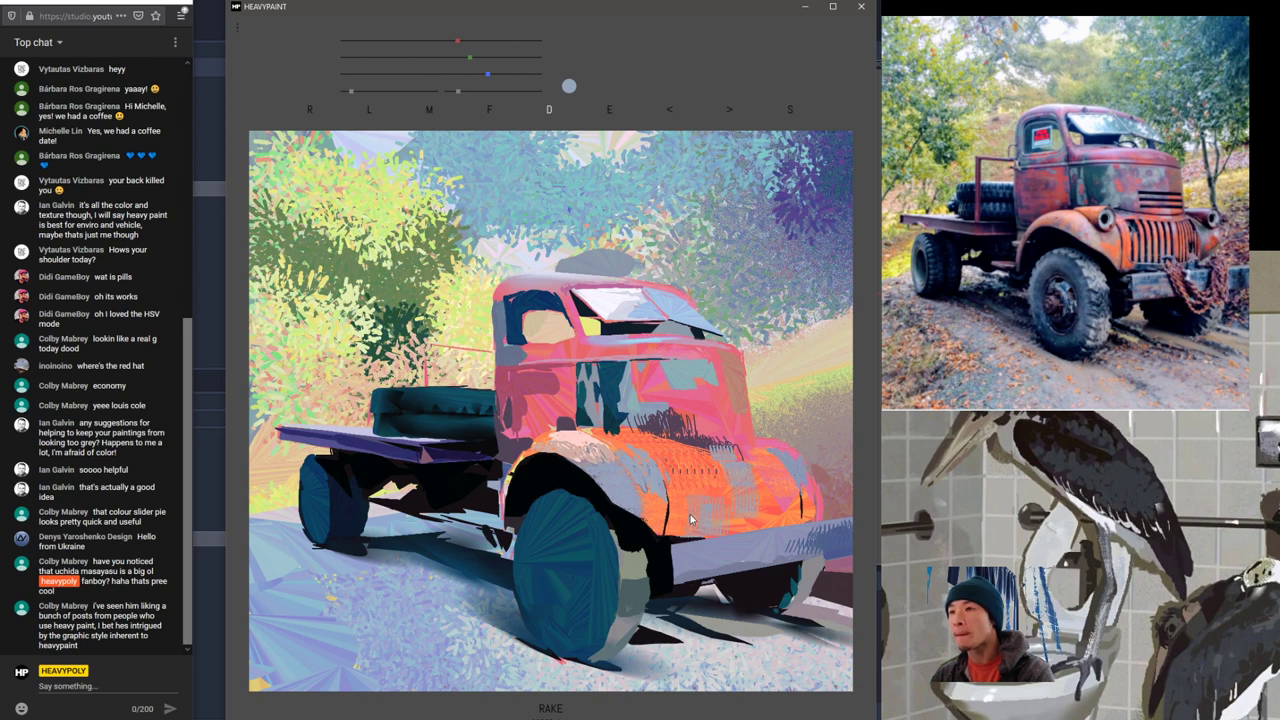
Step: Sample the hood's bright orange and change from the Rake brush to the Draw brush
key(space)
key(d)
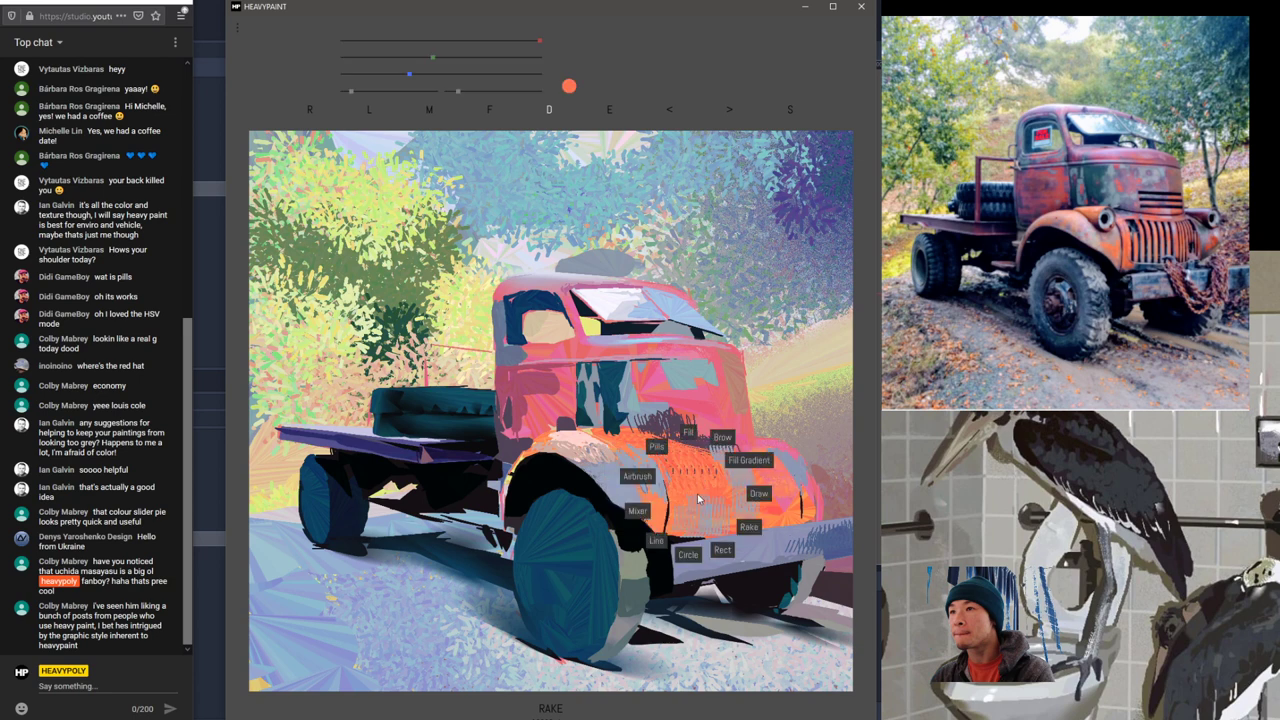
key(d)
click(691, 429)
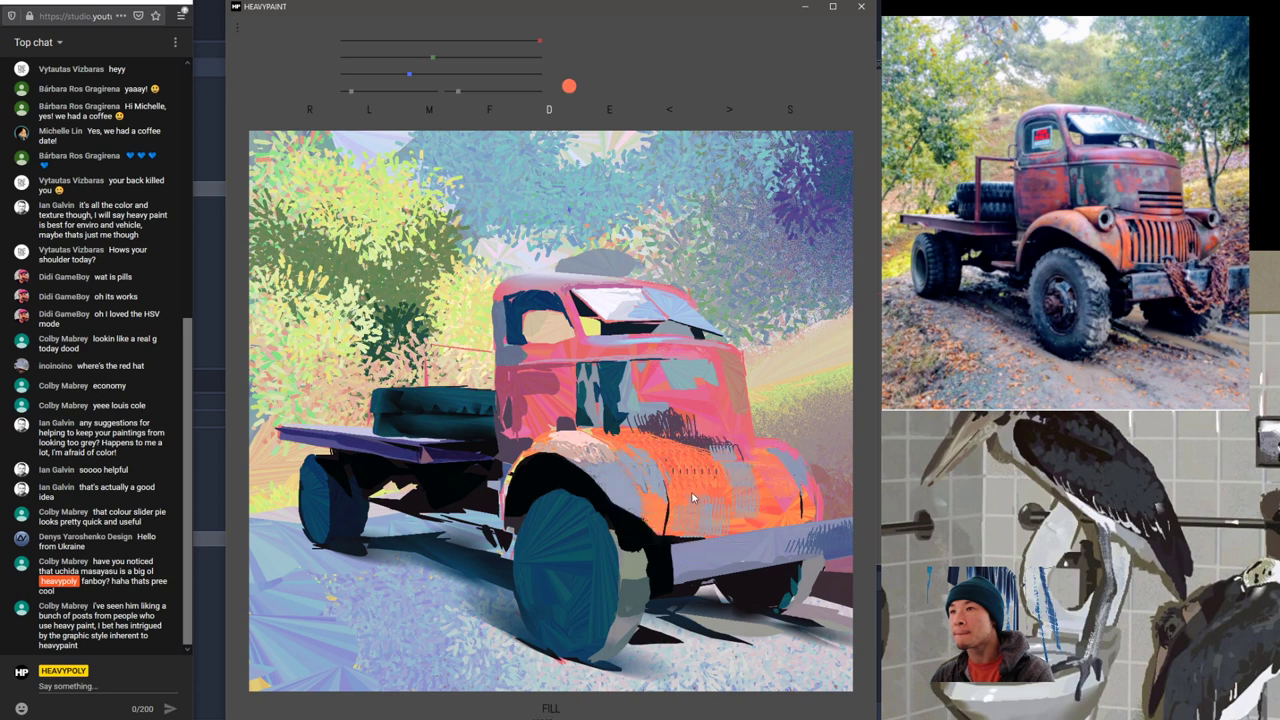
key(d)
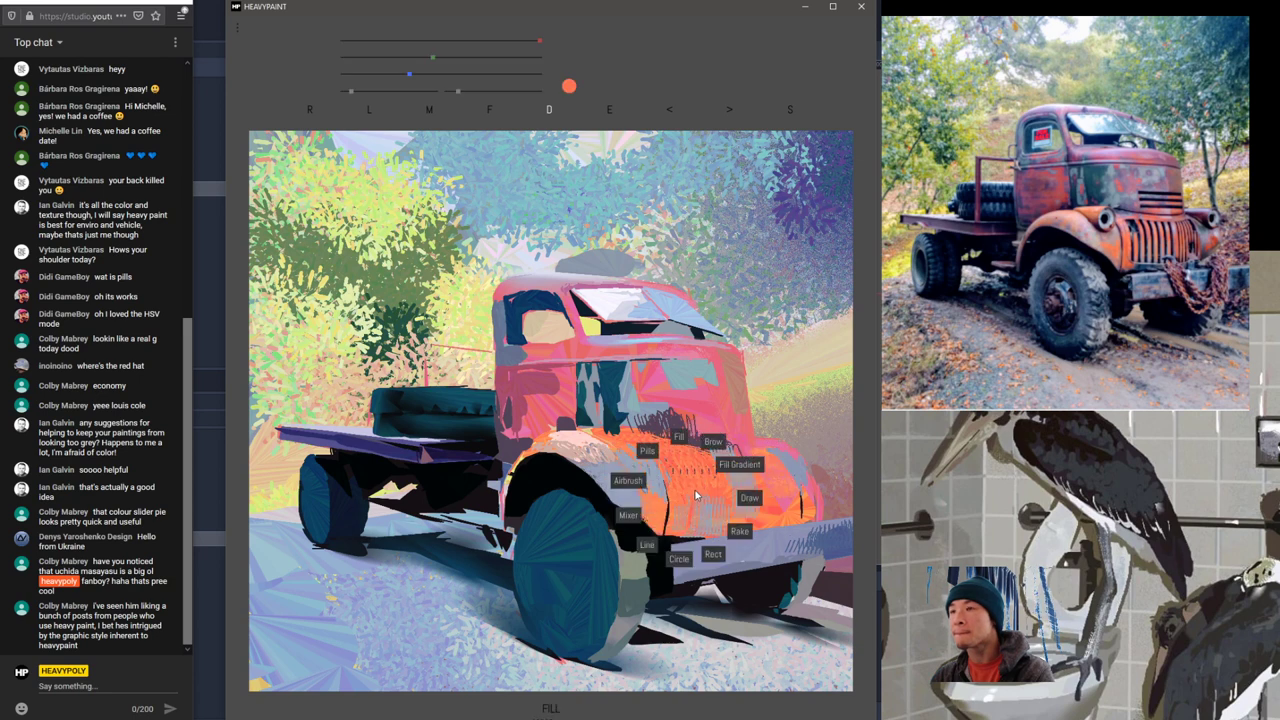
click(741, 465)
key(d)
click(731, 513)
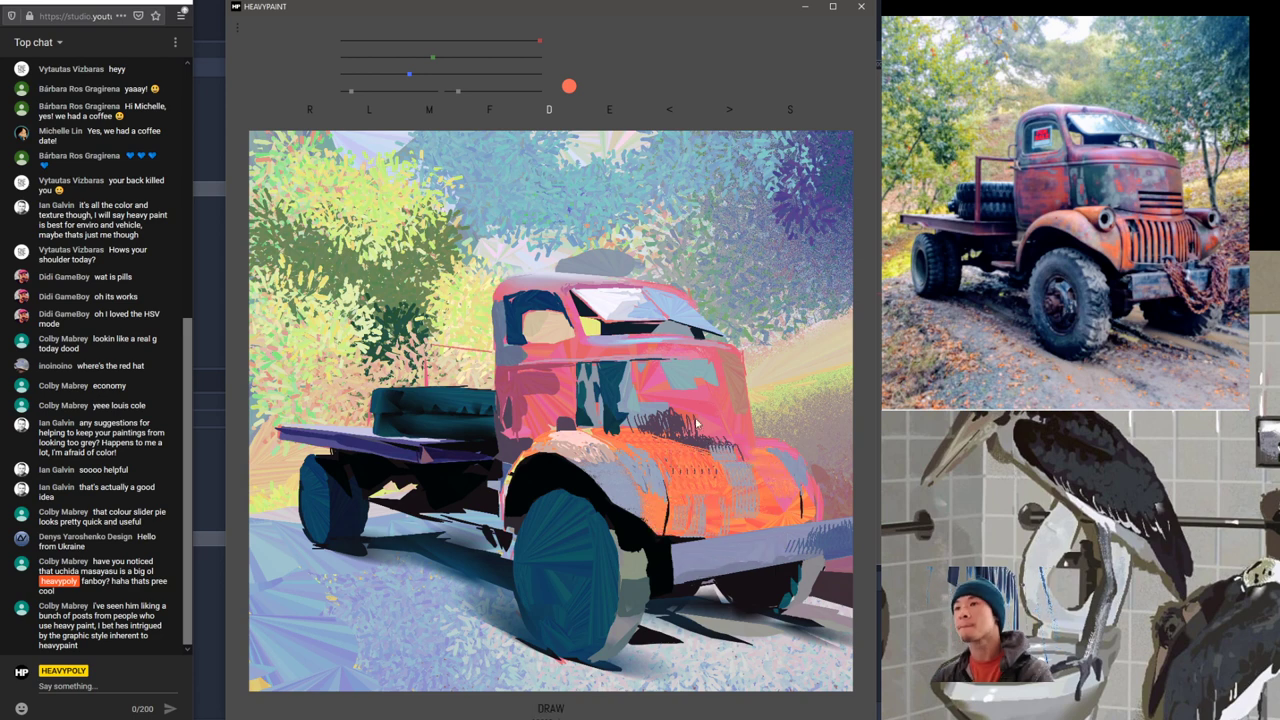
Step: Darken the orange to a muted reddish brown and paint a shadow patch on the far side of the orange front
right_click(747, 501)
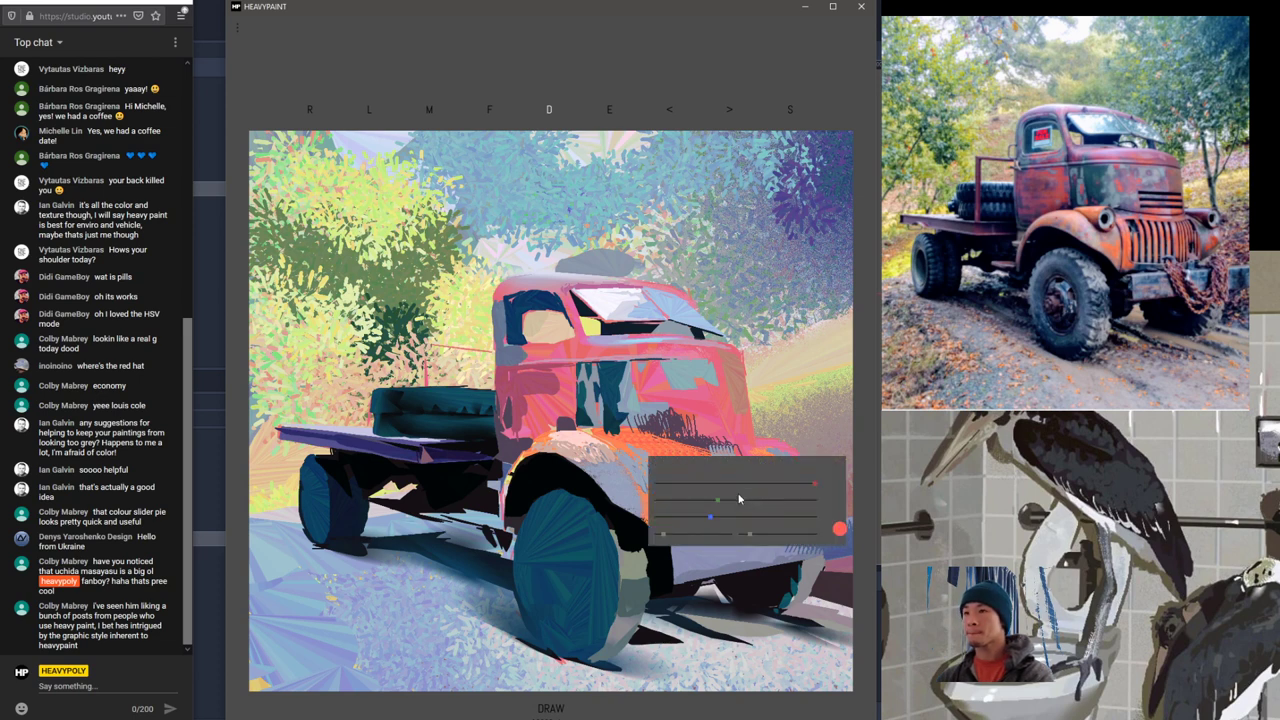
click(782, 483)
mouse_move(740, 500)
mouse_down()
mouse_move(717, 499)
mouse_move(783, 477)
mouse_up()
right_click(754, 470)
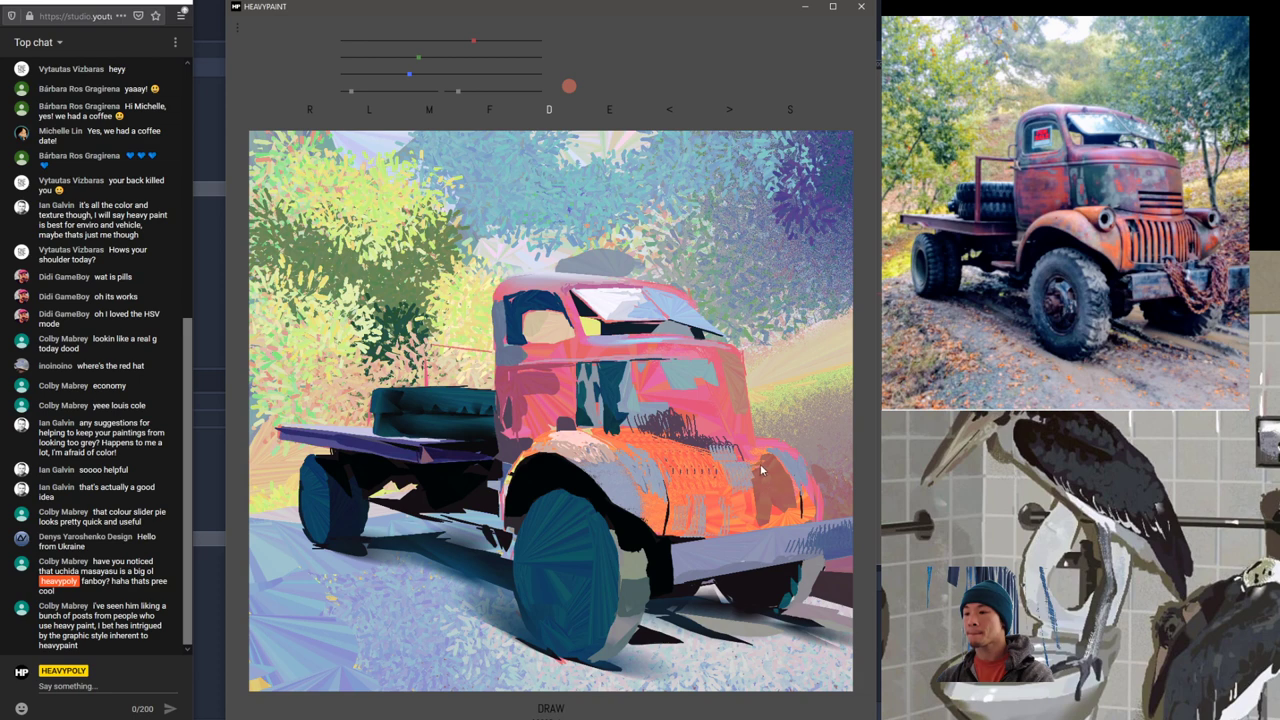
drag(791, 513, 769, 518)
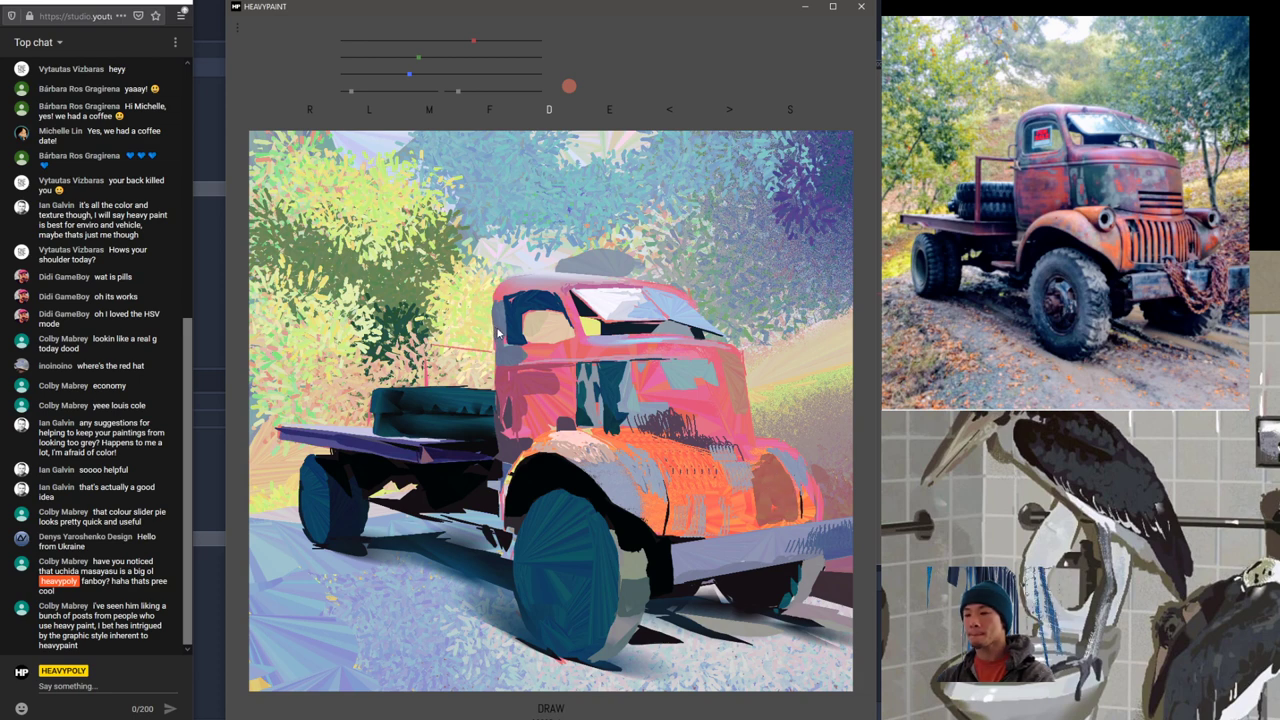
Step: Sample black from beneath the truck bed, shrink the Draw brush, and draw looping outlines for both headlights
click(386, 472)
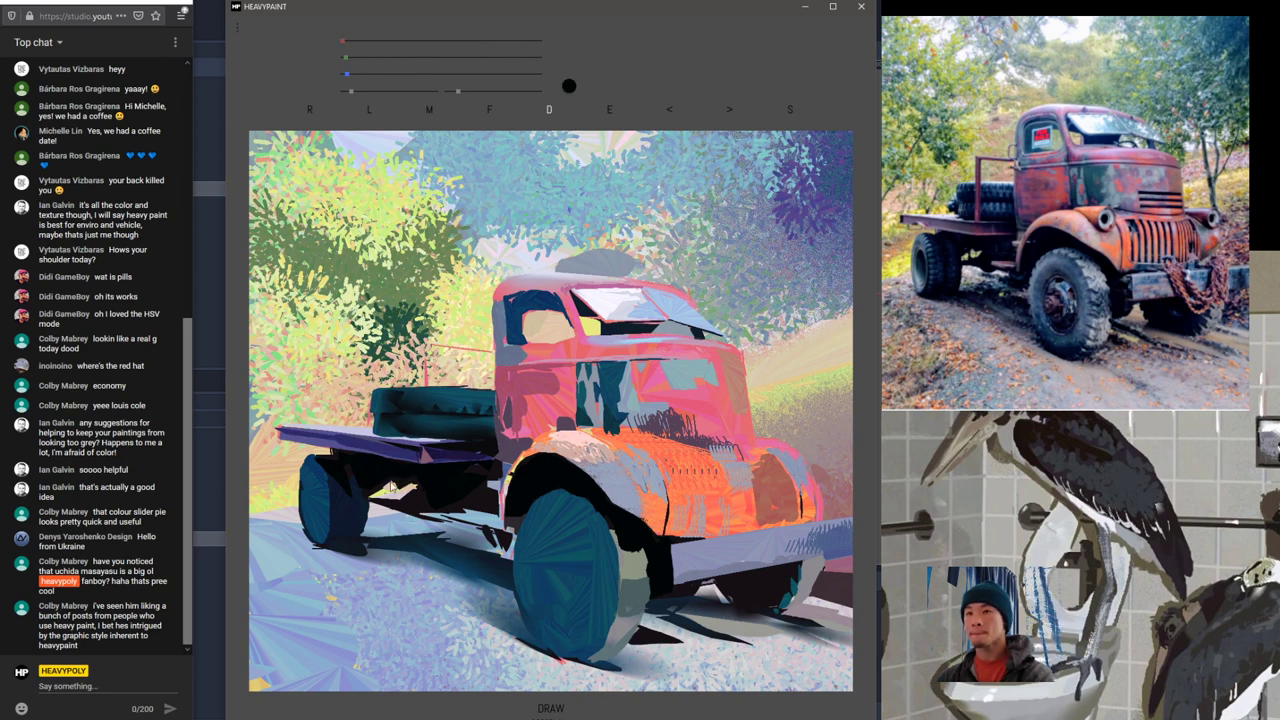
right_click(401, 477)
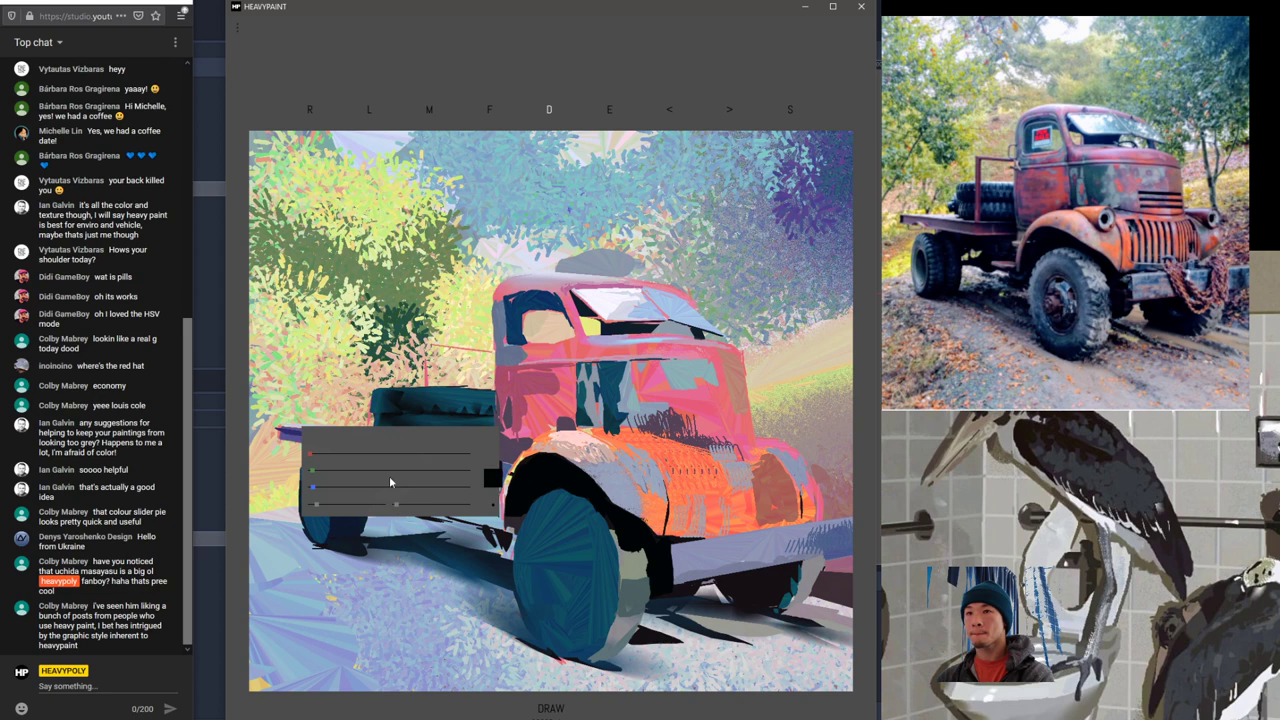
drag(389, 479, 390, 501)
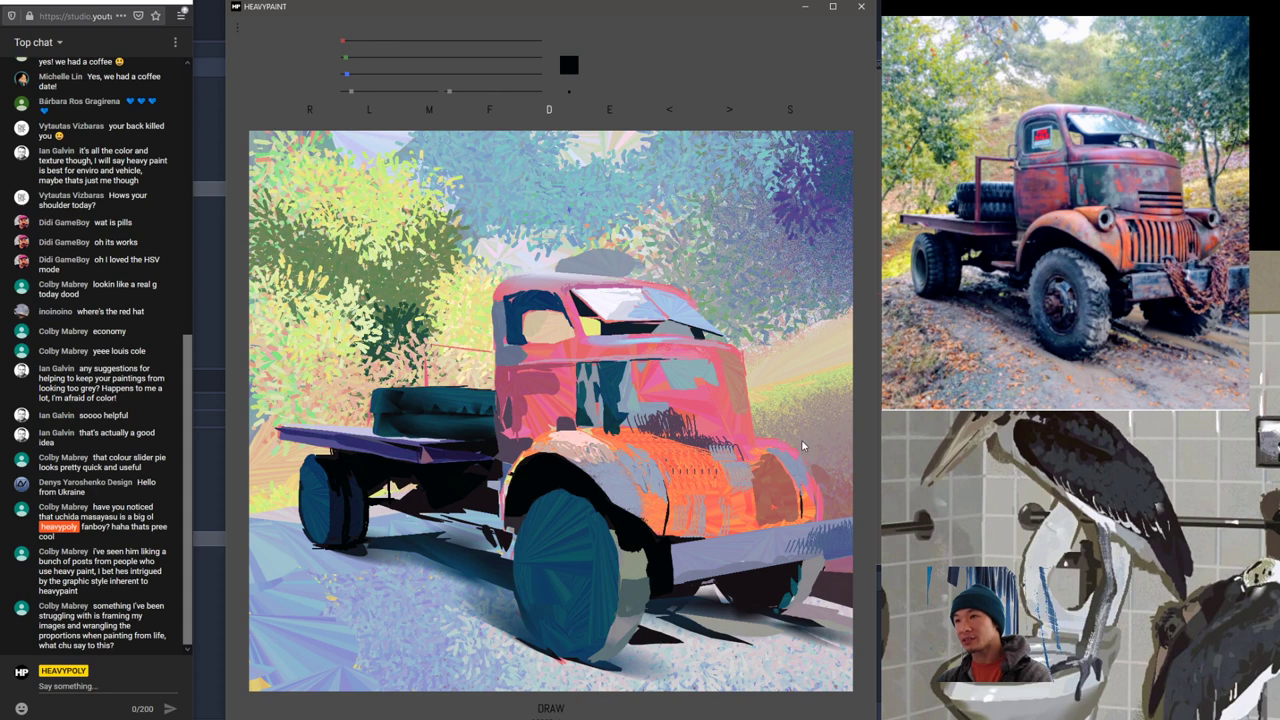
drag(803, 446, 802, 446)
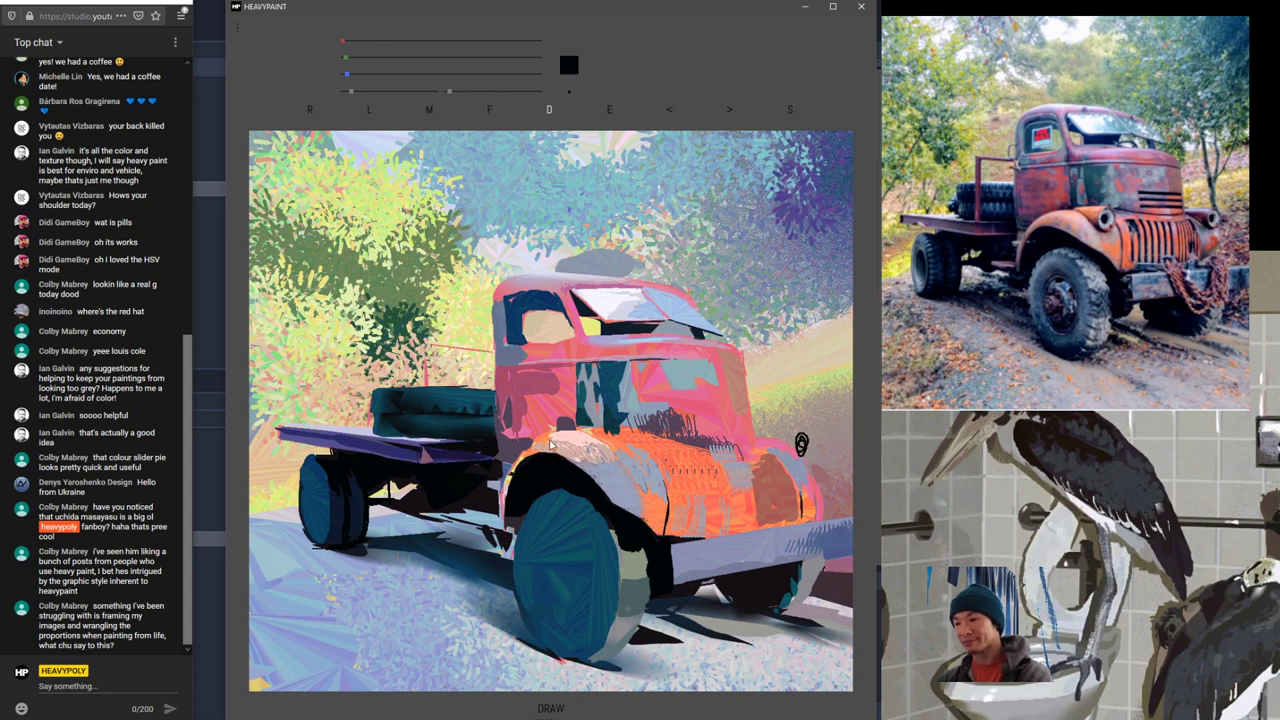
drag(648, 455, 646, 460)
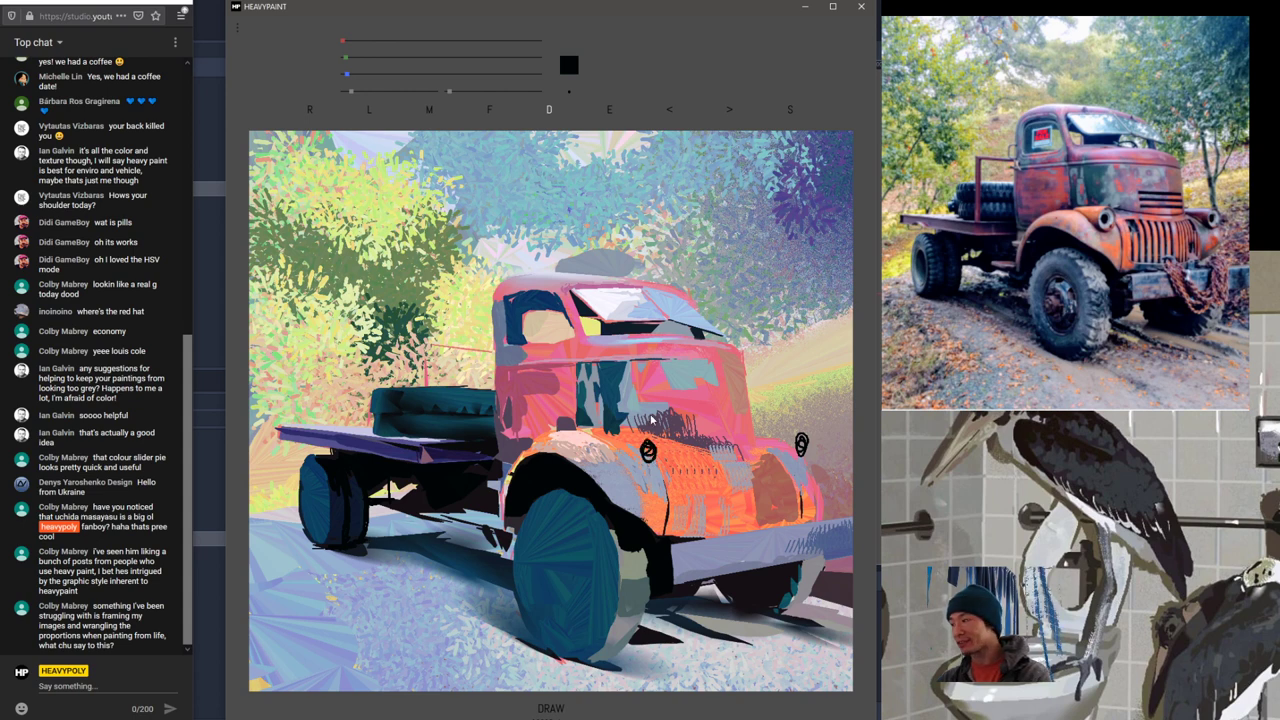
Step: Paint sampled orange and lavender Draw brush accents in and around the headlights
right_click(677, 490)
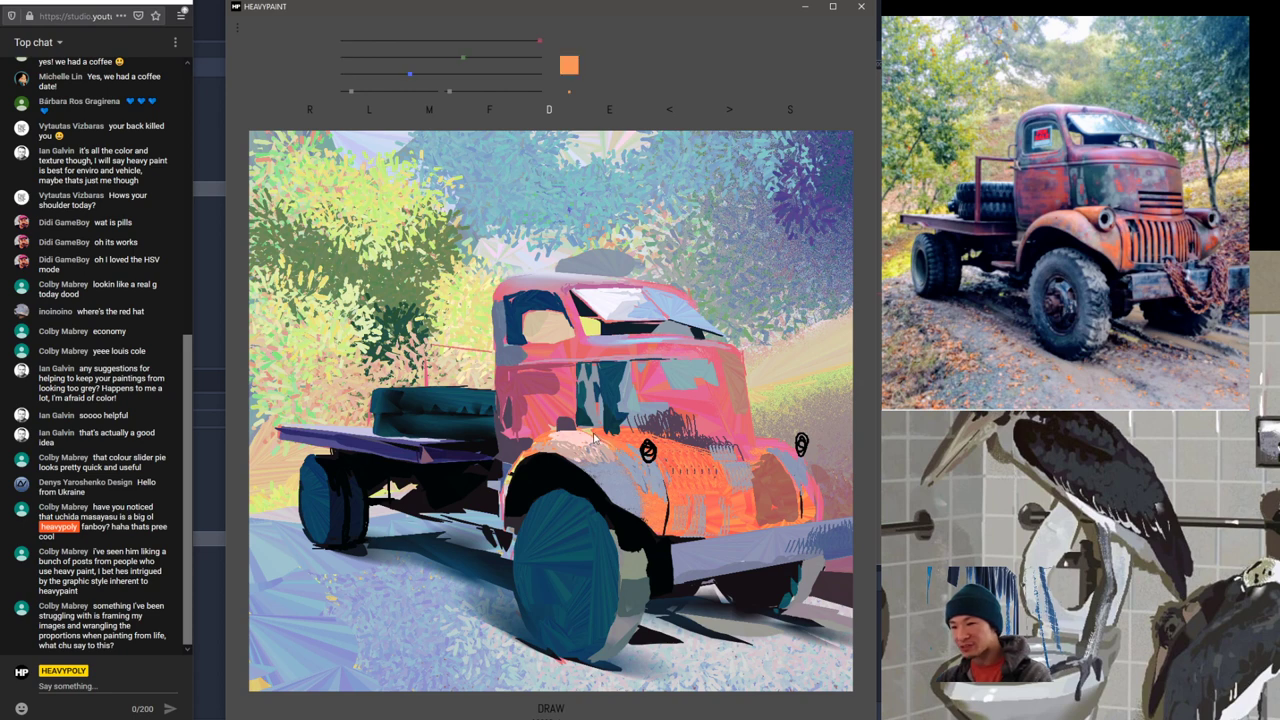
drag(605, 427, 639, 430)
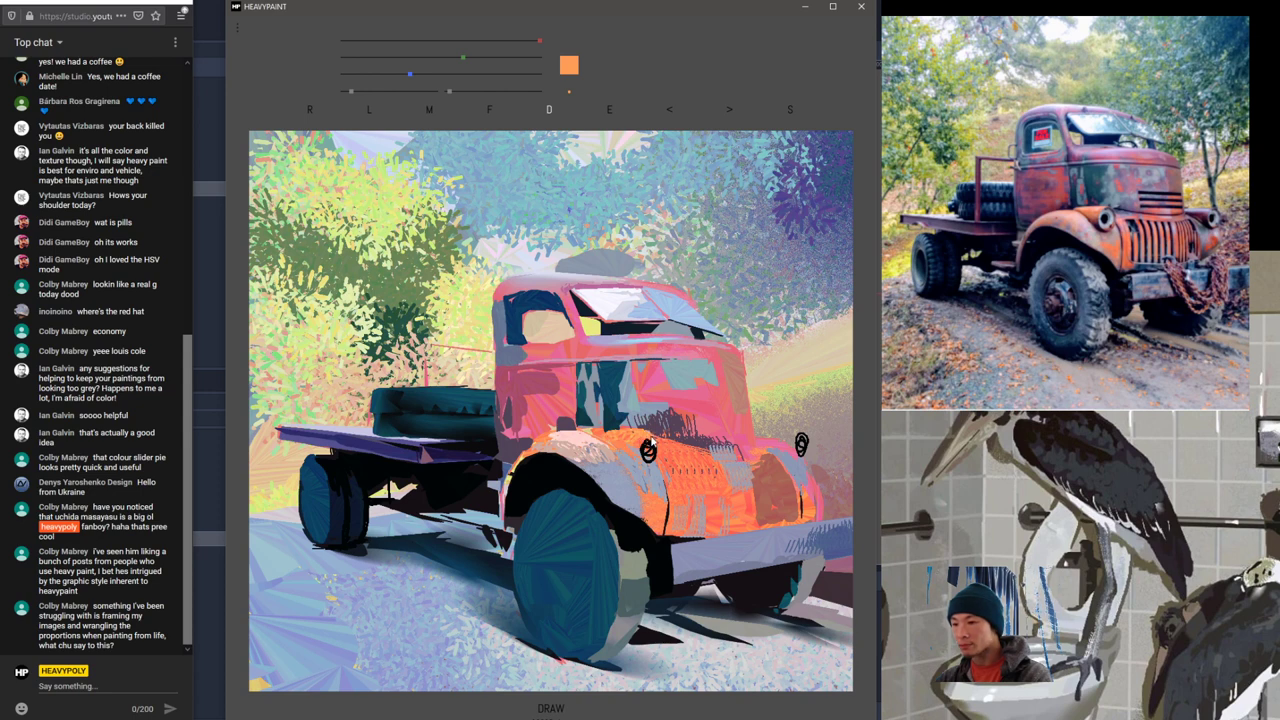
alt+click(634, 466)
alt+click(647, 479)
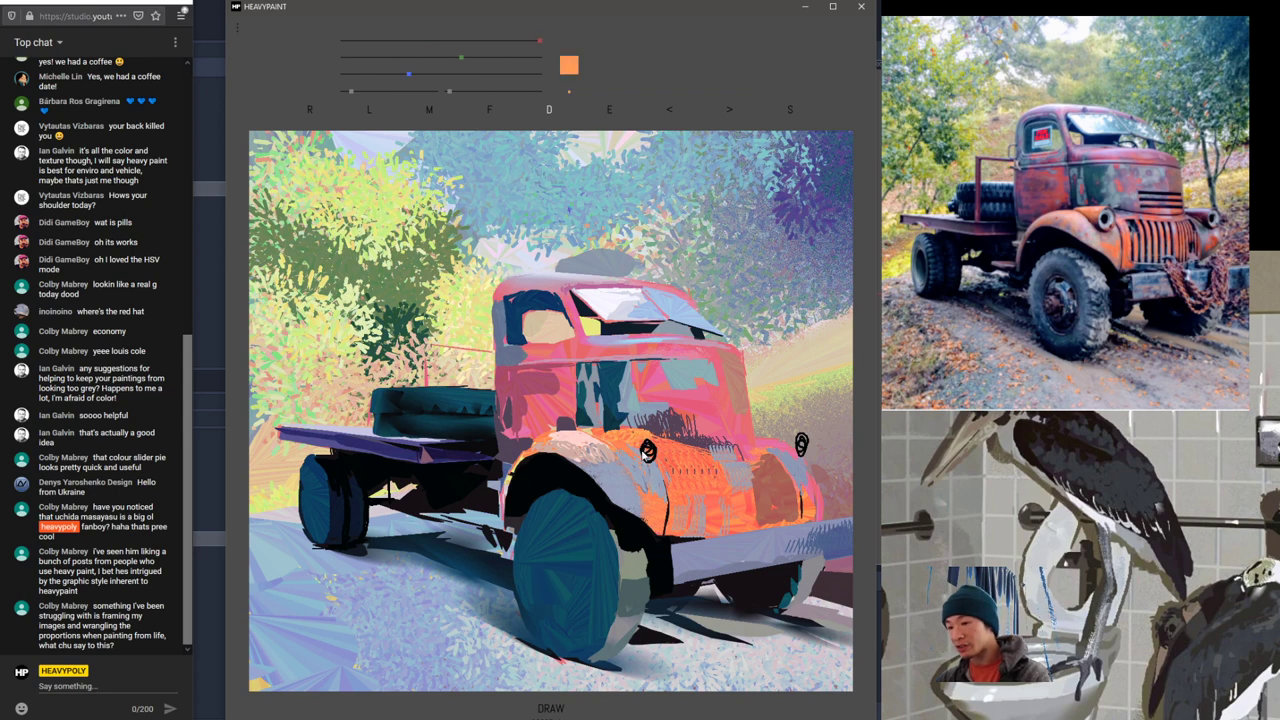
click(642, 474)
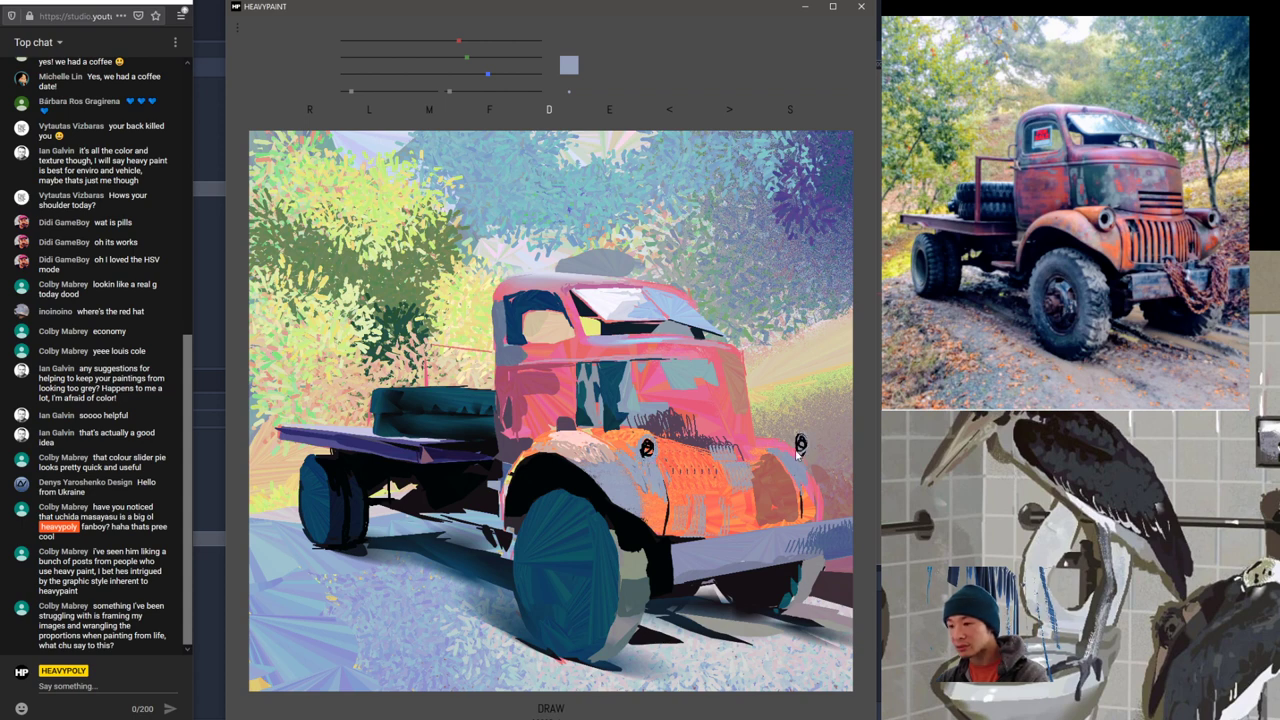
Step: Sample the cab side's magenta pink and draw a stroke between the cab and the far headlight
alt+click(528, 386)
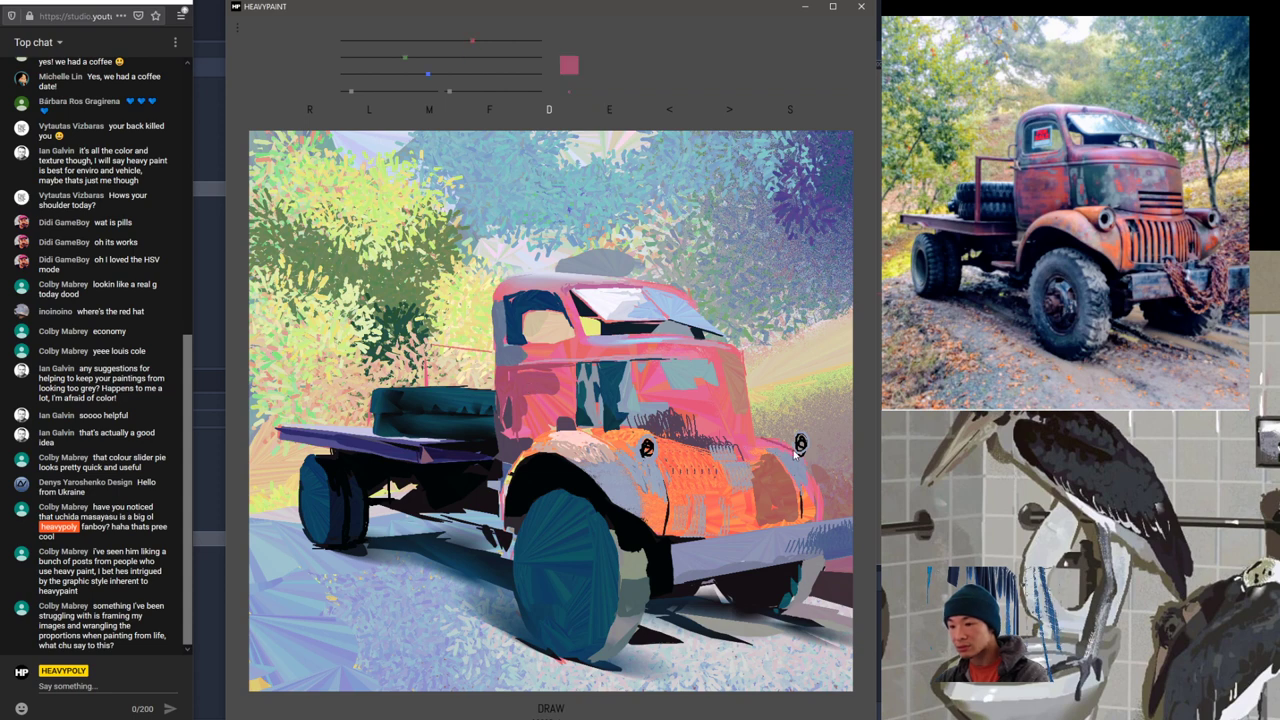
drag(790, 437, 760, 437)
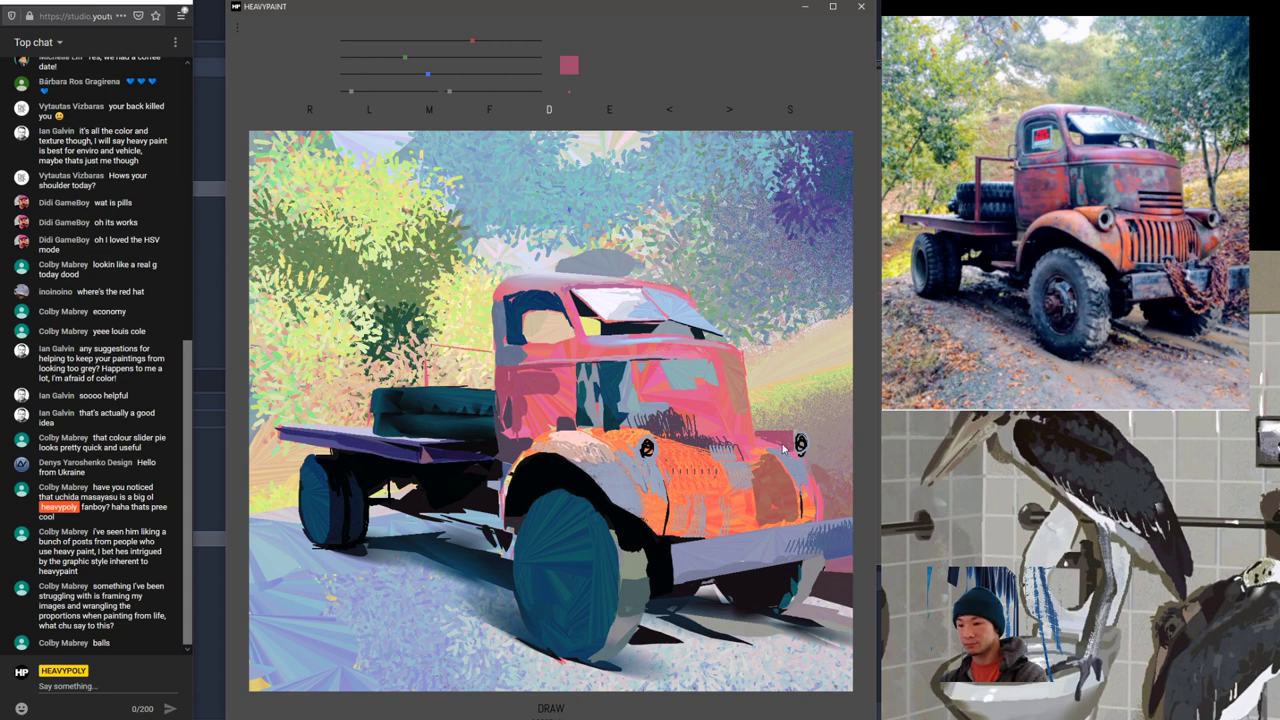
Step: Sample black from the far headlight, then darken the magenta sampled beside it to plum and paint the headlight's side bracket
right_click(800, 443)
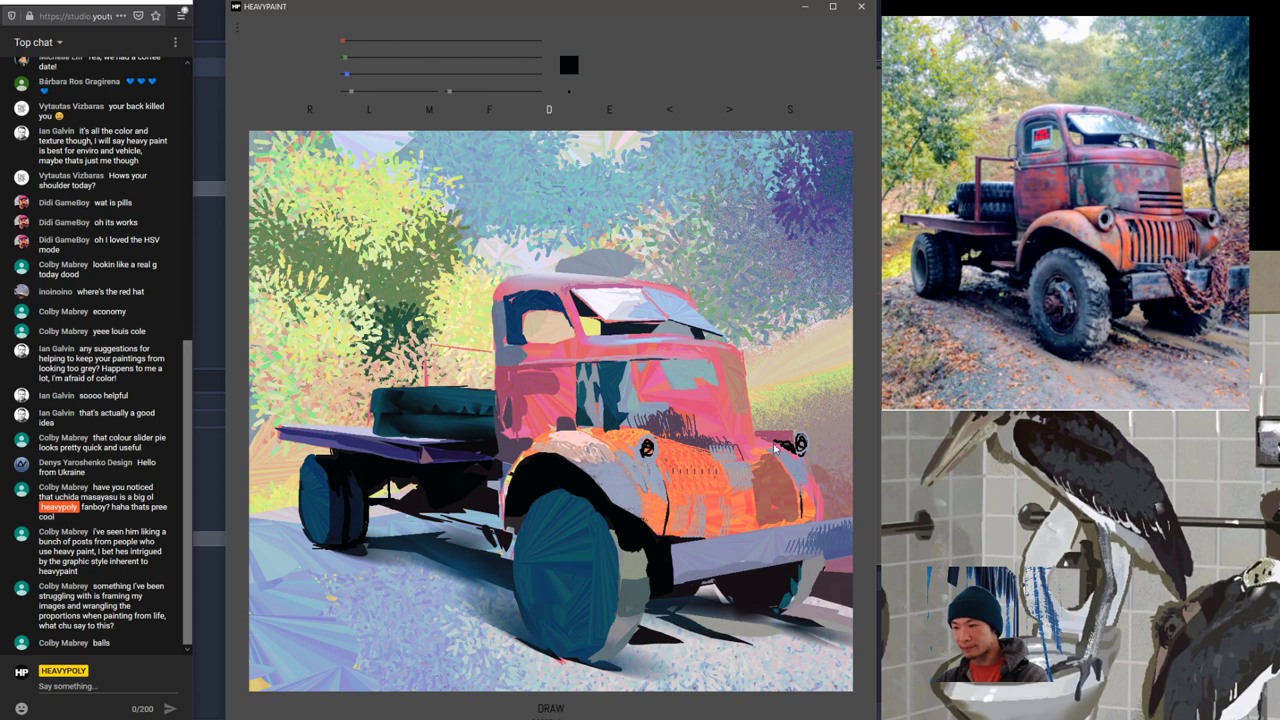
alt+click(774, 437)
key(space)
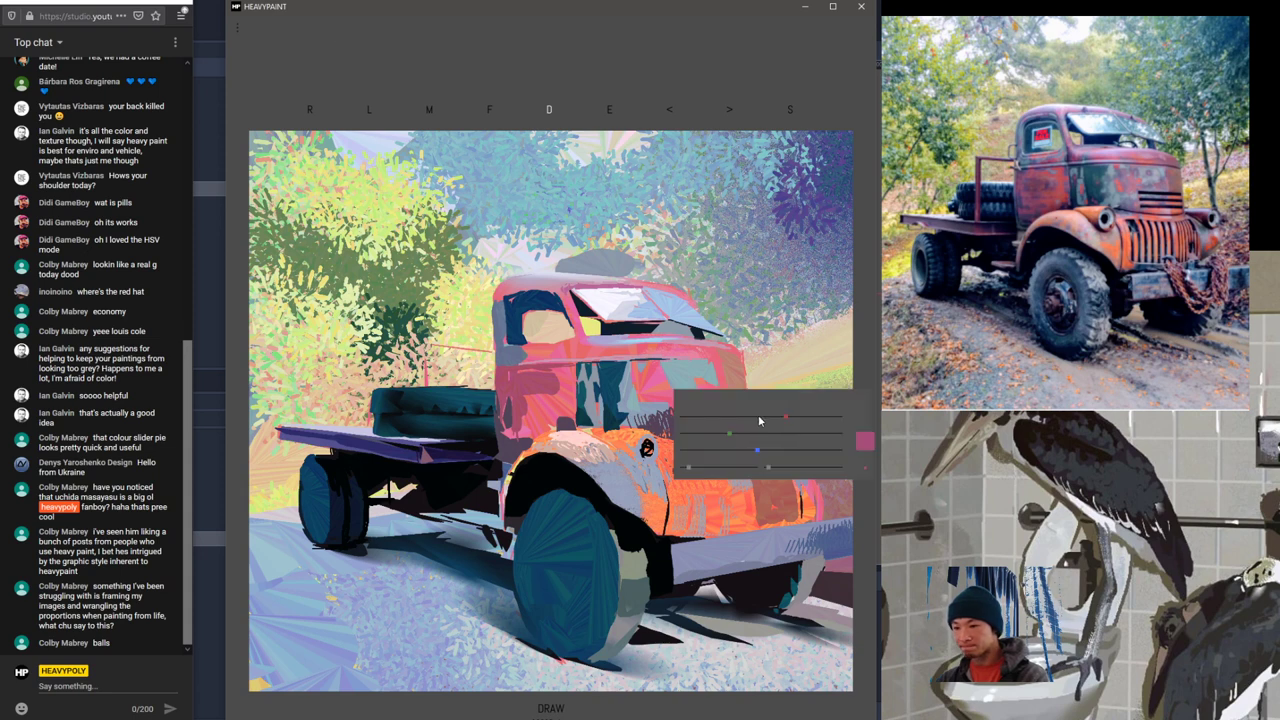
click(758, 418)
click(713, 433)
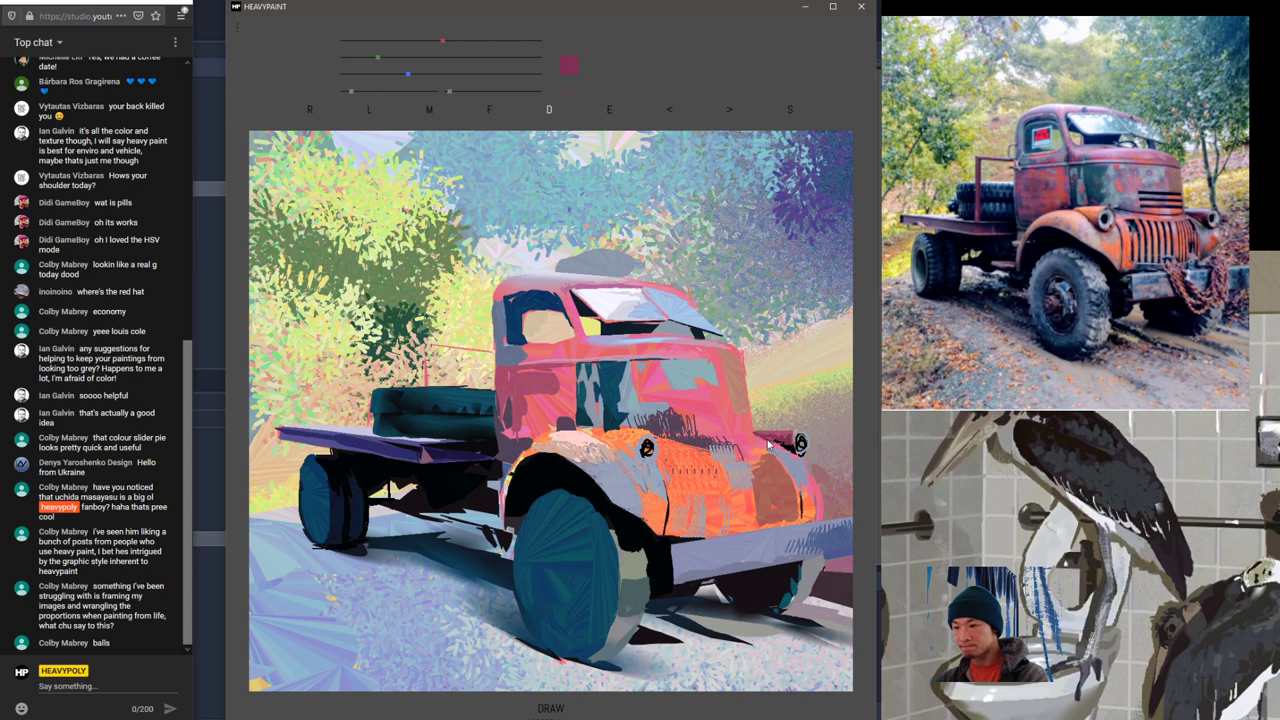
Step: Rework both headlights with sampled black, and add sampled lavender and peach touches around the near headlight and fender
alt+click(787, 450)
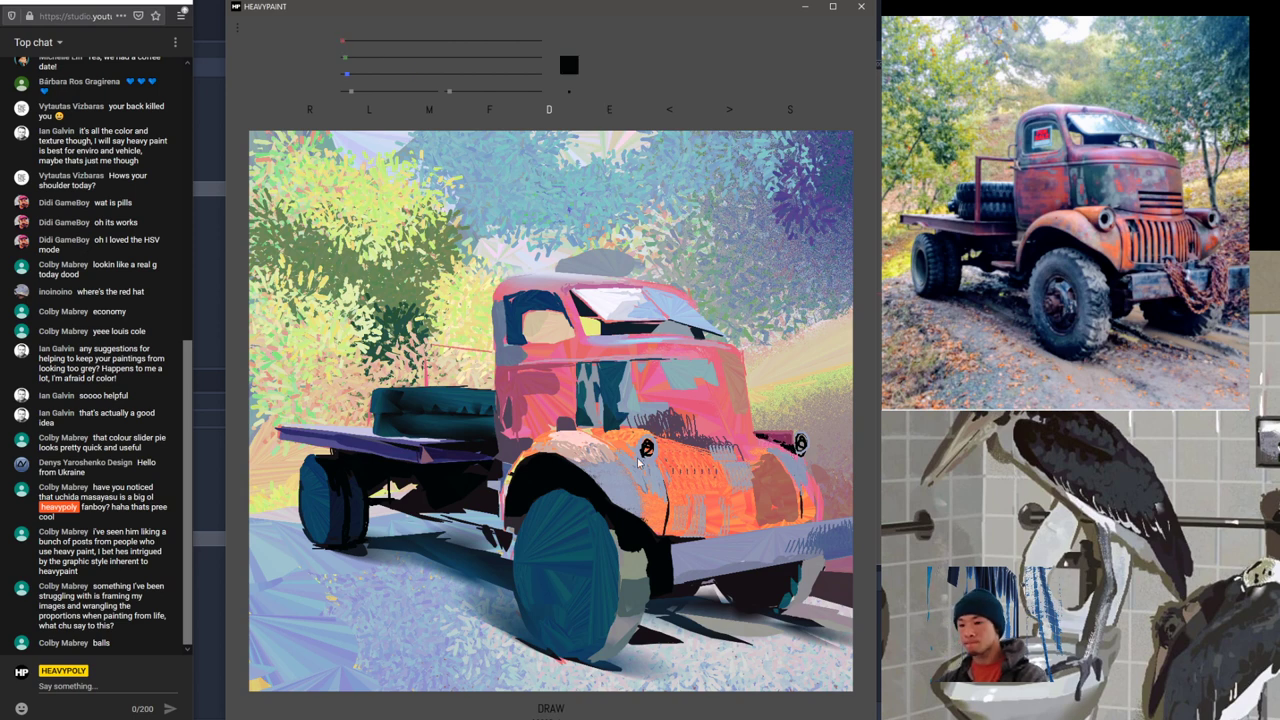
alt+click(637, 458)
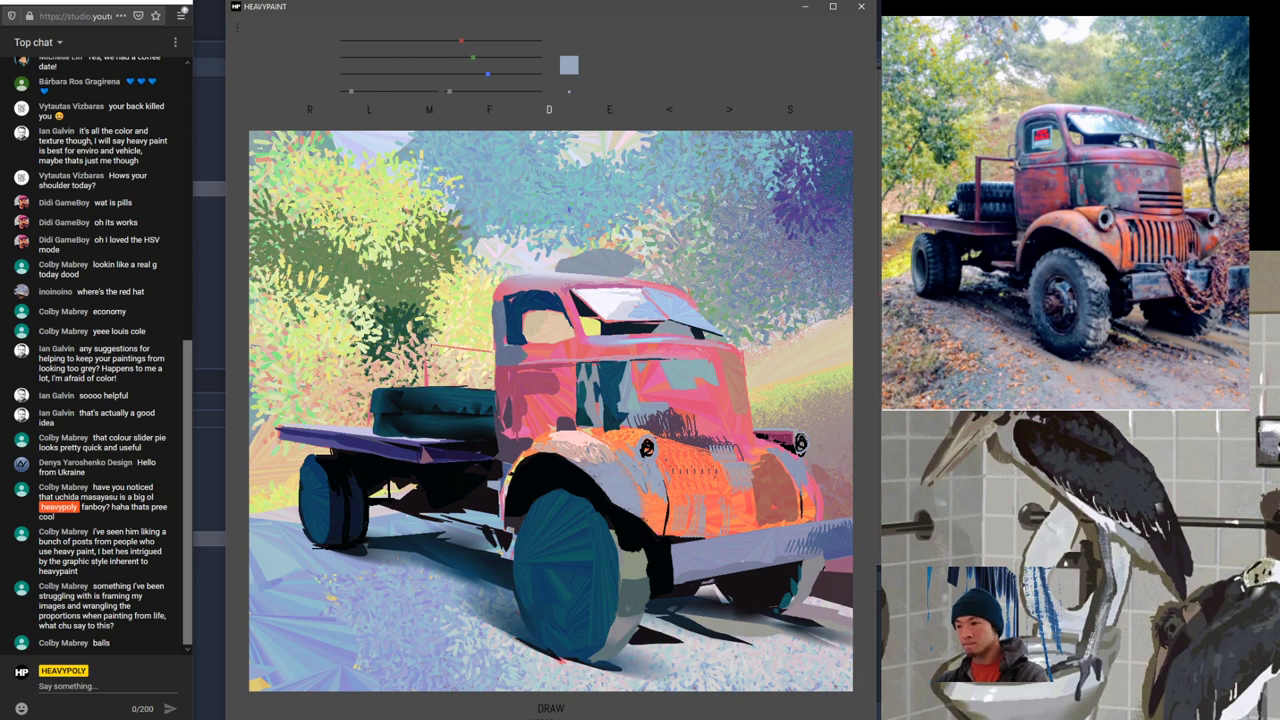
right_click(800, 447)
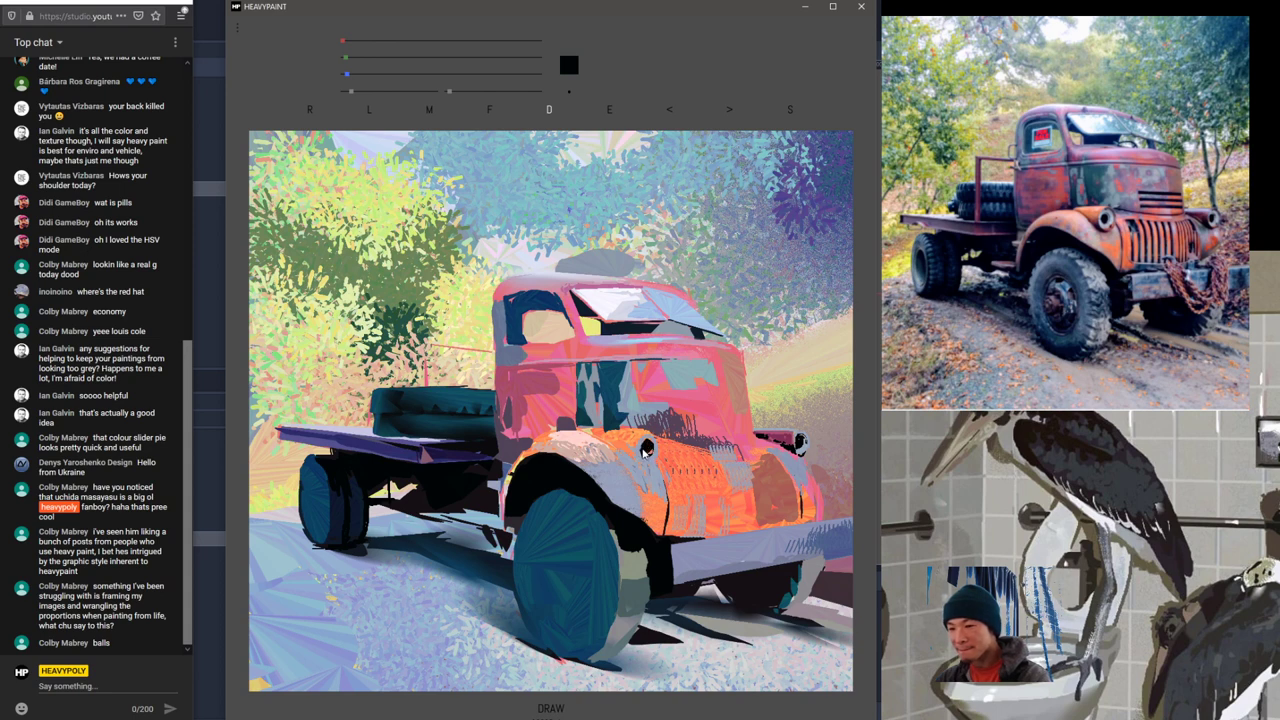
alt+click(641, 459)
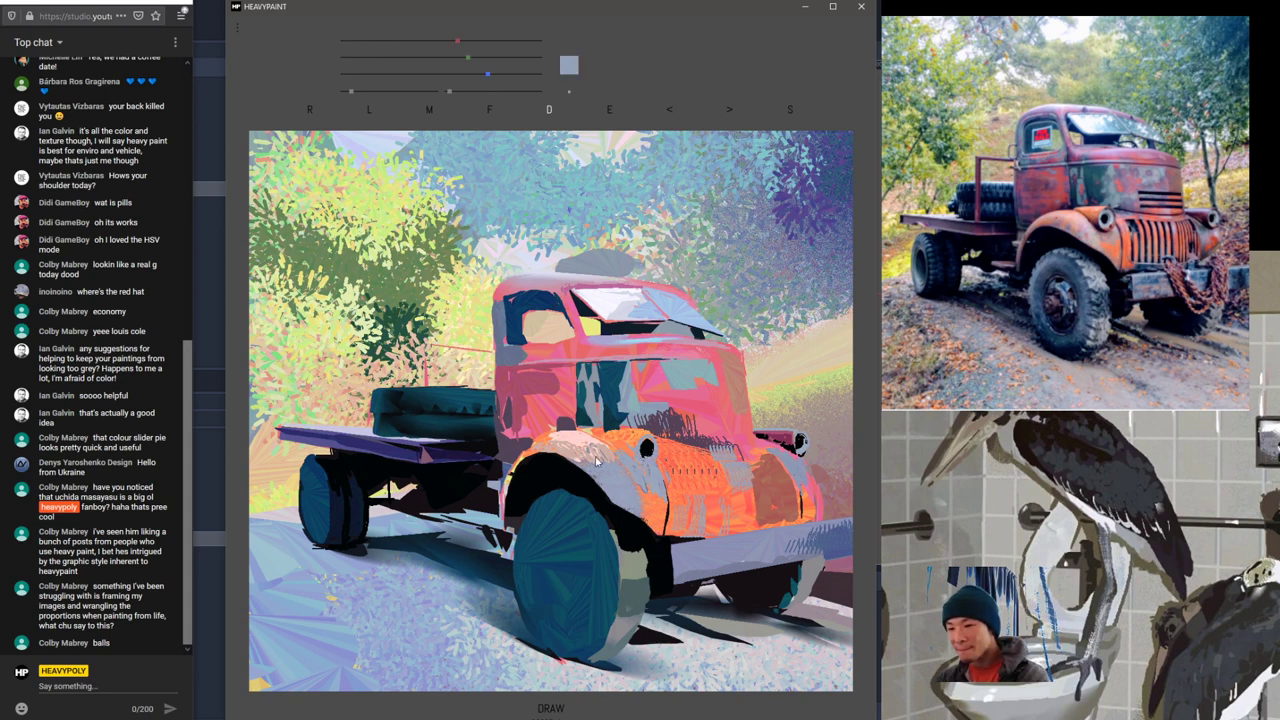
alt+click(573, 454)
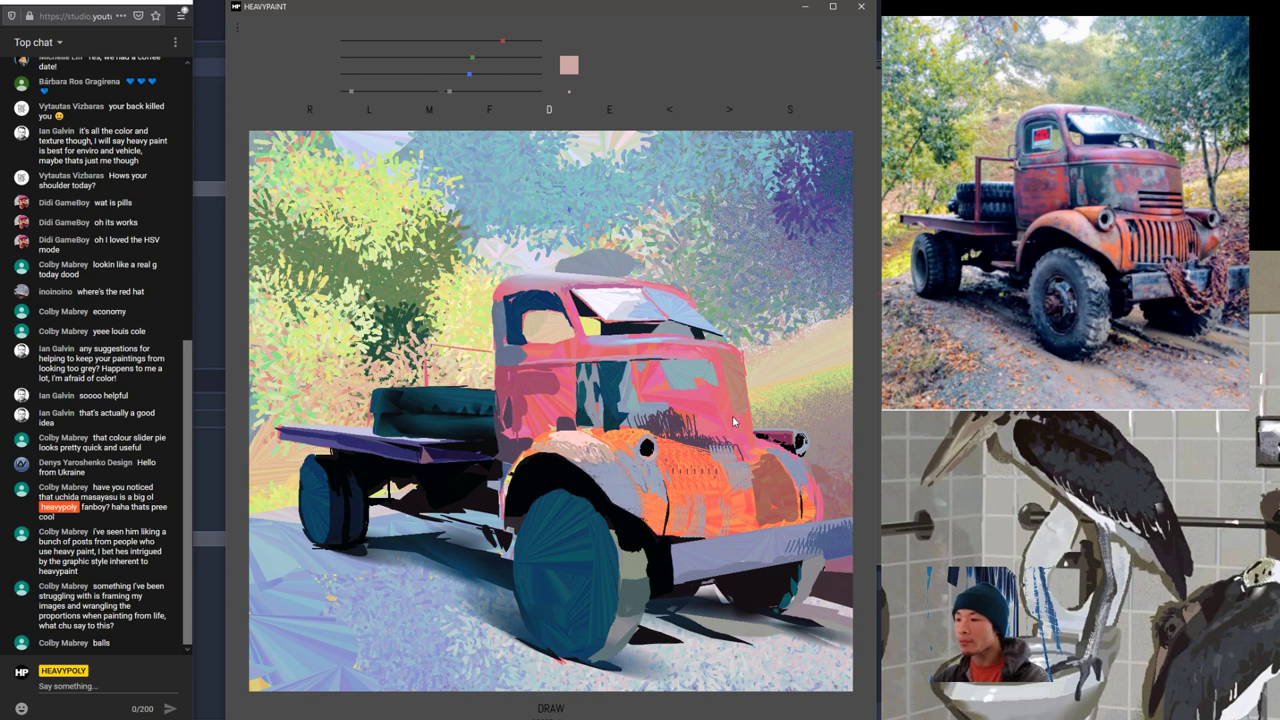
Step: Resample plum and pink tones beside the far headlight and refine the area where it meets the hood
alt+click(781, 437)
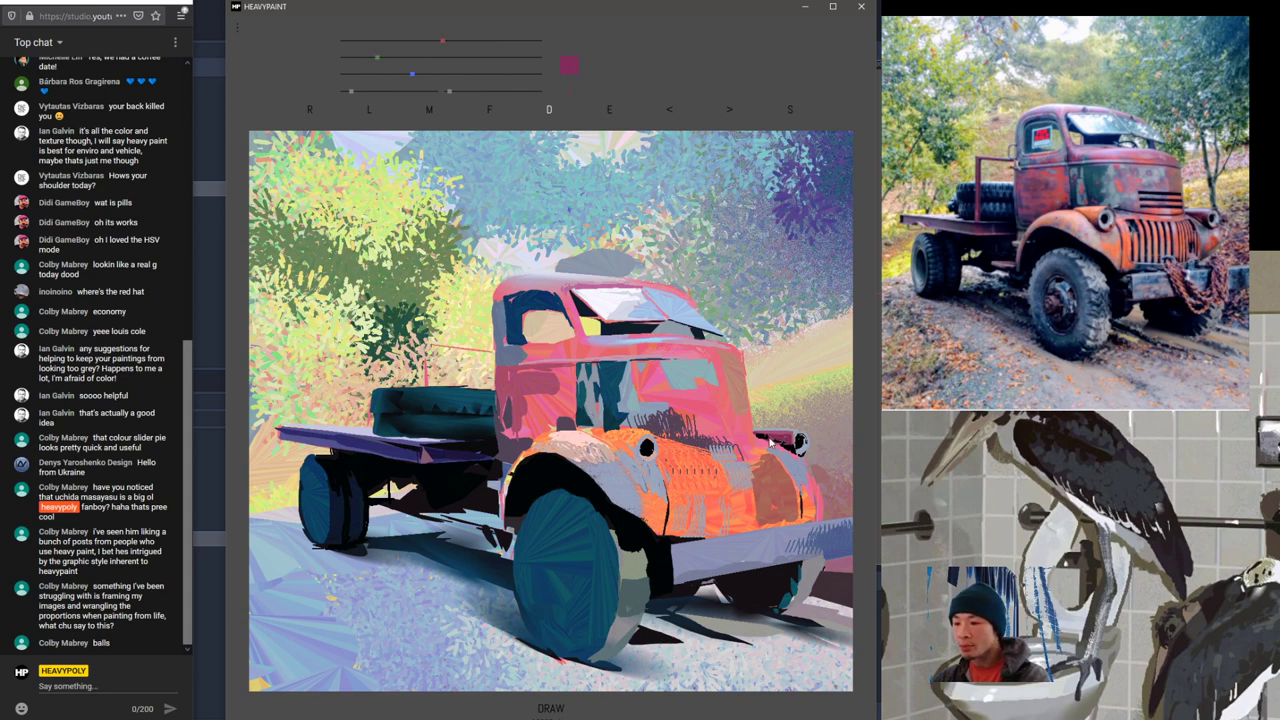
alt+click(769, 440)
alt+click(735, 430)
alt+click(767, 439)
alt+click(769, 436)
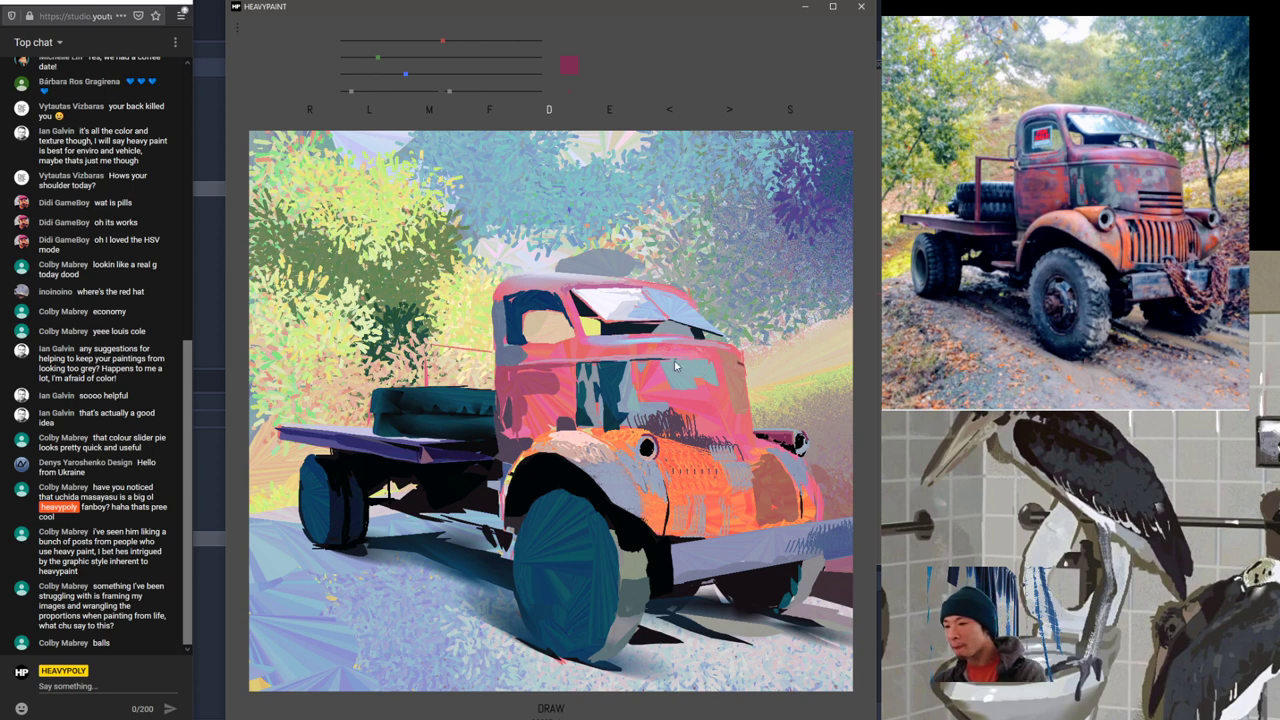
Step: Draw a dark navy horizontal vent on the hood front, and touch up the teal patch above it with a sampled, adjusted colour
right_click(633, 329)
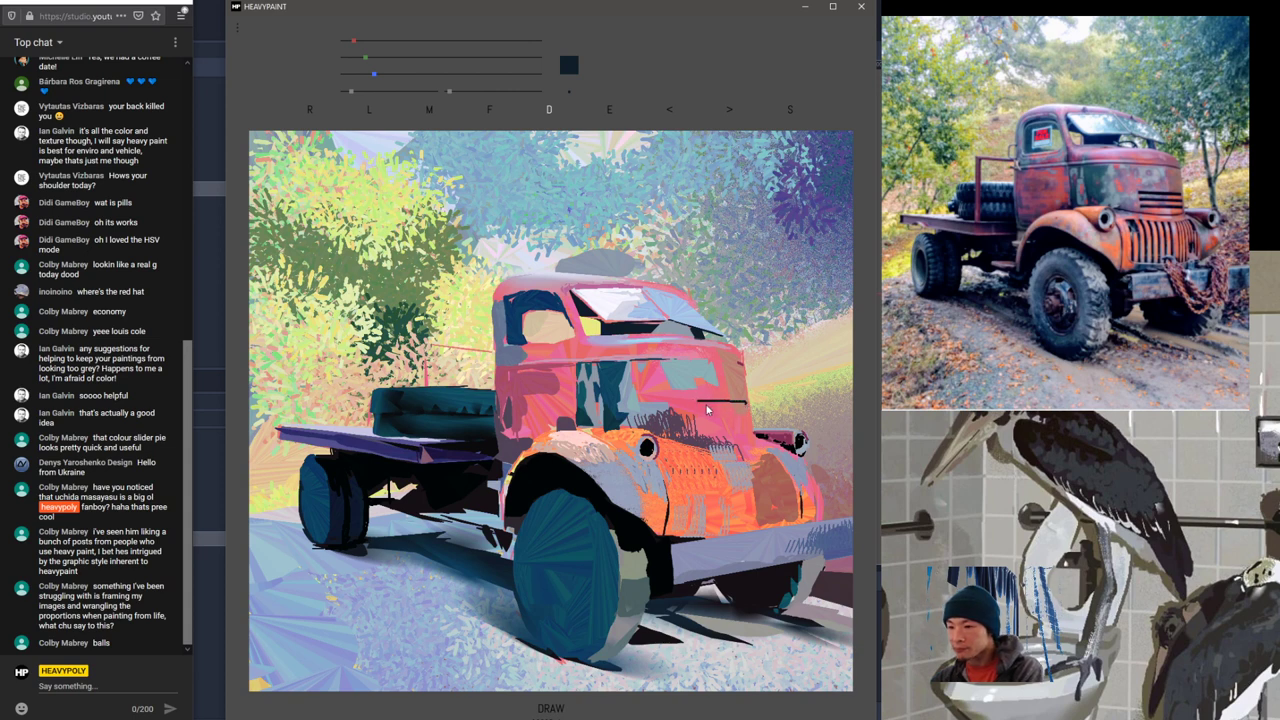
drag(700, 409, 742, 408)
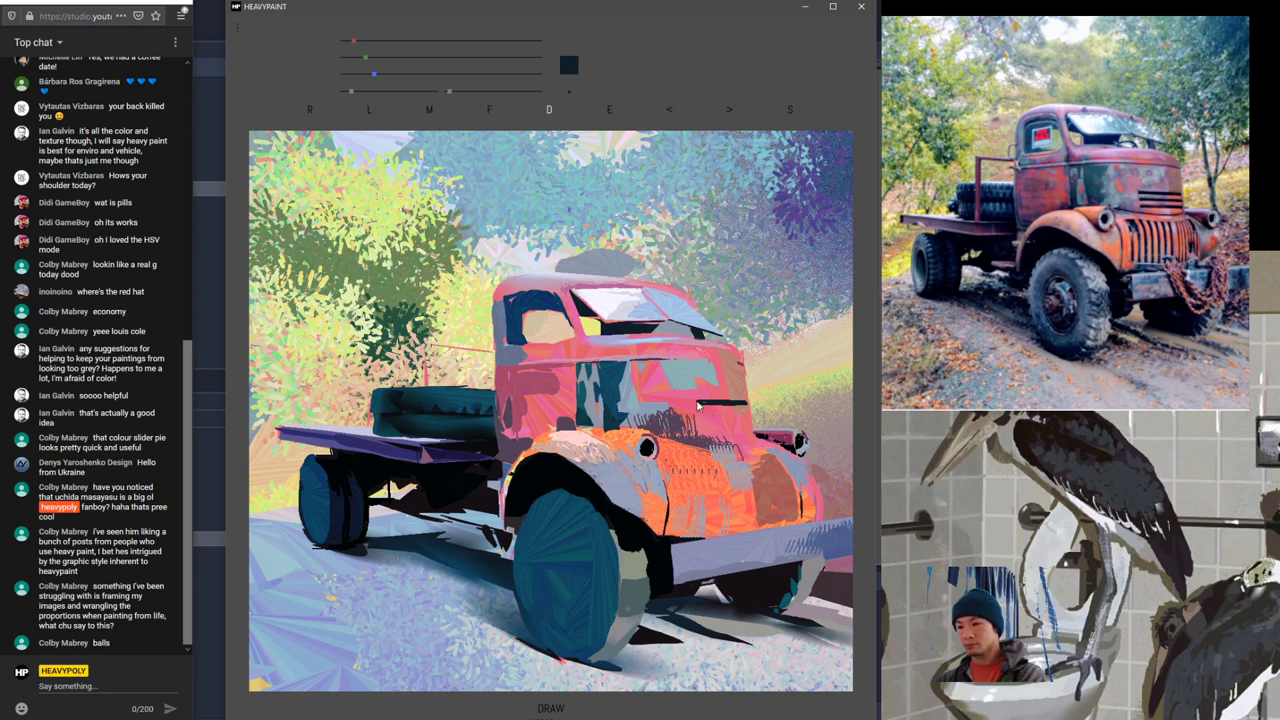
right_click(686, 374)
key(space)
mouse_move(748, 451)
mouse_down()
mouse_move(734, 437)
mouse_move(762, 452)
mouse_up()
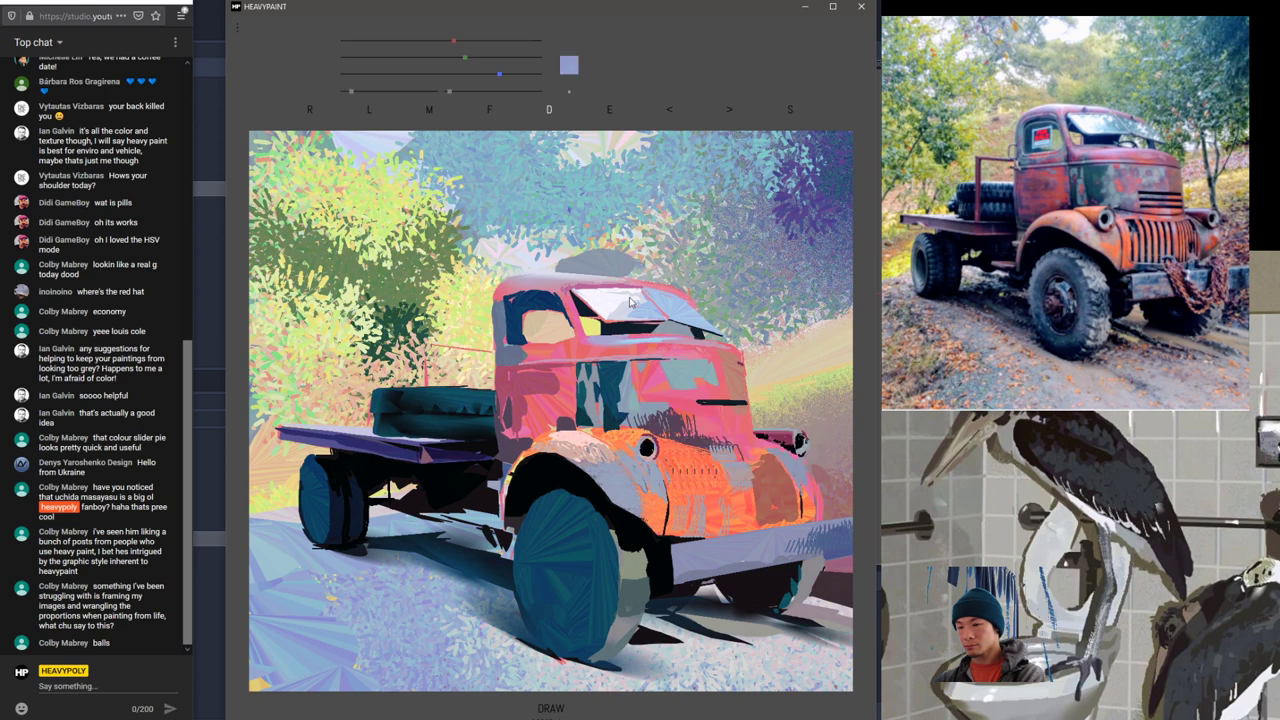
Step: Sample black from the near headlight and draw a thin contour line along the hood's base towards the far headlight
alt+click(692, 441)
alt+click(647, 448)
key(space)
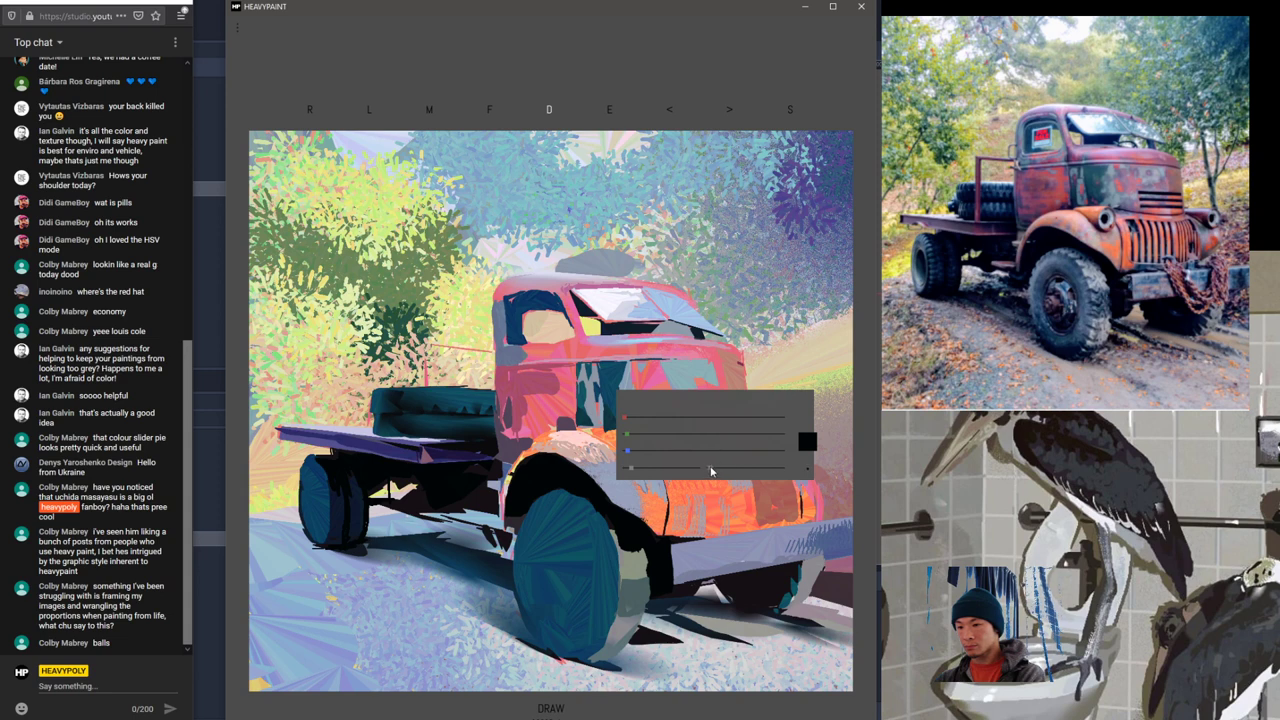
key(space)
drag(656, 438, 694, 447)
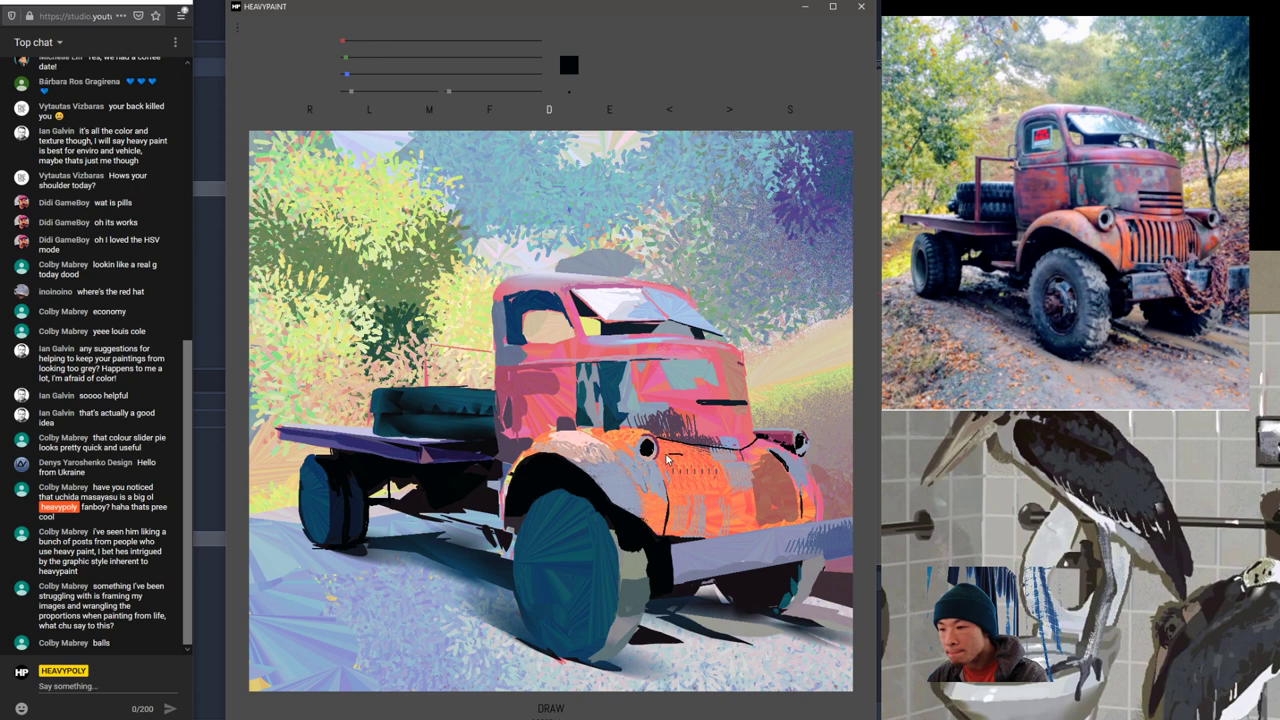
Step: Draw a row of slightly curved, vertical black slats across the orange grille with the Draw brush
mouse_move(667, 460)
mouse_down()
mouse_move(682, 484)
mouse_move(678, 458)
mouse_move(694, 472)
mouse_move(698, 537)
mouse_up()
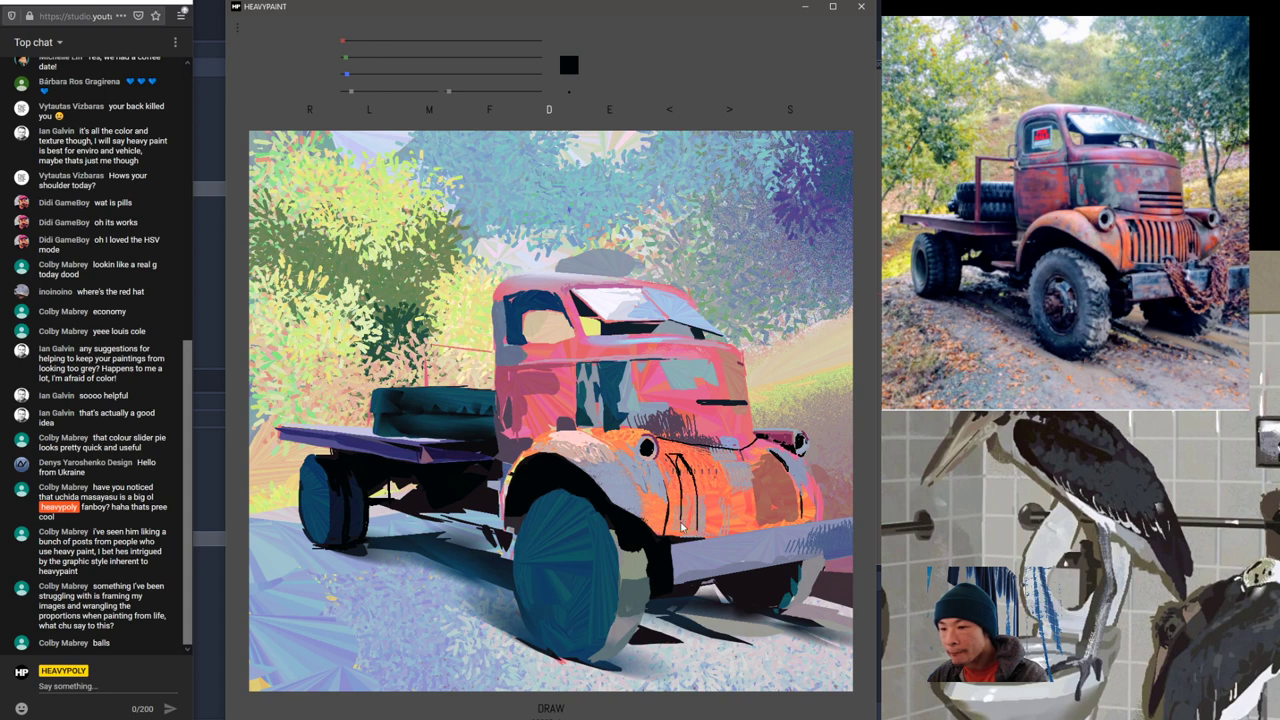
drag(685, 520, 684, 530)
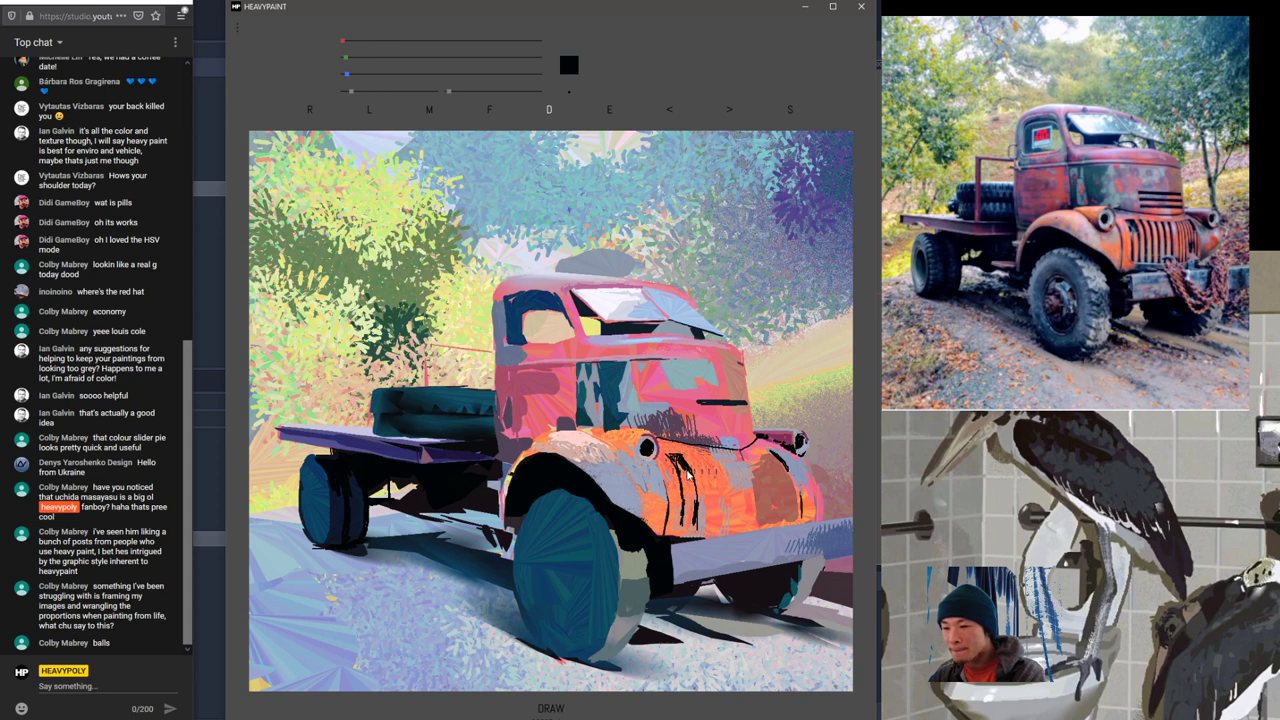
right_click(584, 536)
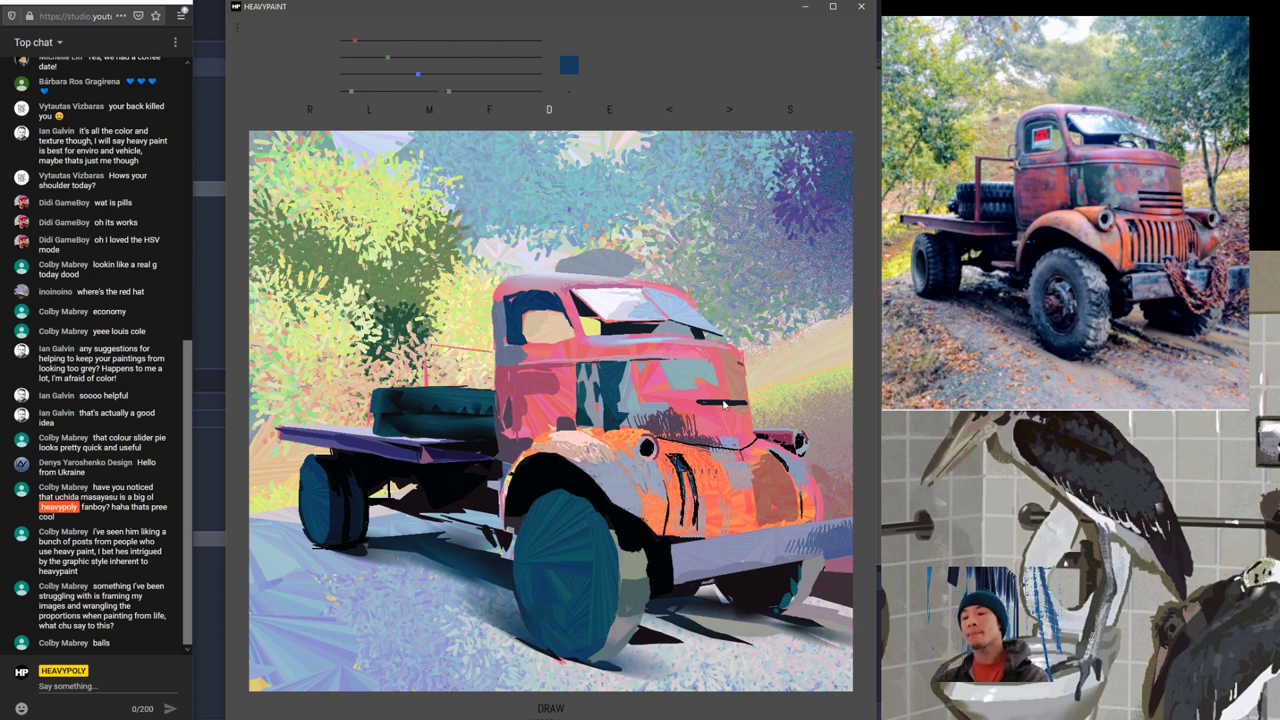
alt+click(621, 524)
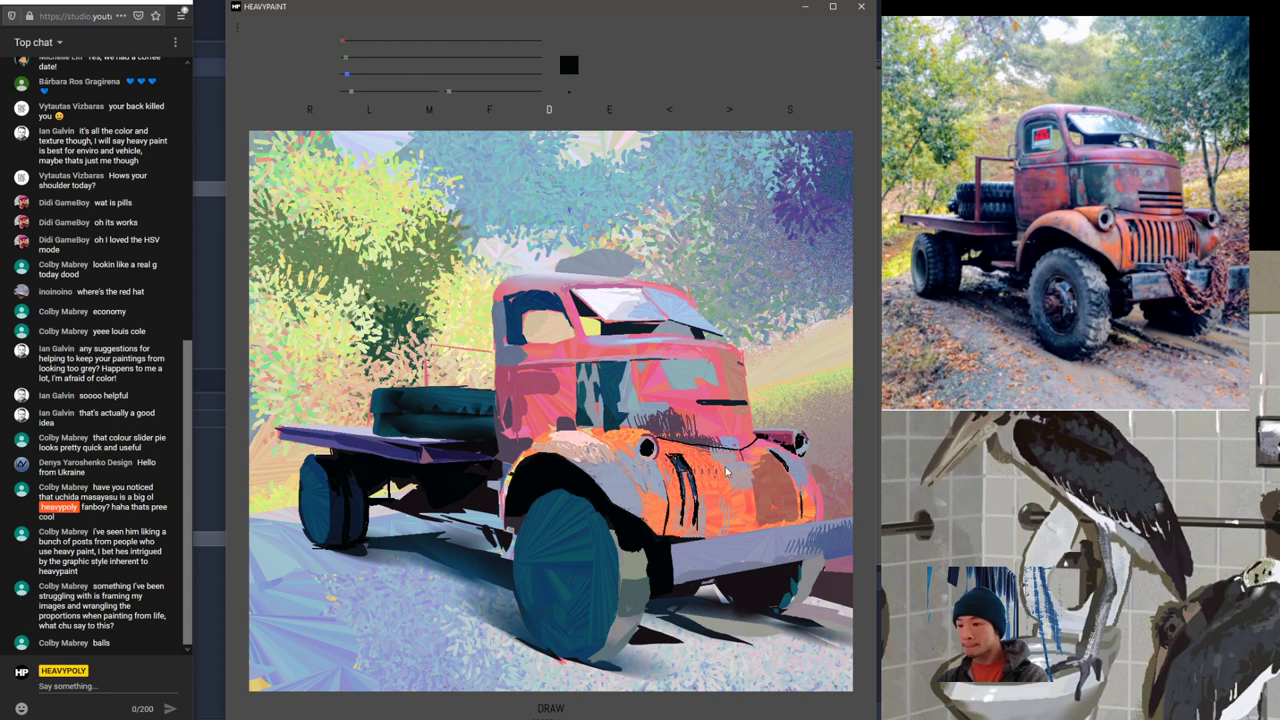
mouse_move(694, 457)
mouse_down()
mouse_move(707, 530)
mouse_move(721, 462)
mouse_move(711, 476)
mouse_move(709, 465)
mouse_move(721, 520)
mouse_move(710, 466)
mouse_up()
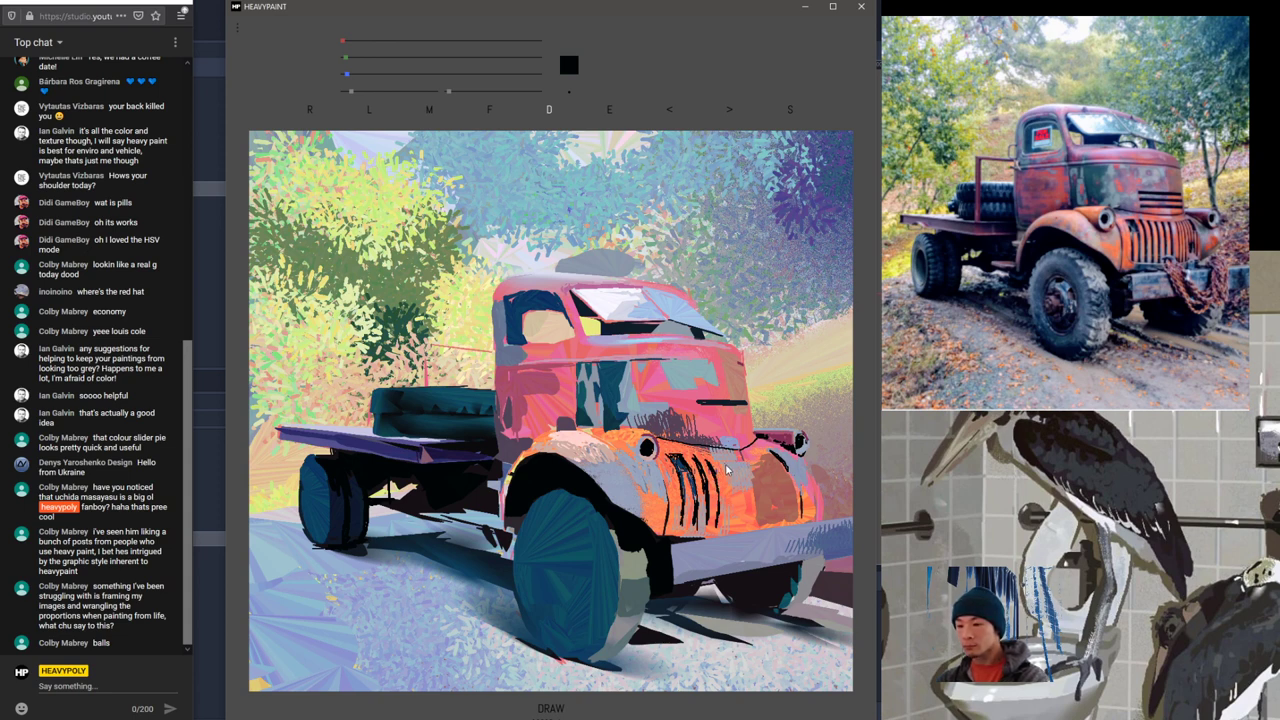
drag(722, 466, 730, 520)
drag(730, 469, 737, 521)
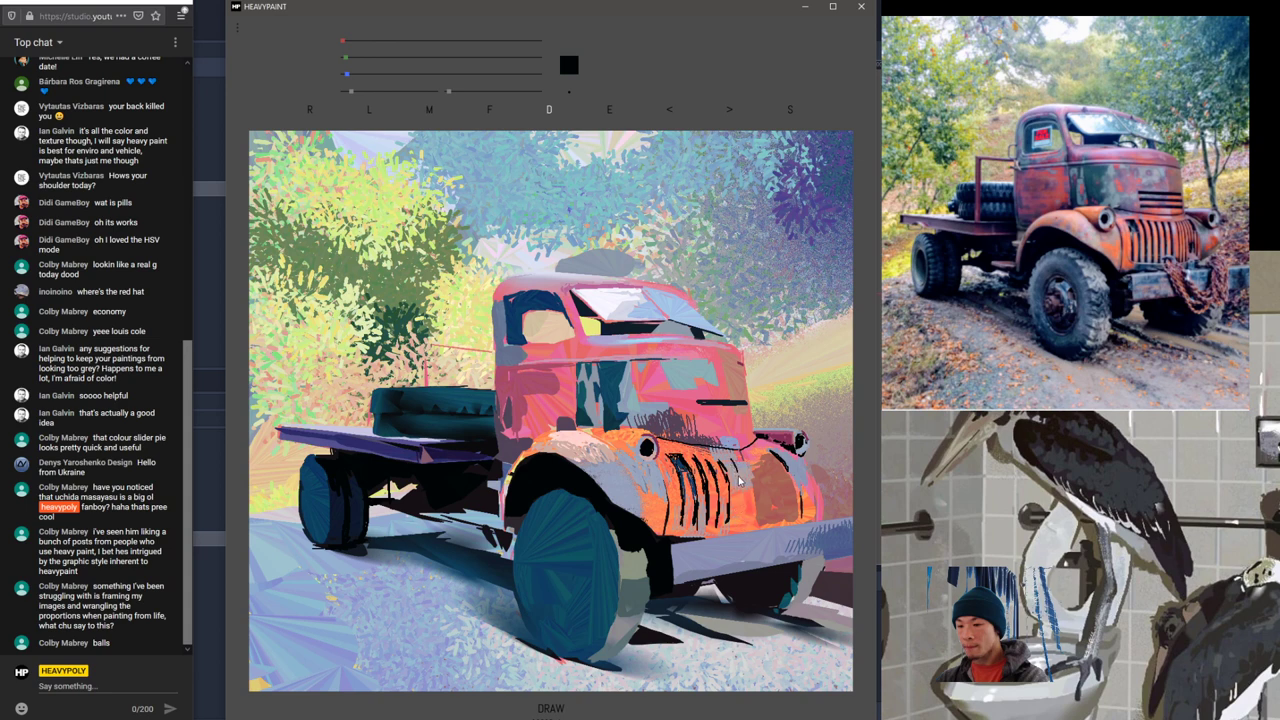
drag(732, 466, 739, 522)
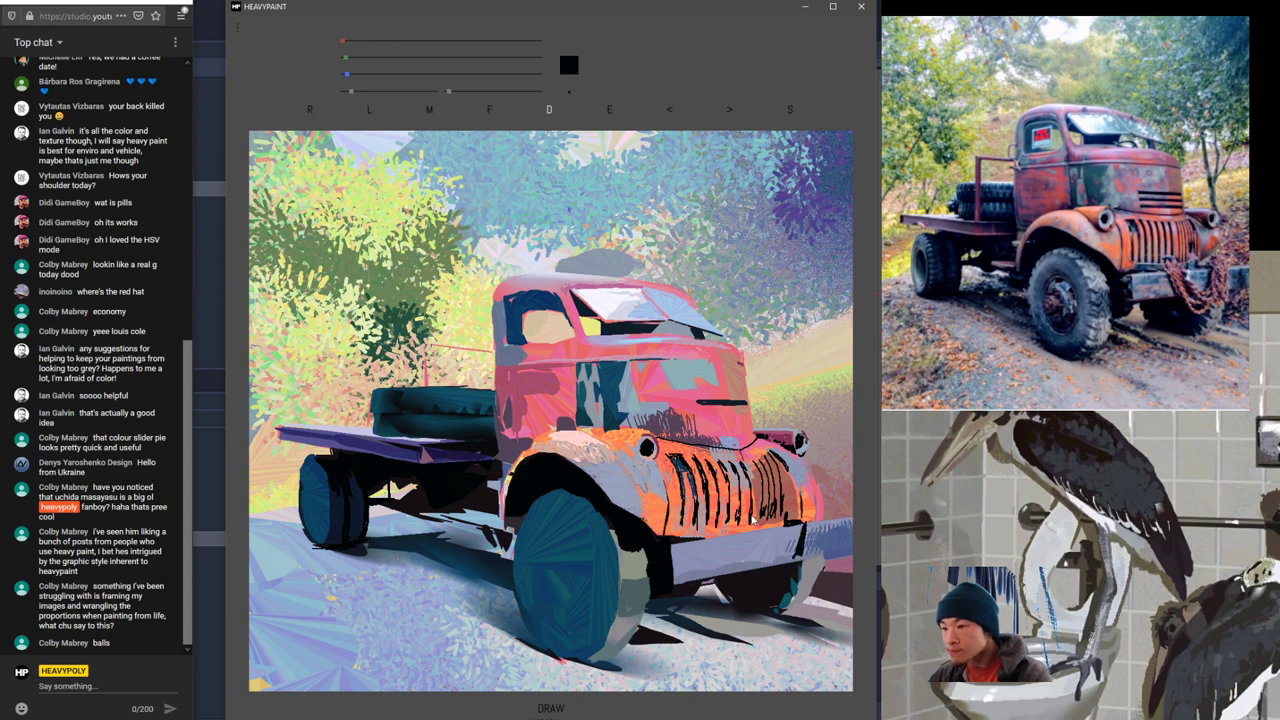
Step: Draw a black underlayer for the chain across the front bumper, then paint looping chain strands over it in sampled salmon red
mouse_move(718, 538)
mouse_down()
mouse_move(730, 566)
mouse_move(740, 545)
mouse_move(761, 564)
mouse_up()
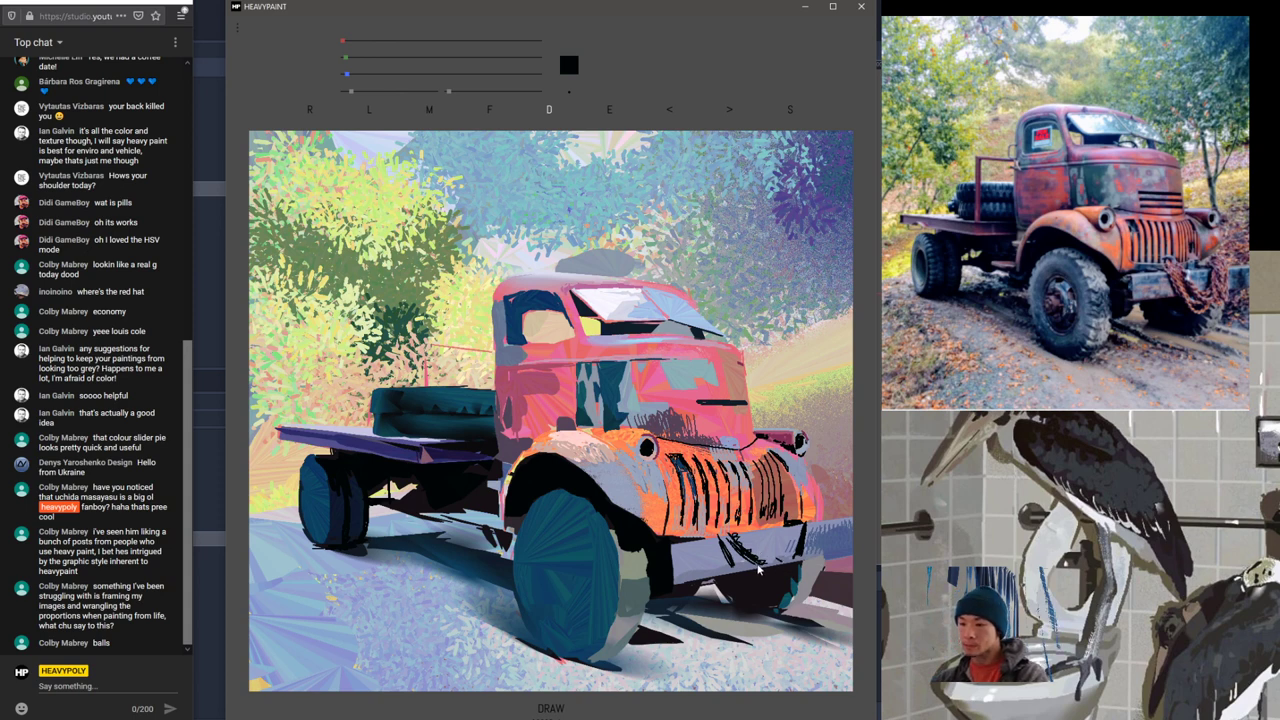
right_click(785, 491)
click(811, 473)
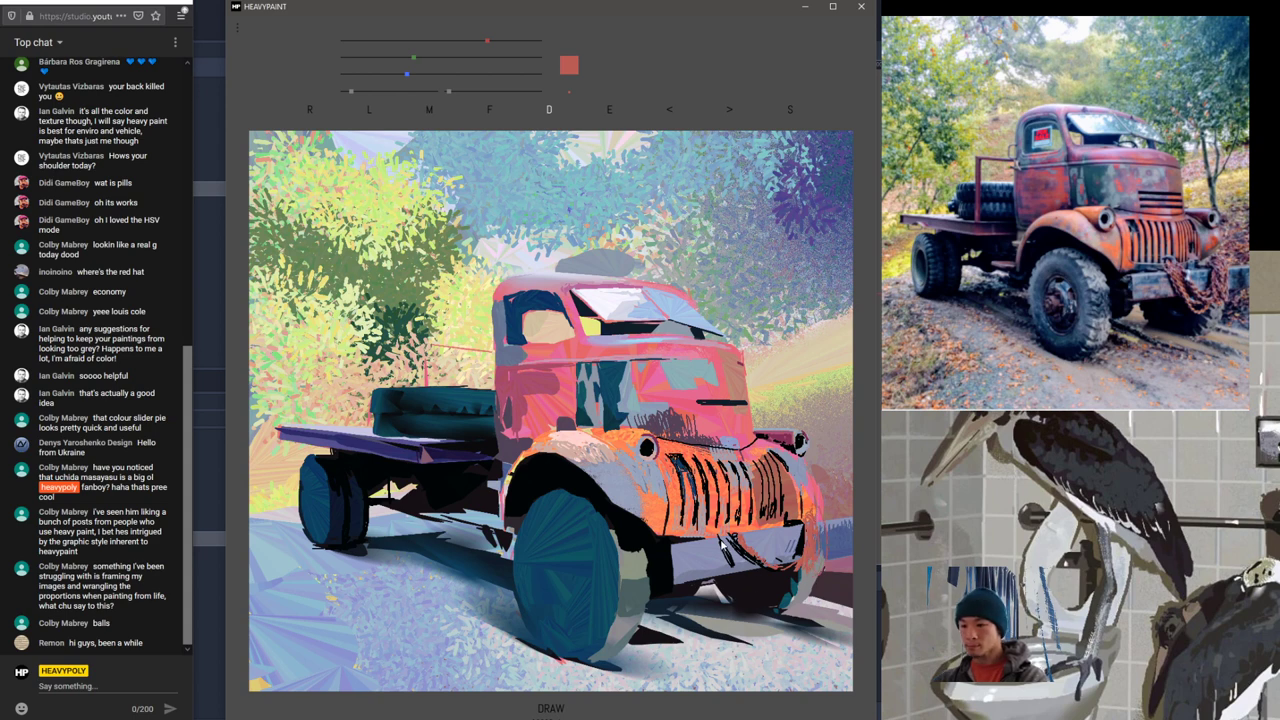
mouse_move(742, 575)
mouse_down()
mouse_move(776, 592)
mouse_move(788, 579)
mouse_move(766, 594)
mouse_move(739, 533)
mouse_move(729, 537)
mouse_move(756, 594)
mouse_move(786, 570)
mouse_move(735, 573)
mouse_up()
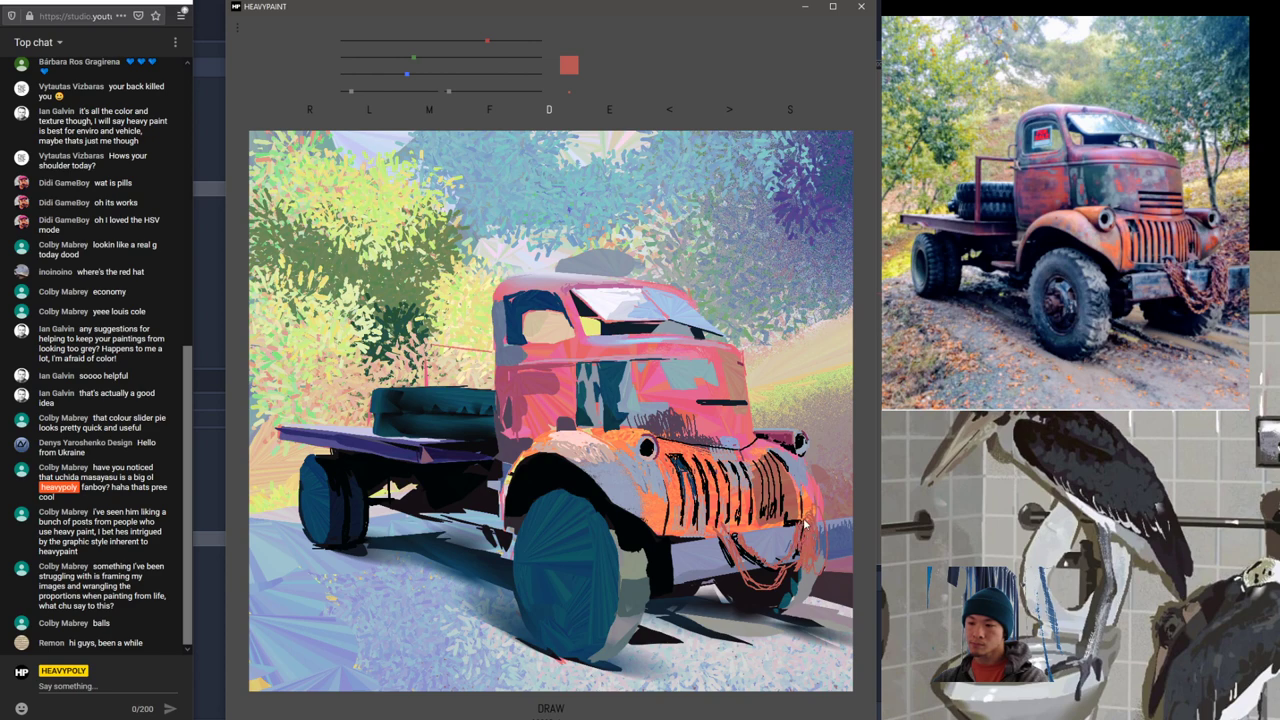
Step: Shift the chain colour to pink for accents, then sample black and shade between the chain strands
right_click(803, 523)
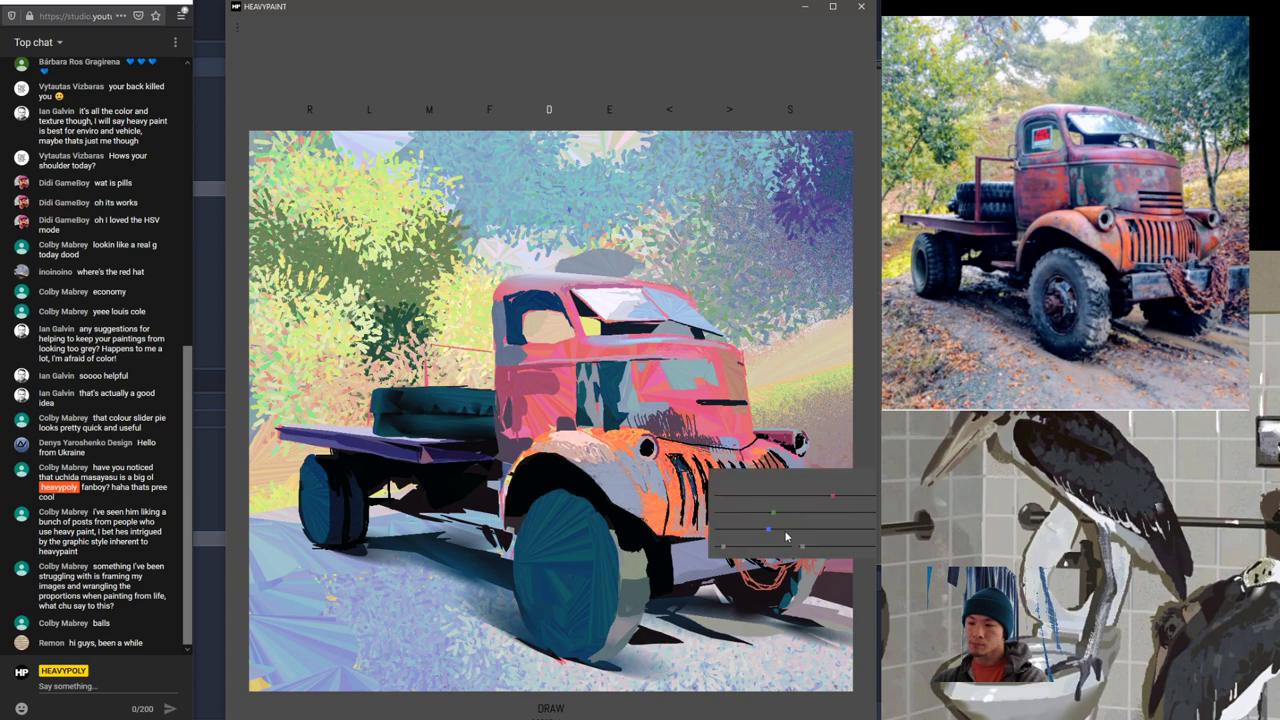
click(796, 531)
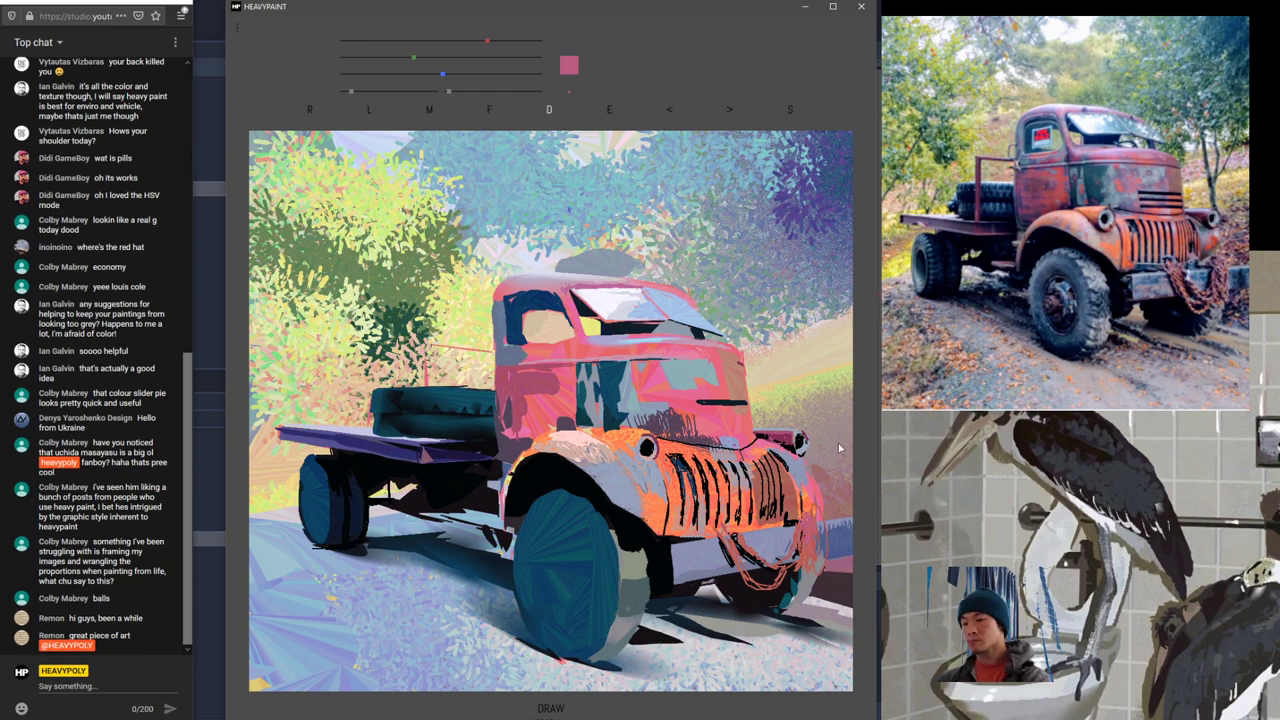
right_click(629, 494)
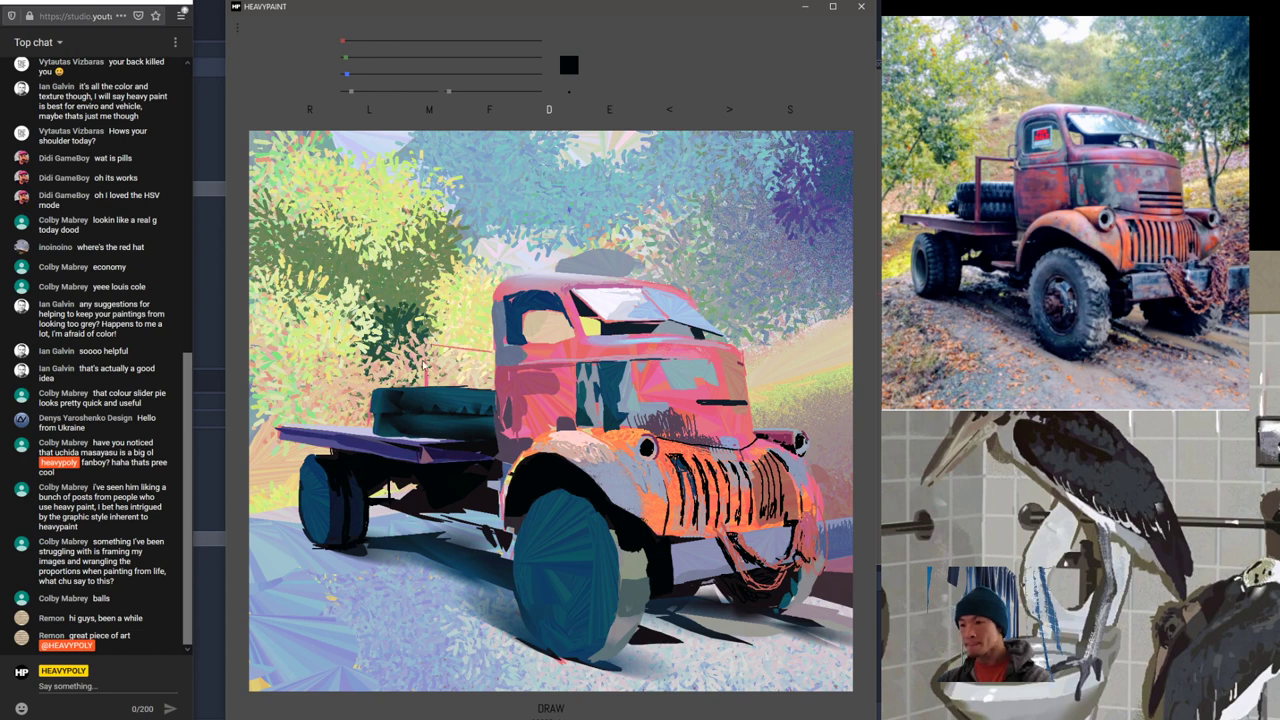
Step: Paint sampled teal and grey-lavender touches on the hood's side patch, and rework the cab's side window with sampled dark blue
alt+click(617, 384)
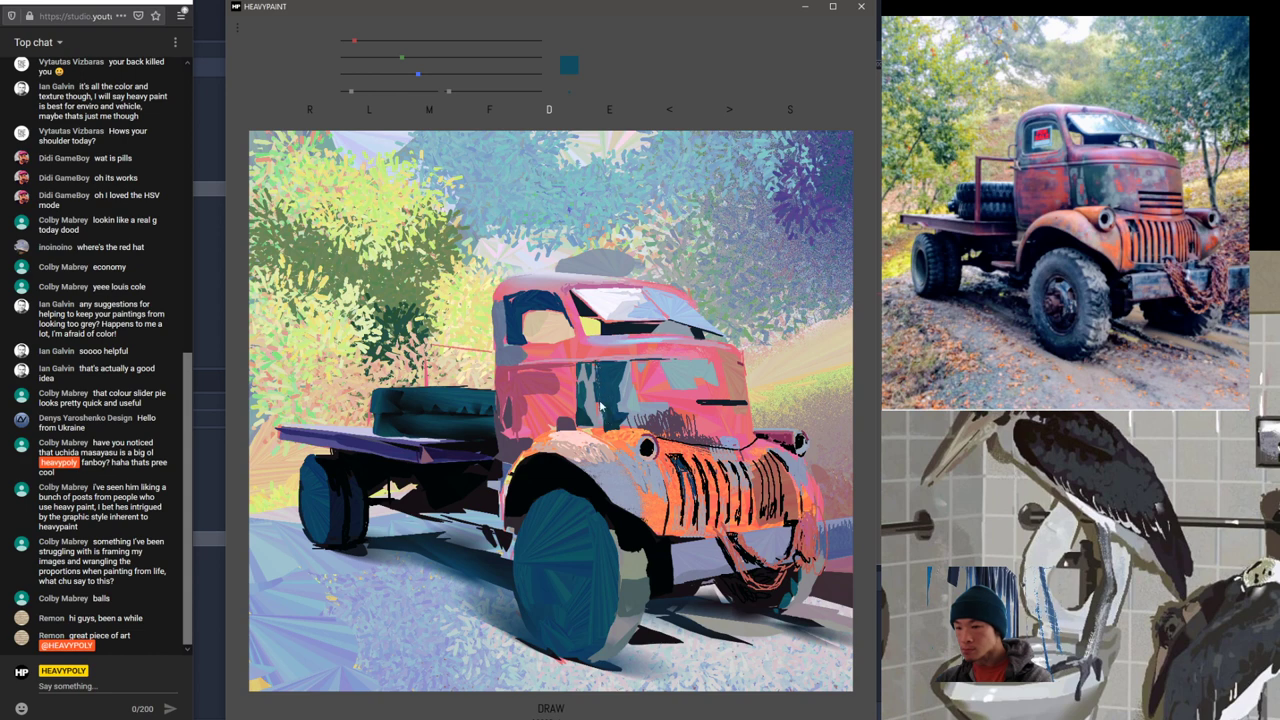
alt+click(591, 411)
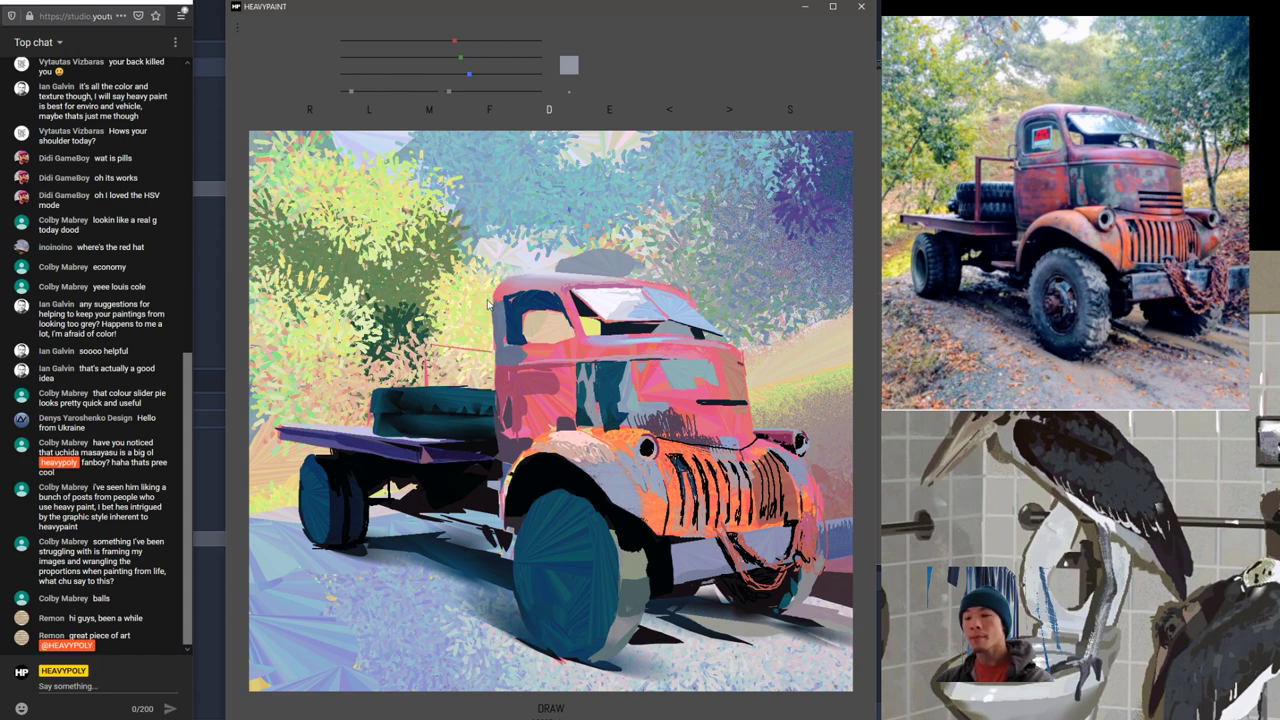
right_click(536, 328)
right_click(521, 336)
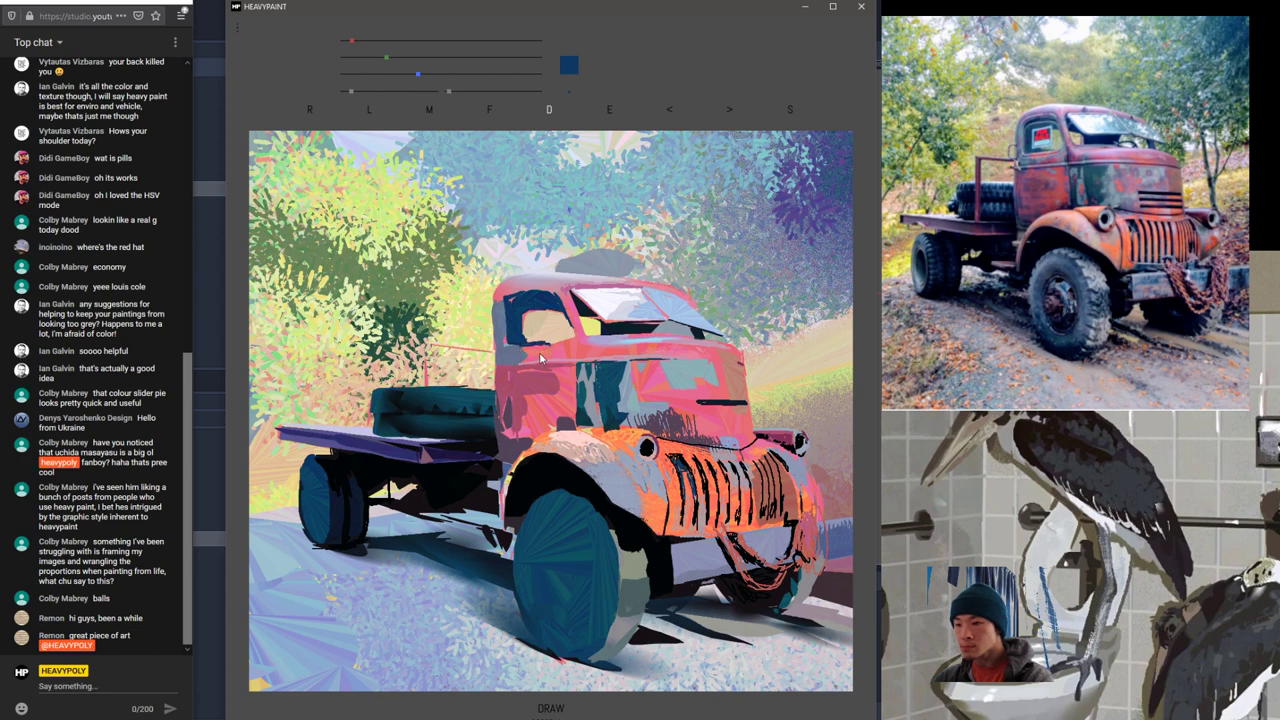
Step: Sample pinks from the cab, adjust them on the colour sliders, and draw touches around the side window and upper door
right_click(541, 358)
right_click(573, 352)
key(space)
drag(547, 331, 609, 315)
right_click(560, 339)
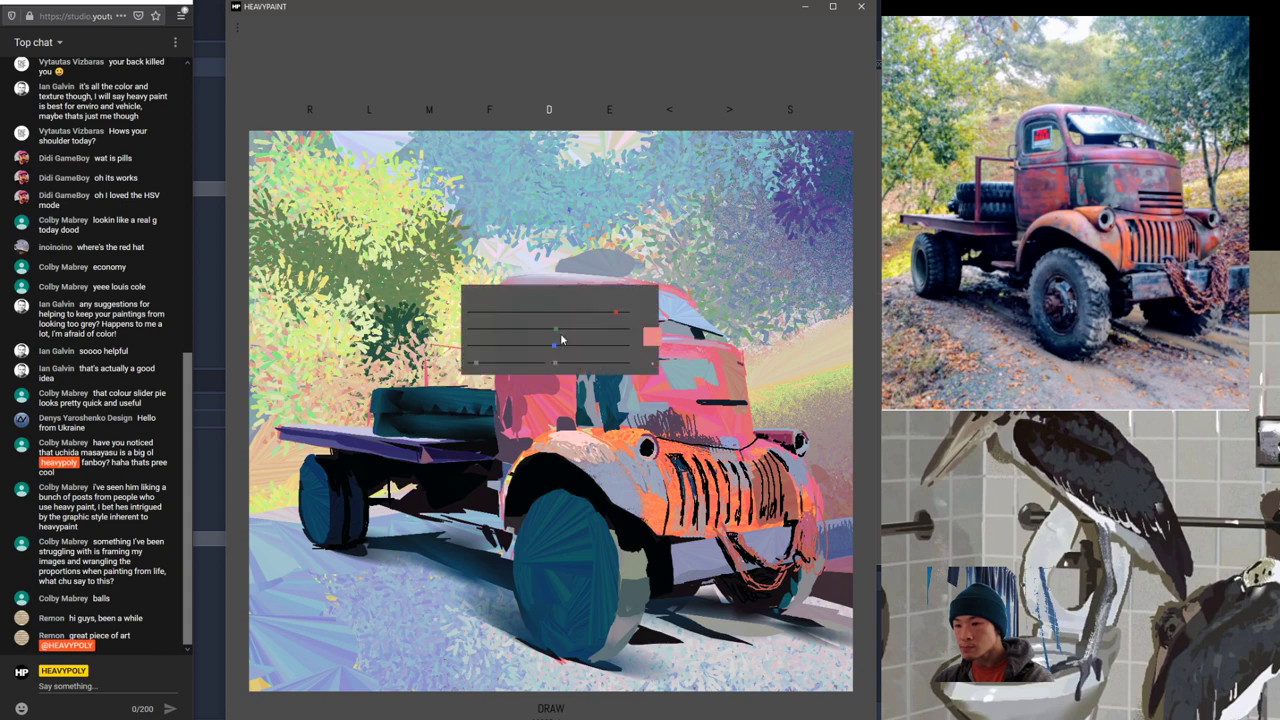
right_click(545, 331)
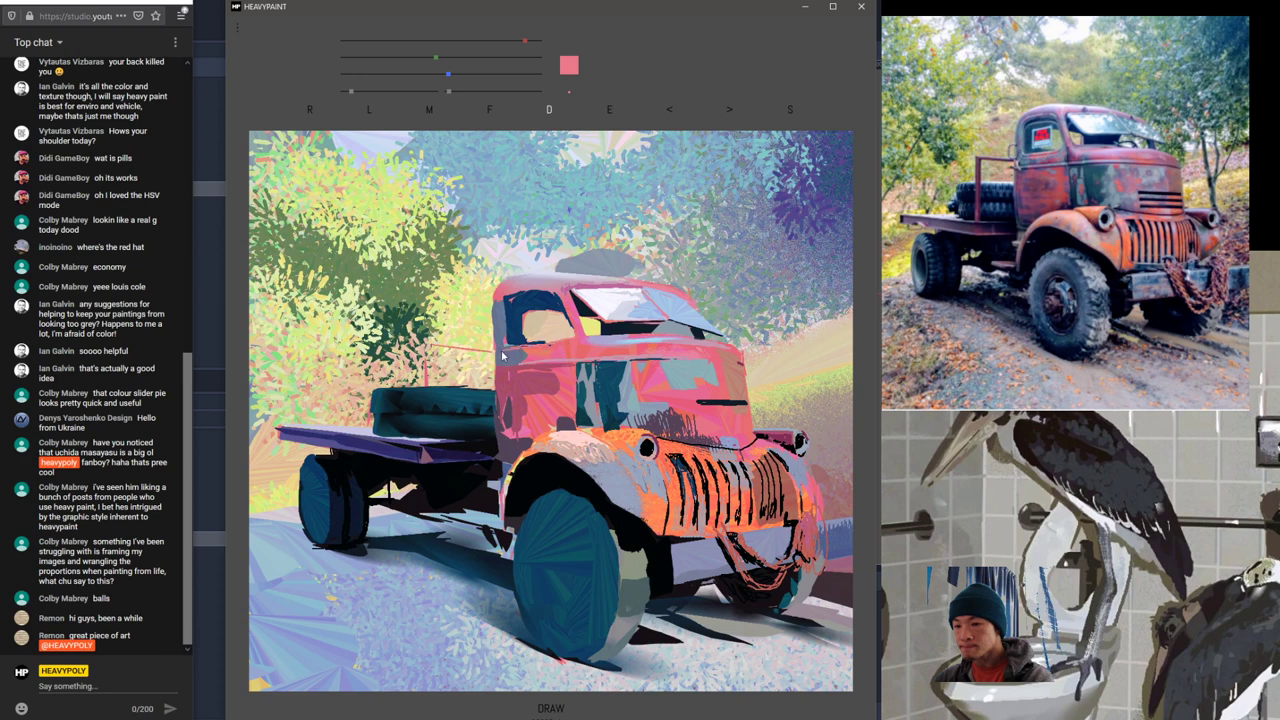
right_click(560, 351)
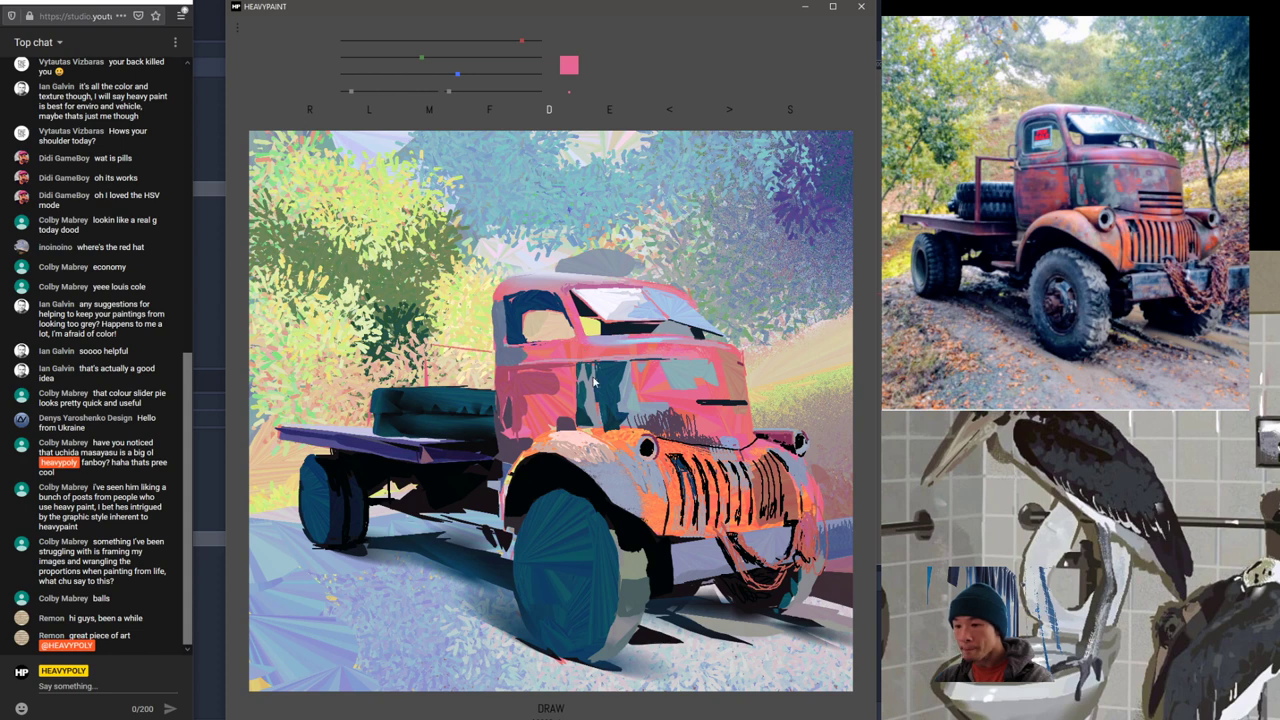
Step: Sample slate blue near the cab's rear edge, shift it to a lighter steel blue, and draw touches beneath the side window
right_click(506, 350)
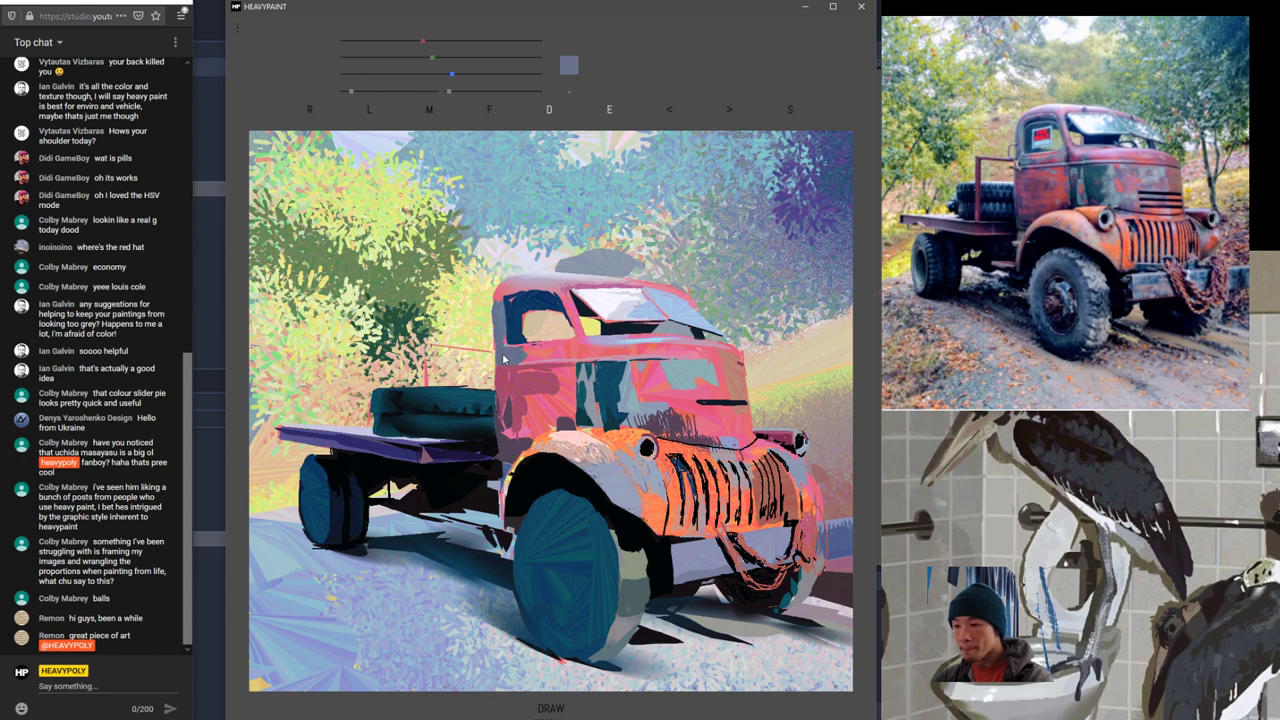
right_click(602, 342)
alt+click(519, 359)
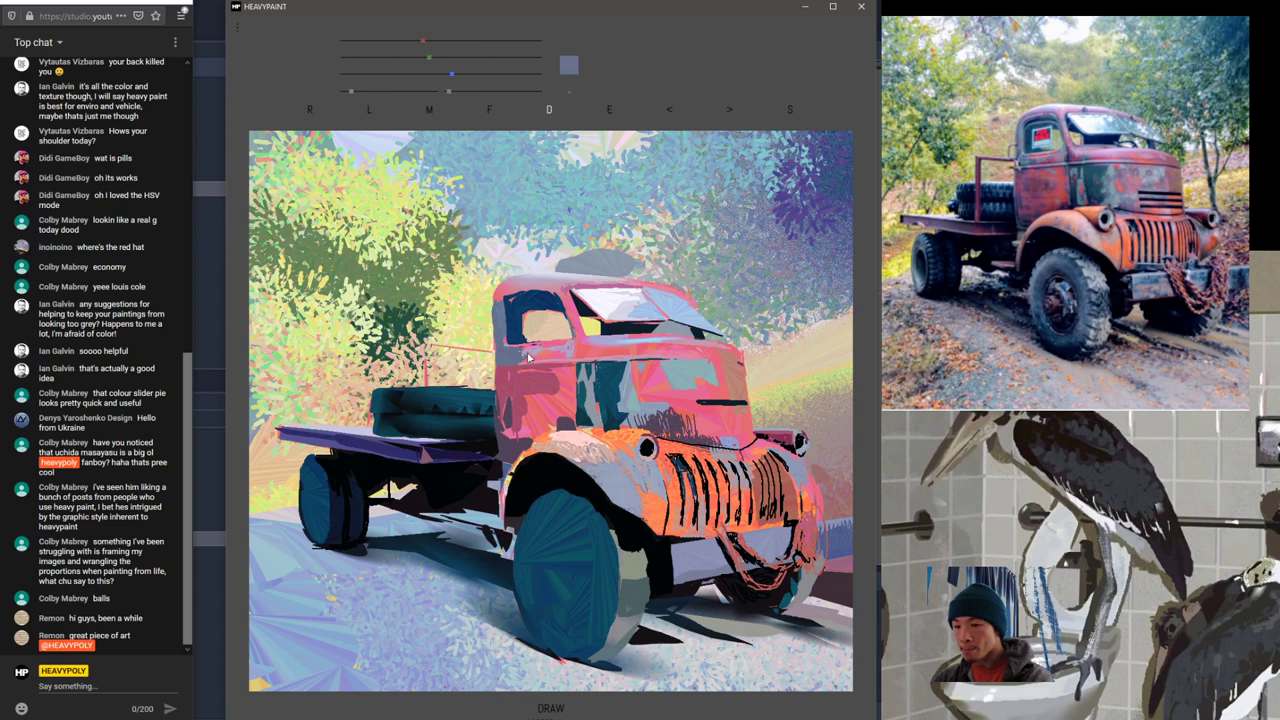
key(space)
click(537, 367)
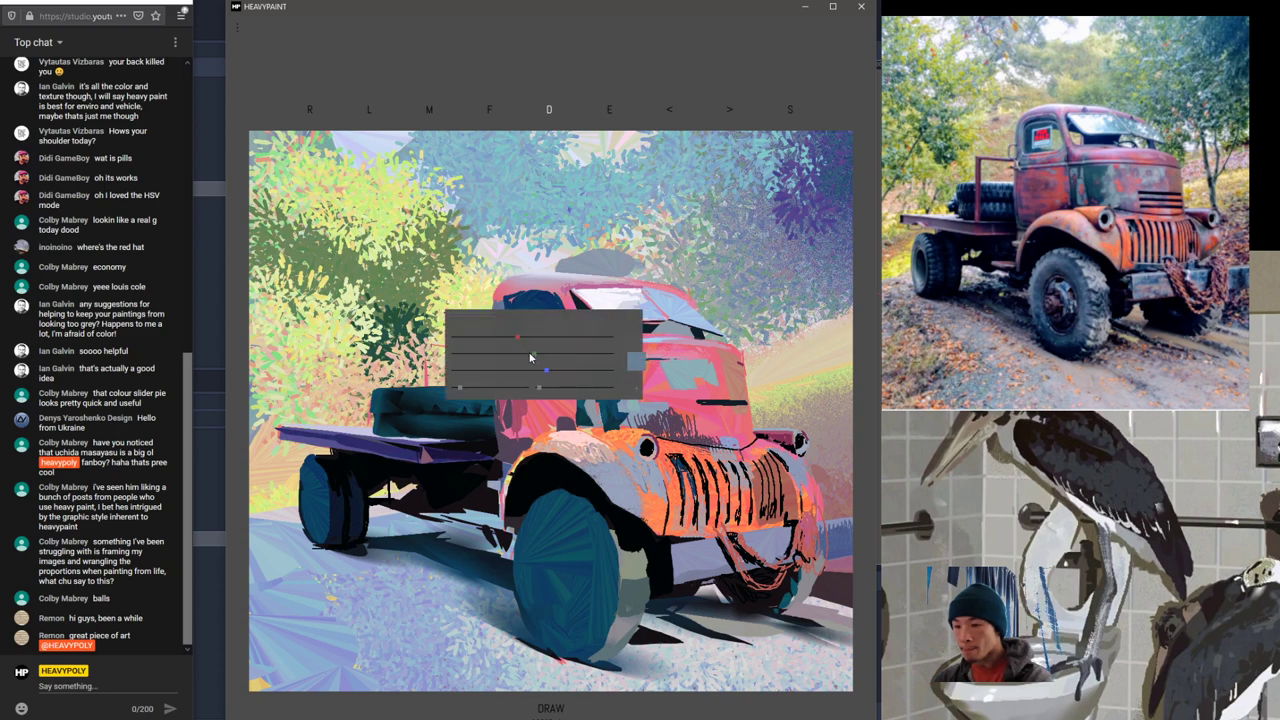
key(space)
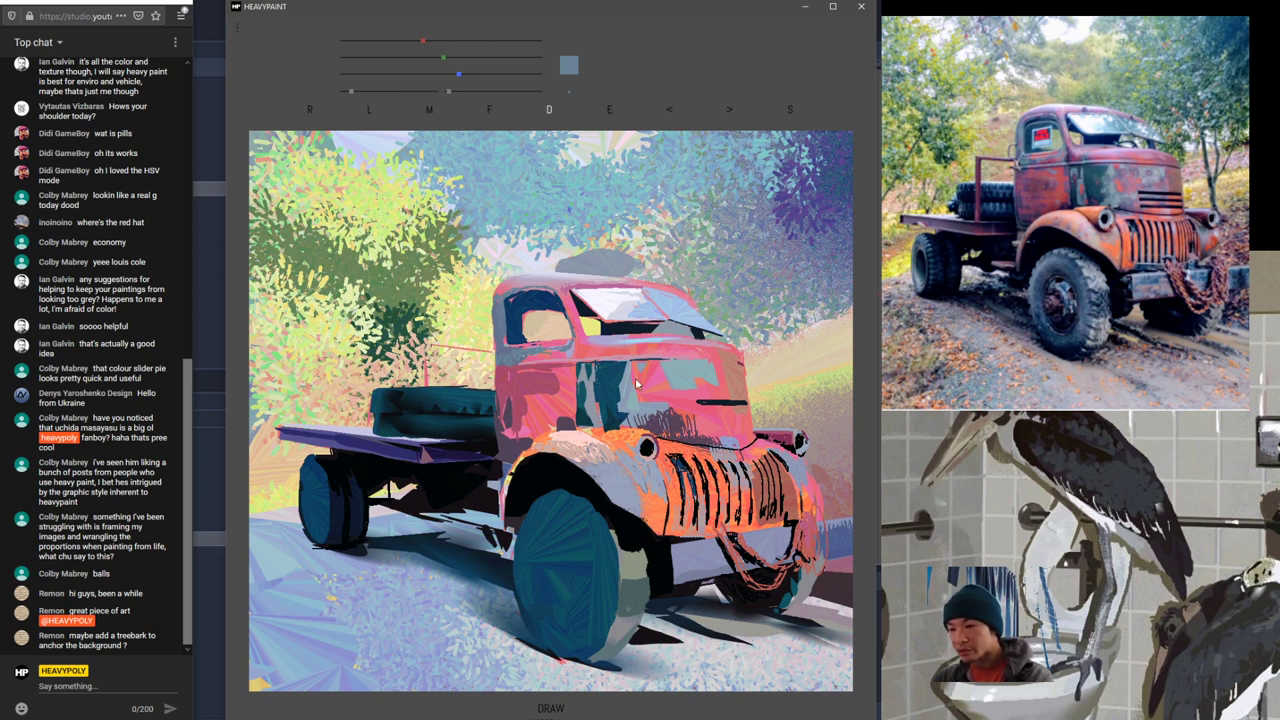
Step: Sample dark purple from the hood's lower shading, shift it to a lighter grey-lavender, and draw strokes over that patch
alt+click(715, 406)
alt+click(681, 430)
key(space)
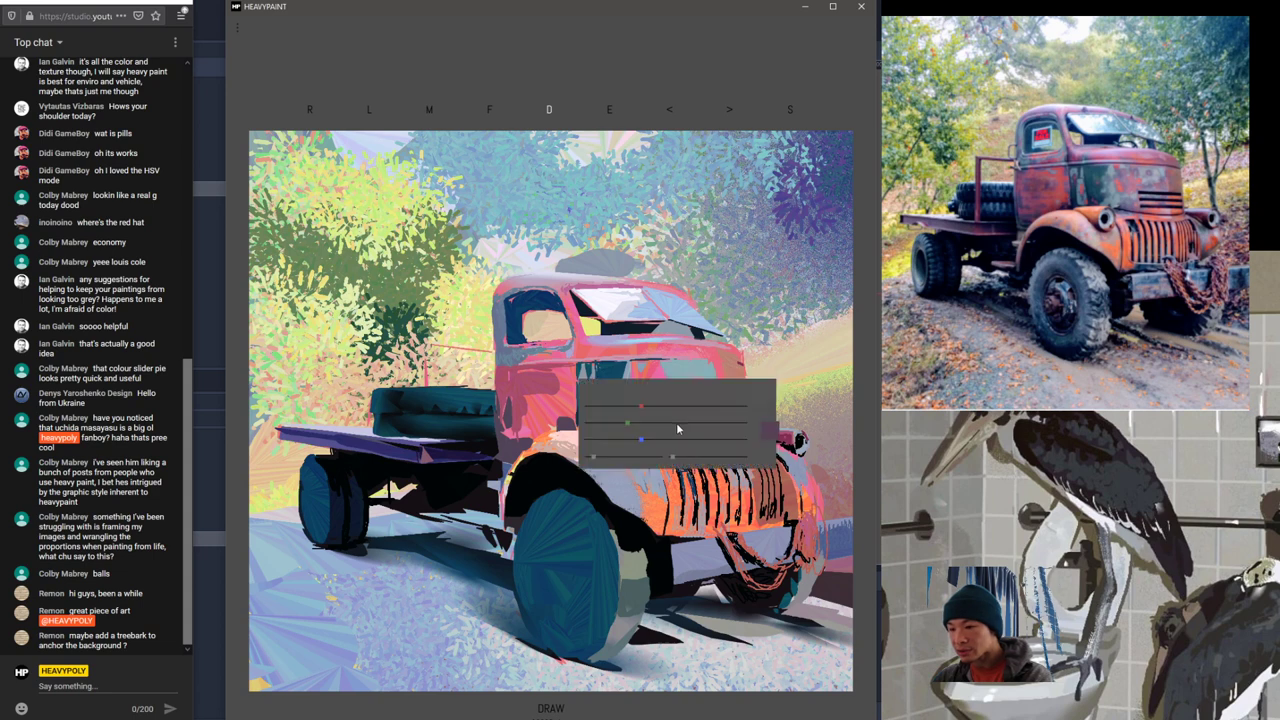
drag(645, 439, 660, 439)
click(637, 424)
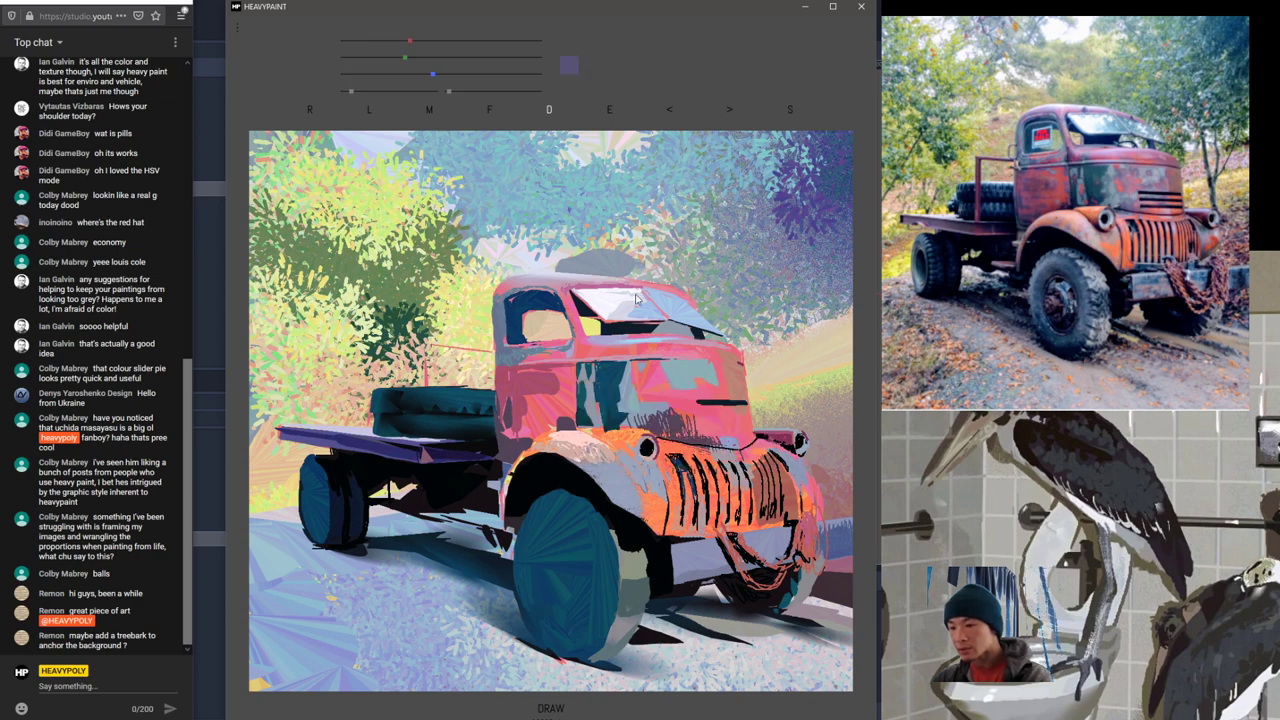
right_click(676, 431)
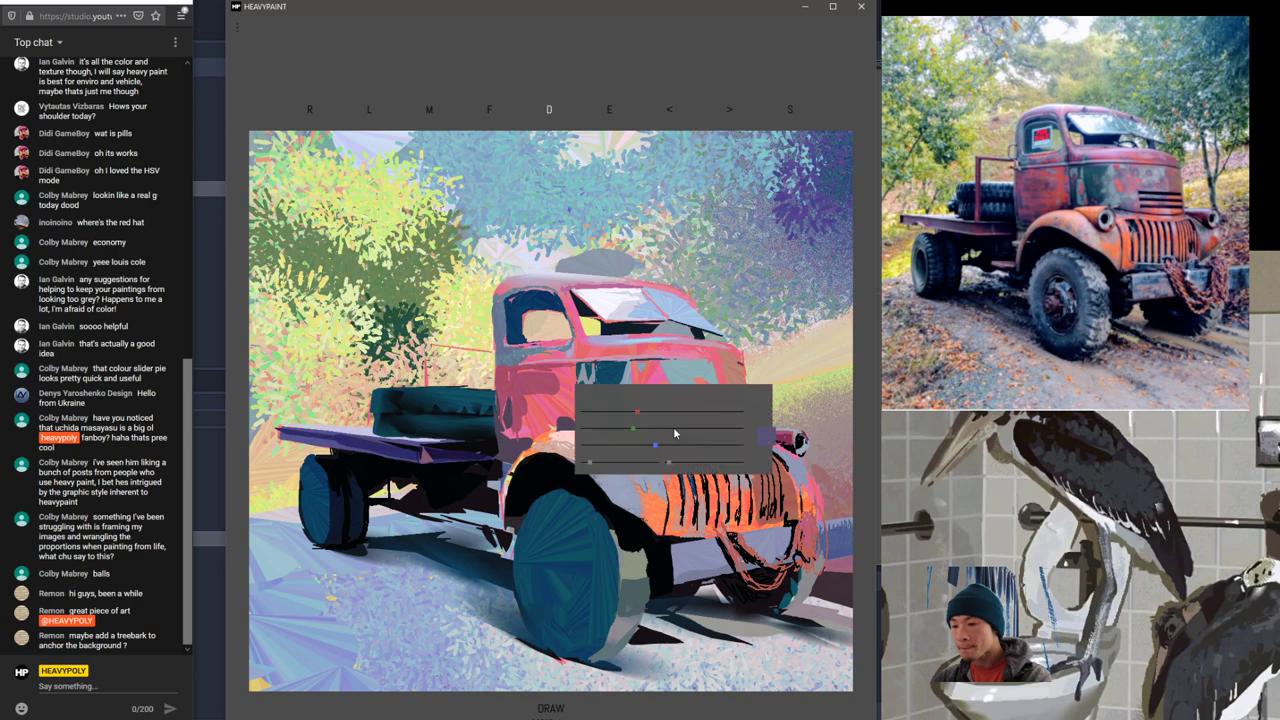
click(657, 421)
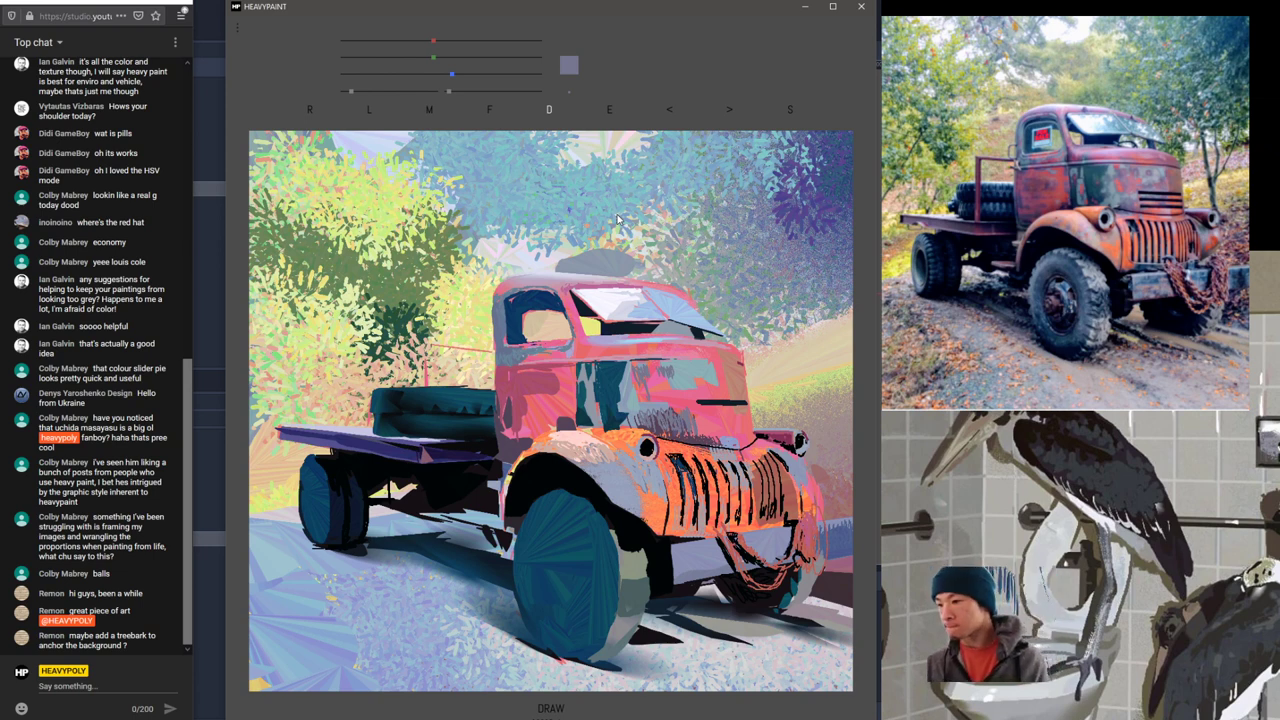
Step: Draw sampled salmon-red strokes along the hood's upper edge, and add pale blue highlights beside the far headlight and fender
right_click(620, 352)
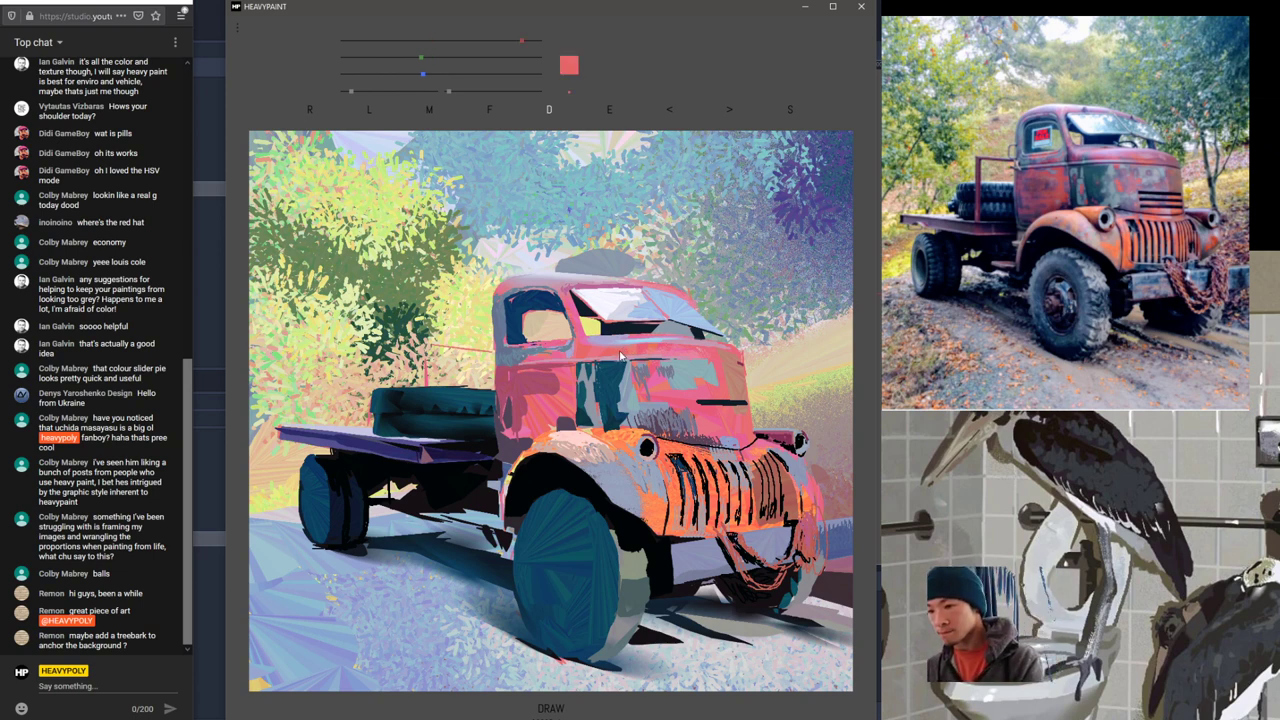
drag(656, 336, 581, 351)
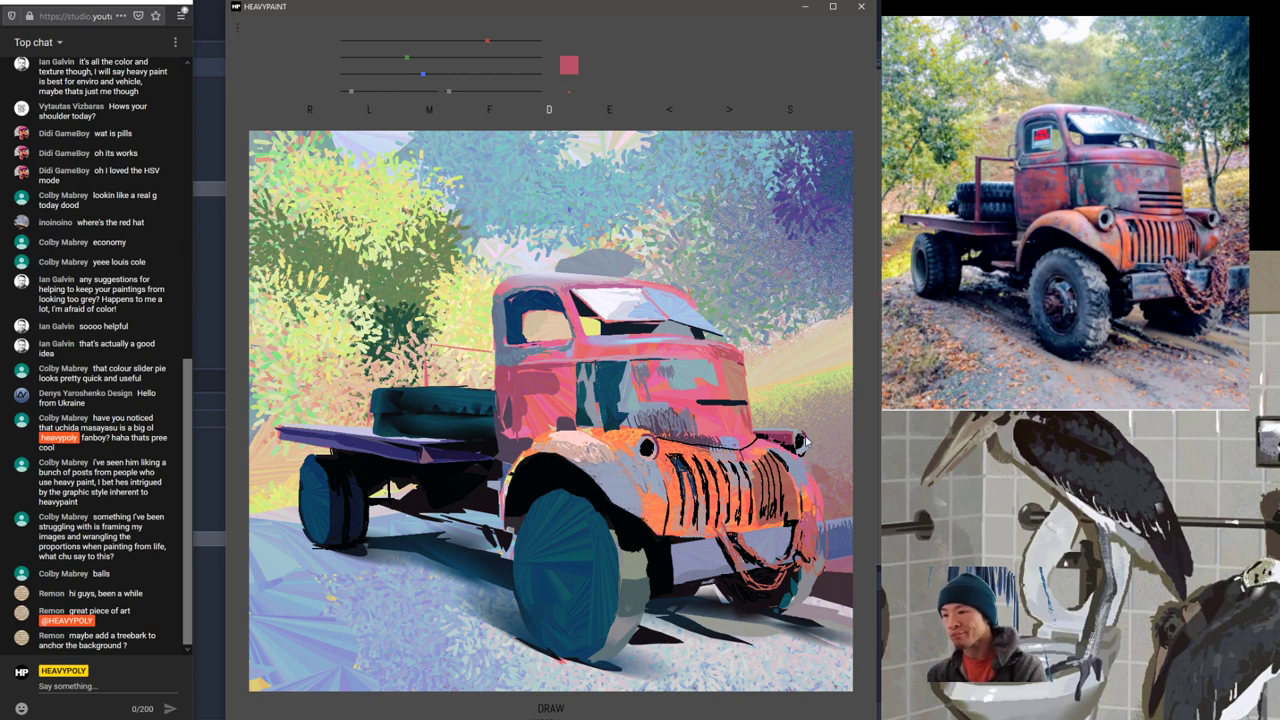
alt+click(797, 479)
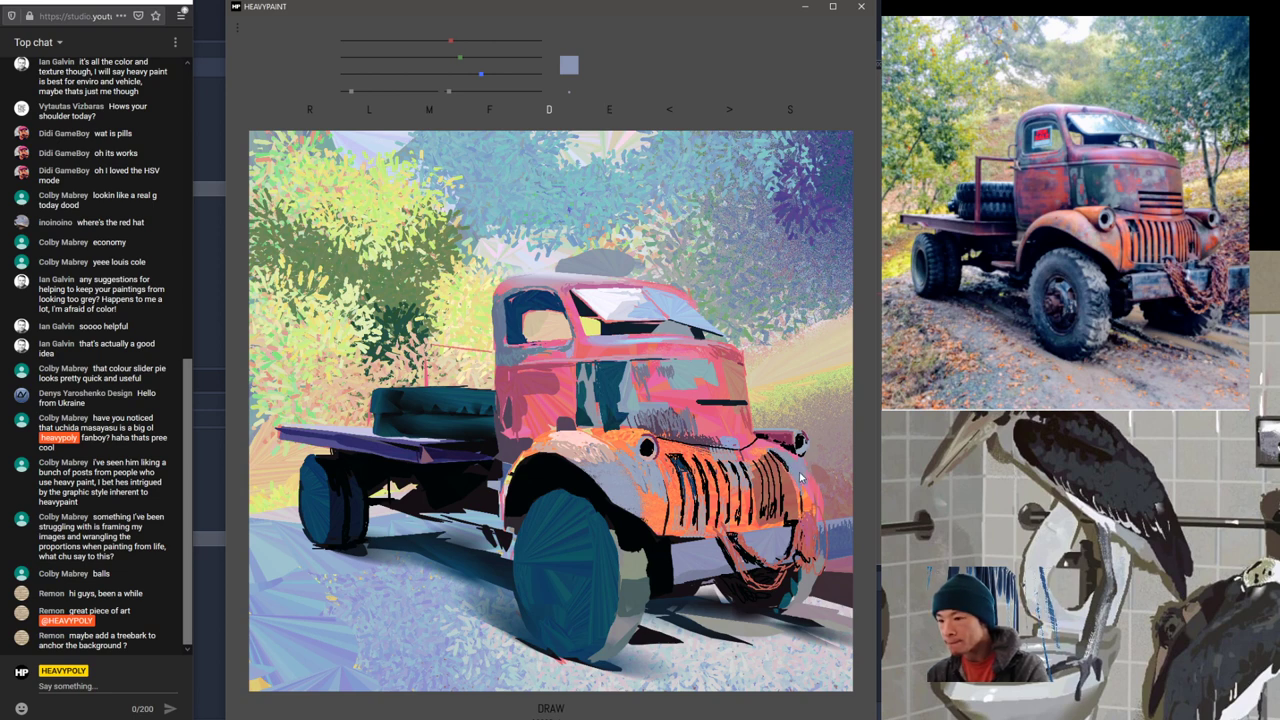
key(space)
click(825, 456)
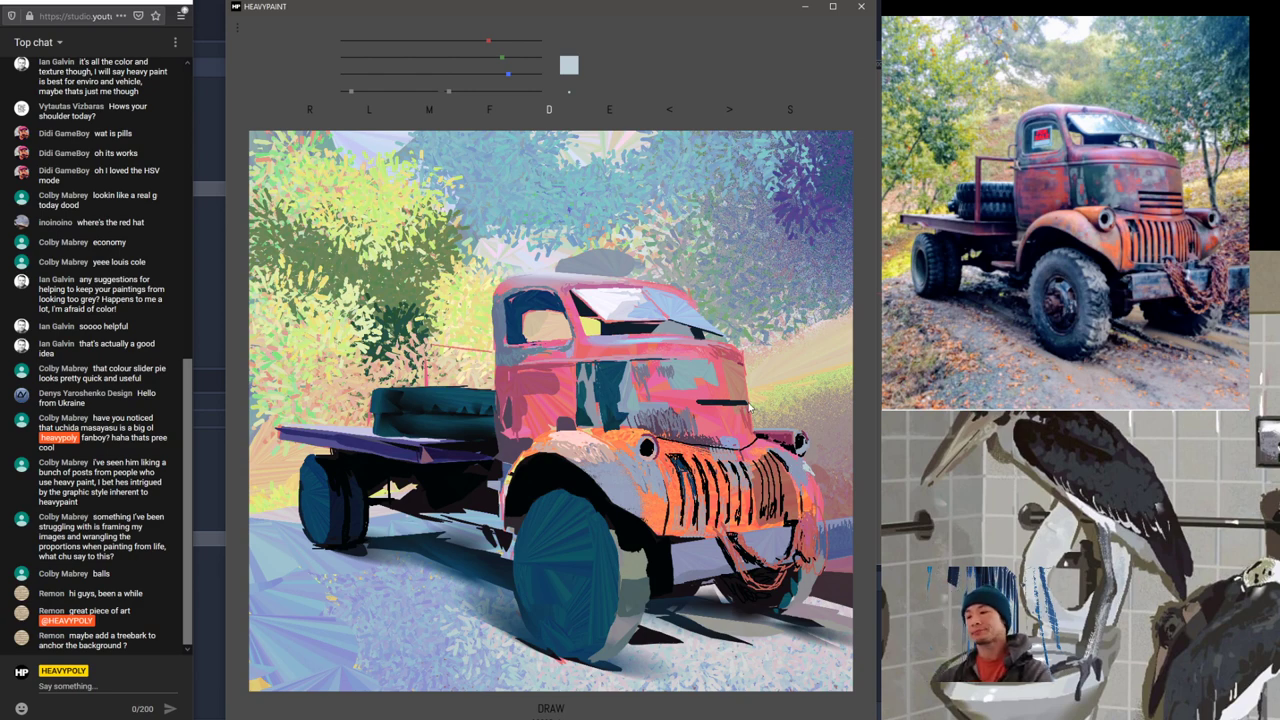
Step: Sample black and draw oval hub outlines on the front and rear wheels
right_click(631, 528)
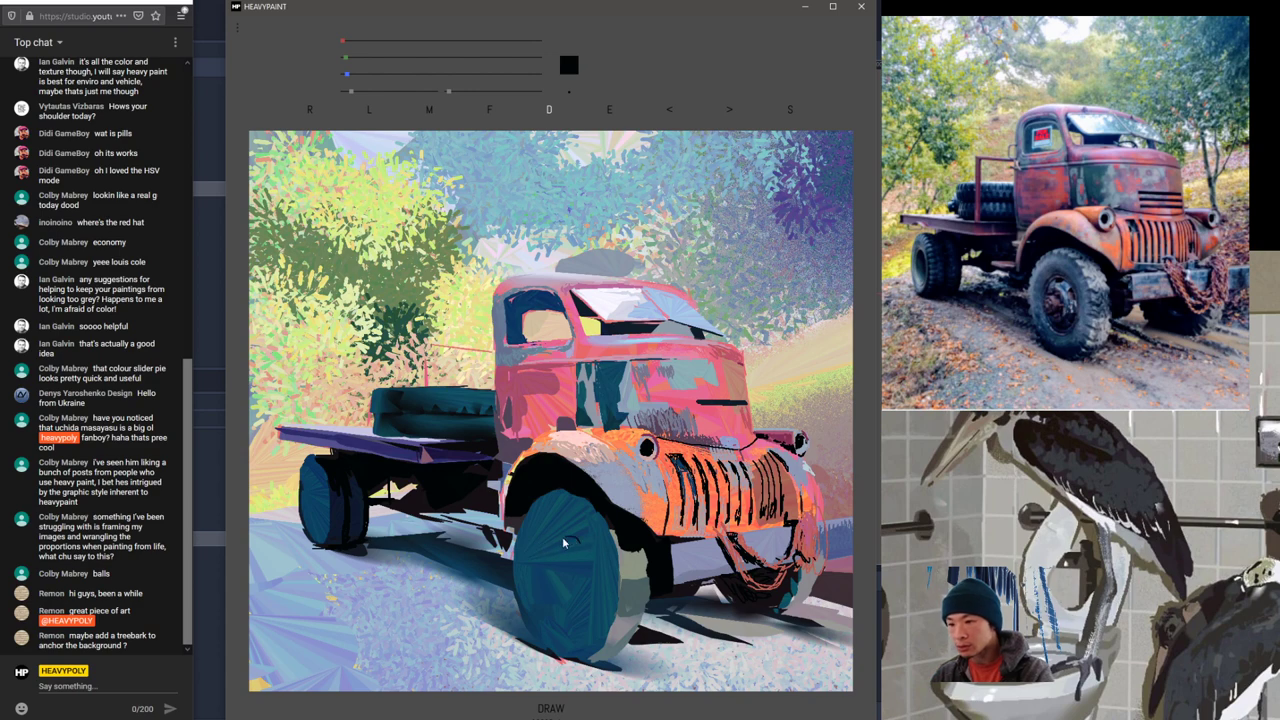
mouse_move(568, 542)
mouse_down()
mouse_move(546, 602)
mouse_move(566, 616)
mouse_move(587, 611)
mouse_move(582, 554)
mouse_move(571, 545)
mouse_move(588, 584)
mouse_move(576, 620)
mouse_up()
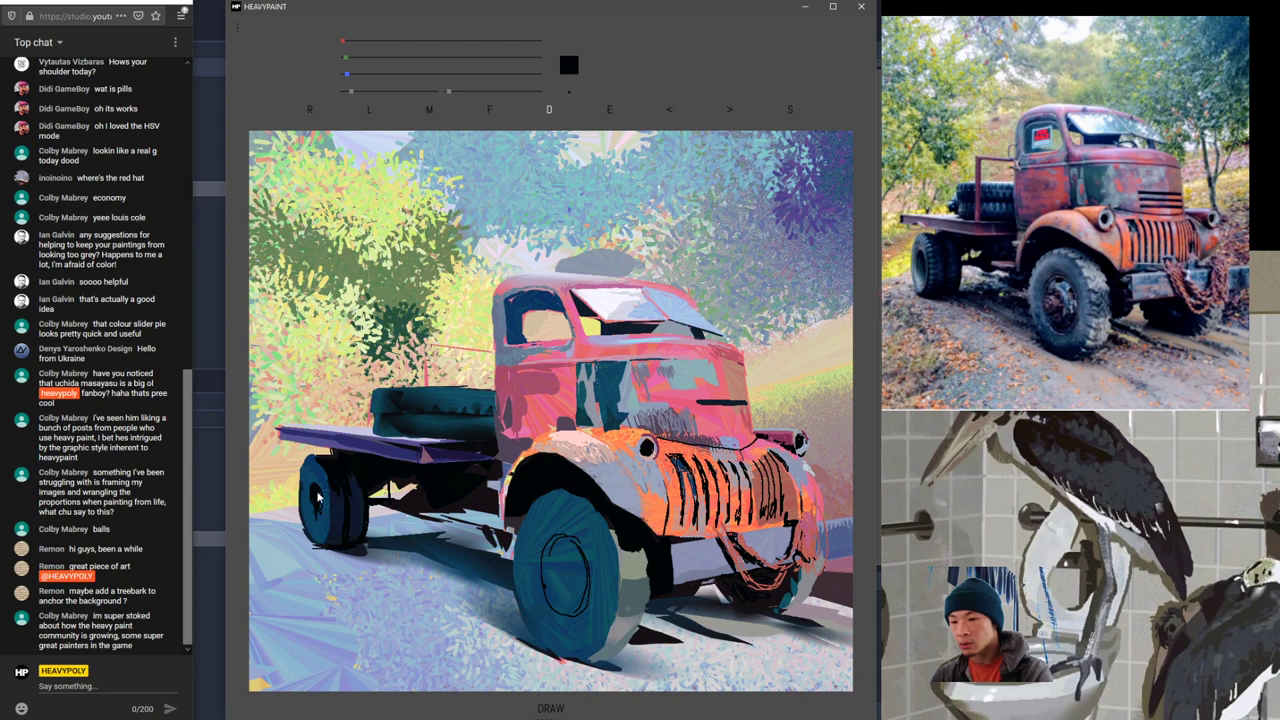
mouse_move(565, 545)
mouse_down()
mouse_move(557, 556)
mouse_move(564, 546)
mouse_move(541, 521)
mouse_move(556, 537)
mouse_up()
Step: Mix a muted steel blue from the tyre colour and paint the front wheel's hub solid with the Fill brush
right_click(559, 521)
drag(508, 503, 521, 503)
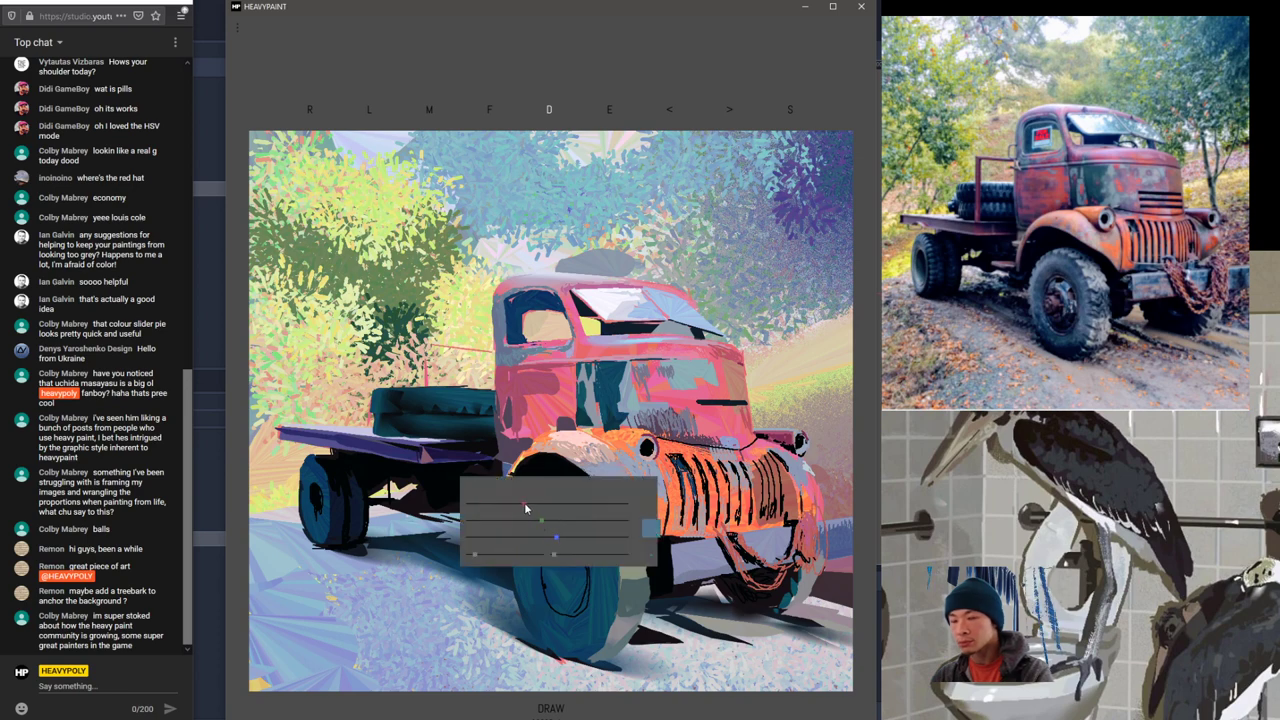
click(524, 503)
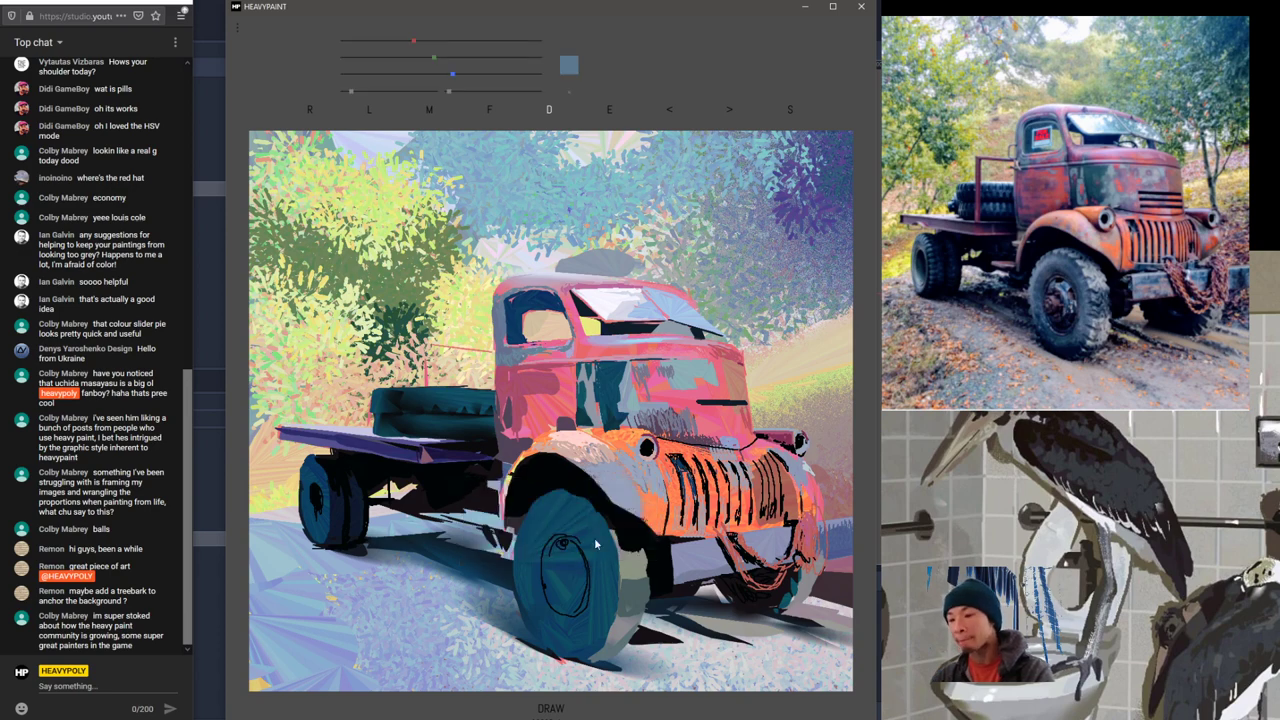
right_click(535, 513)
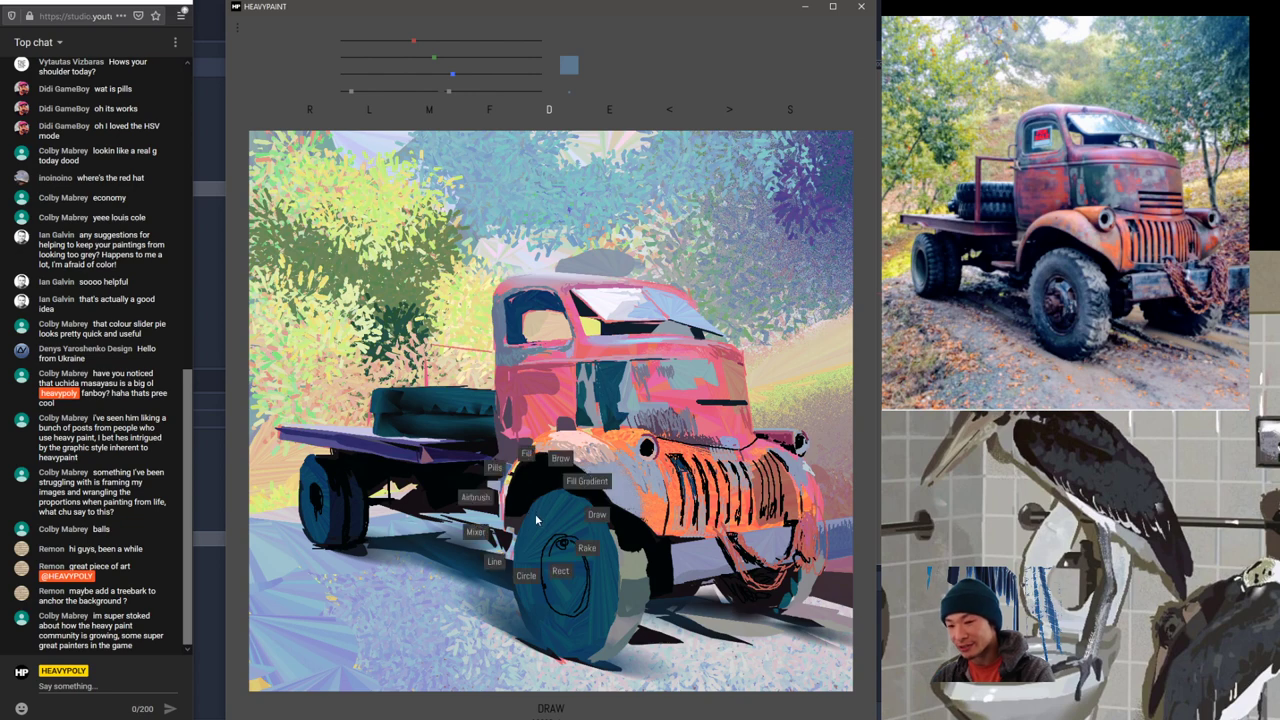
click(533, 496)
mouse_move(551, 545)
mouse_down()
mouse_move(544, 570)
mouse_move(577, 573)
mouse_move(570, 549)
mouse_up()
mouse_move(562, 548)
mouse_down()
mouse_move(578, 555)
mouse_move(584, 600)
mouse_move(552, 606)
mouse_move(551, 546)
mouse_up()
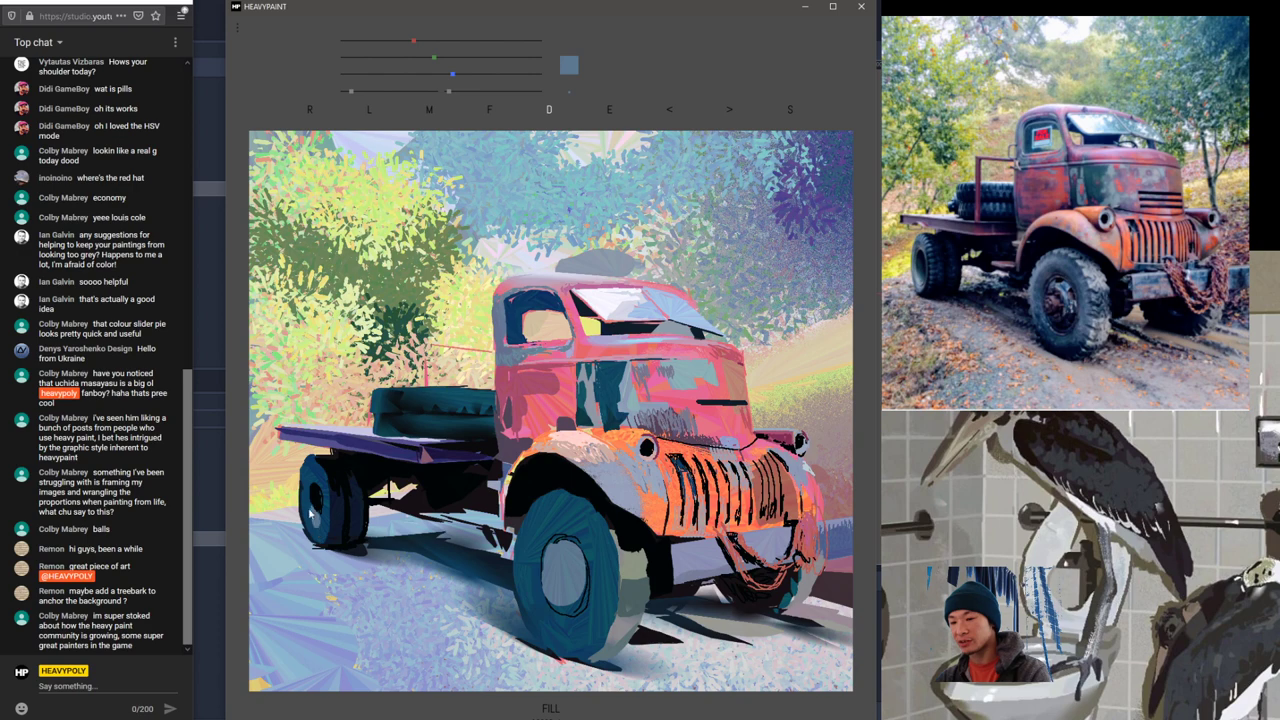
Step: Fill facets on the front tyre's sidewall and tread with sampled teal, steel blue and grey-green
right_click(556, 523)
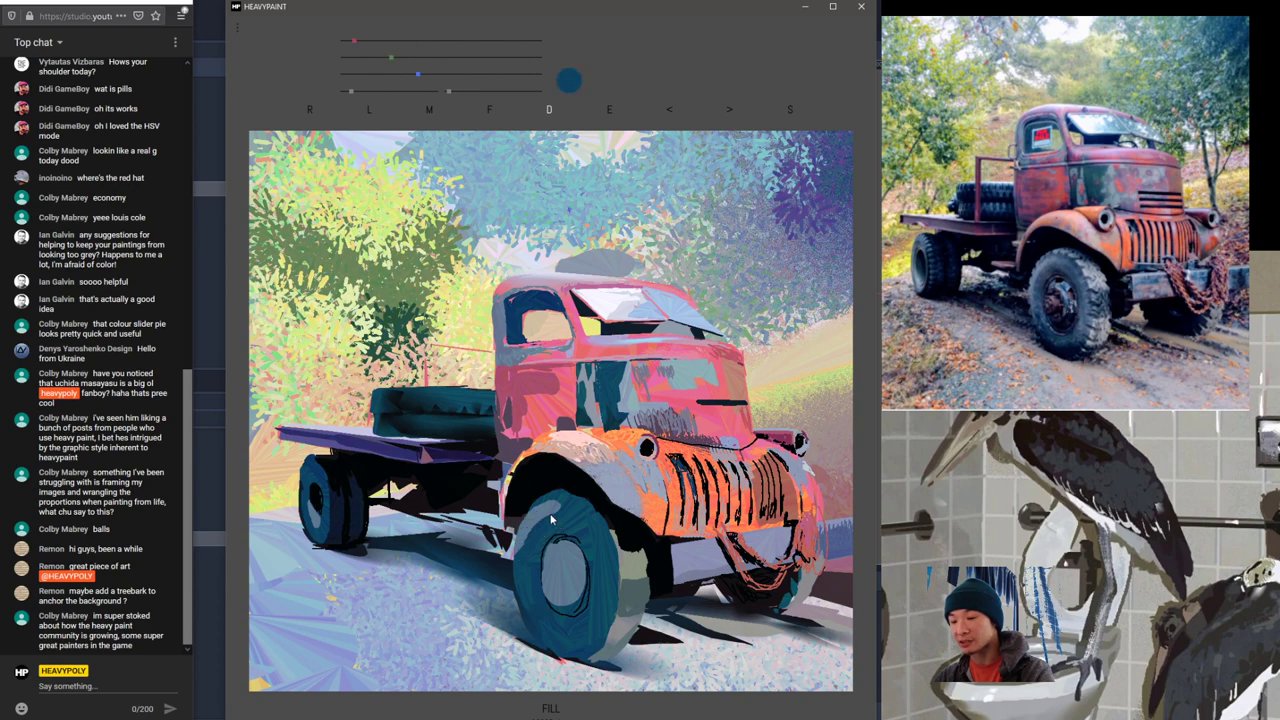
alt+click(524, 540)
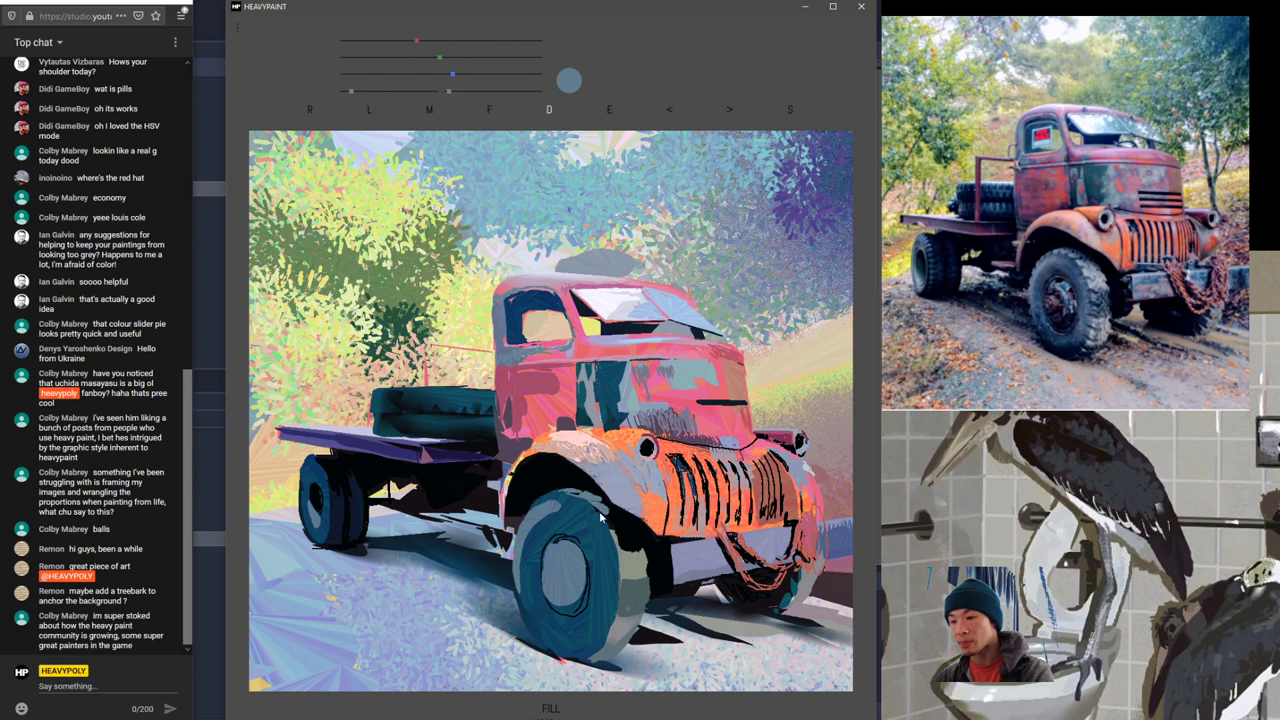
right_click(625, 559)
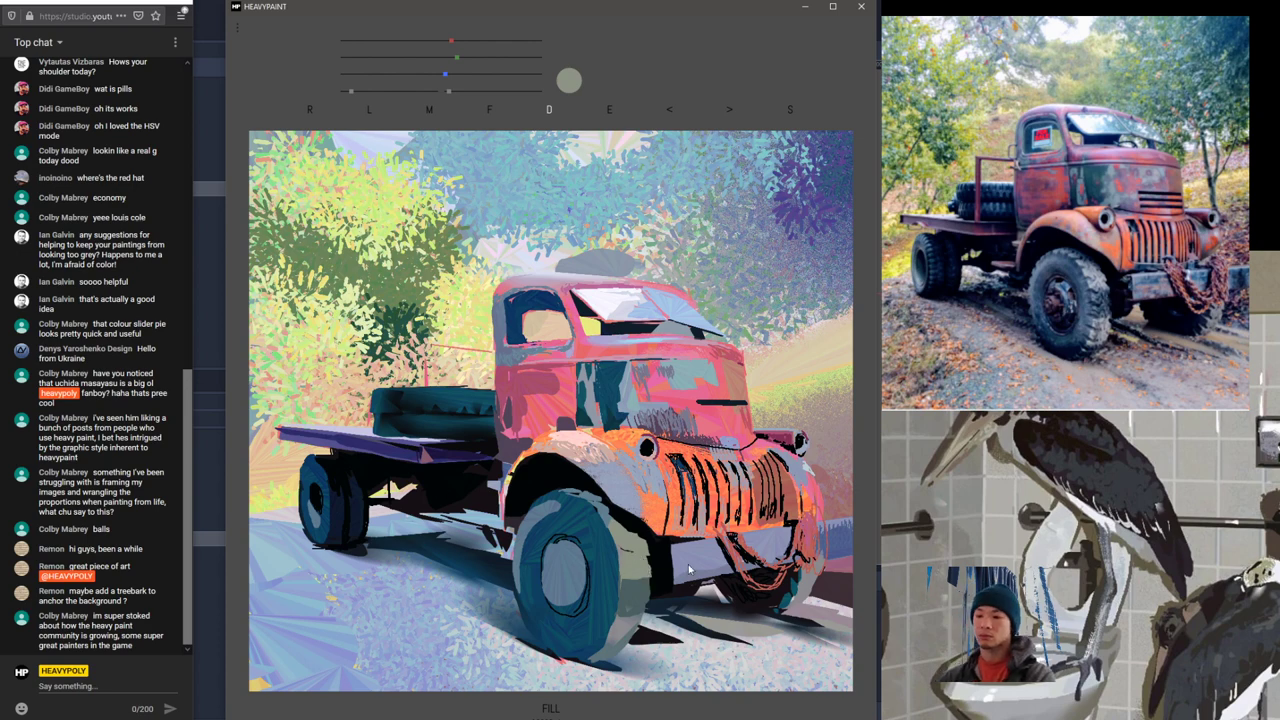
right_click(610, 575)
mouse_move(650, 580)
mouse_down()
mouse_move(627, 574)
mouse_move(643, 607)
mouse_move(626, 601)
mouse_up()
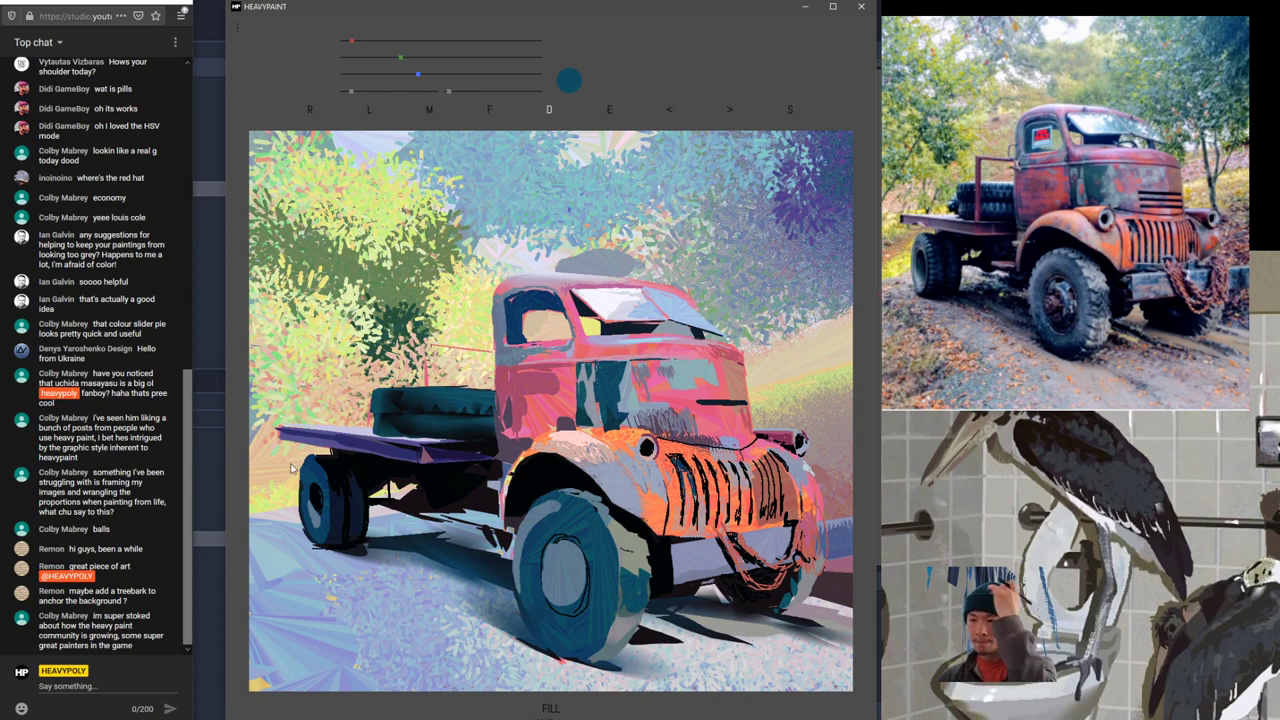
Step: Fill black shadow shapes and blue accents on the rear wheel, then undo the last blue fill
alt+click(334, 510)
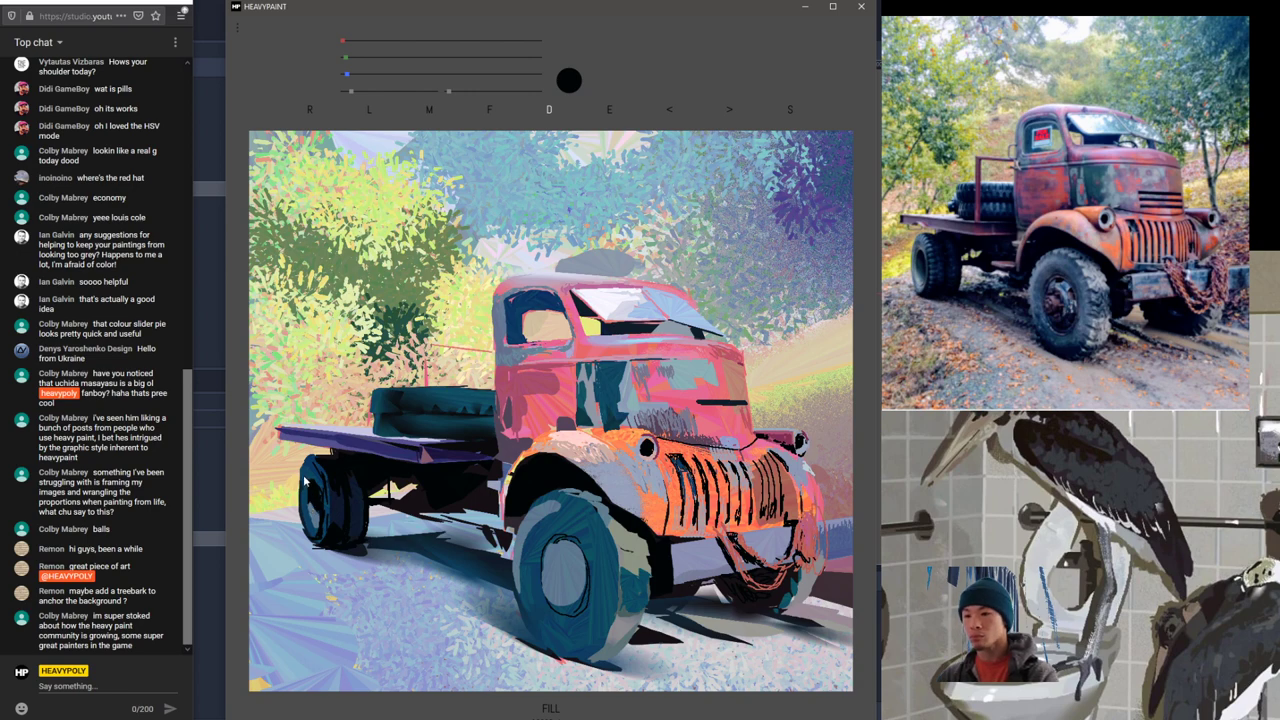
right_click(312, 475)
key(space)
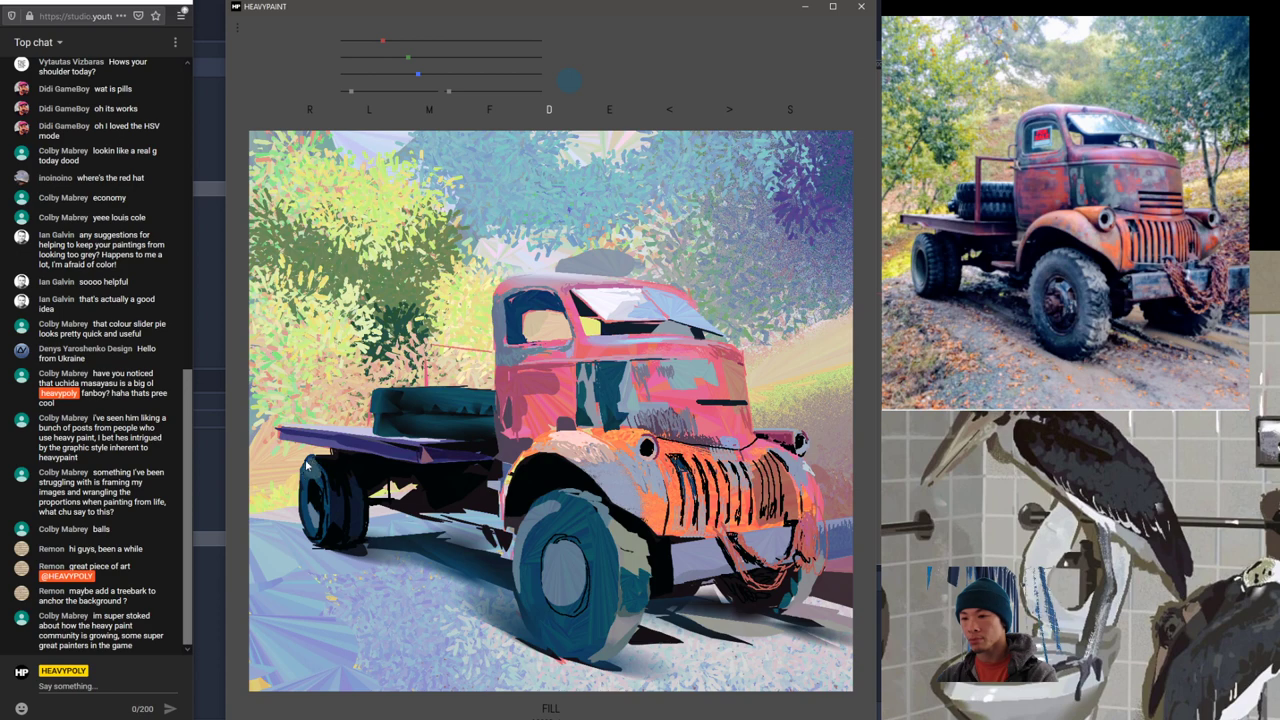
right_click(314, 524)
key(space)
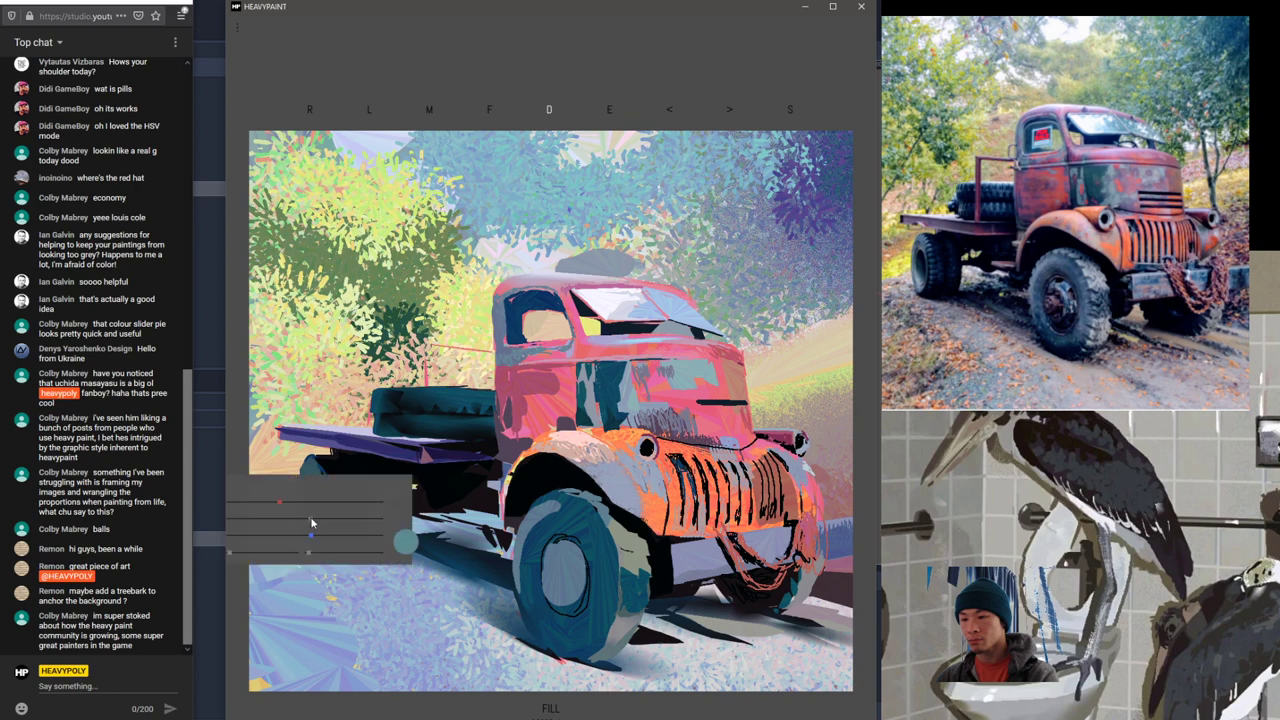
click(306, 517)
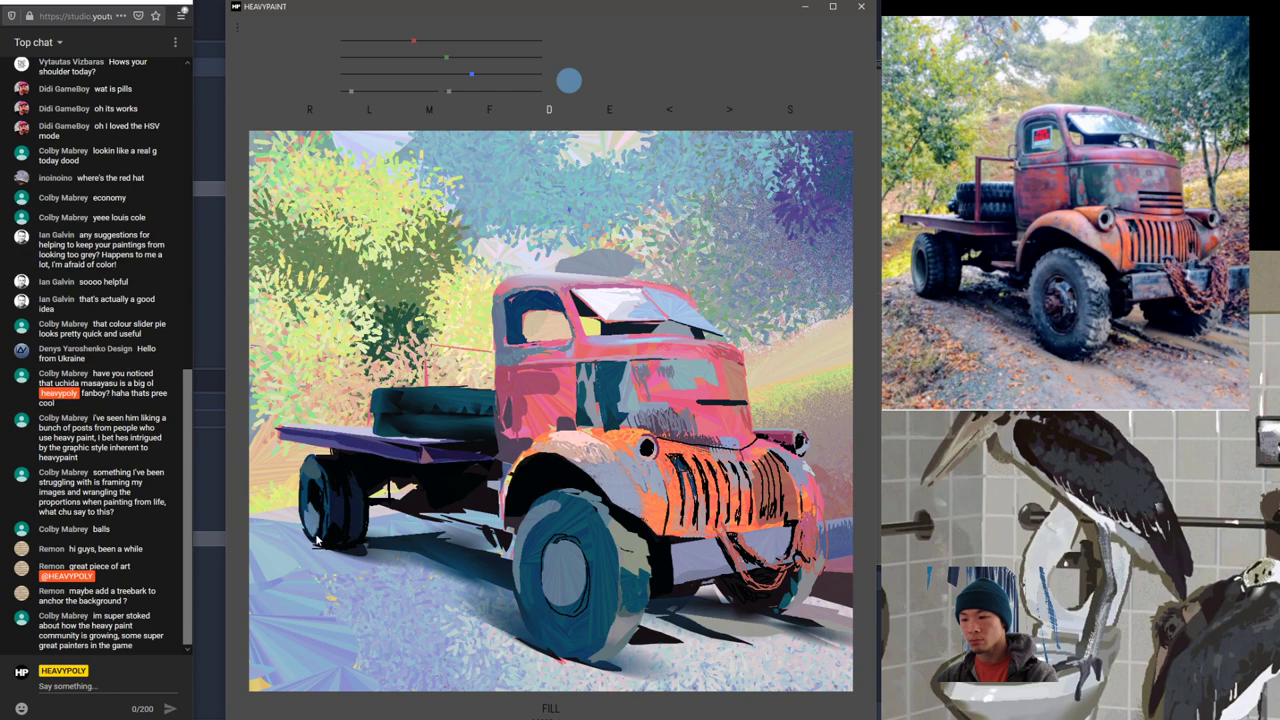
key(ctrl+z)
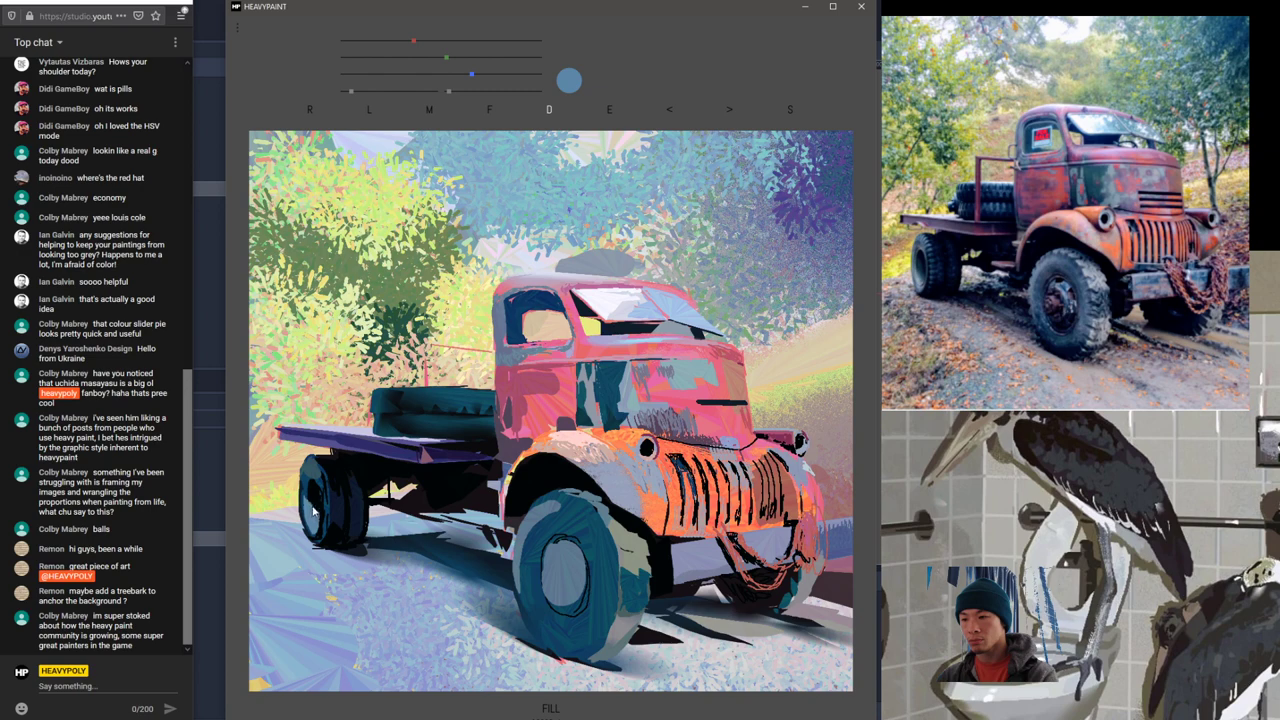
Step: Refine the rear wheel's sidewall and outer edge with sampled black, dark blue and the background's pale yellow
right_click(306, 486)
alt+click(313, 501)
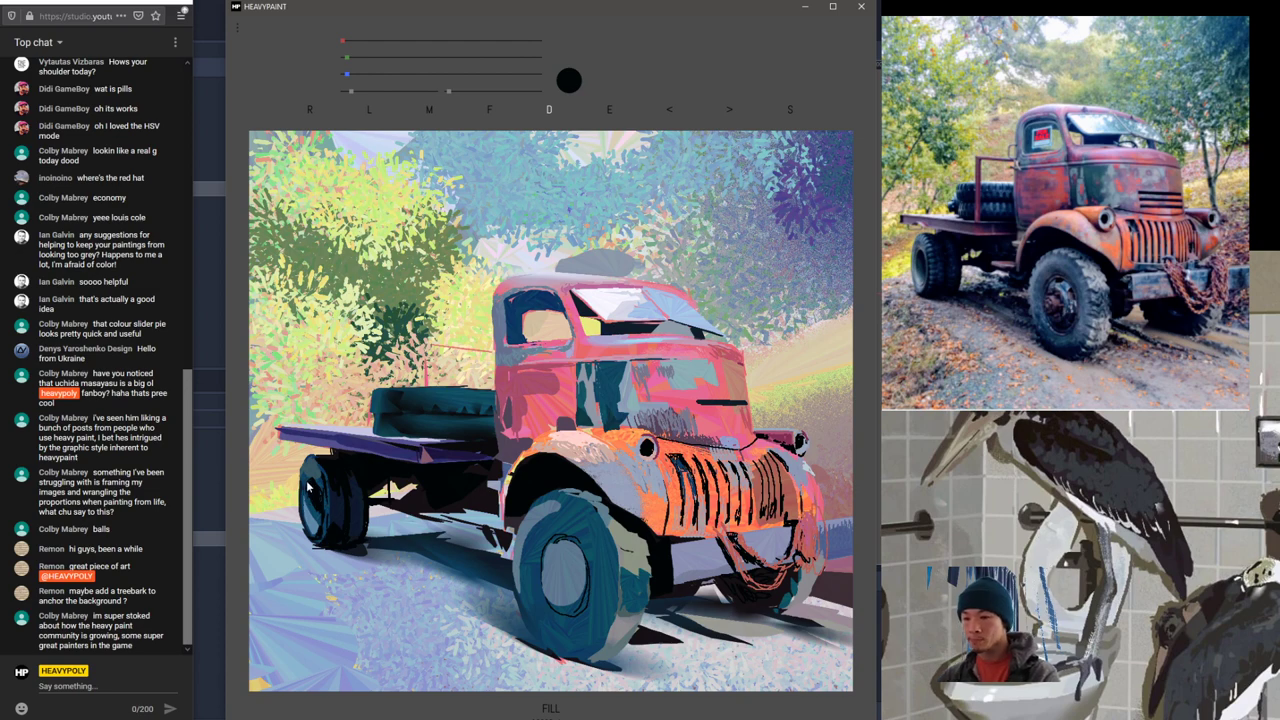
alt+click(305, 495)
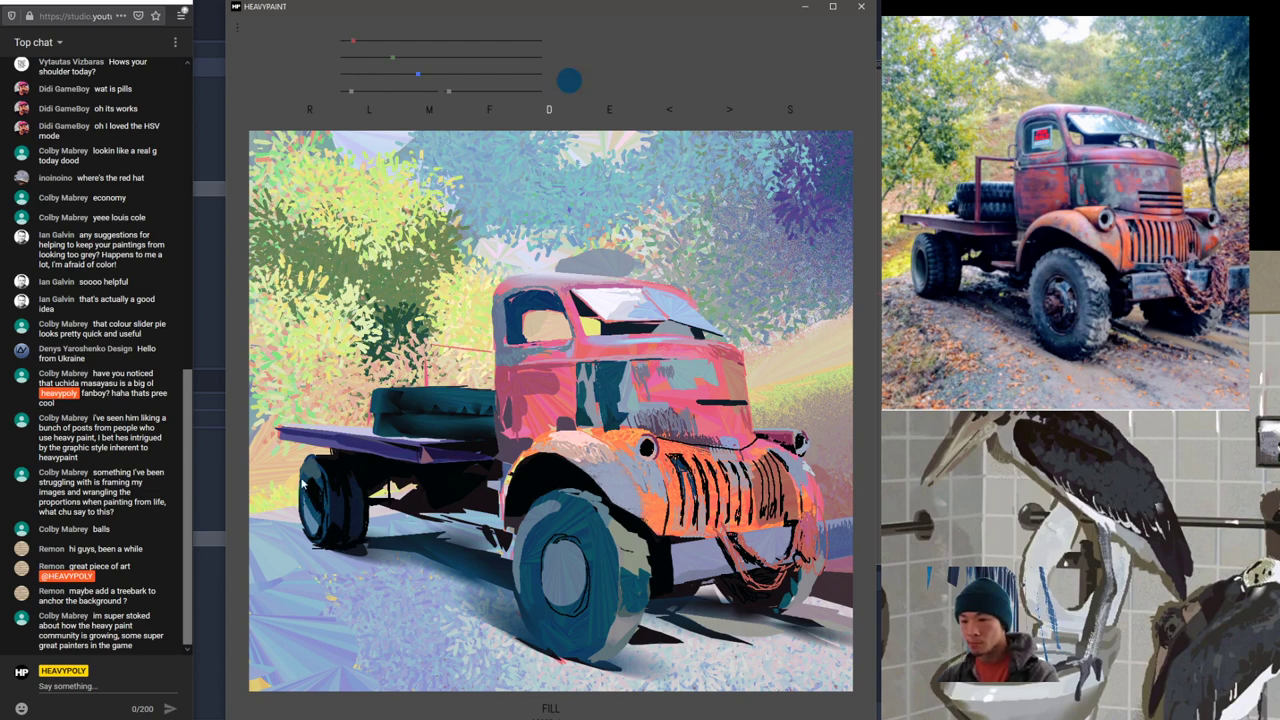
alt+click(296, 472)
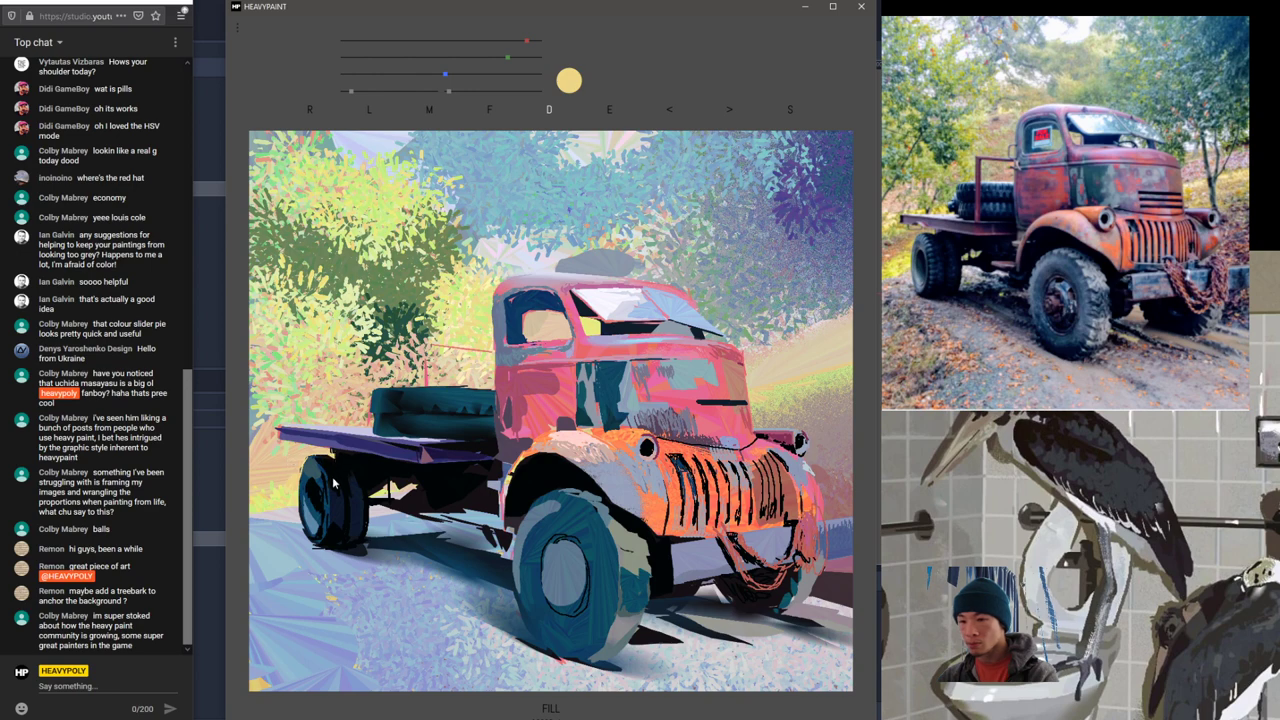
Step: Fill black shadow shapes around the front wheel's hub rim and a grey-blue centre using colours sampled from the painting
right_click(624, 523)
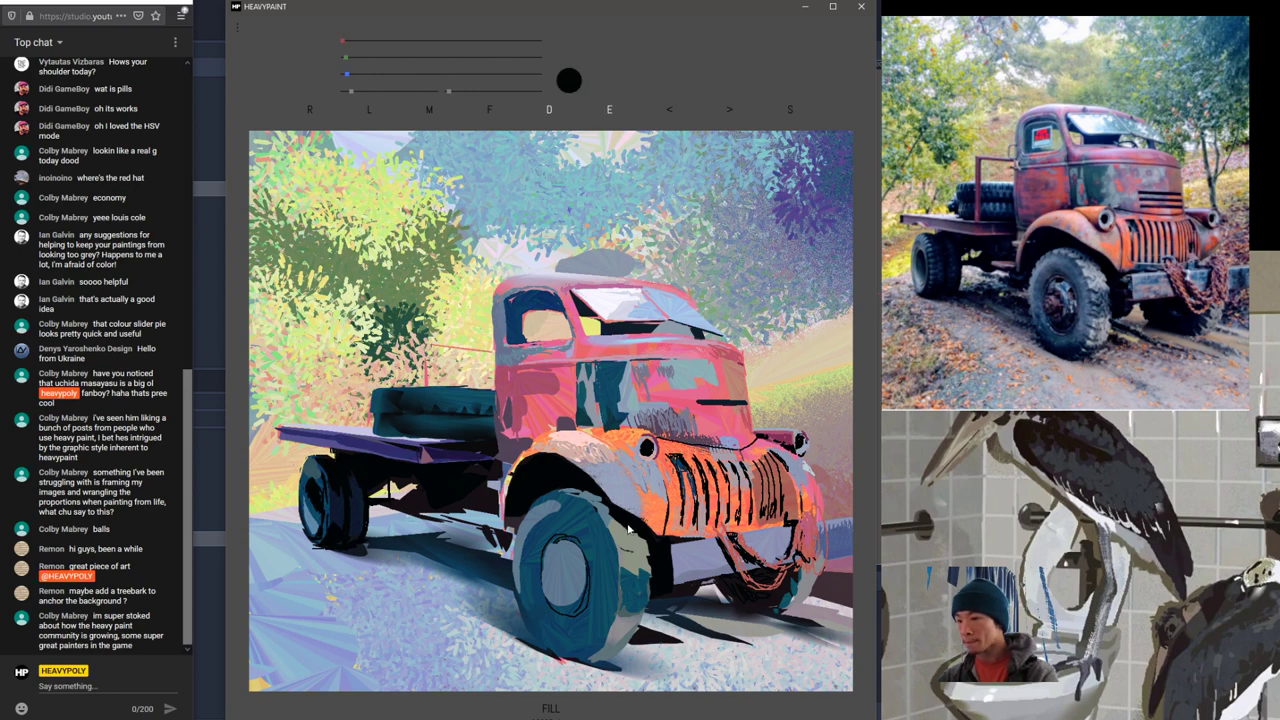
alt+click(566, 578)
key(space)
drag(553, 576, 523, 574)
drag(524, 561, 510, 562)
drag(568, 600, 540, 572)
Step: Mix a dark navy, fill the front hub's centre with it, and deepen the hub's shadow with sampled black
right_click(564, 507)
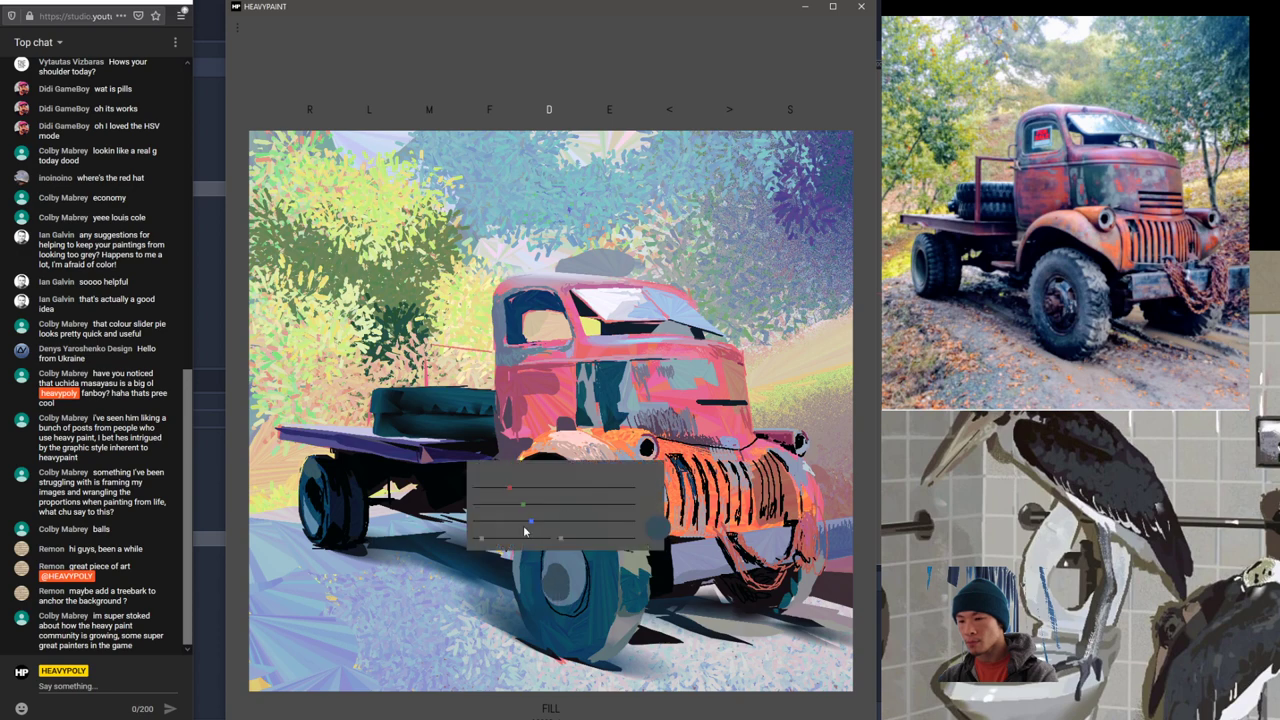
click(487, 488)
click(506, 521)
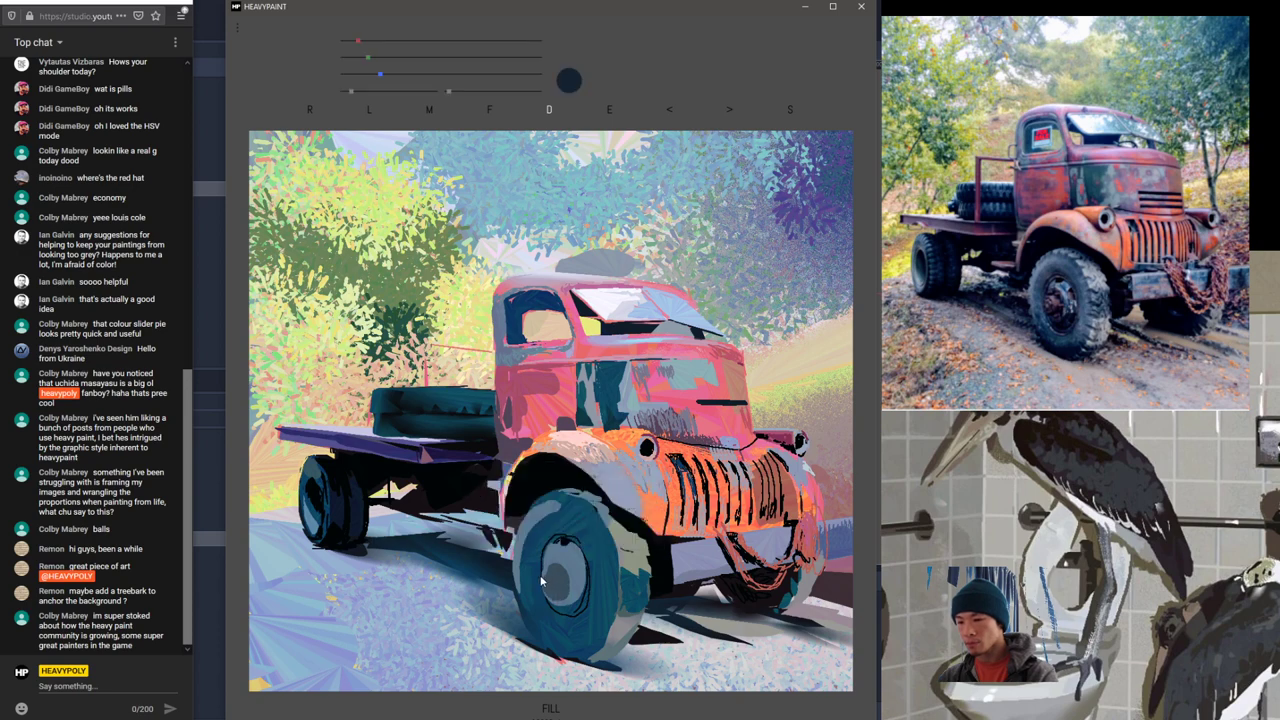
mouse_move(553, 563)
mouse_down()
mouse_move(565, 602)
mouse_move(543, 582)
mouse_move(575, 558)
mouse_move(588, 589)
mouse_move(573, 617)
mouse_up()
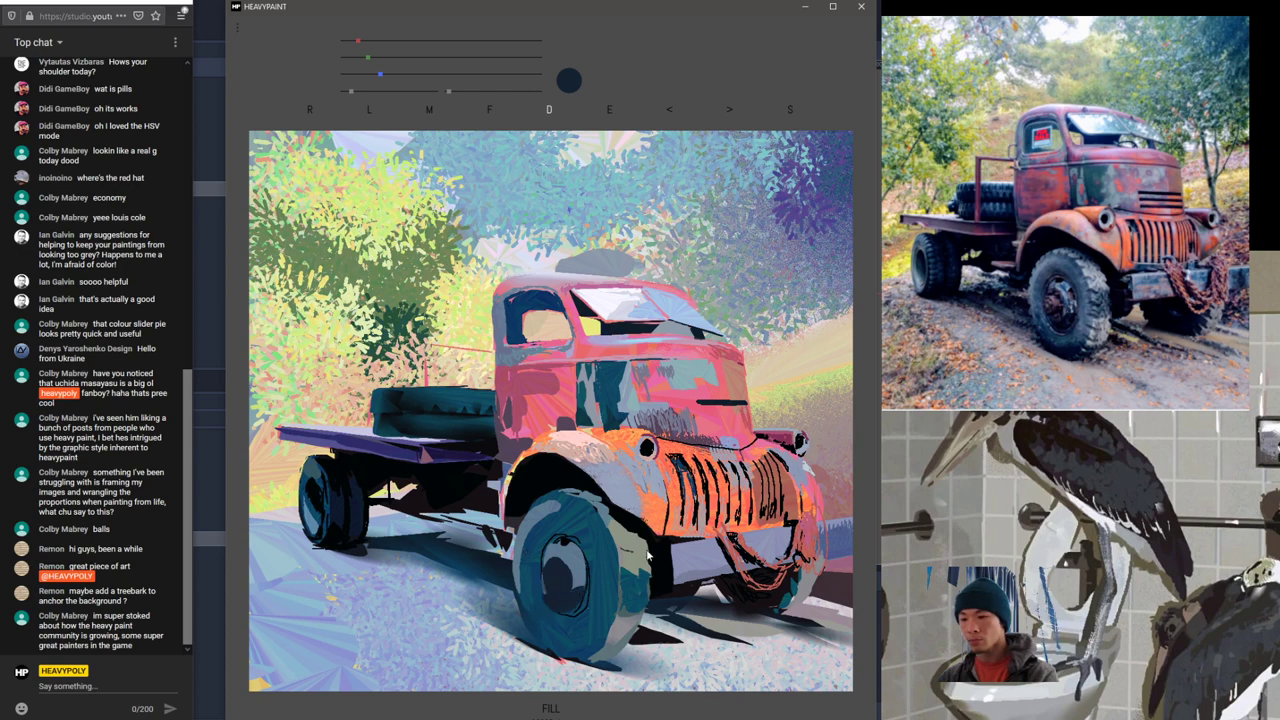
right_click(630, 527)
mouse_move(570, 594)
mouse_down()
mouse_move(561, 609)
mouse_move(582, 587)
mouse_up()
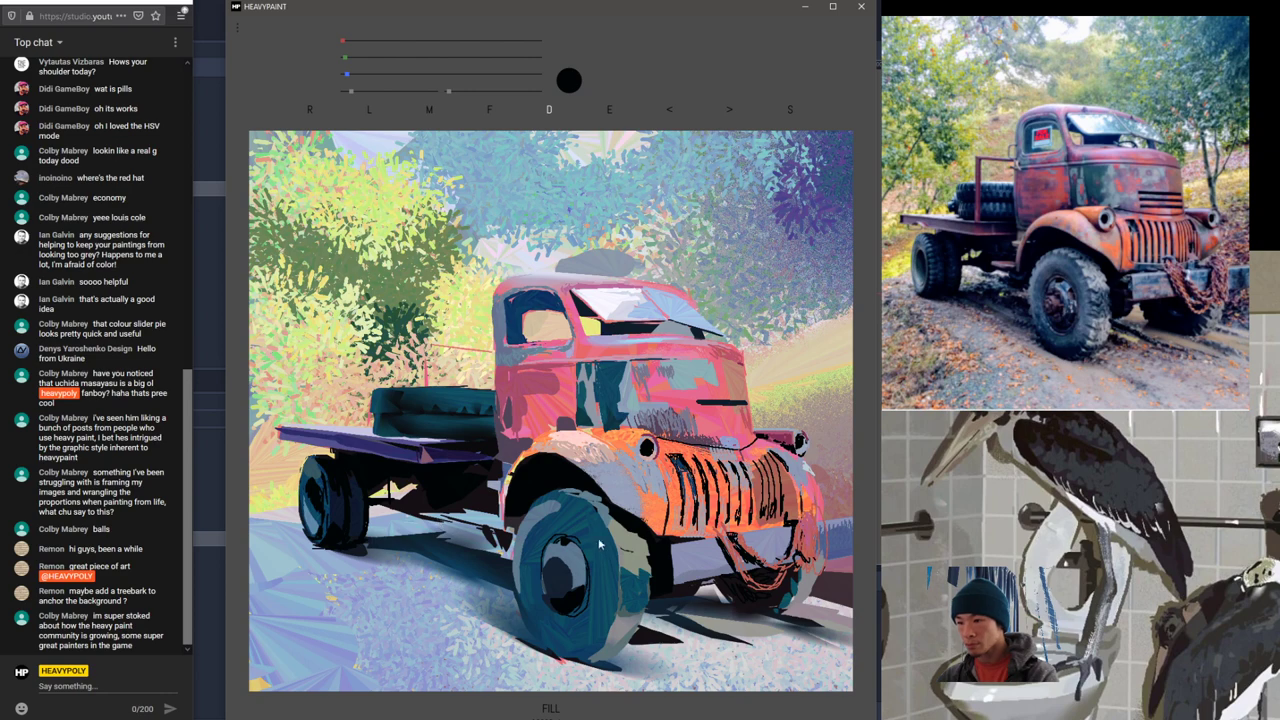
Step: Mix a deeper navy and shade the front wheel's hub with the Fill Gradient brush
right_click(561, 581)
key(space)
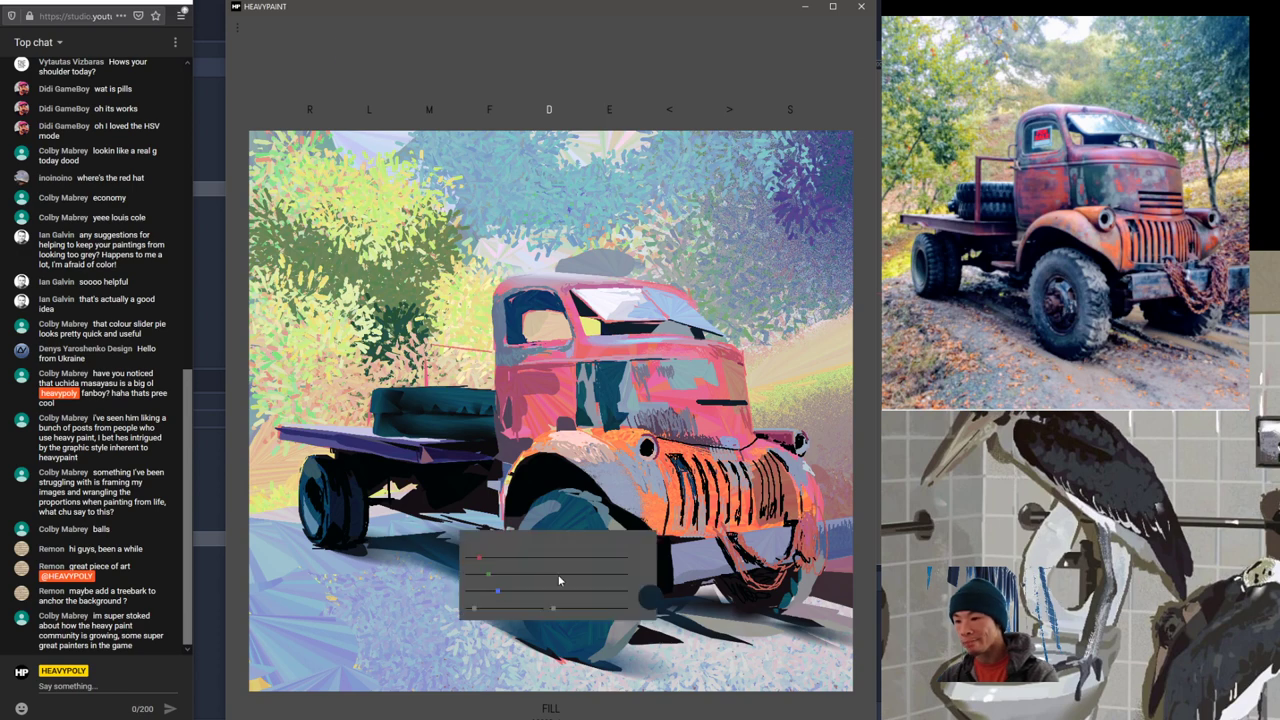
key(space)
drag(514, 528, 646, 511)
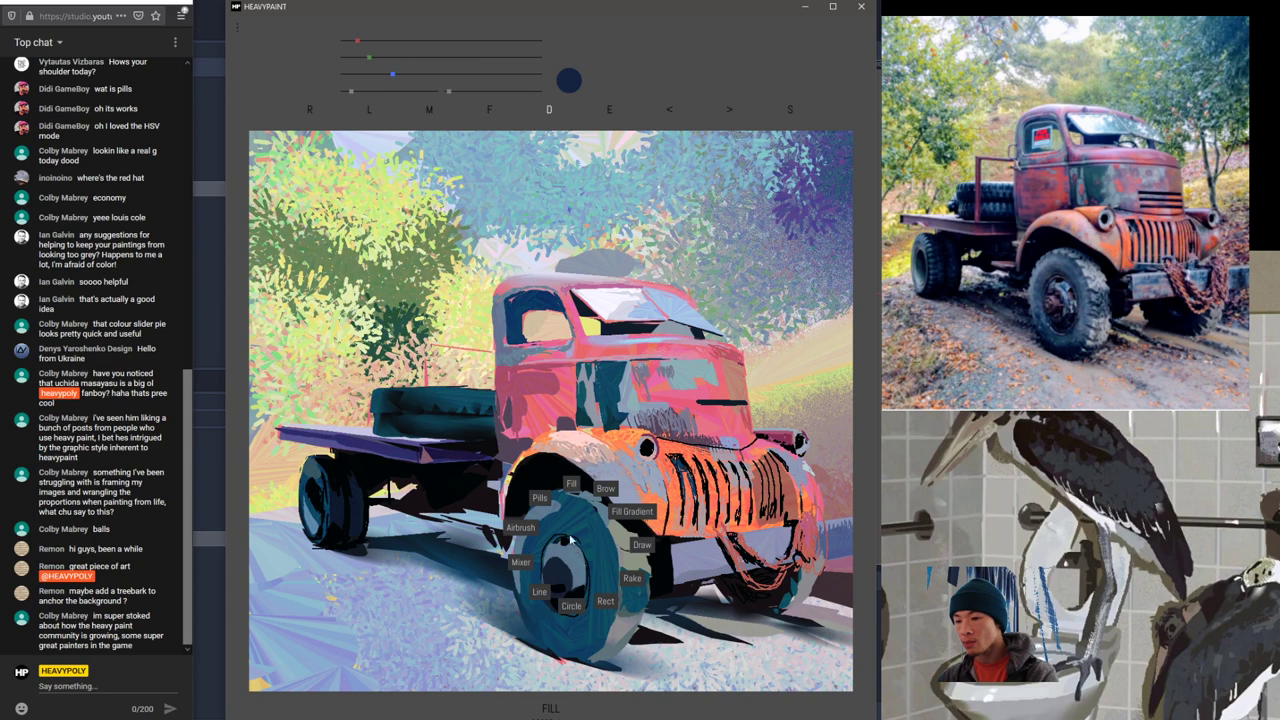
key(ctrl+z)
key(2)
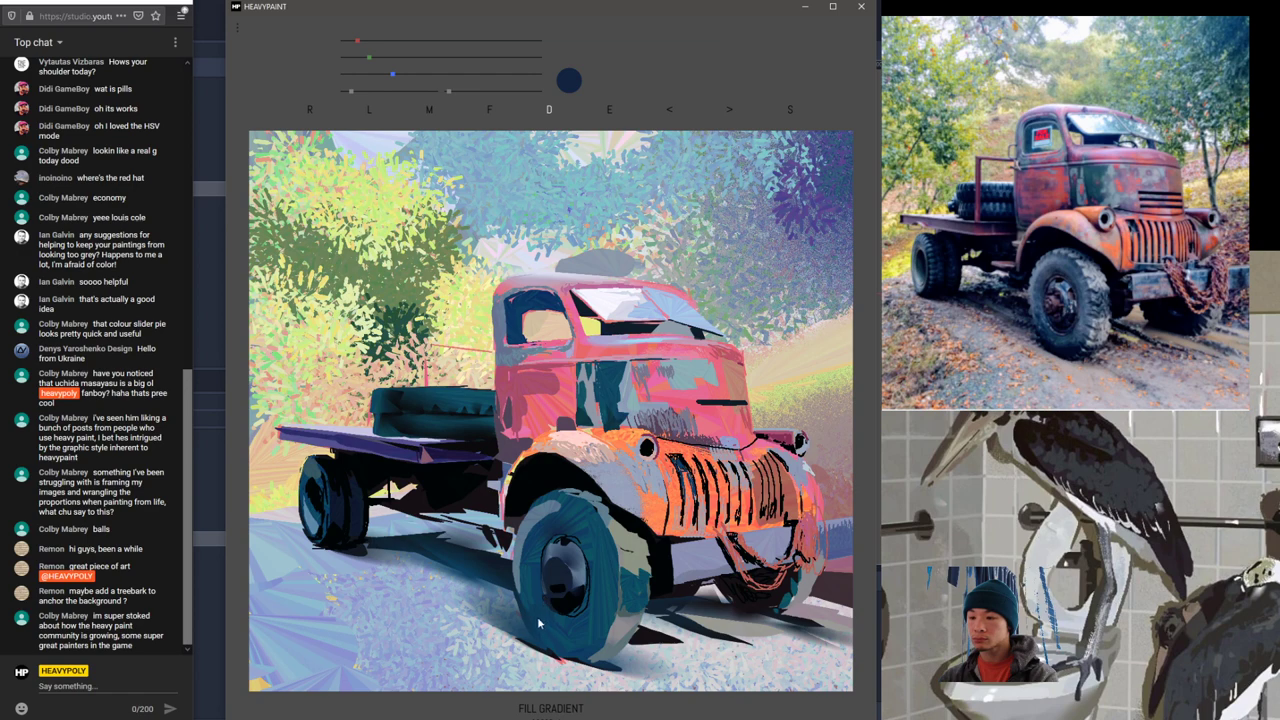
Step: Shade the front tyre's lower edge with sampled near-black gradients, then undo the last gradient
alt+click(650, 631)
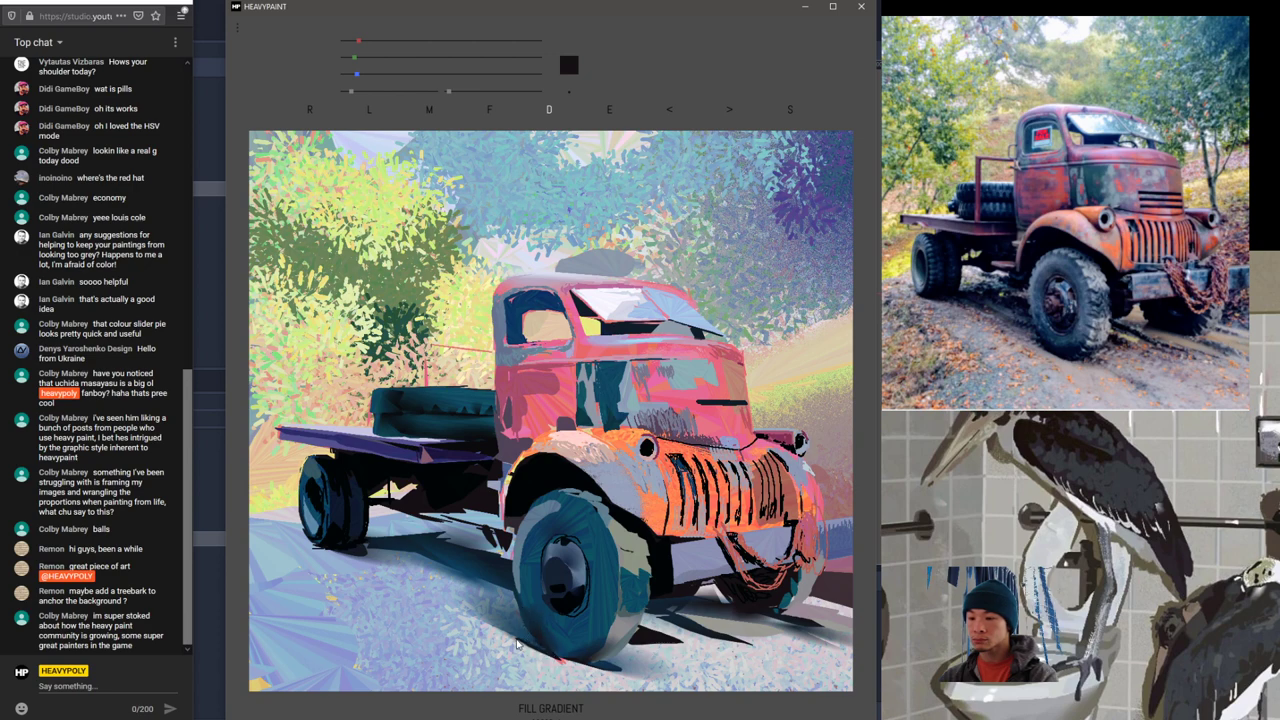
right_click(441, 483)
mouse_move(513, 633)
mouse_down()
mouse_move(608, 674)
mouse_move(571, 666)
mouse_up()
key(ctrl+z)
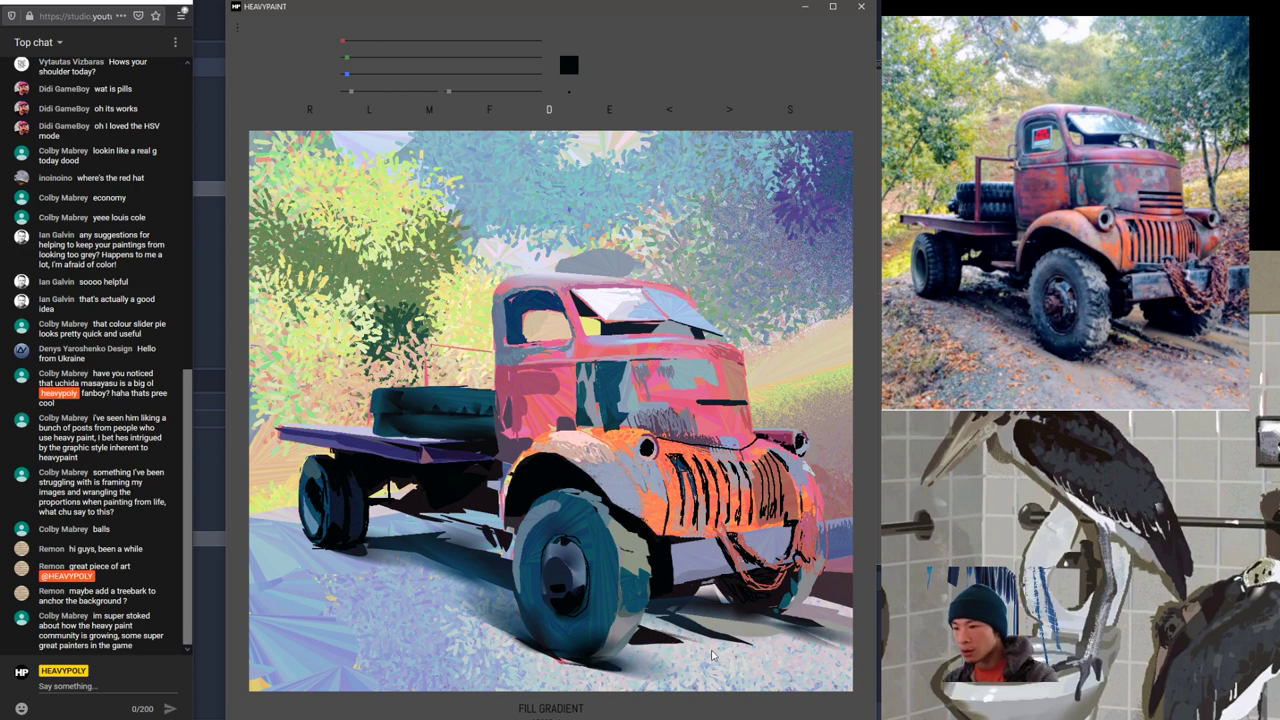
Step: Refine the front tyre's lower tread and ground contact with the Fill brush in sampled greys and dark slate
key(space)
right_click(620, 635)
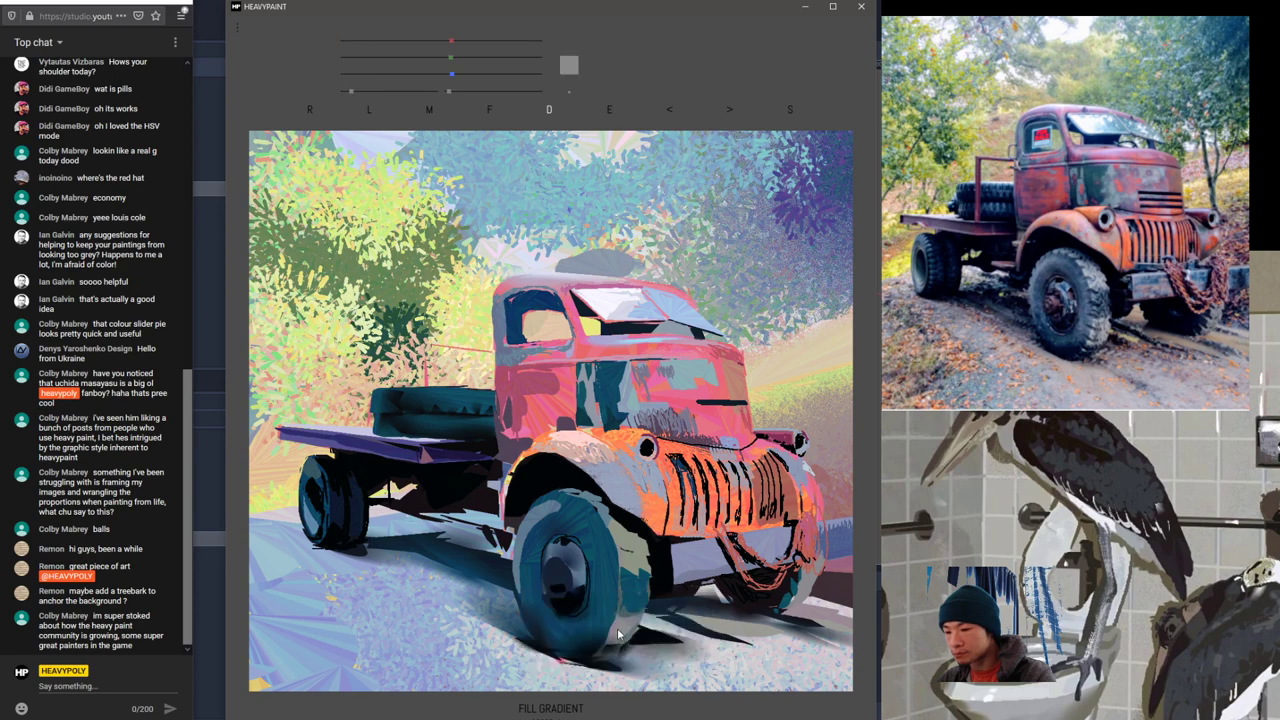
key(space)
key(space)
click(621, 522)
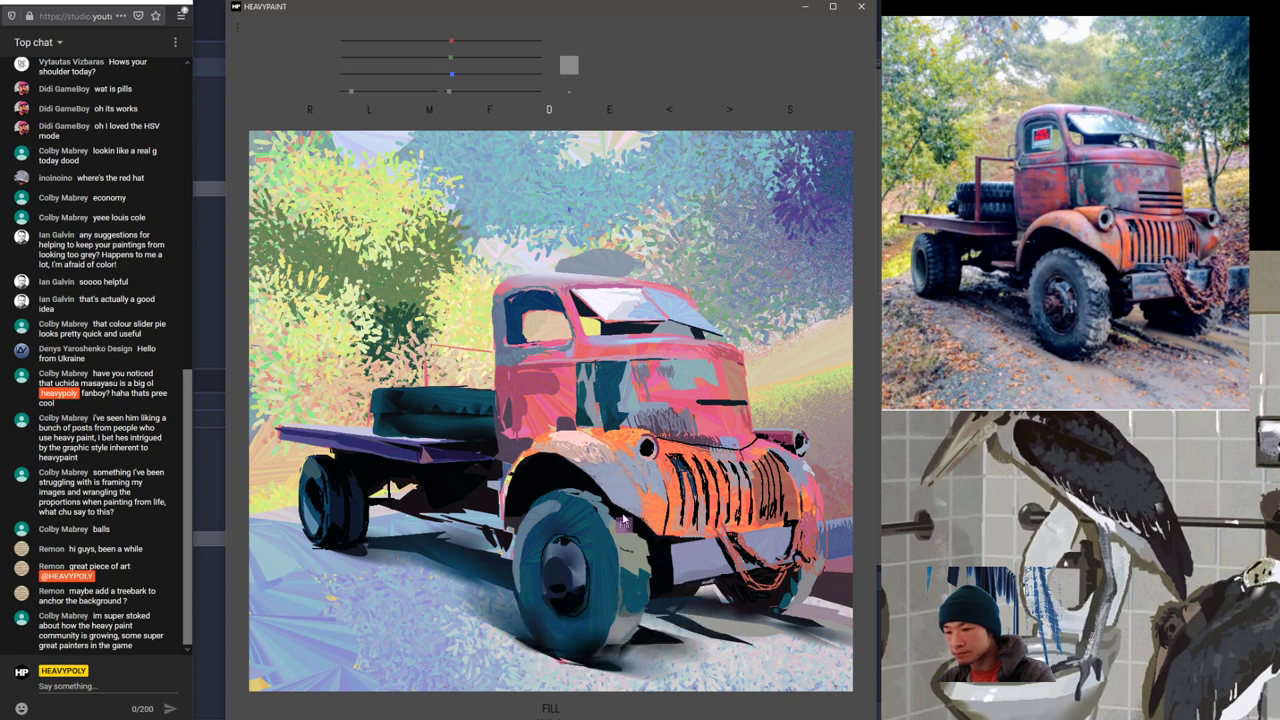
right_click(627, 647)
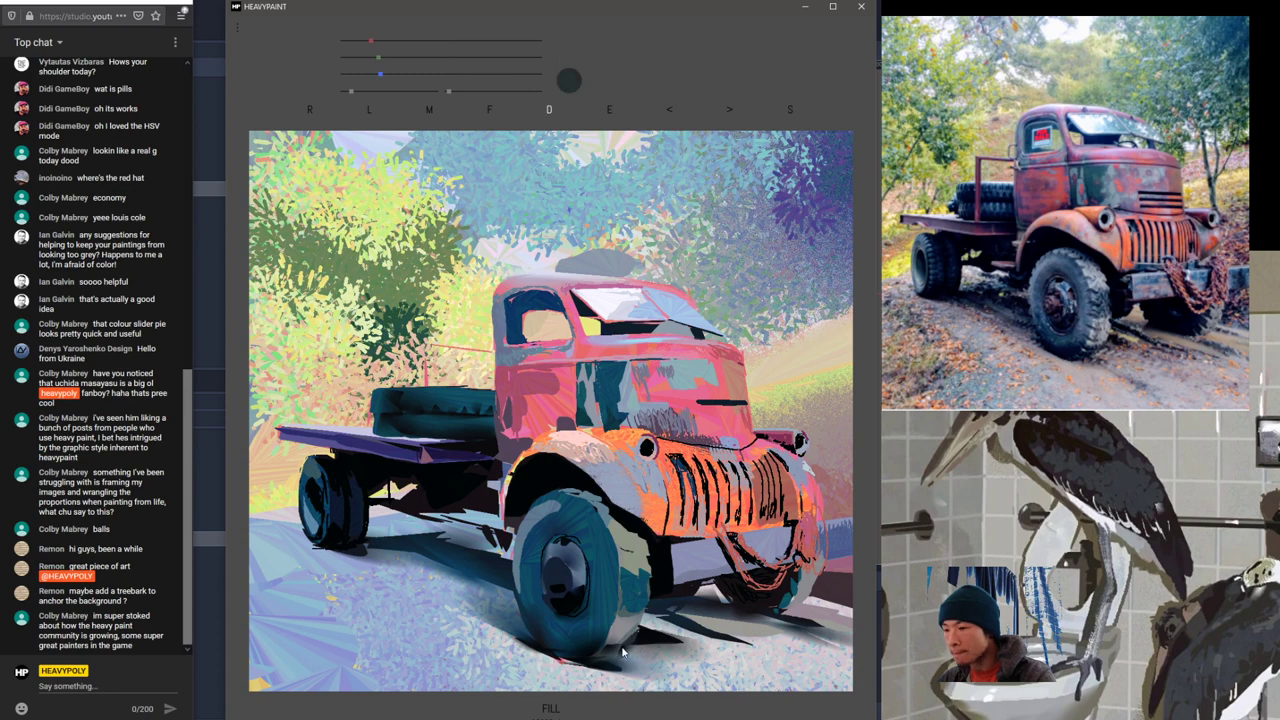
alt+click(625, 658)
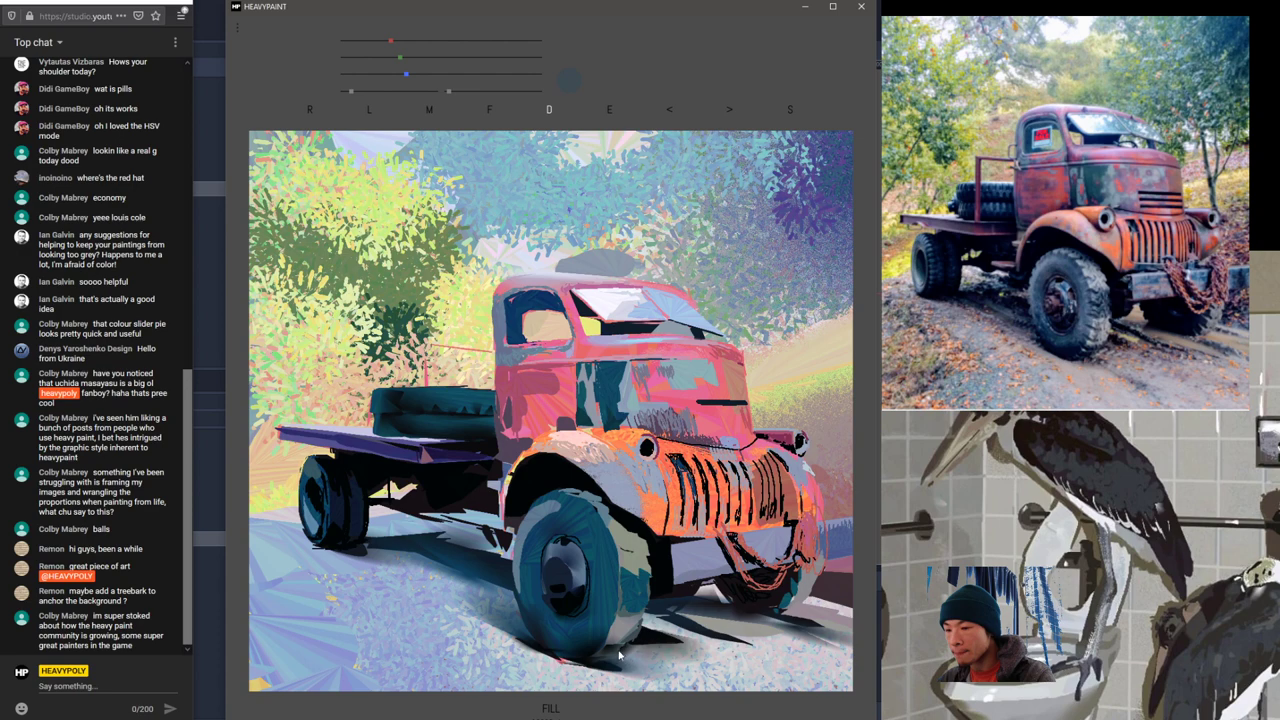
right_click(619, 655)
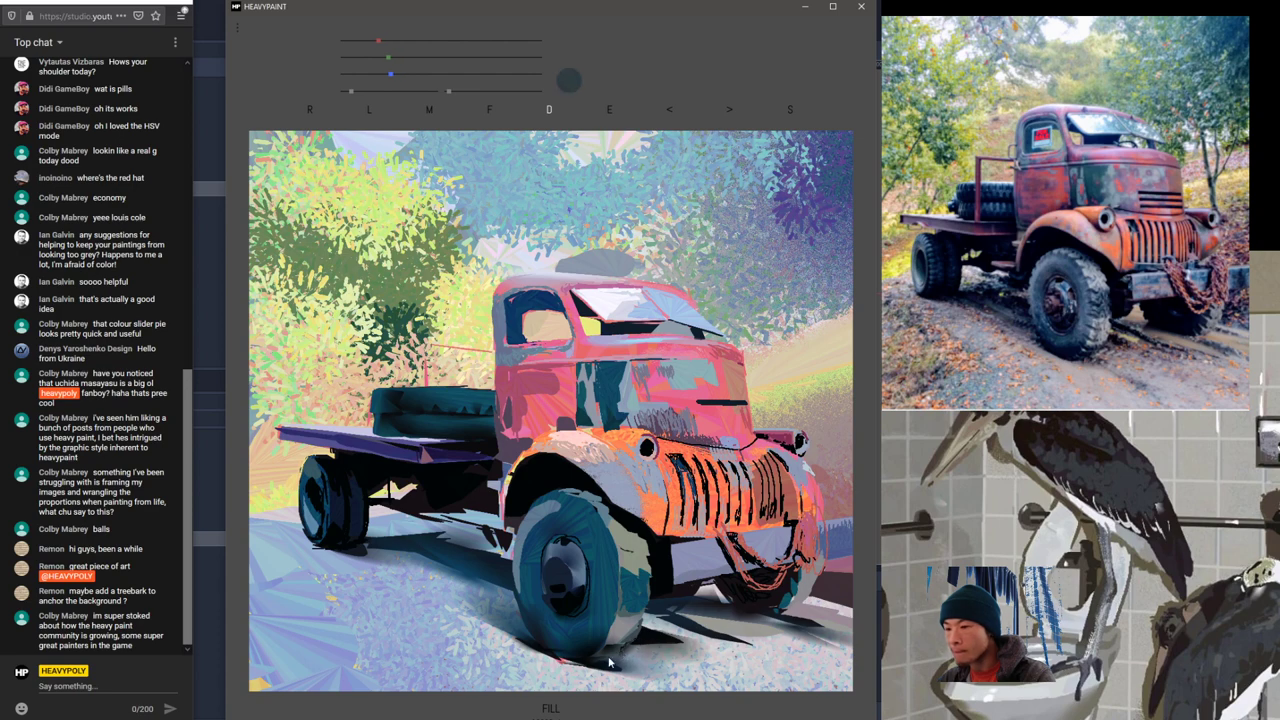
alt+click(727, 657)
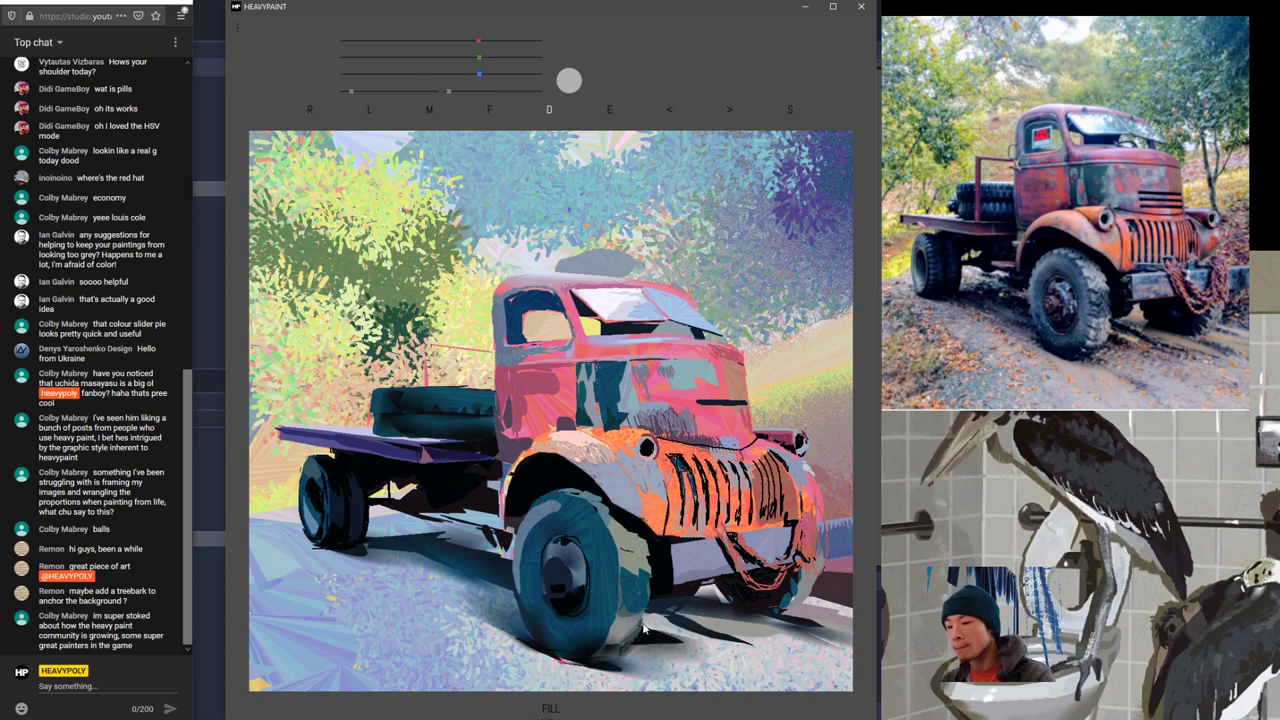
Step: Shade the ground shadow and wheel arch around the front wheel with Fill Gradient in sampled dark blue and black
right_click(690, 610)
key(space)
key(b)
right_click(690, 610)
right_click(665, 640)
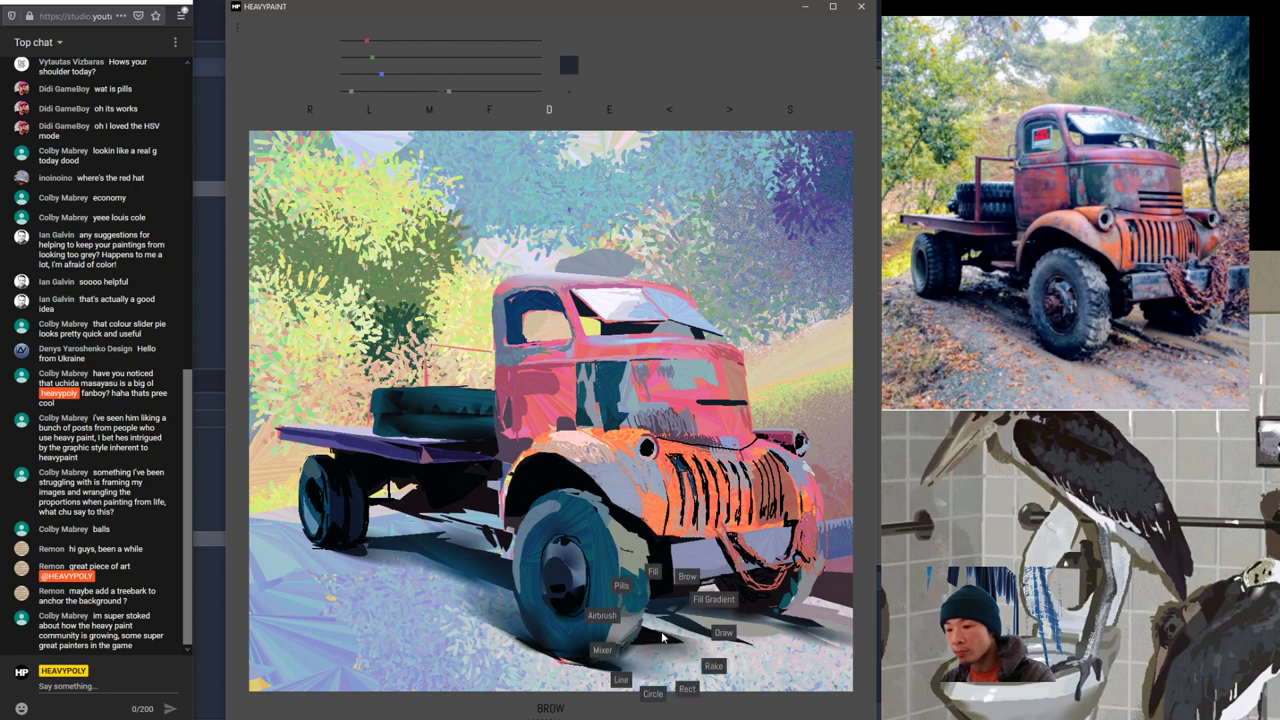
click(706, 602)
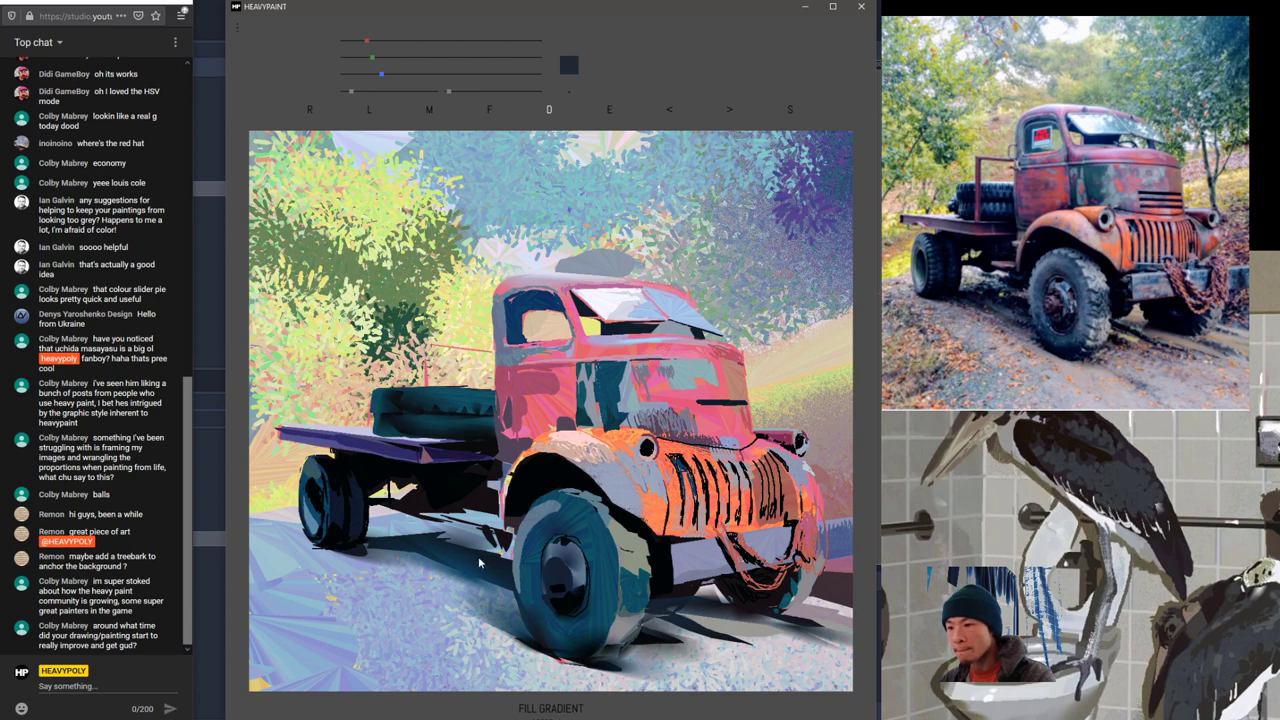
right_click(502, 539)
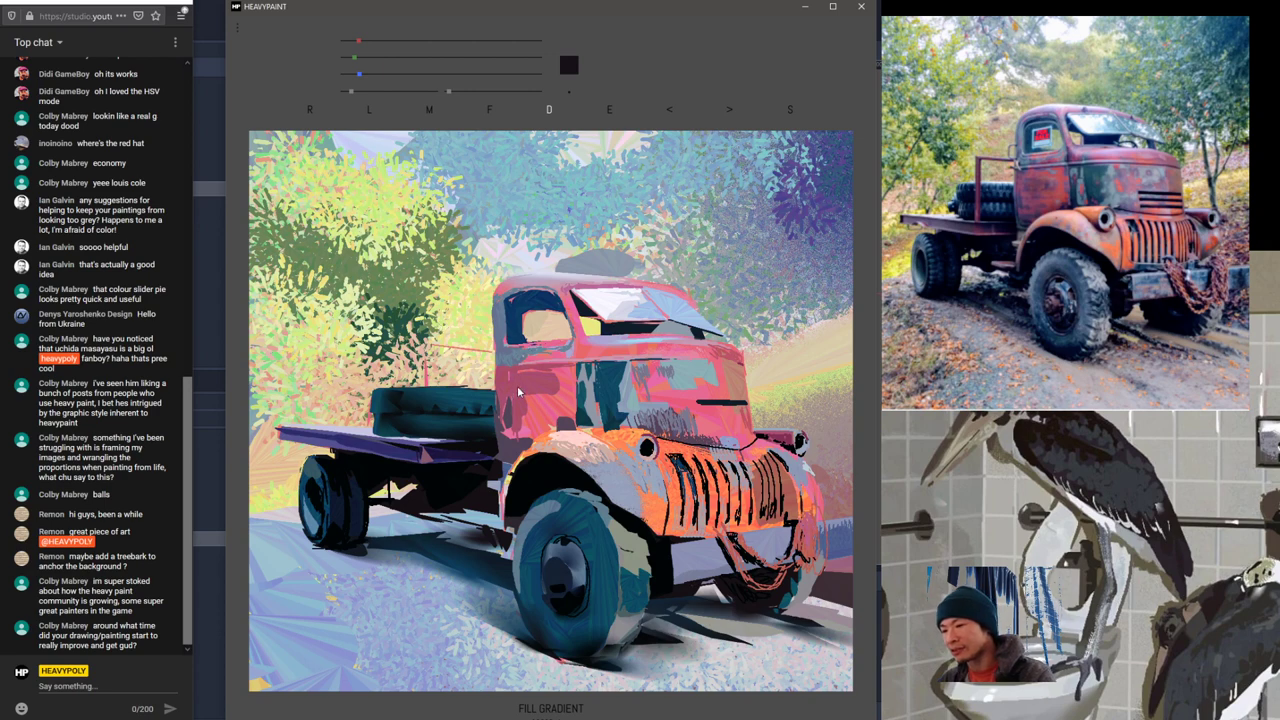
right_click(577, 486)
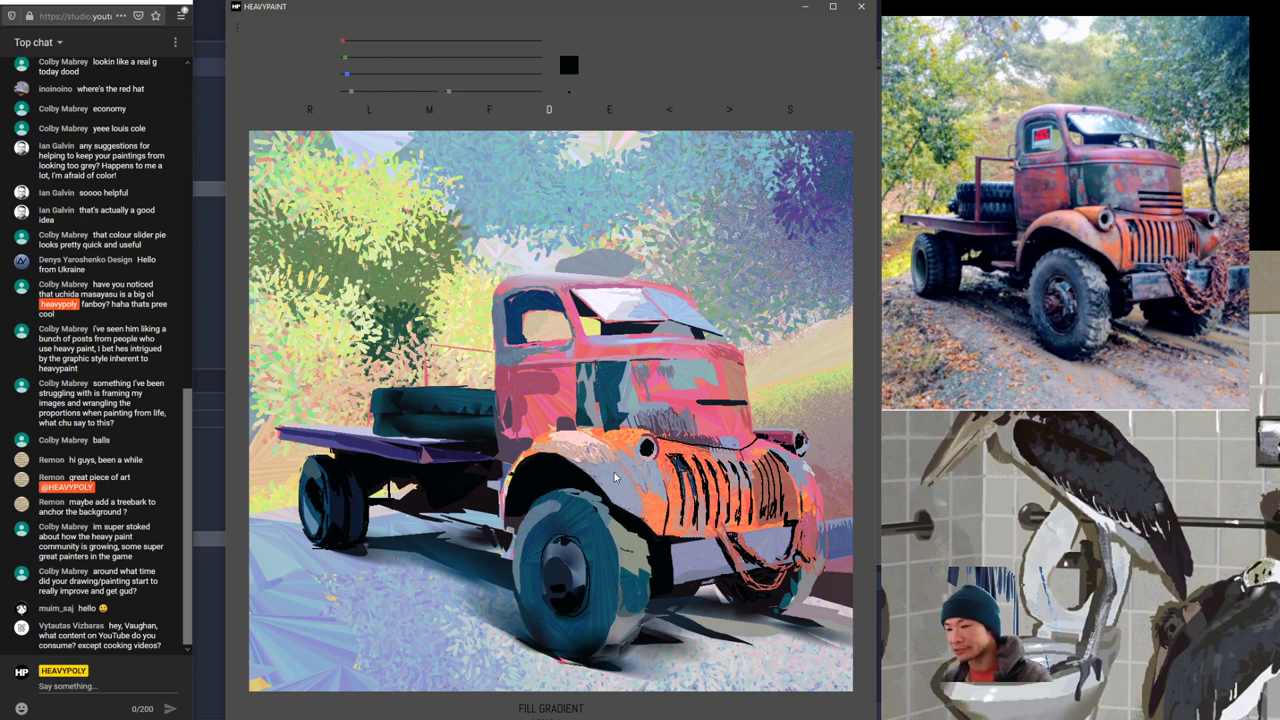
Step: Fill the front tyre's upper sidewall with gradients in sampled deep blue and steel blue
alt+click(552, 523)
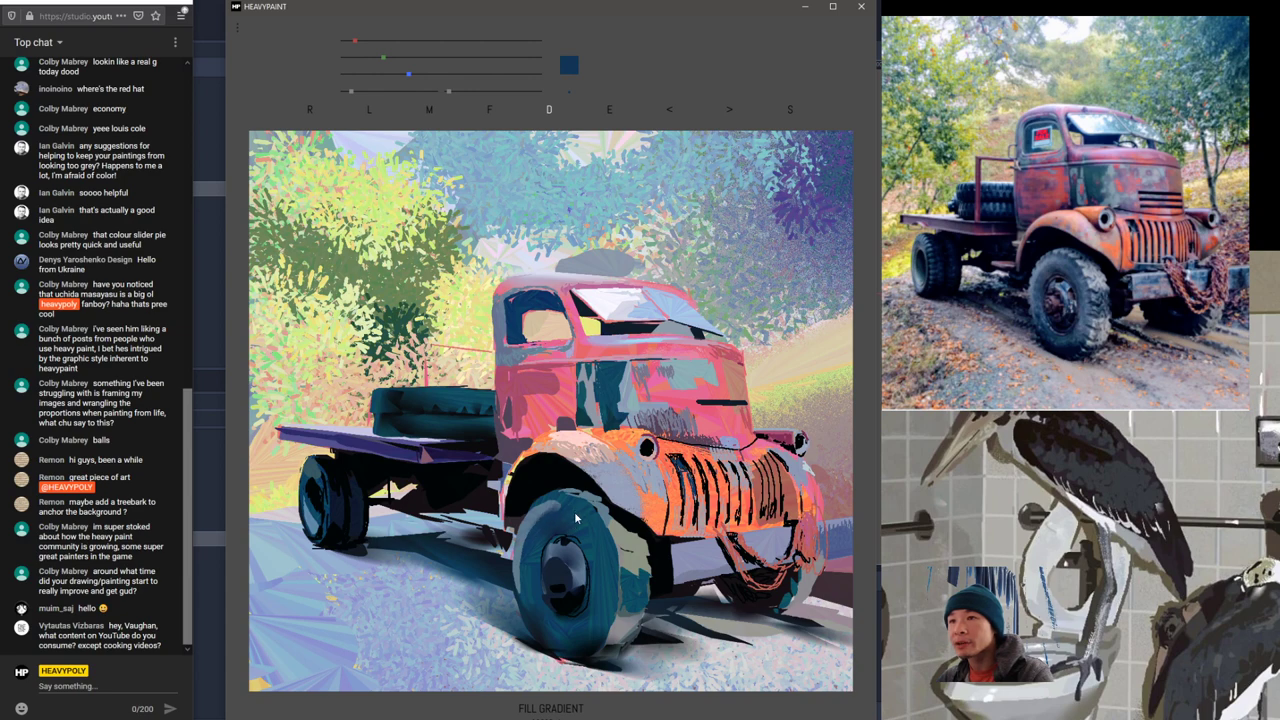
key(e)
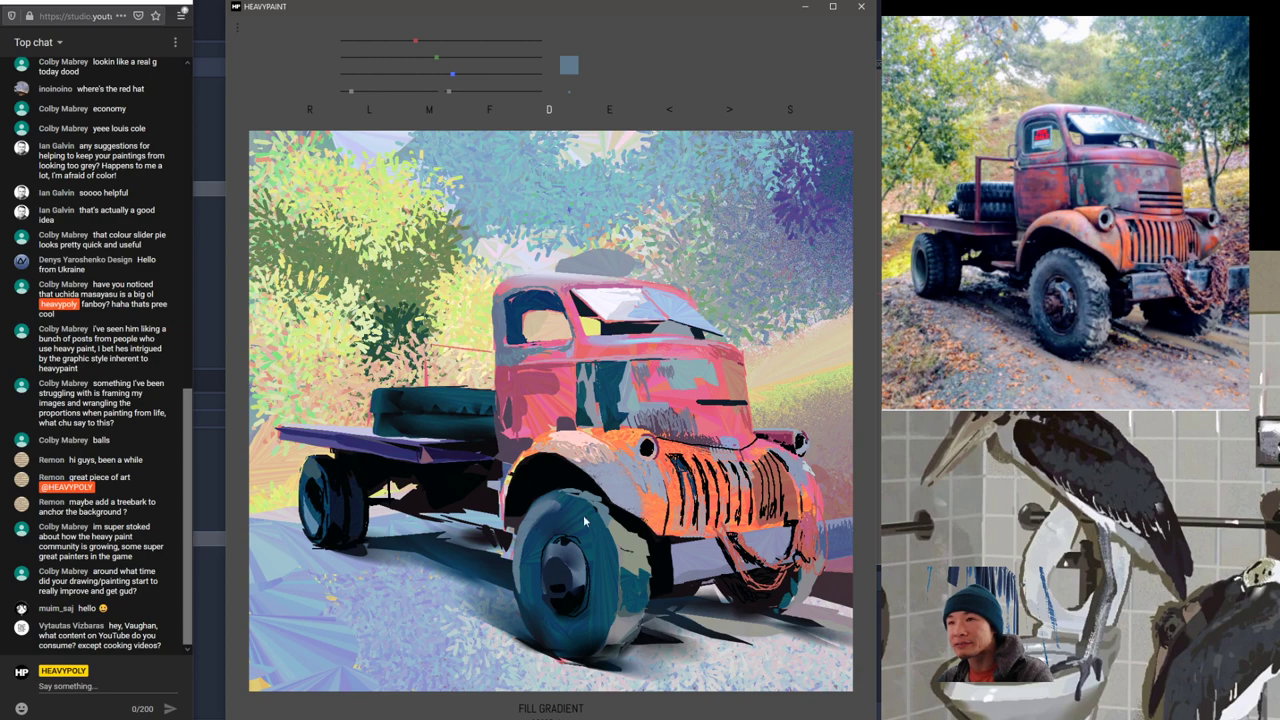
alt+click(560, 518)
right_click(600, 527)
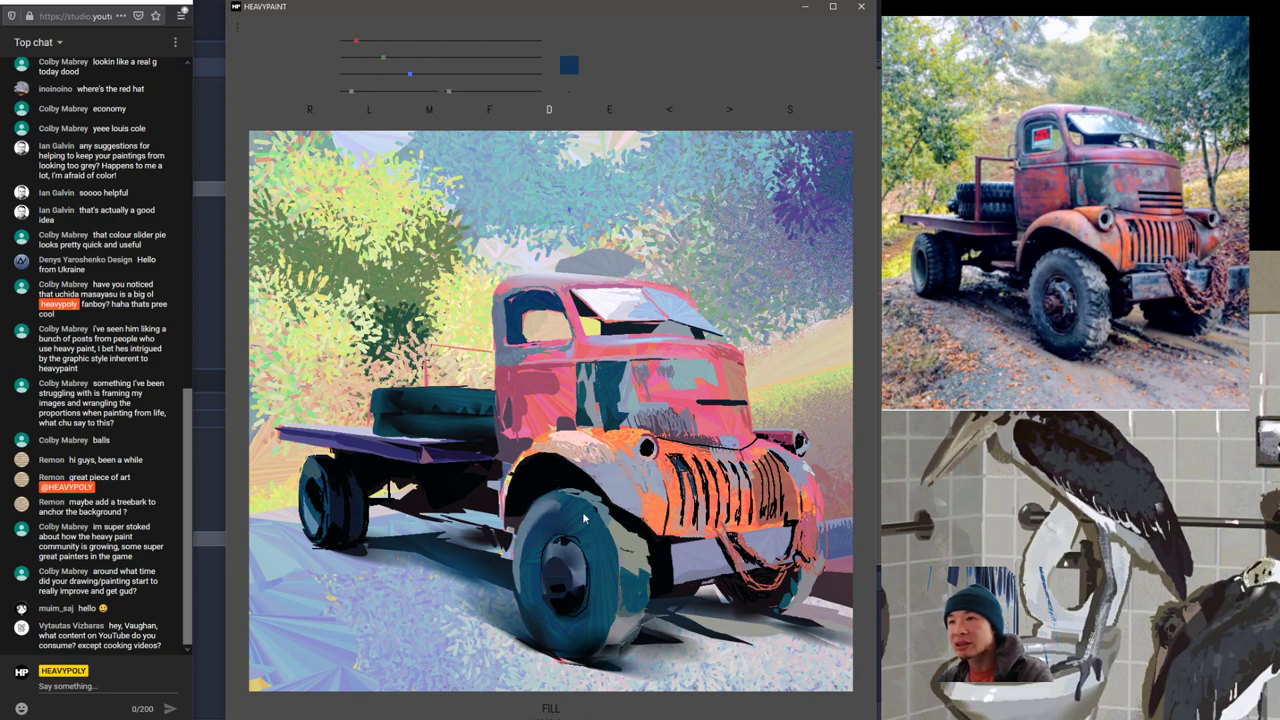
Step: Streak the front tyre's sidewall and paint its dark tread lugs with the Rake brush in sampled blue and teal-black
right_click(584, 521)
click(630, 550)
right_click(594, 532)
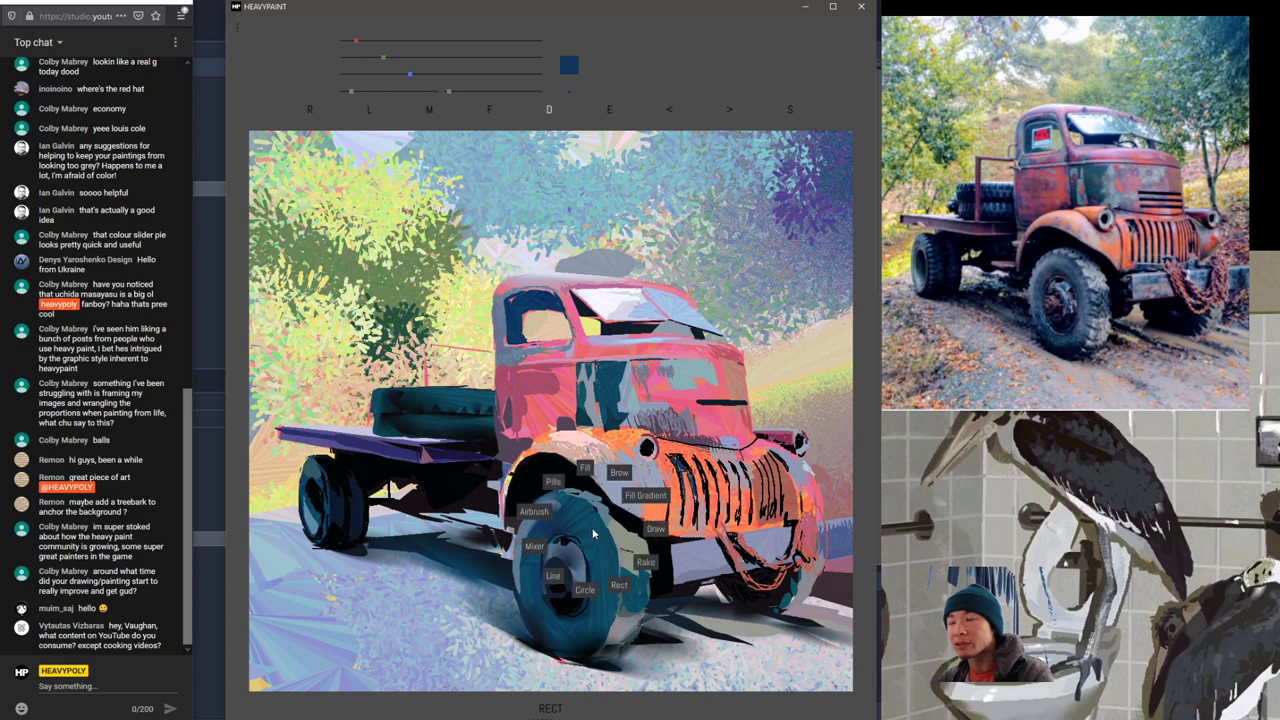
click(631, 549)
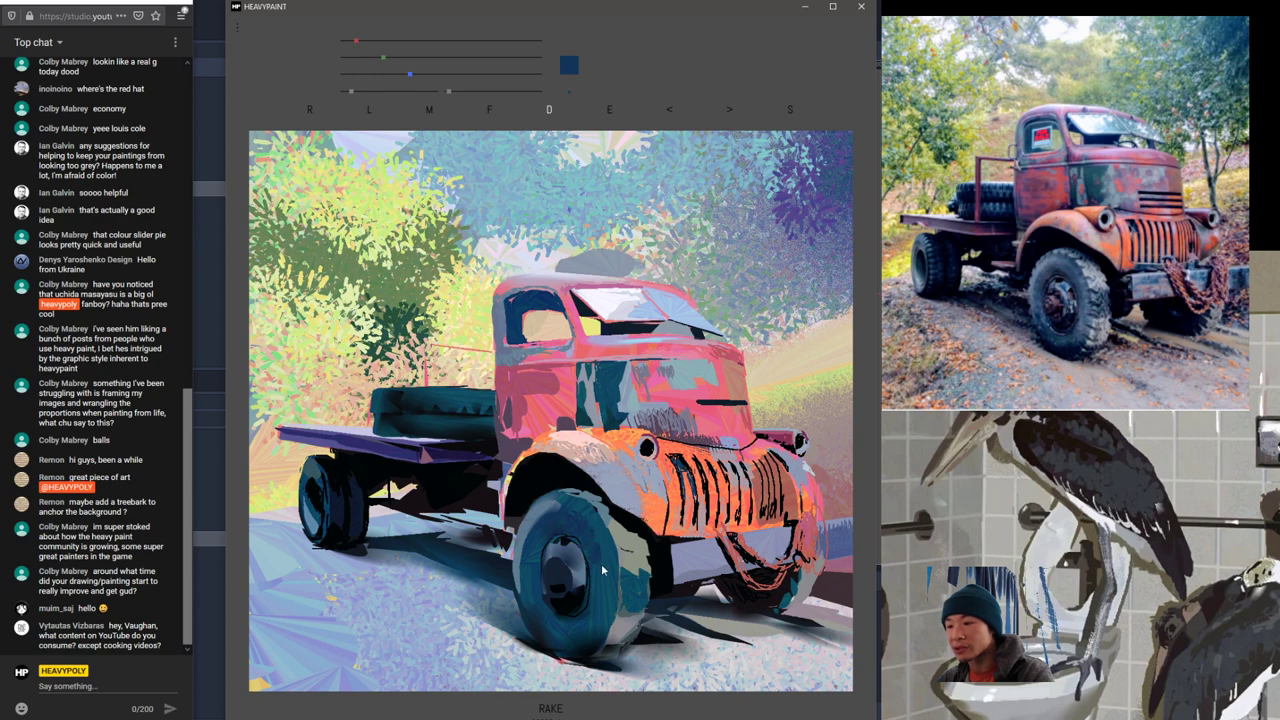
alt+click(557, 537)
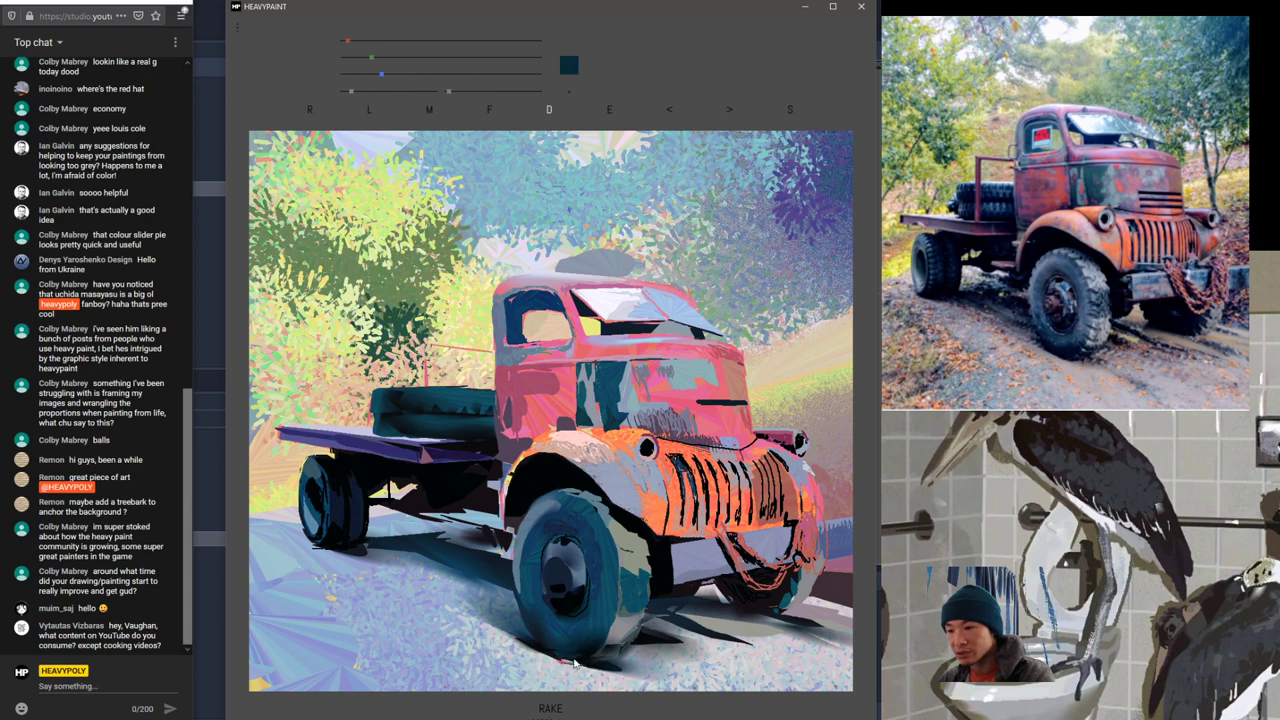
alt+click(615, 649)
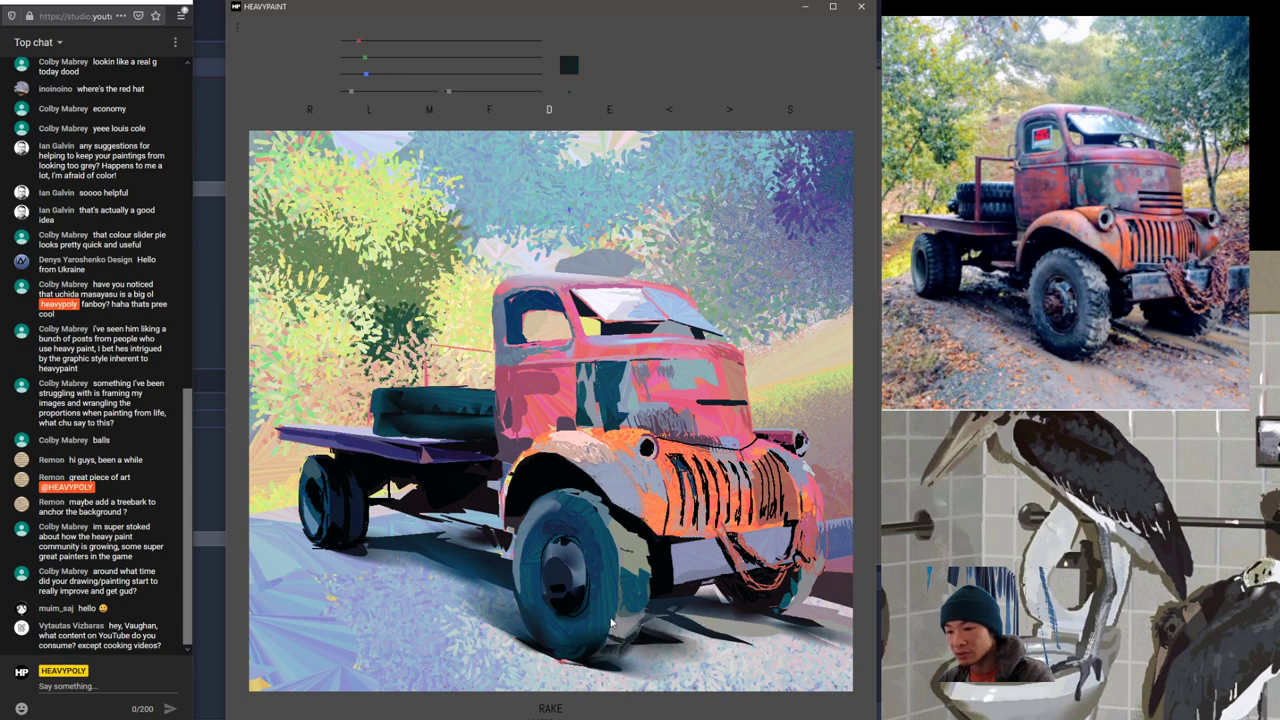
mouse_move(612, 619)
mouse_down()
mouse_move(626, 584)
mouse_move(621, 595)
mouse_move(654, 589)
mouse_move(637, 549)
mouse_up()
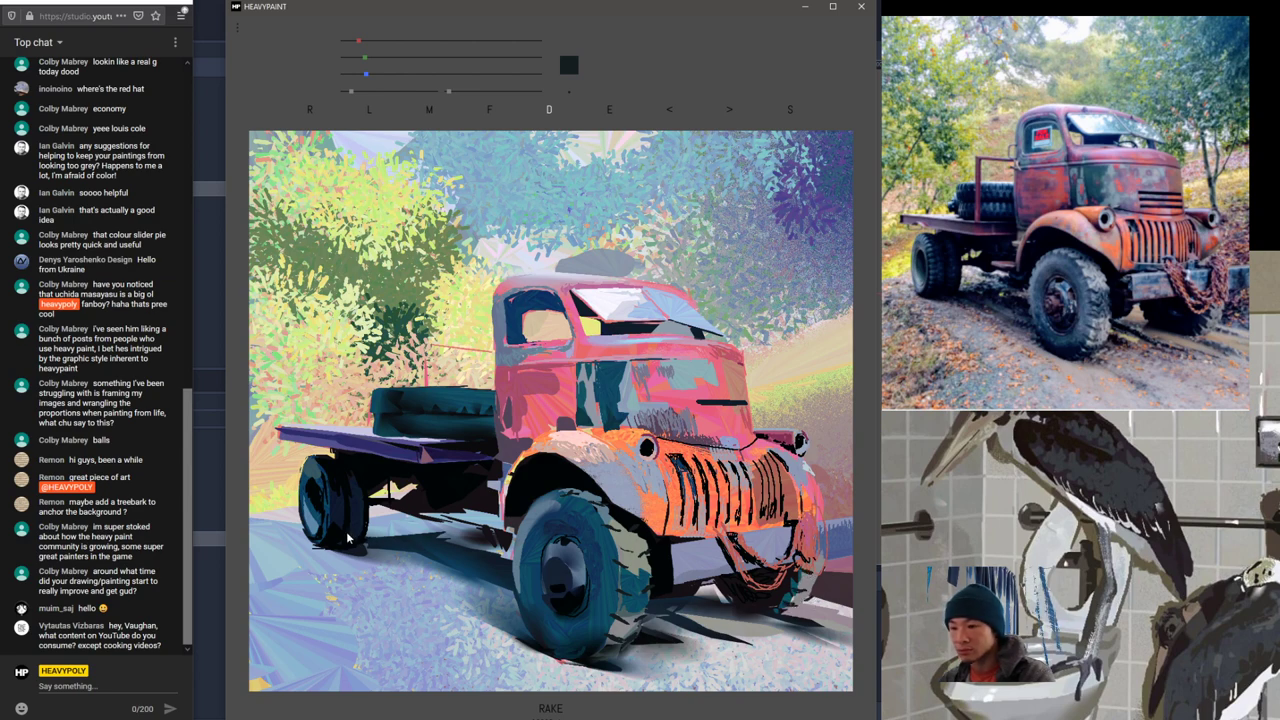
Step: Paint black Rake strokes on the rear wheel's tread, the undercarriage and the gap behind the front wheel
right_click(336, 482)
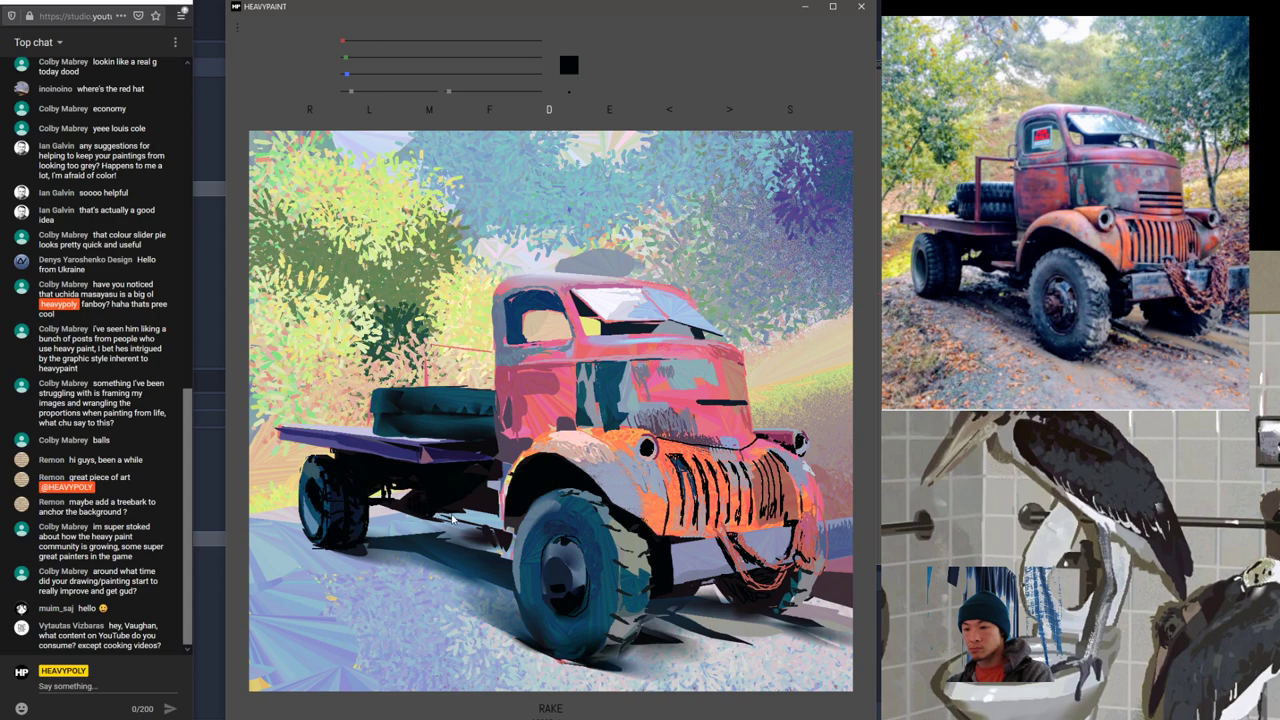
mouse_move(450, 511)
mouse_down()
mouse_move(504, 518)
mouse_move(486, 523)
mouse_move(500, 530)
mouse_up()
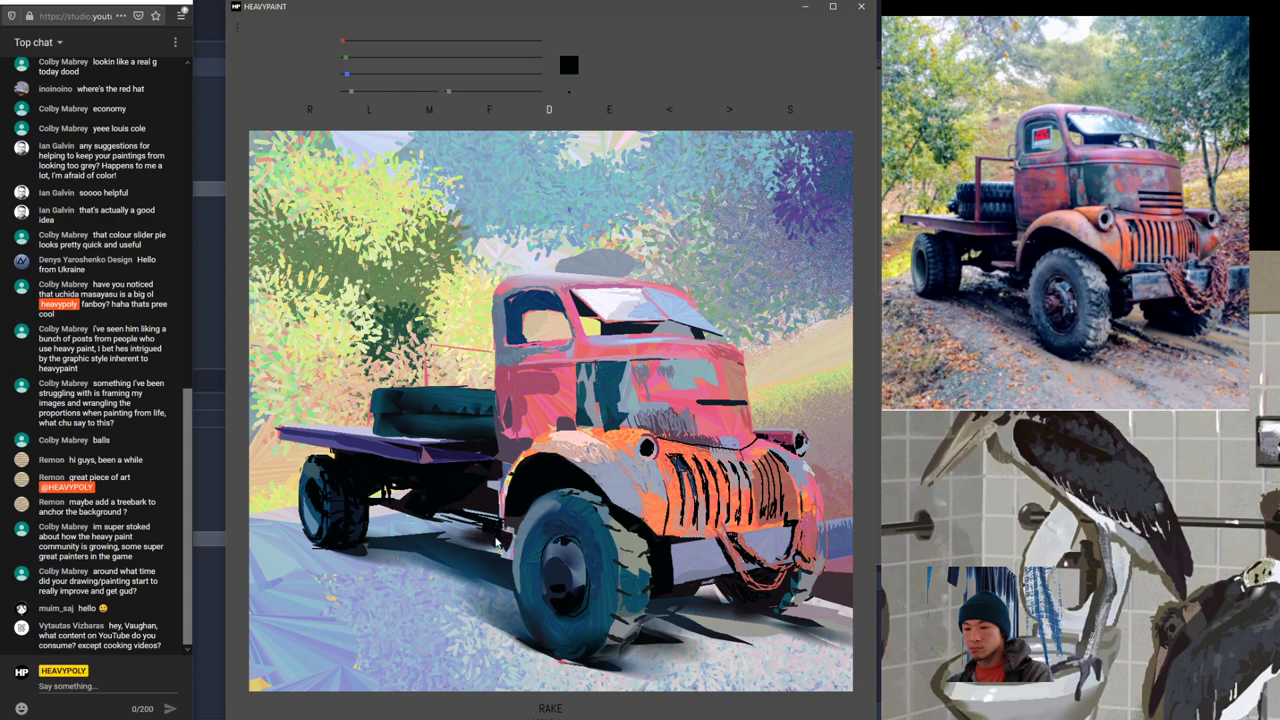
drag(511, 522, 505, 537)
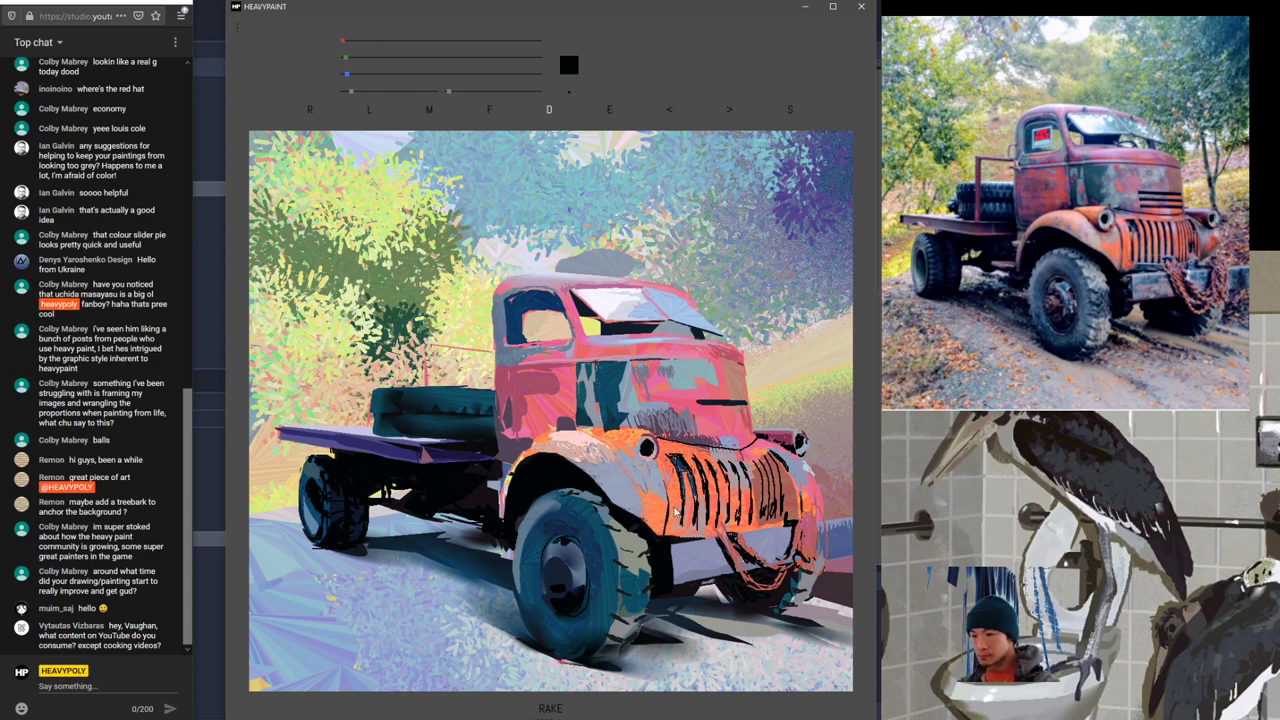
Step: Shade the bumper's upper edge beneath the grille with Fill shapes in sampled blue, pale blue, grey-lavender and black
right_click(658, 608)
key(f)
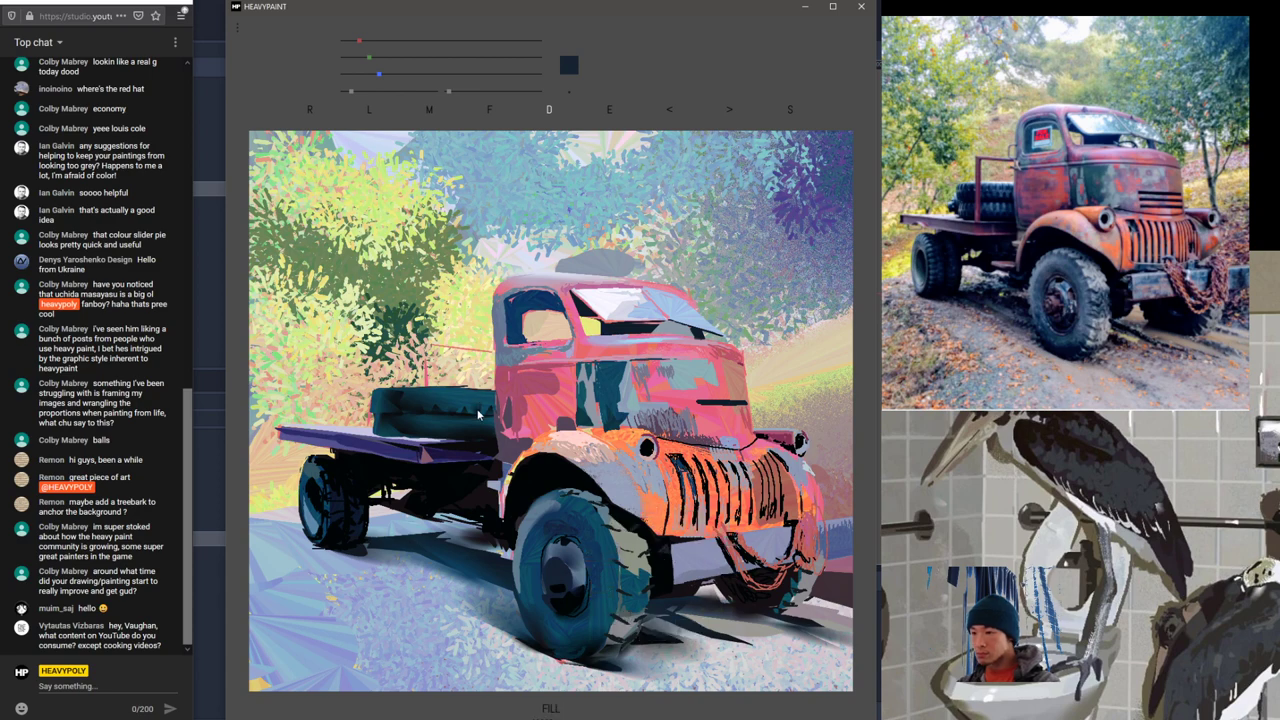
alt+click(844, 545)
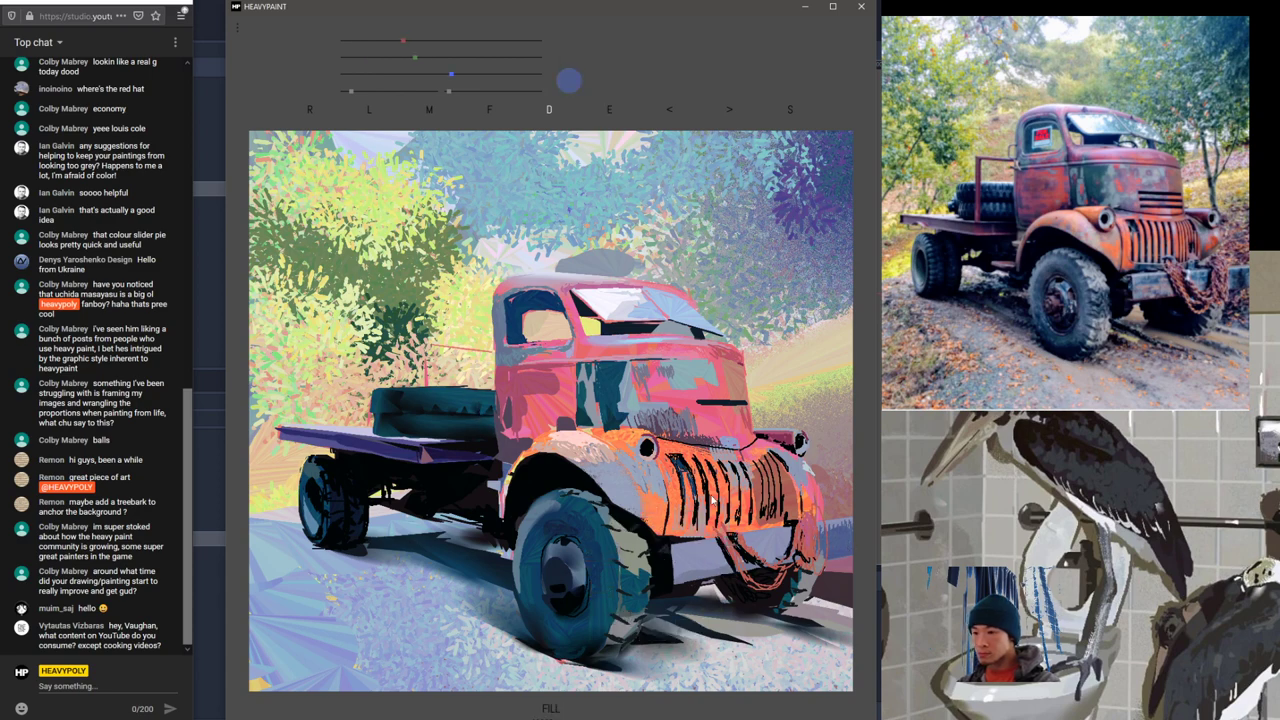
mouse_move(677, 534)
mouse_down()
mouse_move(716, 538)
mouse_move(672, 536)
mouse_up()
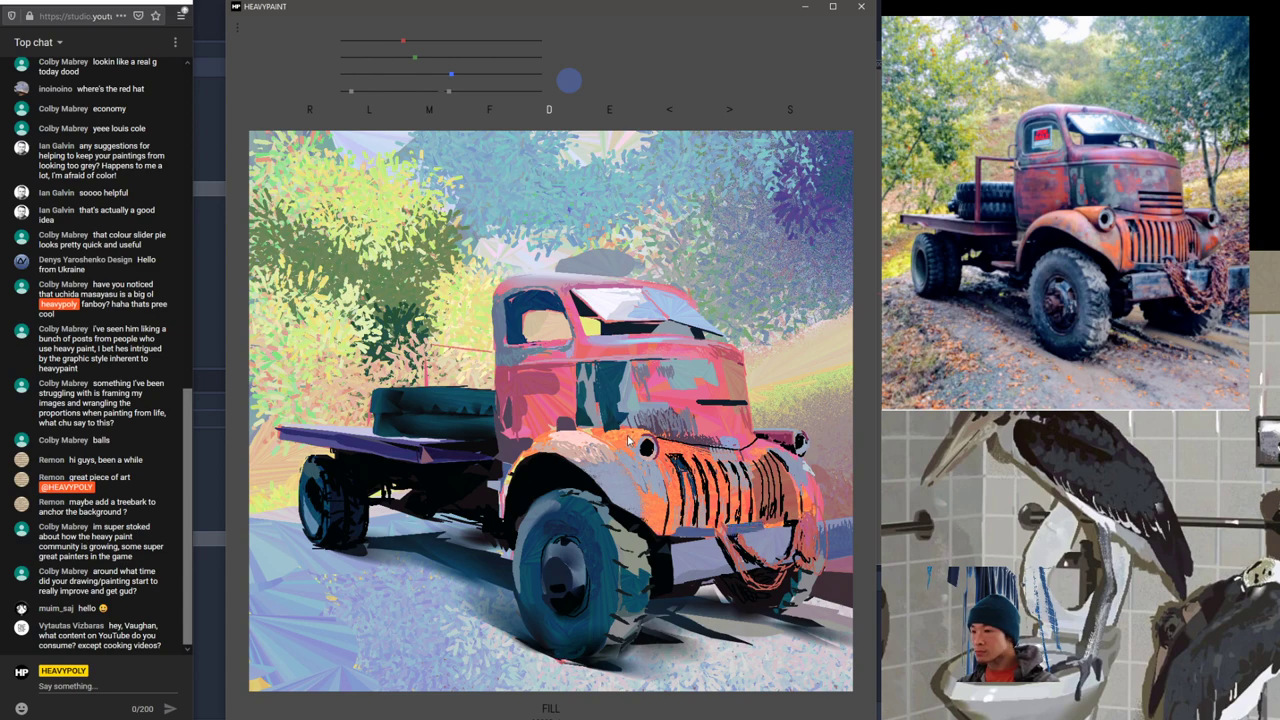
alt+click(793, 476)
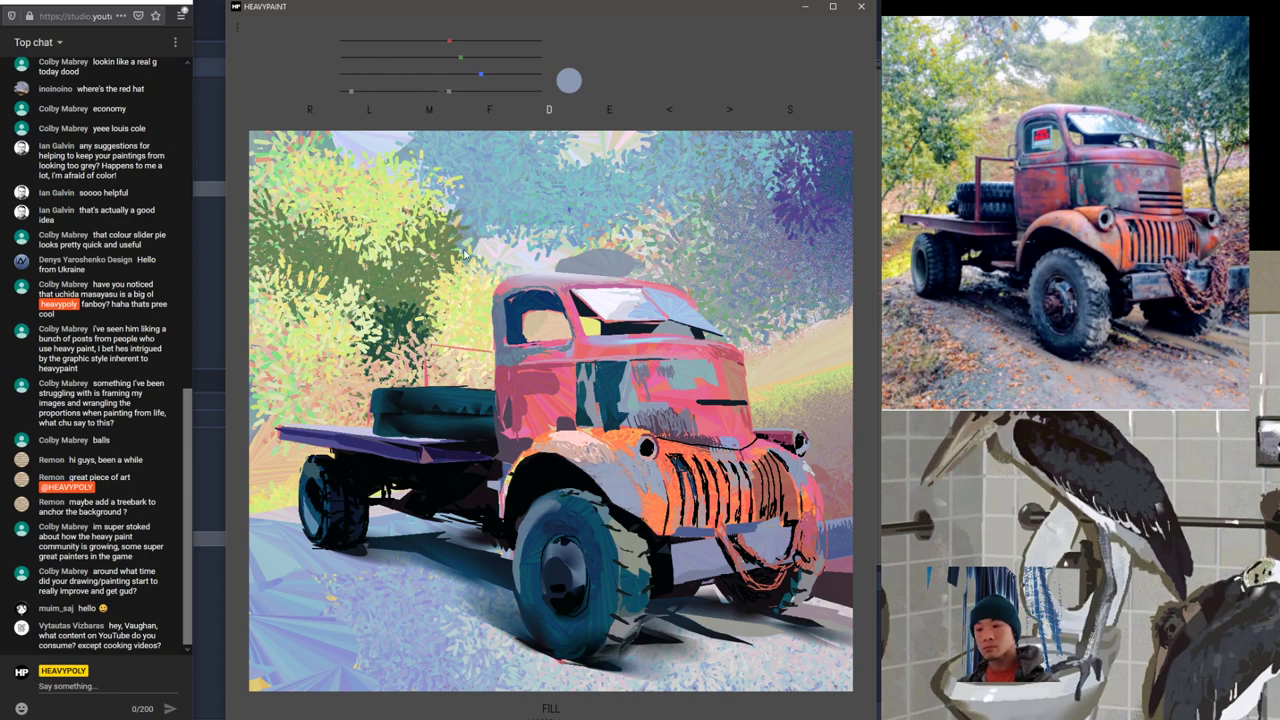
right_click(689, 420)
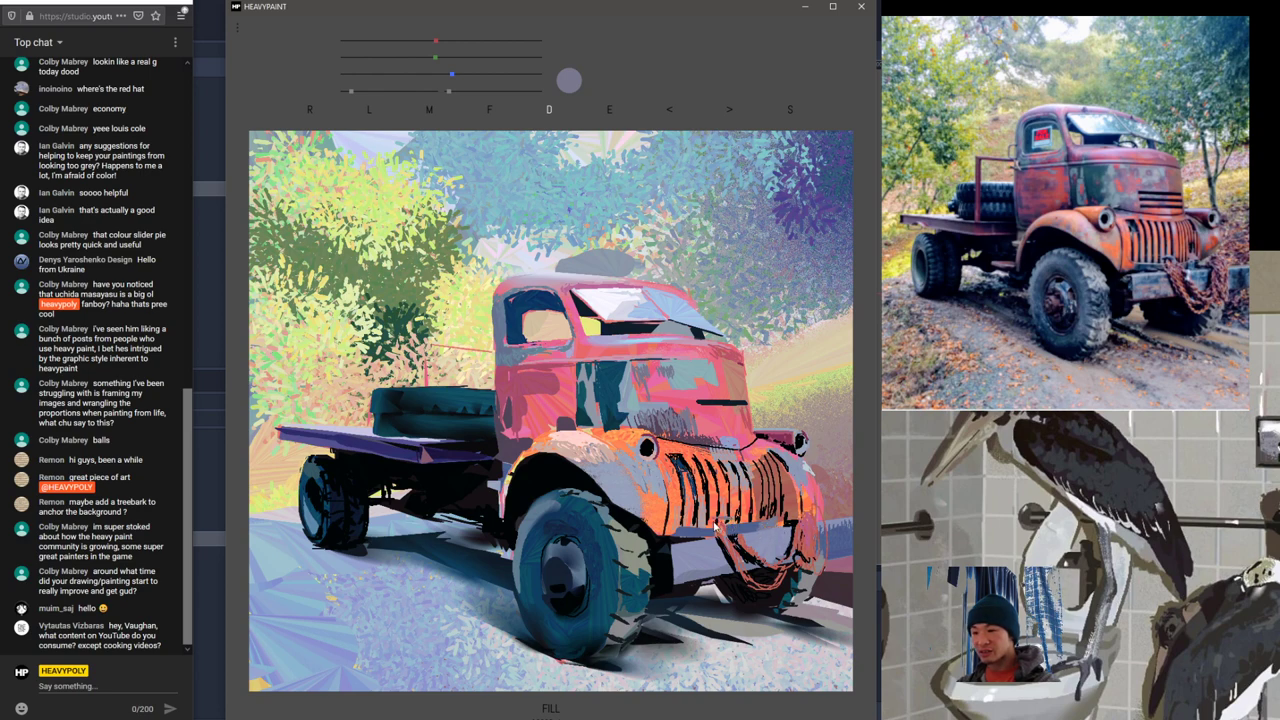
right_click(660, 541)
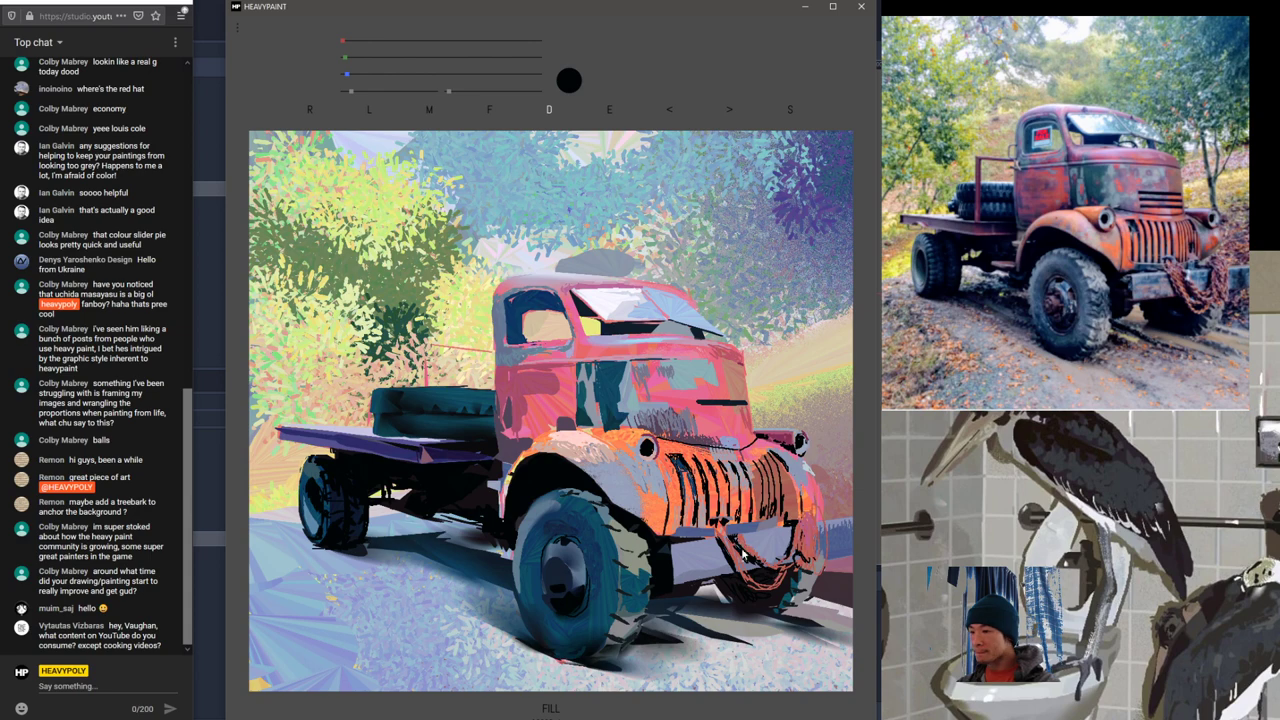
alt+click(735, 529)
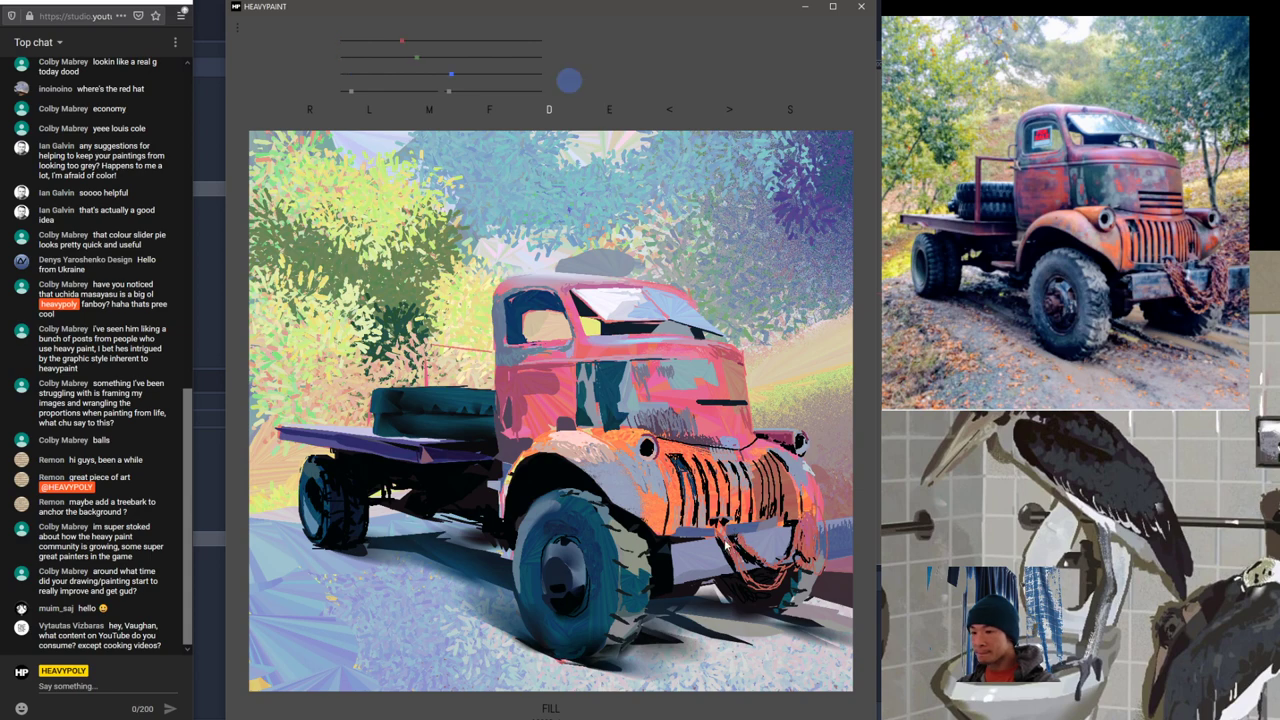
Step: Paint black link details along the chain hanging from the bumper with the Rake brush
key(space)
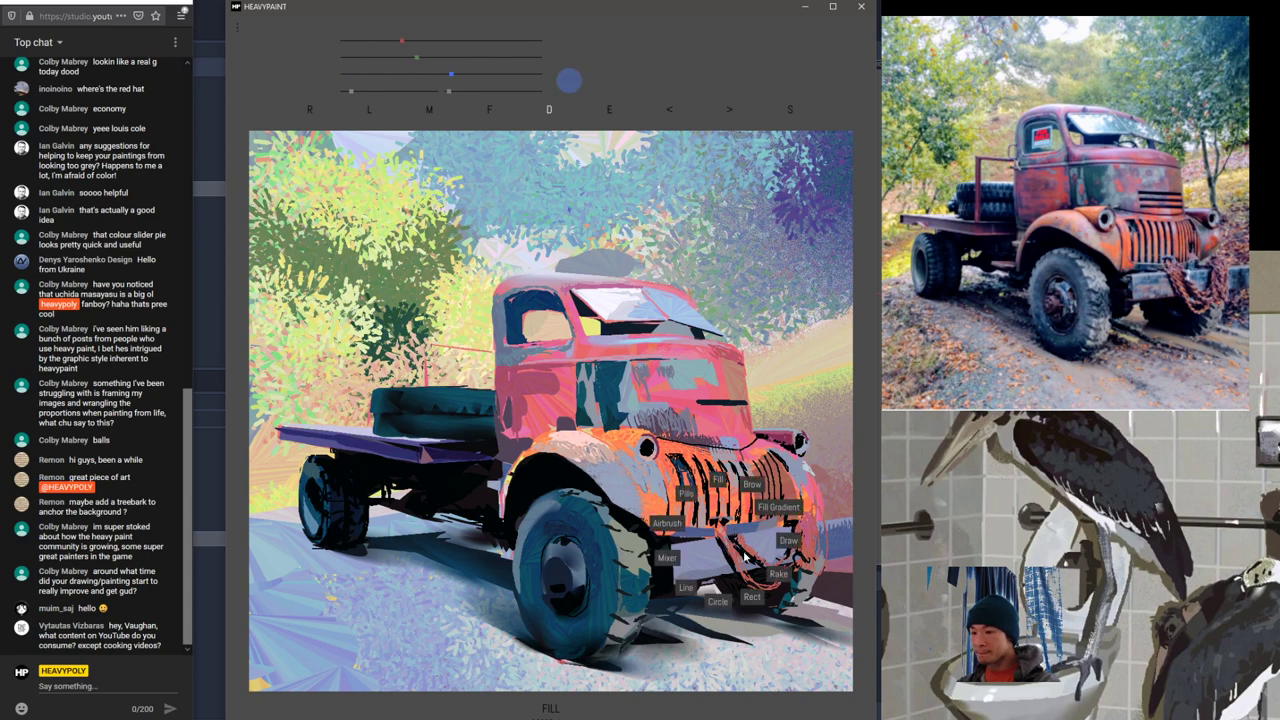
click(742, 557)
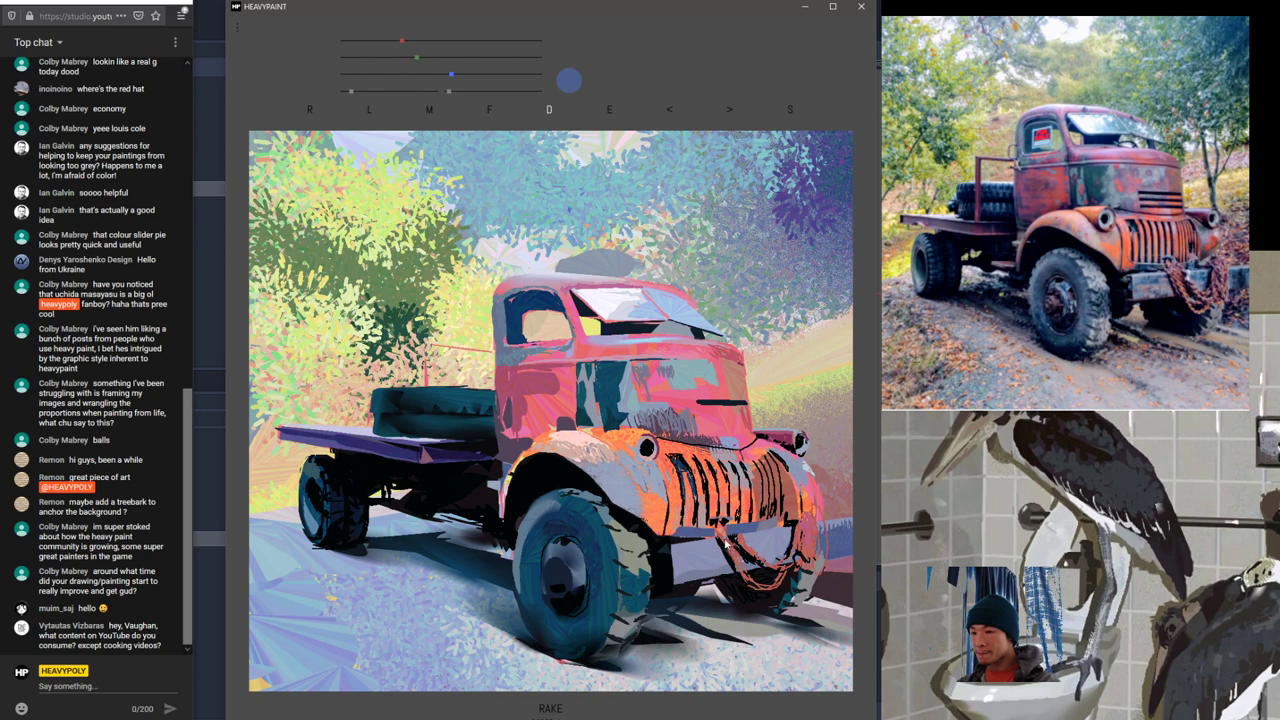
right_click(726, 544)
key(space)
alt+click(735, 571)
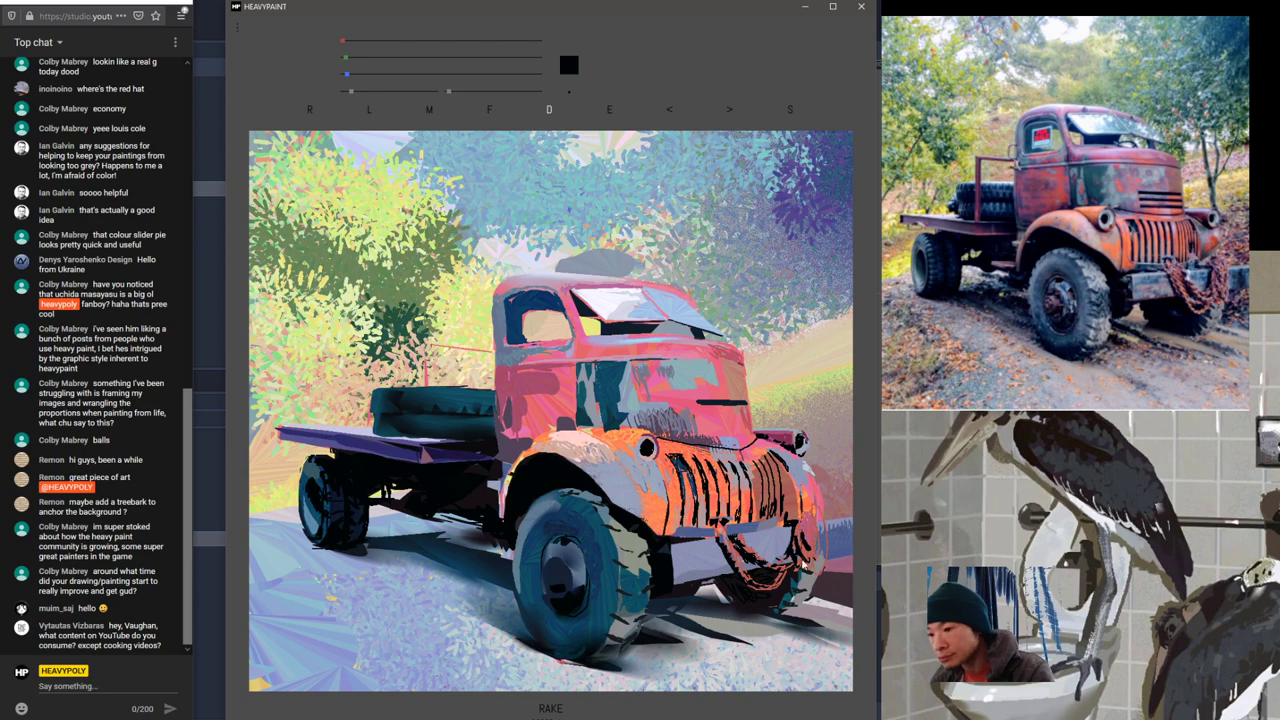
Step: Detail the chain coil and adjoining bumper end with Rake strokes in sampled pink, red, black, blue and lavender
right_click(806, 533)
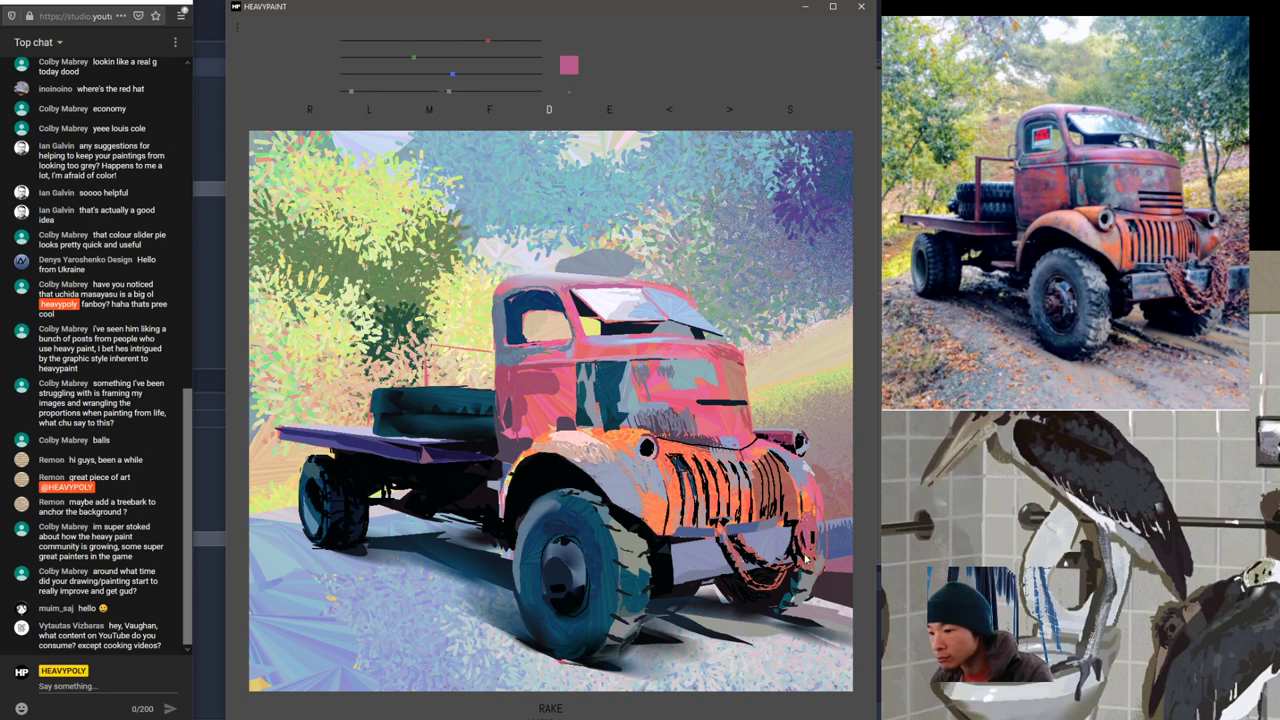
alt+click(806, 555)
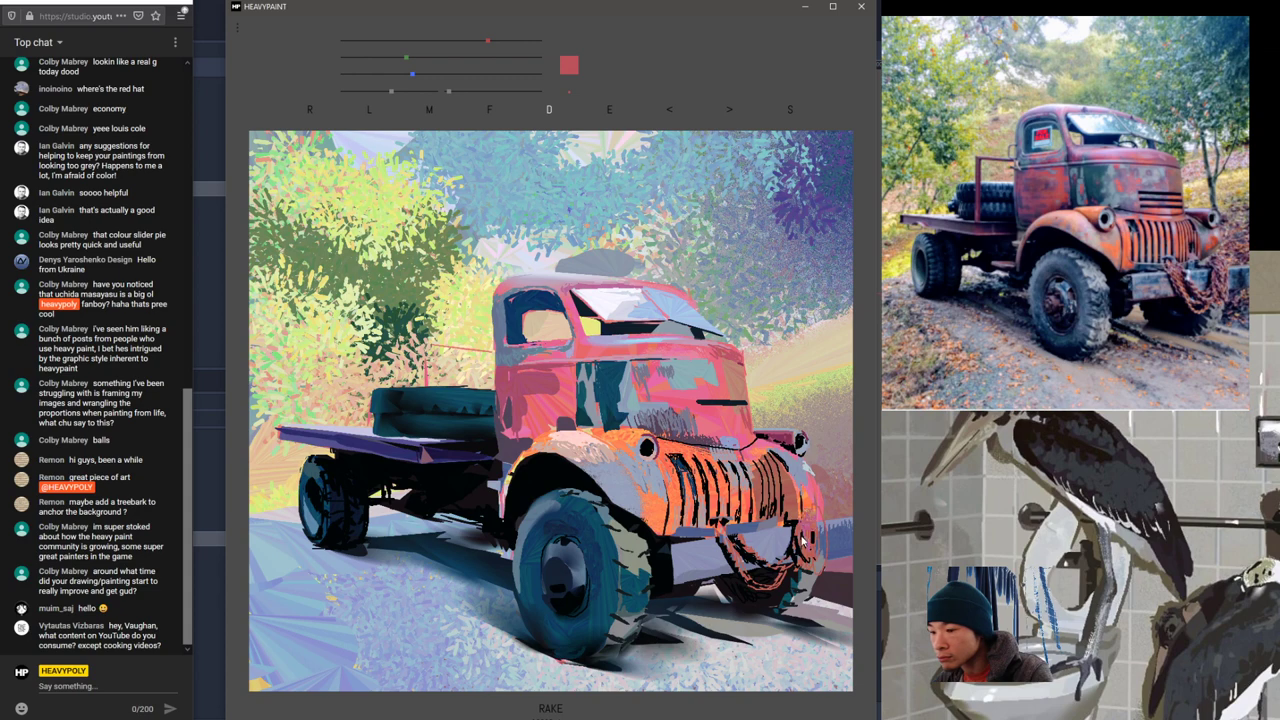
alt+click(806, 527)
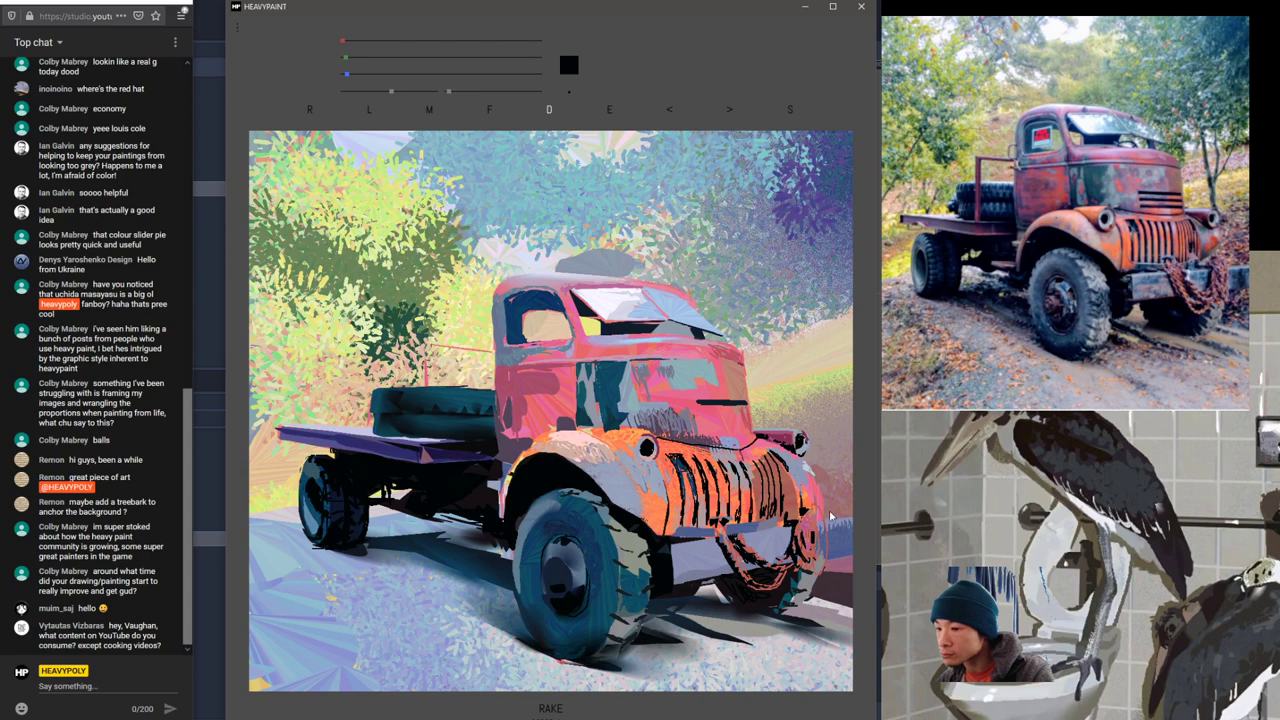
alt+click(835, 543)
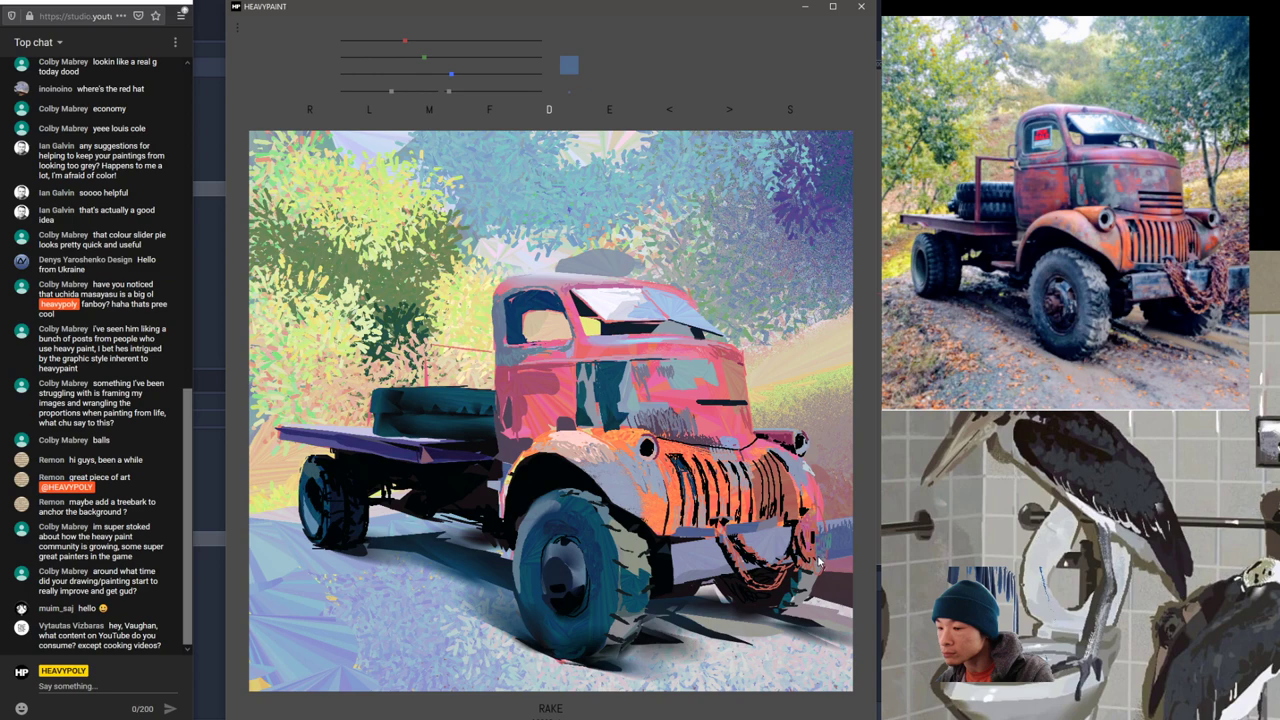
right_click(827, 535)
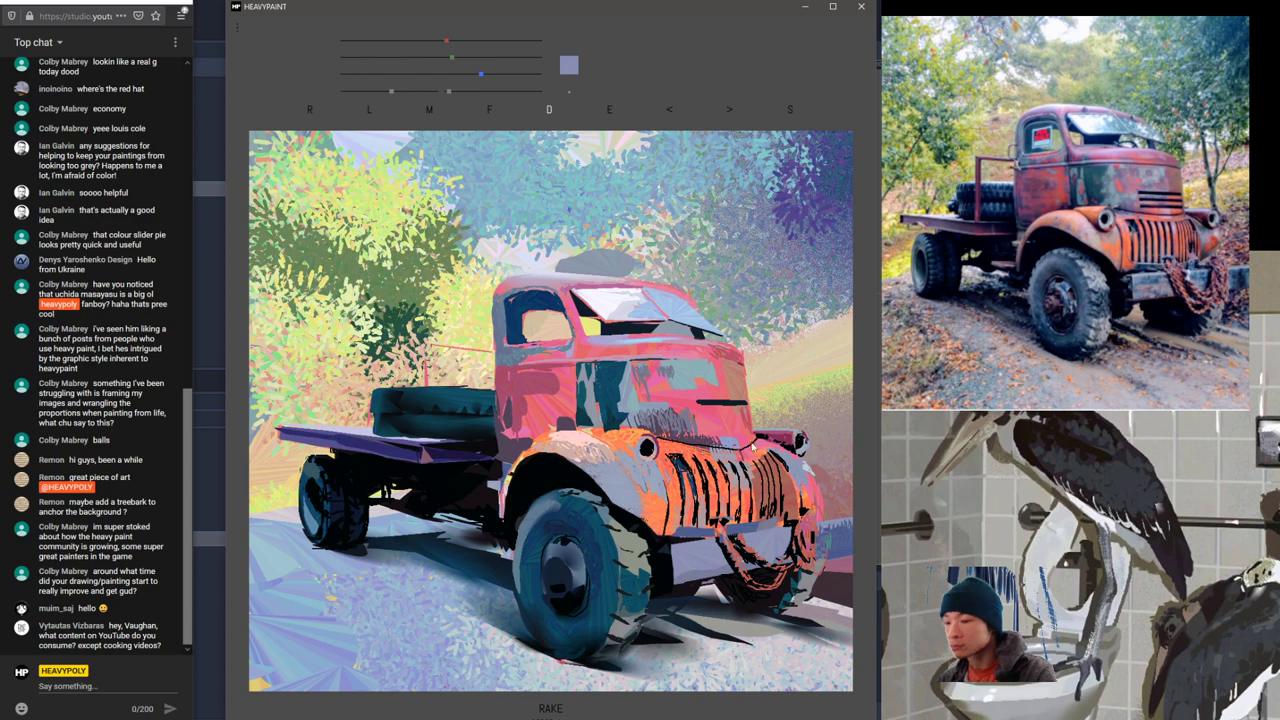
right_click(824, 506)
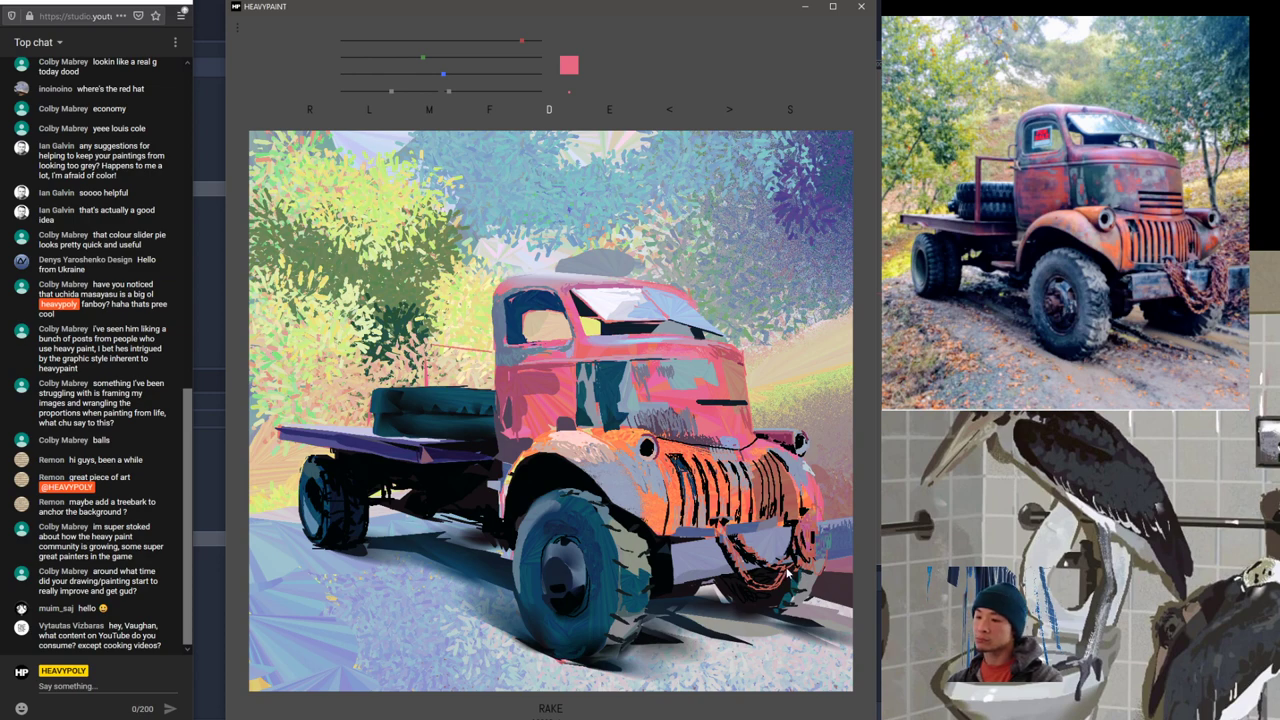
Step: Paint rusty marks along the flatbed's side edge with Rake strokes in sampled dark blue, purple, adjusted dark red and mauve
right_click(463, 453)
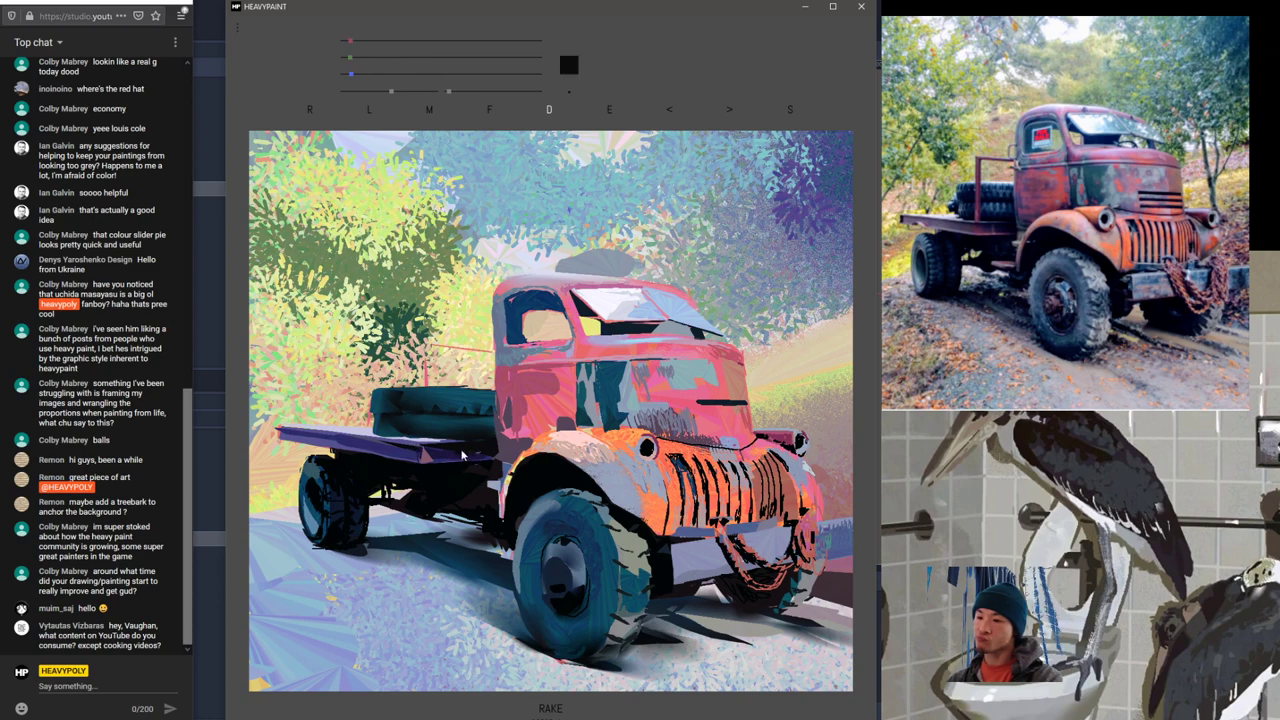
right_click(407, 451)
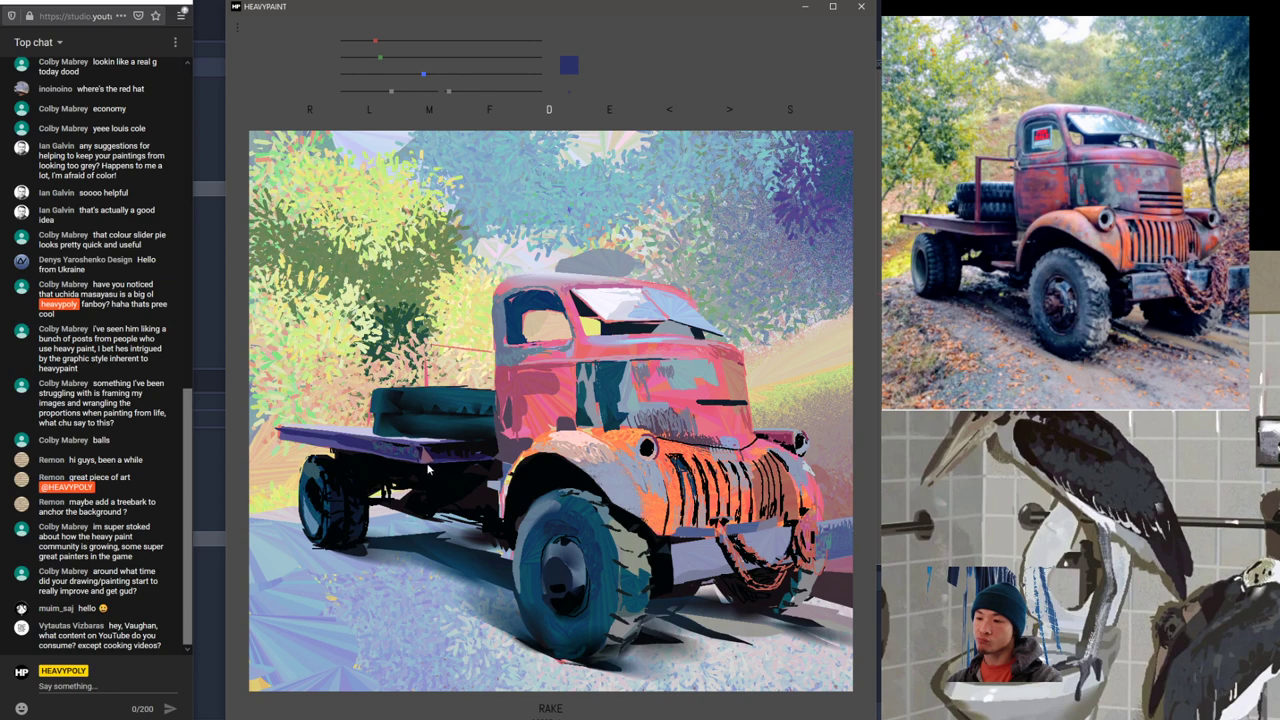
right_click(427, 459)
key(space)
drag(398, 441, 368, 455)
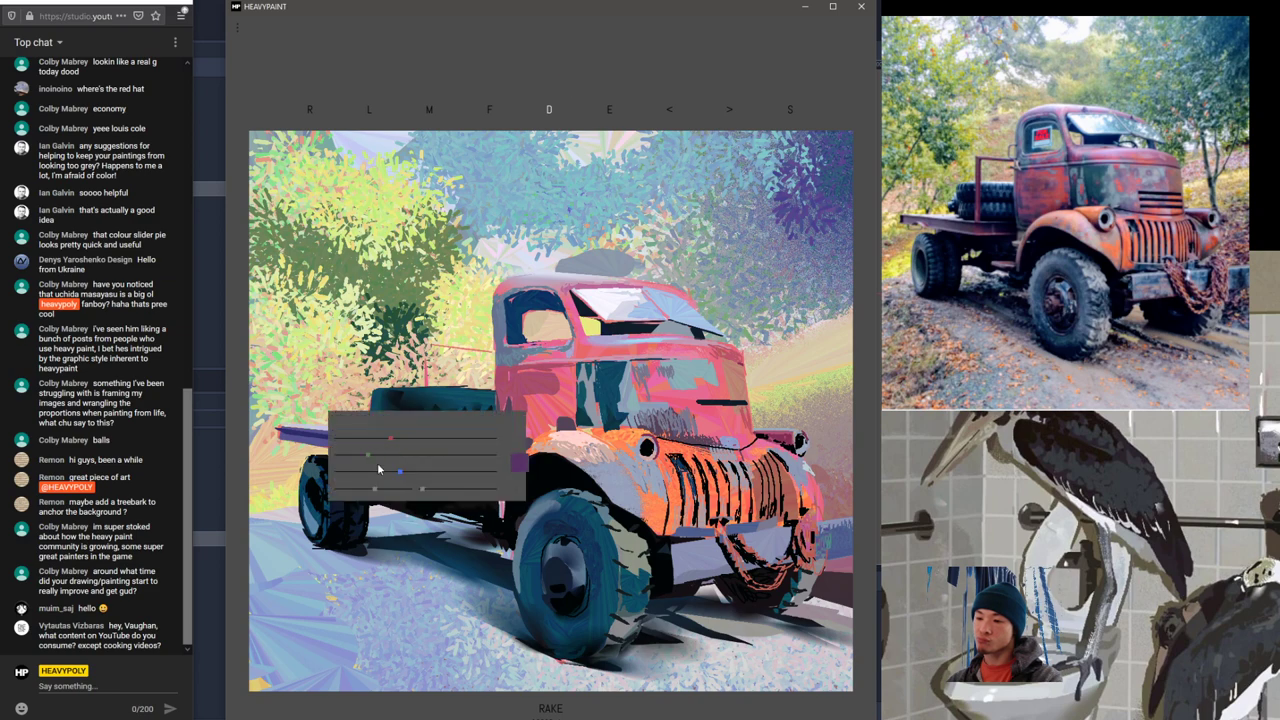
key(space)
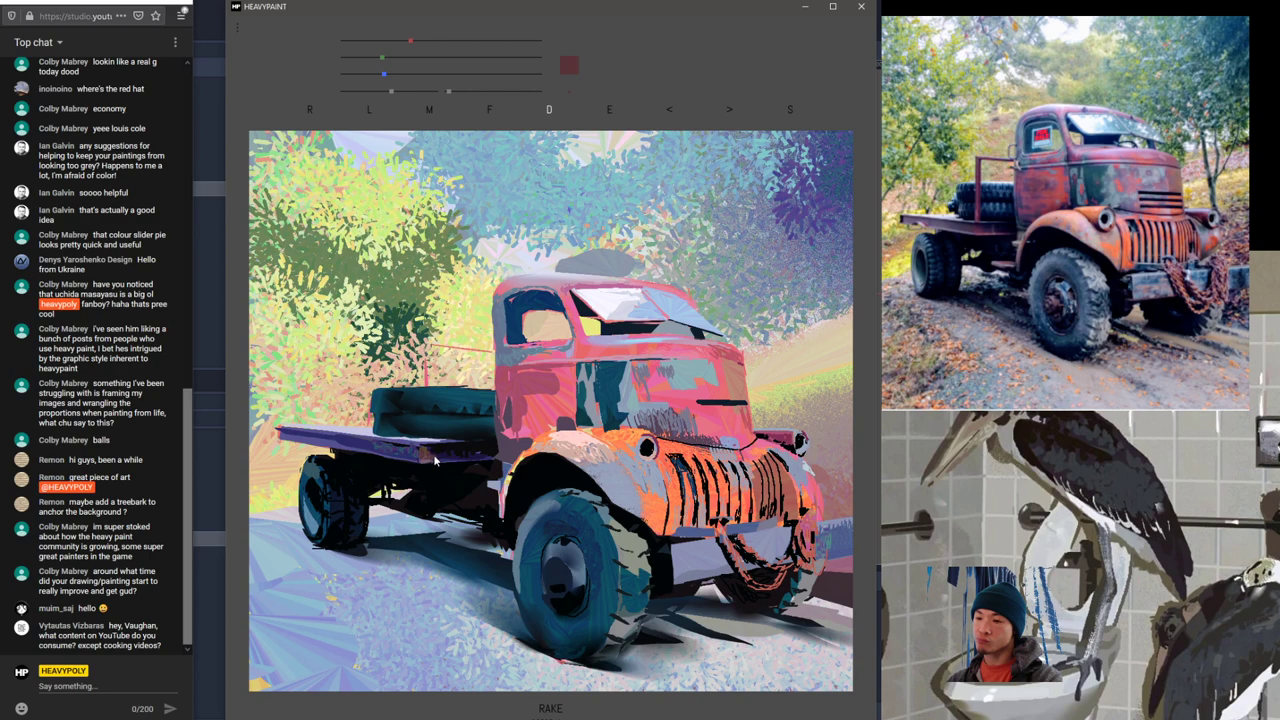
right_click(426, 461)
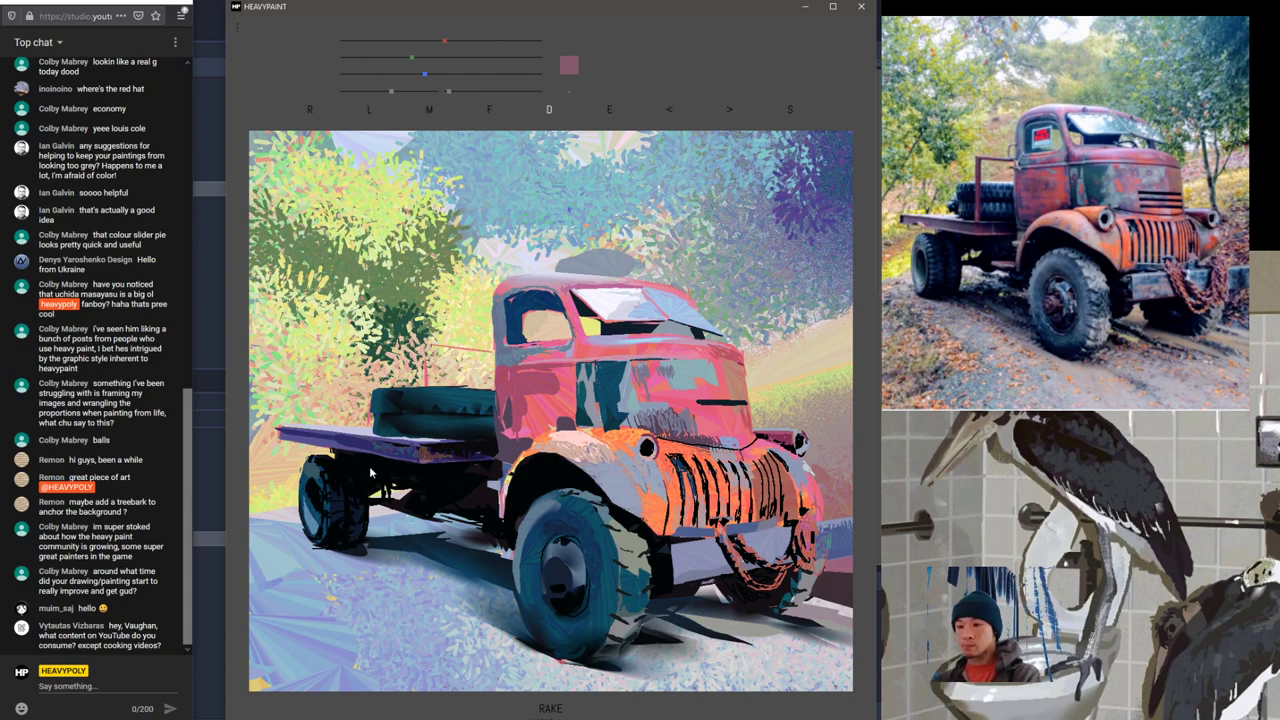
Step: Roughen the rear half of the flatbed's edge with Rake strokes in sampled violet, dark blue and pale lavender
right_click(327, 449)
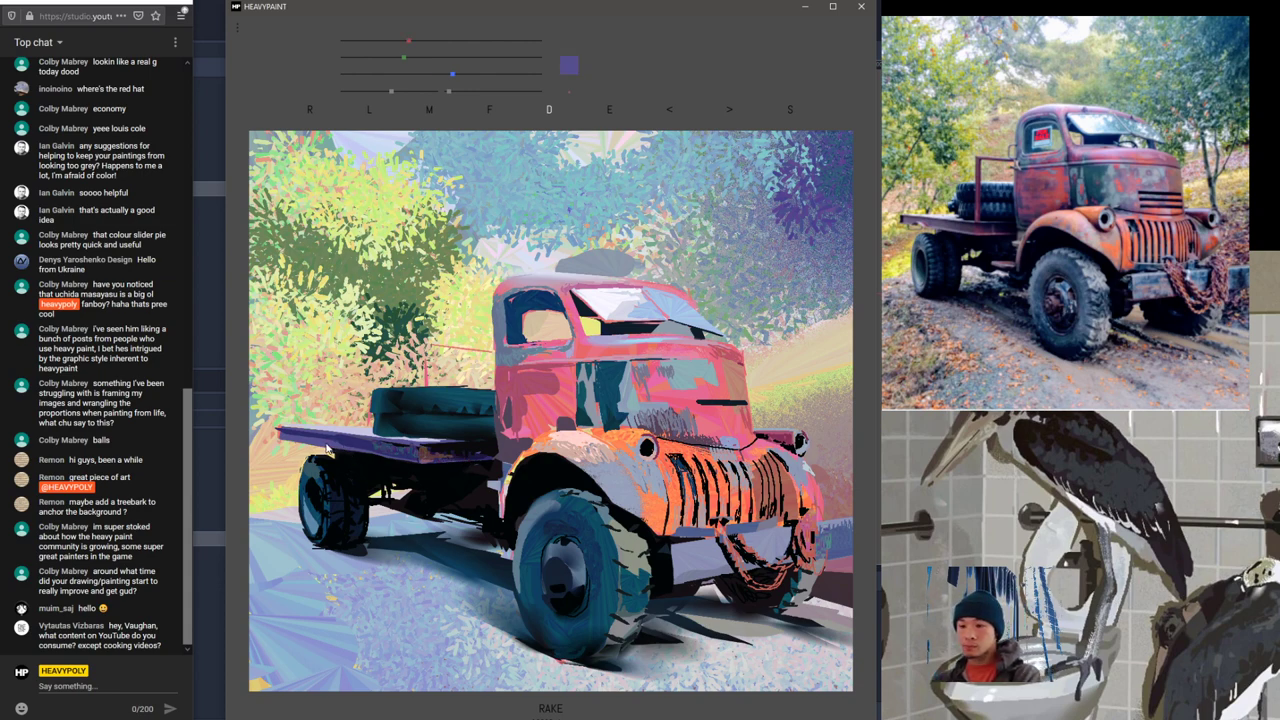
right_click(357, 450)
right_click(290, 440)
right_click(358, 451)
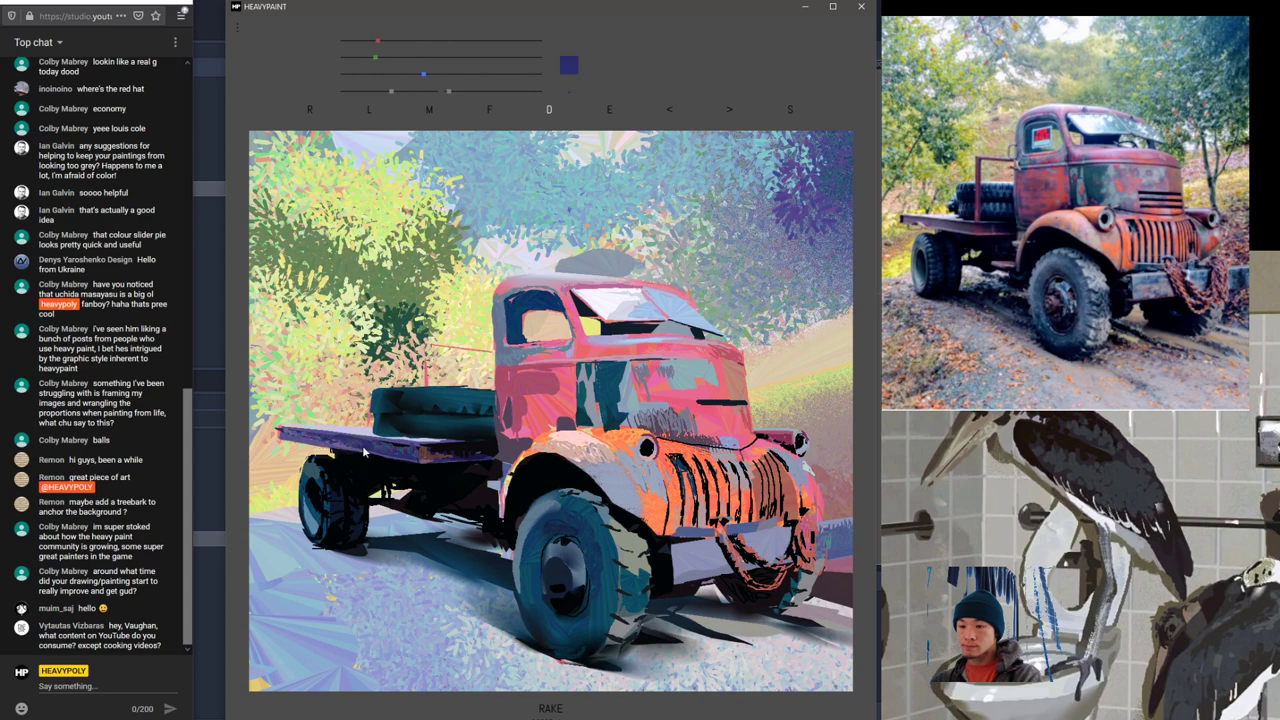
right_click(355, 437)
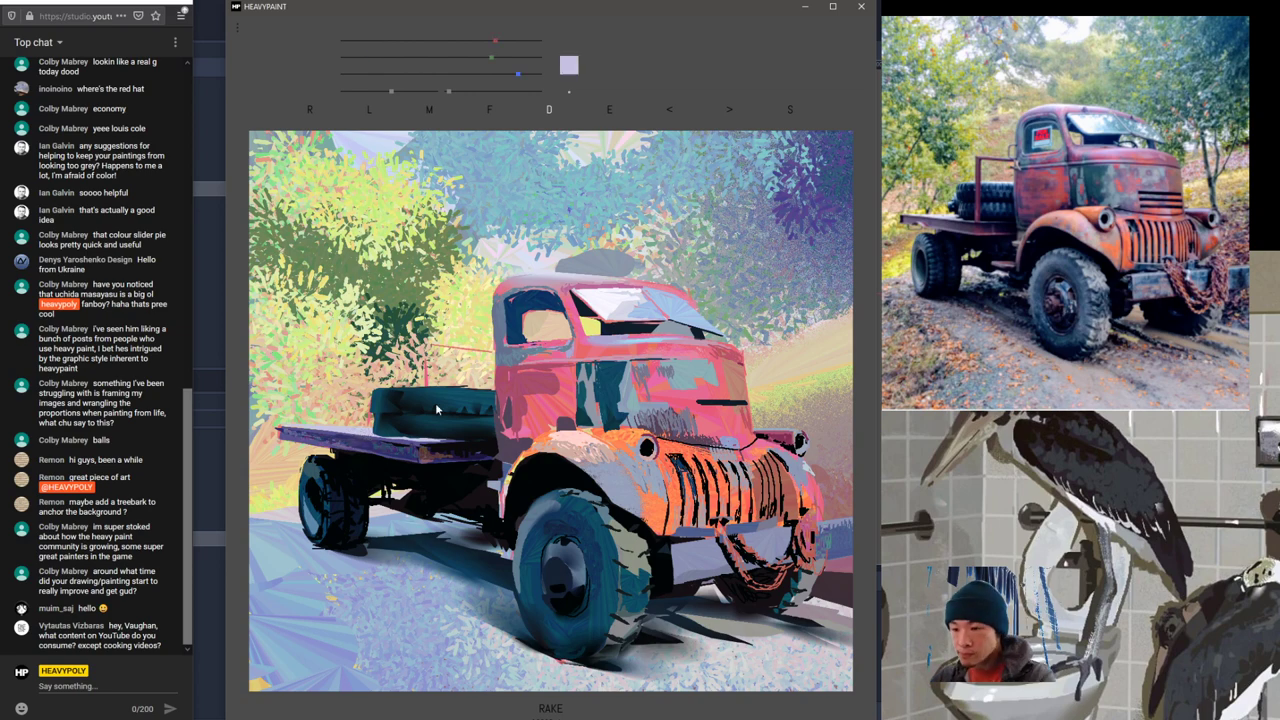
Step: Paint black tread blocks on the spare tyres stacked on the flatbed, and refine them in sampled dark teal
right_click(517, 470)
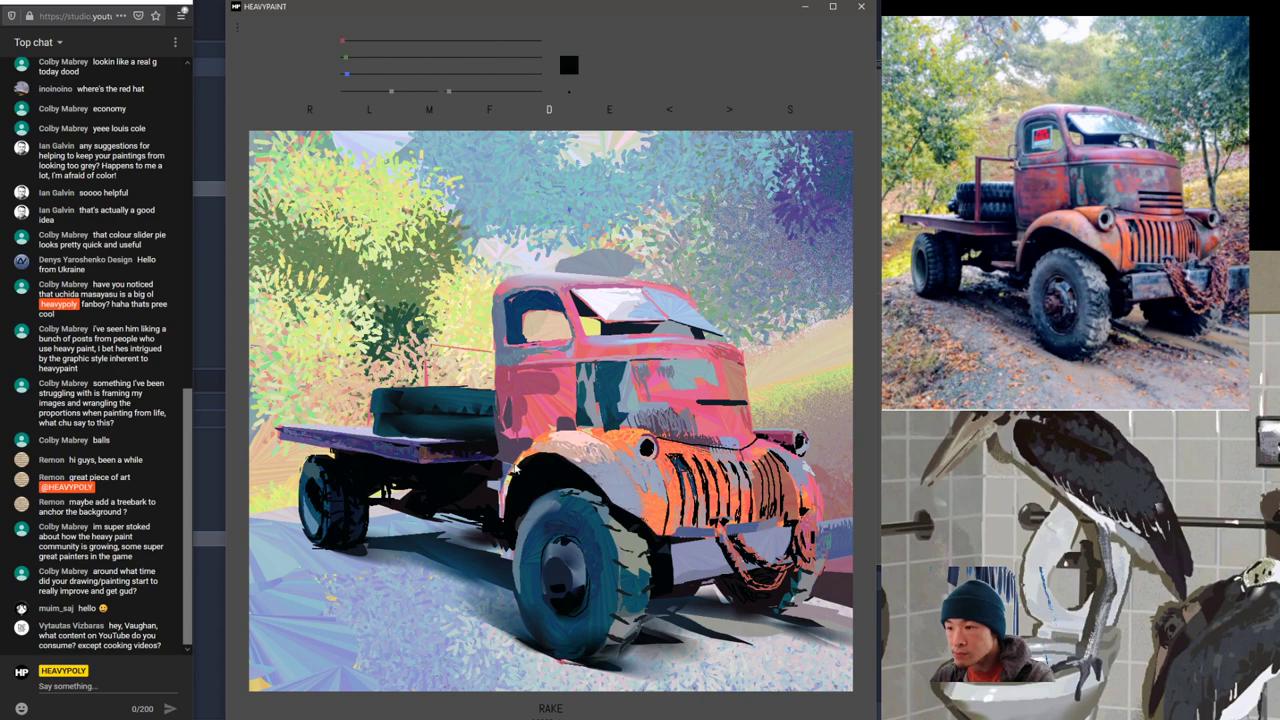
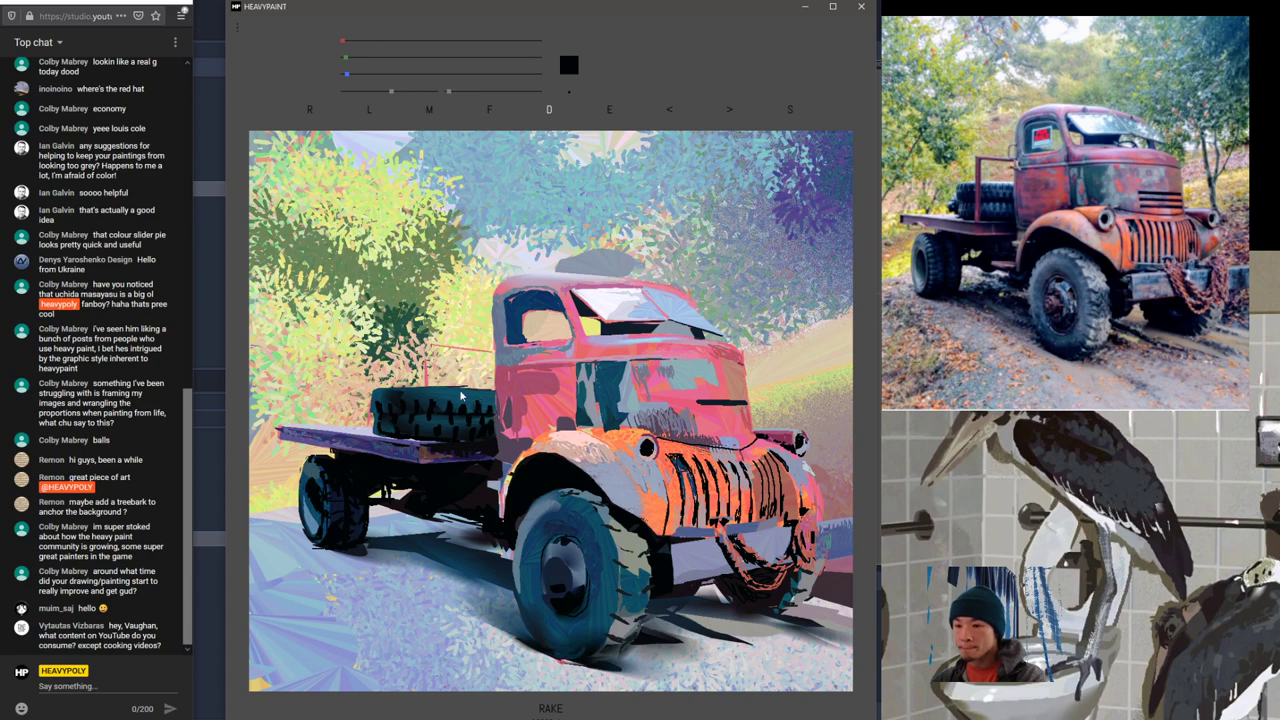
alt+click(429, 436)
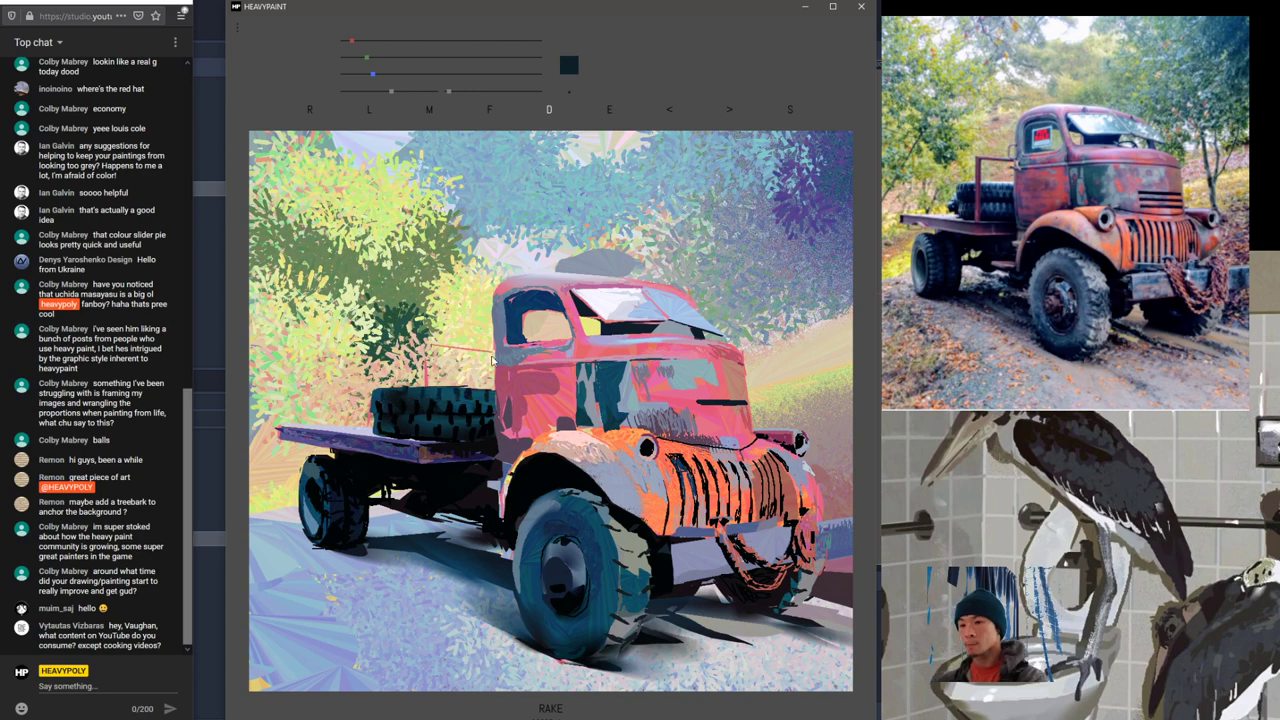
Step: Paint the rack's upright post and rail behind the cab with the Rake brush in a darkened cab red
right_click(518, 392)
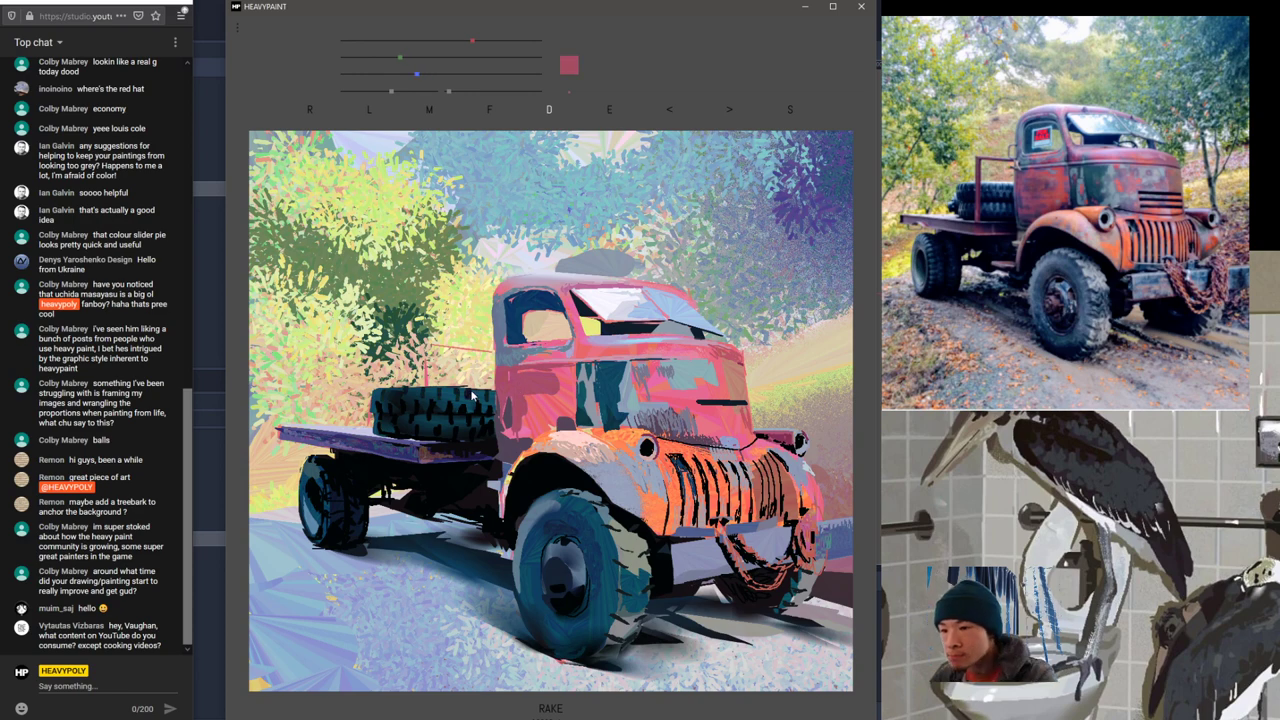
key(space)
drag(470, 377, 454, 376)
key(space)
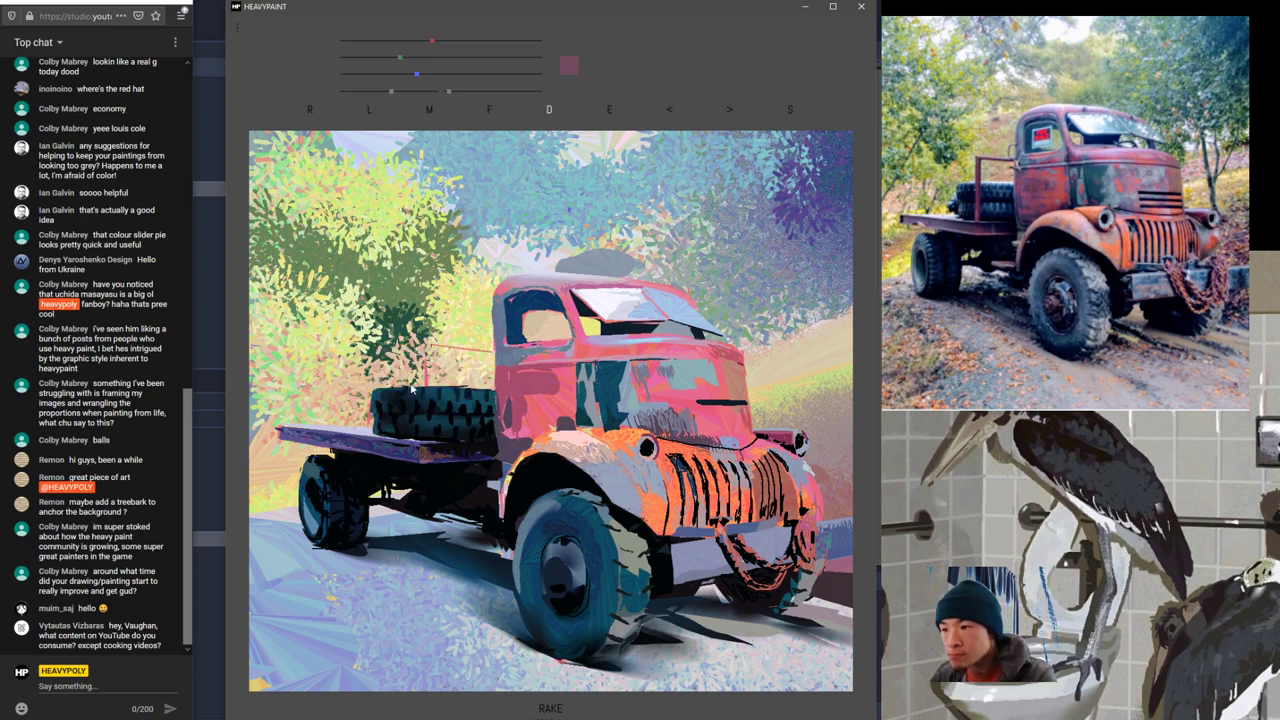
drag(418, 446, 418, 355)
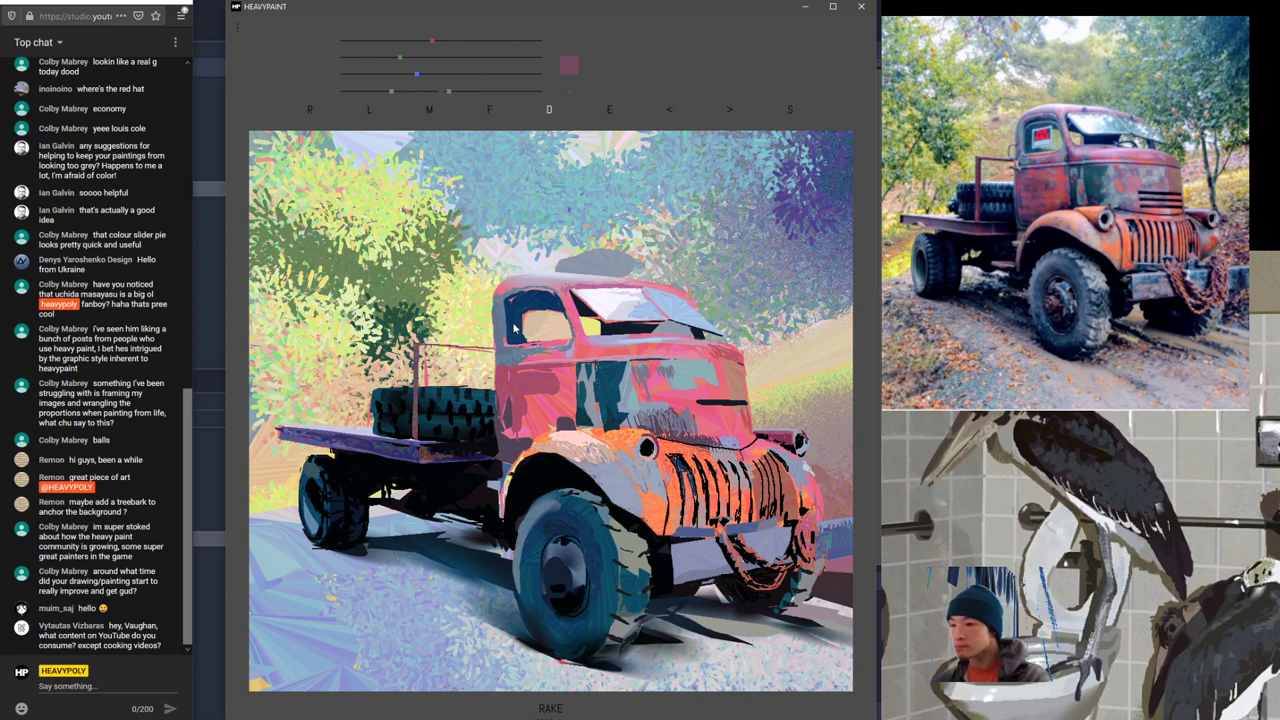
Step: Clean up the edges of the rack and spare tyres with Rake strokes in sampled background cream, tan, peach and lavender
right_click(491, 358)
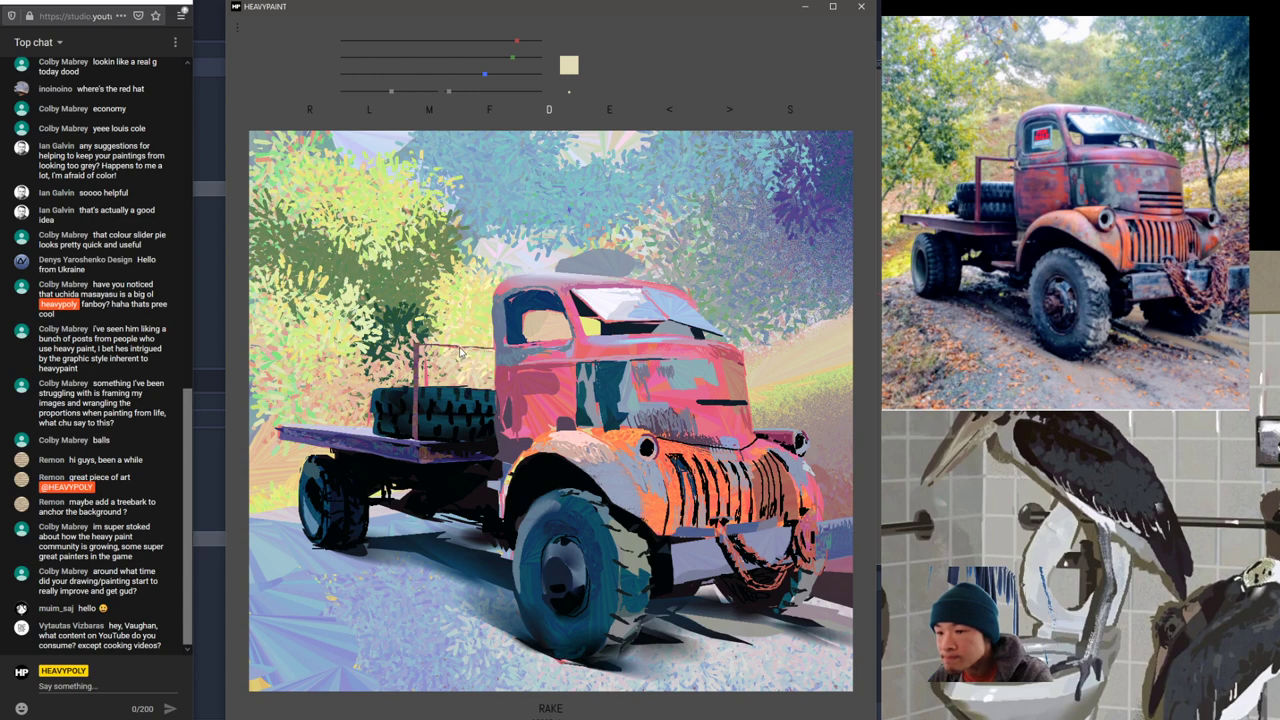
alt+click(440, 379)
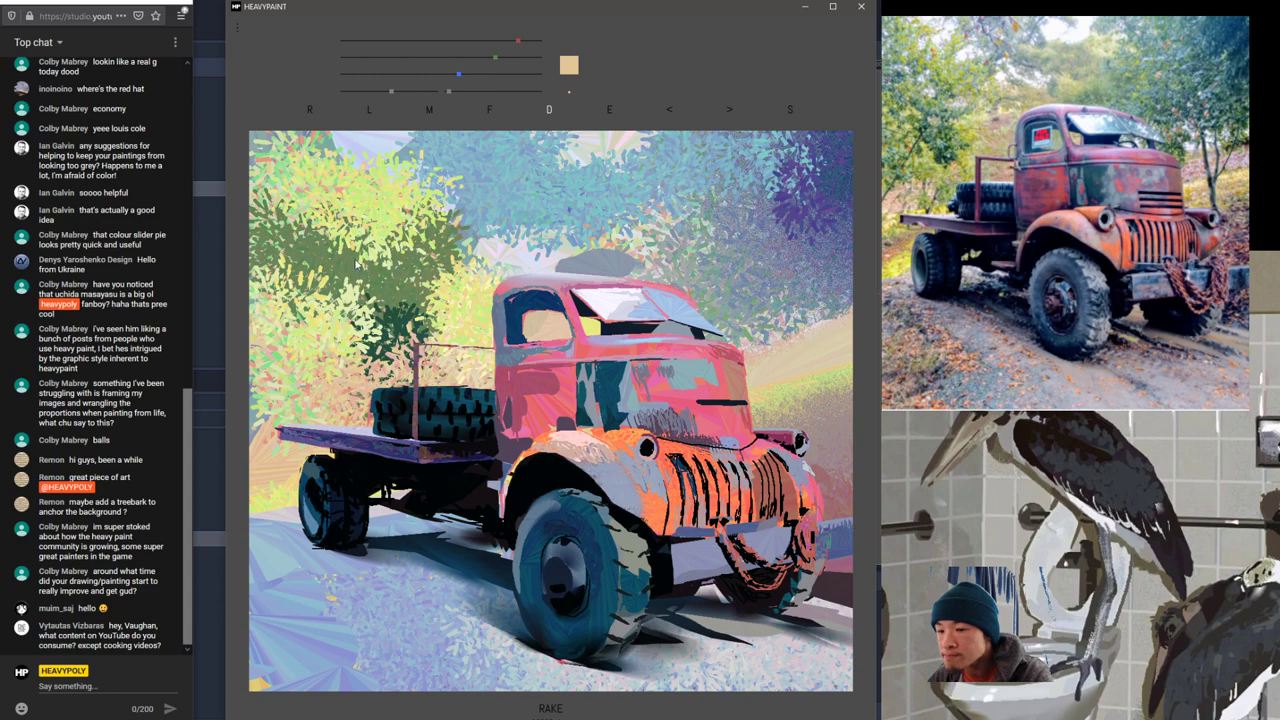
alt+click(427, 385)
alt+click(366, 426)
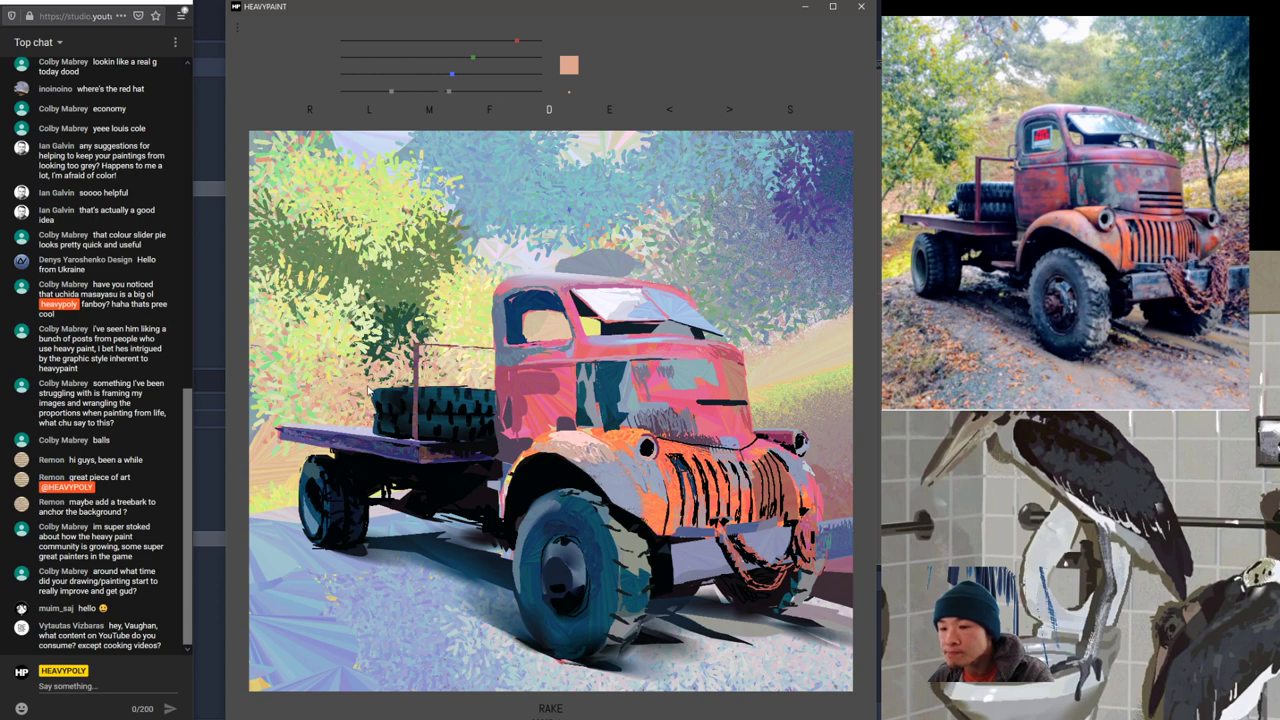
click(370, 434)
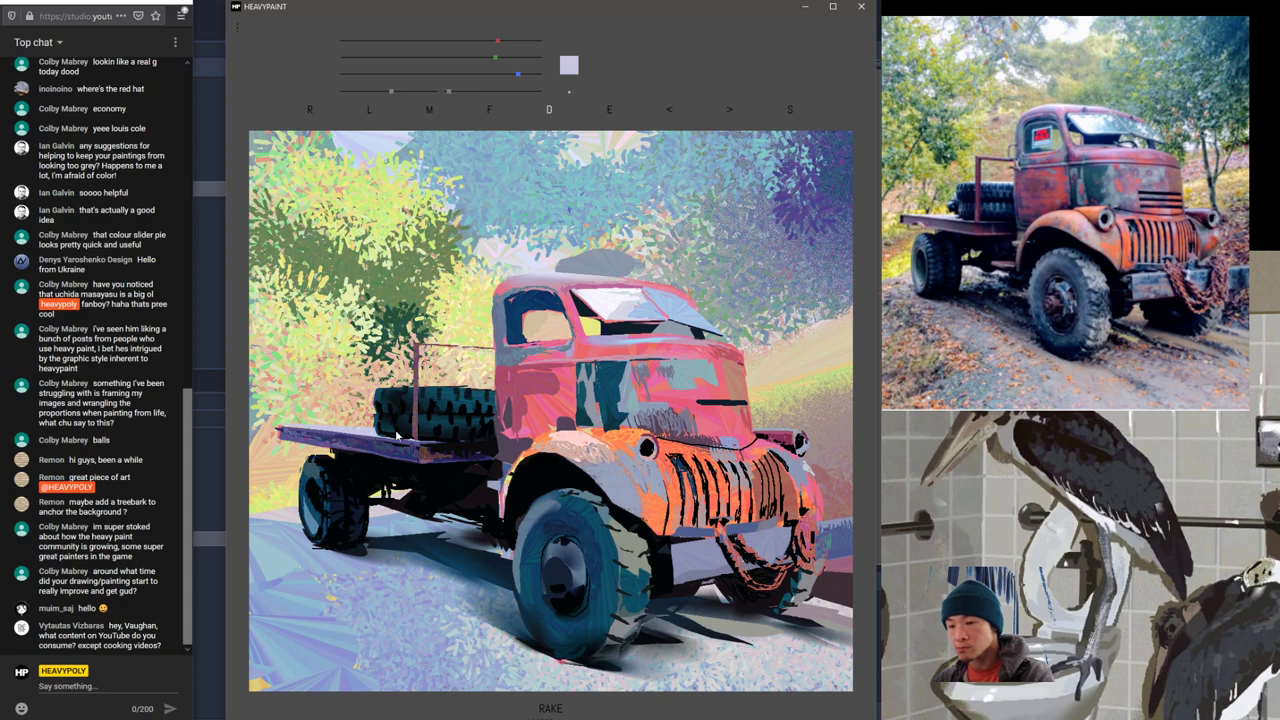
alt+click(397, 436)
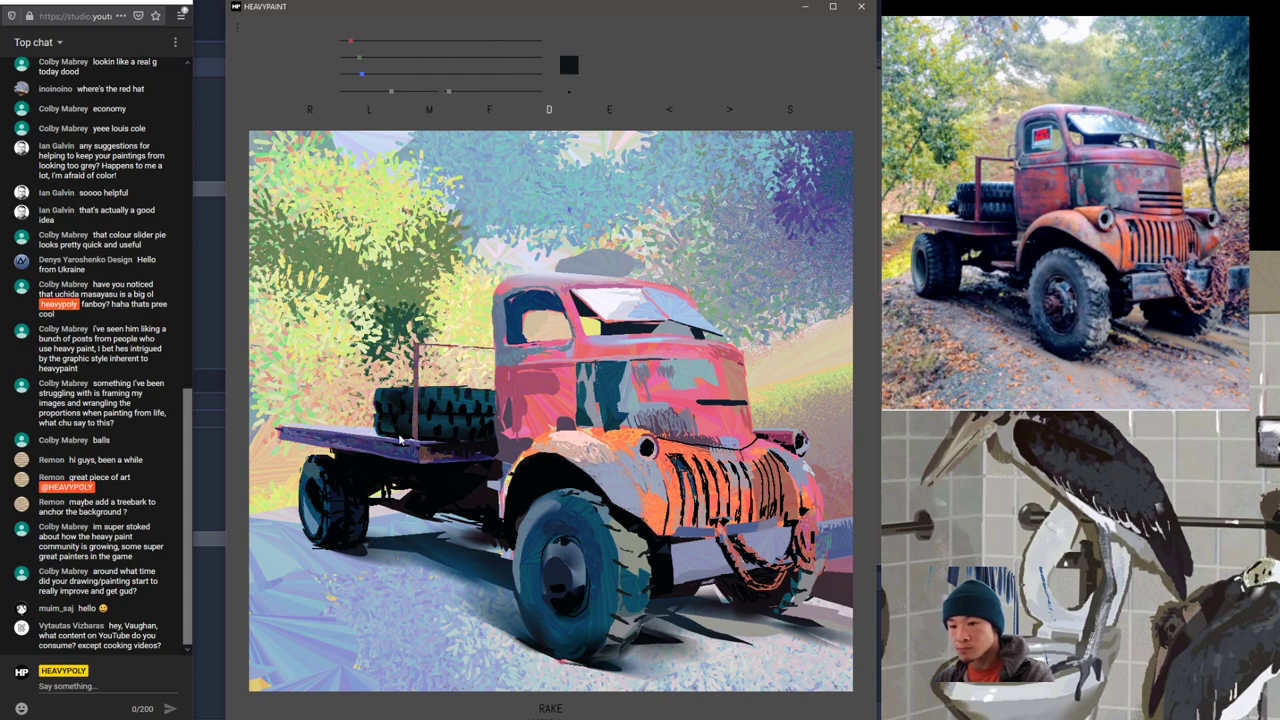
Step: Touch up the lower edge and sidewall of the spare tyres with the Rake brush in sampled black and muted blue
alt+click(380, 437)
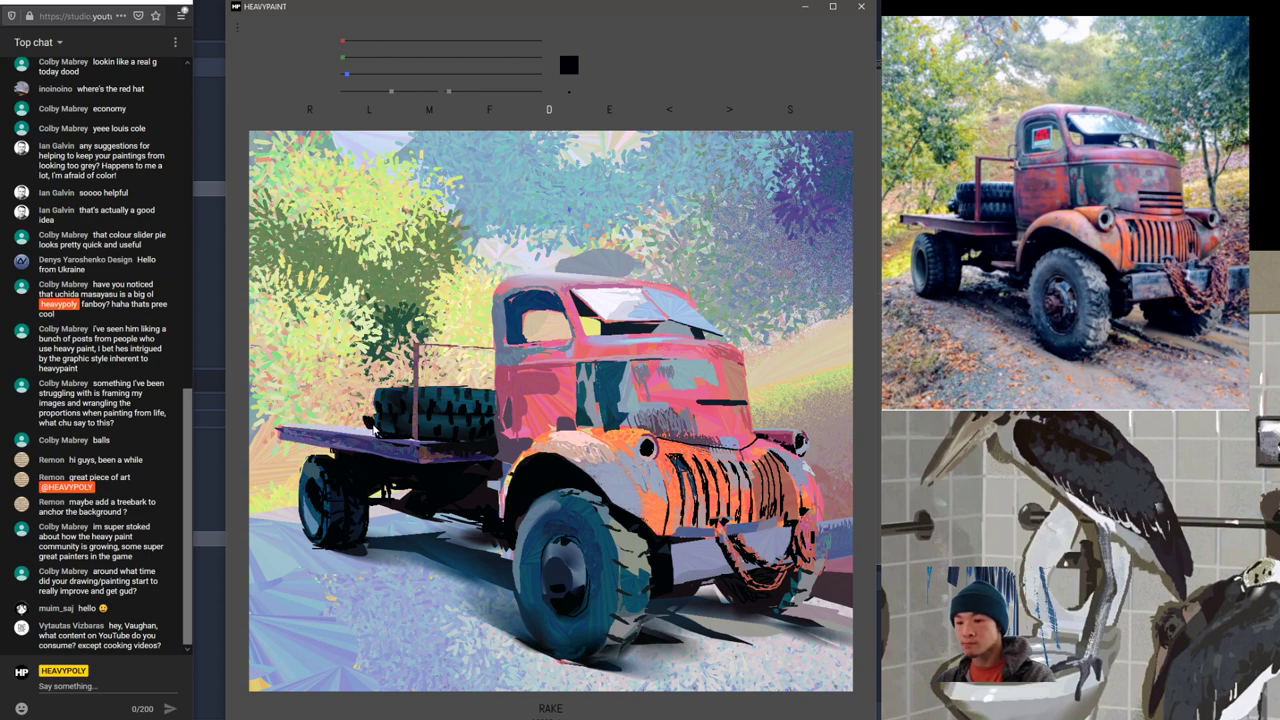
right_click(607, 480)
right_click(600, 486)
right_click(537, 521)
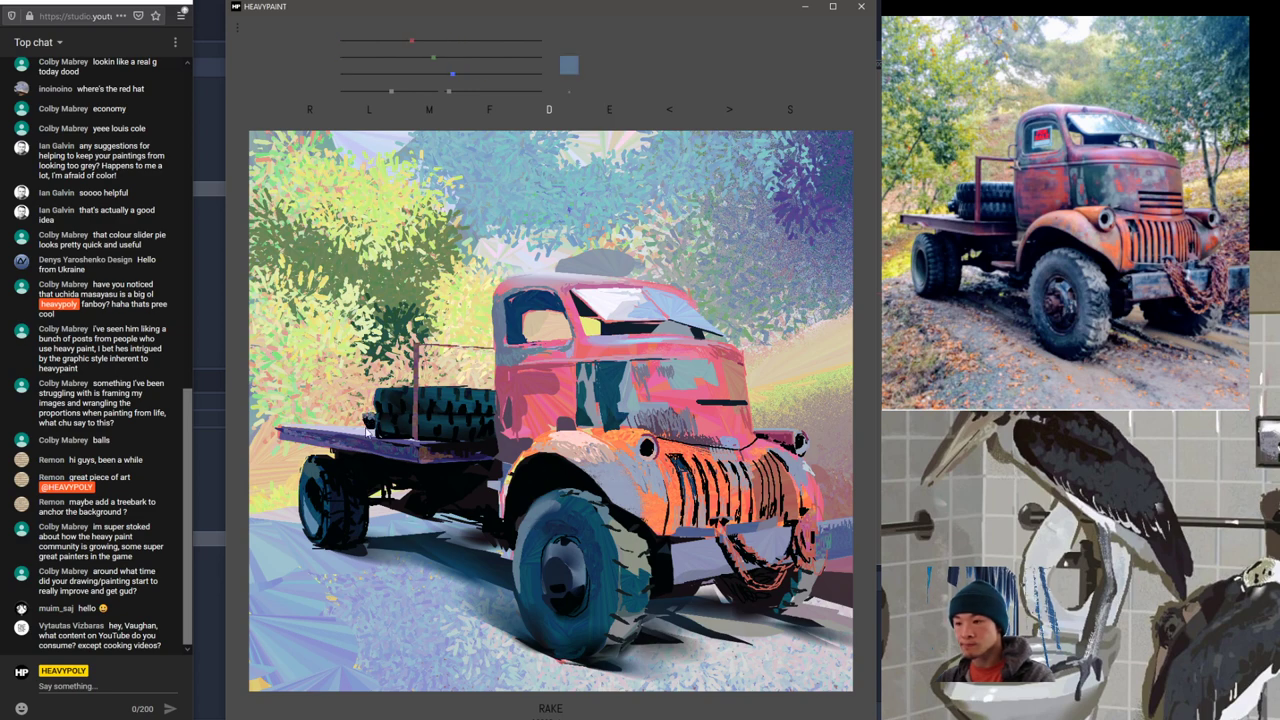
alt+click(370, 426)
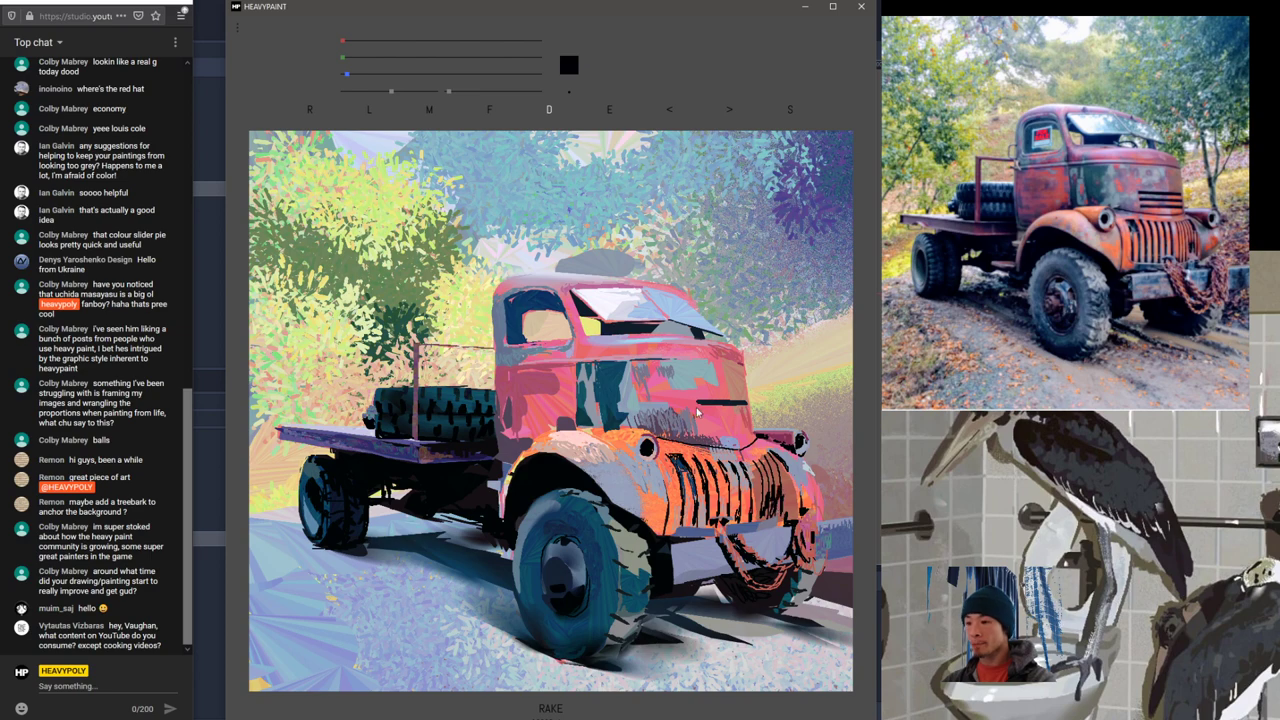
Step: Thicken the dark lines at the far end of the grille with black Rake strokes
click(791, 451)
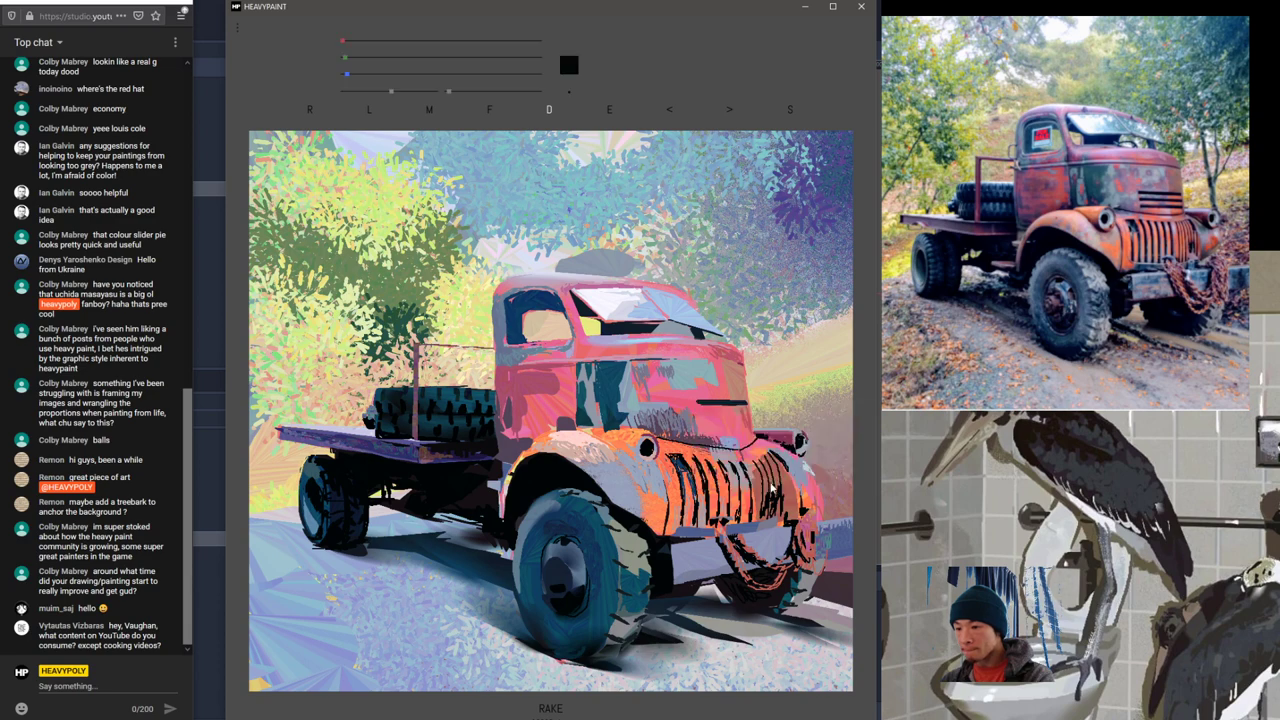
right_click(771, 487)
right_click(773, 447)
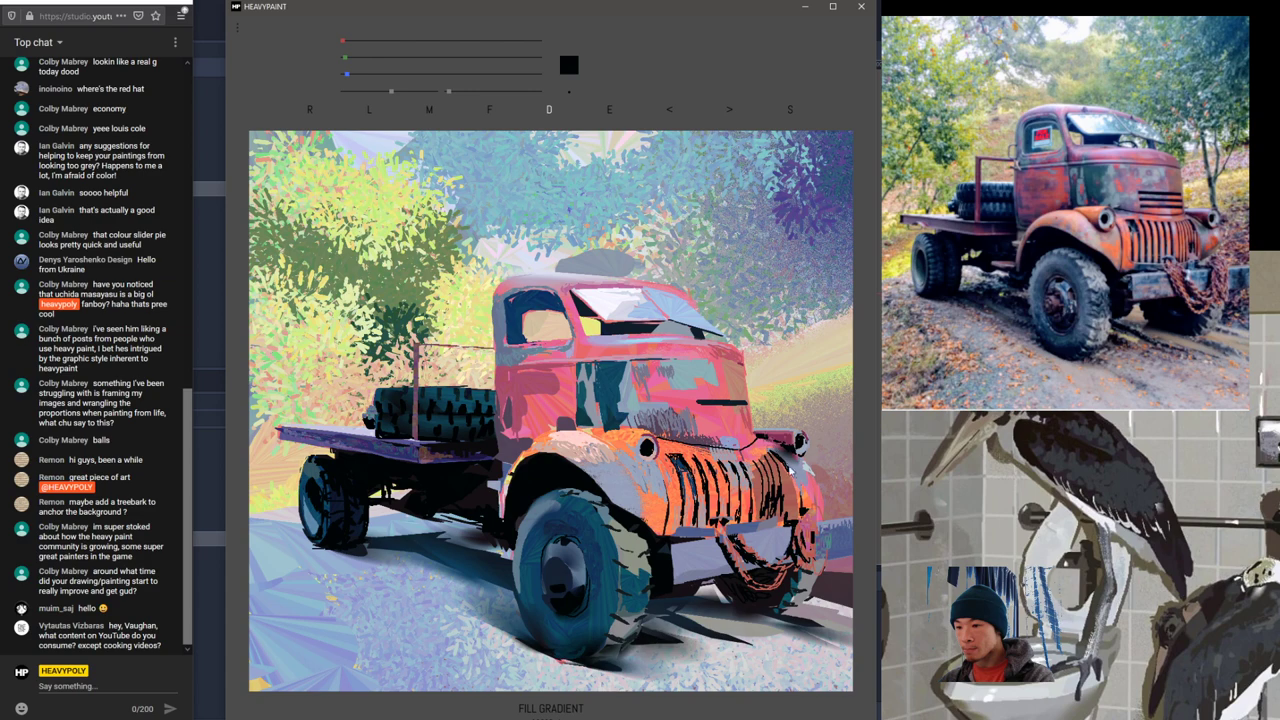
Step: Refine the cab and front end with Fill Gradient shapes in sampled lavender and black
right_click(799, 479)
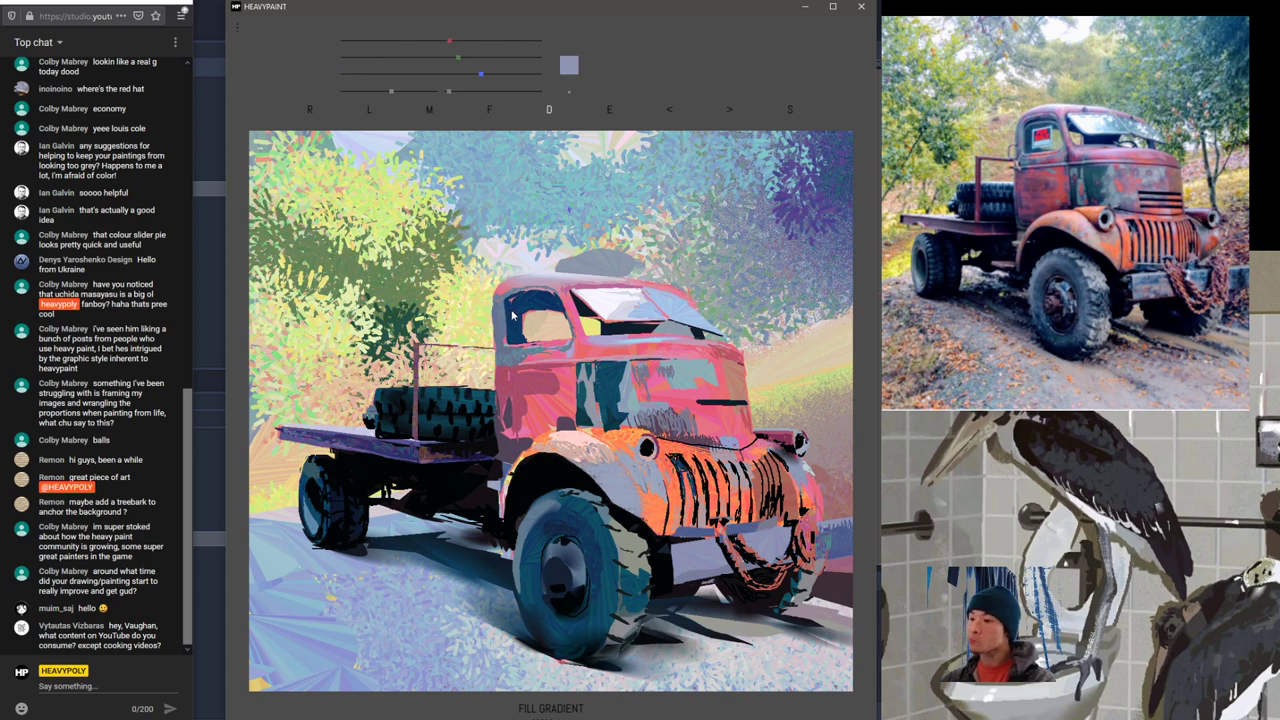
right_click(628, 485)
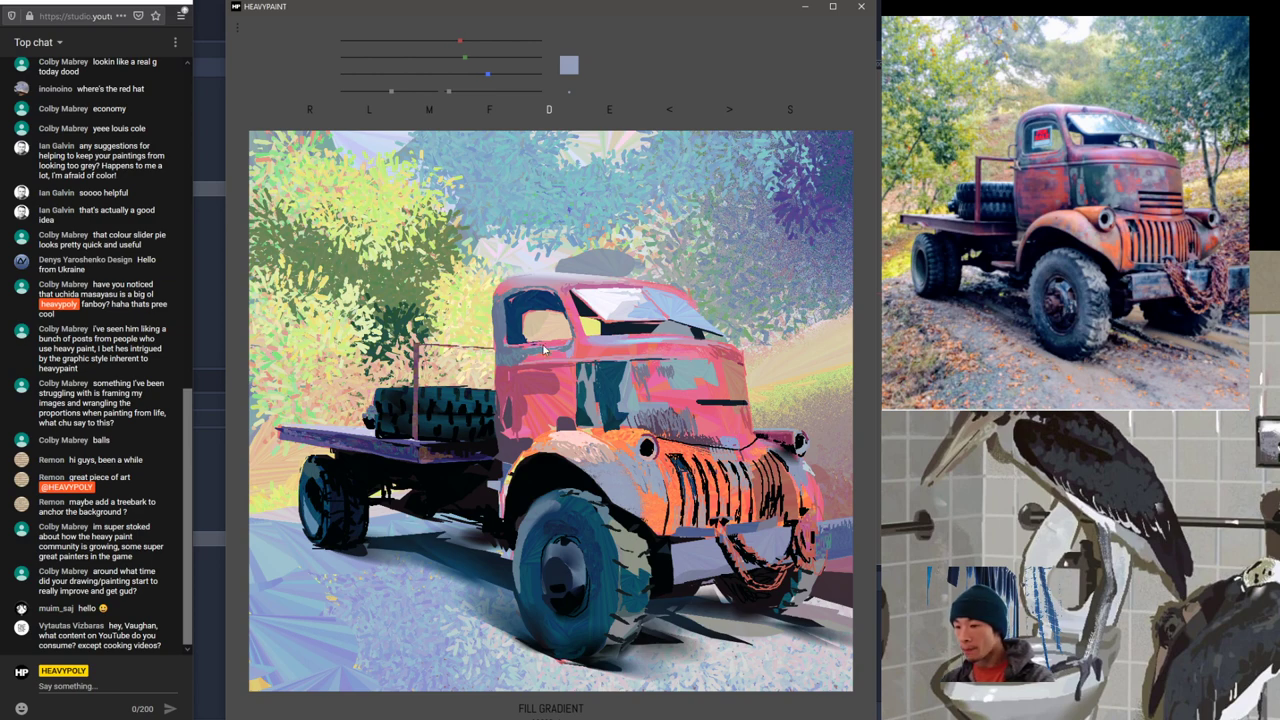
alt+click(760, 440)
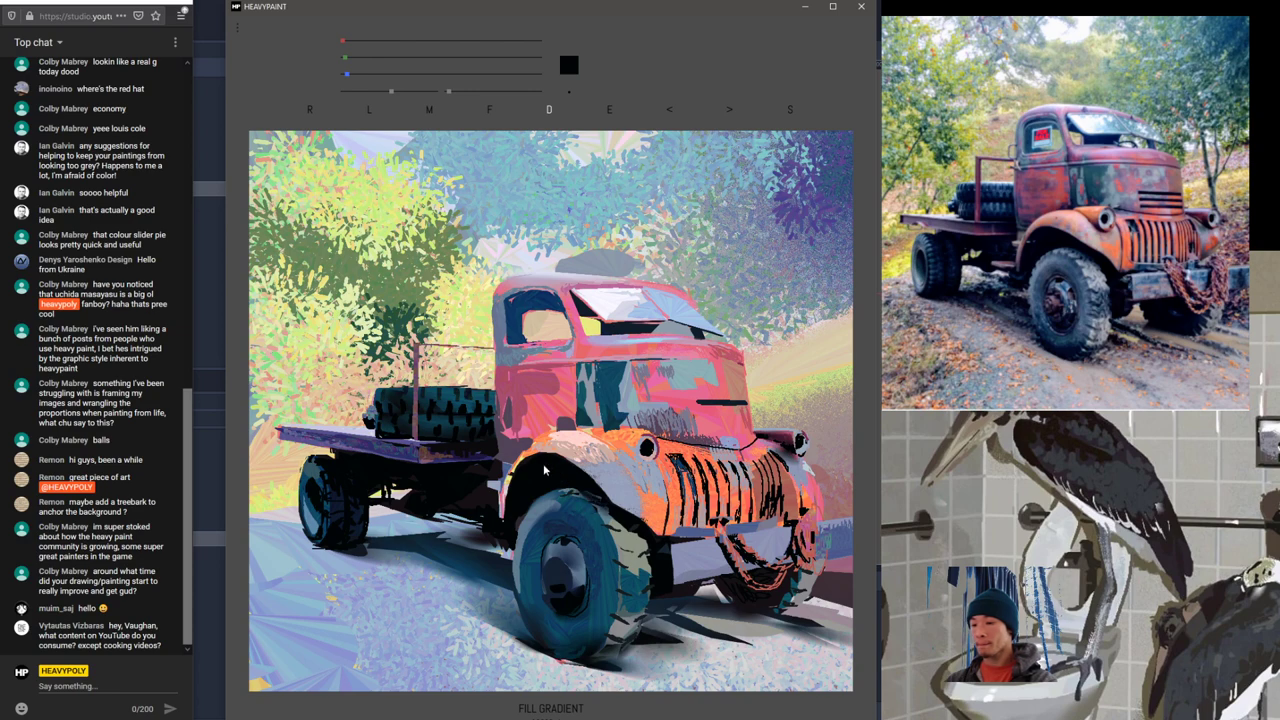
Step: Fill the area beyond the bumper's far end with Fill Gradient shapes in sampled deep blue and dark plum
right_click(629, 598)
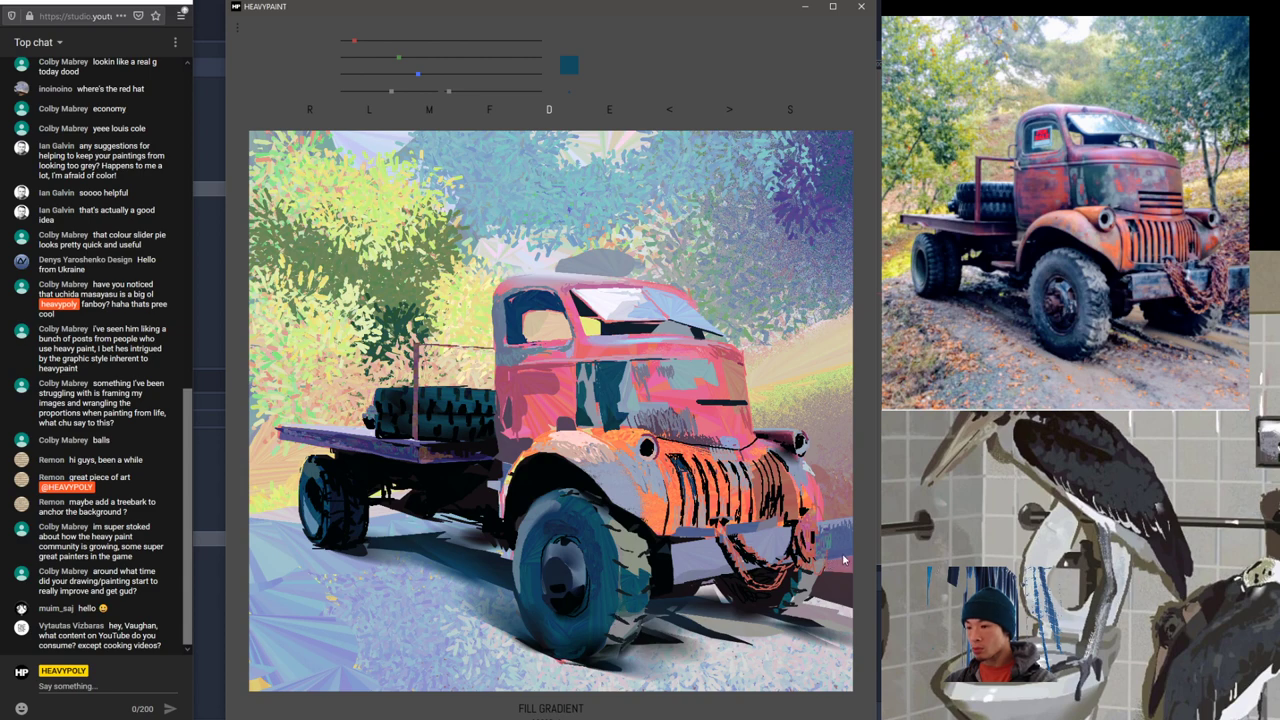
mouse_move(855, 549)
mouse_down()
mouse_move(833, 522)
mouse_move(820, 555)
mouse_up()
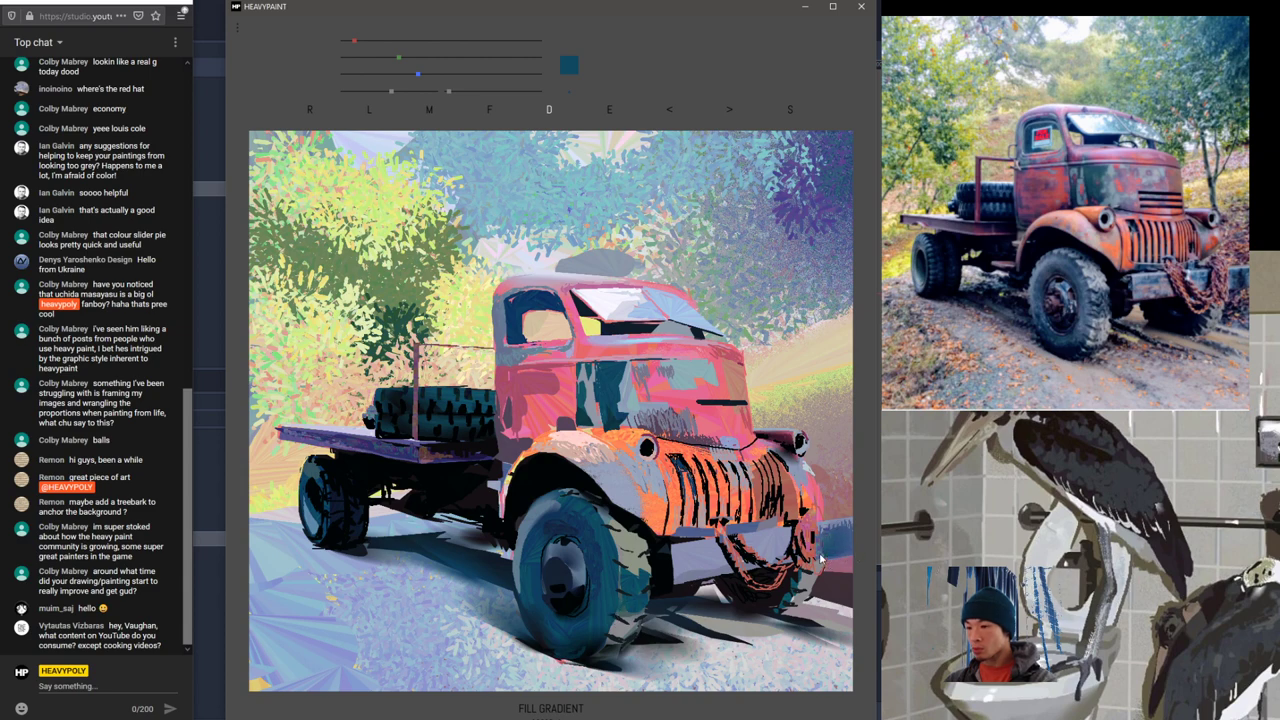
right_click(783, 591)
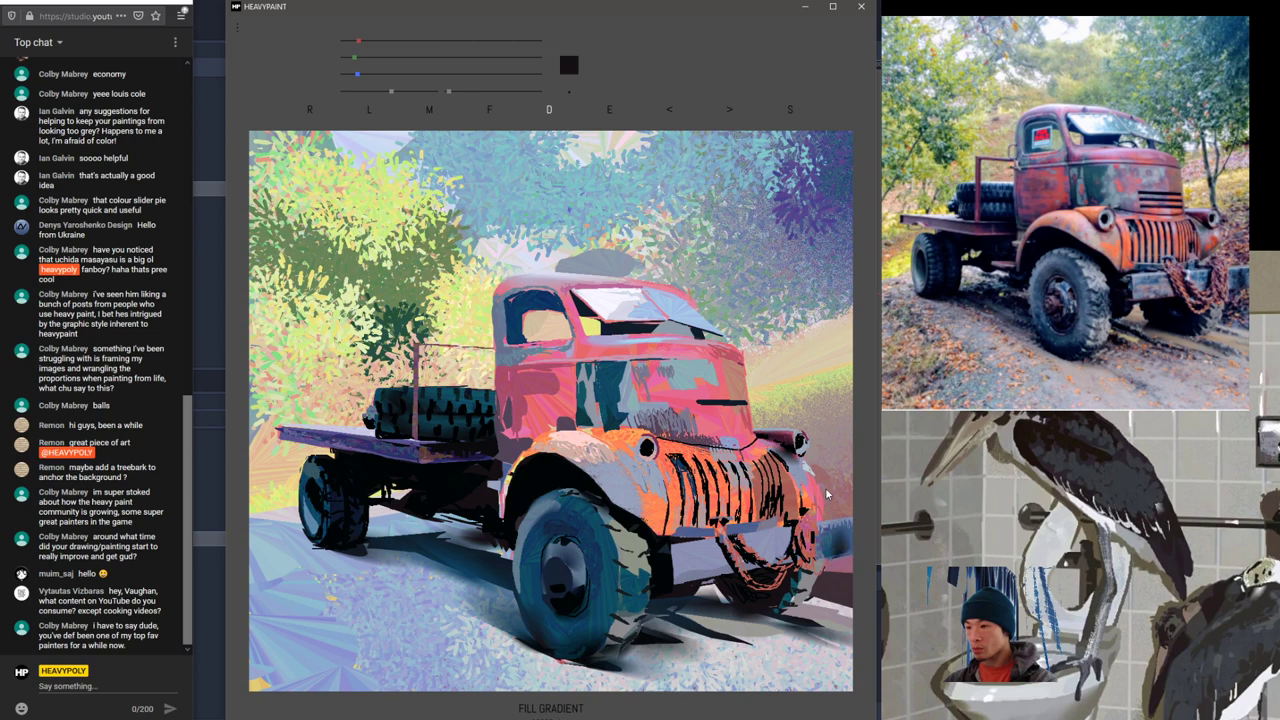
right_click(846, 587)
click(834, 583)
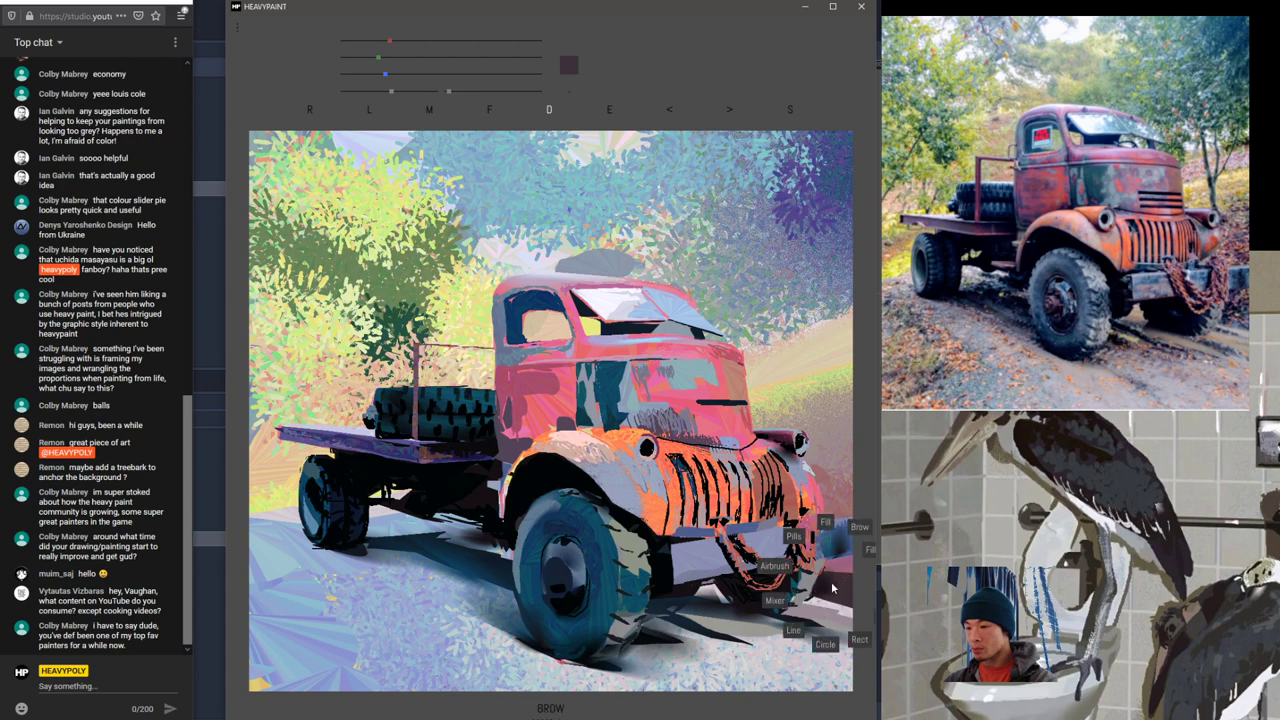
Step: Break up the dark patch beside the far front wheel with textured Pills and Rake strokes in dark plum
right_click(836, 585)
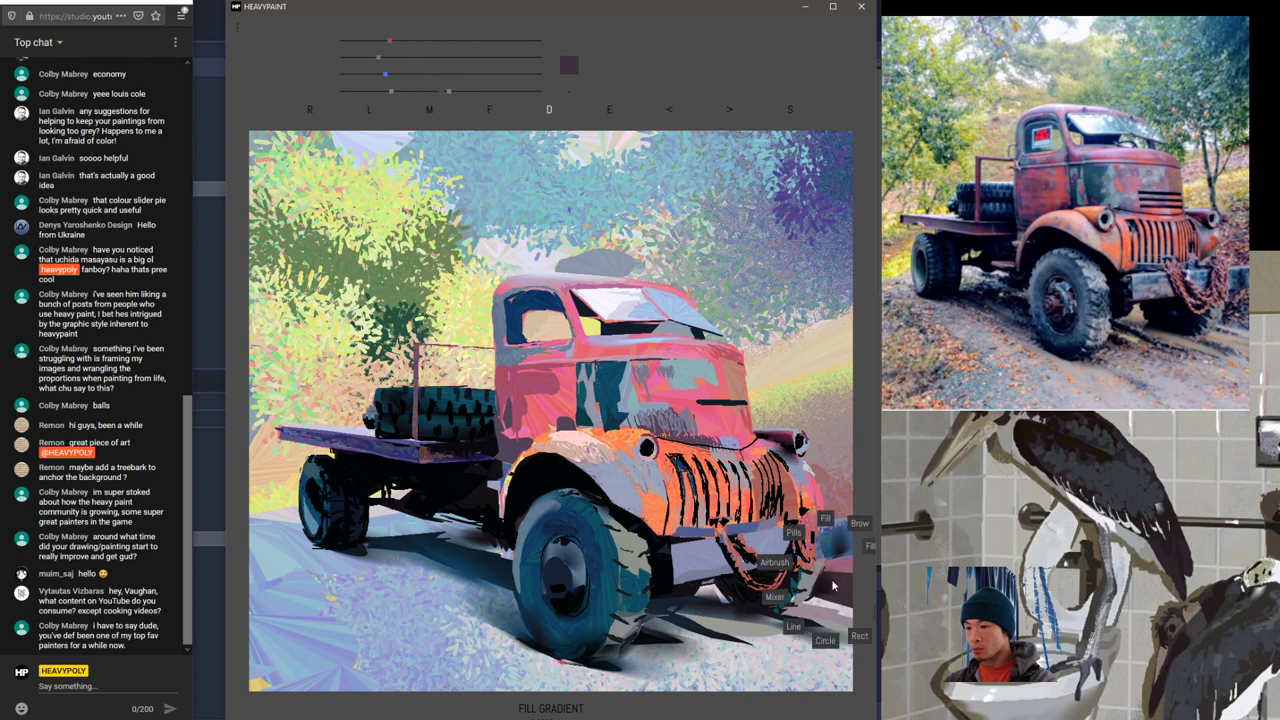
click(824, 572)
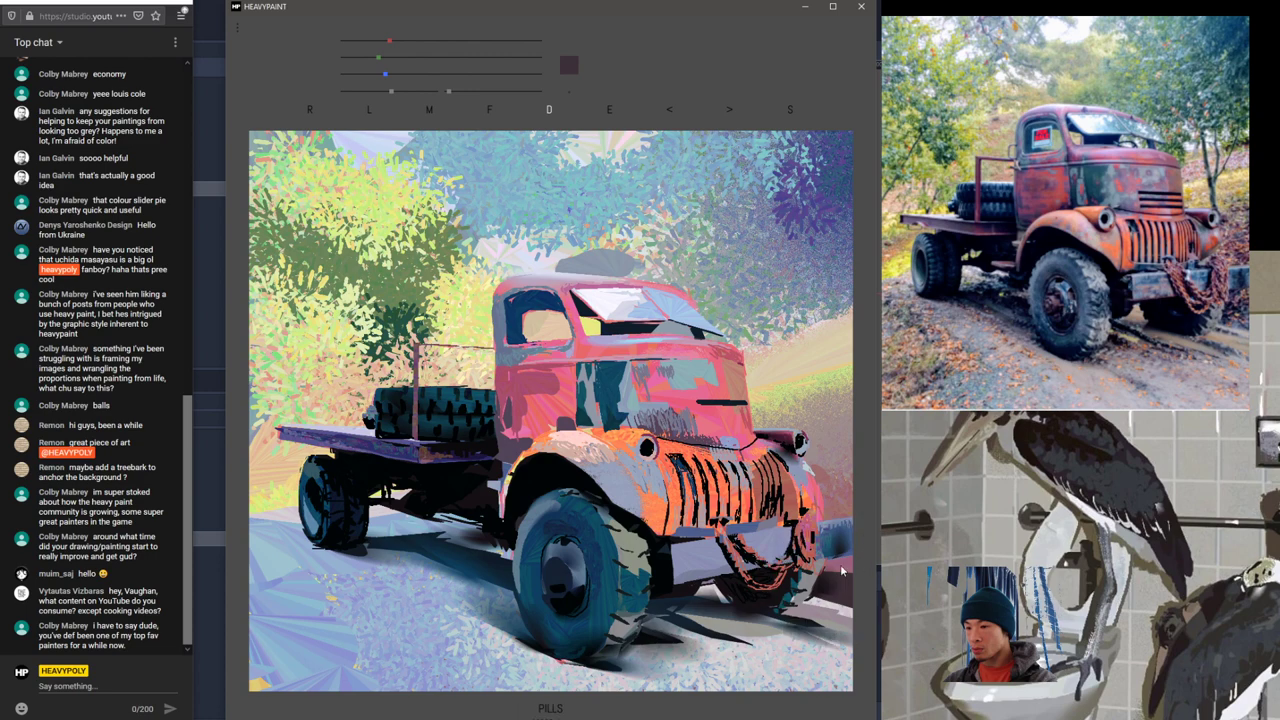
right_click(646, 510)
click(659, 517)
key(space)
drag(732, 588, 736, 589)
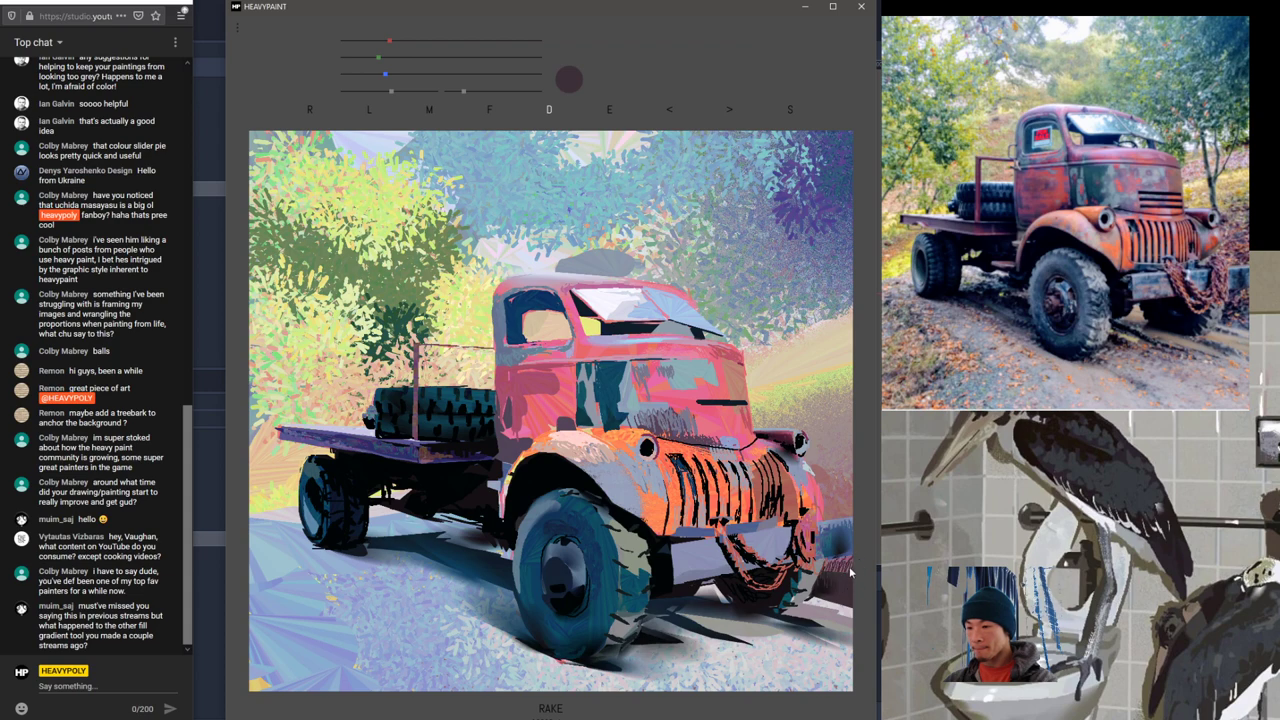
Step: Add Rake strokes in sampled pink, purple and mauve to the bank beside the truck's front end
alt+click(838, 512)
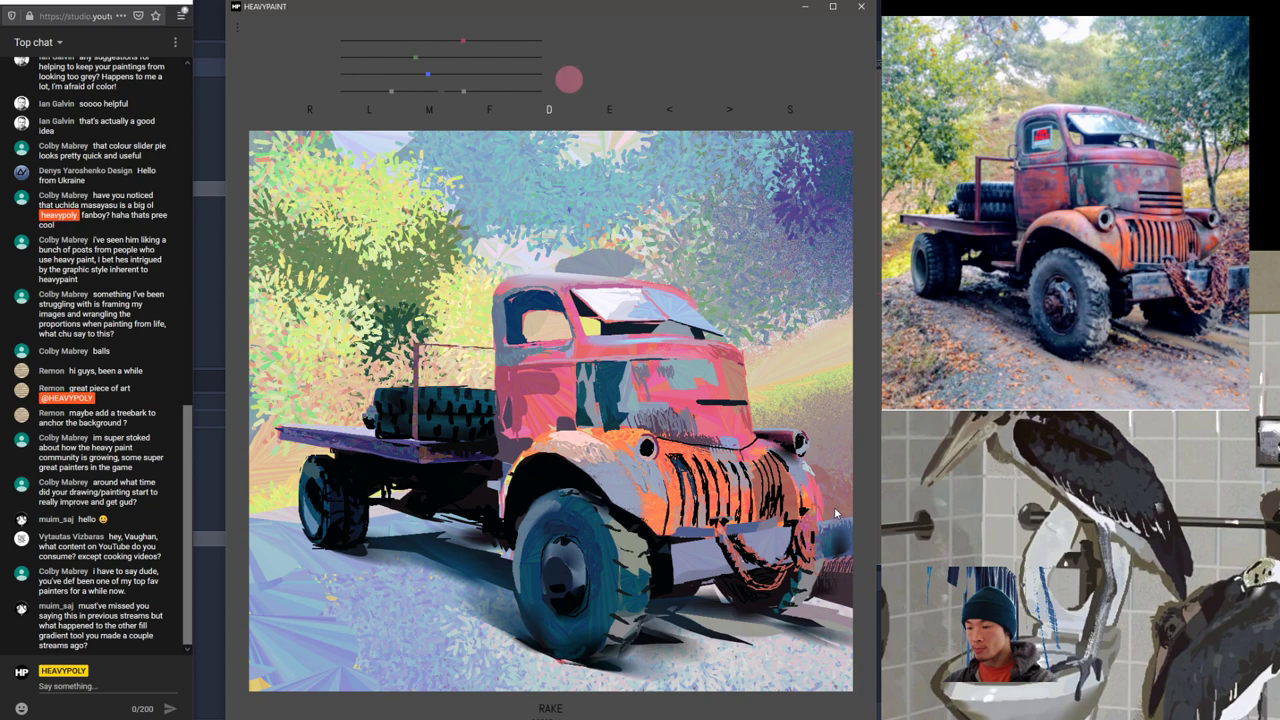
key(space)
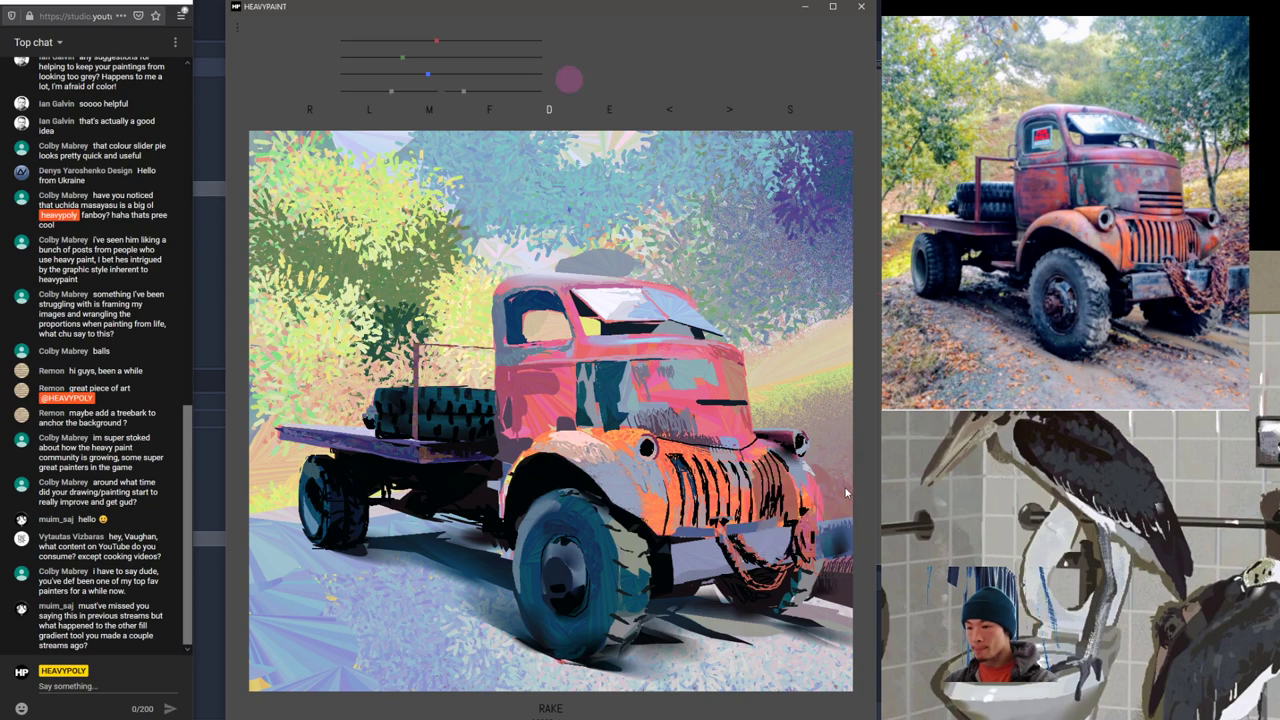
drag(847, 487, 842, 504)
key(ctrl+z)
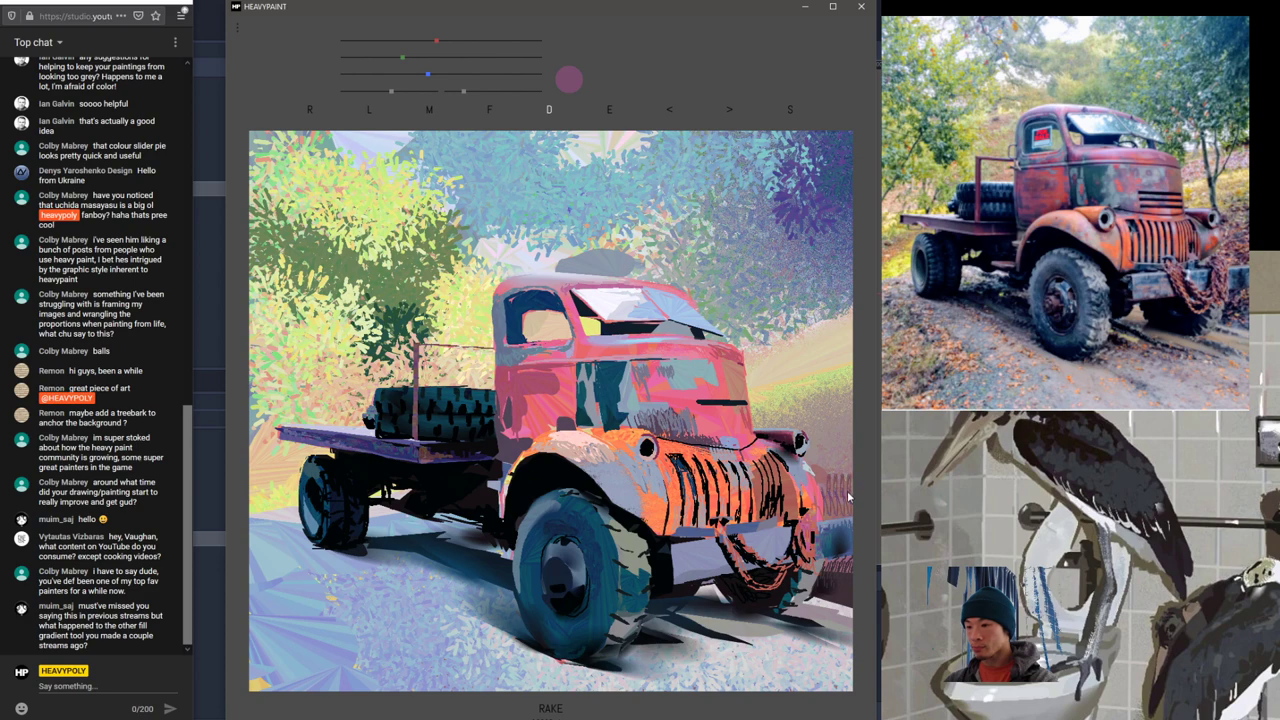
alt+click(820, 471)
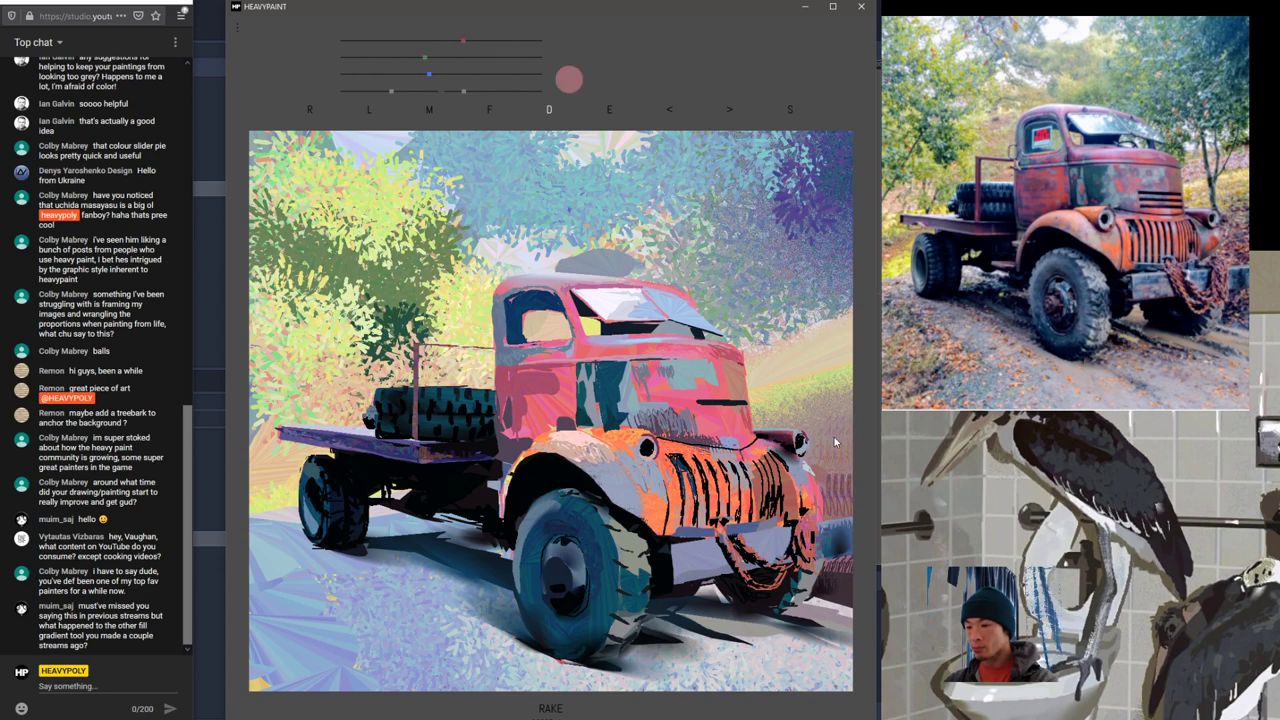
alt+click(842, 489)
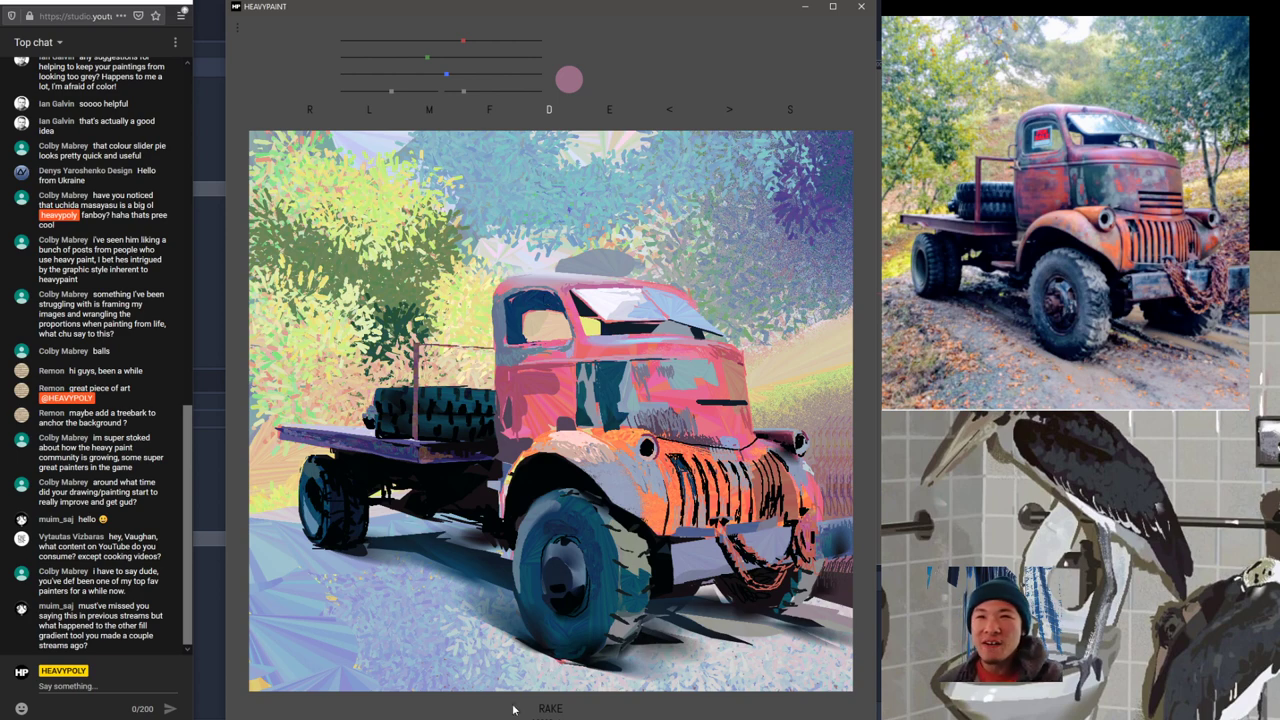
click(97, 616)
mouse_move(97, 616)
mouse_down()
mouse_move(111, 636)
mouse_move(98, 626)
mouse_up()
click(107, 626)
click(97, 616)
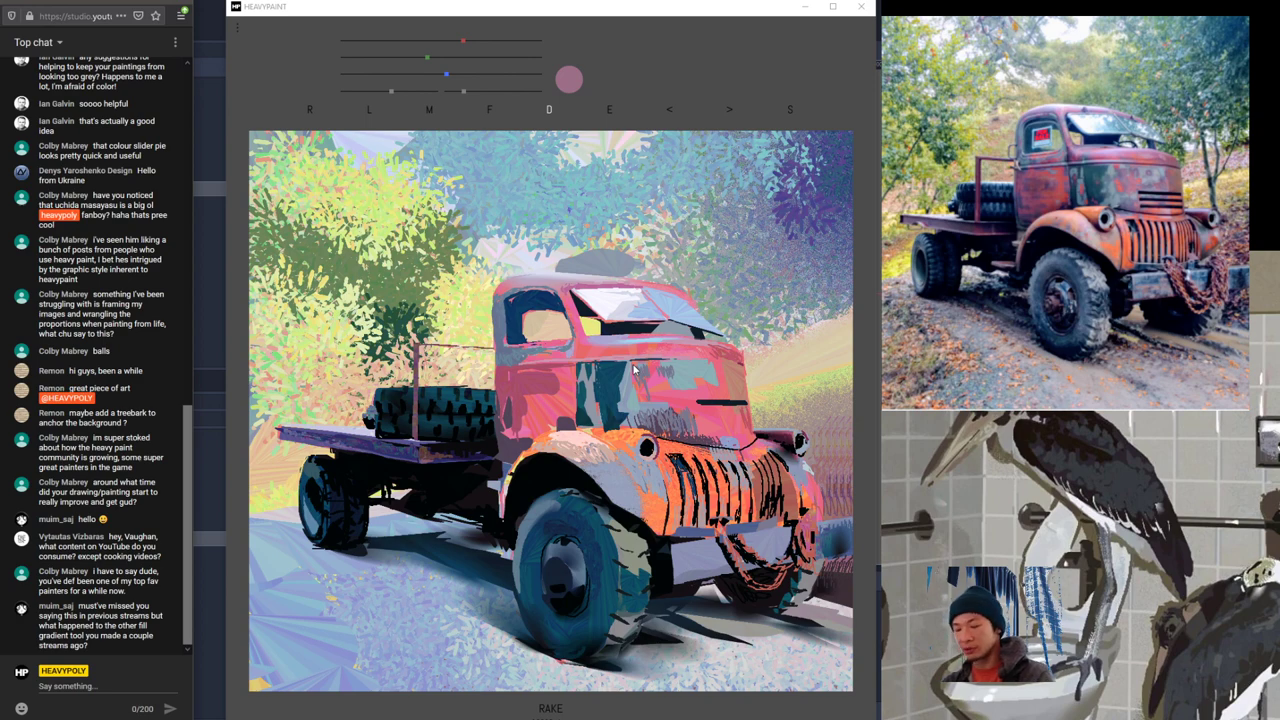
Step: Texture the side of the cab below the window with Rake strokes in muted purple and sampled red
right_click(667, 453)
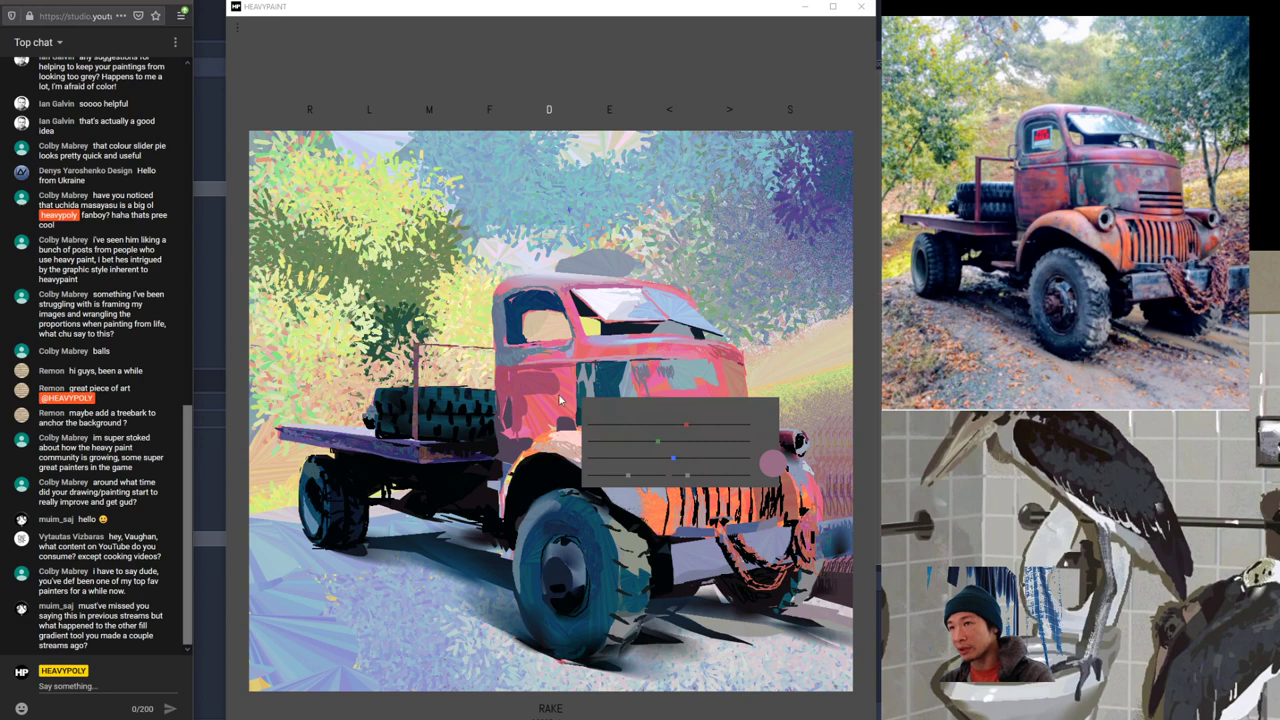
click(522, 389)
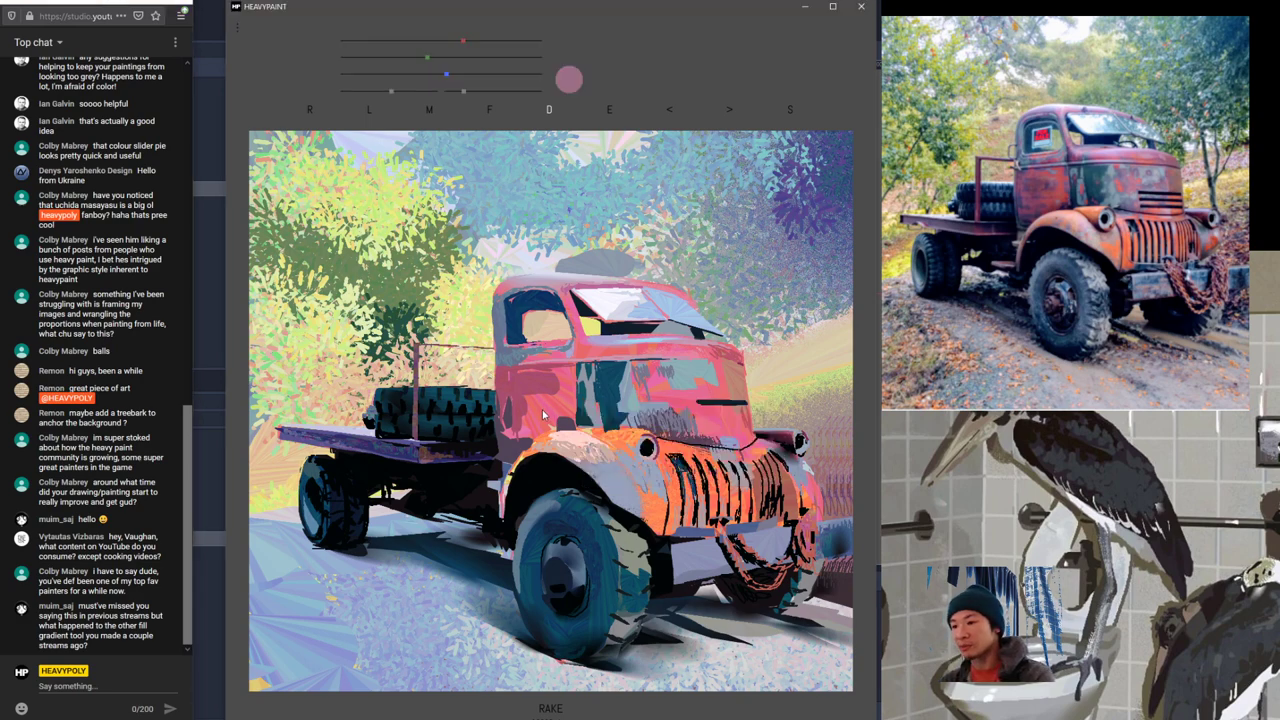
right_click(518, 393)
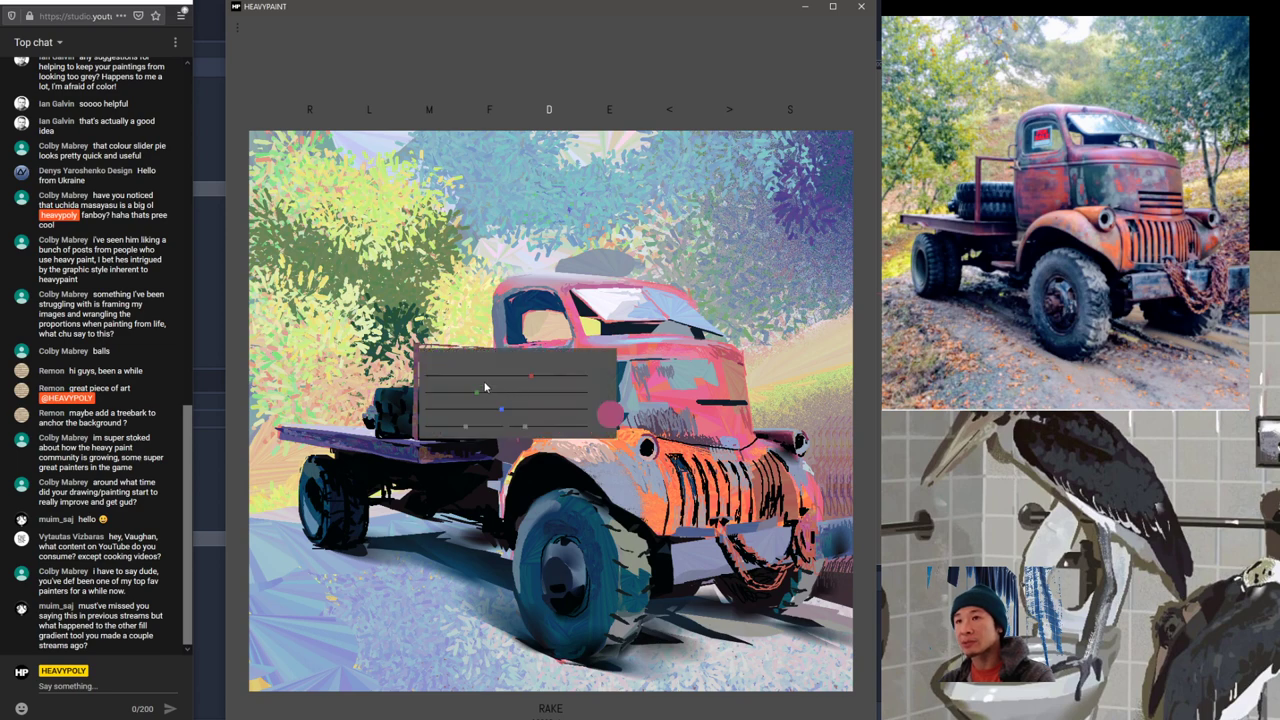
mouse_move(503, 378)
mouse_down()
mouse_move(536, 414)
mouse_move(540, 398)
mouse_up()
right_click(486, 364)
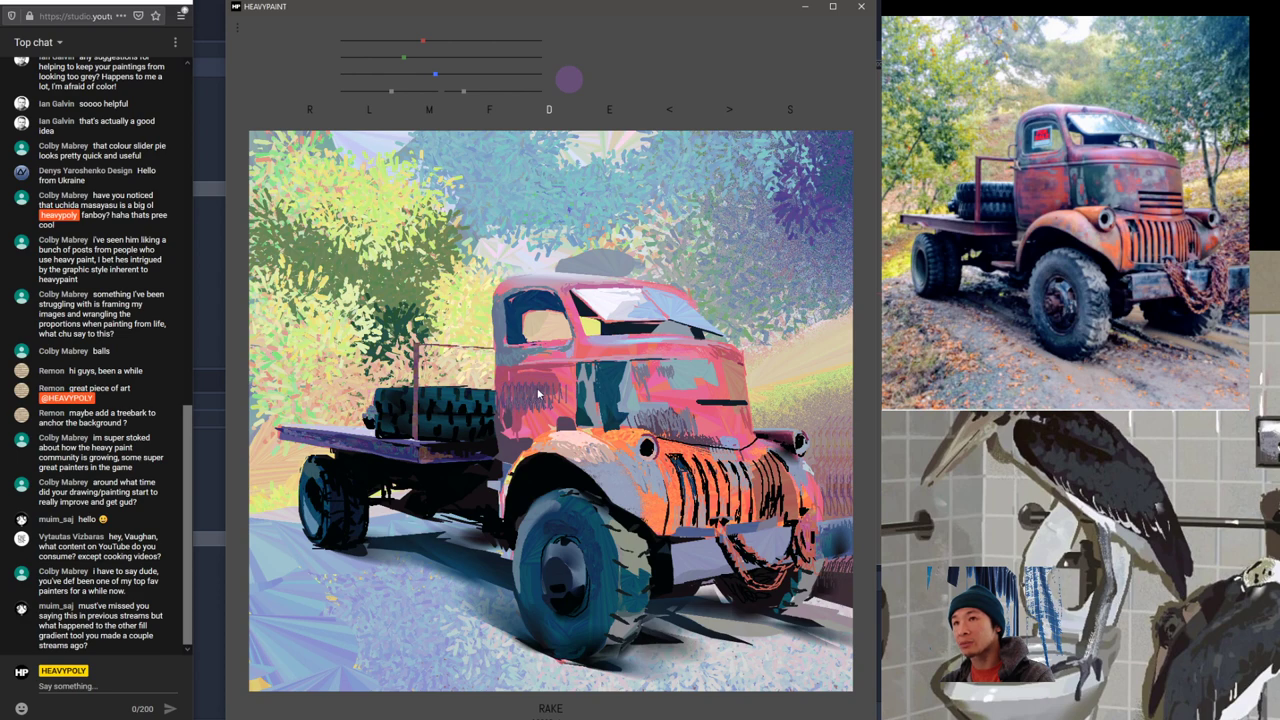
alt+click(535, 383)
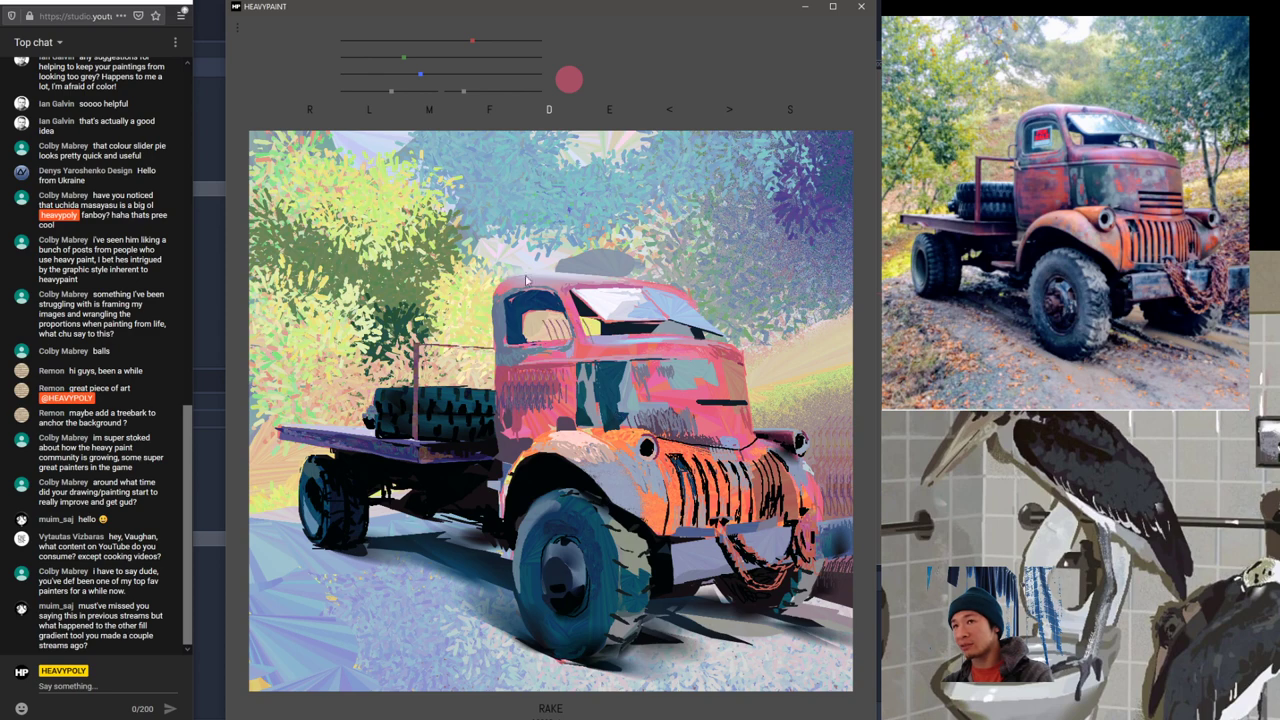
mouse_move(532, 278)
mouse_down()
mouse_move(659, 285)
mouse_move(713, 308)
mouse_move(746, 366)
mouse_move(652, 268)
mouse_move(509, 274)
mouse_up()
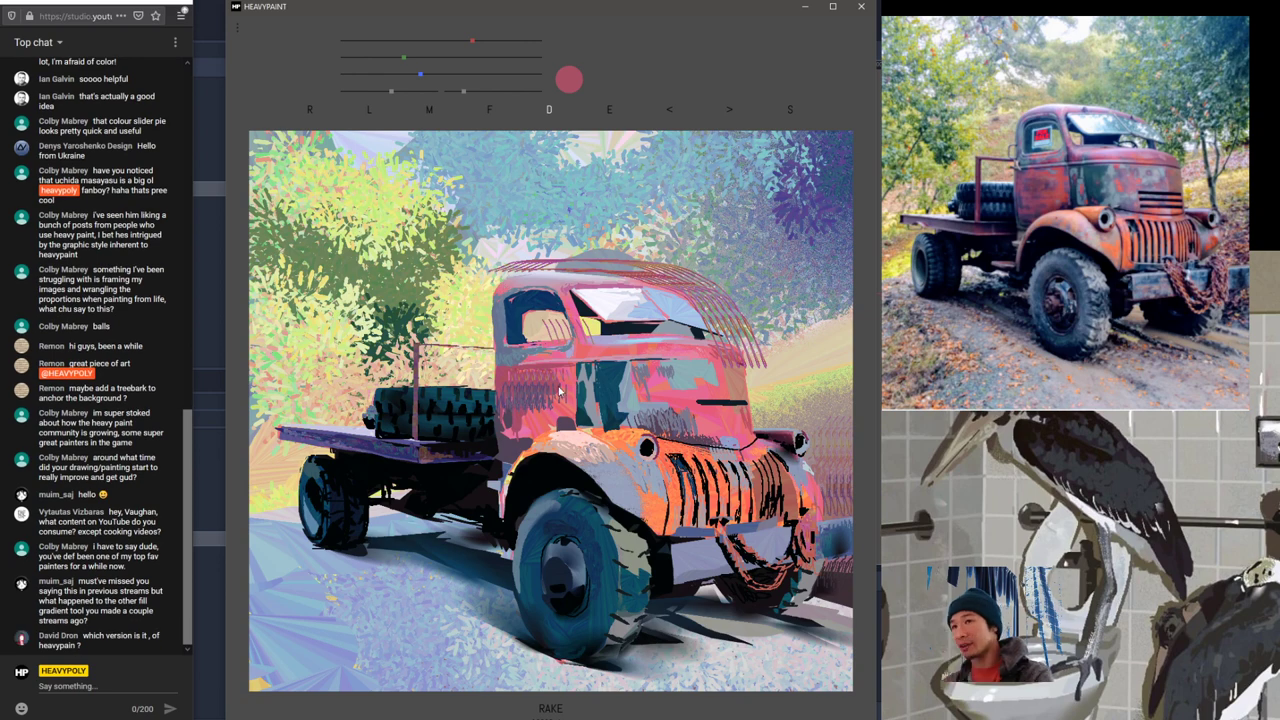
key(ctrl+z)
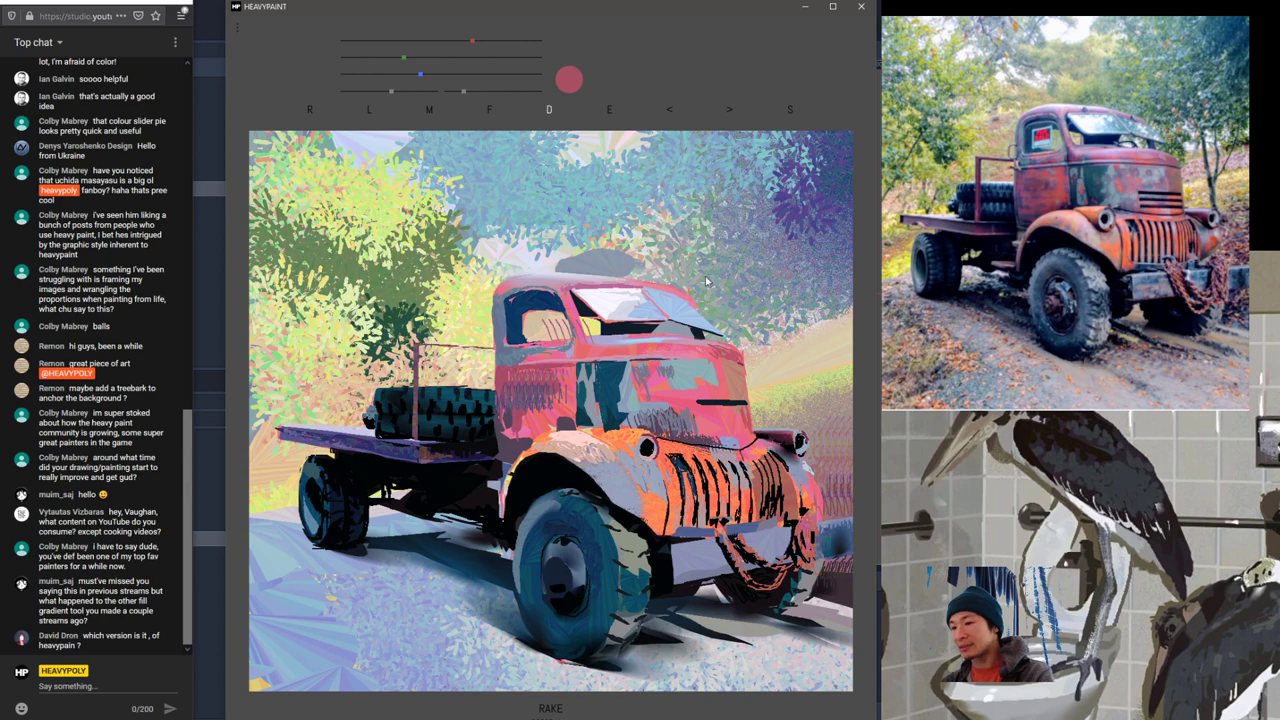
Step: Work the foliage edge beside the windshield with small Rake strokes in light blue and sampled mauve and grey-green
key(e)
key(space)
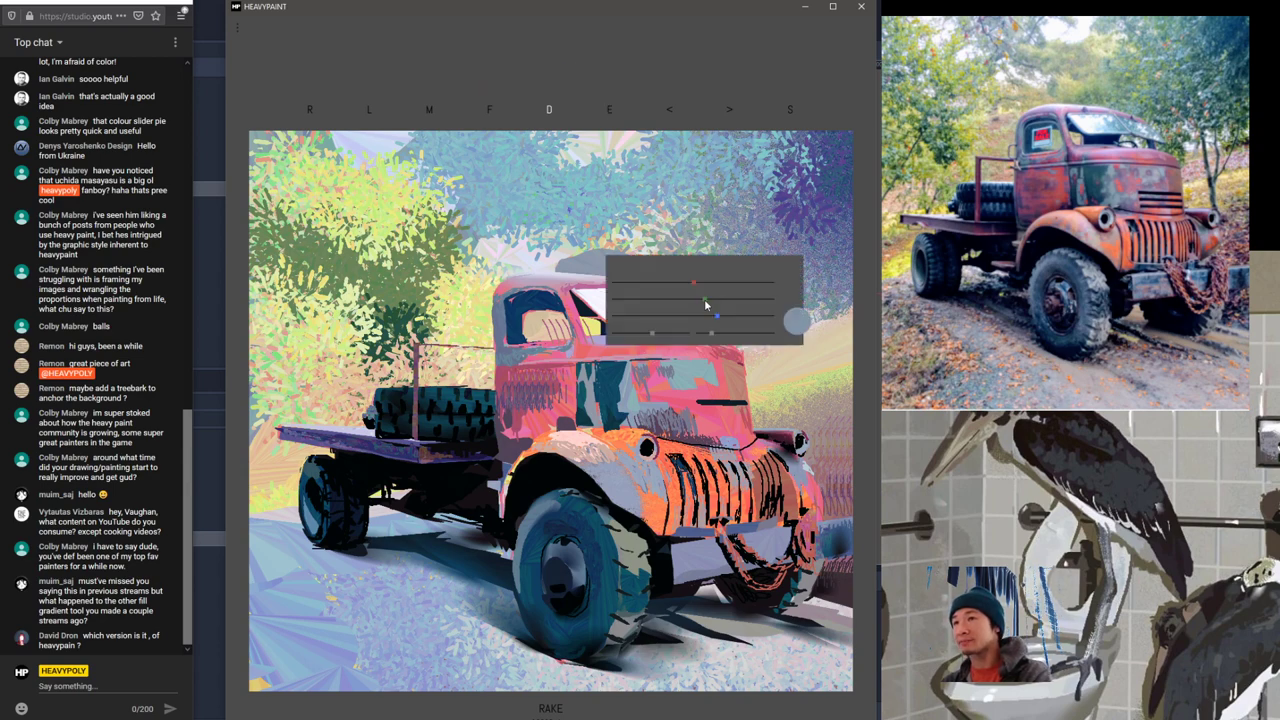
click(704, 334)
key(space)
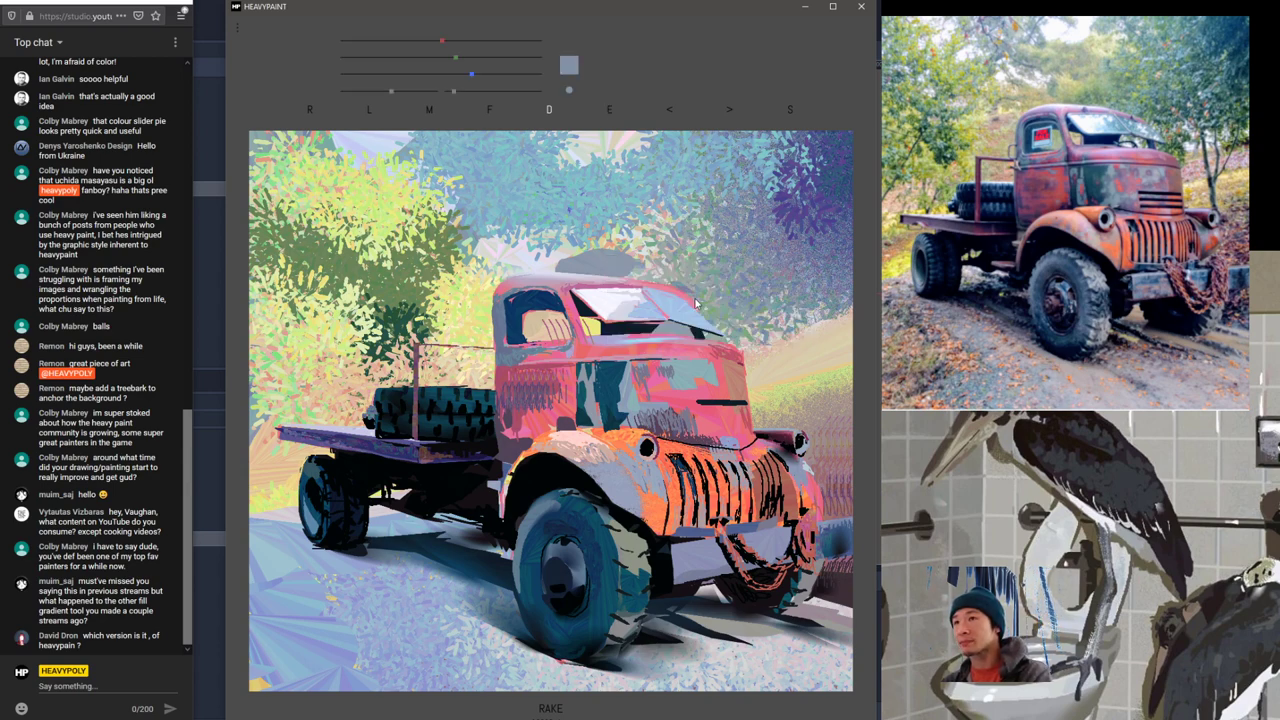
right_click(707, 308)
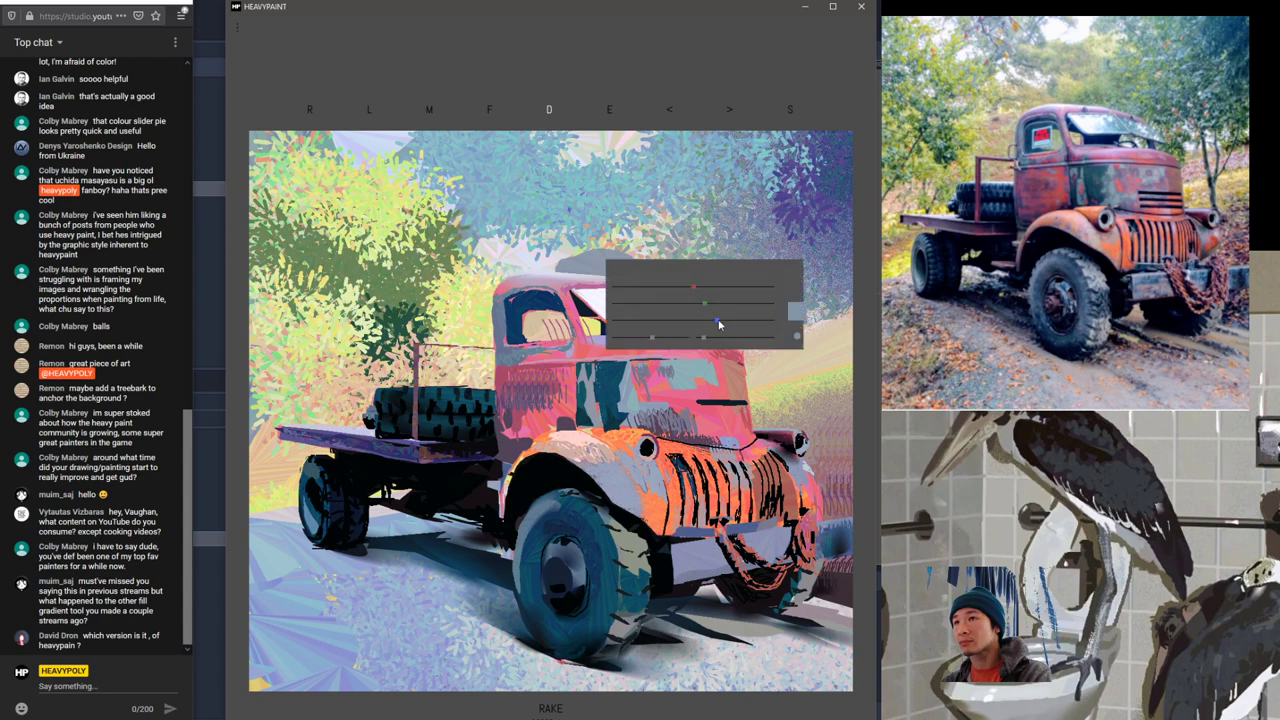
drag(718, 324, 734, 323)
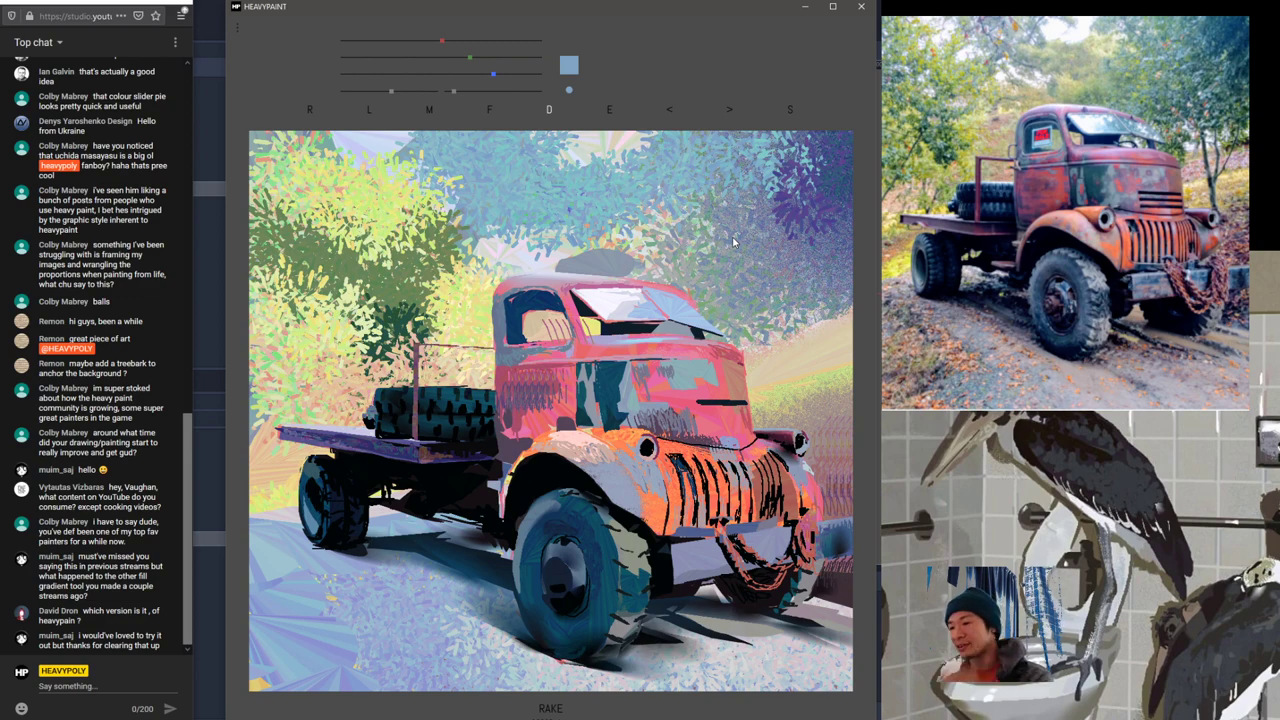
alt+click(700, 299)
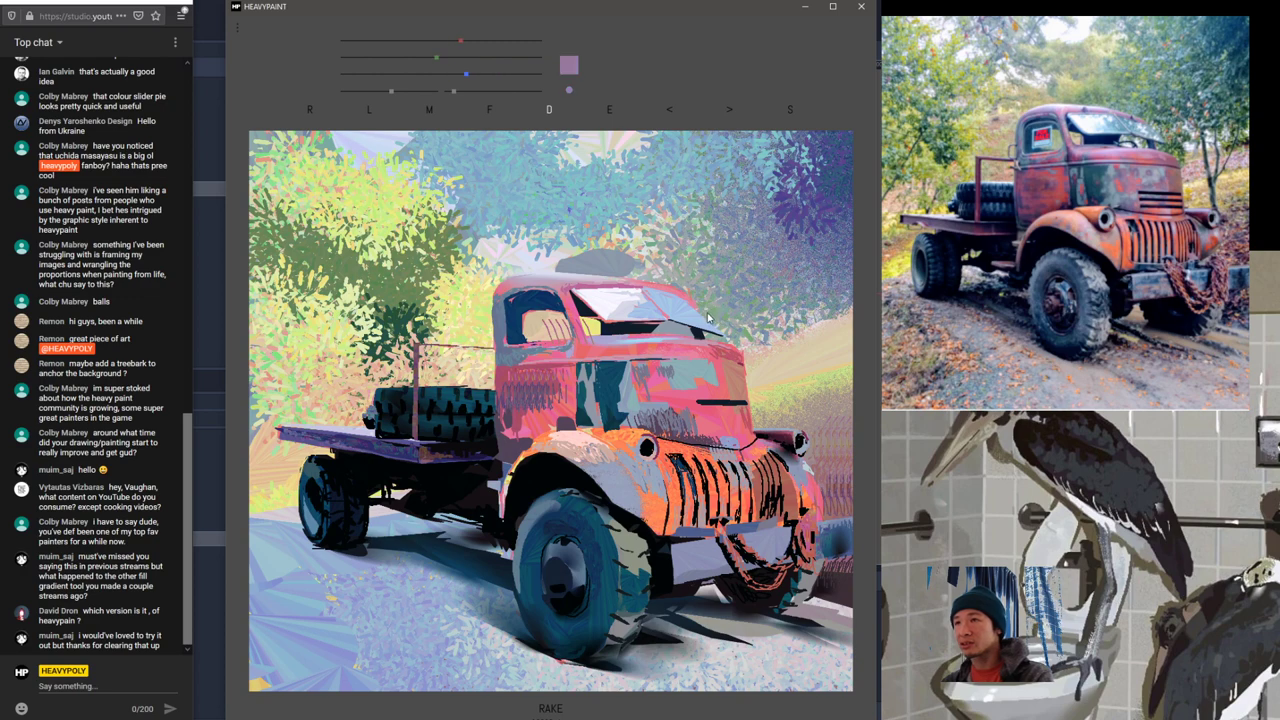
key(e)
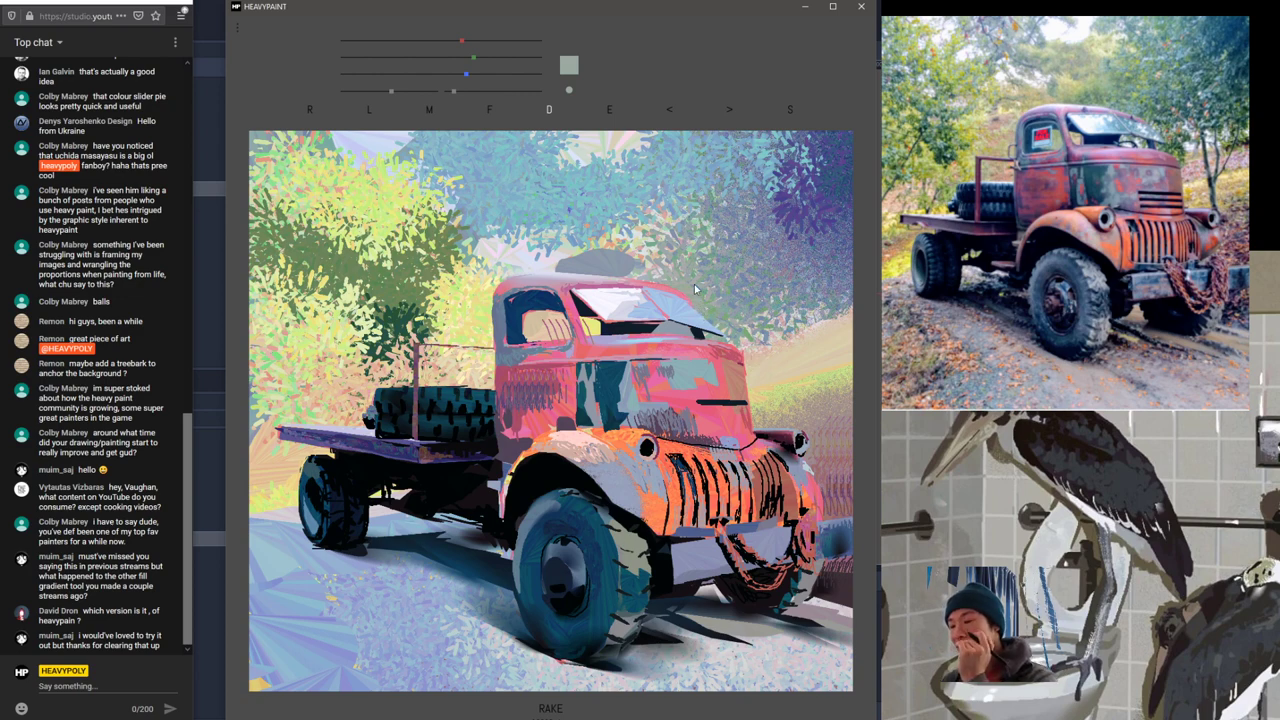
Step: Refine the edges of the cab roof and windshield with Fill shapes in sampled mauve, grey-green, pink and pale lavender
right_click(597, 306)
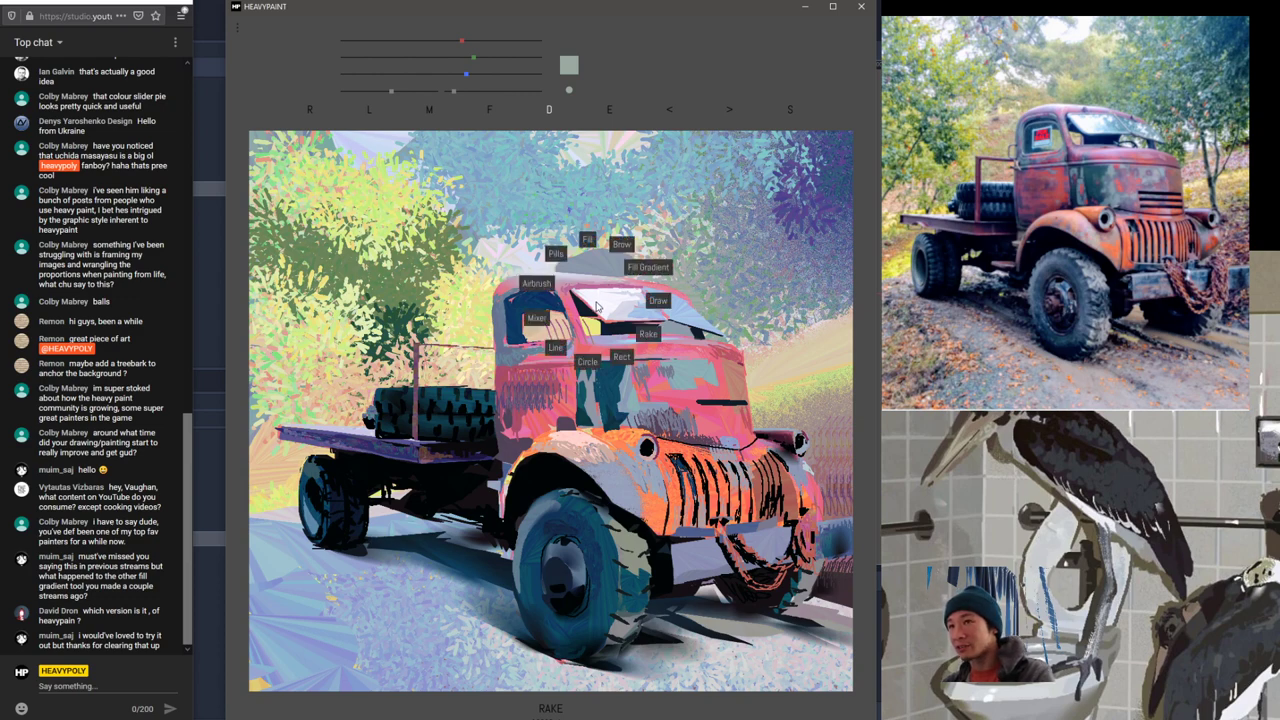
click(587, 240)
click(548, 112)
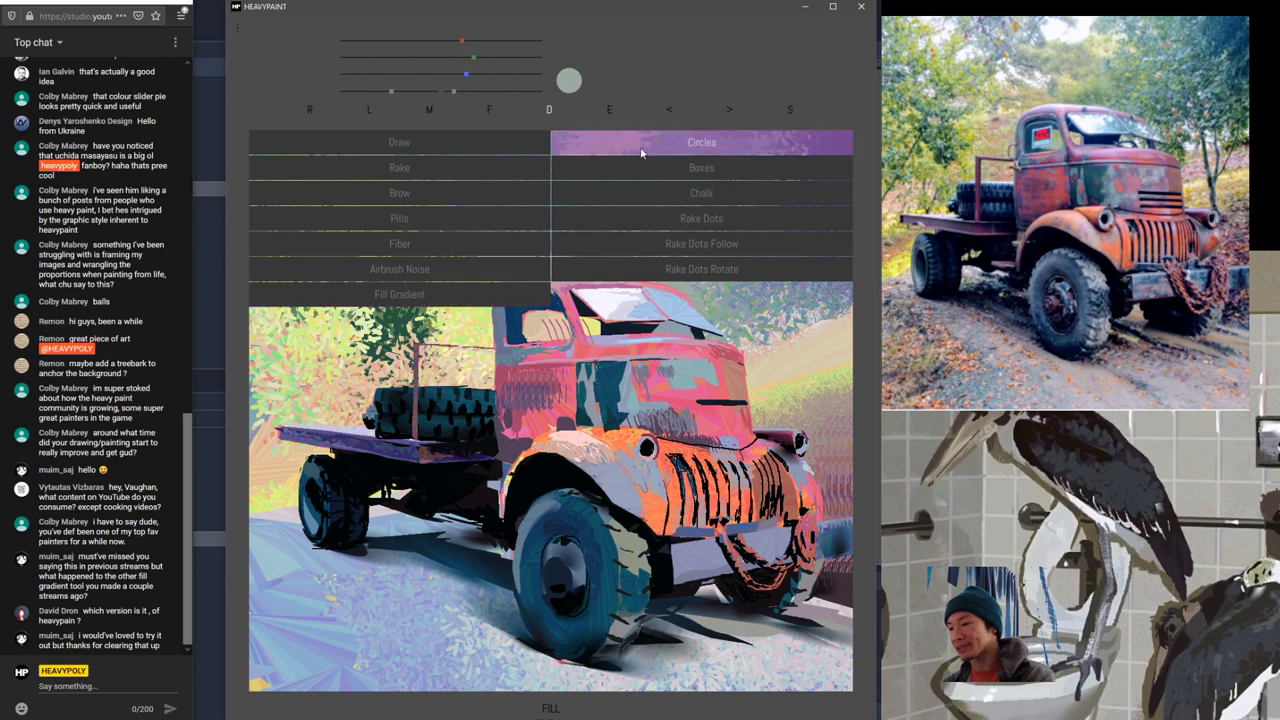
click(427, 296)
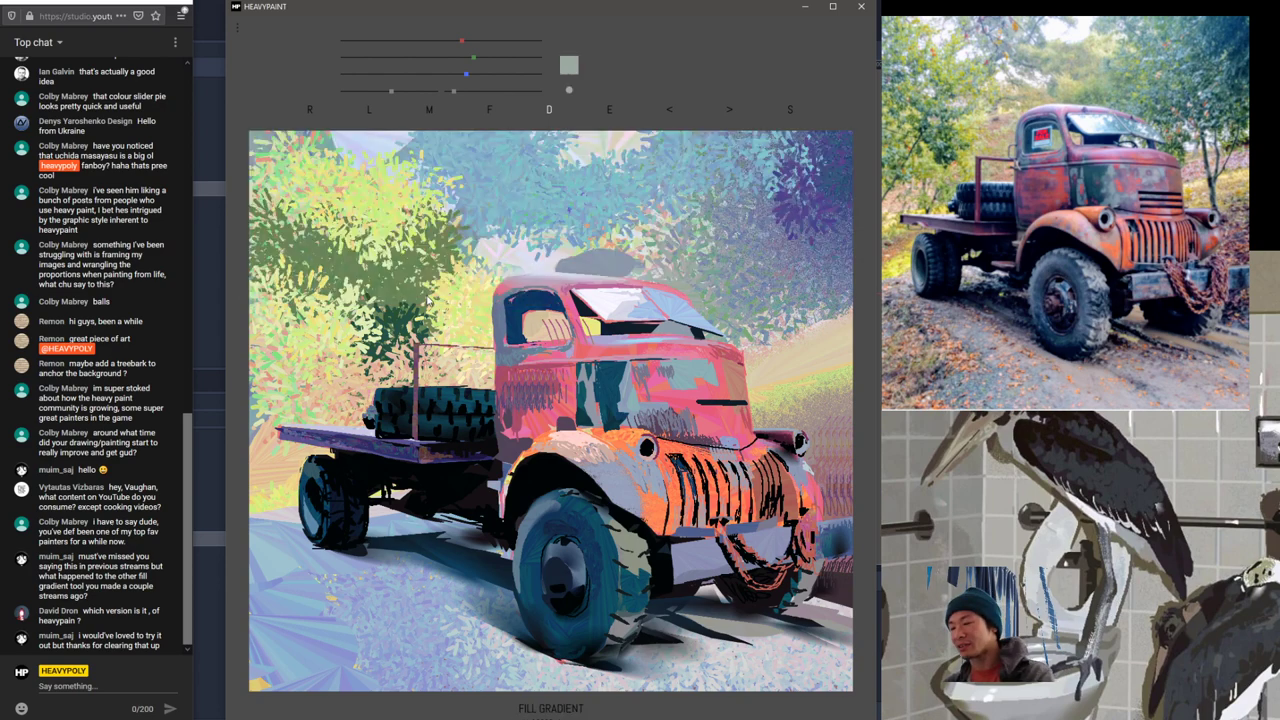
right_click(548, 285)
key(space)
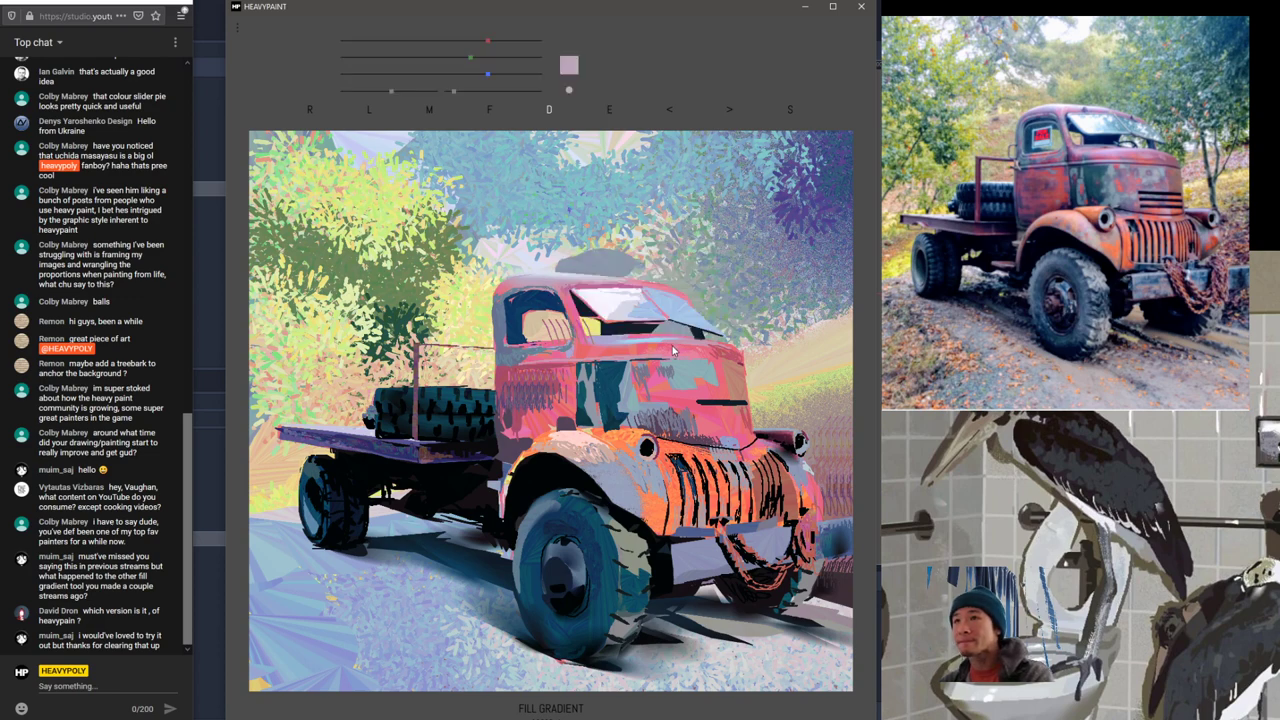
key(space)
click(668, 290)
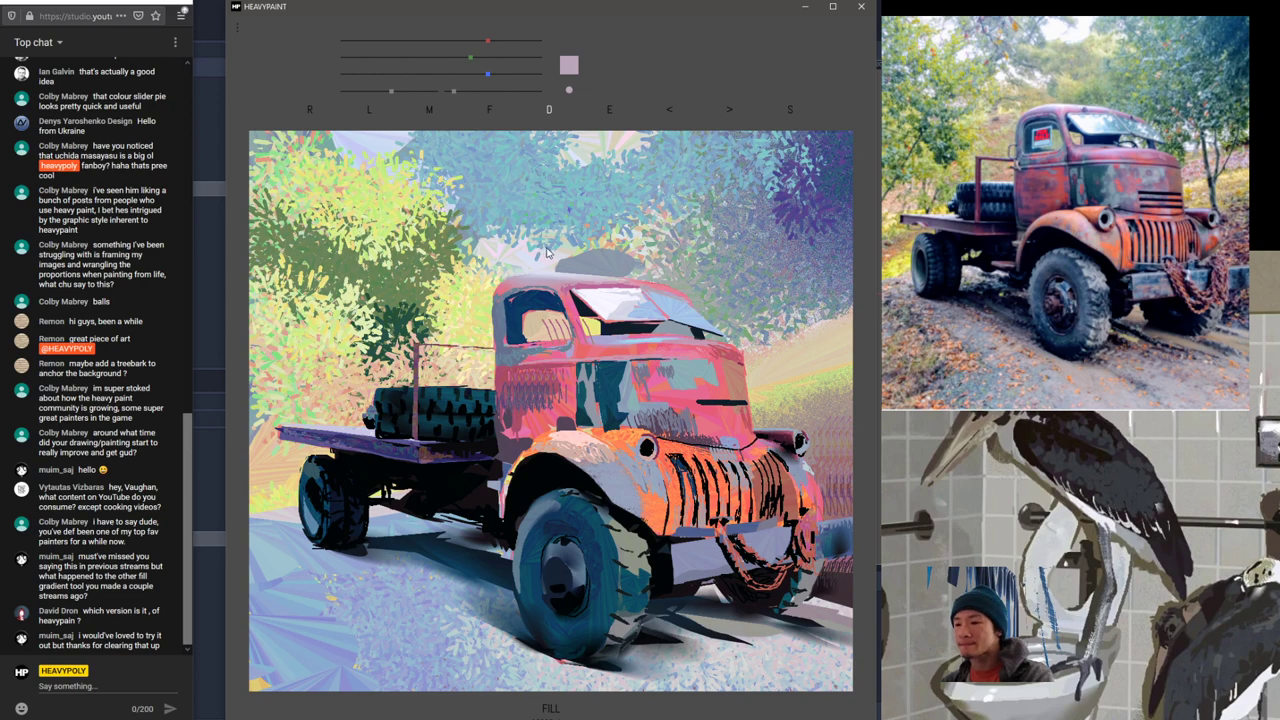
right_click(692, 294)
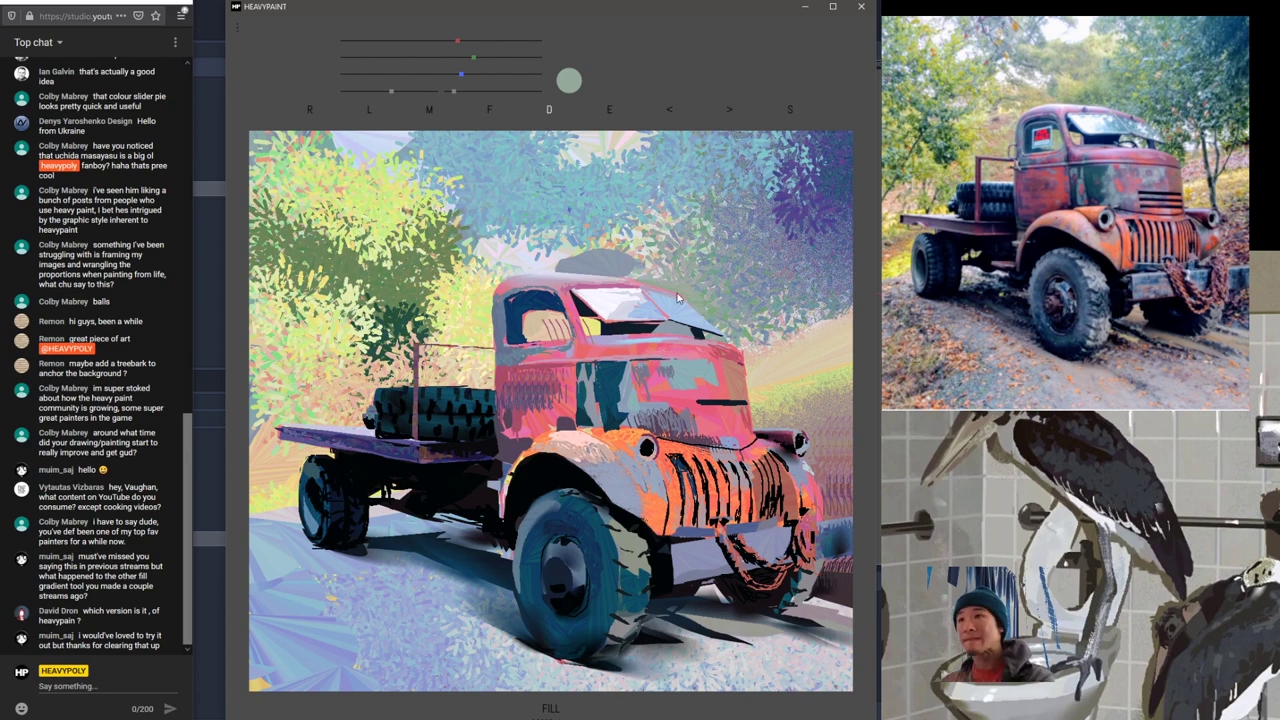
right_click(616, 282)
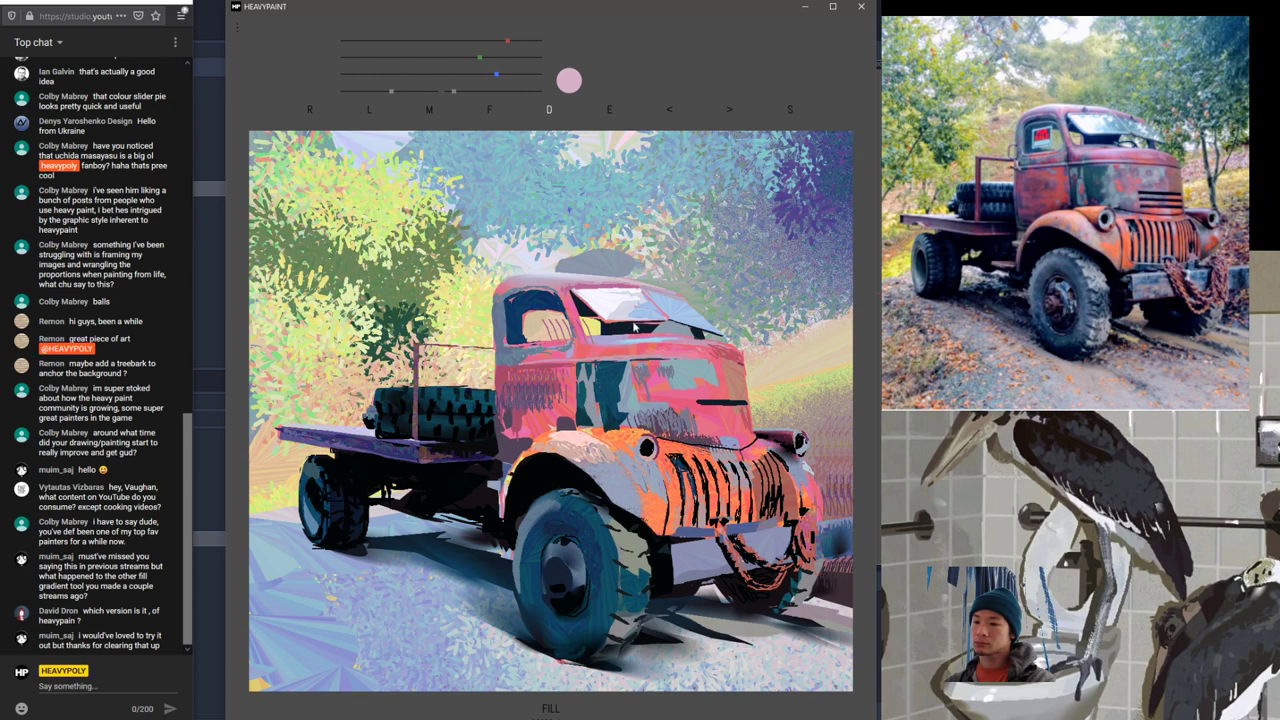
right_click(570, 276)
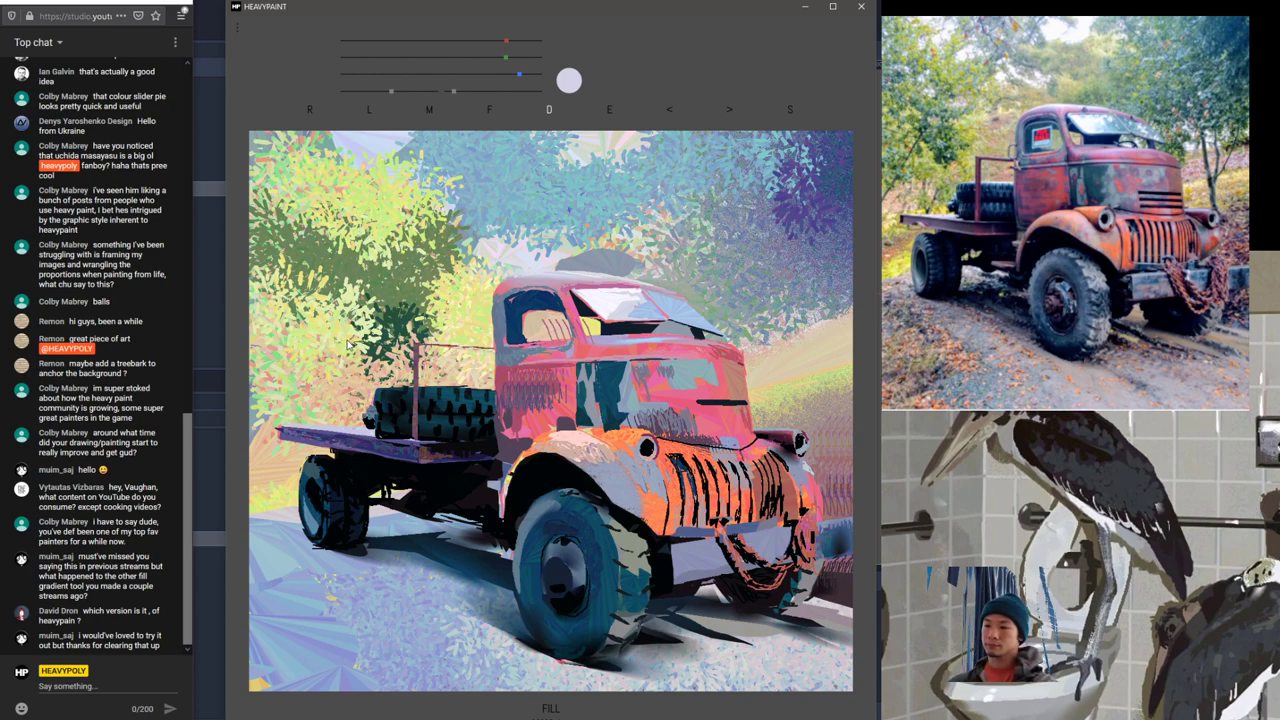
Step: Try a second dark navy slot below the existing one on the truck's nose with Fill
right_click(713, 403)
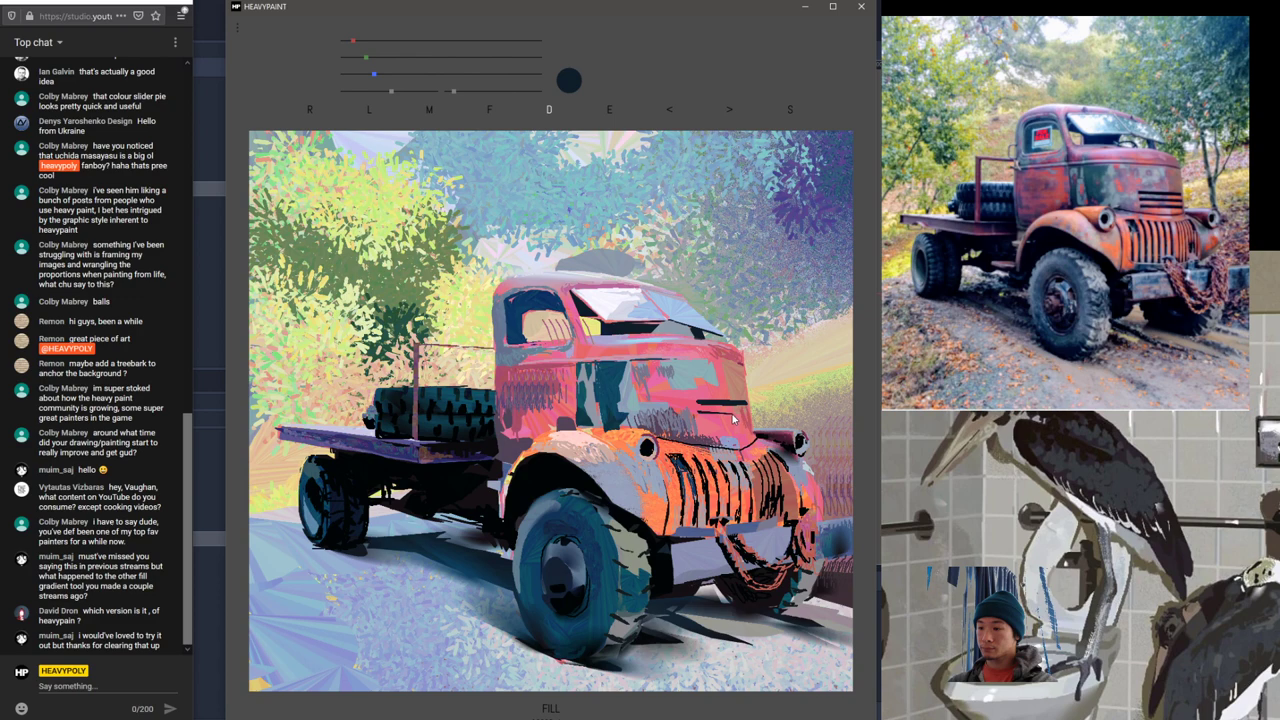
right_click(696, 368)
key(space)
key(space)
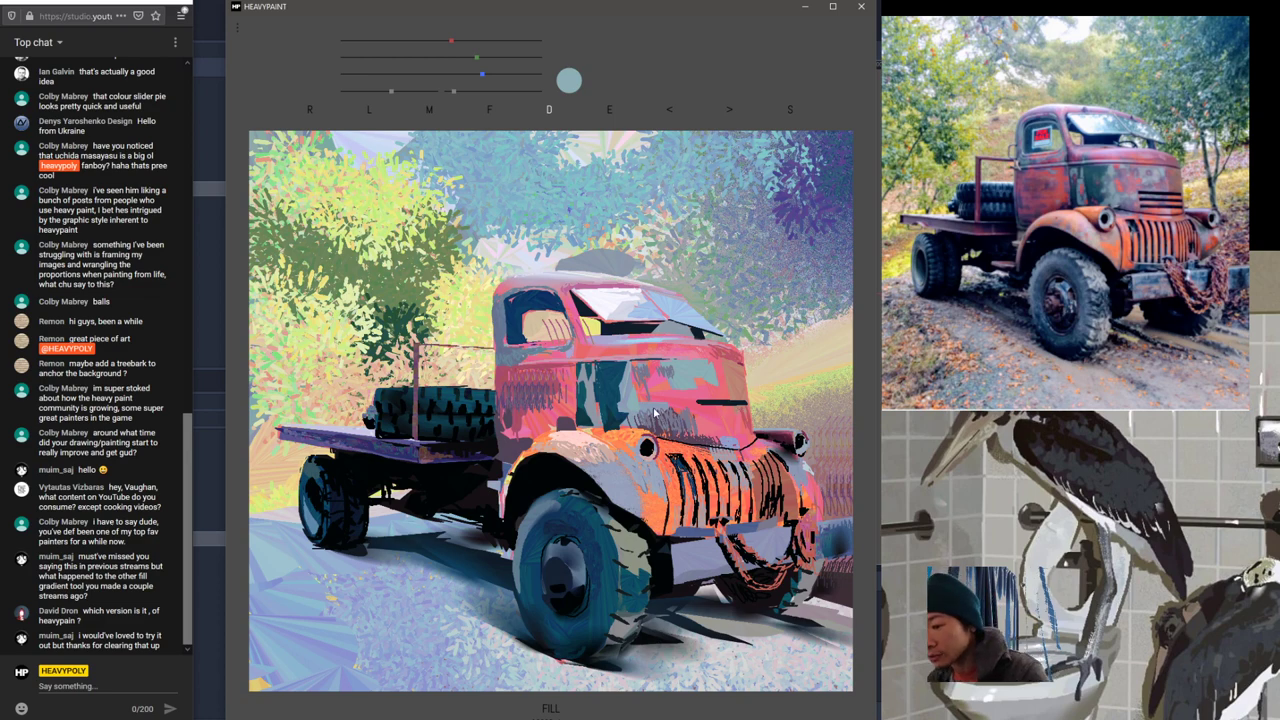
Step: Texture the area around the slot on the truck's nose with resized Rake strokes in sampled grey-violet
right_click(687, 423)
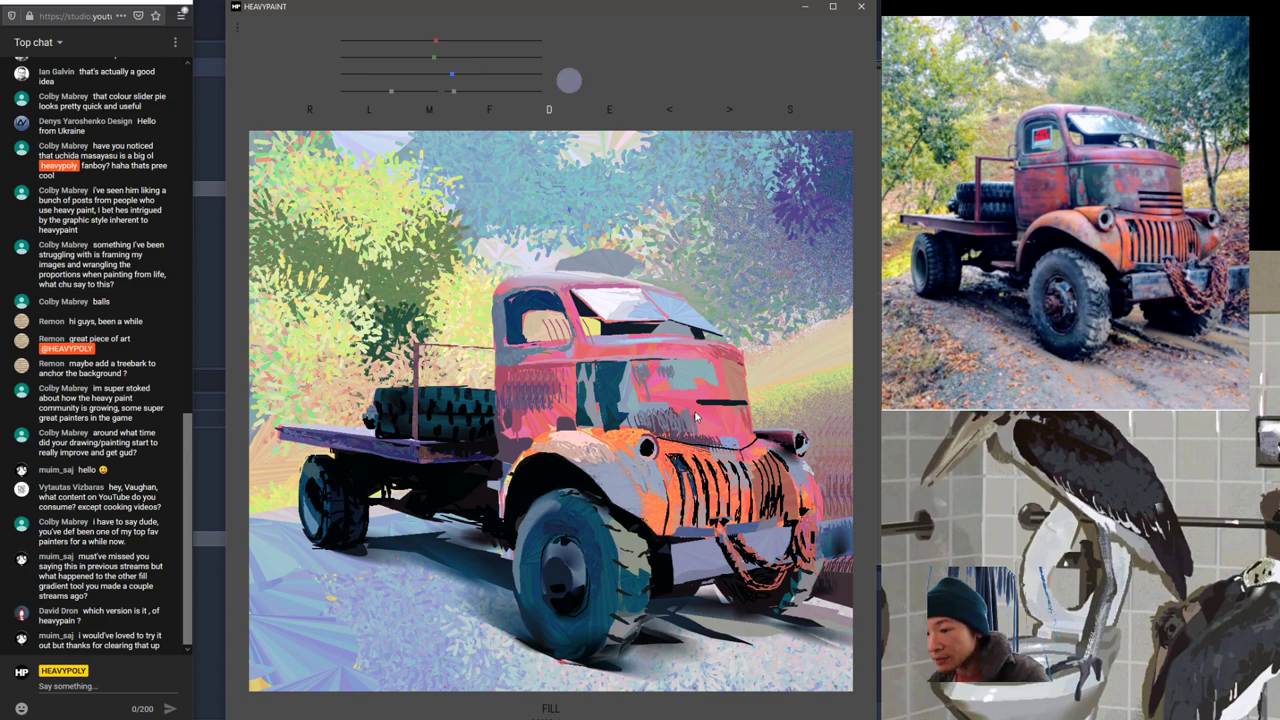
key(space)
key(b)
click(747, 468)
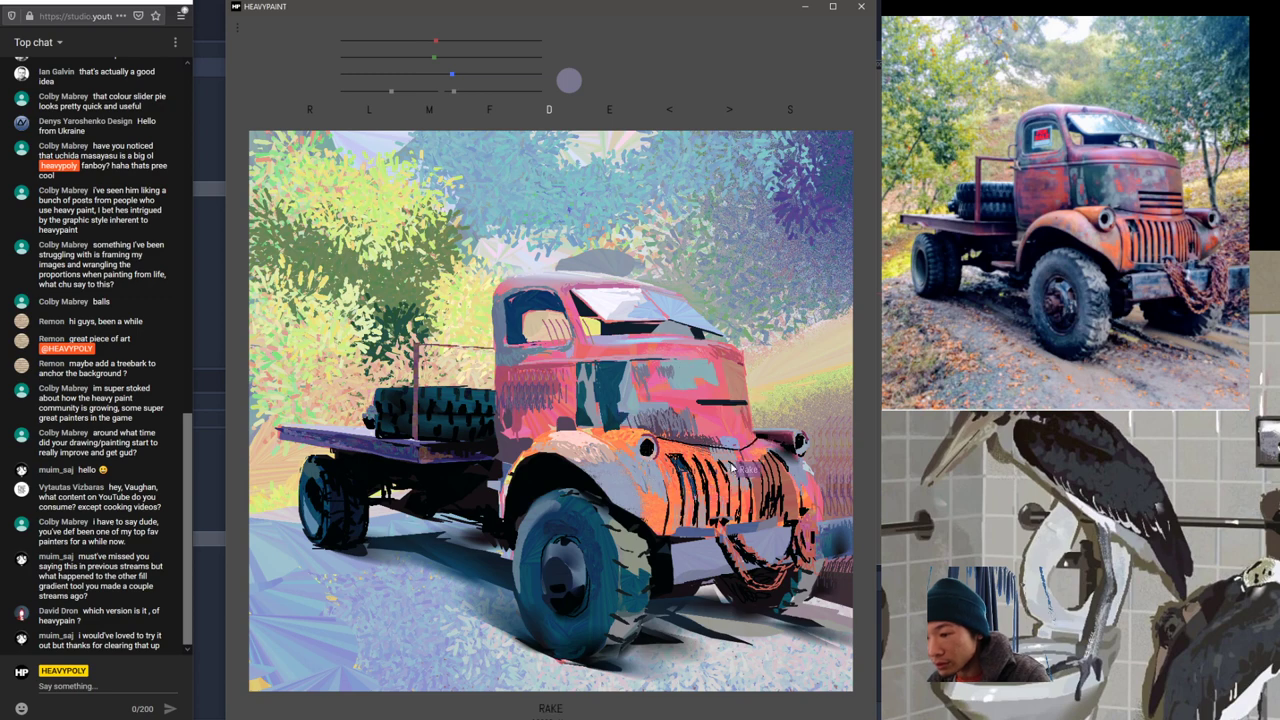
key(space)
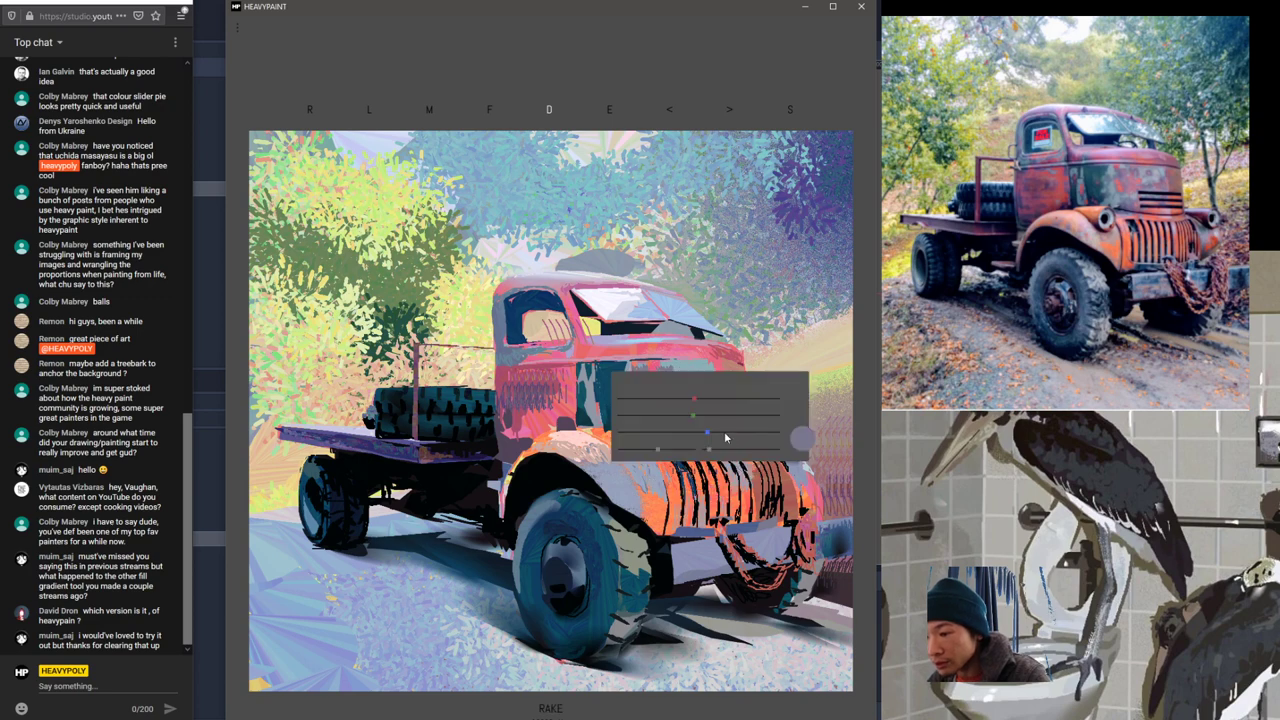
mouse_move(721, 447)
mouse_down()
mouse_move(742, 406)
mouse_move(714, 446)
mouse_up()
key(ctrl+z)
key(space)
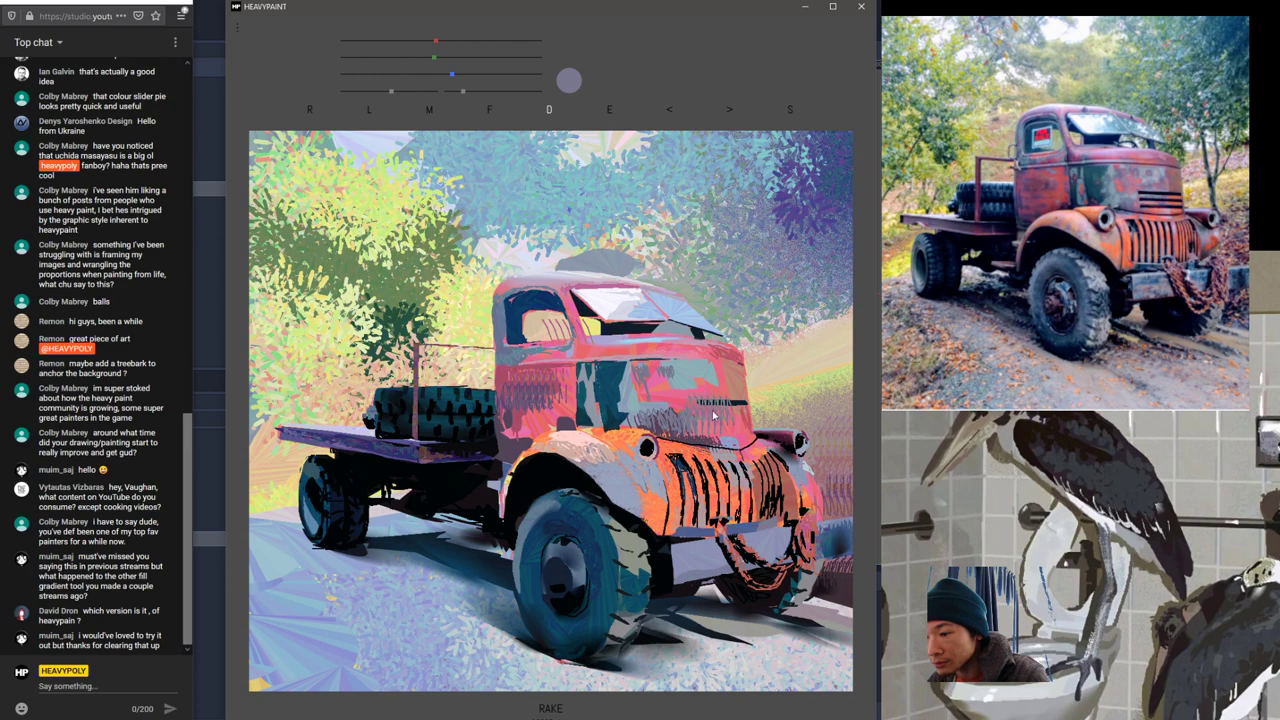
Step: Add Rake strokes in sampled light teal and a darkened slate blue to the patches on the truck's nose
alt+click(687, 372)
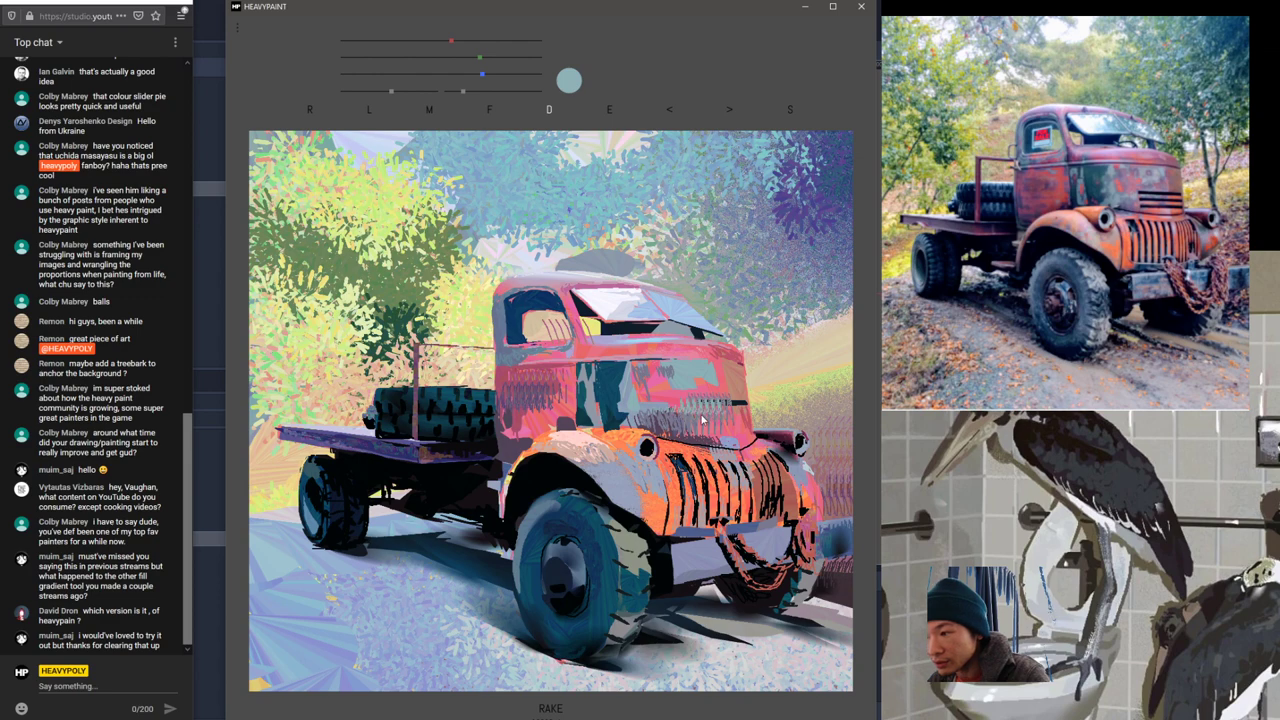
right_click(611, 389)
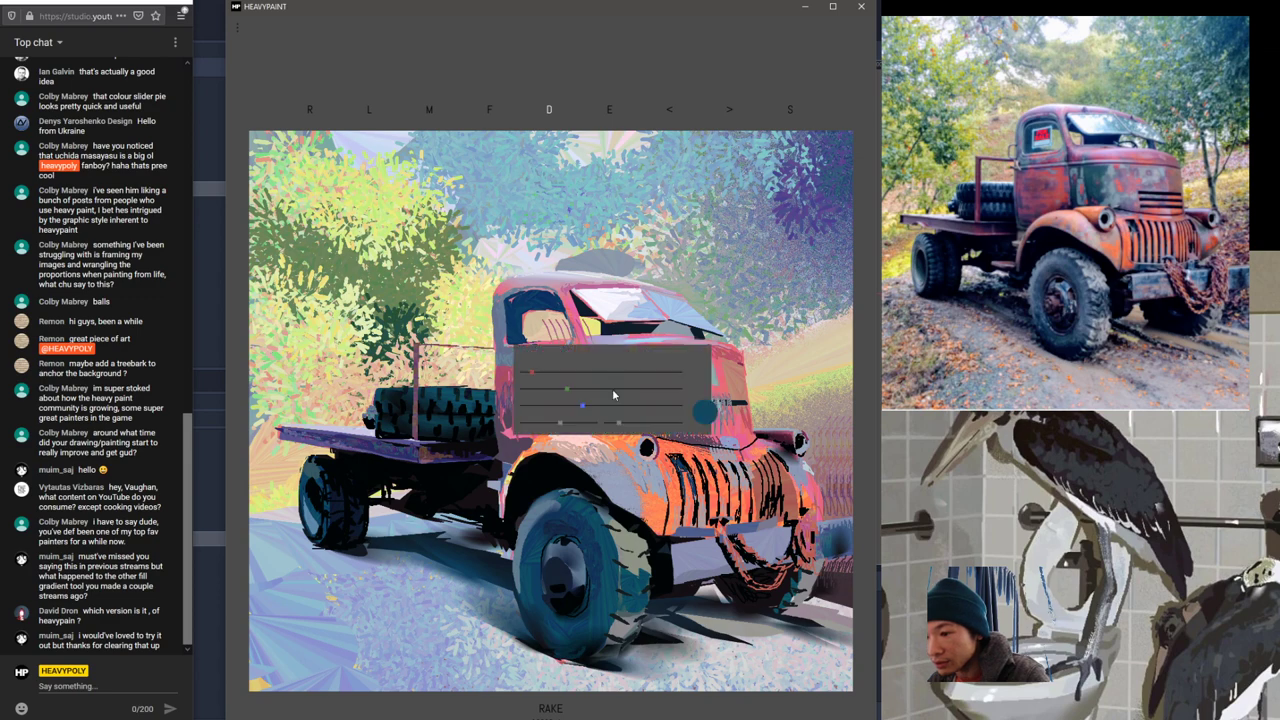
drag(562, 397, 554, 395)
click(561, 389)
click(556, 374)
drag(706, 419, 699, 433)
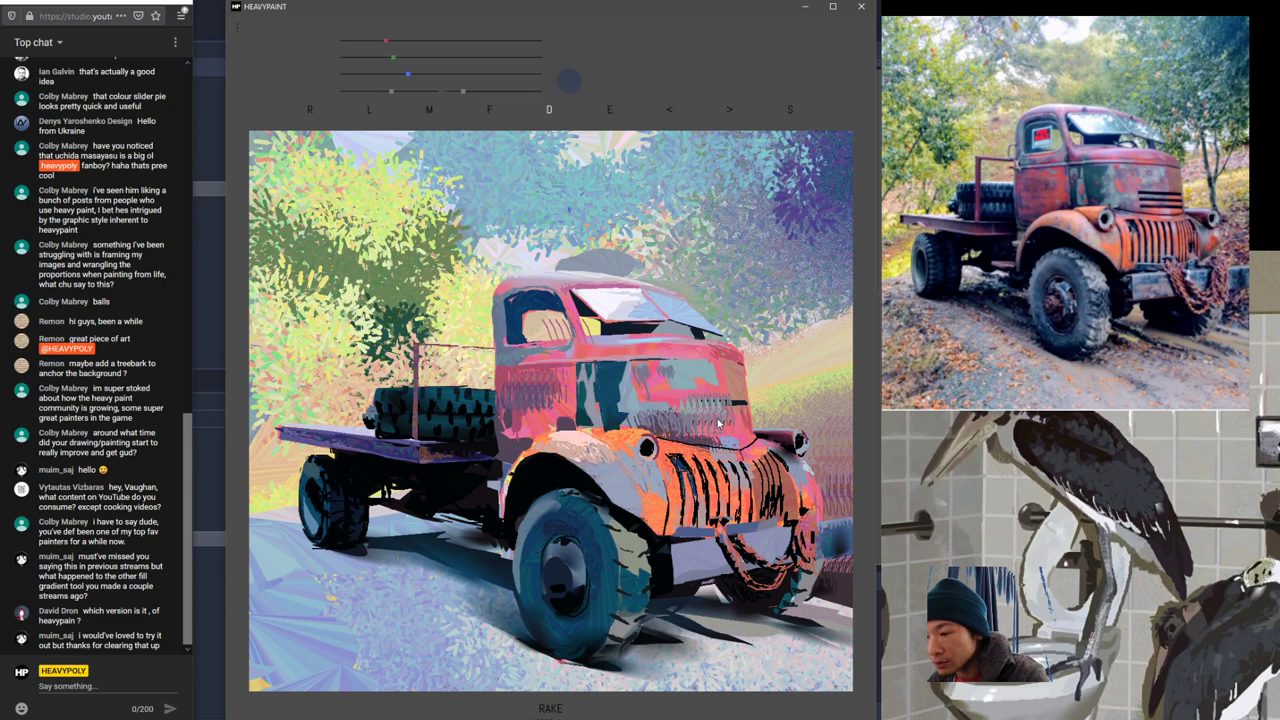
Step: Draw the stacked horizontal vent slots across the truck's nose with Fill shapes in sampled dark navy and black
key(e)
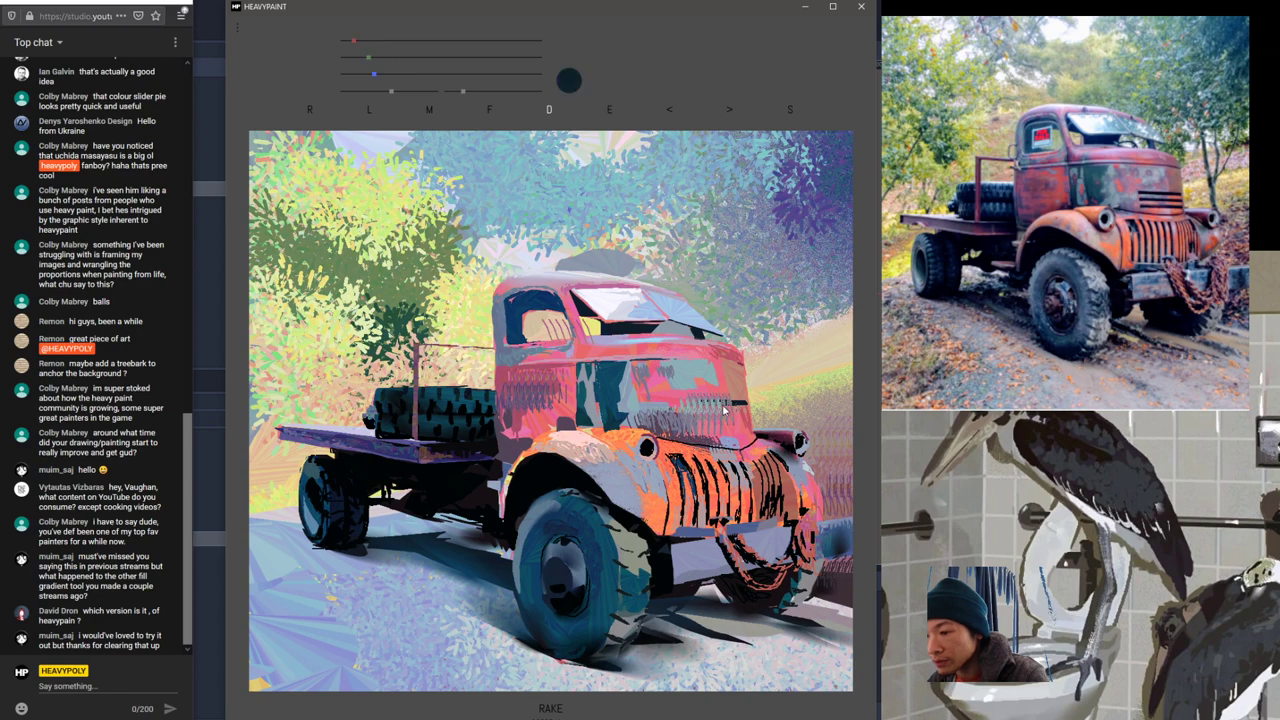
key(space)
key(f)
drag(693, 403, 734, 402)
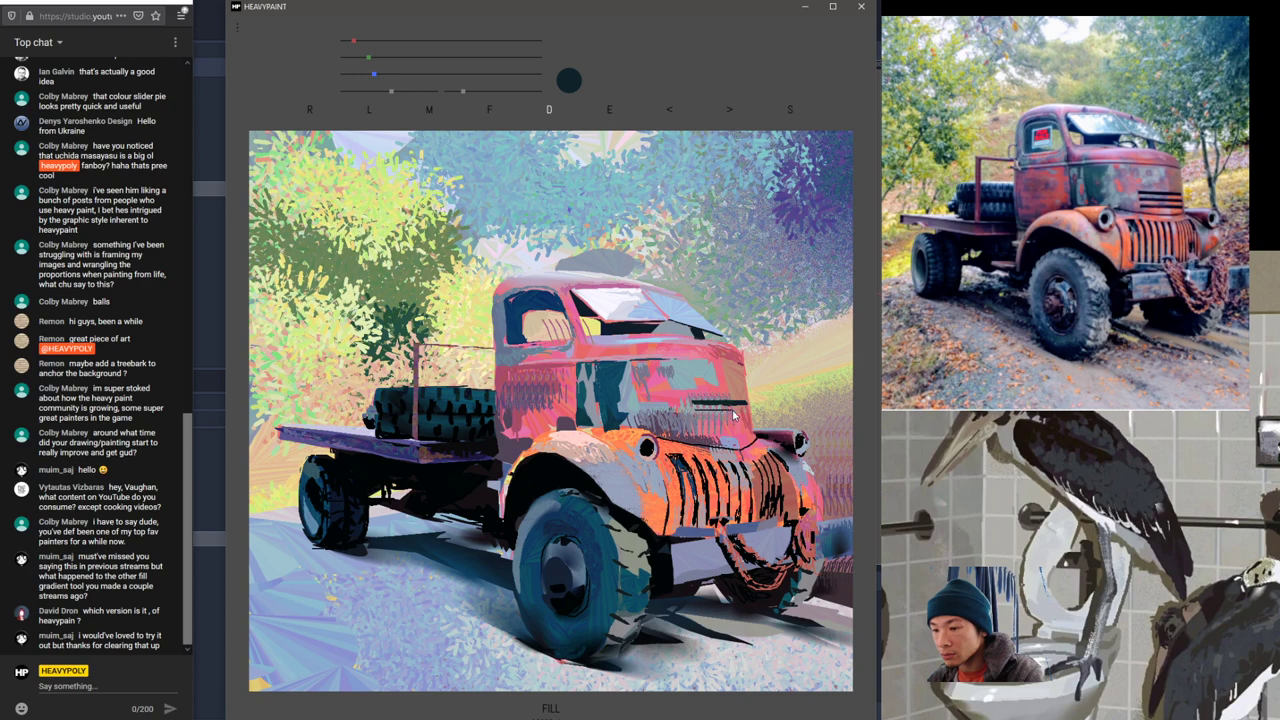
drag(734, 412, 736, 415)
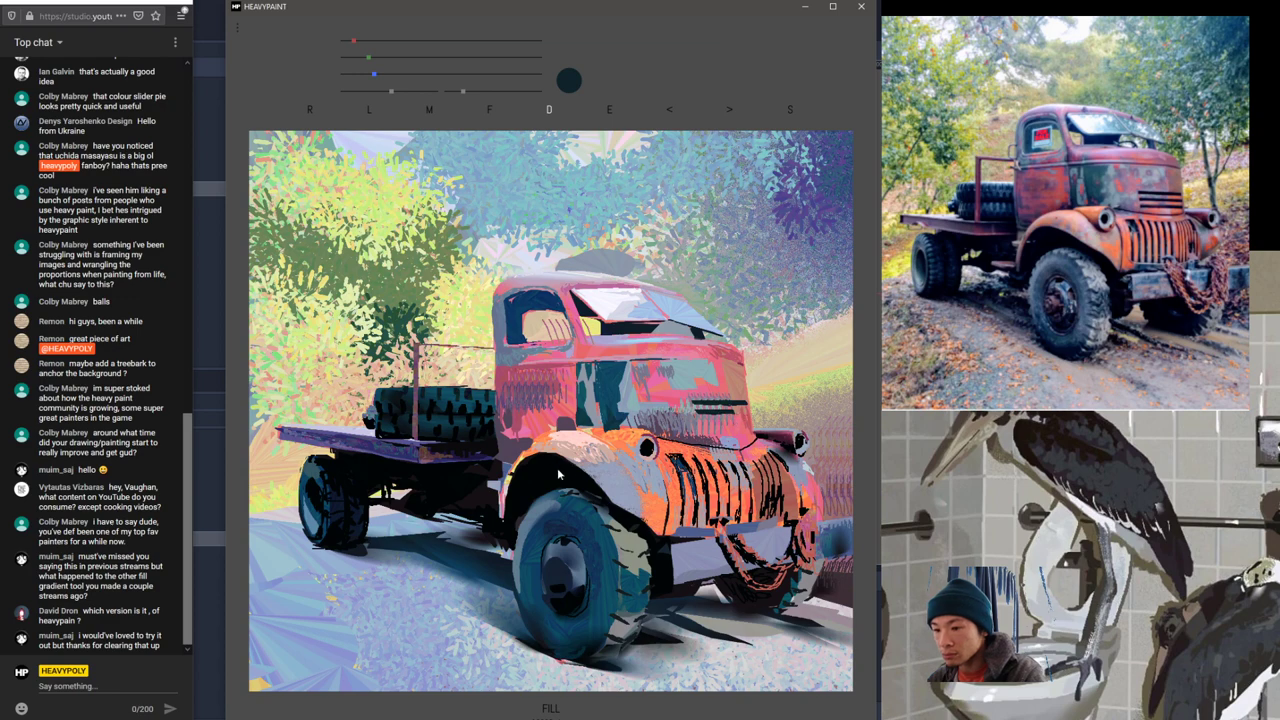
alt+click(646, 446)
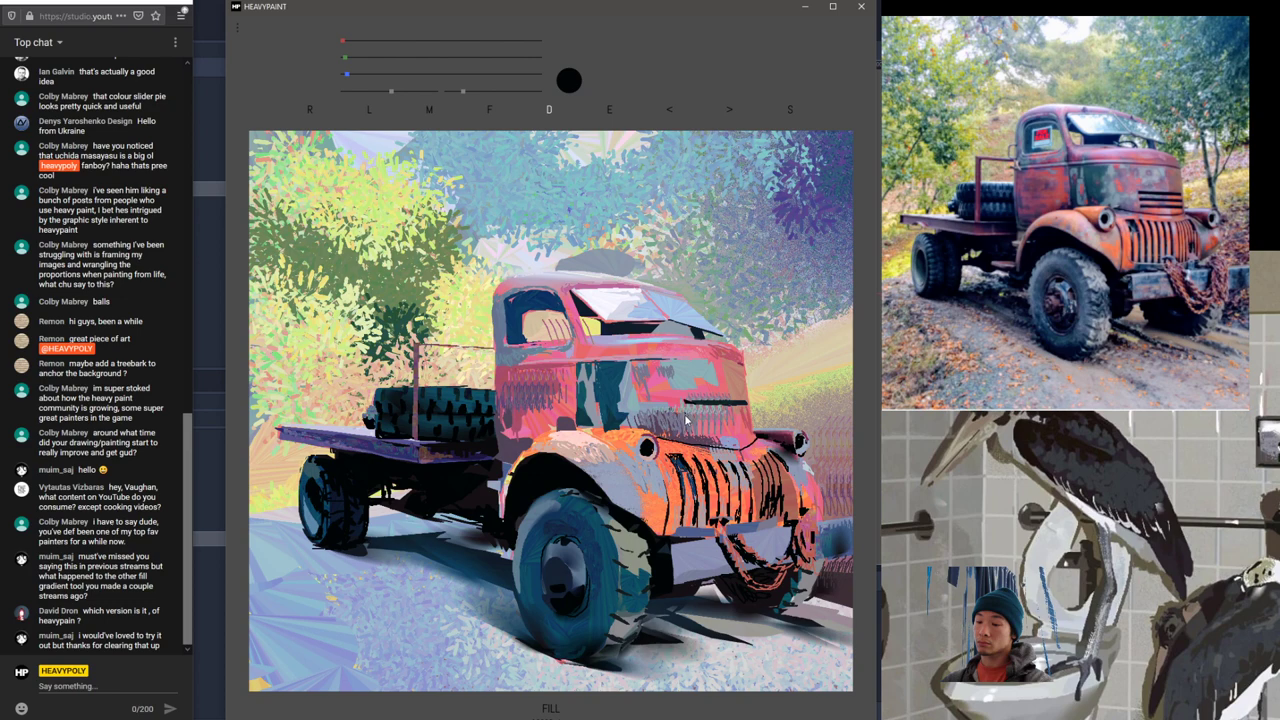
mouse_move(687, 424)
mouse_down()
mouse_move(752, 422)
mouse_move(688, 438)
mouse_up()
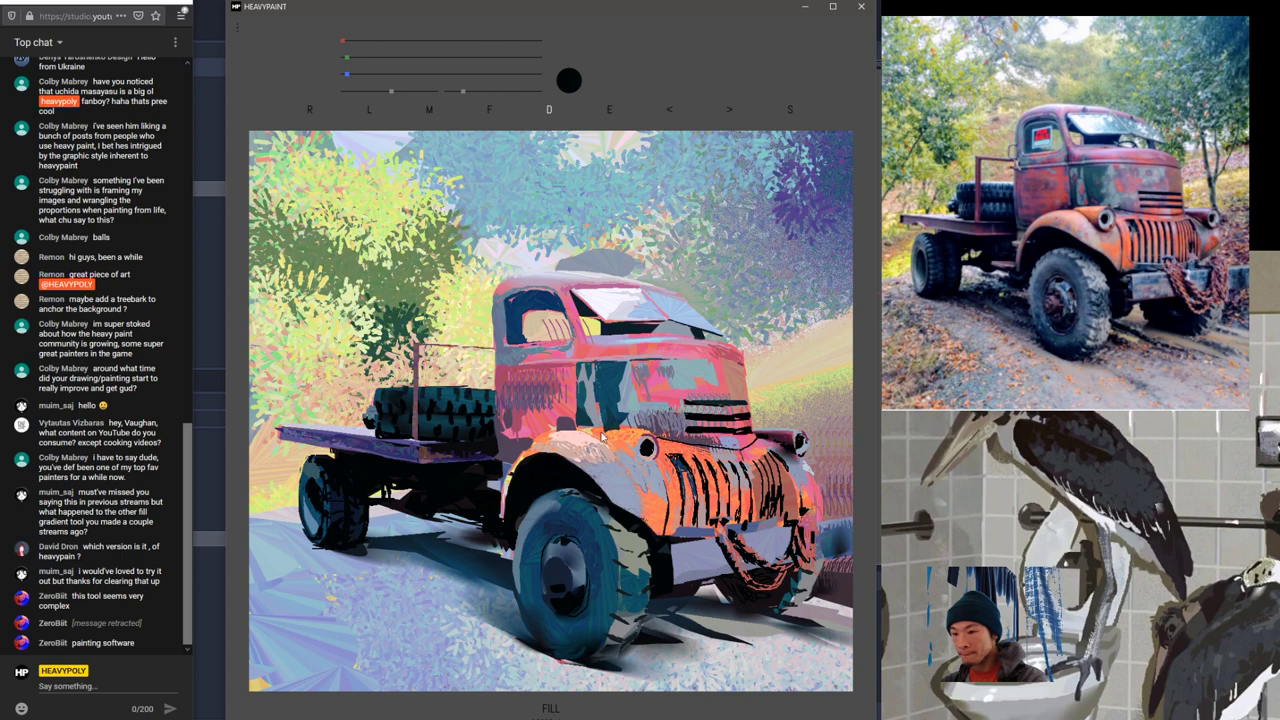
Step: Define the headlights and darken the tow chain with Fill shapes in sampled dark tones and black
right_click(691, 533)
right_click(838, 551)
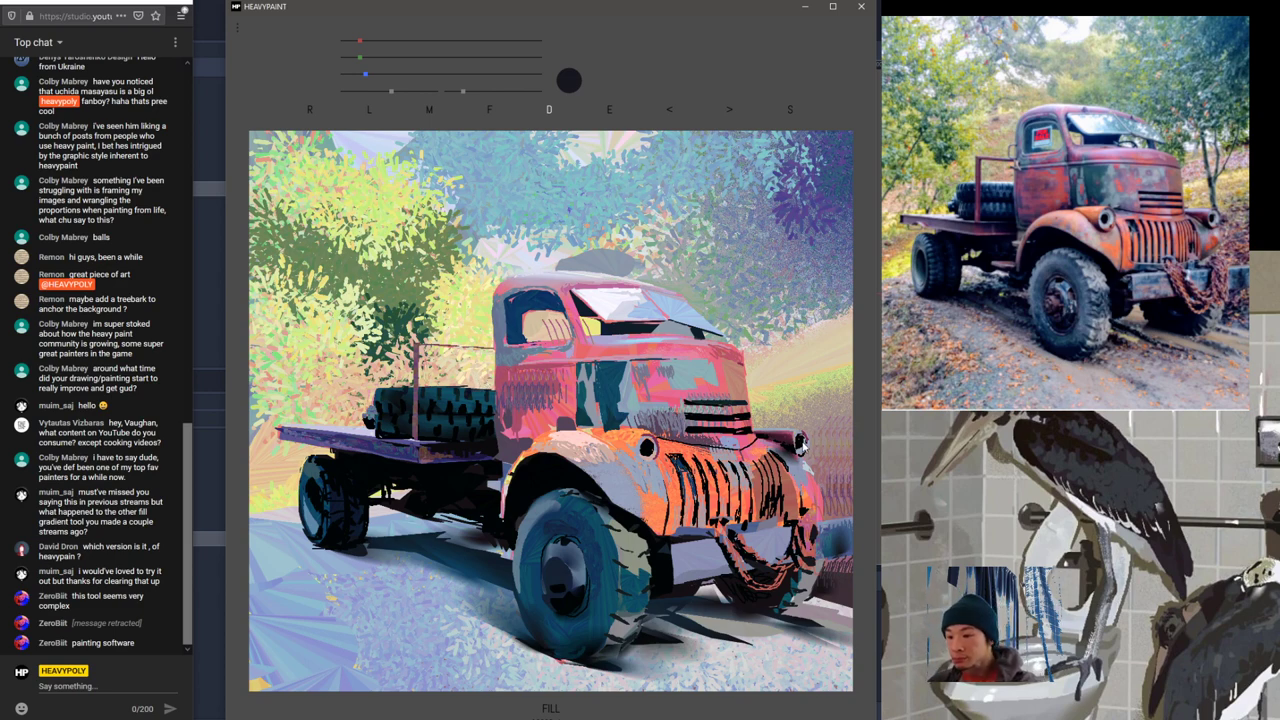
click(802, 446)
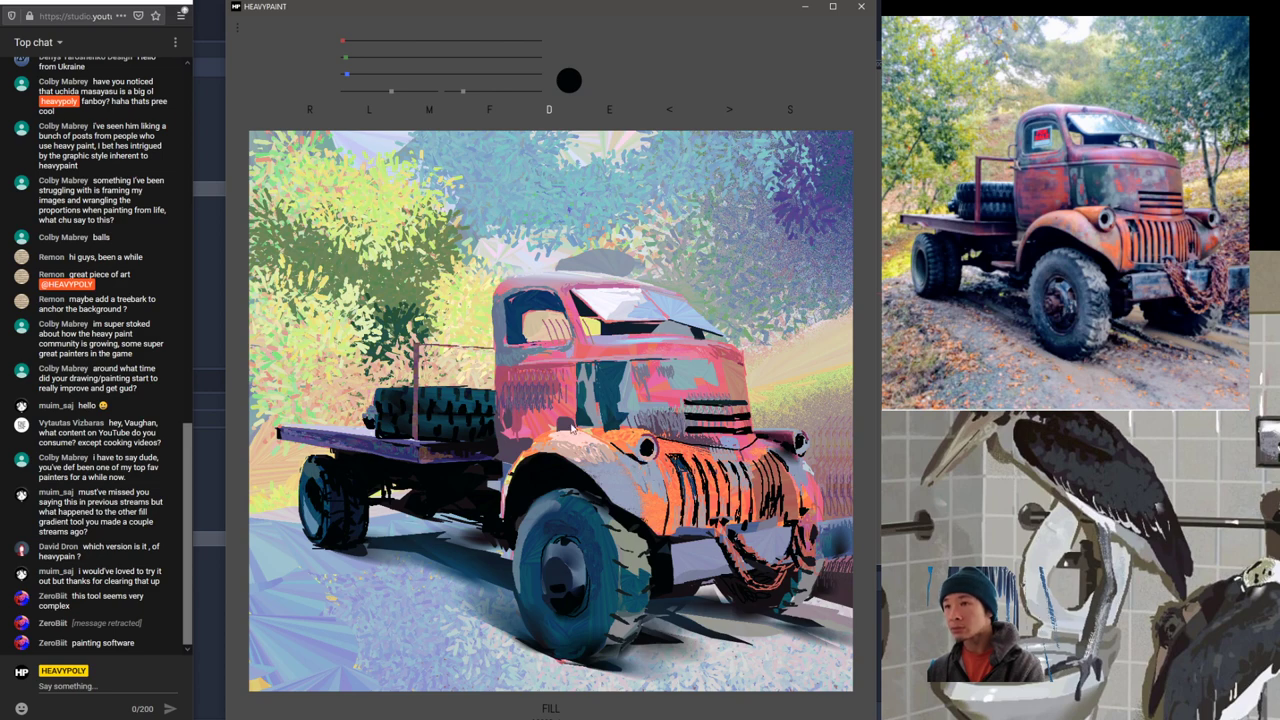
Step: Deepen the ground shadow between the rear and front wheels with Fill Gradient shapes in black and sampled dark plum
right_click(634, 497)
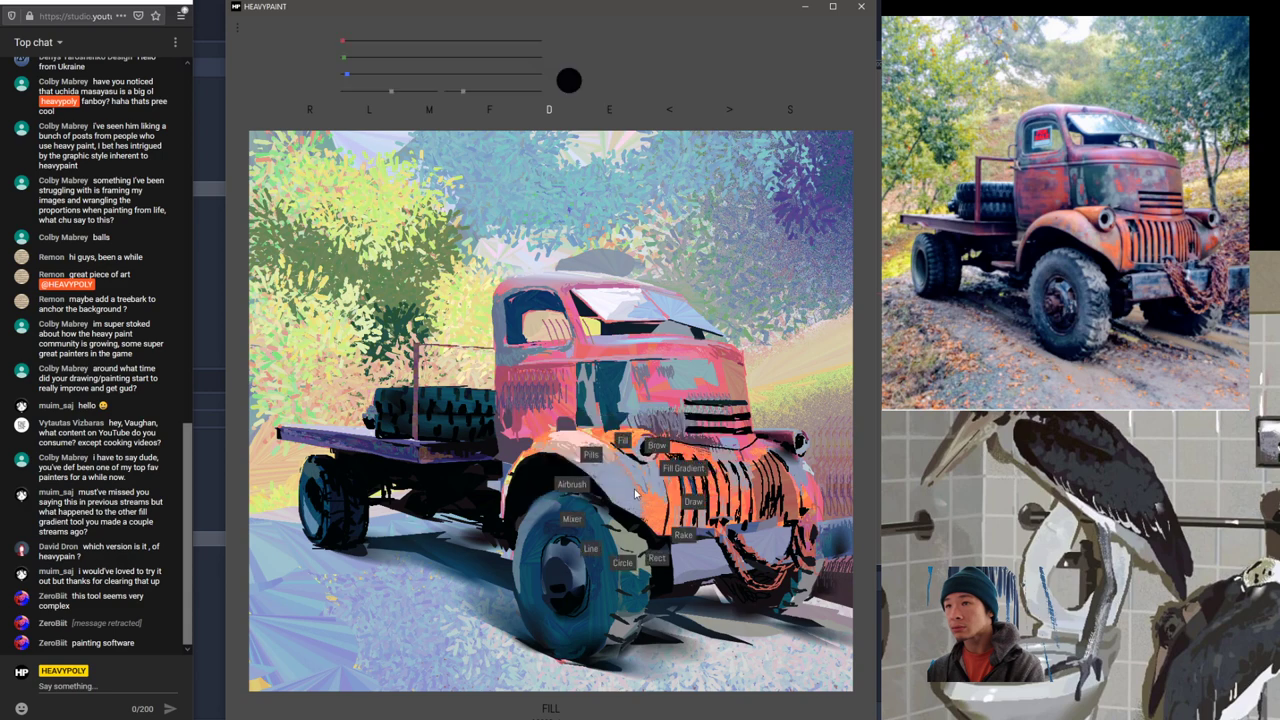
click(662, 478)
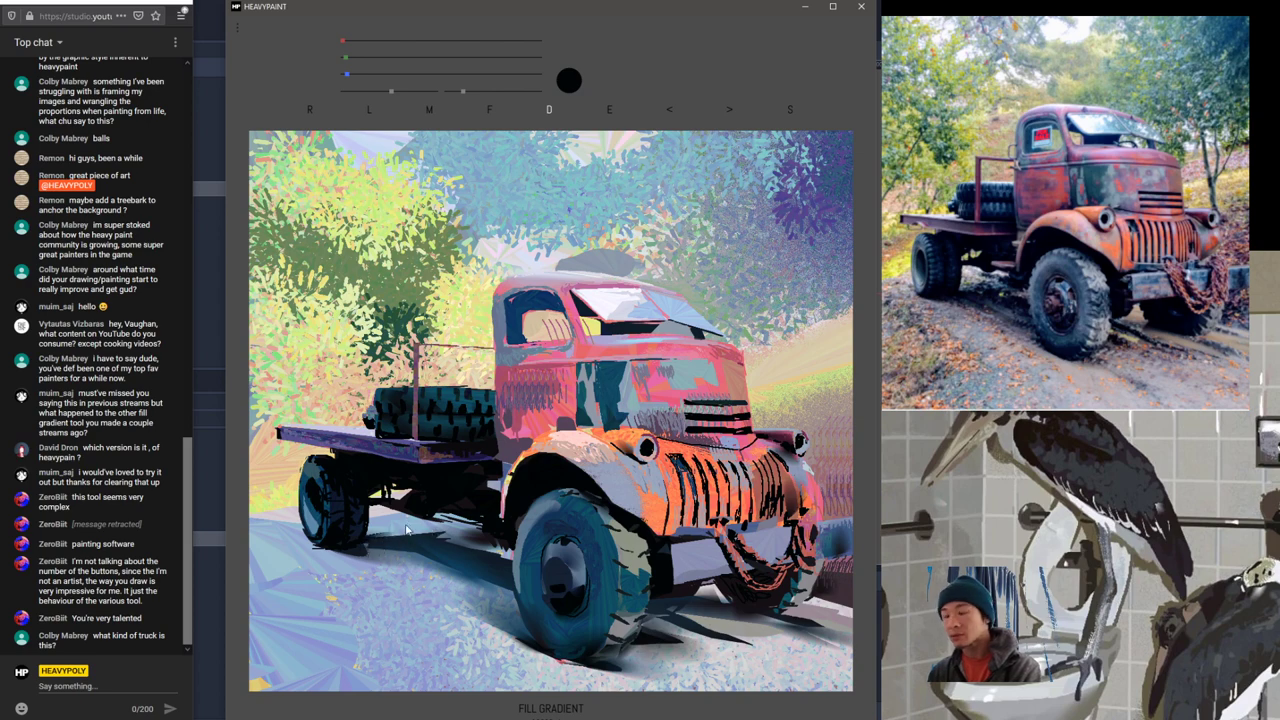
drag(407, 529, 365, 537)
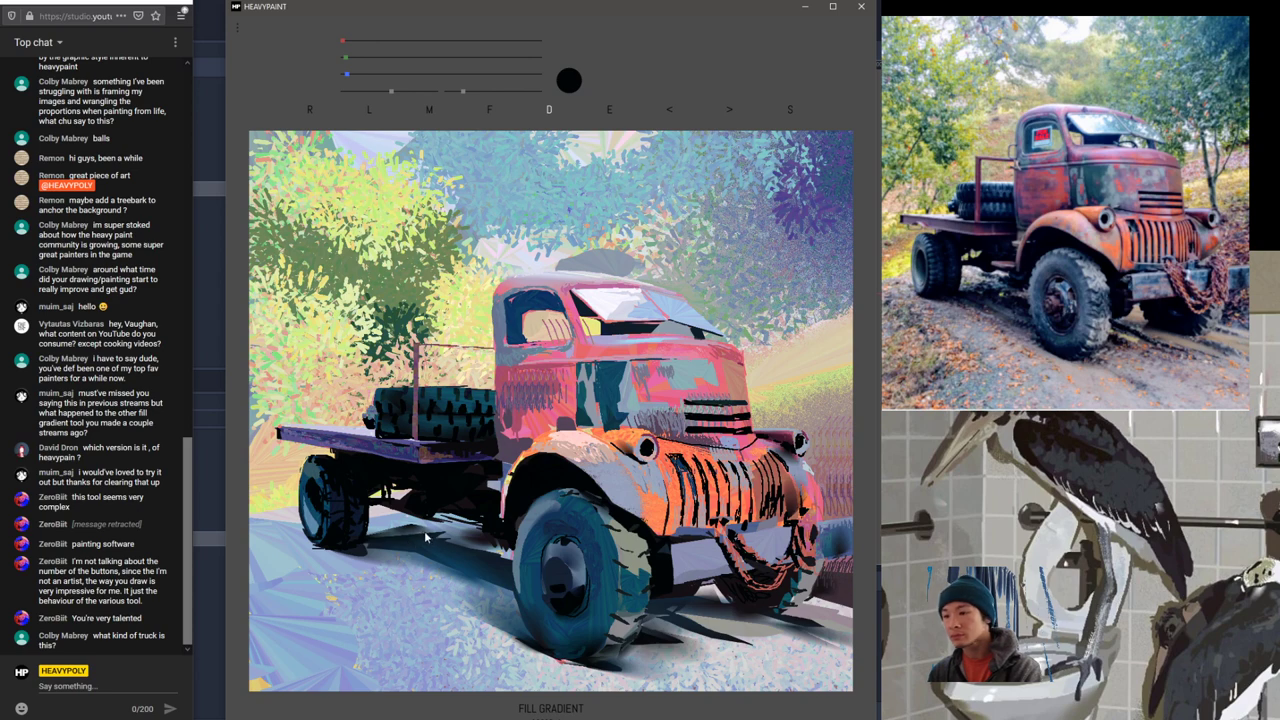
drag(422, 529, 441, 536)
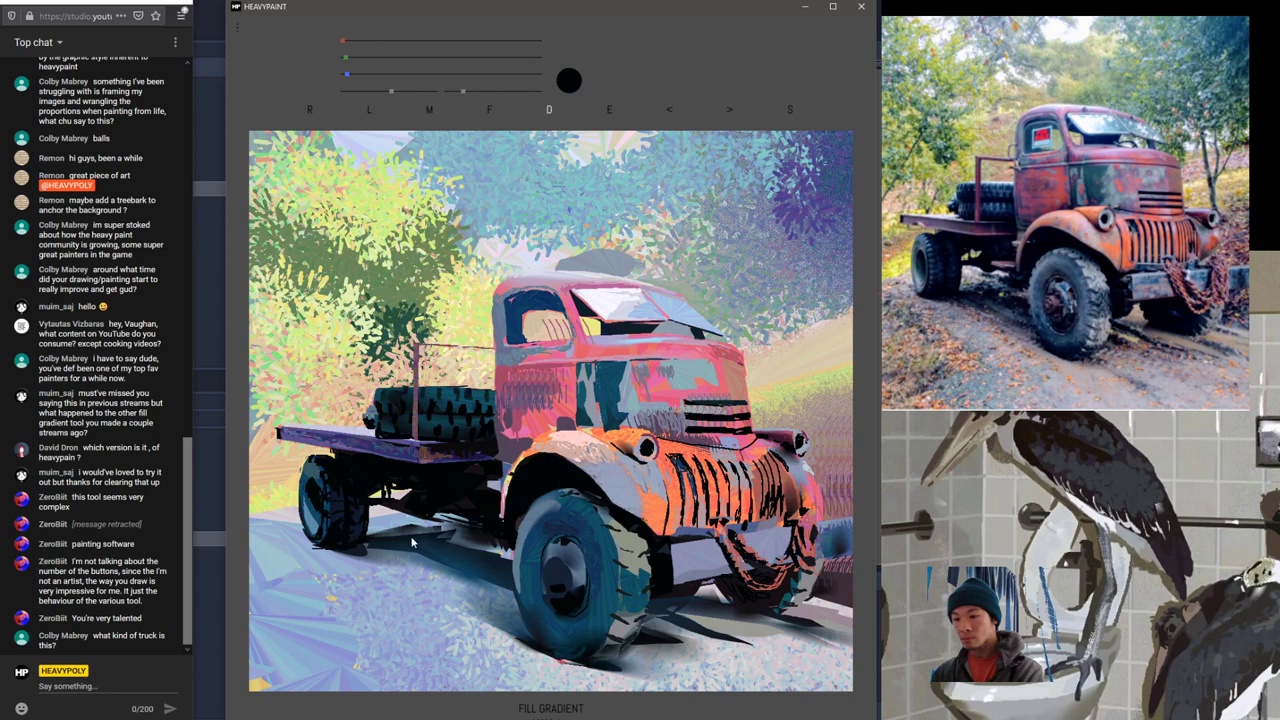
right_click(509, 572)
right_click(506, 549)
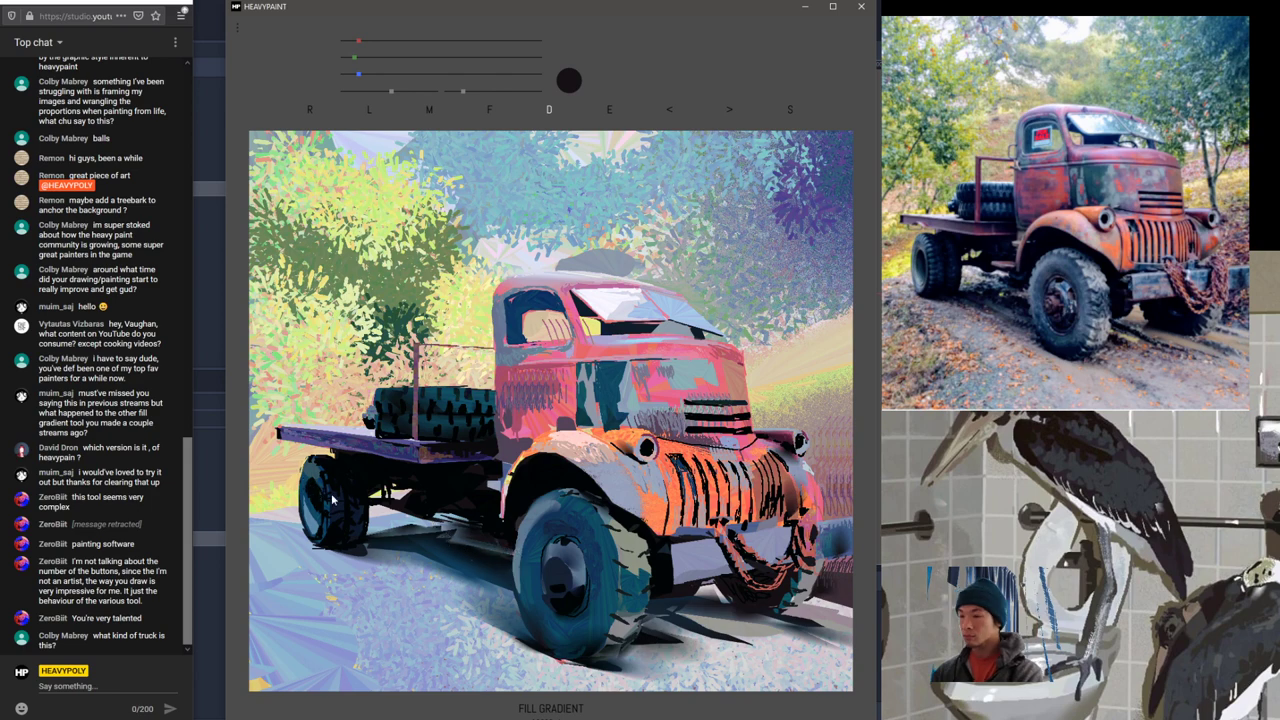
Step: Touch up the windshield and the hood's edge with Fill shapes in sampled muted green and dark navy
key(space)
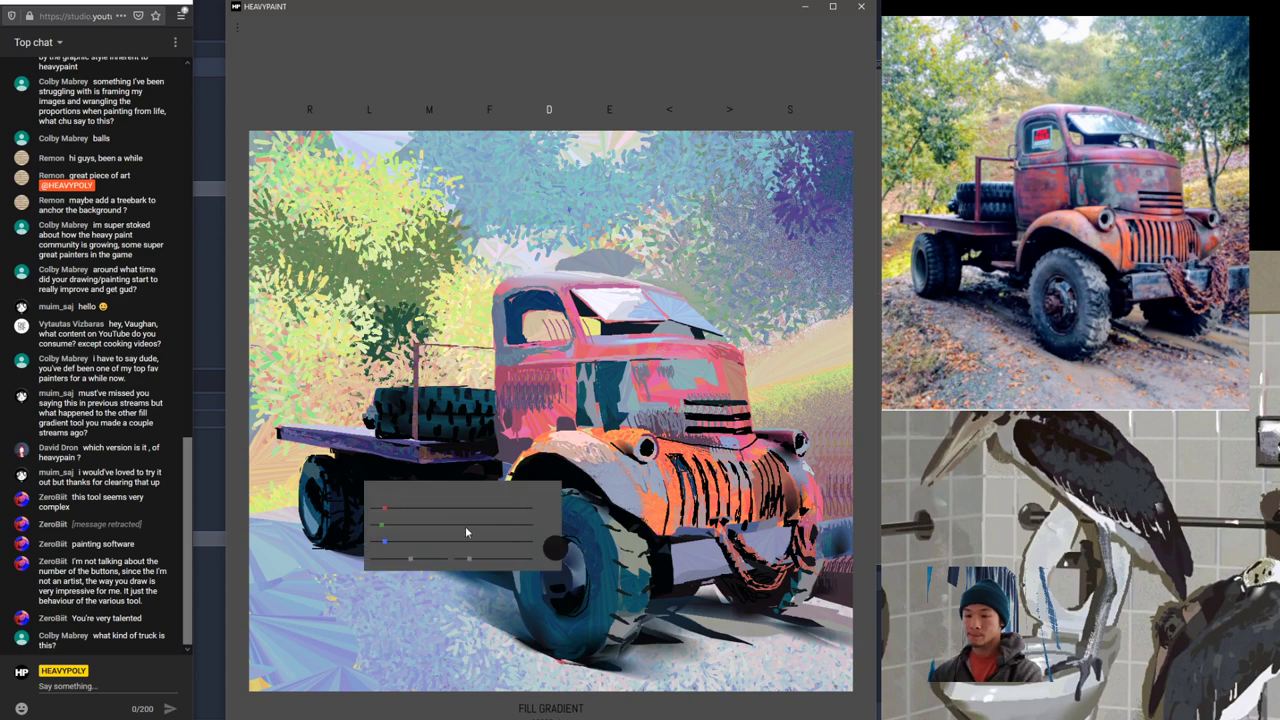
right_click(530, 571)
click(521, 510)
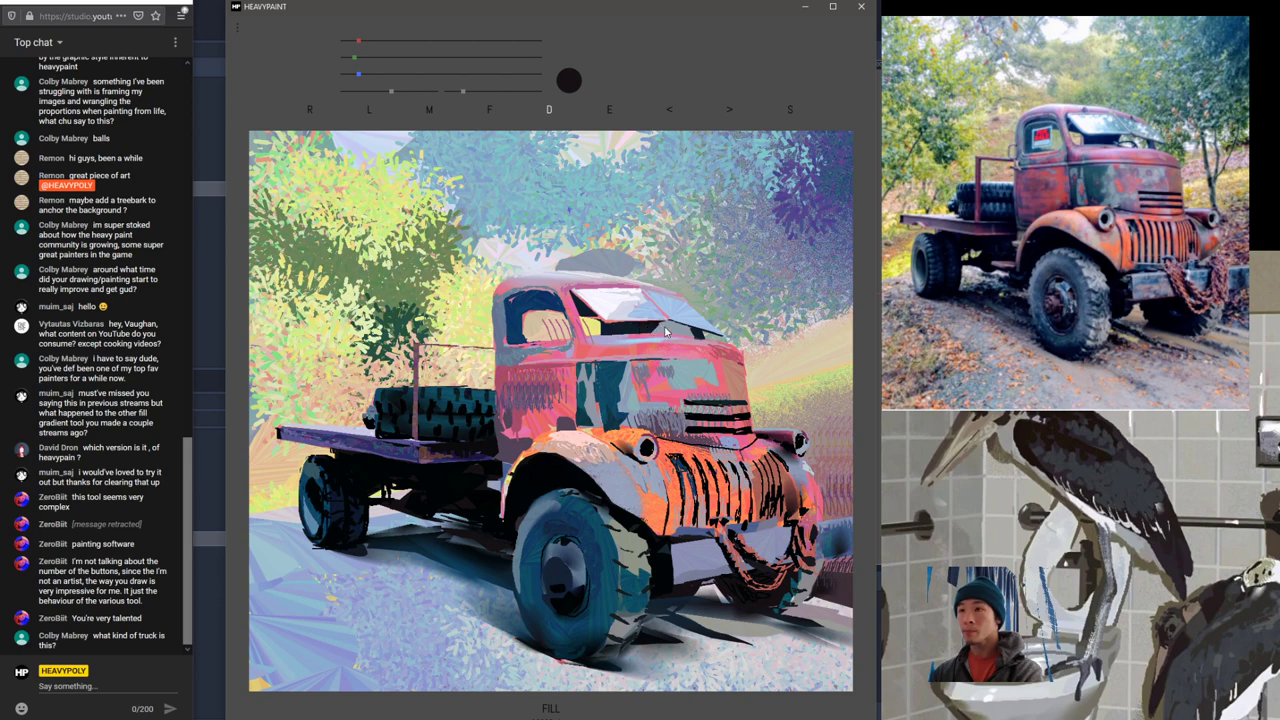
alt+click(794, 396)
alt+click(752, 343)
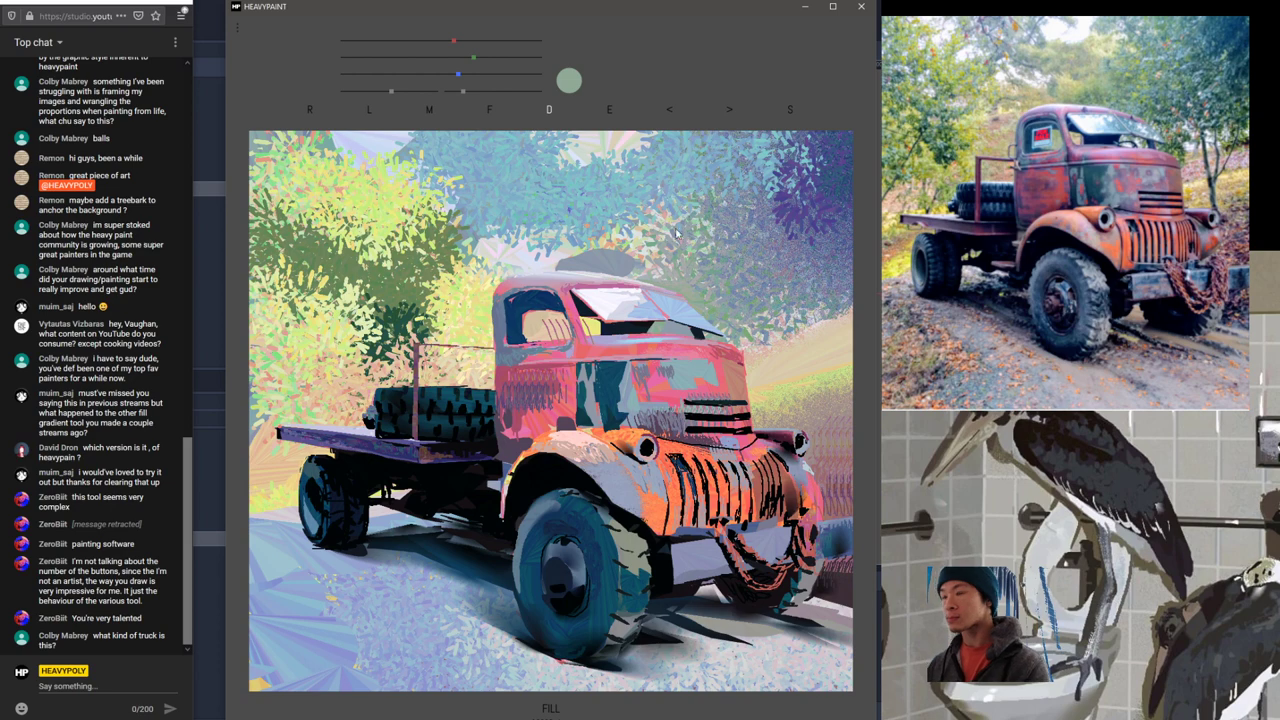
alt+click(668, 316)
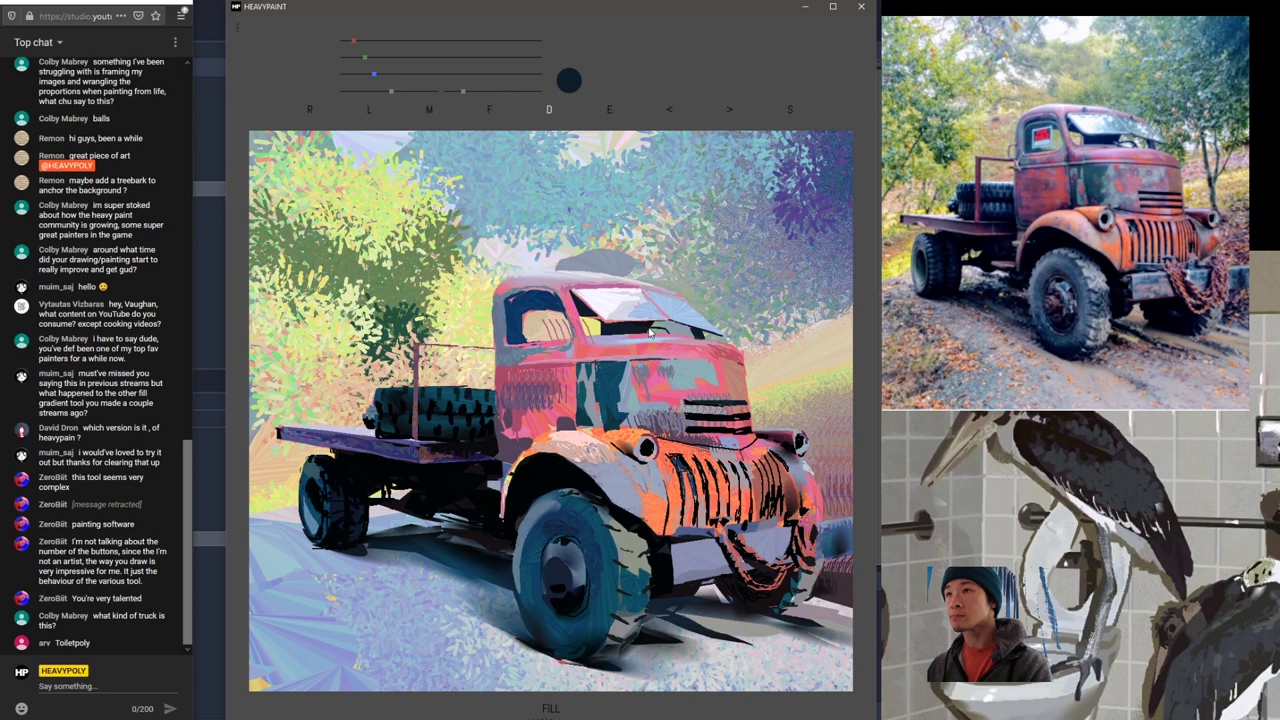
Step: Try large fan-patterned Fill shapes in dark teal over the cab and background trees, undoing each one
right_click(612, 405)
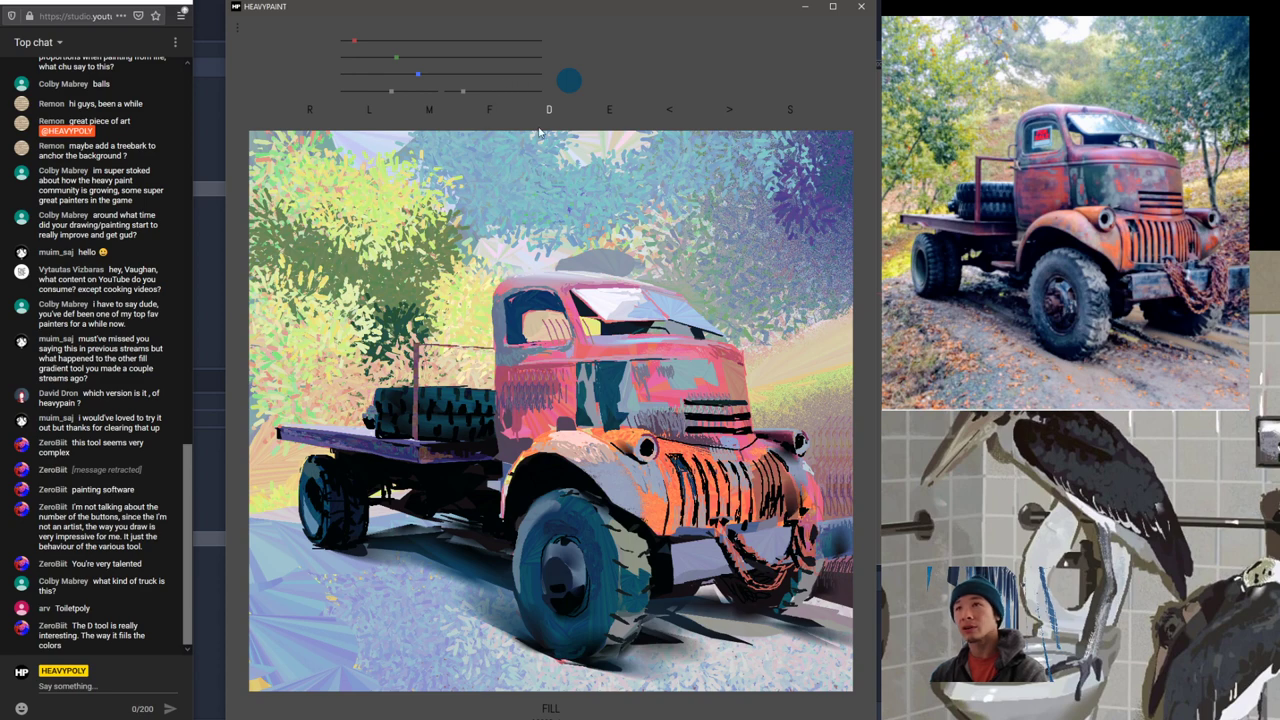
mouse_move(651, 204)
mouse_down()
mouse_move(725, 300)
mouse_move(702, 163)
mouse_move(546, 210)
mouse_up()
key(ctrl+z)
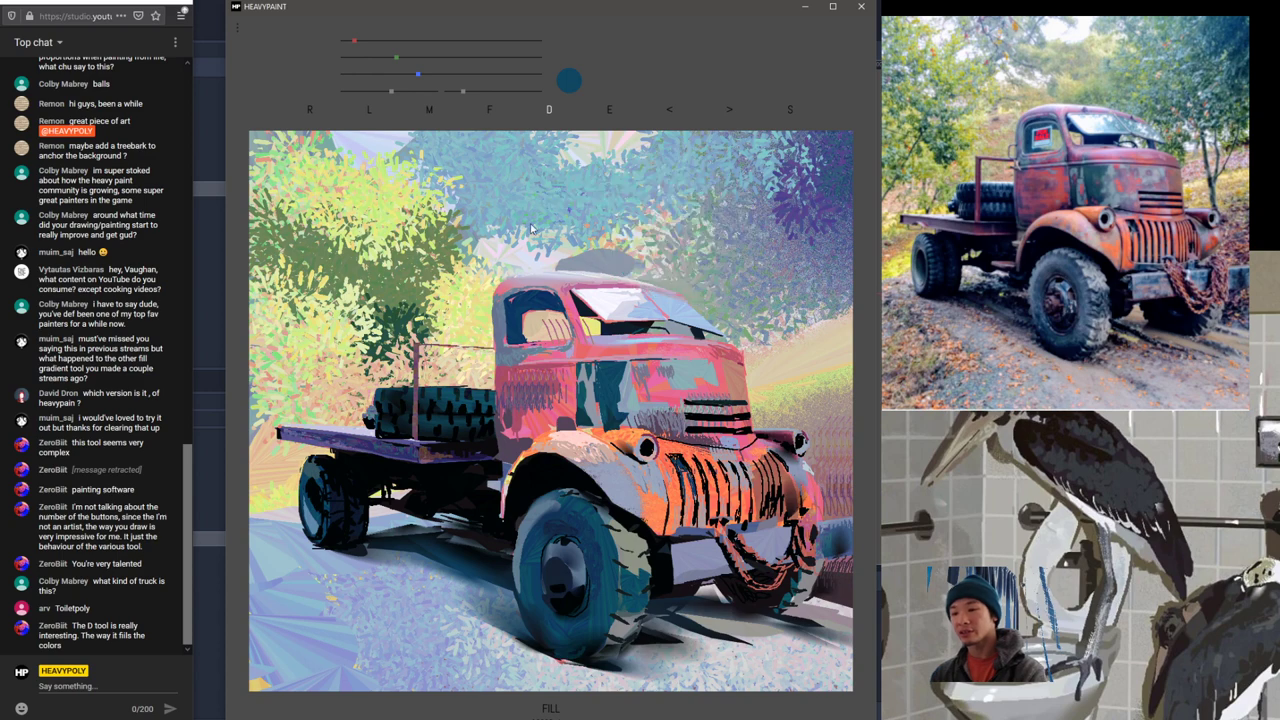
mouse_move(632, 193)
mouse_down()
mouse_move(793, 270)
mouse_move(796, 383)
mouse_move(673, 455)
mouse_move(483, 322)
mouse_move(490, 218)
mouse_up()
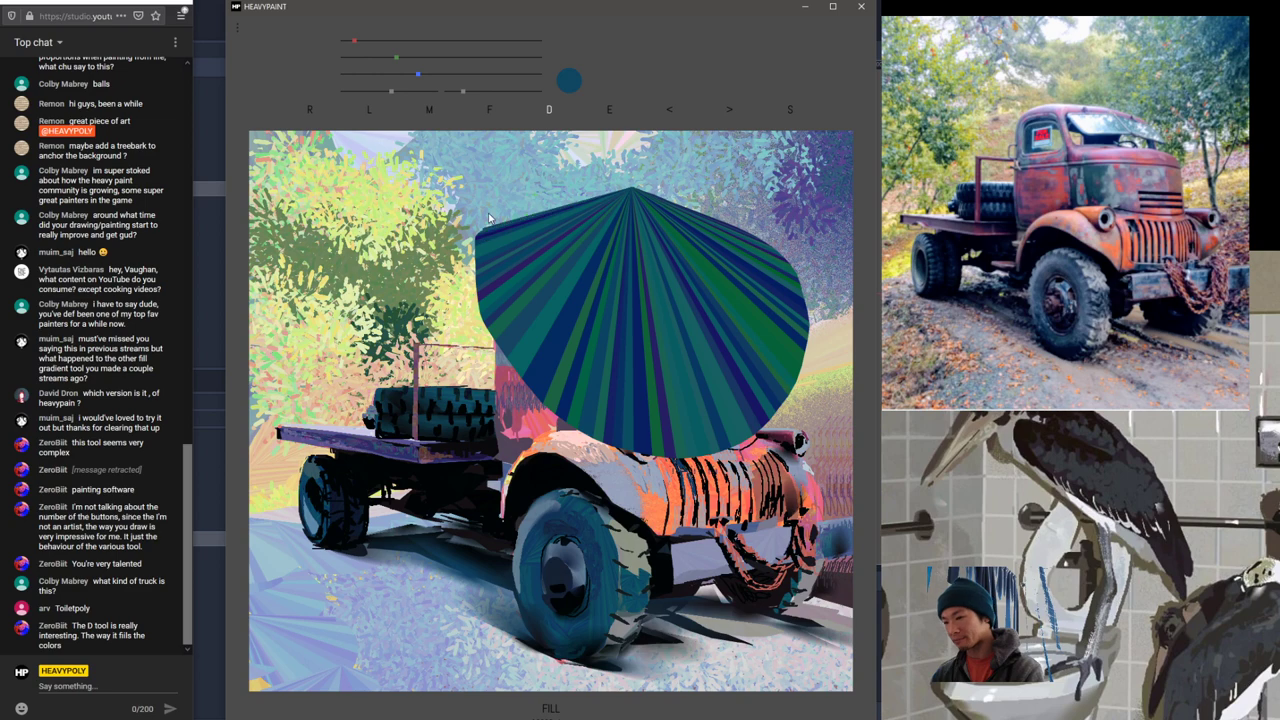
key(ctrl+z)
mouse_move(578, 222)
mouse_down()
mouse_move(701, 330)
mouse_move(493, 186)
mouse_move(488, 228)
mouse_up()
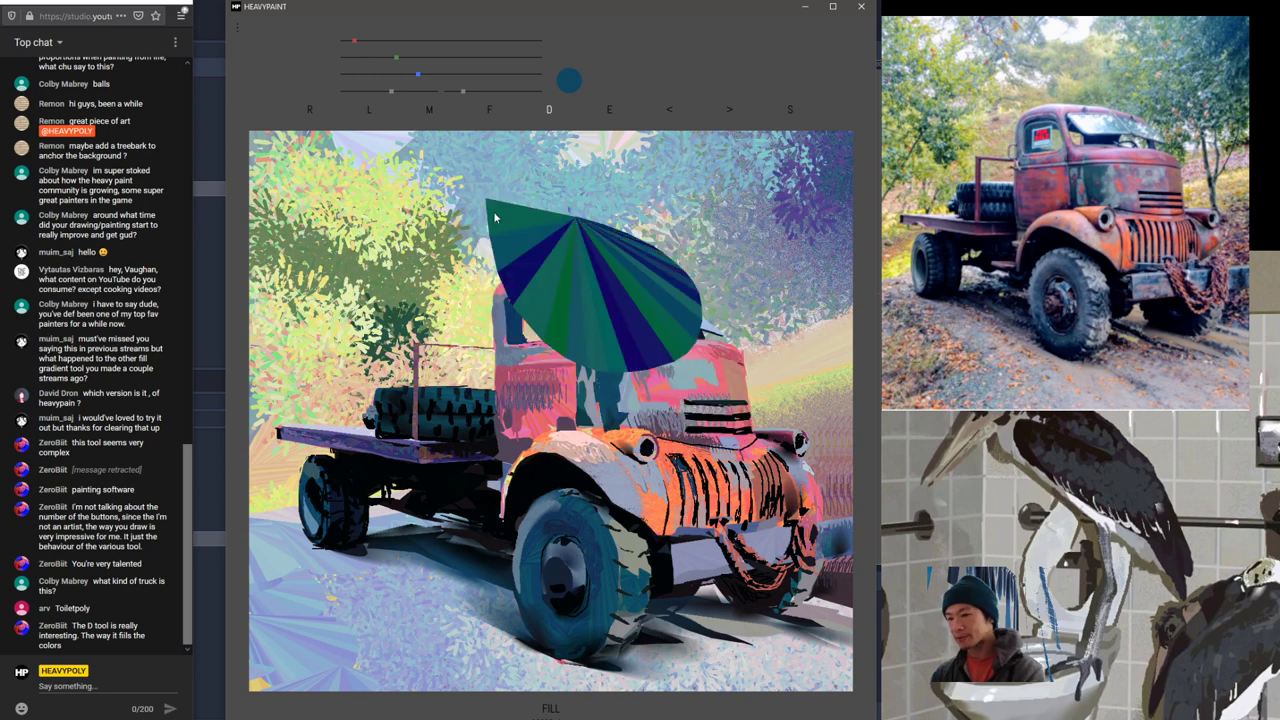
key(ctrl+z)
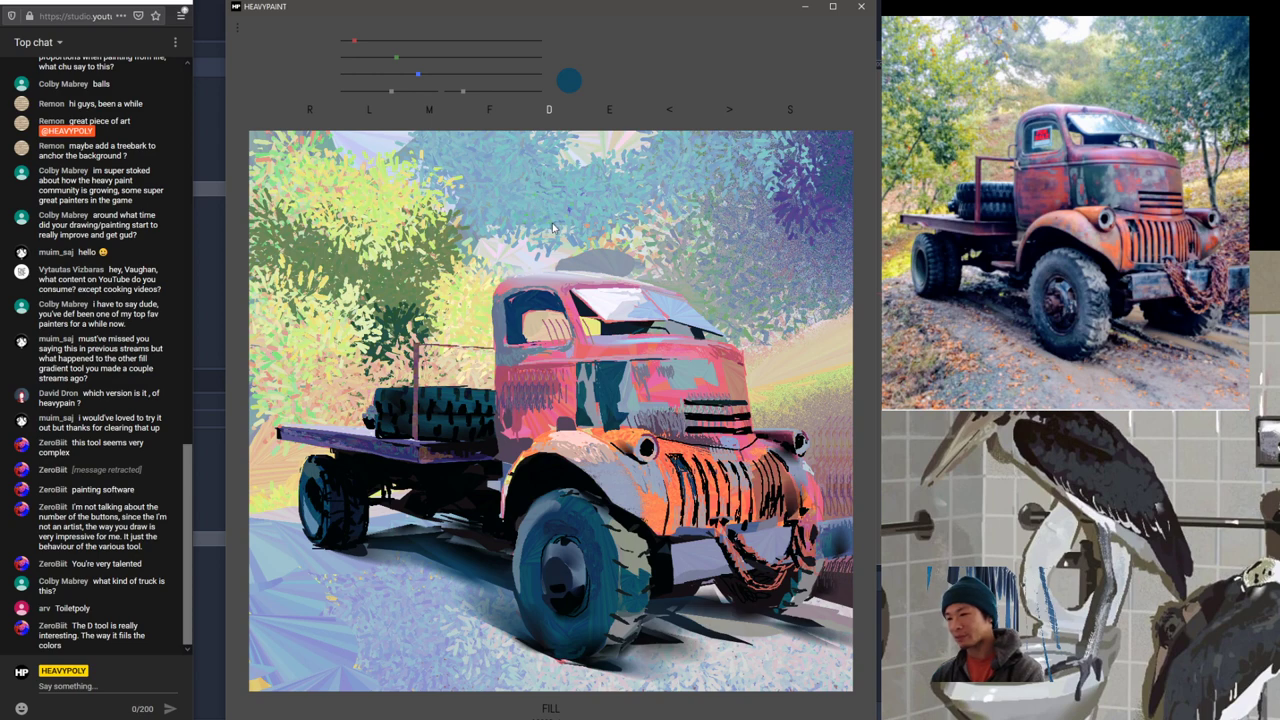
mouse_move(615, 207)
mouse_down()
mouse_move(699, 246)
mouse_move(477, 211)
mouse_move(495, 246)
mouse_up()
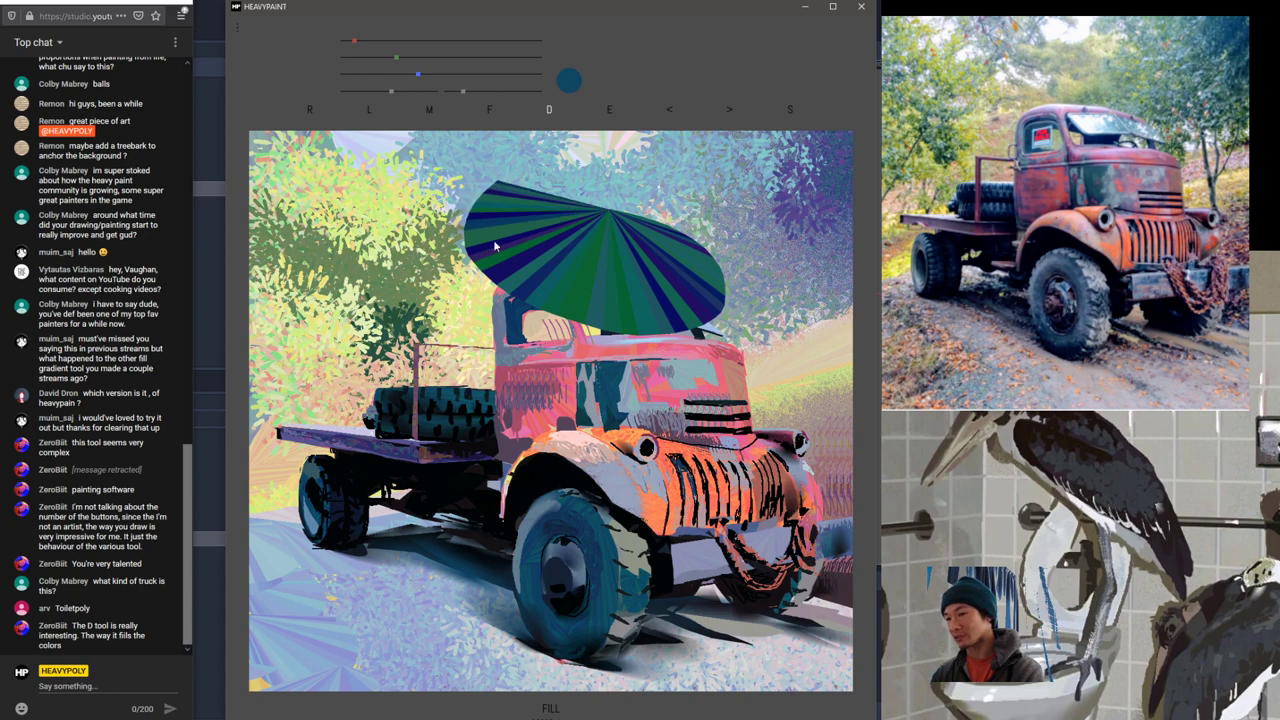
key(ctrl+z)
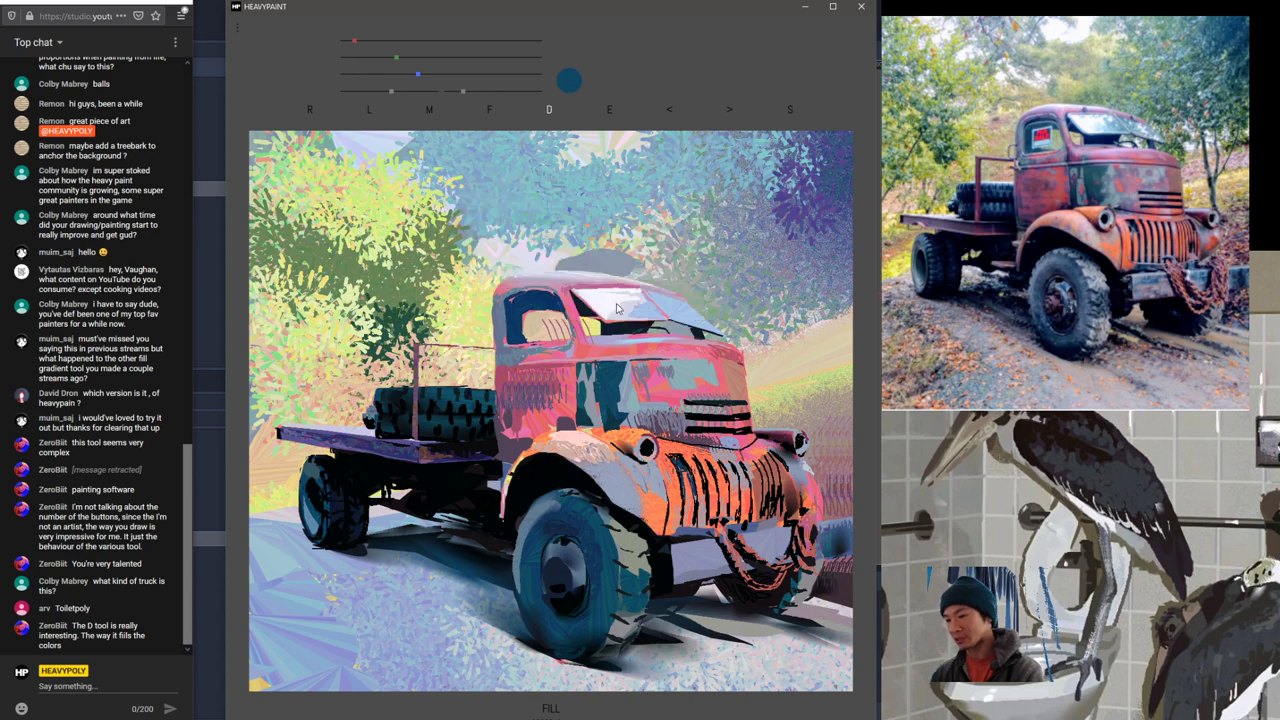
Step: Tint the front bumper with flat Fill shapes in sampled blue and a periwinkle shifted slightly toward violet
right_click(749, 529)
right_click(848, 540)
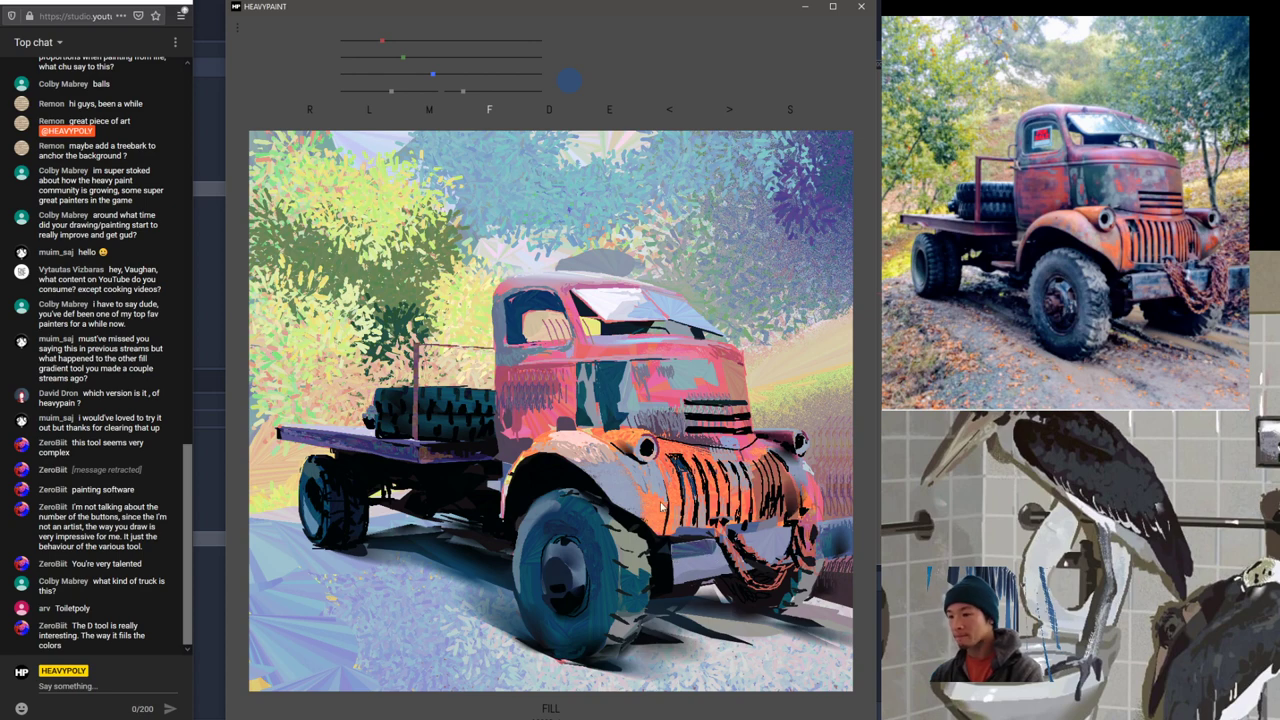
right_click(838, 527)
right_click(840, 528)
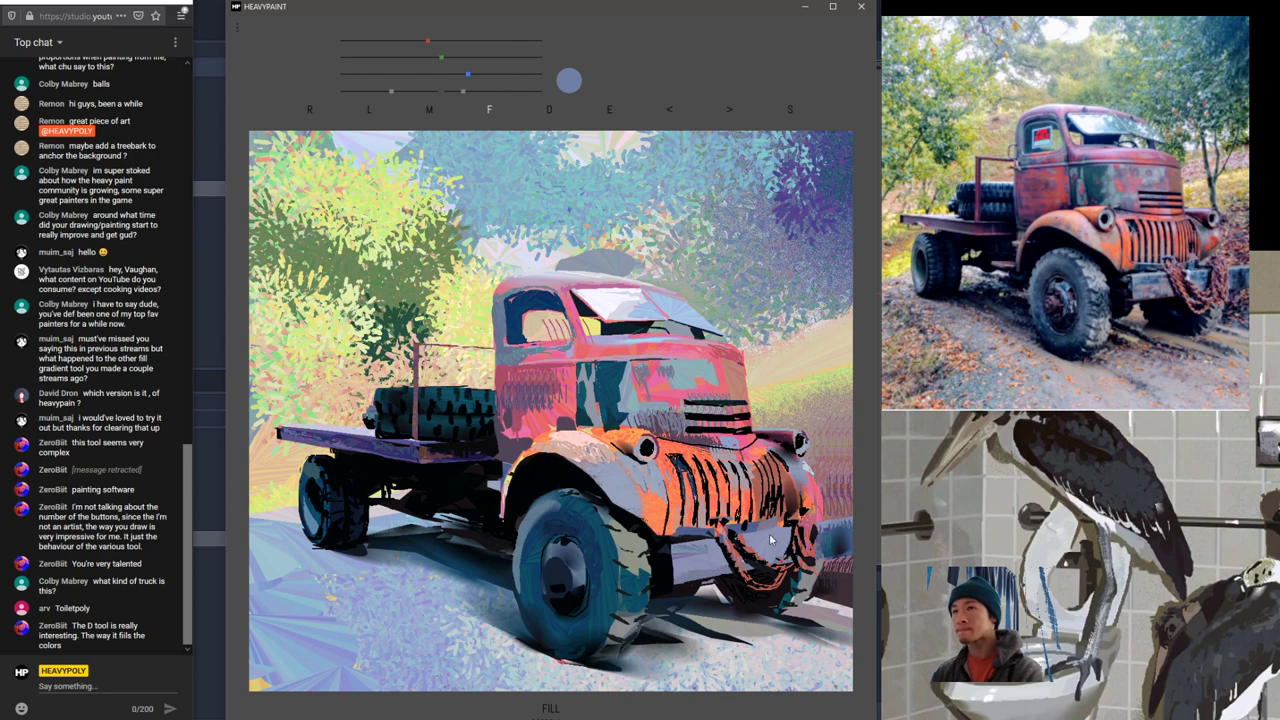
key(space)
drag(672, 555, 667, 555)
key(space)
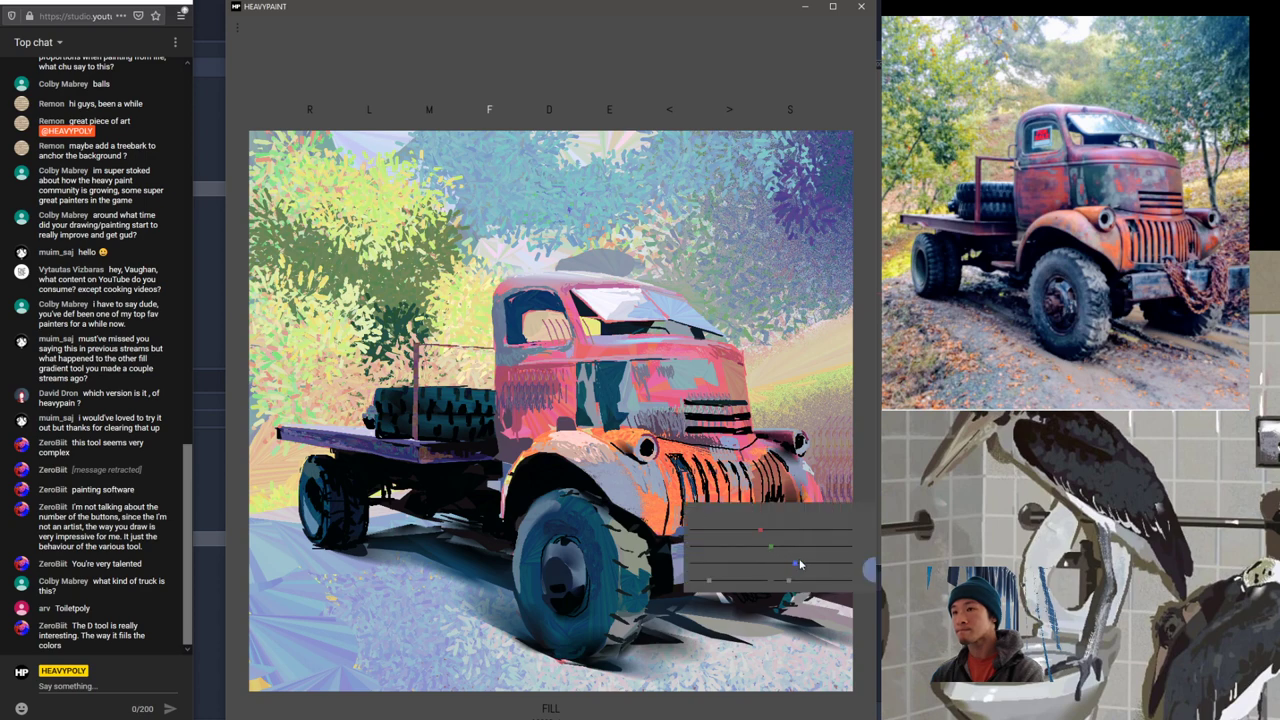
key(space)
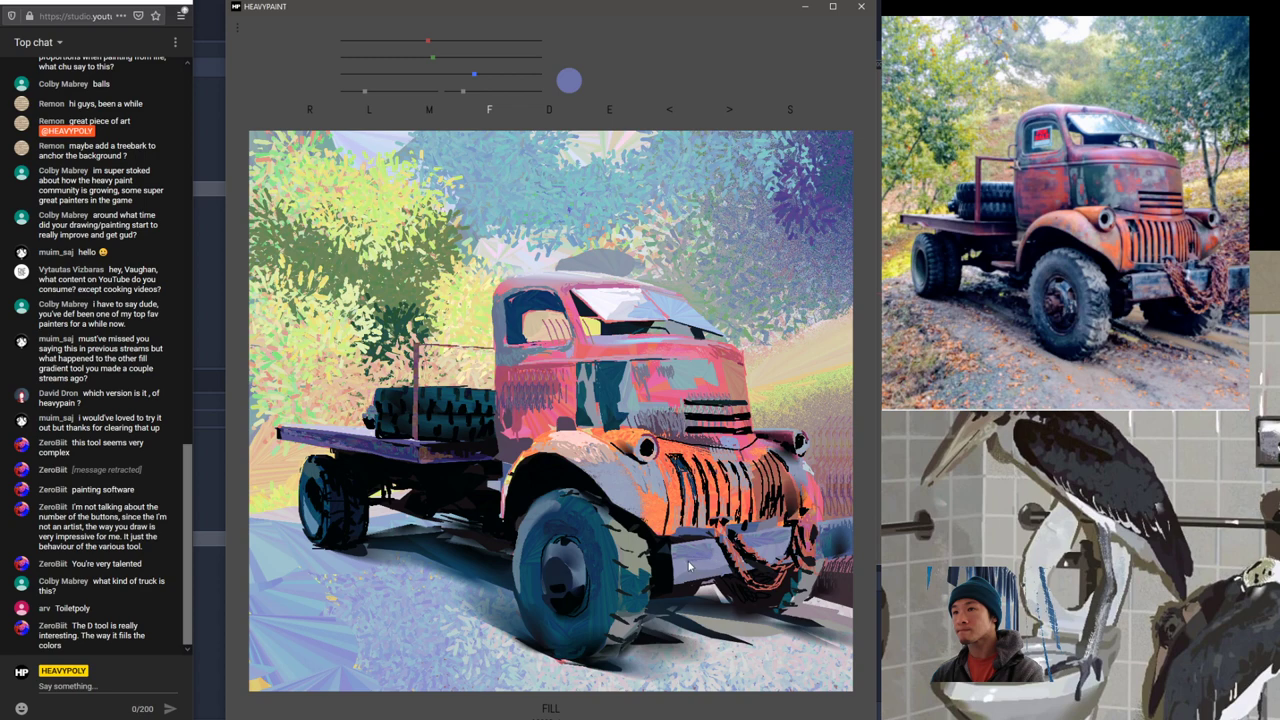
Step: Fill small shapes at the front bumper's far end beyond the chain, using blue-violet and lavender tones sampled nearby
right_click(719, 566)
drag(715, 546, 711, 562)
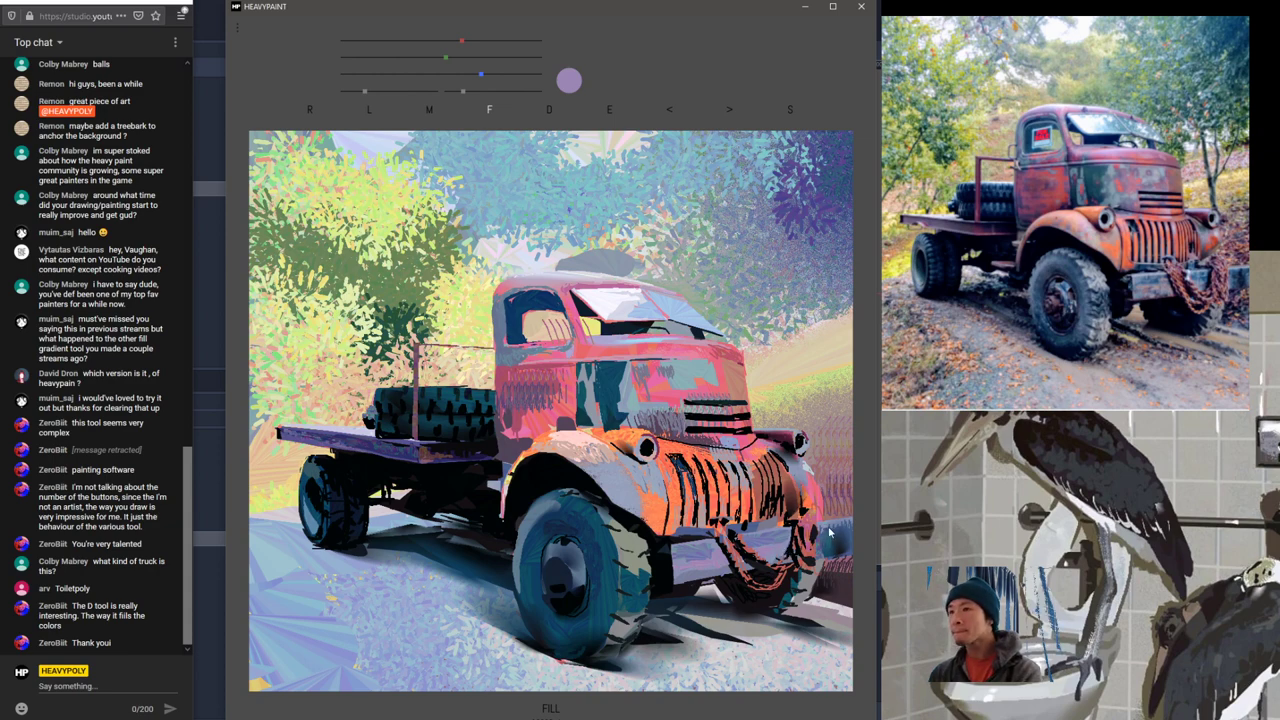
key(e)
key(e)
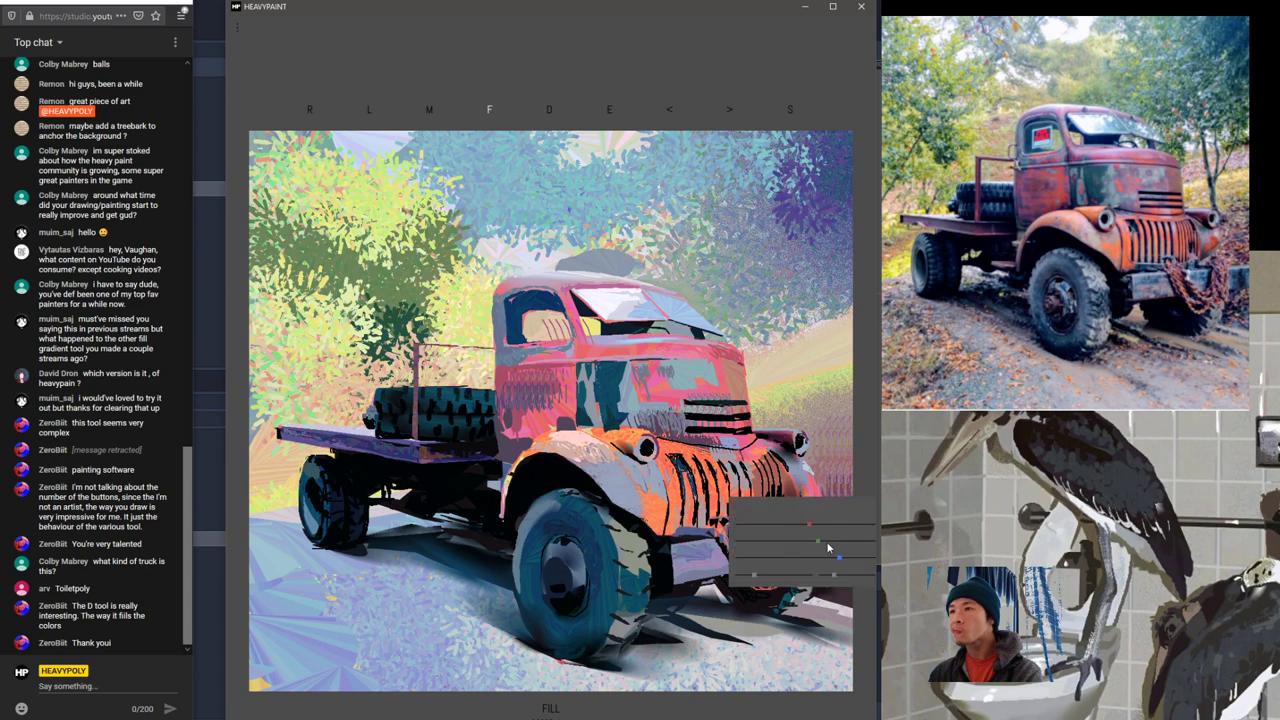
Step: Switch to the Mixer tool and blend the front bumper's far end with a slightly smaller brush in muted blue
right_click(752, 527)
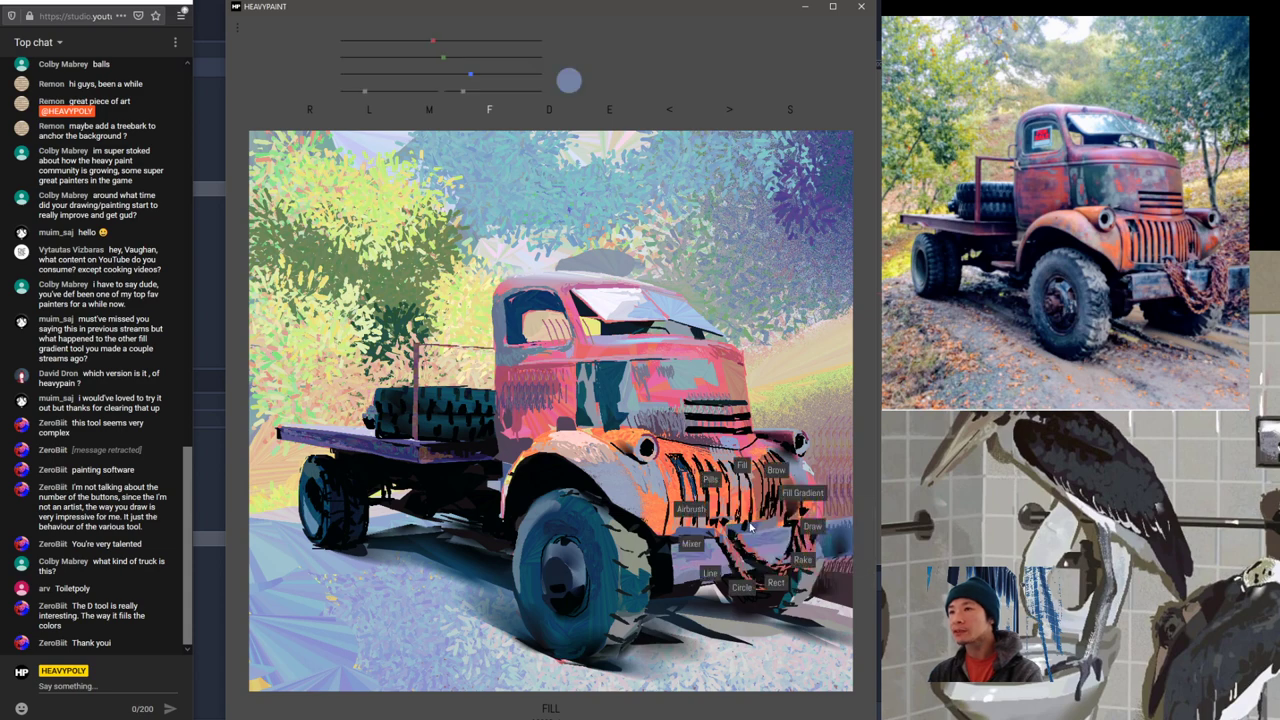
key(m)
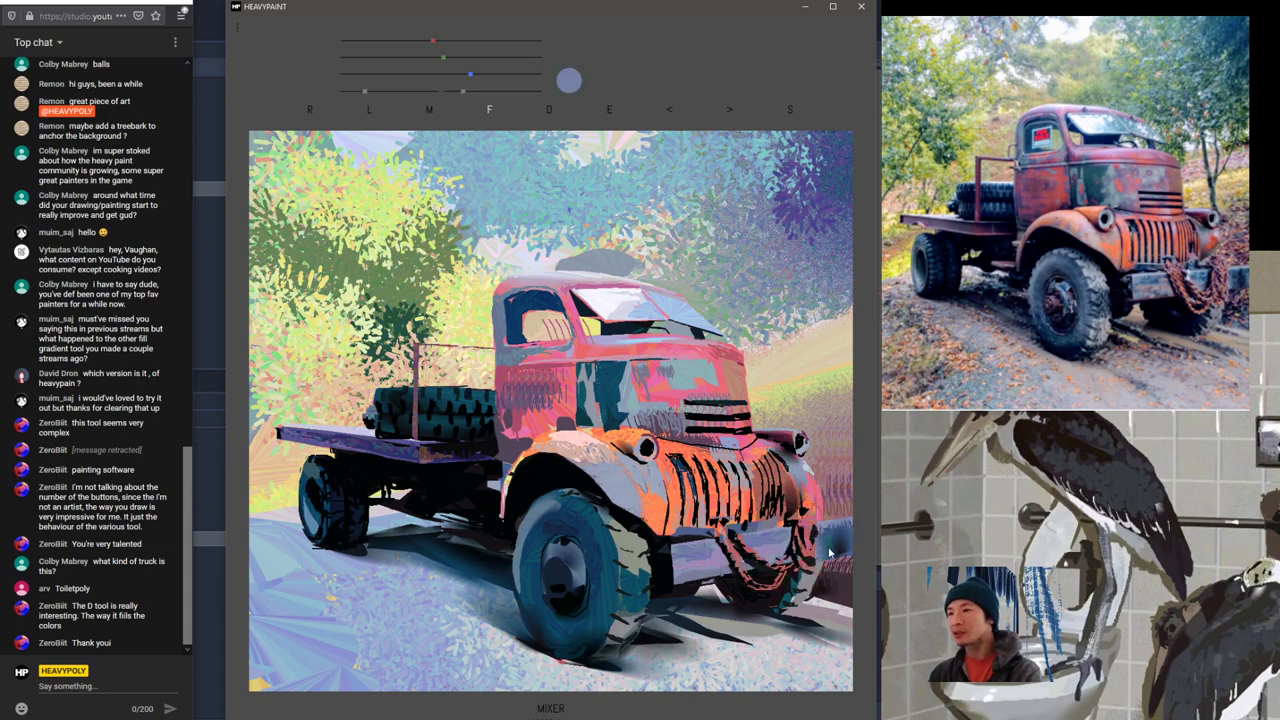
key(space)
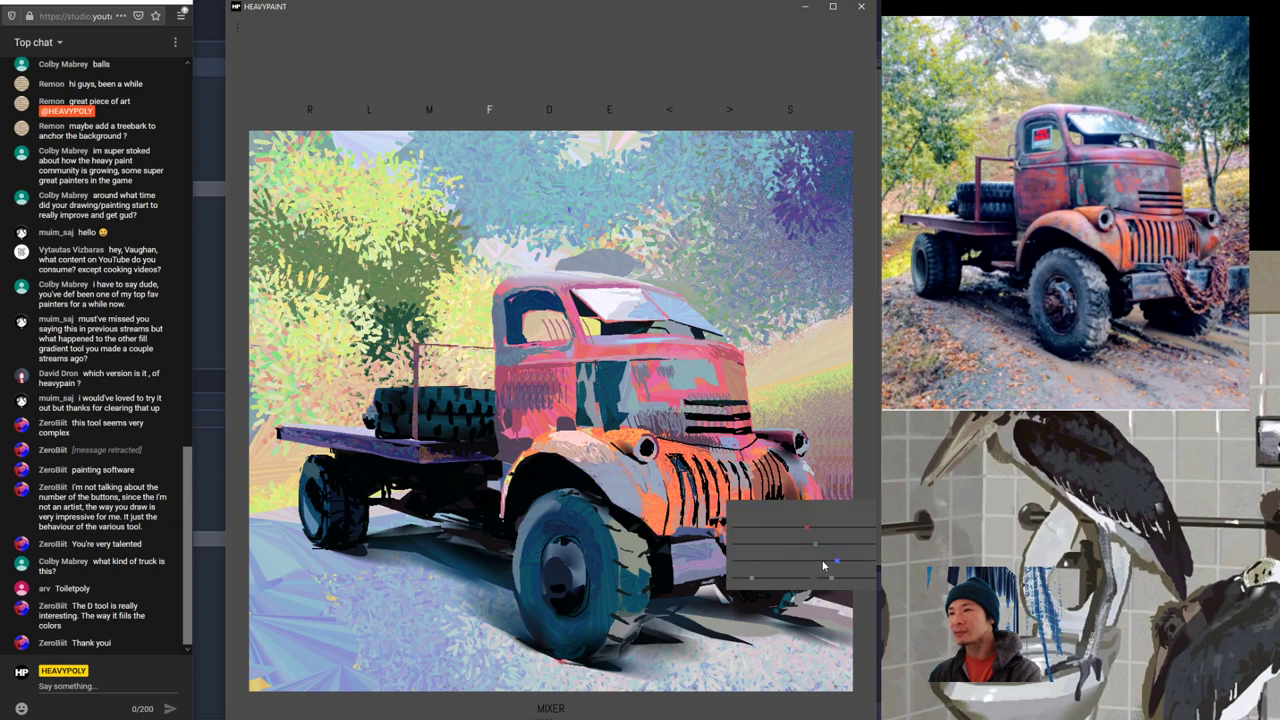
key(c)
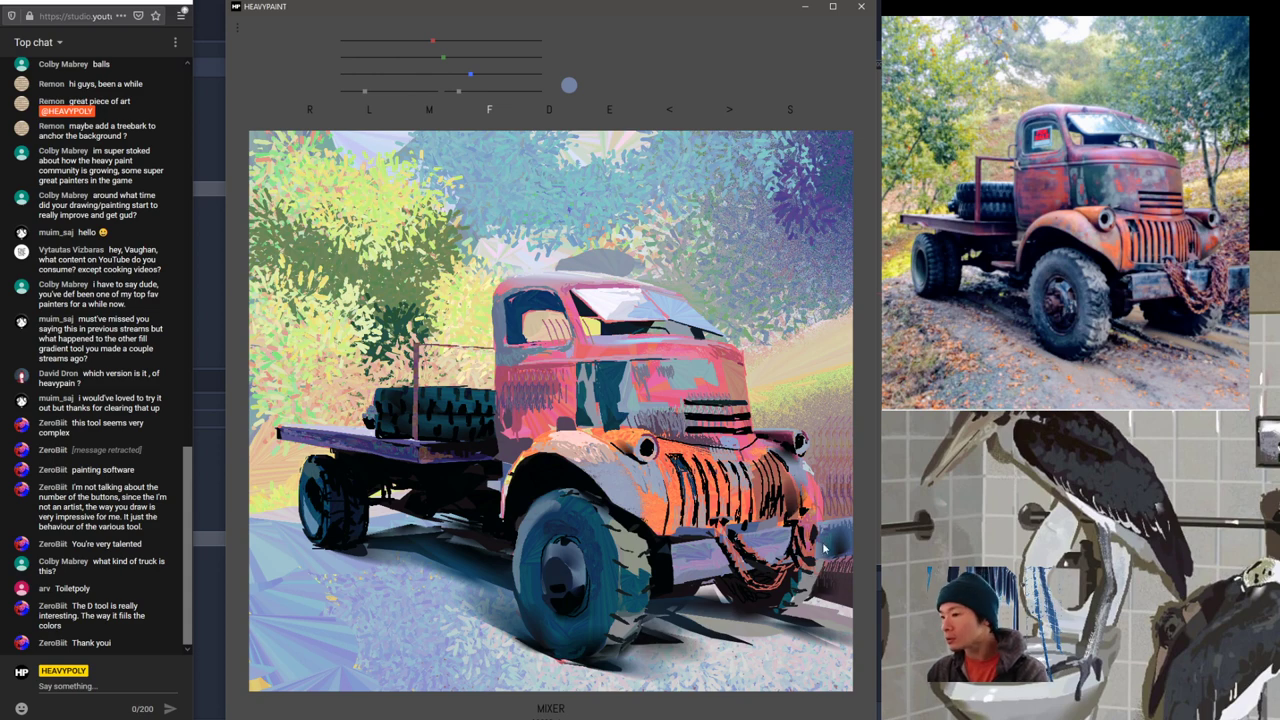
Step: Switch to the Fill tool and shape the front bumper's far end with sampled black and dark blue
right_click(793, 586)
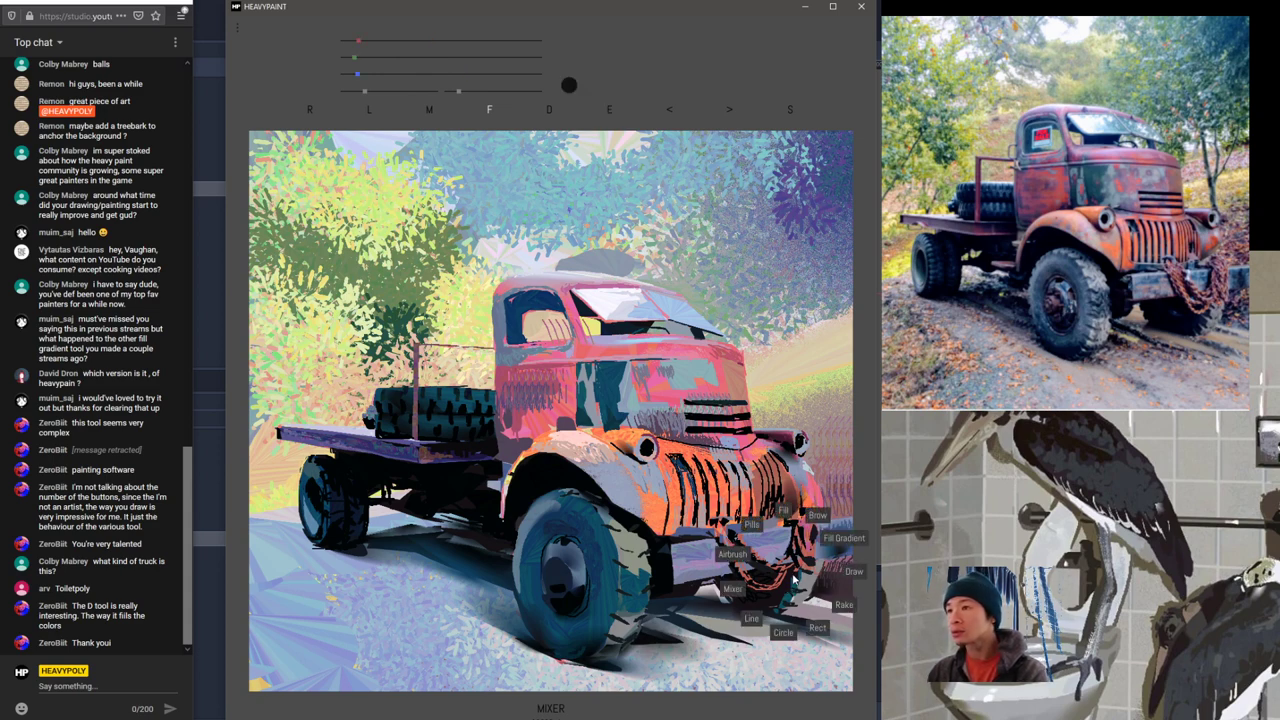
click(818, 567)
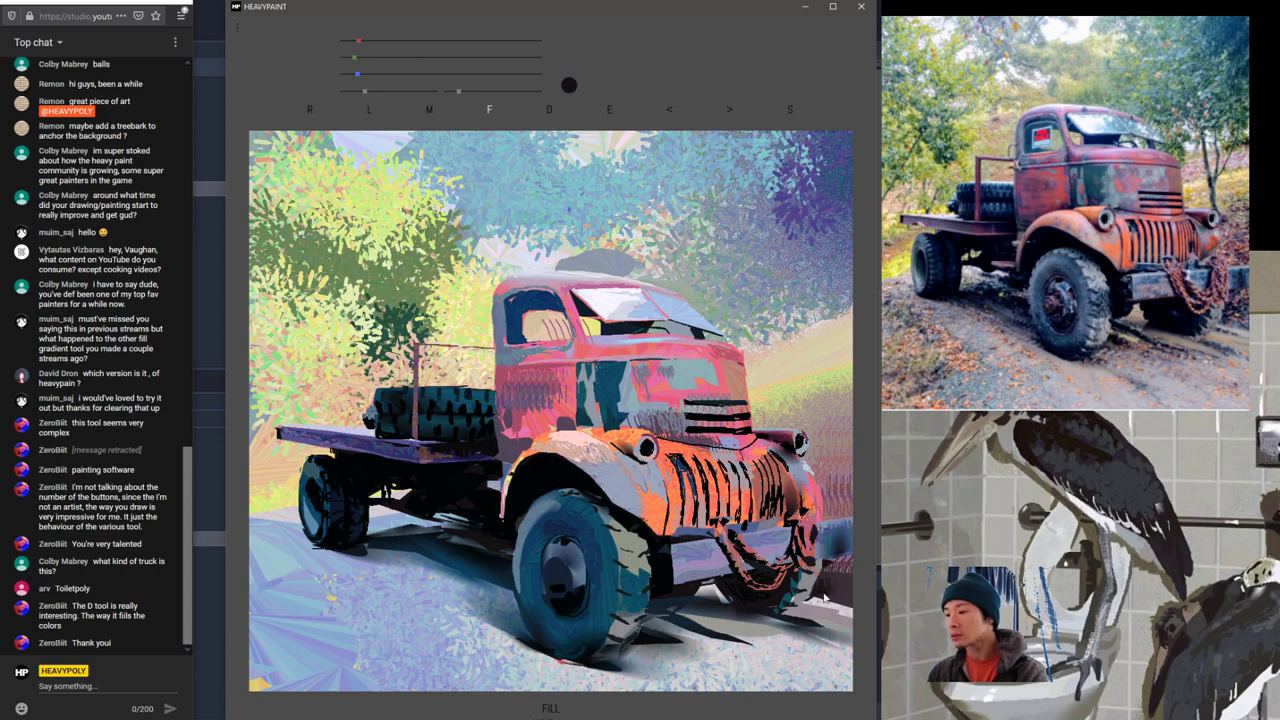
right_click(845, 547)
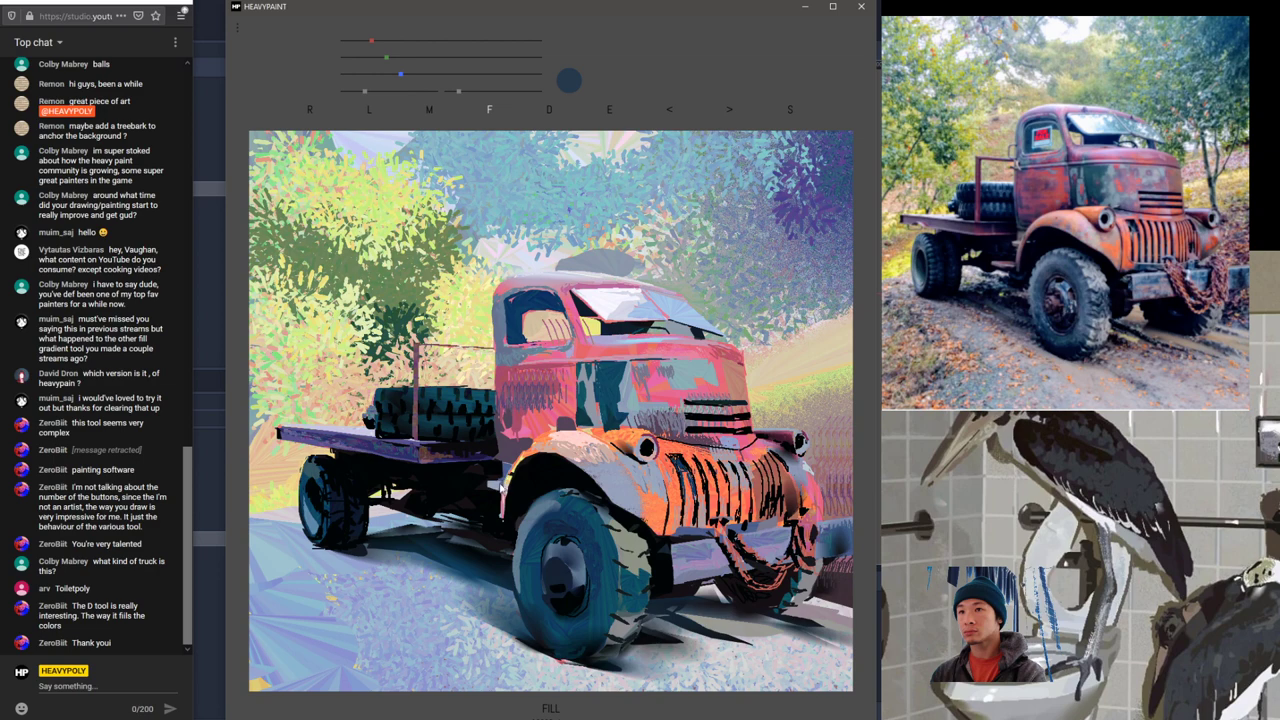
Step: Fill small shapes below the cab behind the front wheel arch, using dark purple and greyish violet sampled from the truck
key(e)
alt+click(502, 484)
alt+click(493, 490)
alt+click(499, 481)
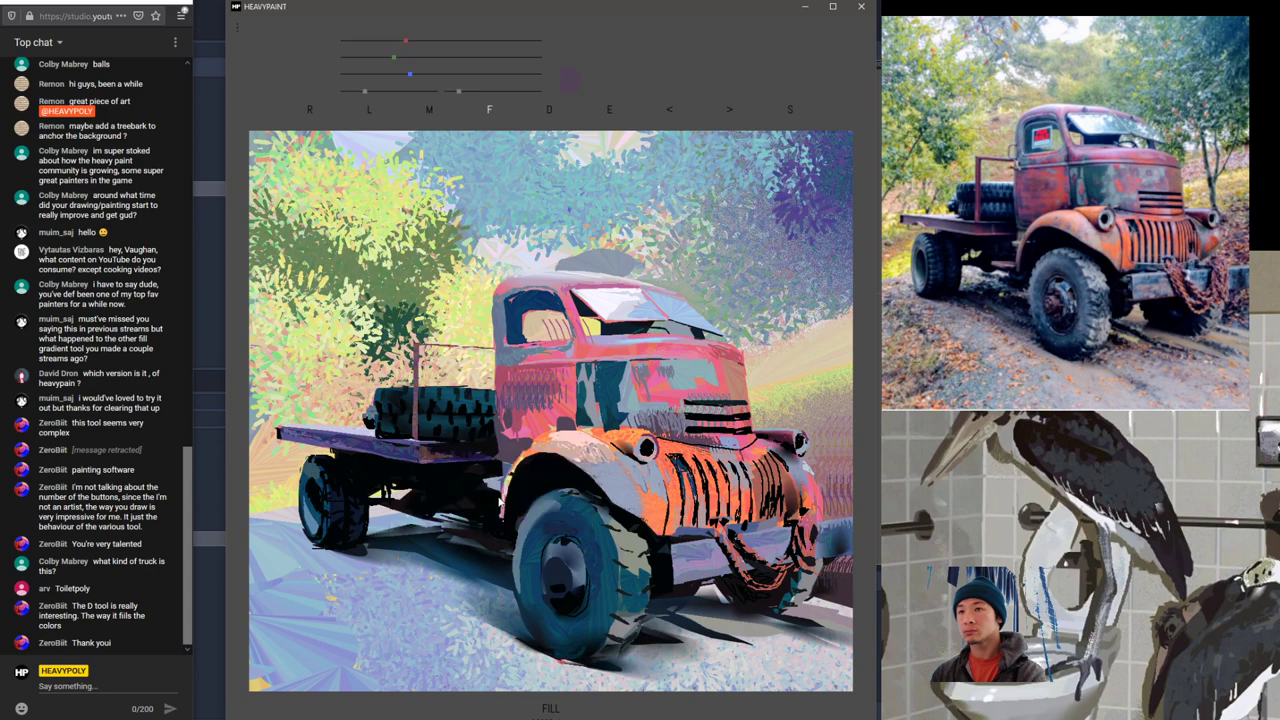
alt+click(661, 418)
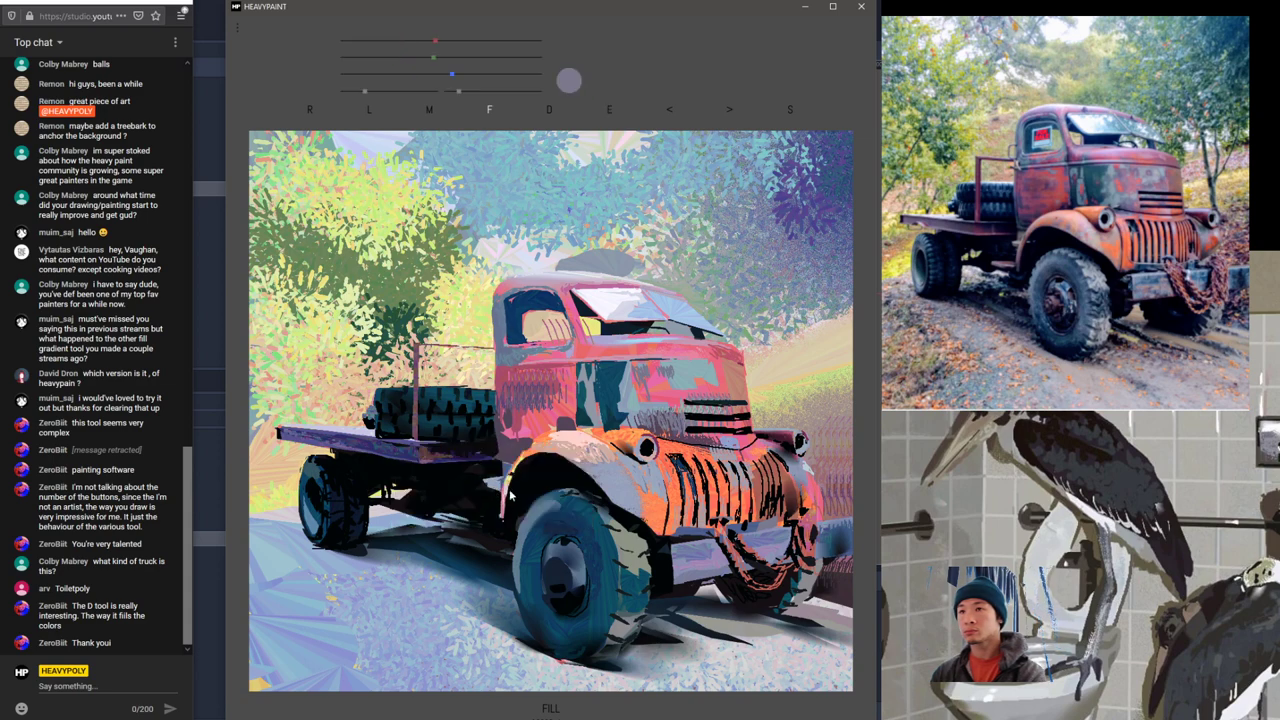
drag(486, 482, 501, 487)
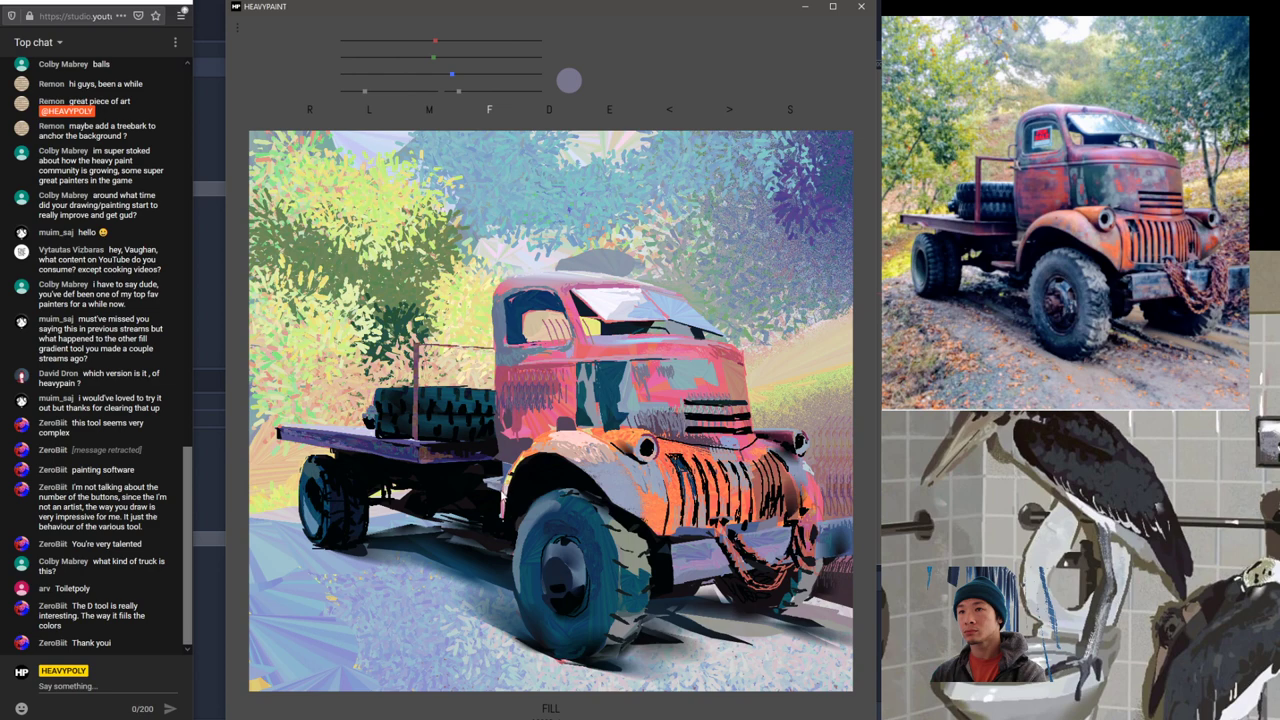
Step: Shift the fill colour from purple to a muted blue and fill the running board area under the cab
right_click(471, 507)
click(433, 488)
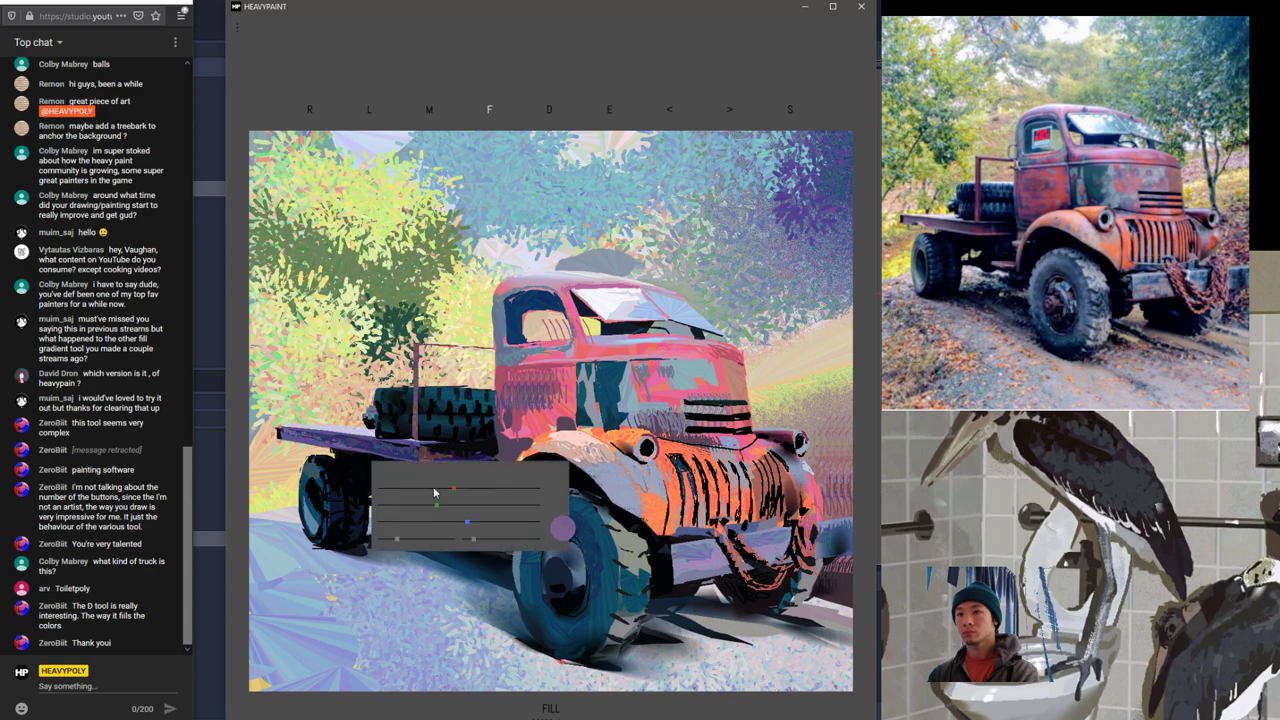
click(436, 505)
right_click(450, 474)
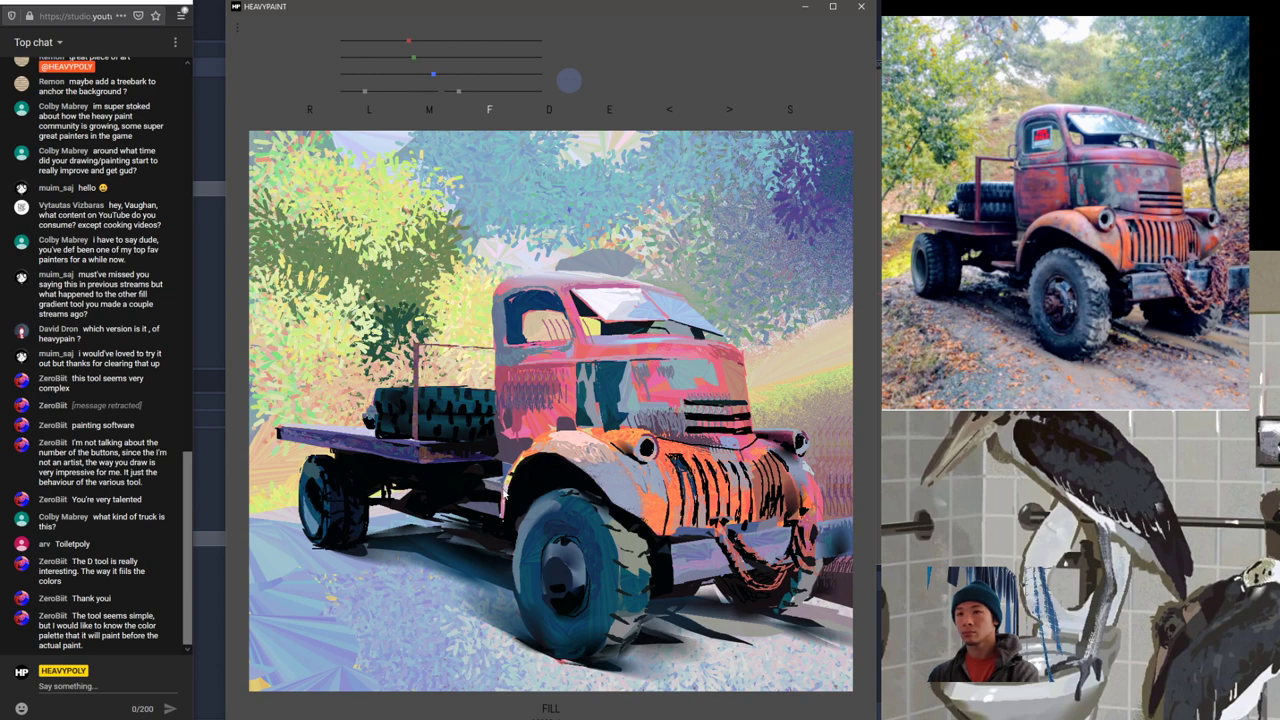
right_click(487, 498)
alt+click(488, 512)
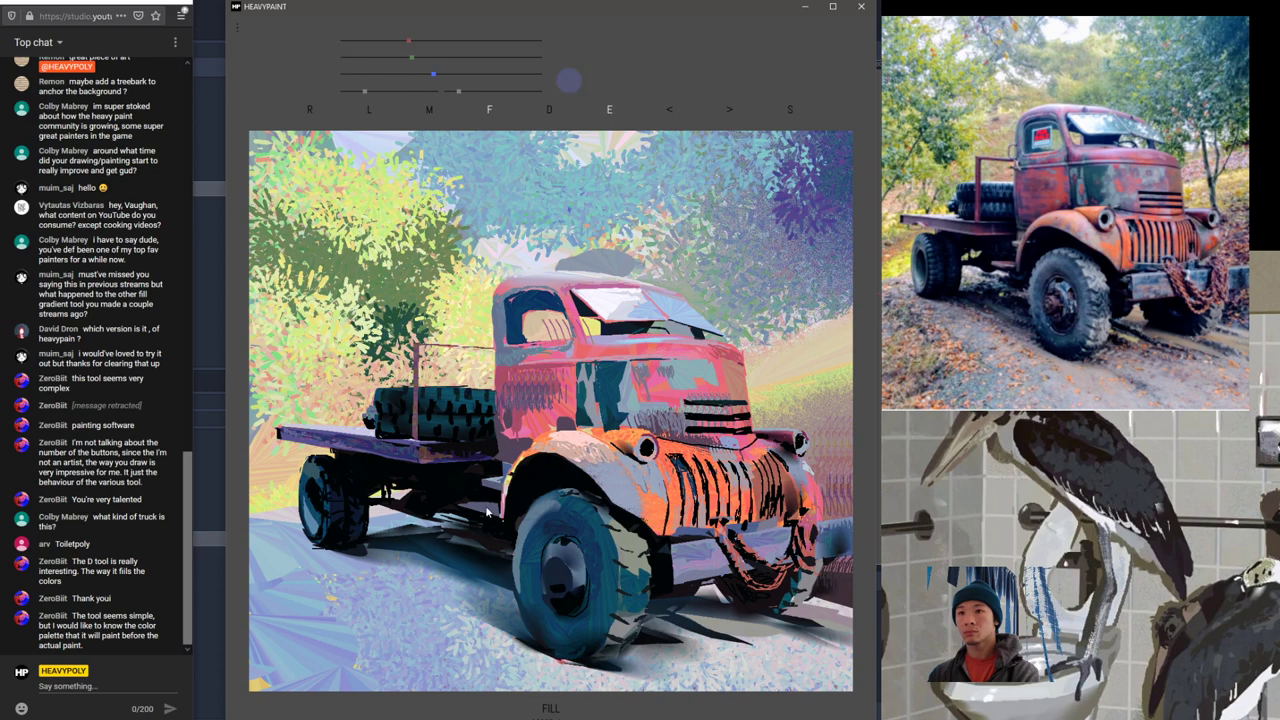
Step: Sample lavender from the front bumper and refine the step under the cab with small lavender, orange-brown and blue fills
alt+click(713, 568)
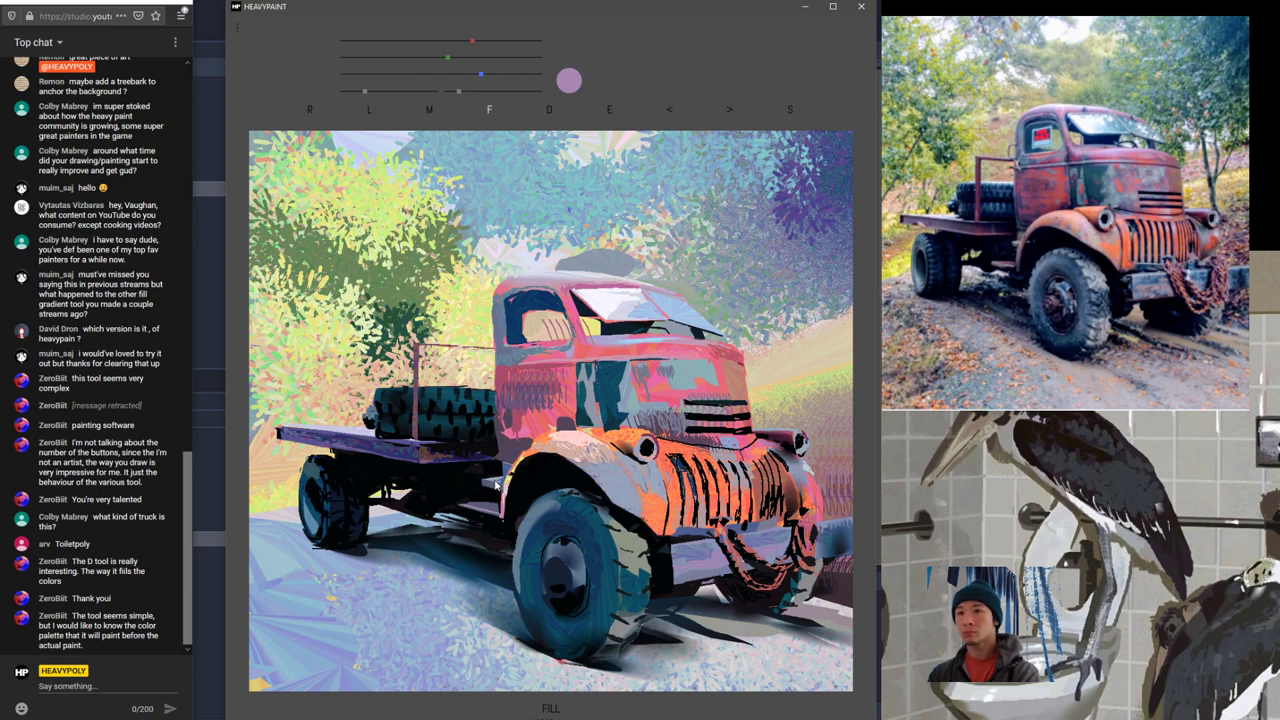
key(e)
key(e)
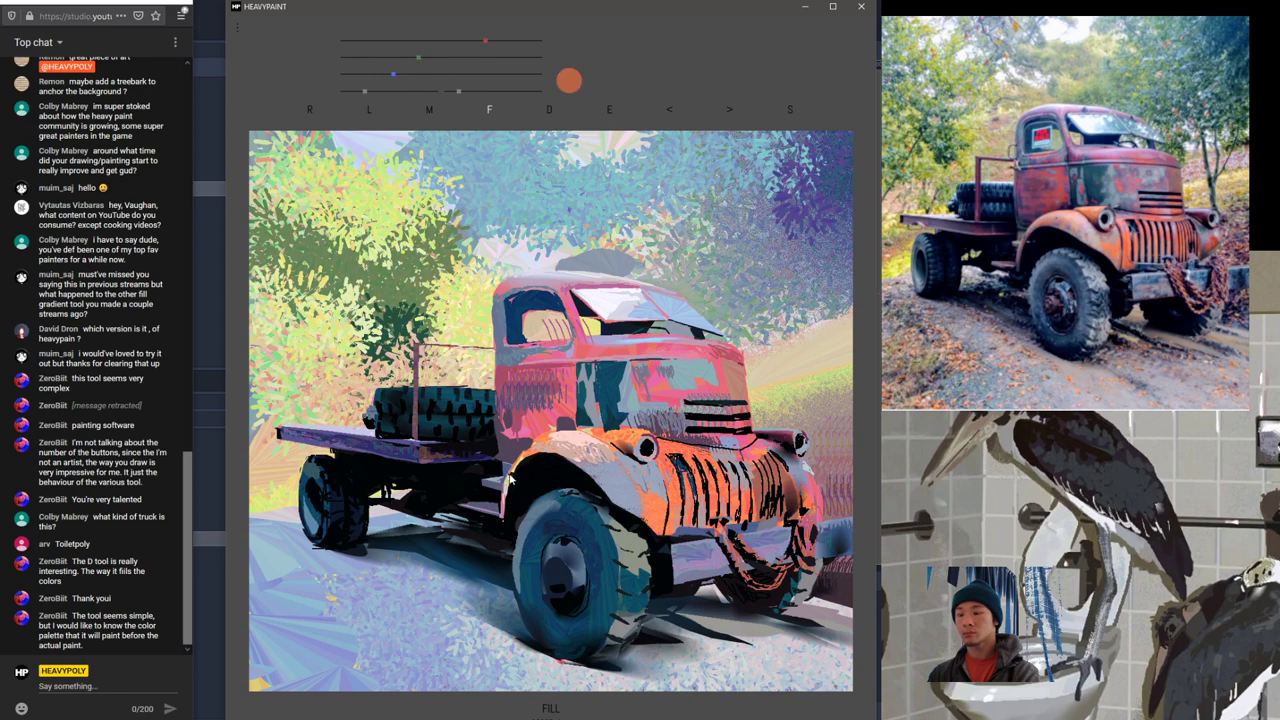
key(e)
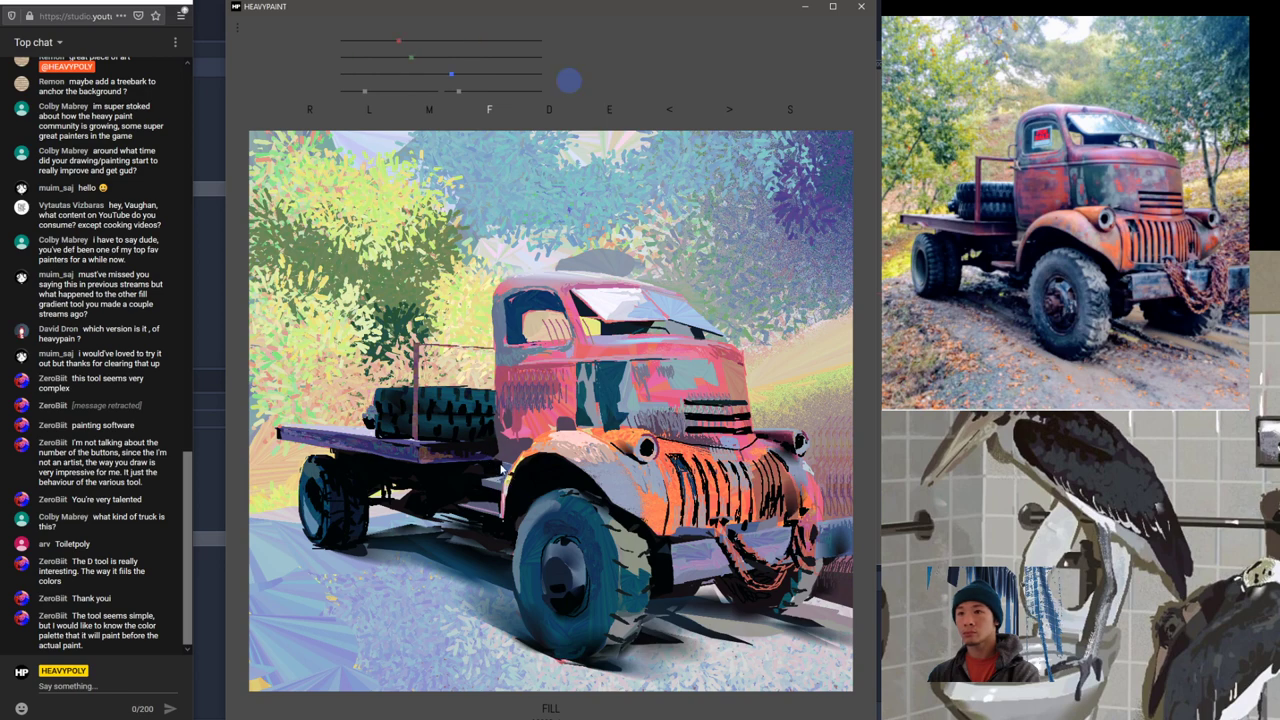
alt+click(489, 454)
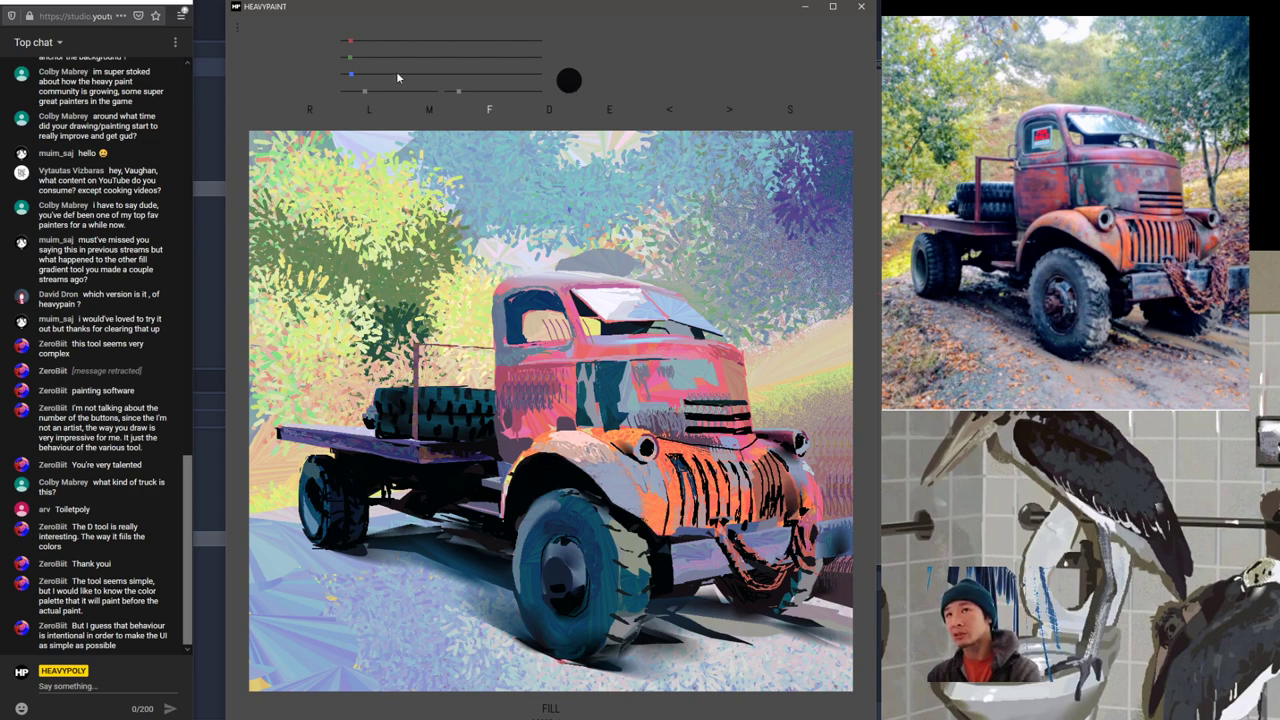
Step: Mix a light yellow-orange and fill a rounded test shape in the foliage above the hood
drag(397, 74, 437, 58)
mouse_move(439, 42)
mouse_down()
mouse_move(471, 45)
mouse_move(483, 62)
mouse_up()
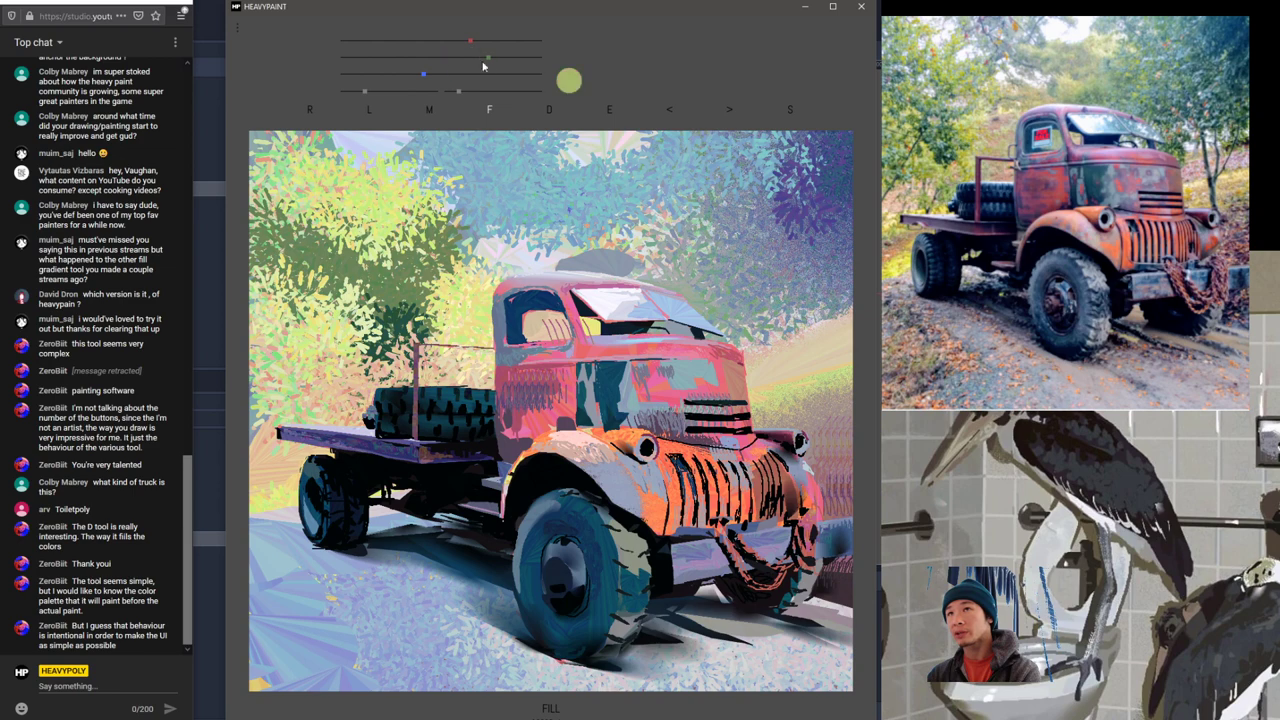
mouse_move(719, 188)
mouse_down()
mouse_move(675, 243)
mouse_move(780, 227)
mouse_move(717, 179)
mouse_up()
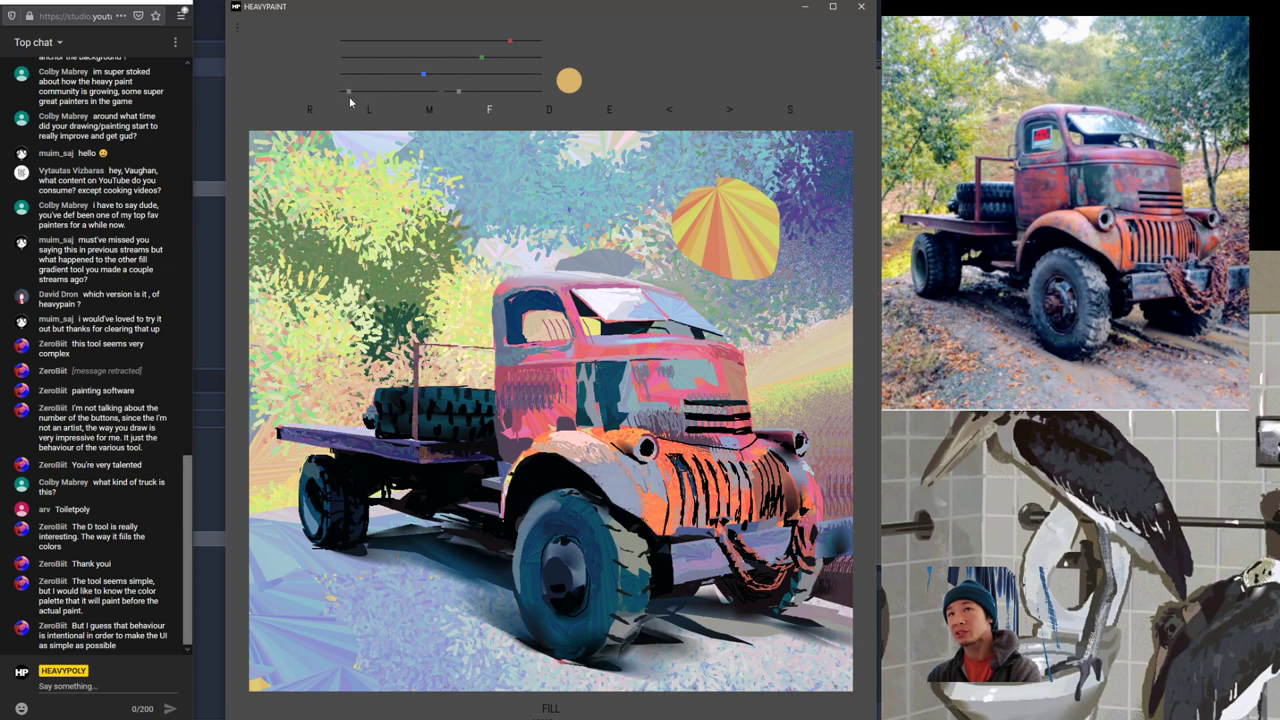
Step: Try fills on the treetops with the colour variation set high and near its minimum, undoing each one
drag(369, 92, 428, 98)
mouse_move(528, 205)
mouse_down()
mouse_move(465, 177)
mouse_move(568, 268)
mouse_move(556, 152)
mouse_move(460, 186)
mouse_up()
key(ctrl+z)
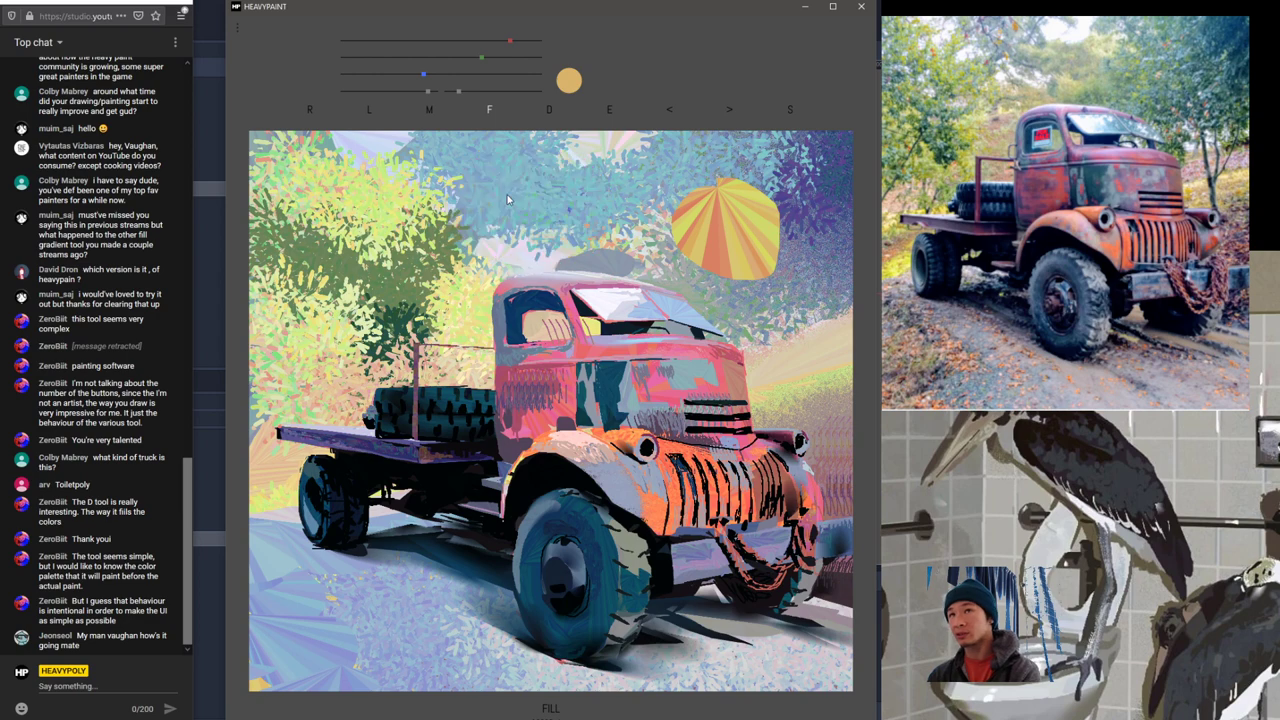
drag(369, 93, 345, 95)
mouse_move(395, 192)
mouse_down()
mouse_move(373, 264)
mouse_move(318, 189)
mouse_move(470, 145)
mouse_up()
key(ctrl+z)
Step: Test more foliage fills at very low colour variation, and undo them along with the rounded yellow-orange shape
drag(352, 94, 354, 94)
mouse_move(529, 177)
mouse_down()
mouse_move(469, 188)
mouse_move(615, 234)
mouse_move(506, 160)
mouse_move(475, 218)
mouse_up()
key(ctrl+z)
drag(352, 96, 343, 95)
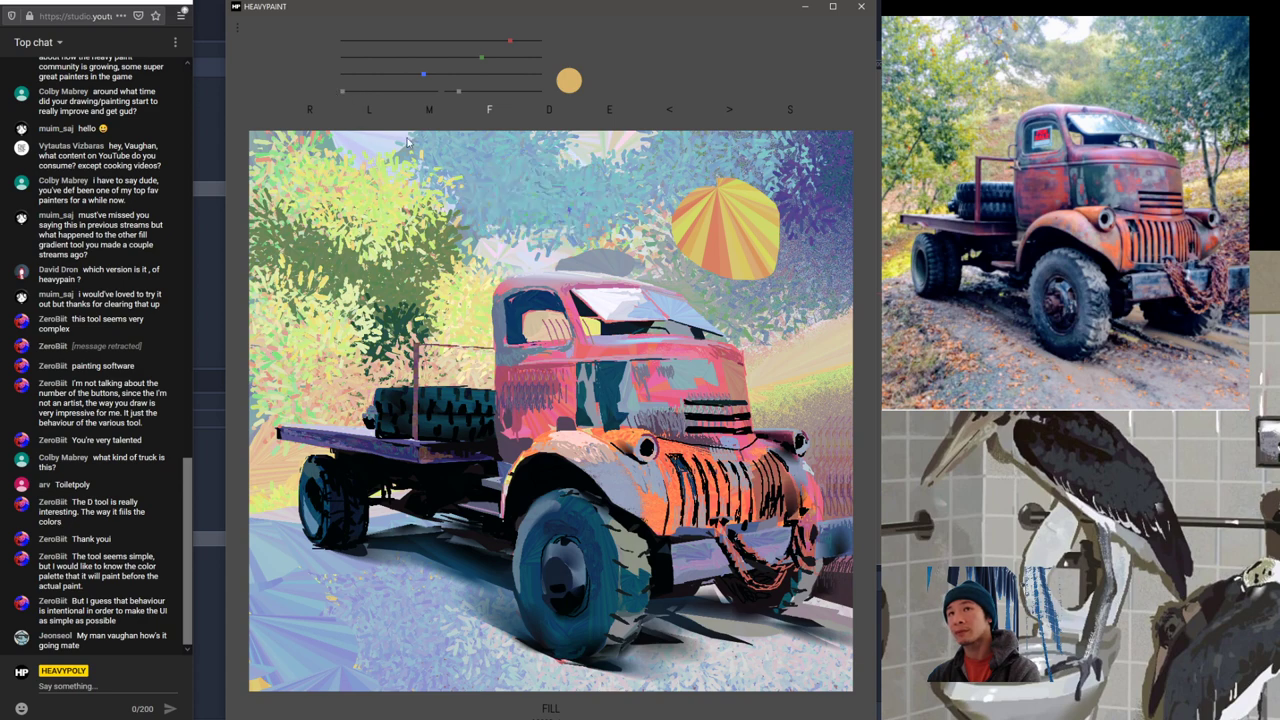
mouse_move(508, 172)
mouse_down()
mouse_move(589, 262)
mouse_move(444, 158)
mouse_up()
key(ctrl+z)
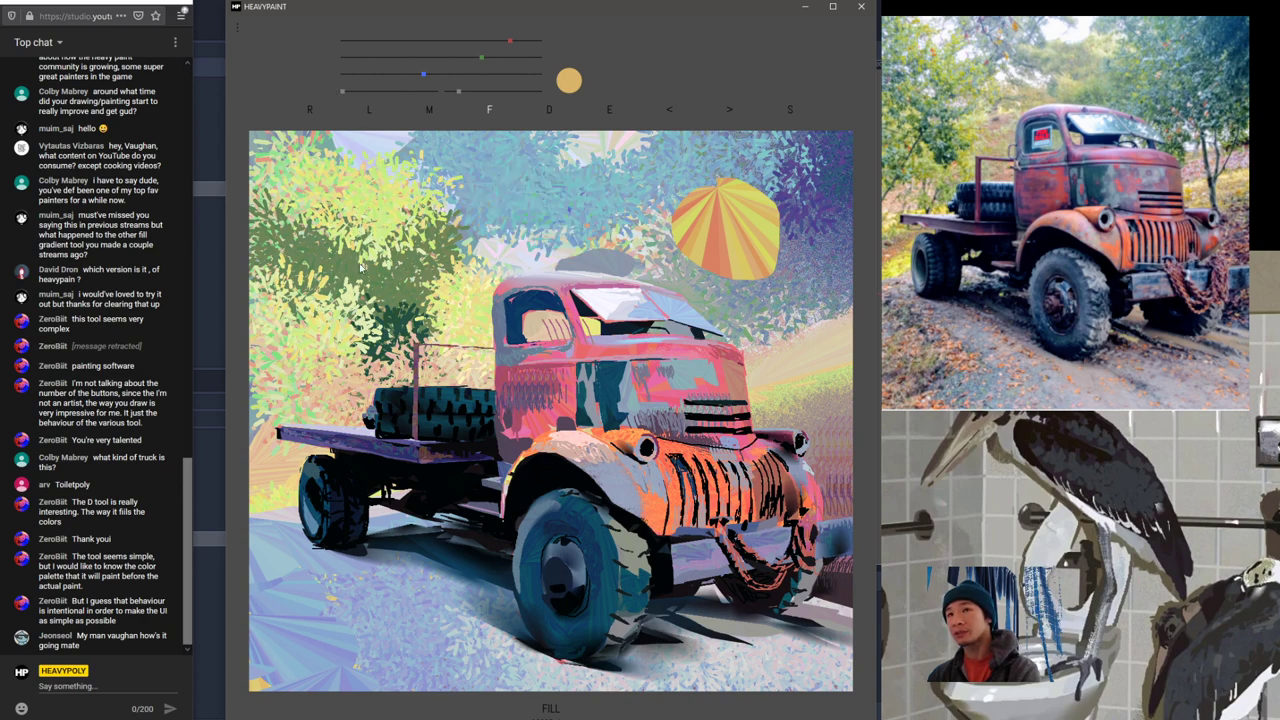
drag(411, 270, 360, 196)
key(ctrl+z)
key(ctrl+z)
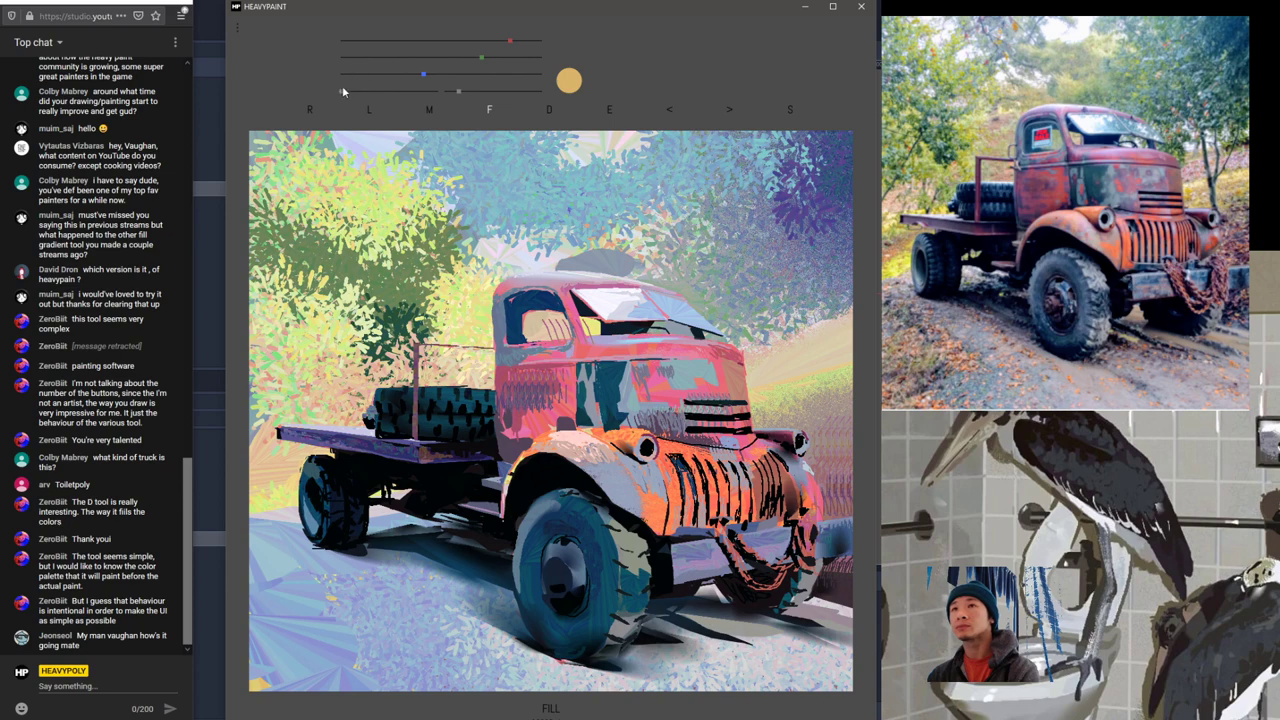
Step: Switch to the Mixer tool, set a low colour variation and restore a small brush size
drag(352, 90, 436, 92)
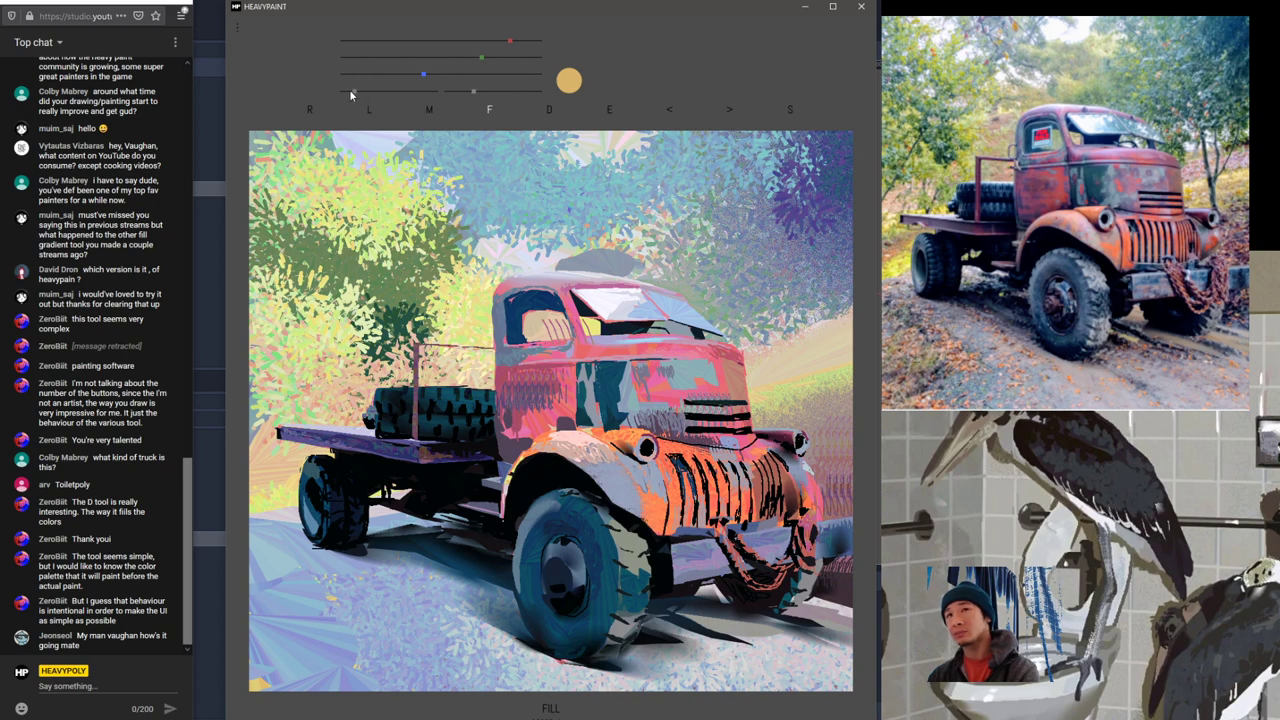
mouse_move(473, 91)
mouse_down()
mouse_move(526, 94)
mouse_move(491, 92)
mouse_up()
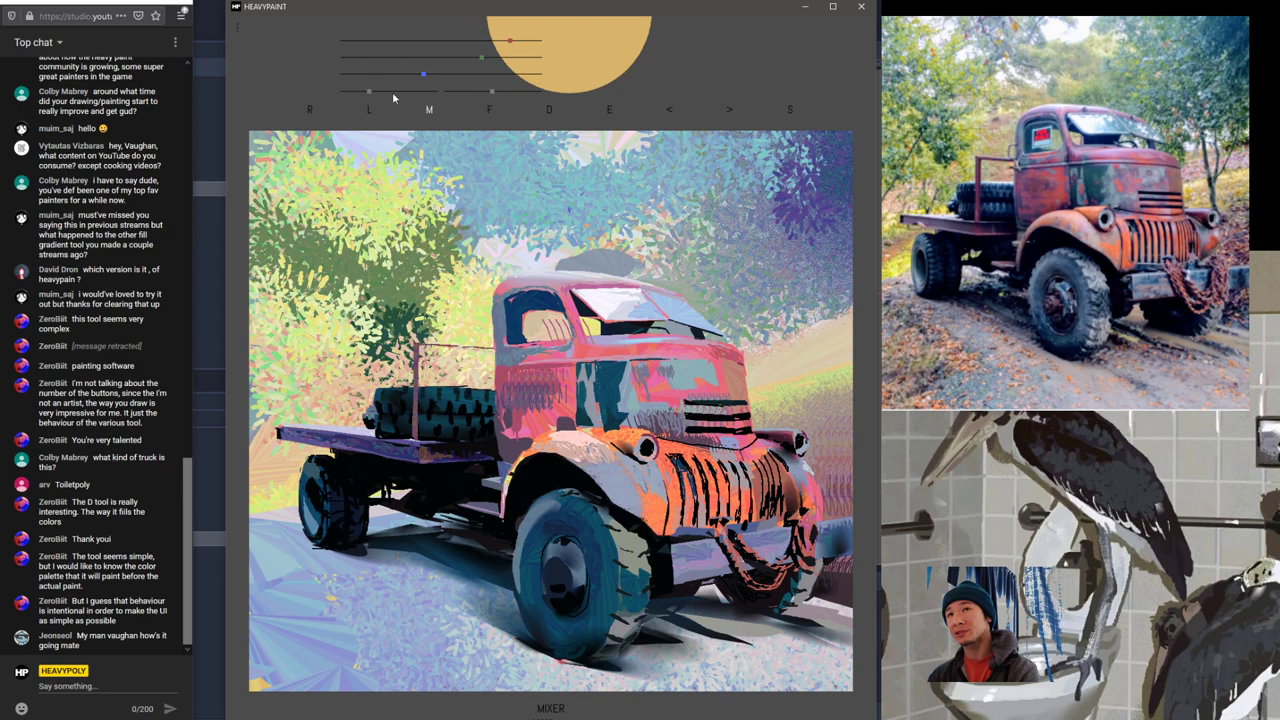
click(375, 92)
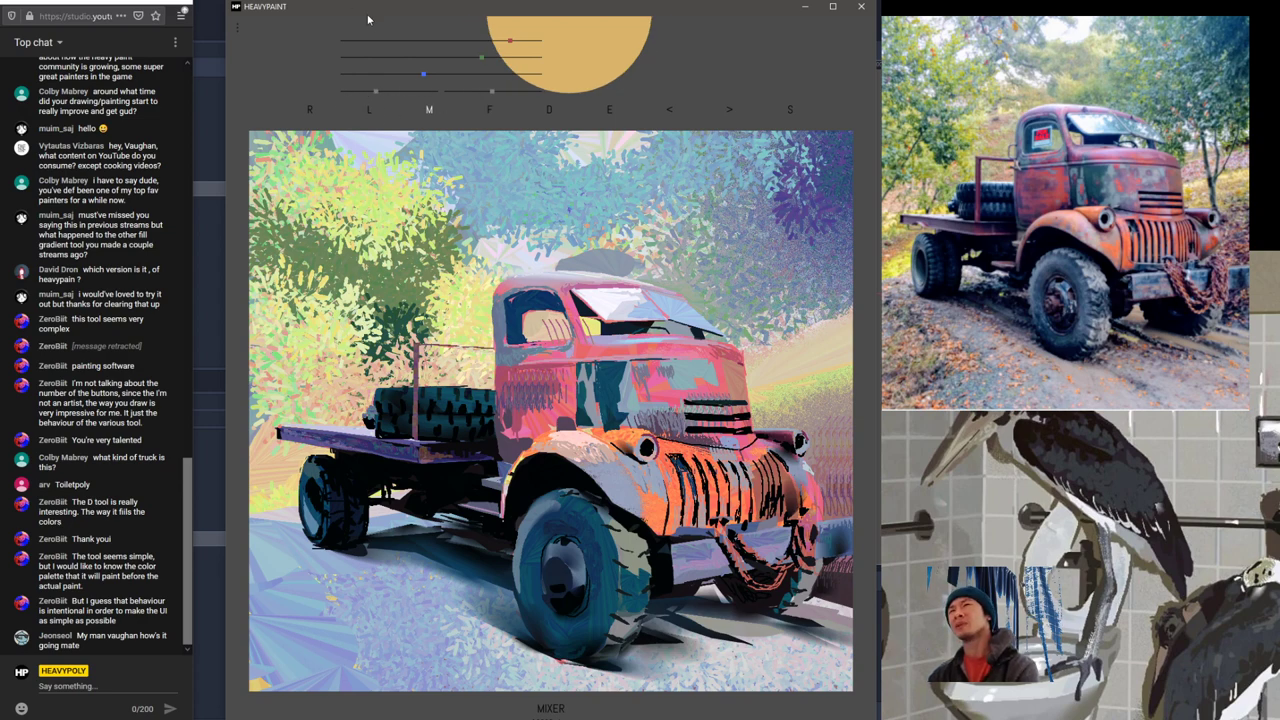
click(361, 92)
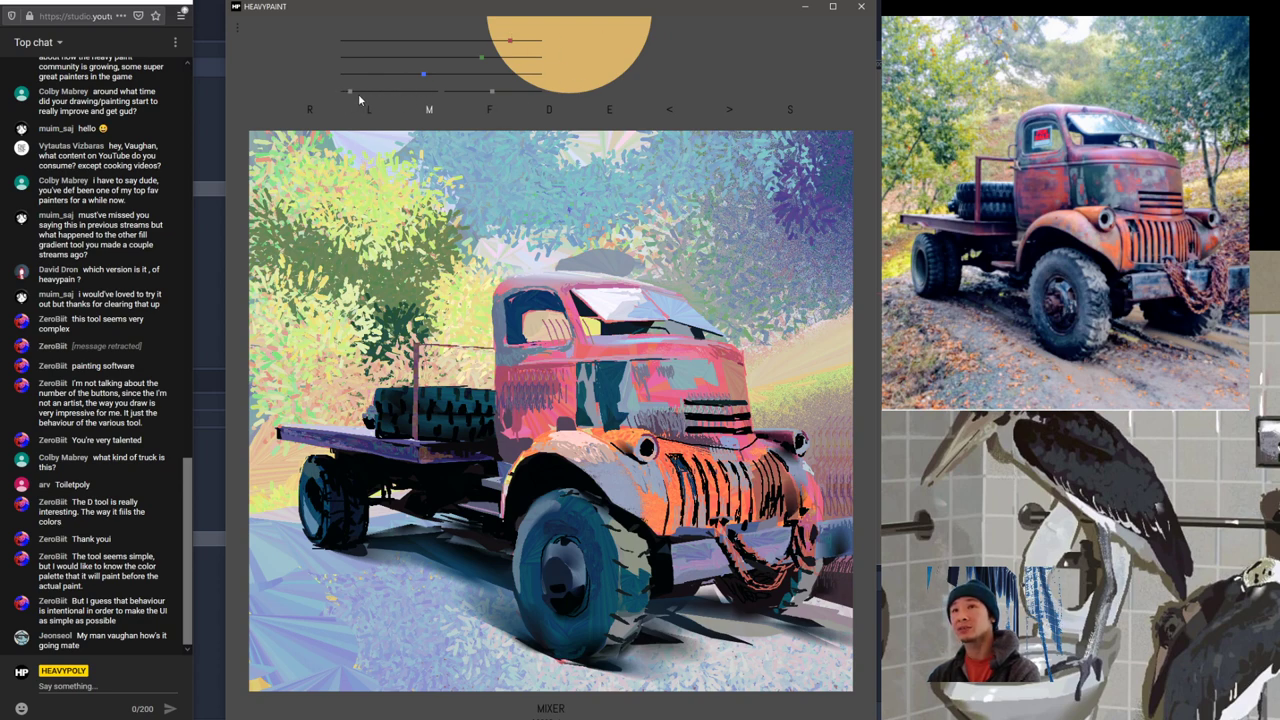
drag(492, 92, 463, 96)
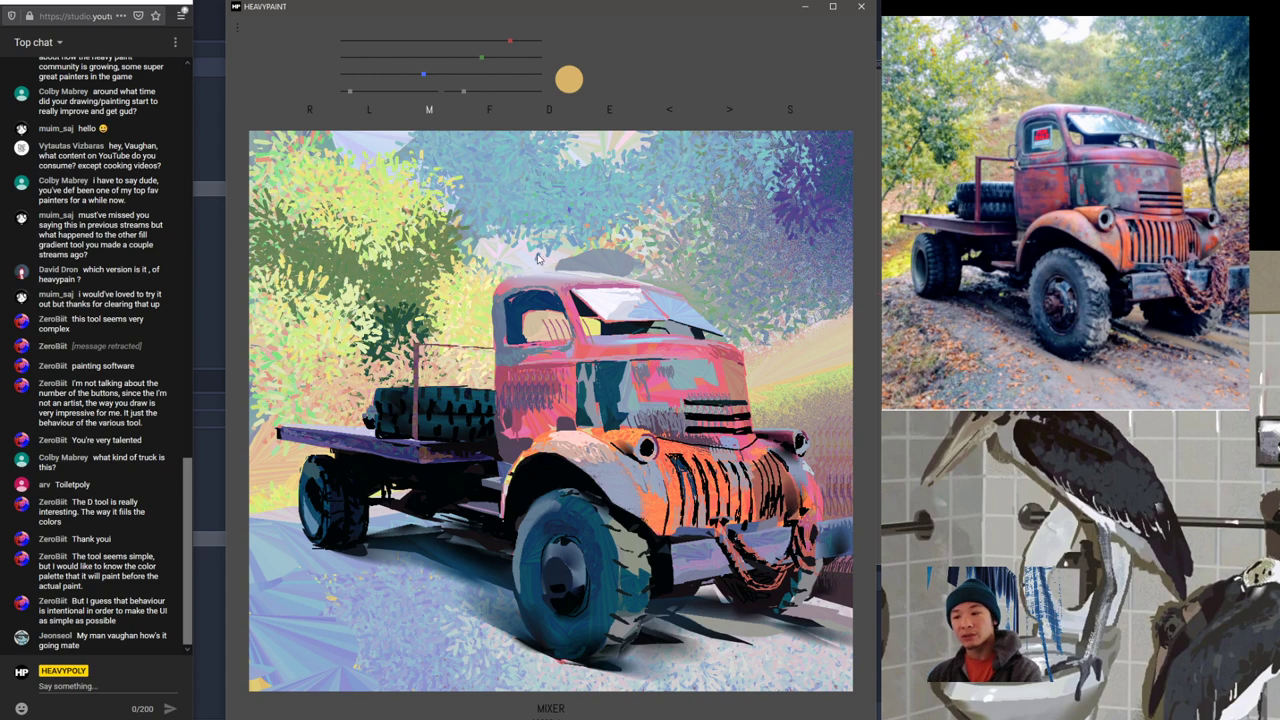
Step: Blend the edge of the grey mound above the cab roof into the sky using sampled pale tones
right_click(603, 274)
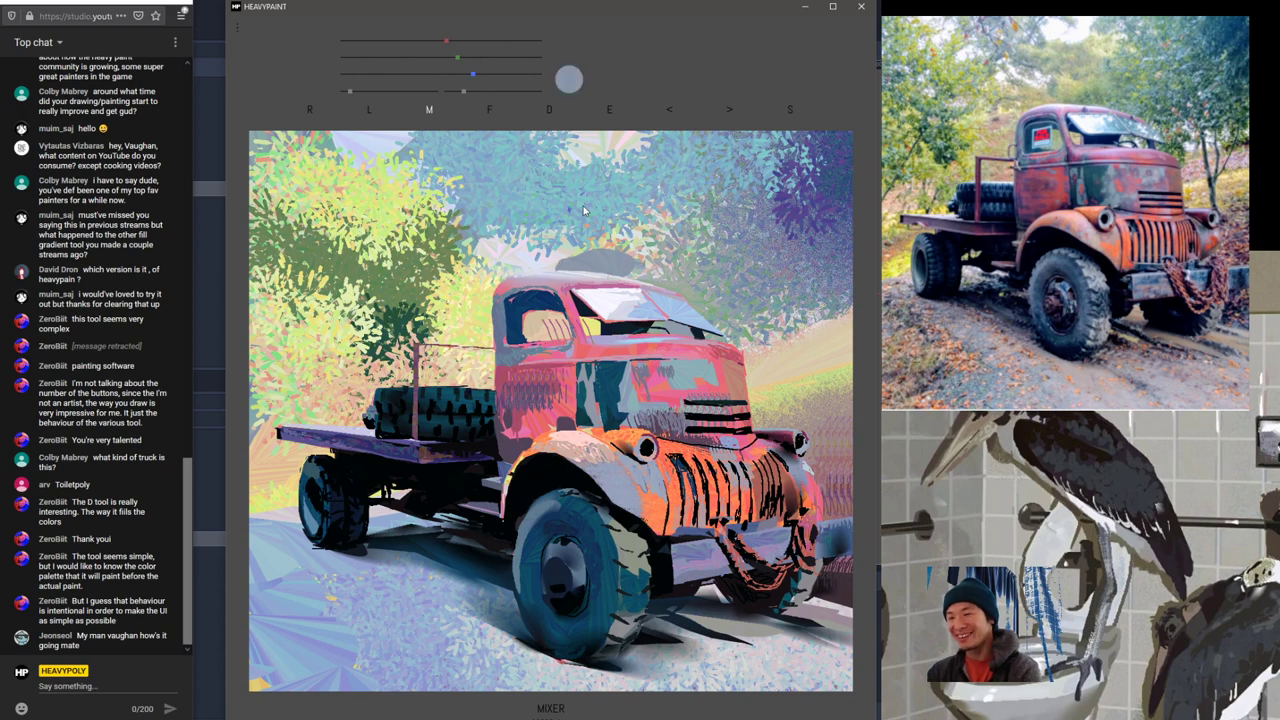
right_click(563, 258)
right_click(572, 252)
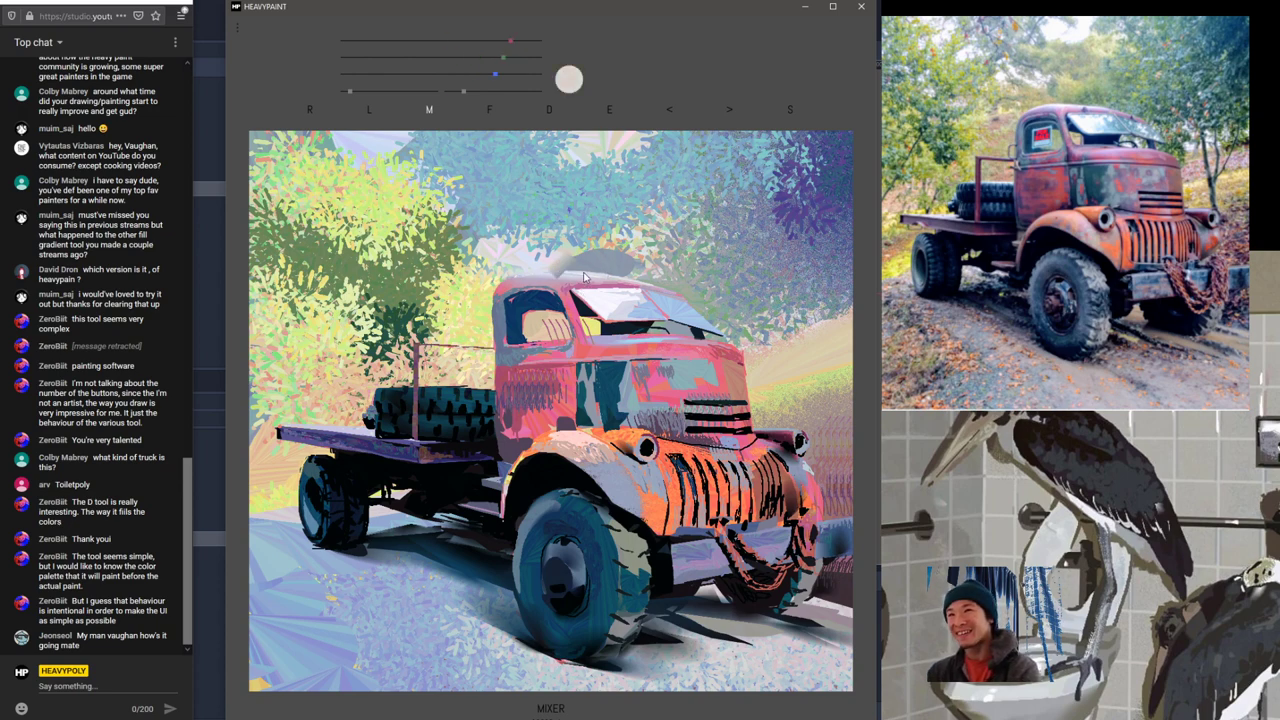
mouse_move(553, 264)
mouse_down()
mouse_move(592, 241)
mouse_move(566, 263)
mouse_up()
Step: Switch to the Brow tool and paint over the grey mound above the cab roof with a sampled light sky tone
key(space)
click(589, 214)
right_click(563, 257)
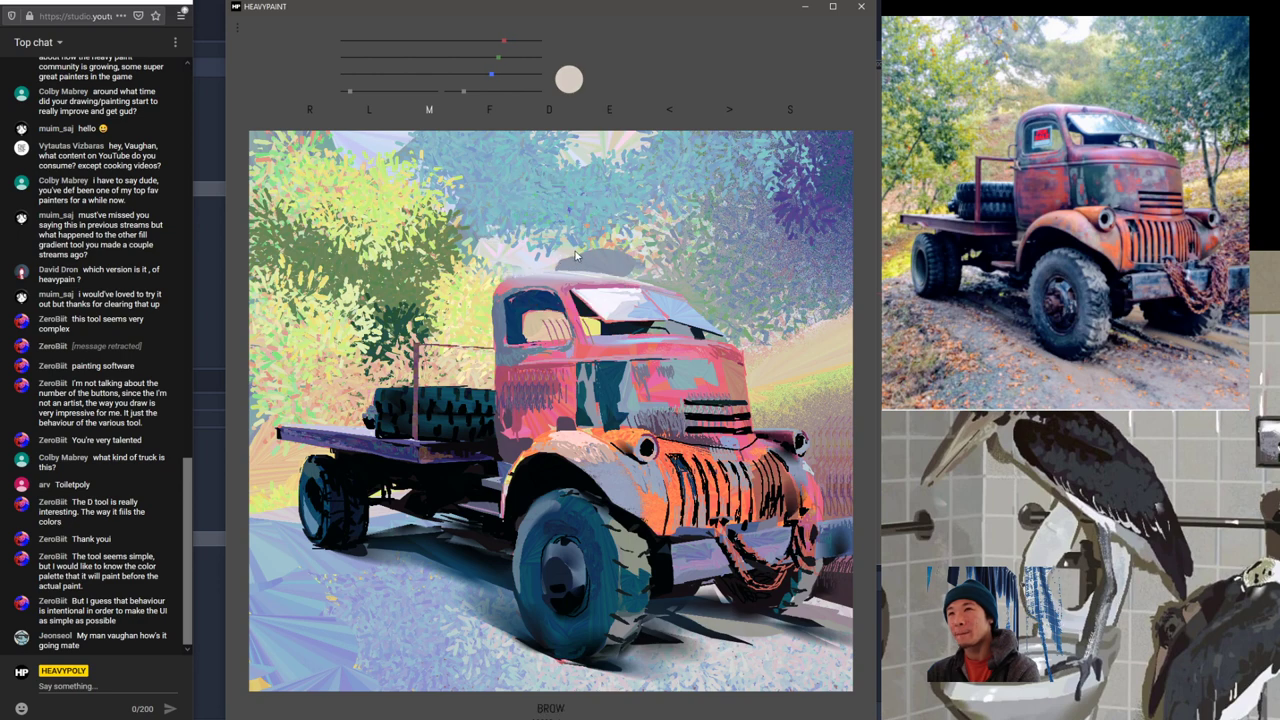
right_click(575, 252)
mouse_move(573, 254)
mouse_down()
mouse_move(646, 237)
mouse_move(628, 262)
mouse_move(649, 243)
mouse_move(661, 274)
mouse_move(646, 270)
mouse_move(671, 289)
mouse_move(621, 264)
mouse_move(650, 276)
mouse_move(661, 239)
mouse_up()
Step: Soften the background beyond the windshield with Brow strokes in grey-green and muted blue sampled from the foliage
right_click(672, 290)
right_click(656, 218)
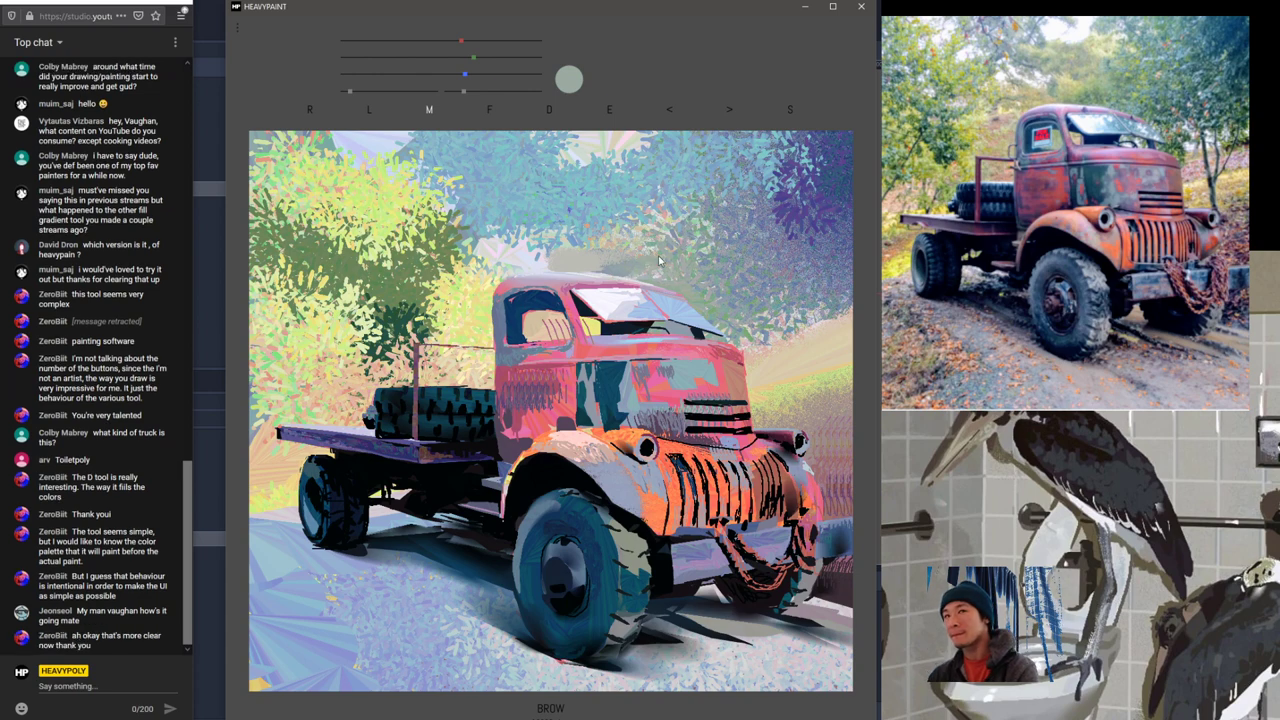
drag(763, 291, 751, 300)
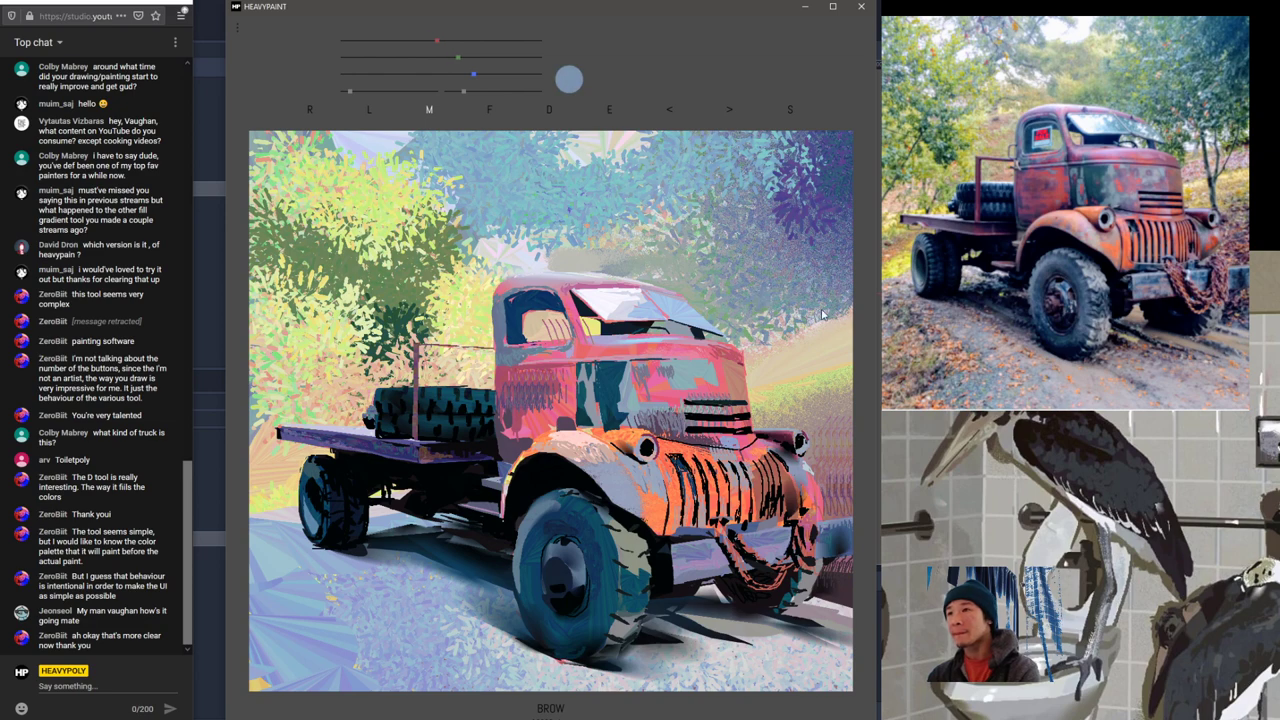
Step: Raise the colour variation, switch to the Fill Gradient tool and enlarge the brush
mouse_move(352, 92)
mouse_down()
mouse_move(394, 96)
mouse_move(383, 94)
mouse_up()
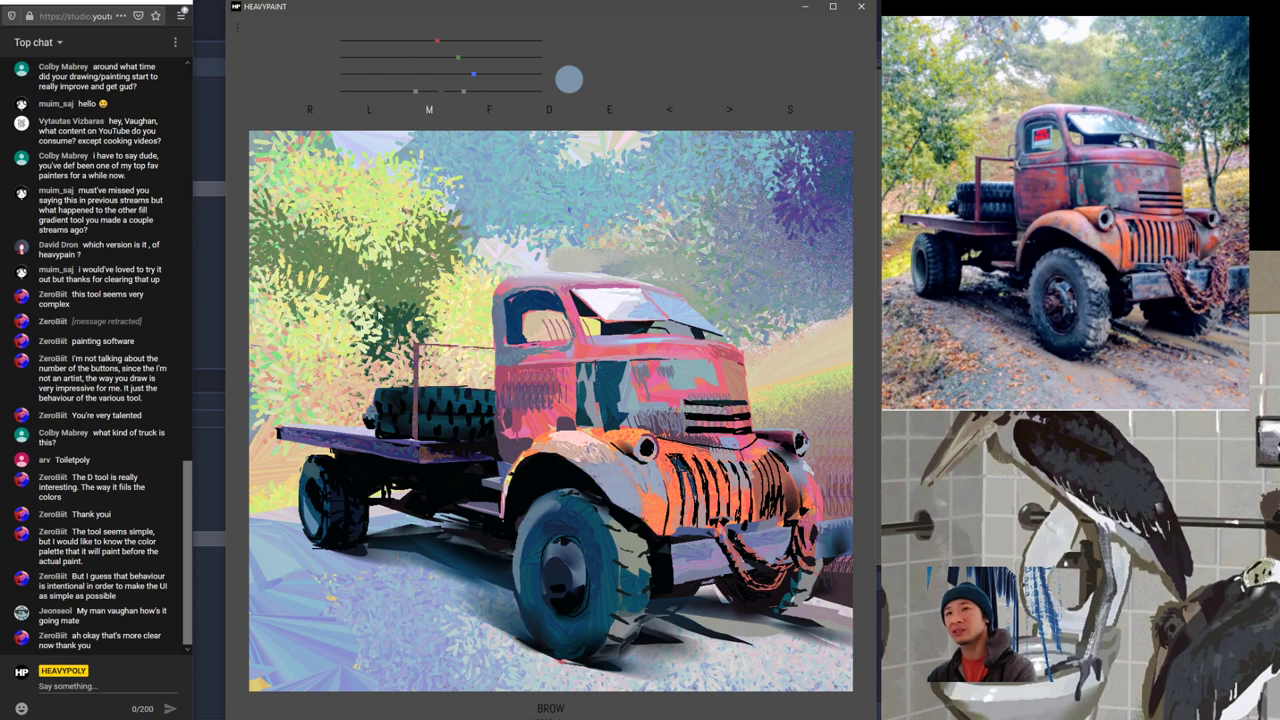
right_click(443, 251)
click(491, 219)
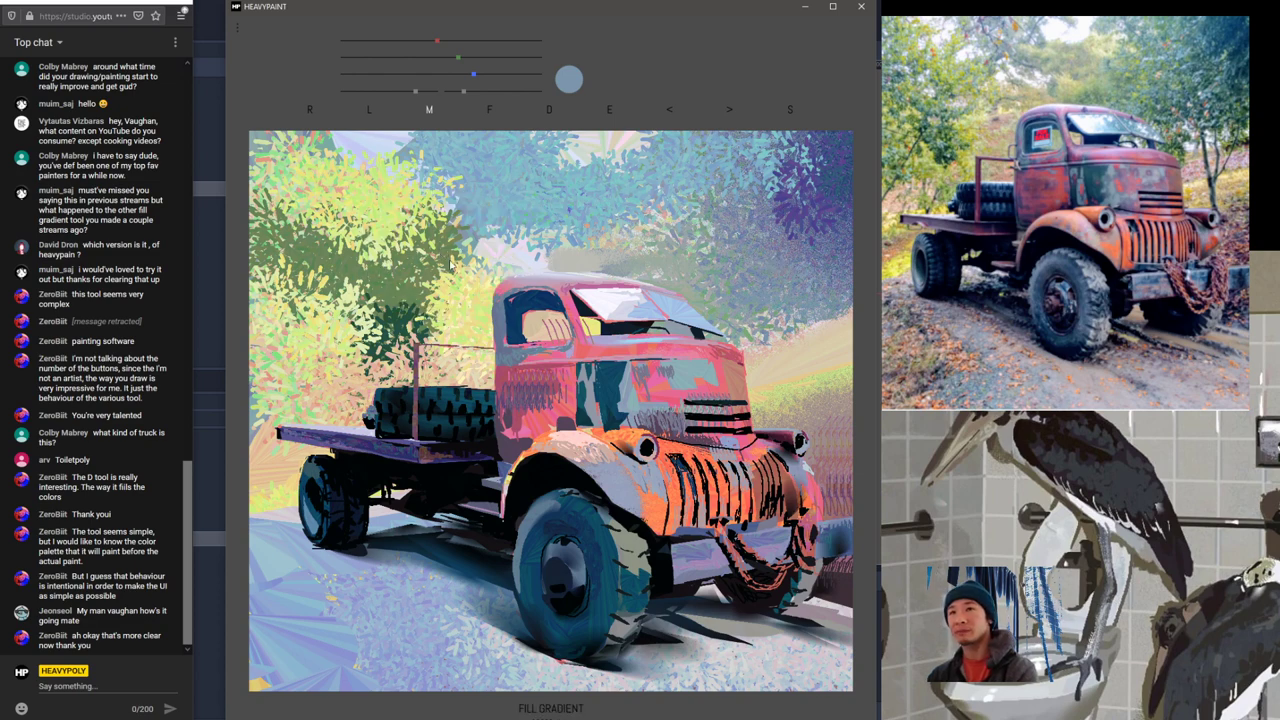
key(space)
drag(457, 284, 472, 281)
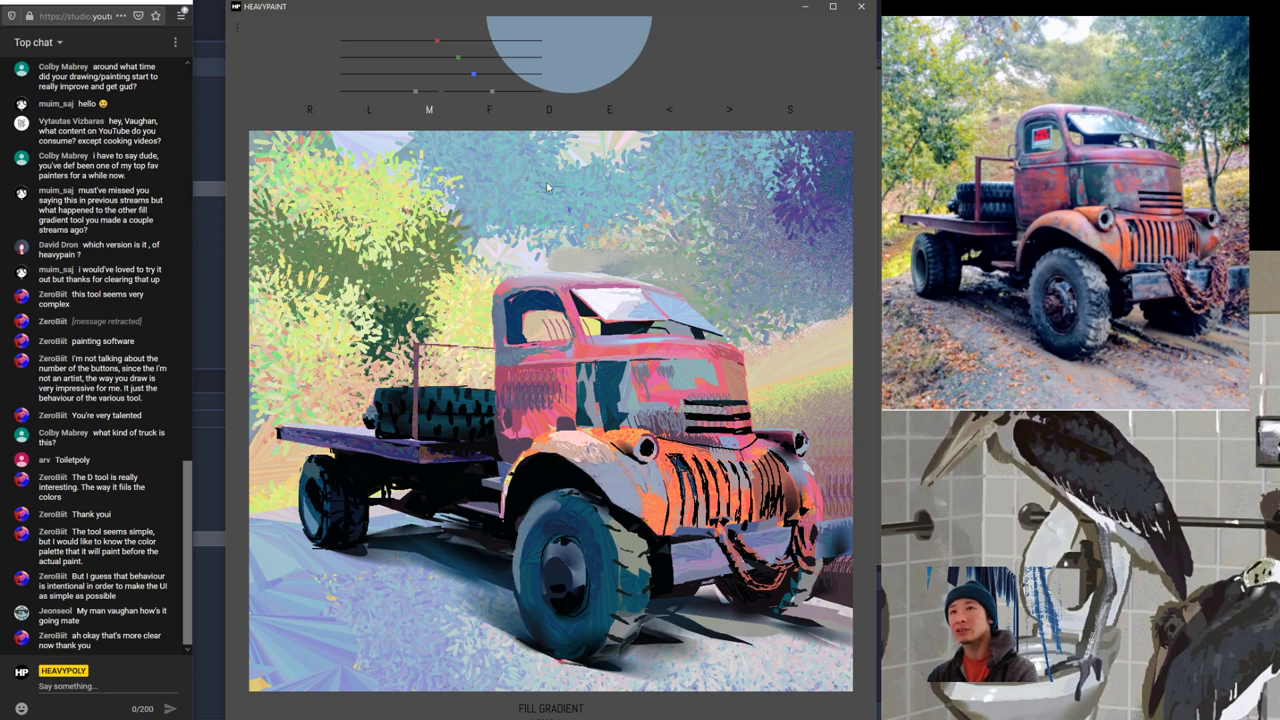
Step: Try a large multicoloured oval fill in the sky above the cab, lower the colour variation and undo the oval
right_click(553, 249)
click(545, 189)
mouse_move(552, 192)
mouse_down()
mouse_move(635, 268)
mouse_move(626, 172)
mouse_up()
mouse_move(388, 91)
mouse_down()
mouse_move(353, 91)
mouse_move(394, 104)
mouse_up()
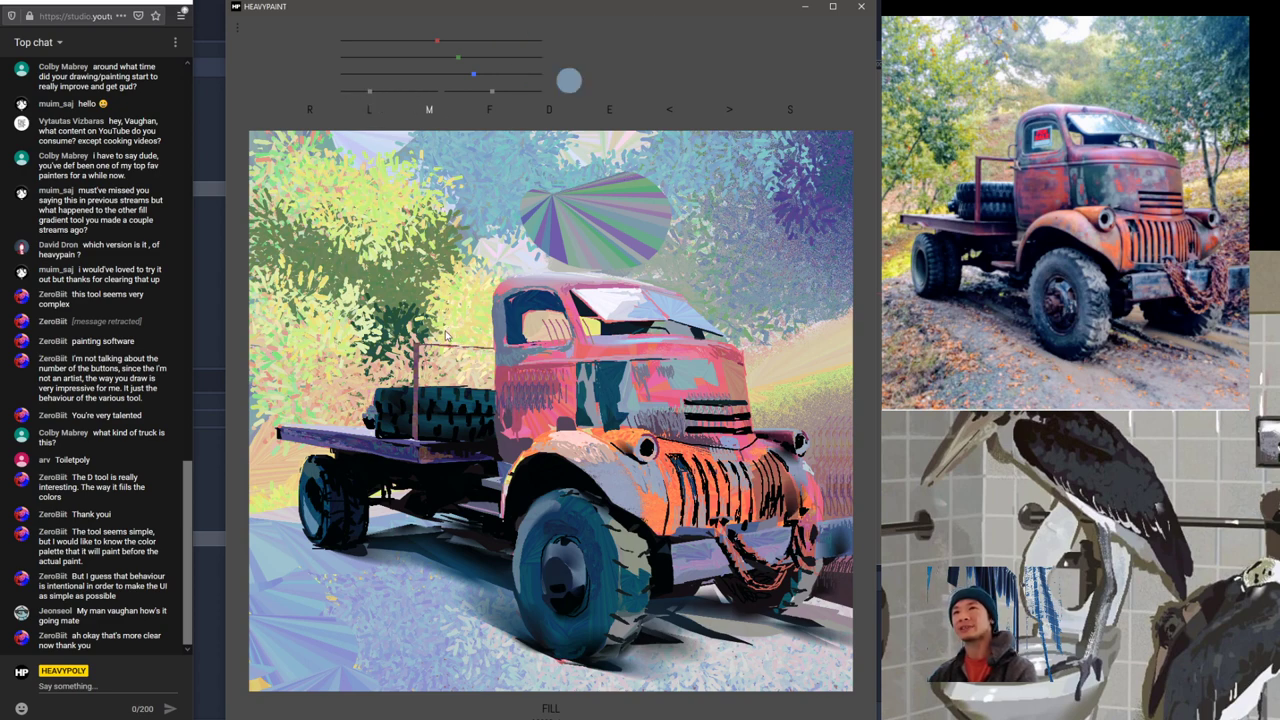
key(ctrl+z)
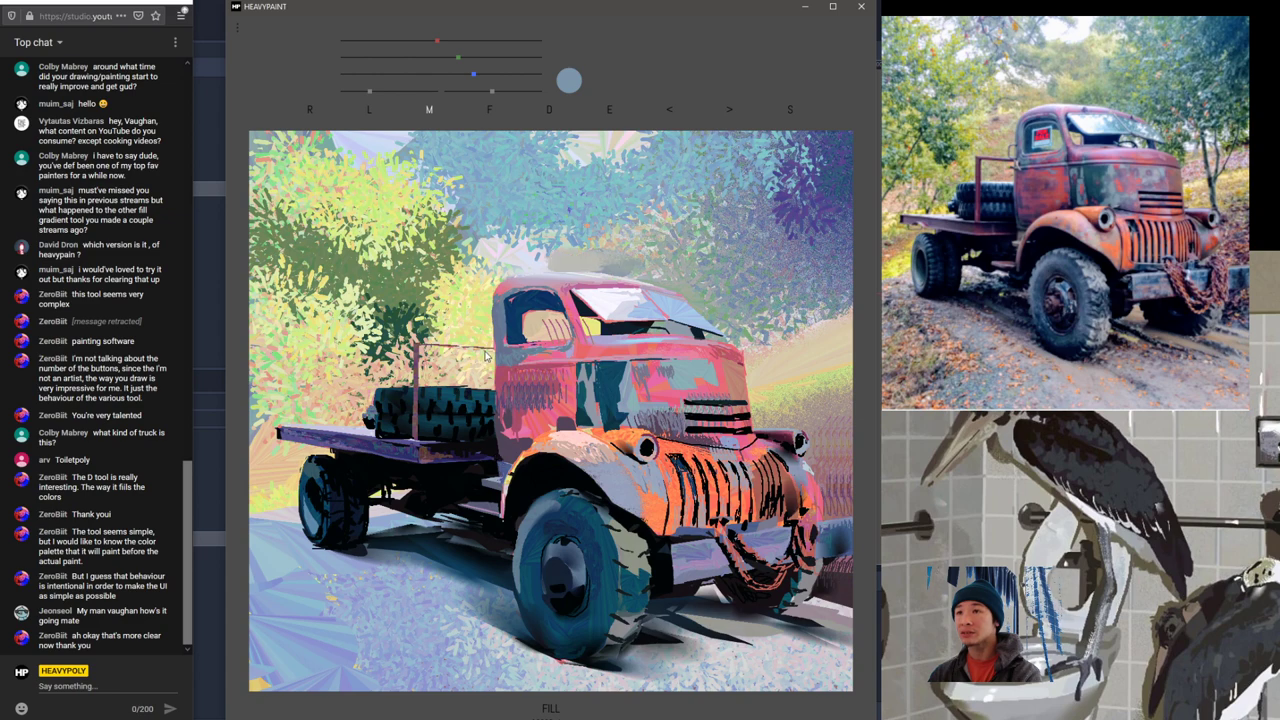
Step: Clean up the background seen through the cab's windows with Fill shapes in sampled yellow and beige
alt+click(590, 329)
key(space)
click(588, 297)
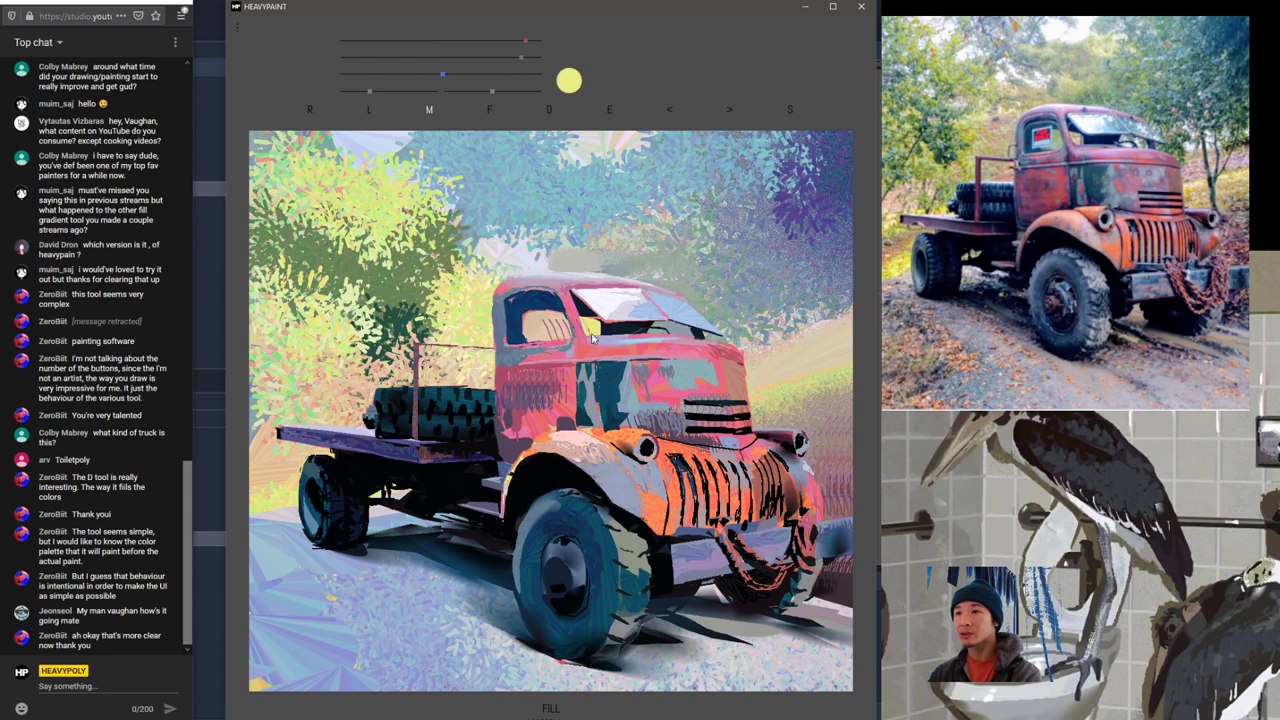
alt+click(542, 326)
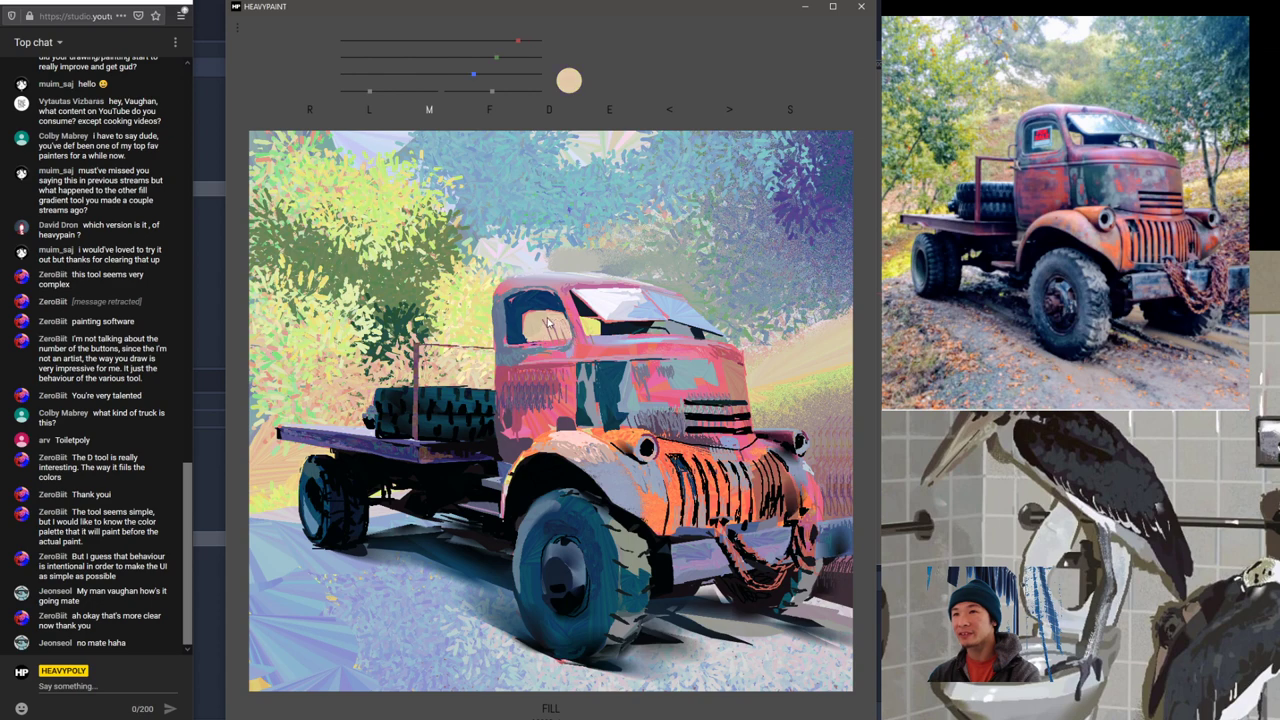
Step: Refine the cab's window pillar and side-window interior with Fill shapes in sampled lilac, dark navy and grey-blue
right_click(595, 341)
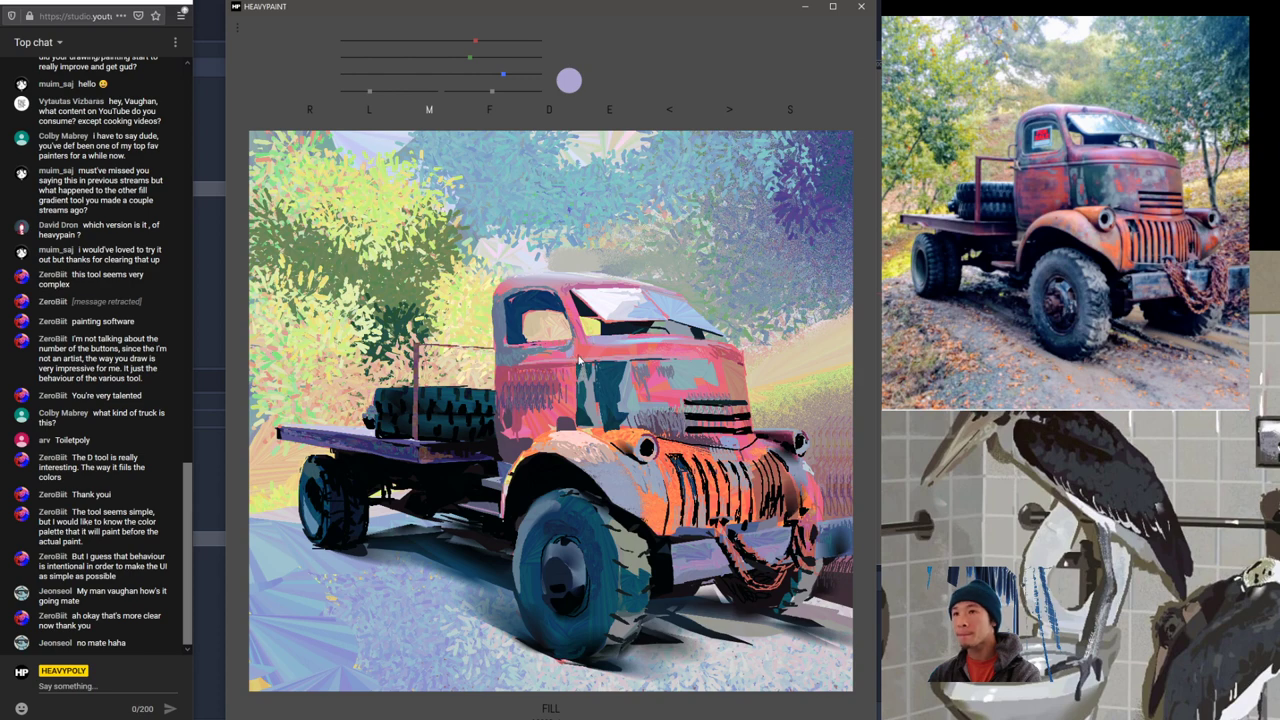
alt+click(604, 336)
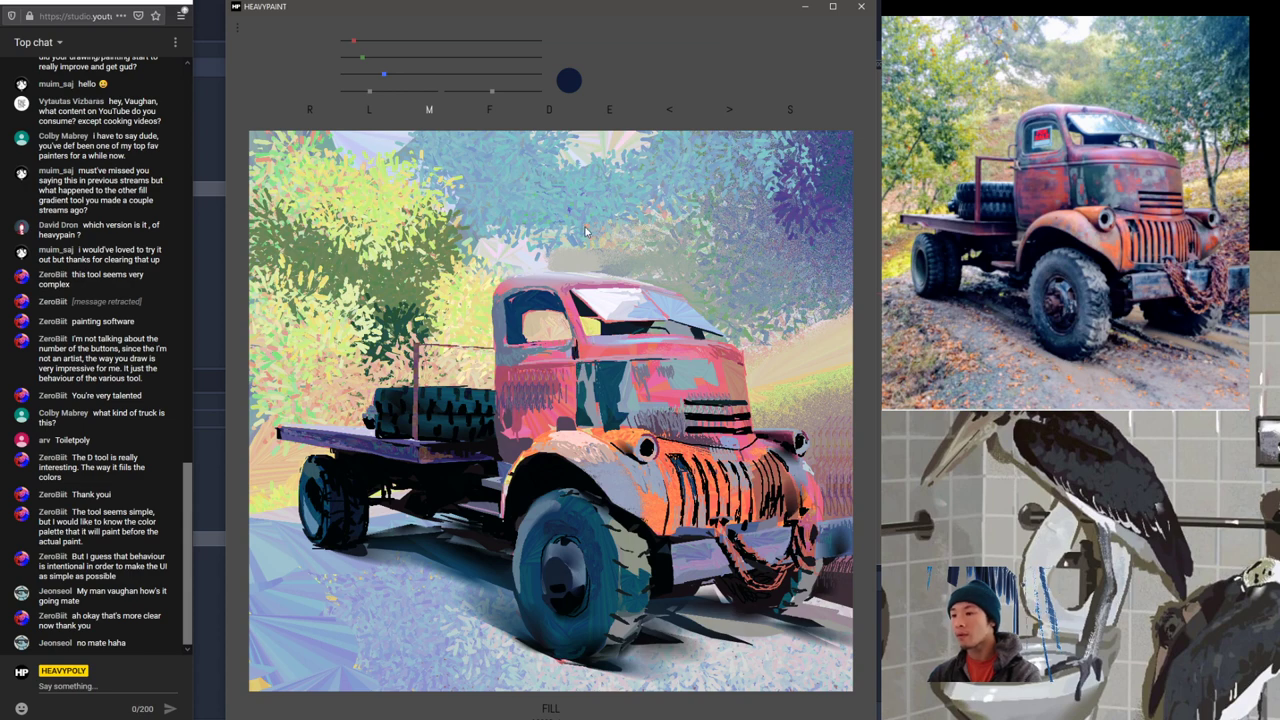
right_click(572, 332)
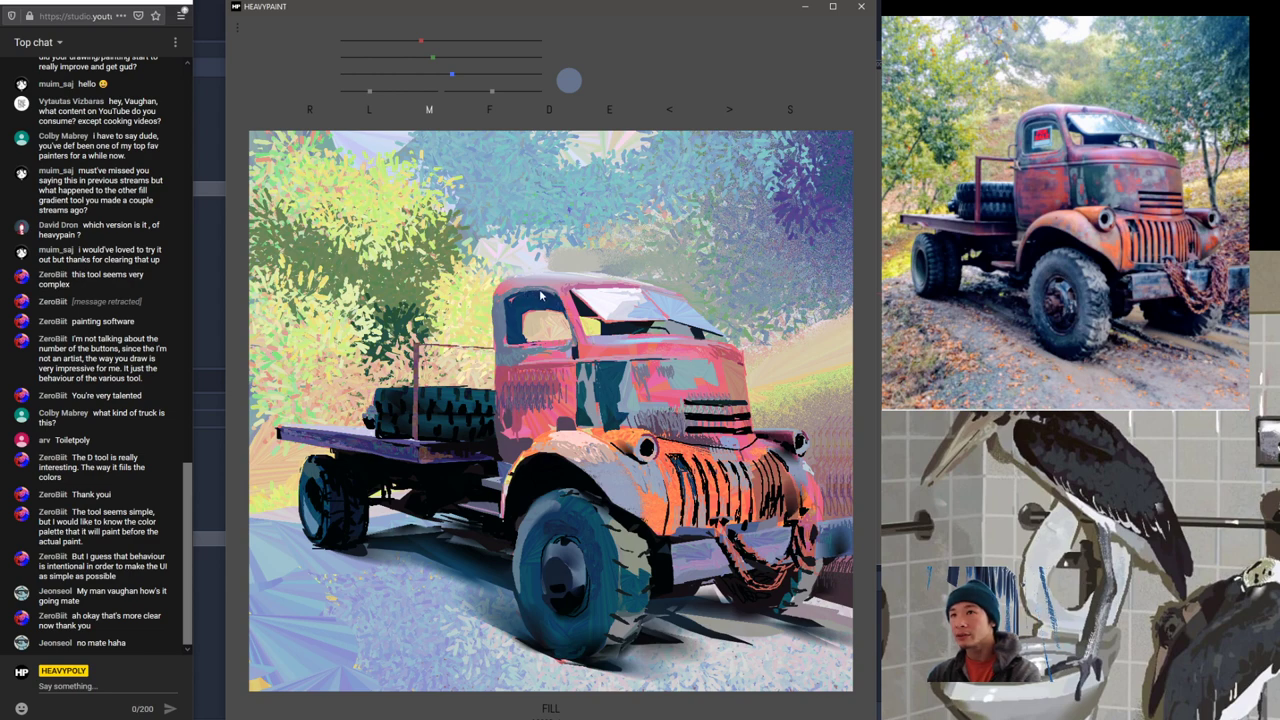
Step: Sharpen the hood vent slats with Fill shapes in sampled black and switch to the Fill Gradient tool
right_click(556, 483)
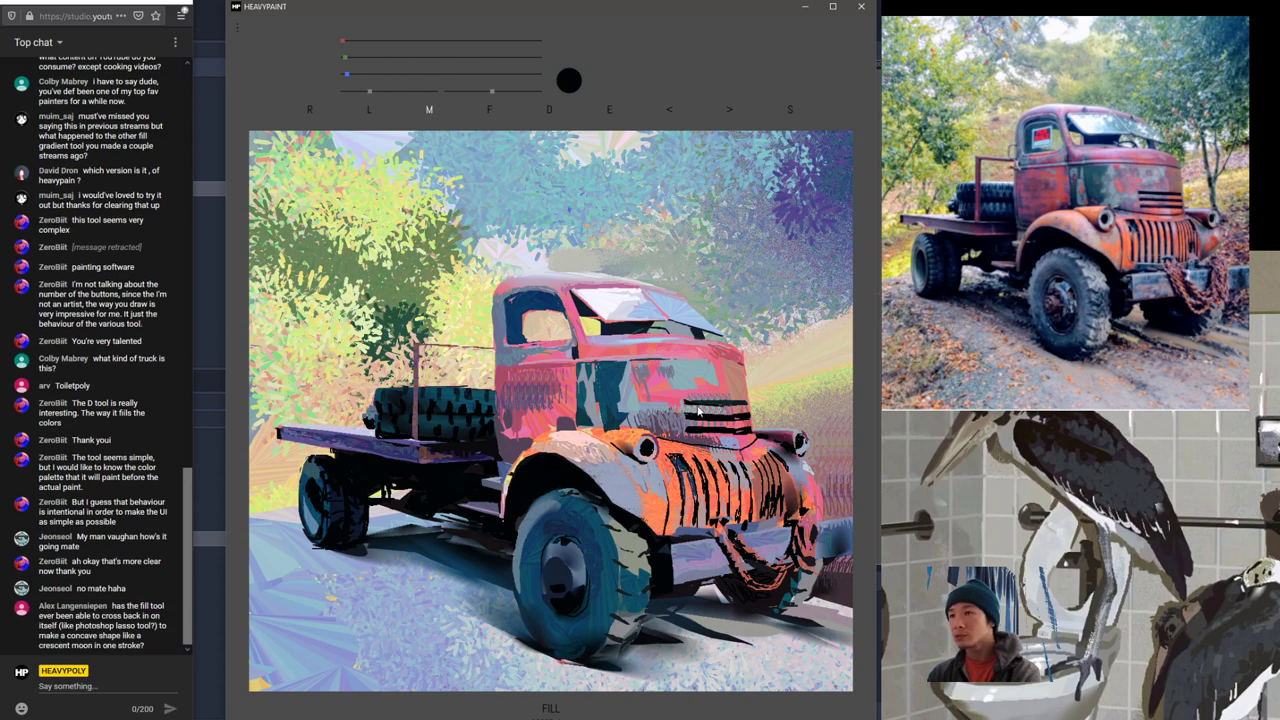
key(space)
key(space)
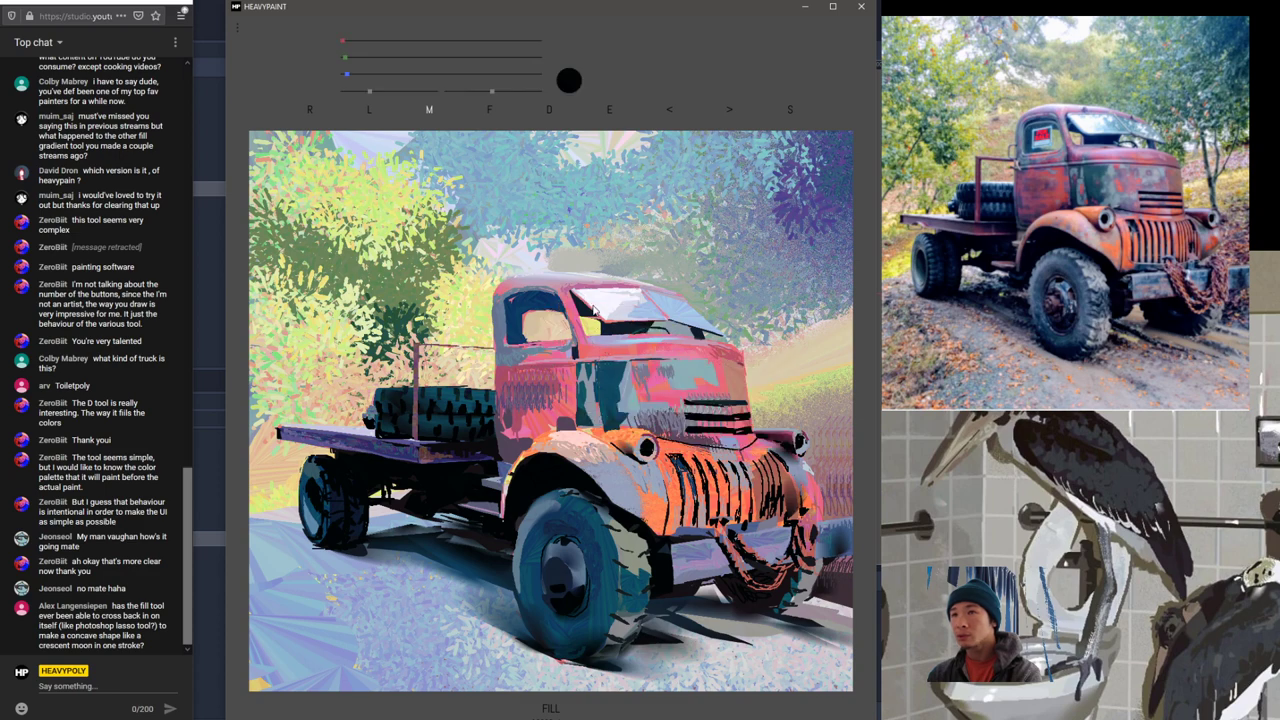
key(space)
click(654, 322)
Step: Switch to the browser, search for zombocom in a new tab and open the Zombo.com site
key(e)
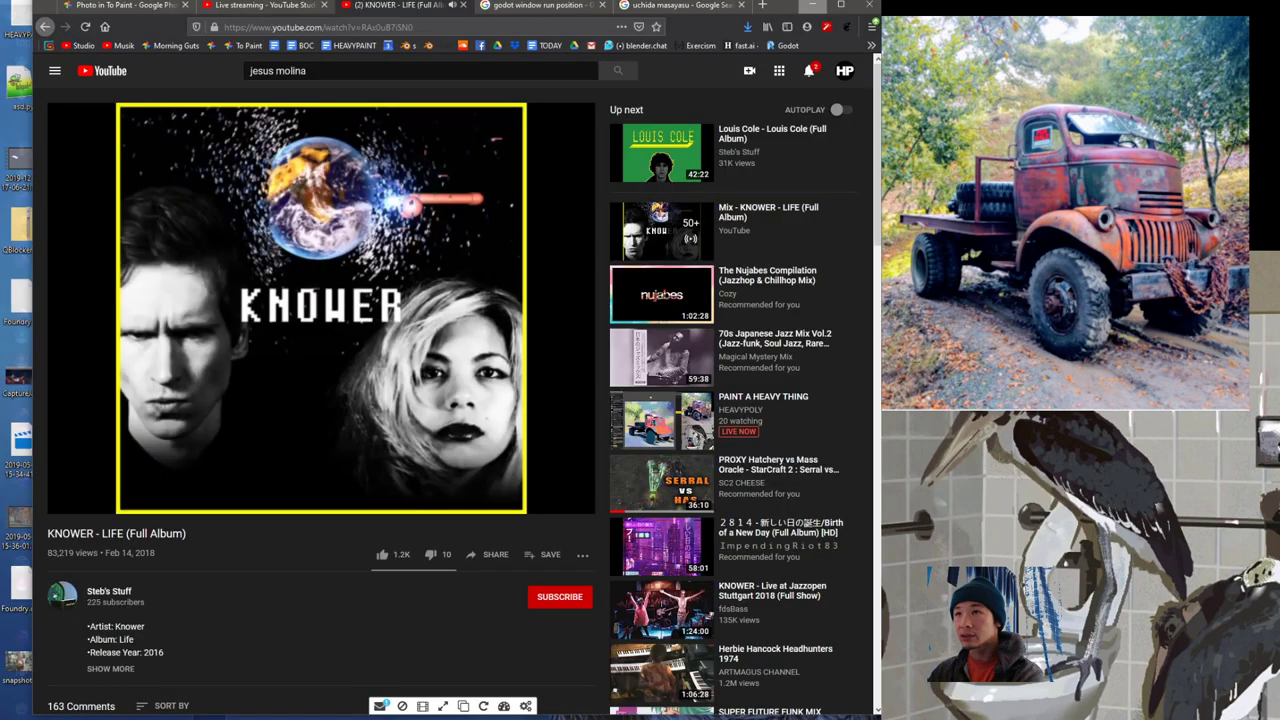
click(440, 716)
key(ctrl+t)
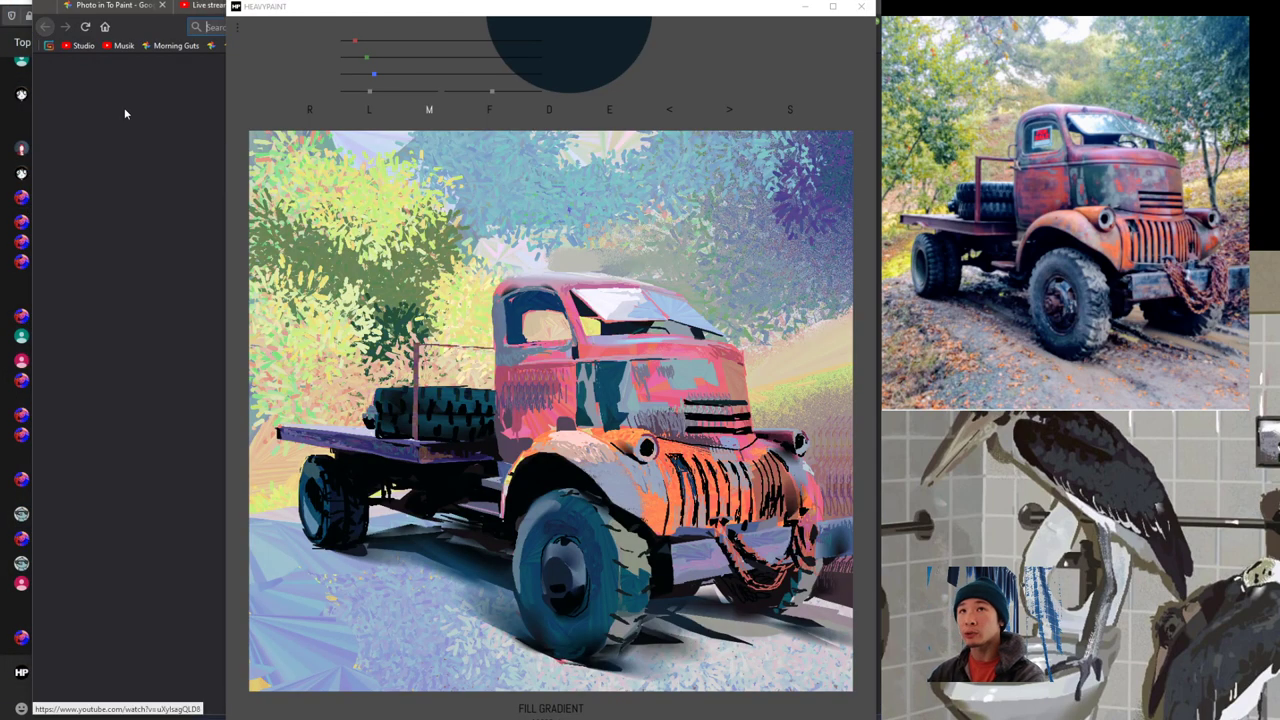
text(paint)
key(Return)
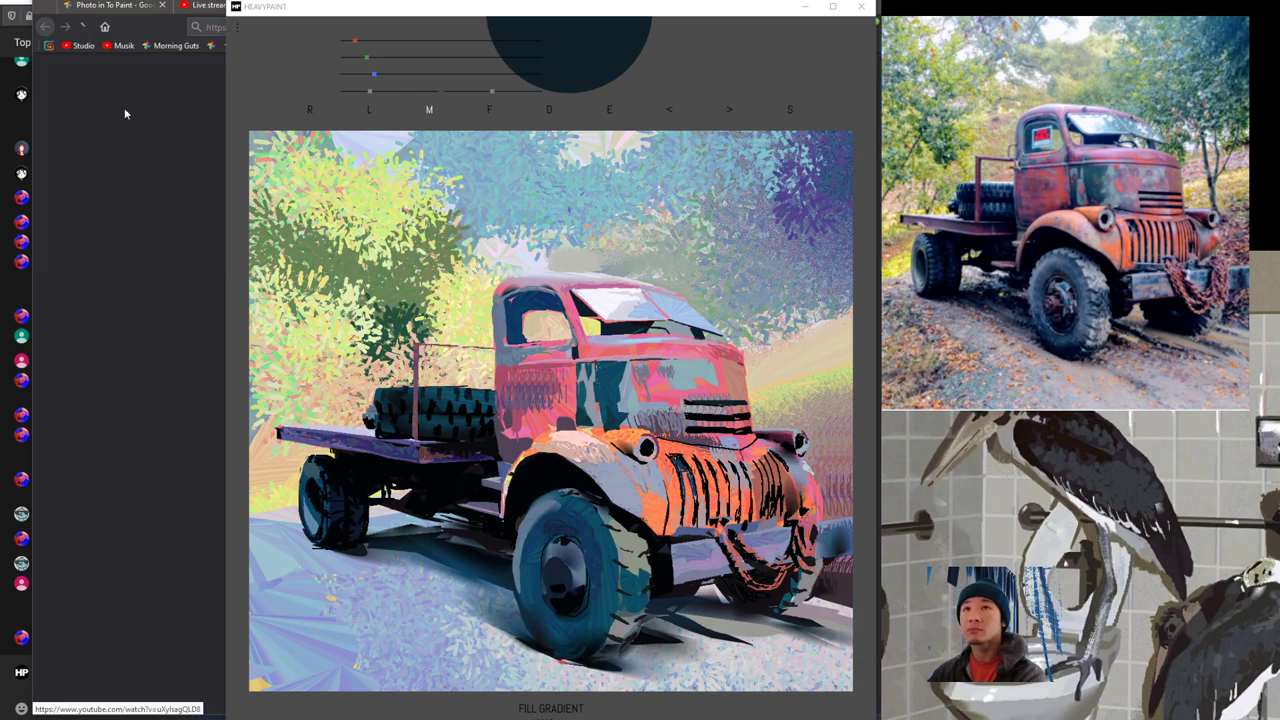
click(176, 208)
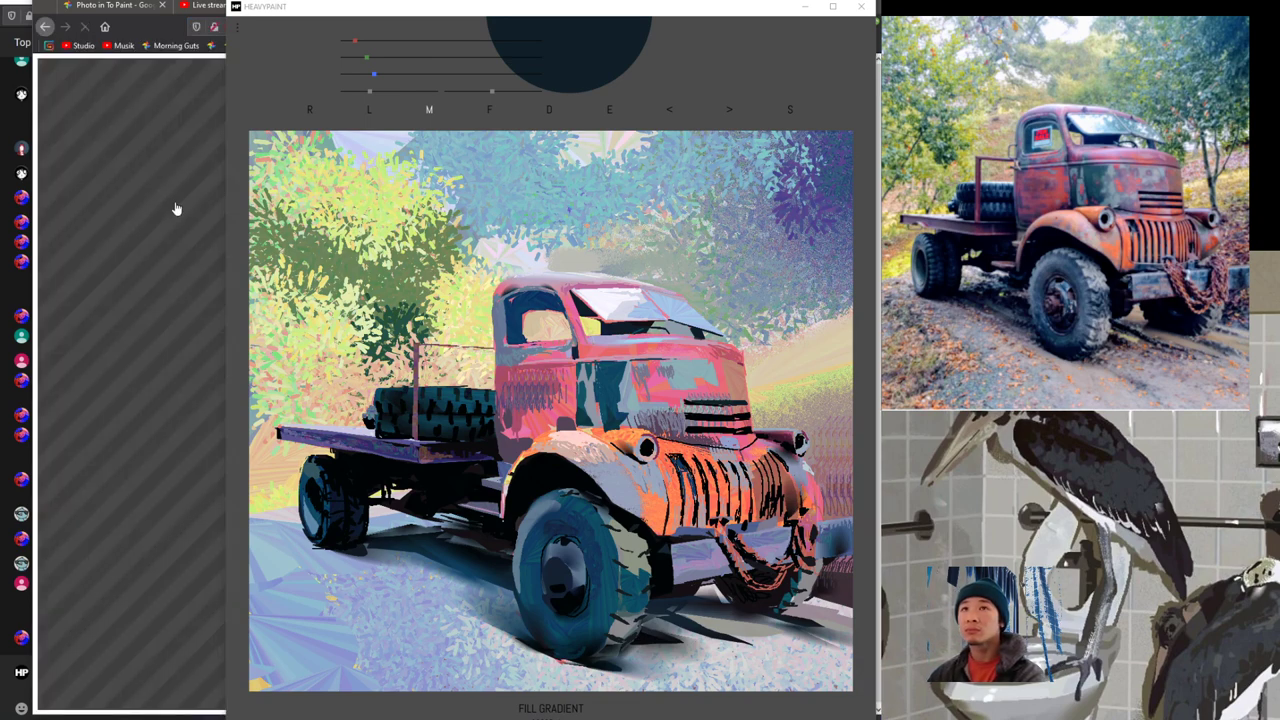
Step: Move the painting window aside to play the "Zombo.com flash intro in 1999" video from the search results, and move the window back
drag(408, 14, 803, 209)
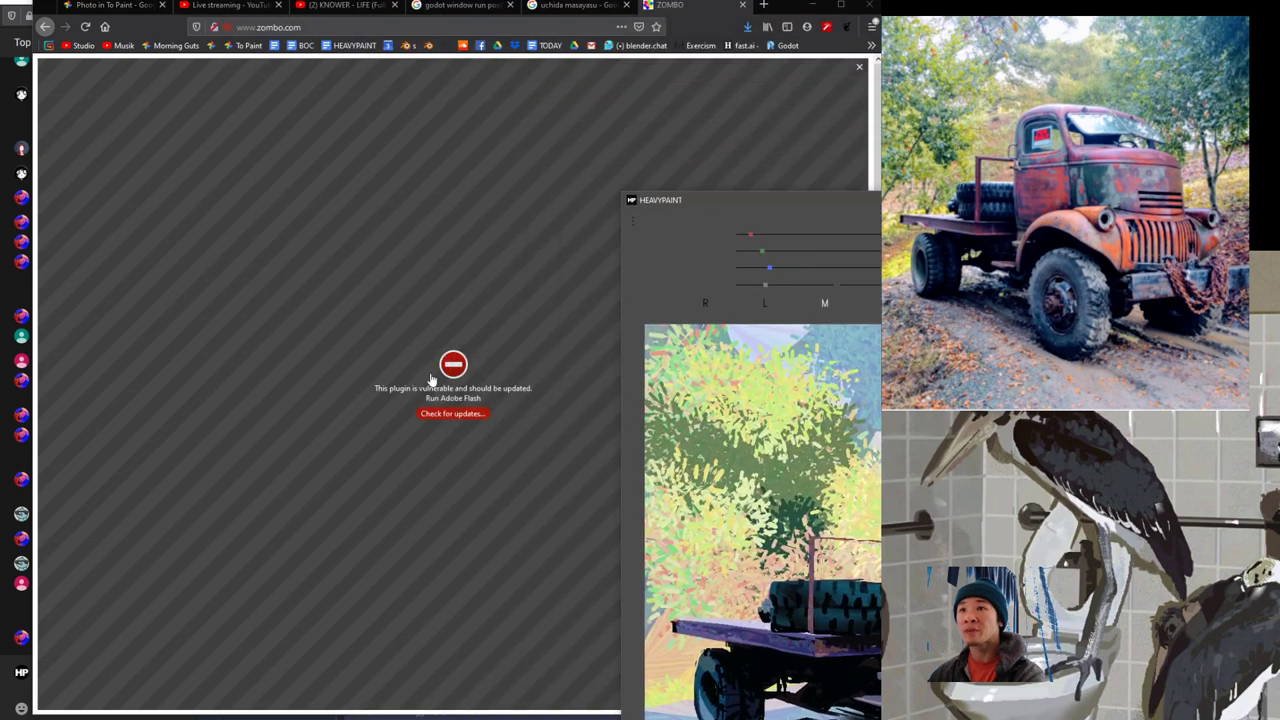
click(45, 28)
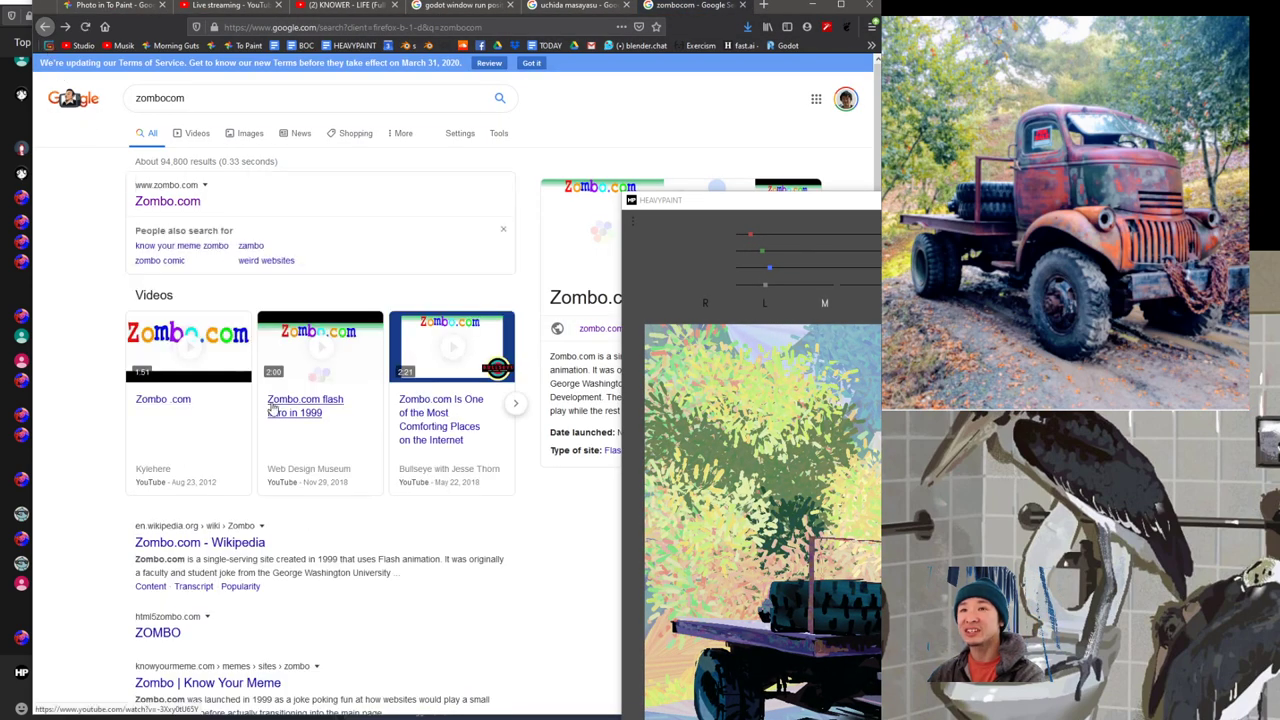
click(284, 414)
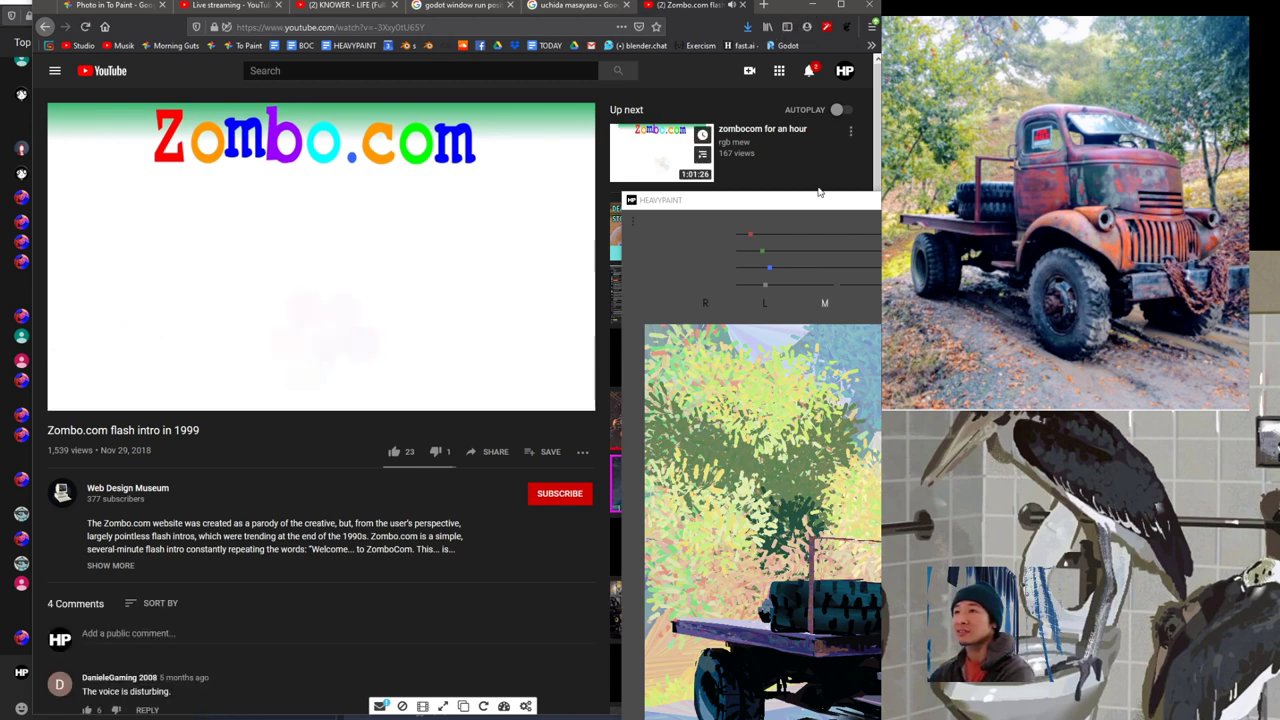
drag(820, 200, 424, 15)
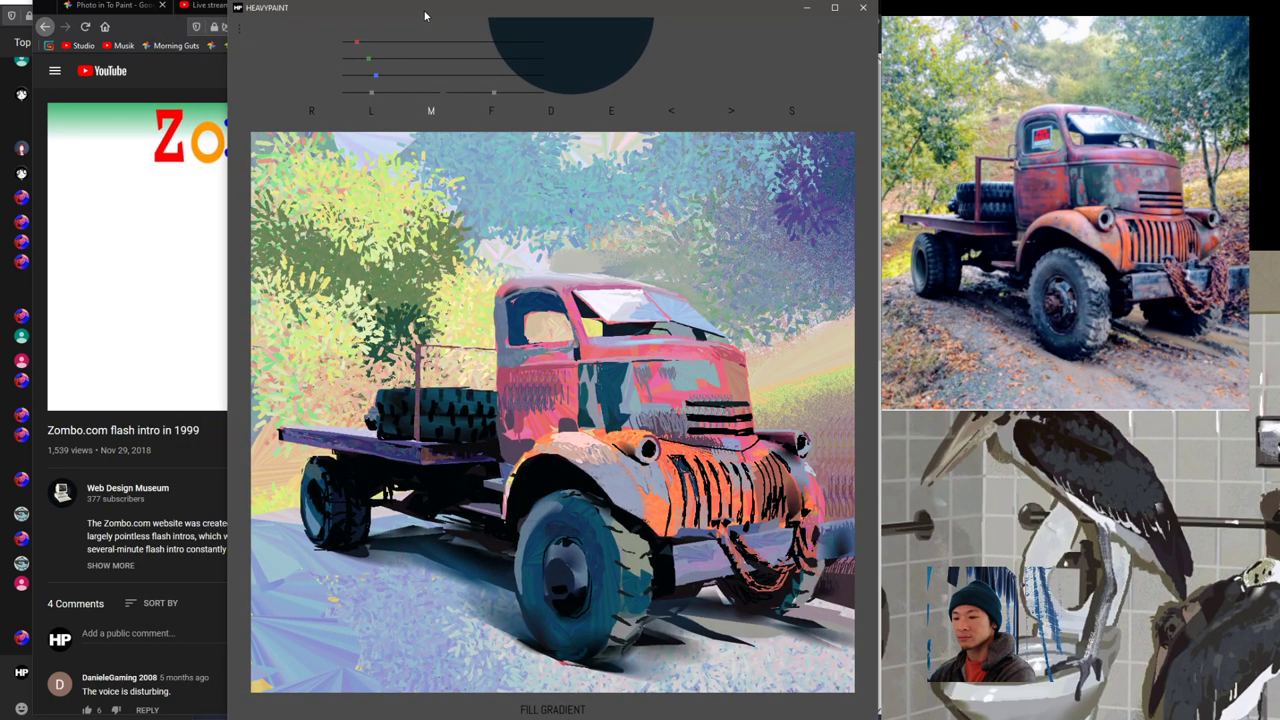
drag(424, 15, 427, 13)
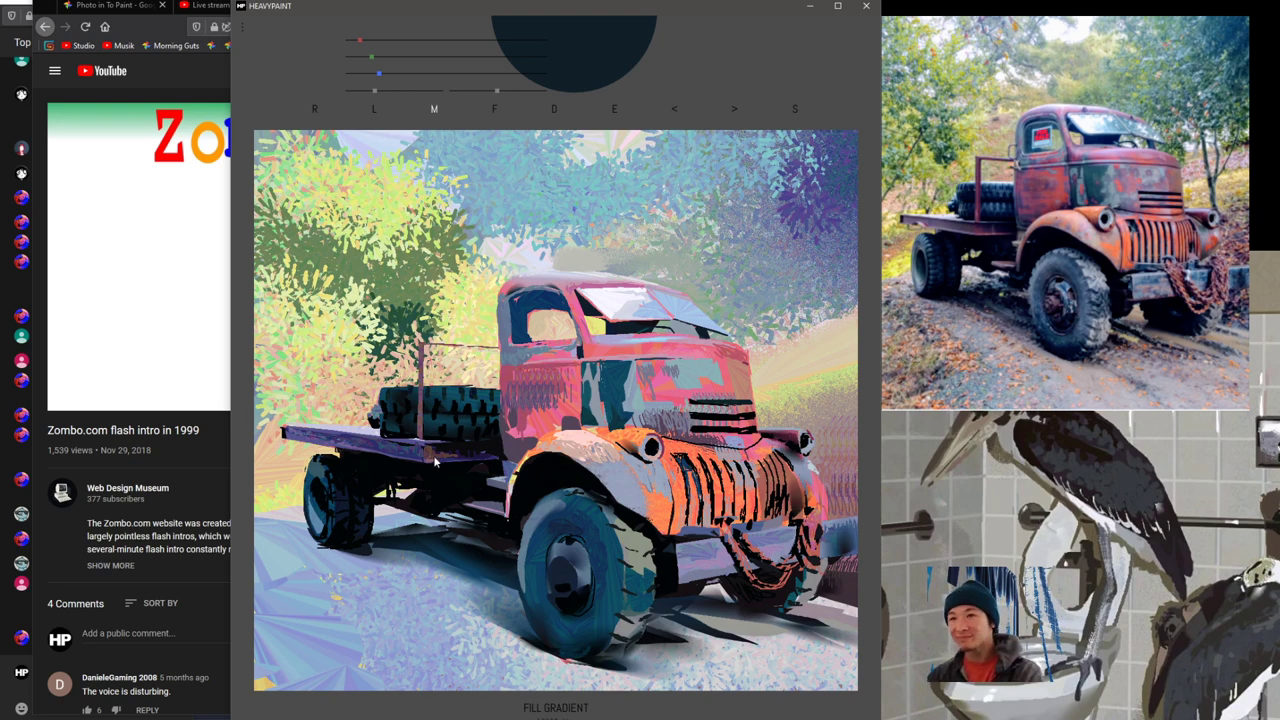
Step: Switch to the Fill tool and repaint the flatbed's upright post and the rail joining it to the cab in sampled dark reds and mauve
right_click(400, 443)
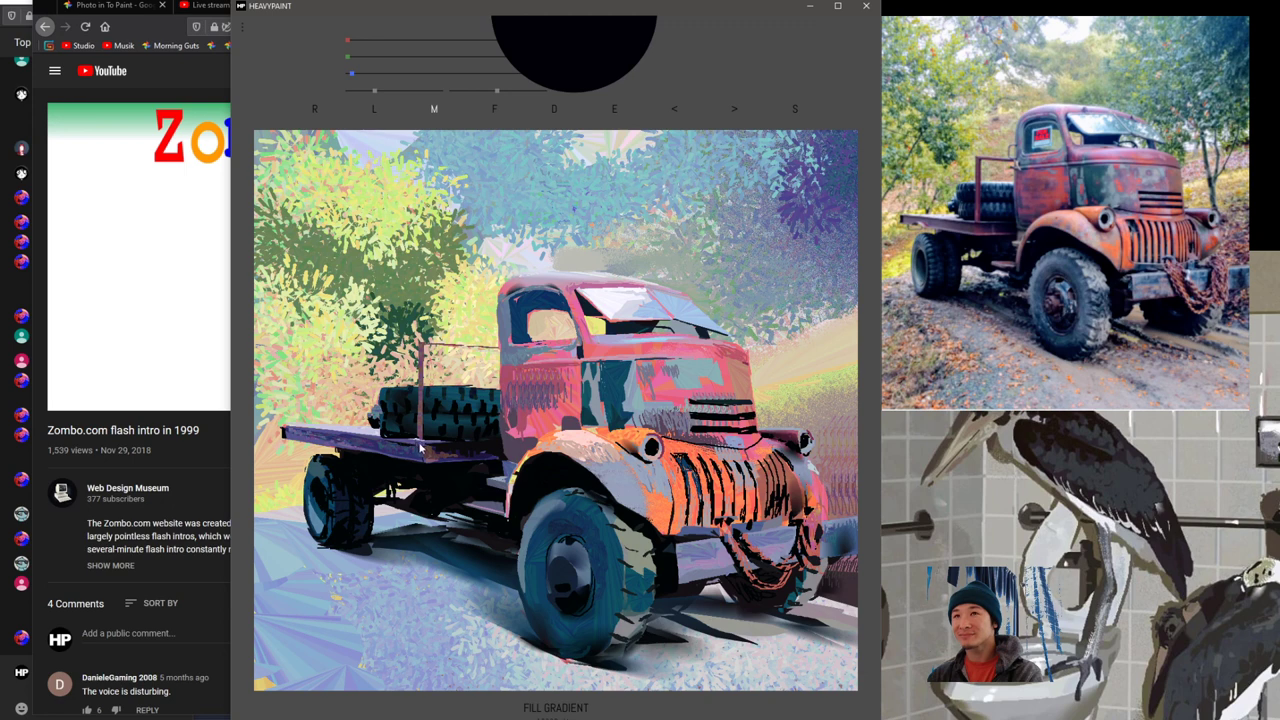
click(493, 112)
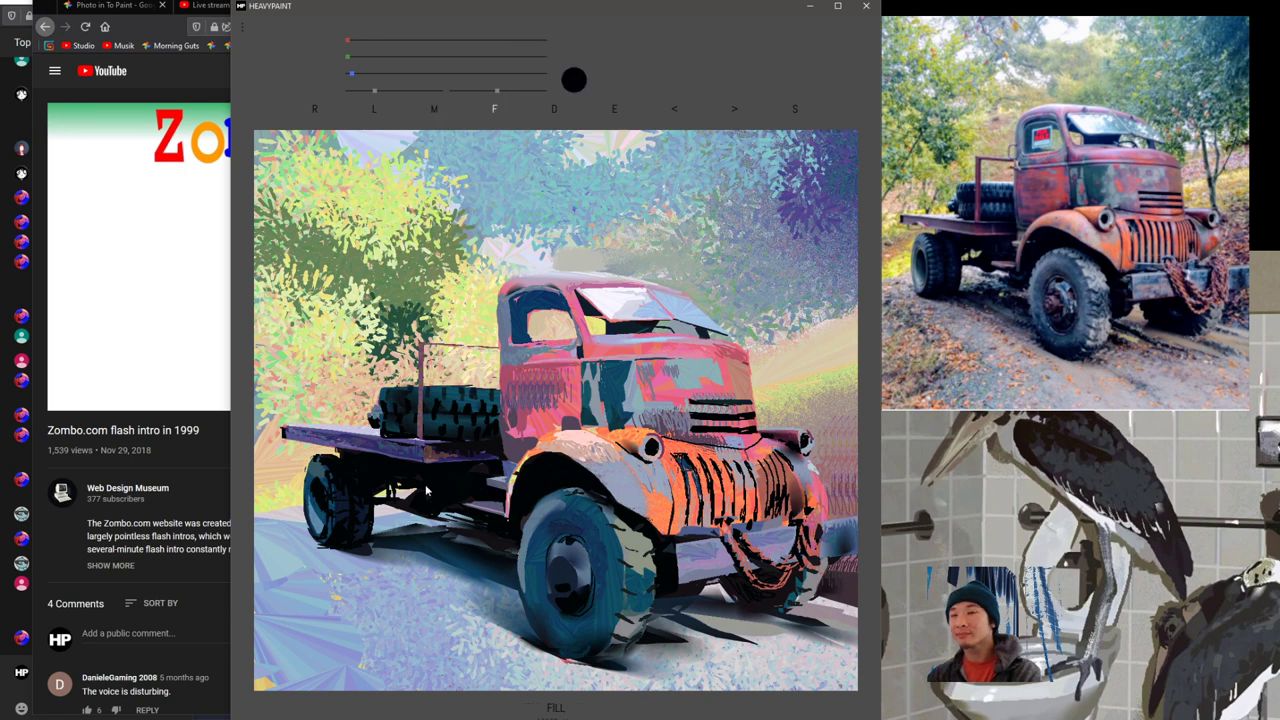
right_click(421, 420)
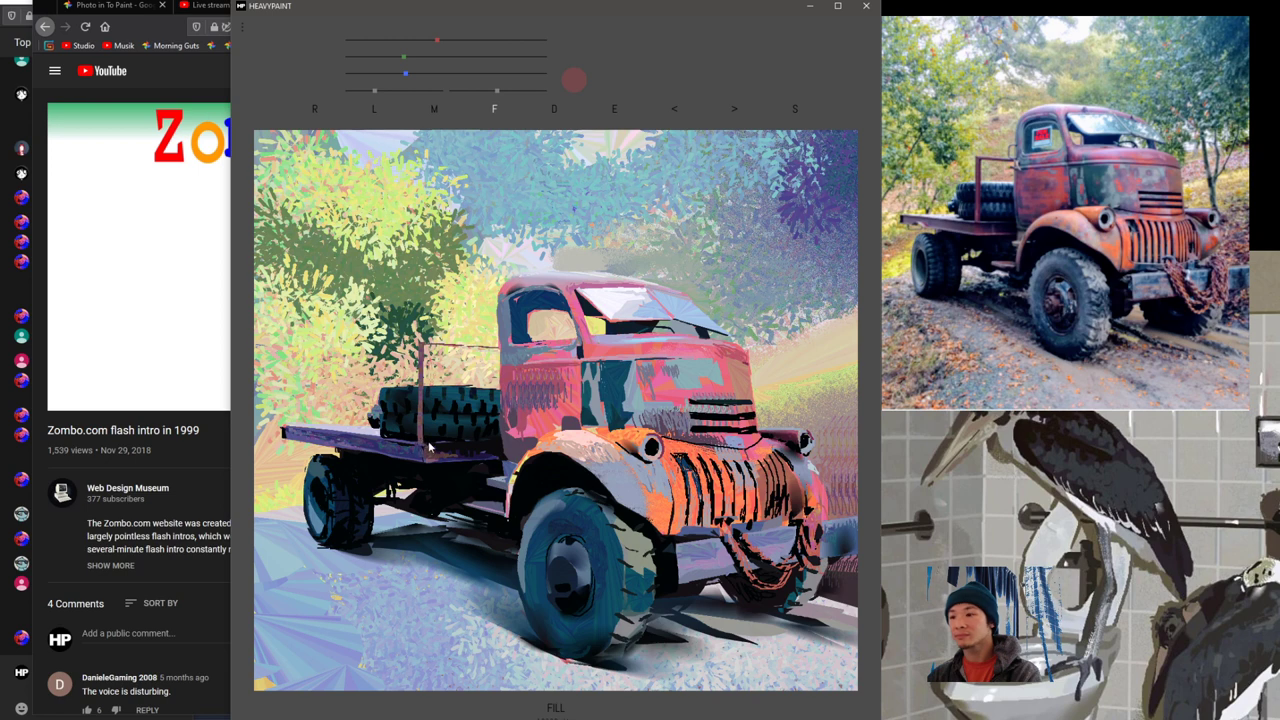
right_click(424, 362)
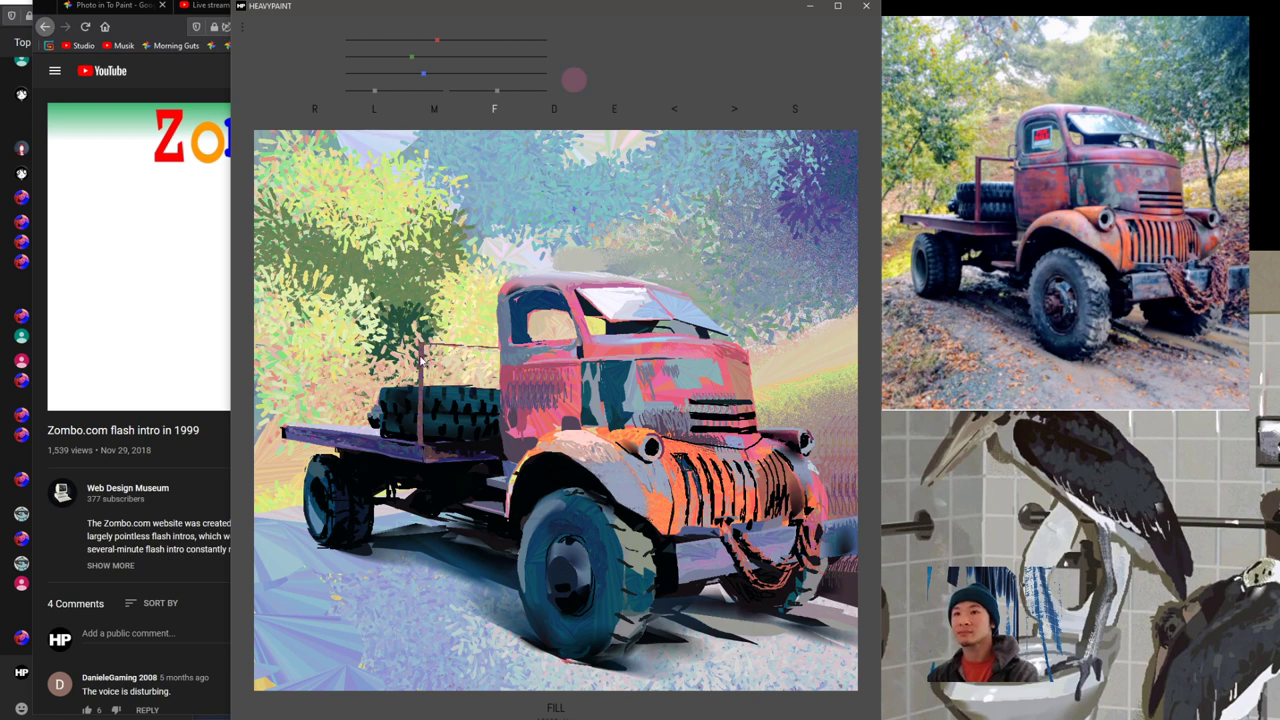
key(space)
drag(379, 356, 379, 371)
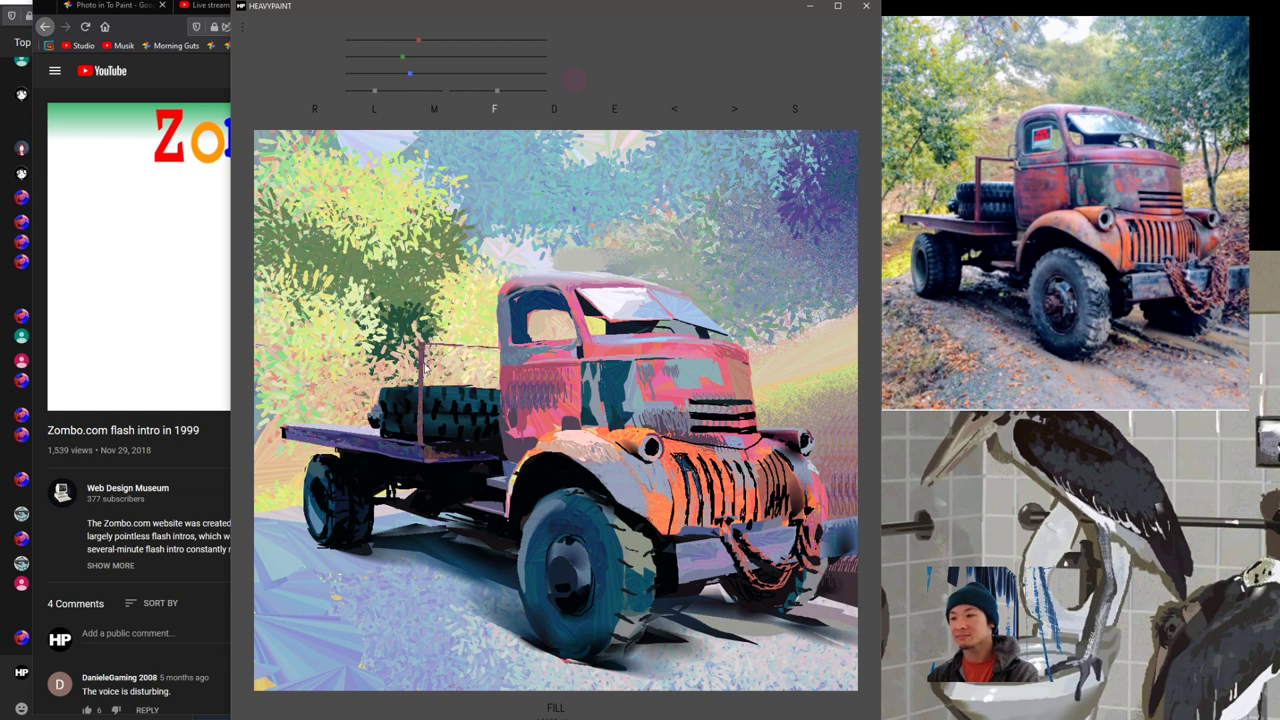
drag(425, 345, 499, 353)
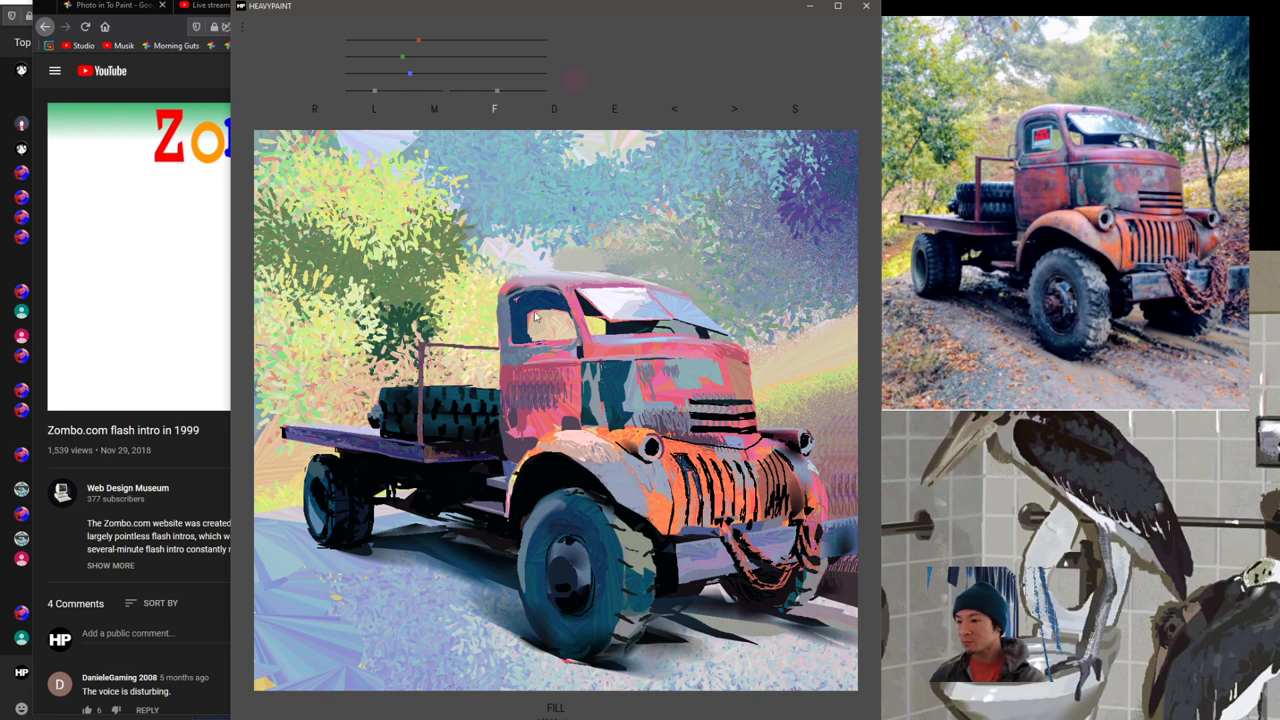
Step: Refine the rear cab edge and side-window frame with Fill shapes in sampled grey-blue, lilac, dark indigo and dark teal
right_click(506, 358)
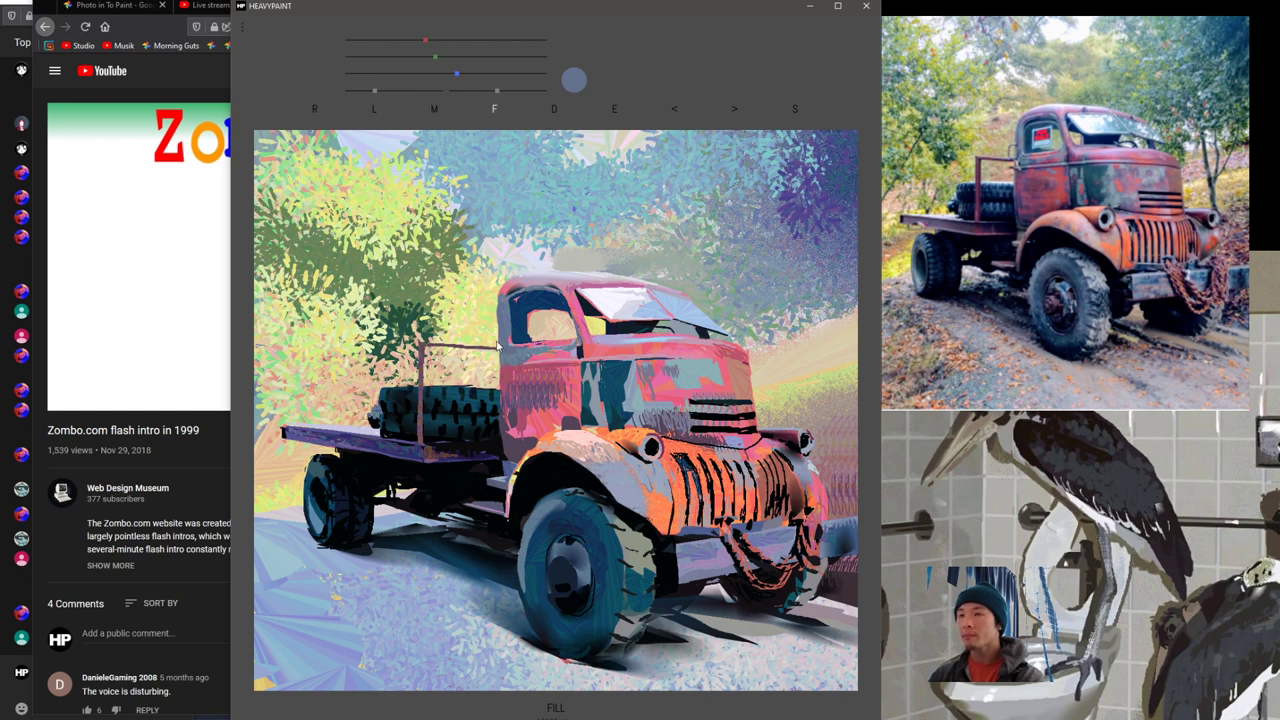
right_click(578, 357)
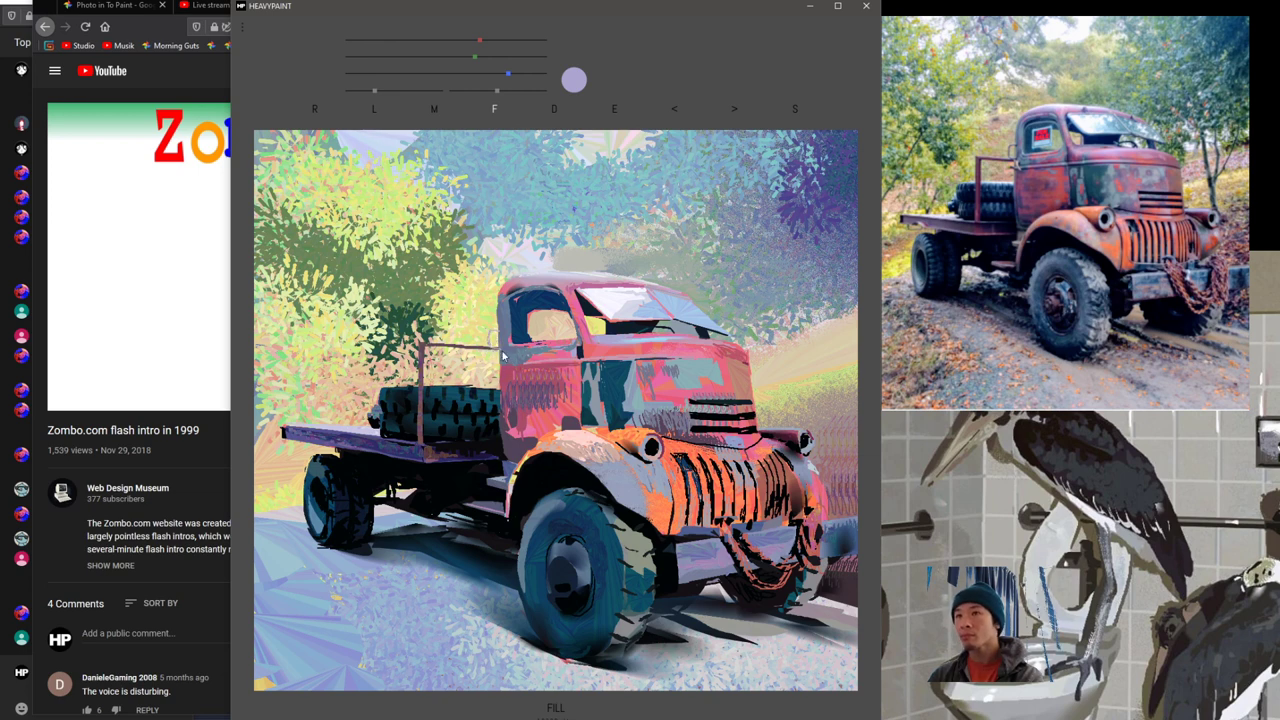
right_click(579, 355)
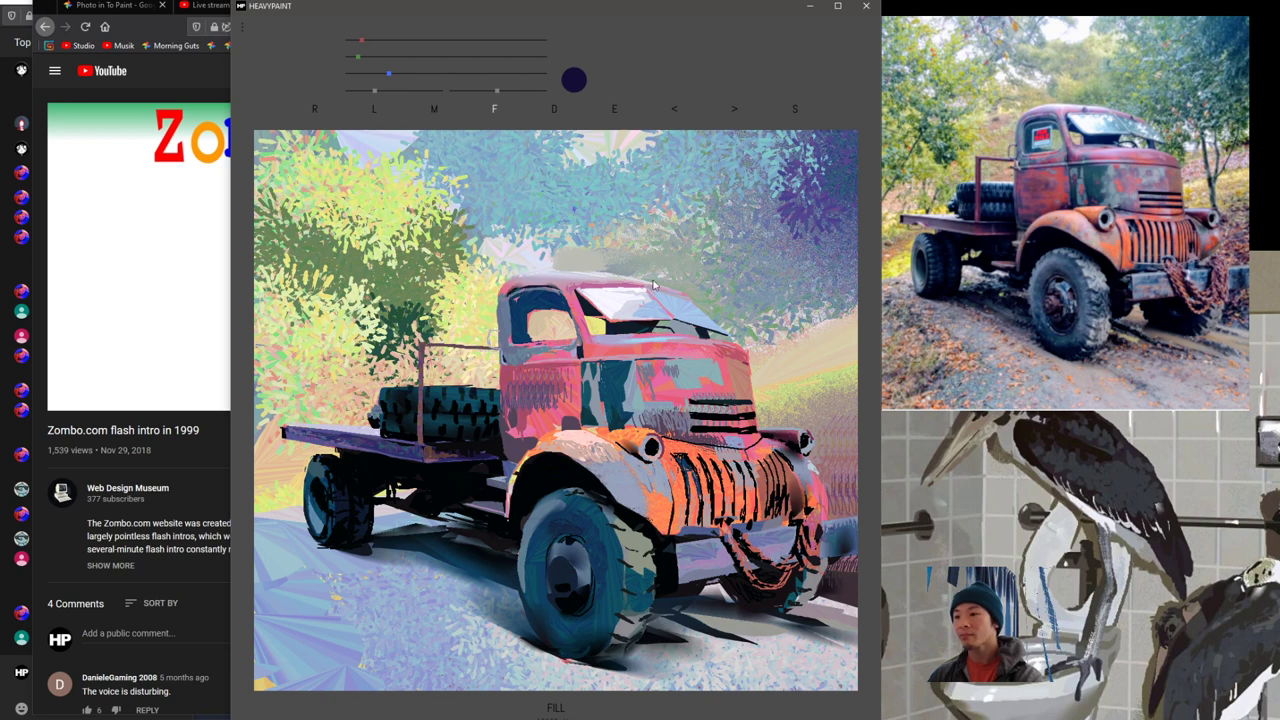
right_click(554, 291)
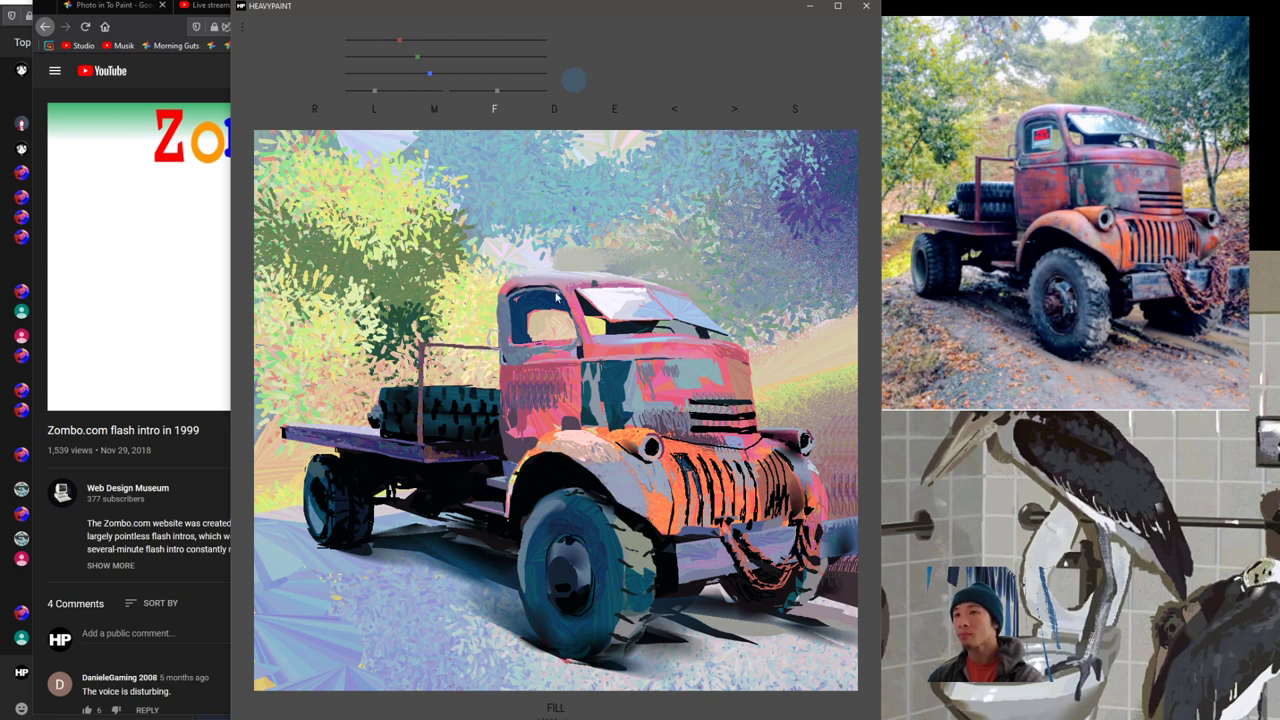
right_click(590, 314)
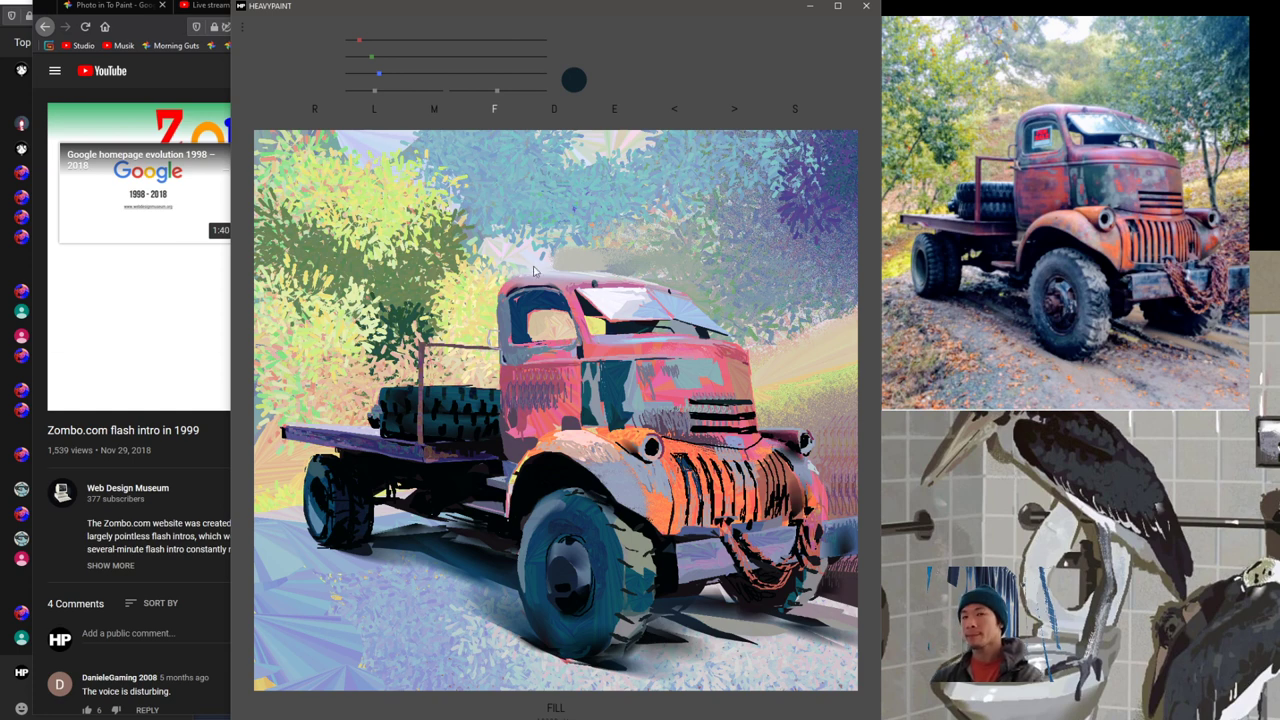
Step: Replay the Zombo.com intro video and return to the painting
click(141, 388)
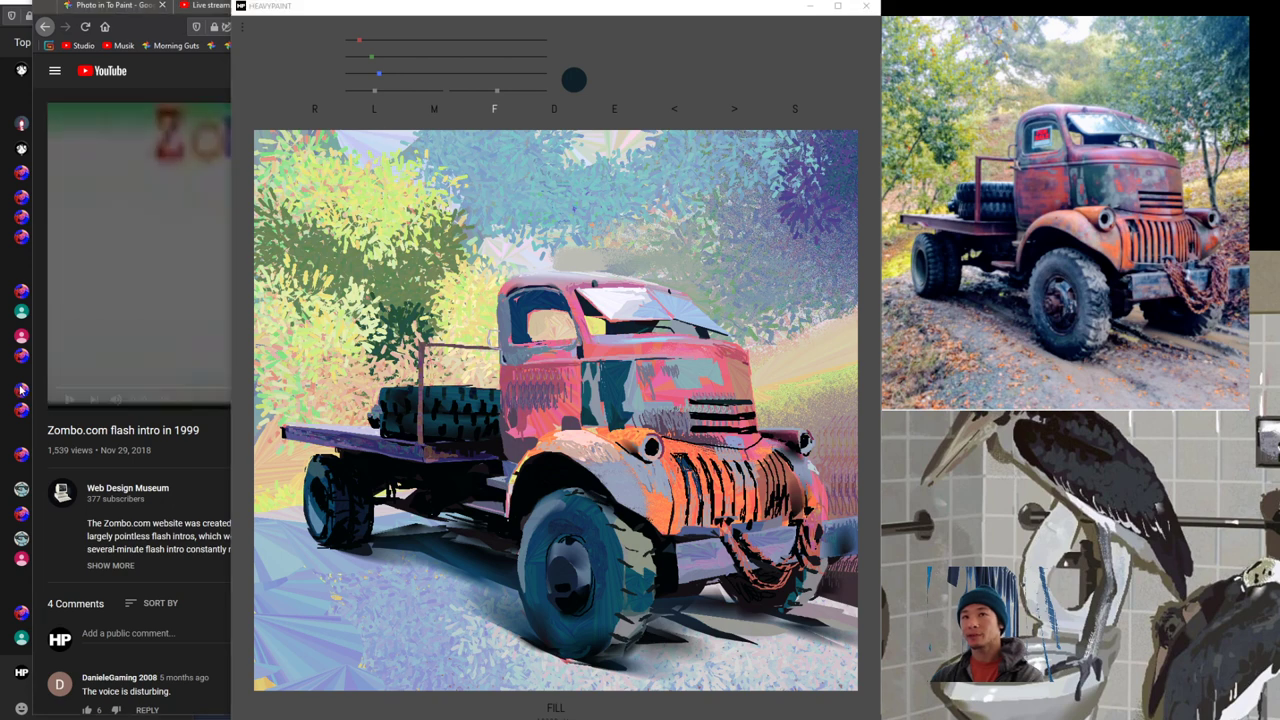
click(604, 356)
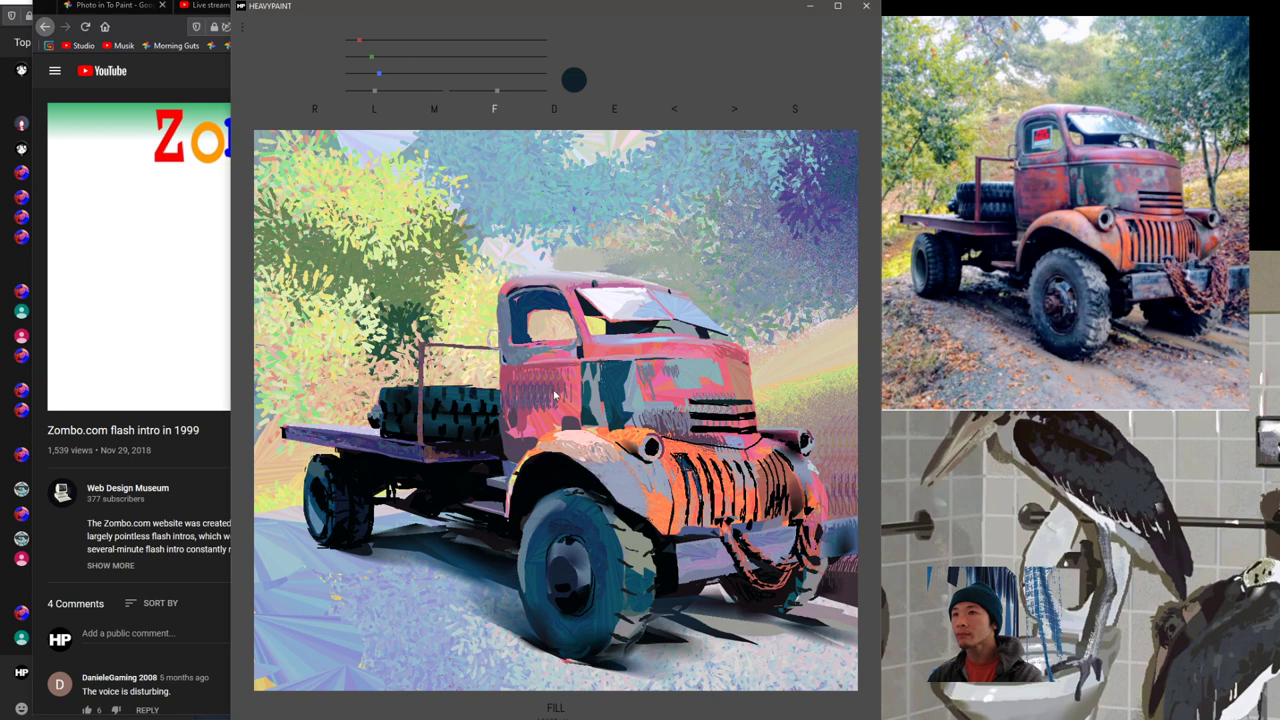
Step: Switch to the Fill Gradient tool and shade the cab's lower side and rear edge with sampled purple, orange, pale pink and dark navy
right_click(541, 392)
key(space)
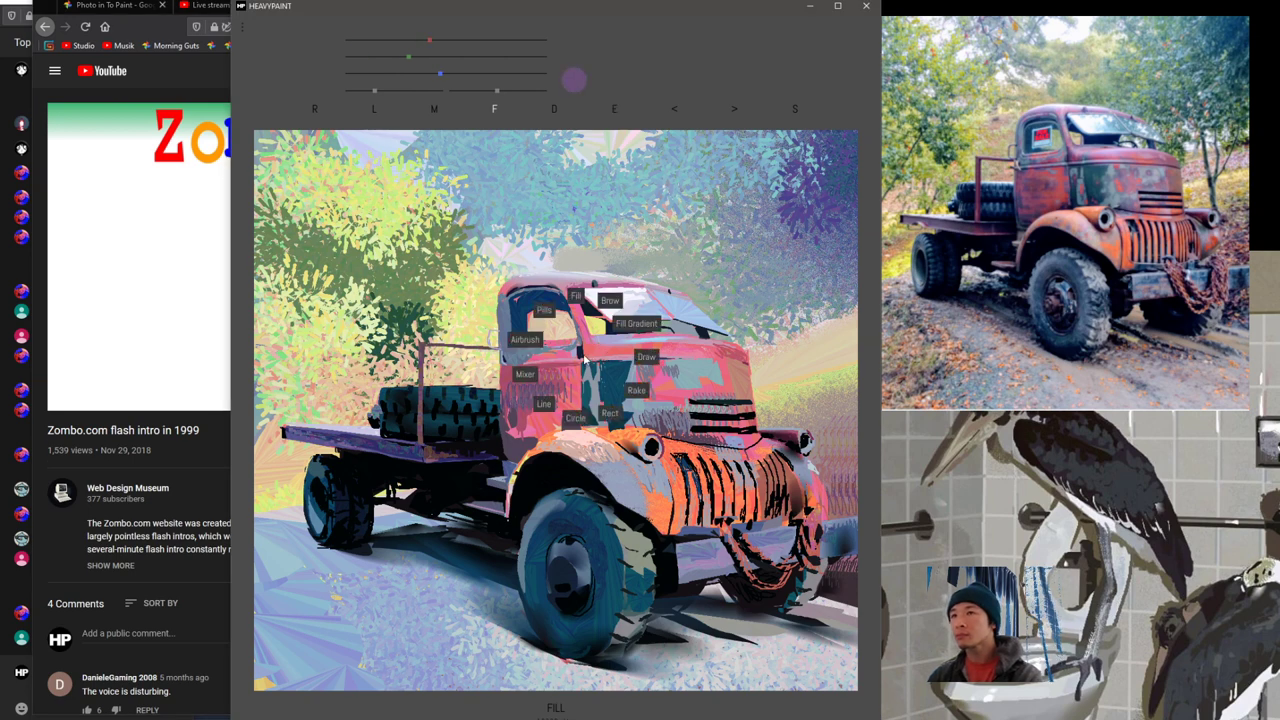
click(636, 324)
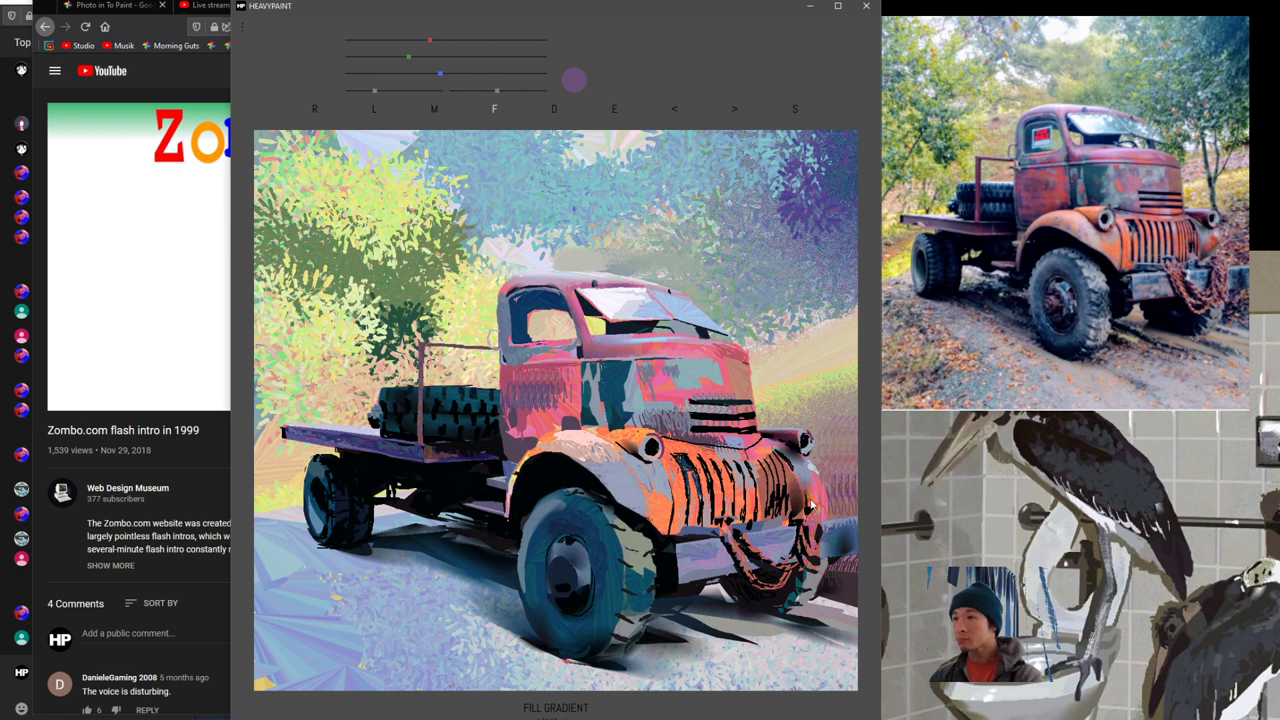
right_click(813, 510)
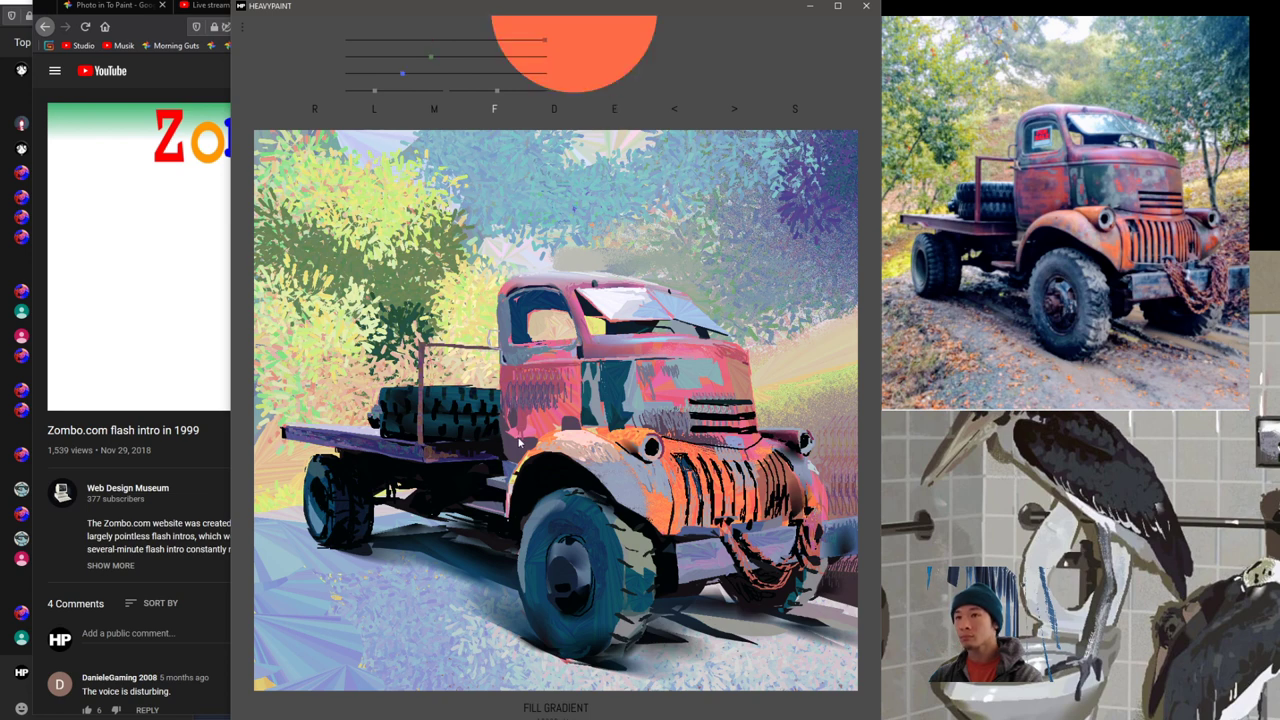
key(r)
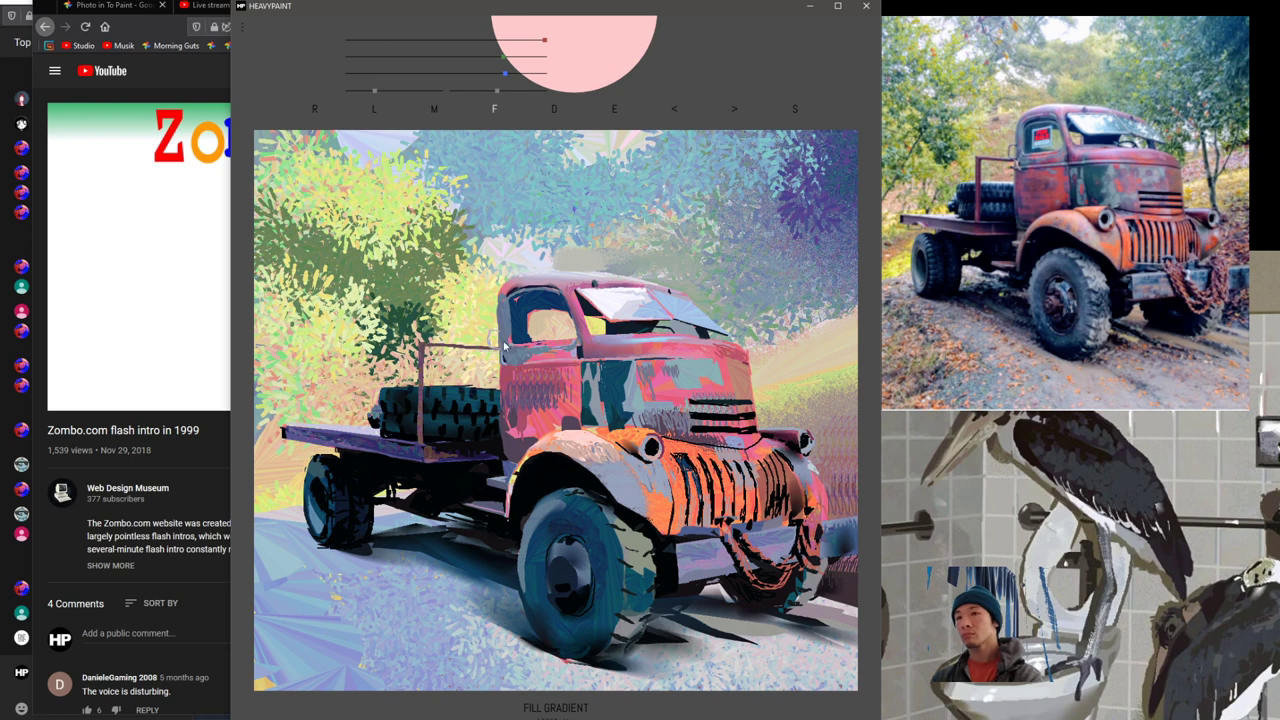
alt+click(526, 441)
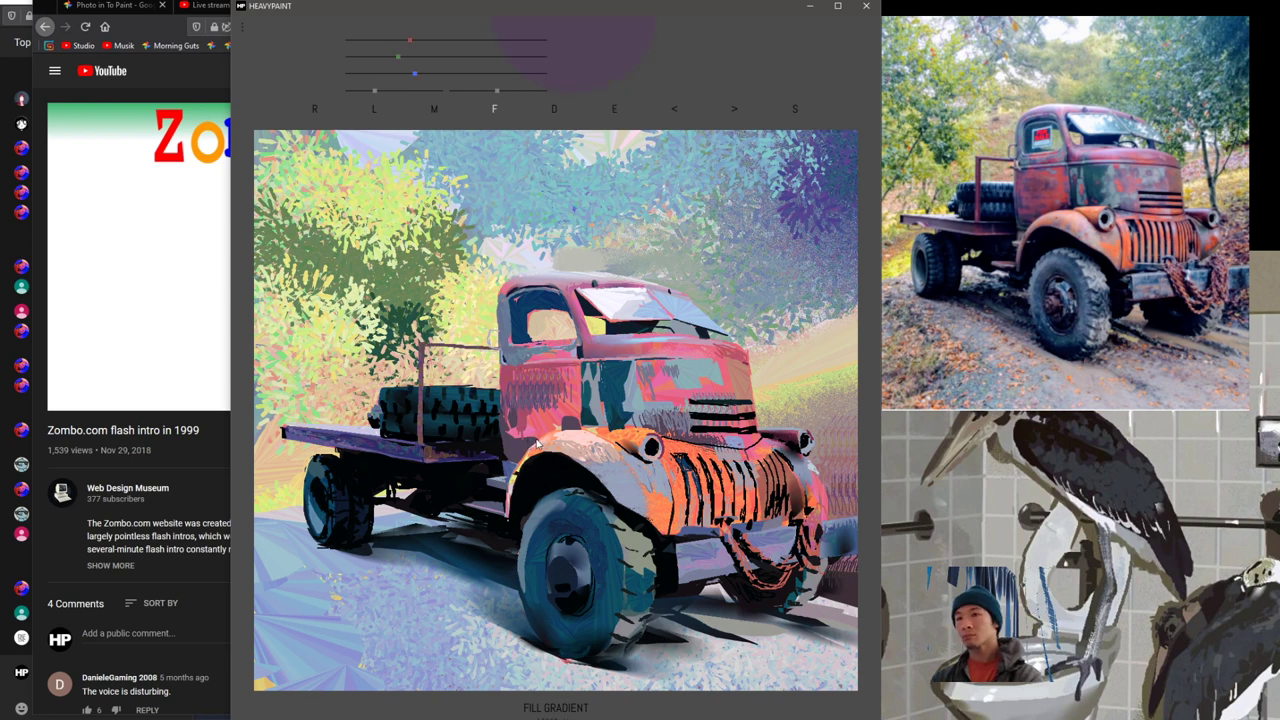
right_click(465, 432)
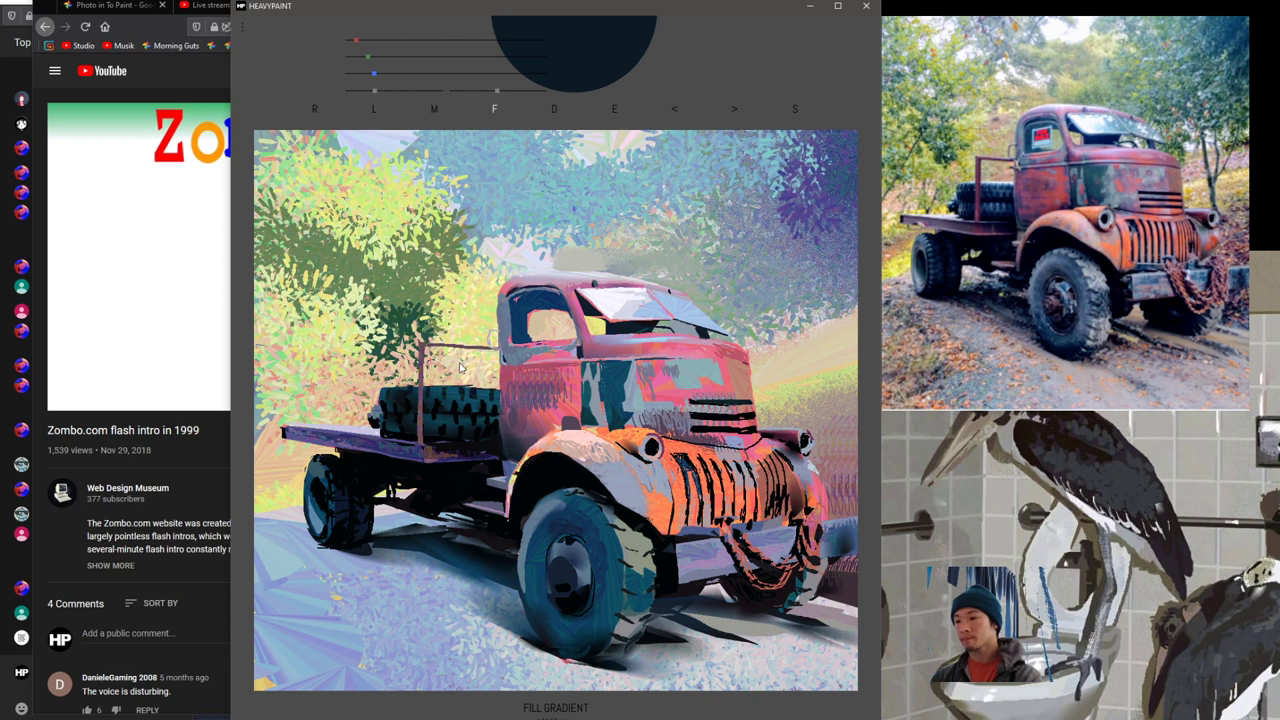
Step: Switch to the Fill tool and refine the cab's lower edge above the front fender in sampled black, coral, purple and dark blue
right_click(534, 472)
key(space)
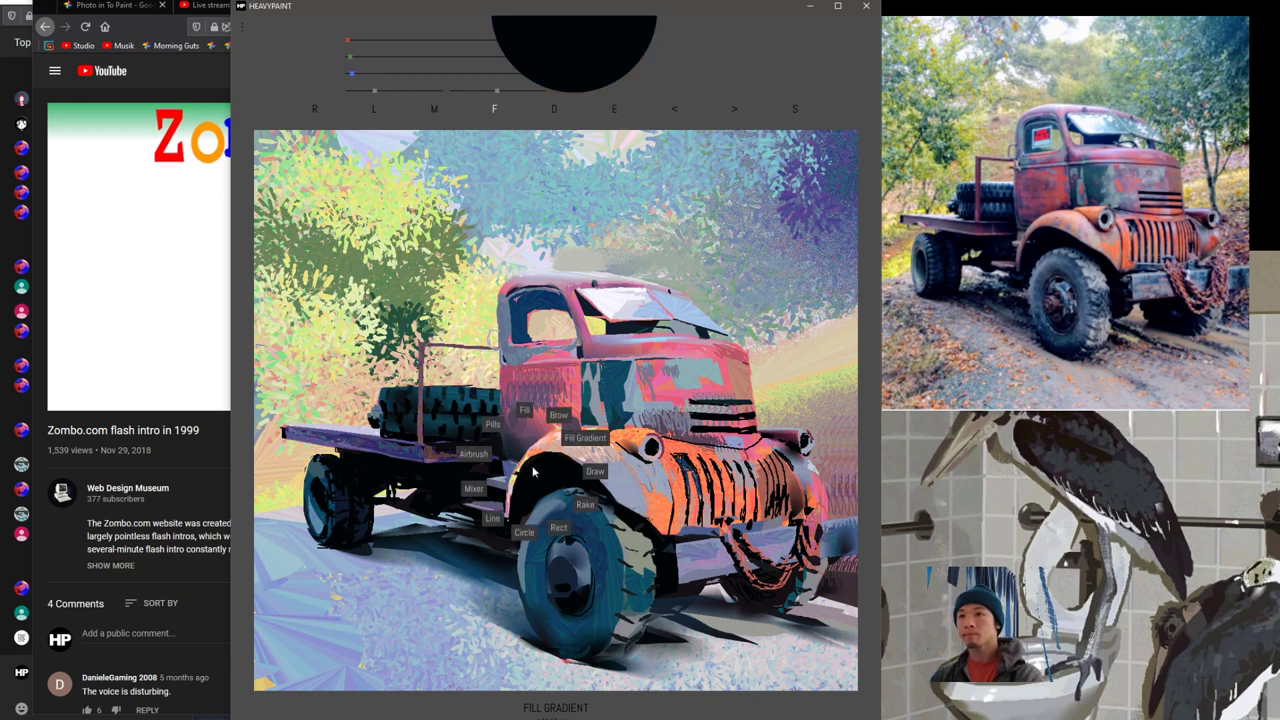
click(517, 466)
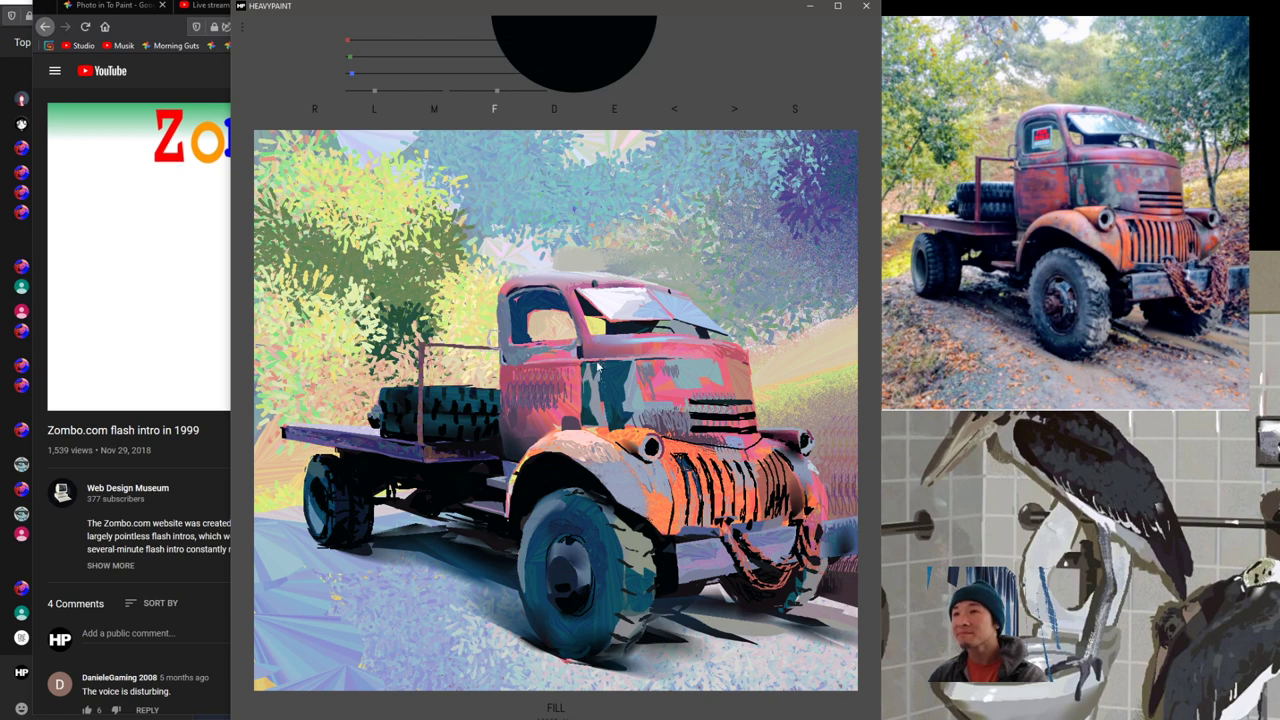
click(578, 410)
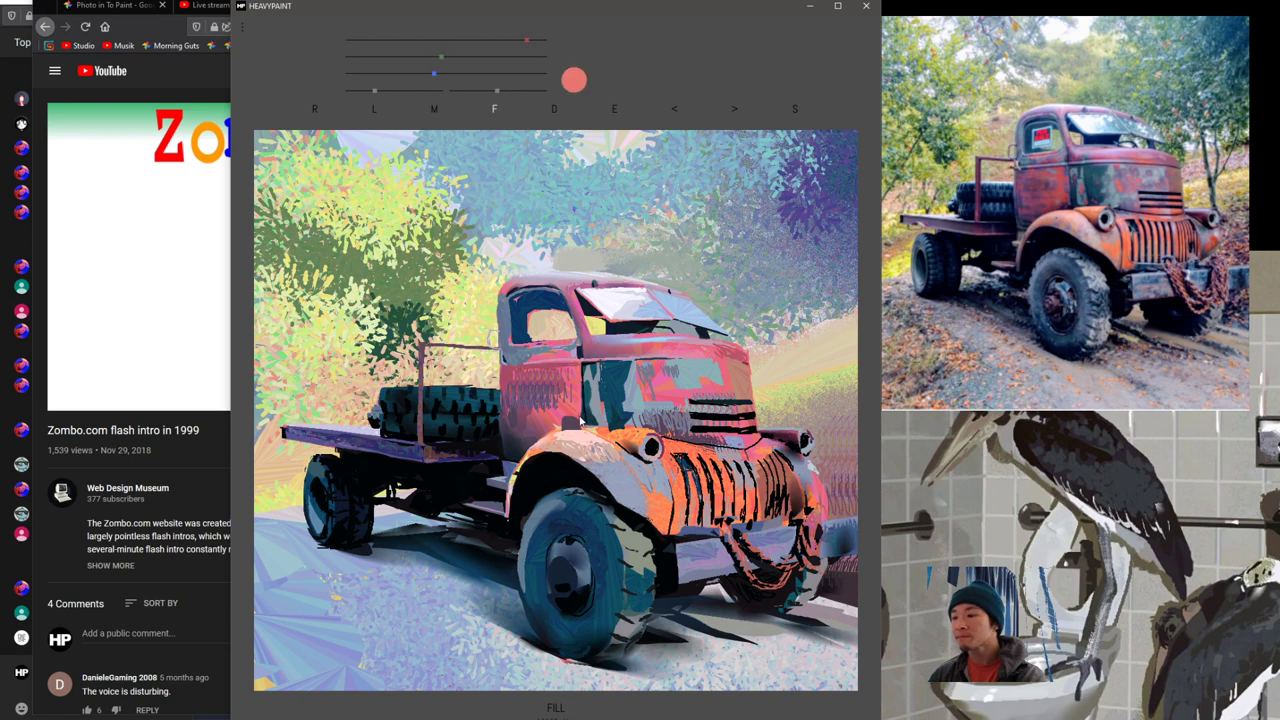
click(579, 425)
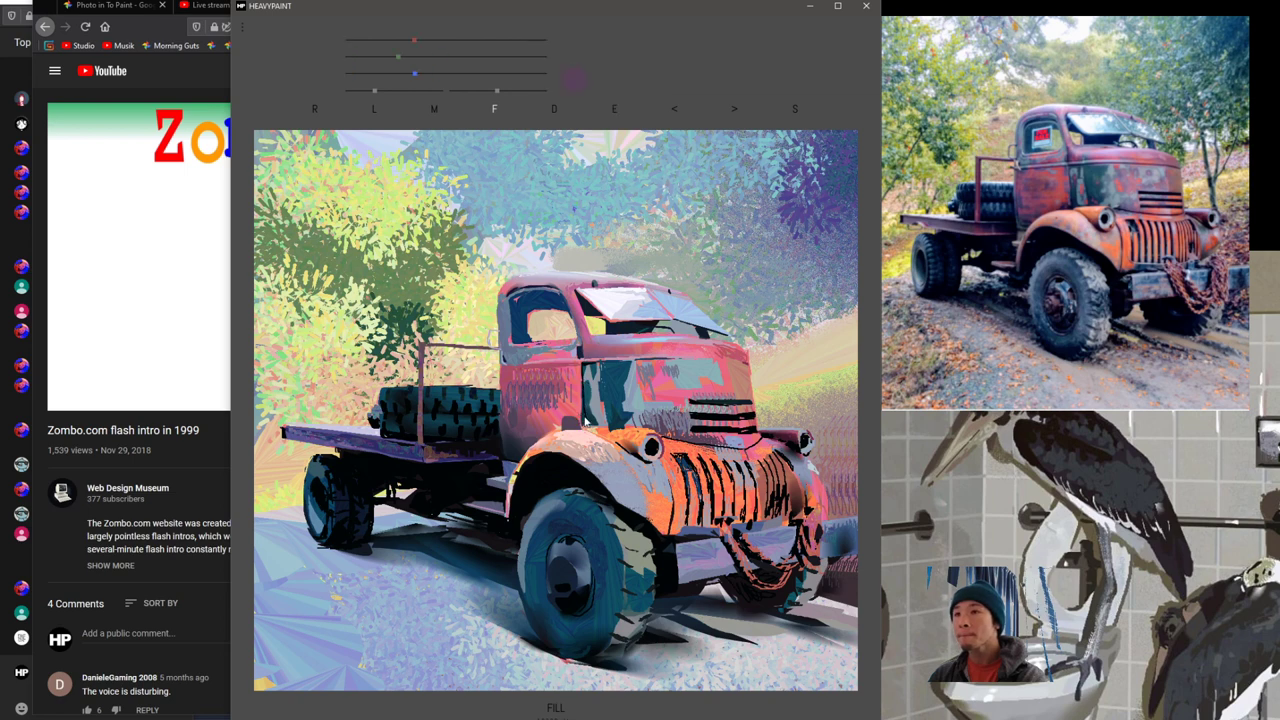
drag(609, 430, 583, 424)
right_click(616, 434)
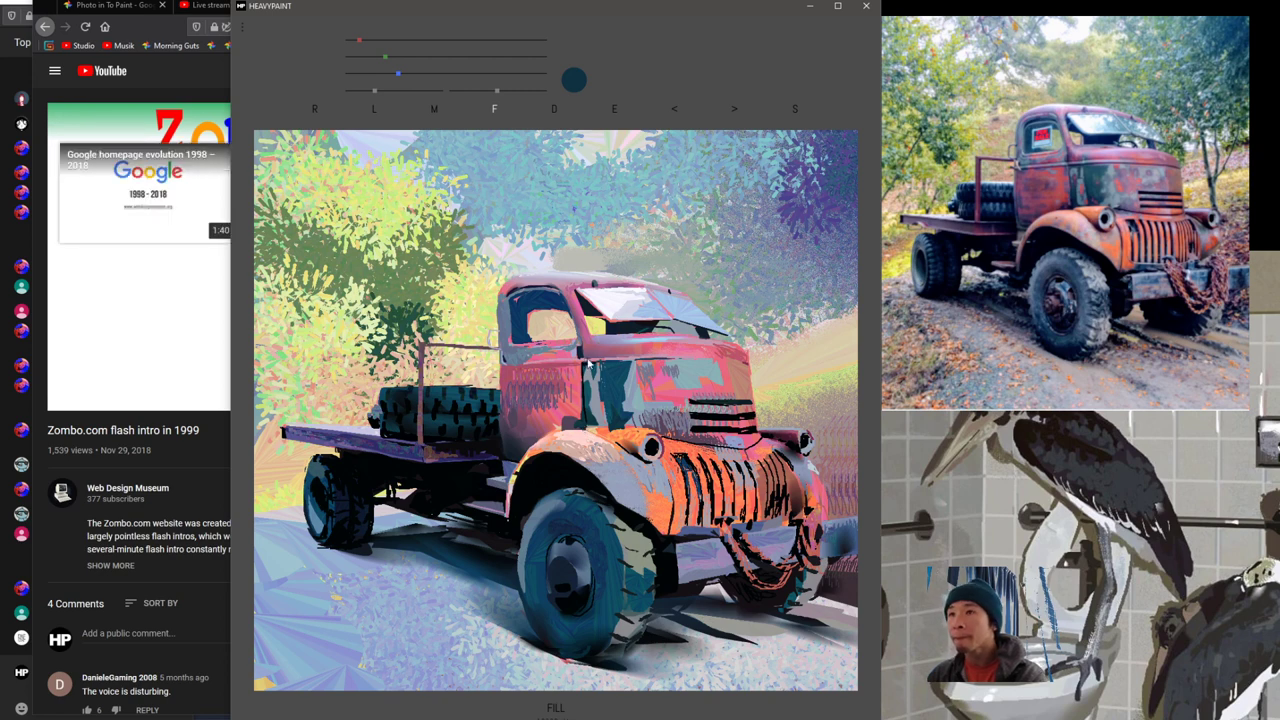
right_click(566, 423)
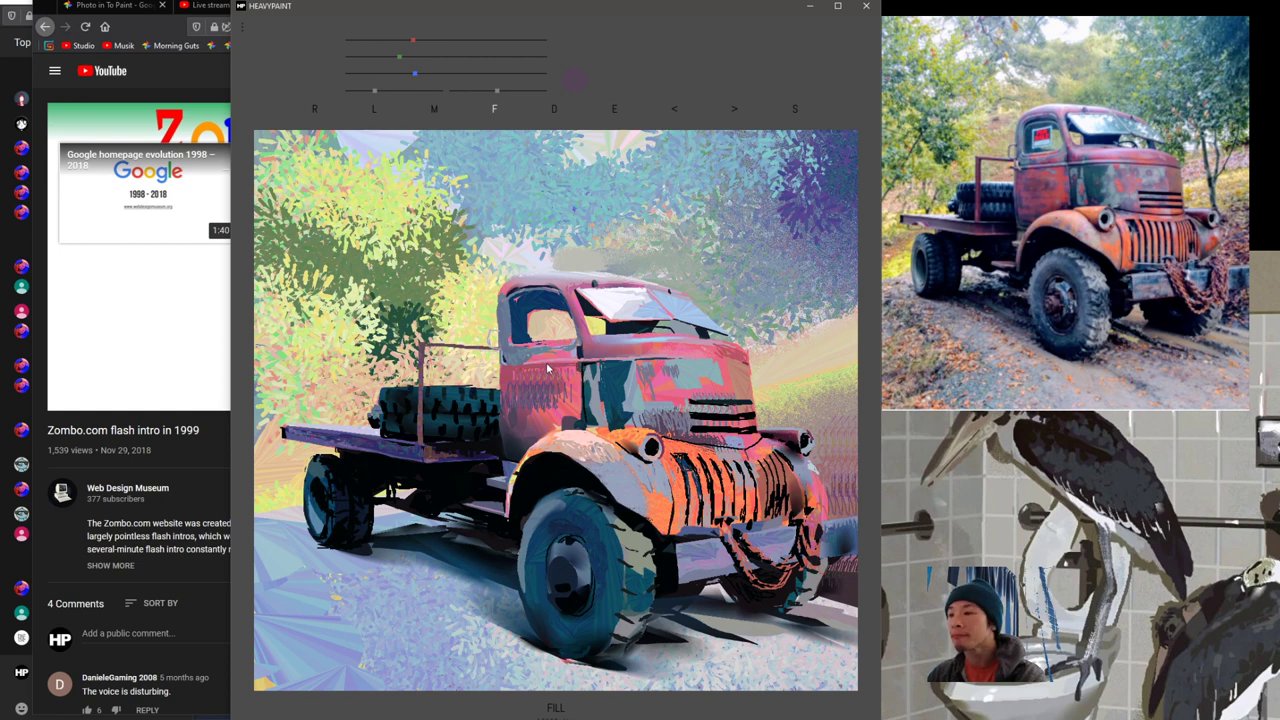
right_click(508, 449)
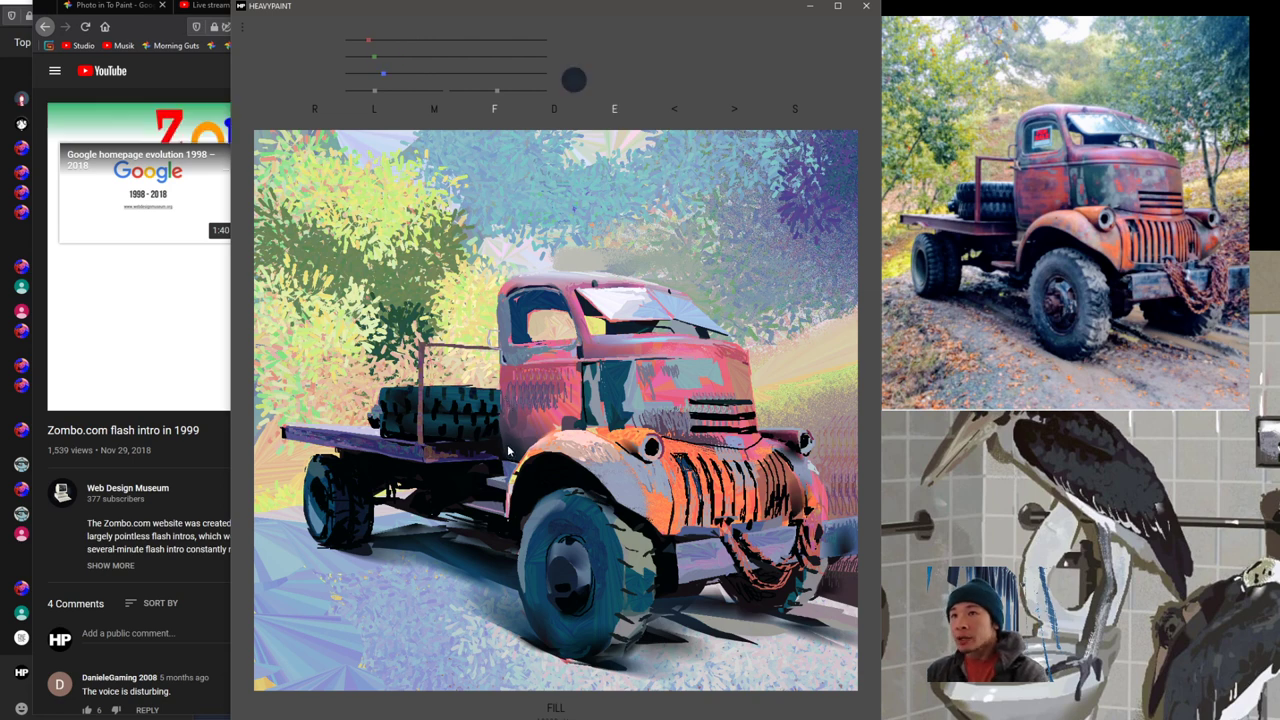
Step: Switch back to the Fill Gradient tool with a dark slate blue sampled from the cab side
right_click(583, 393)
right_click(575, 359)
click(611, 339)
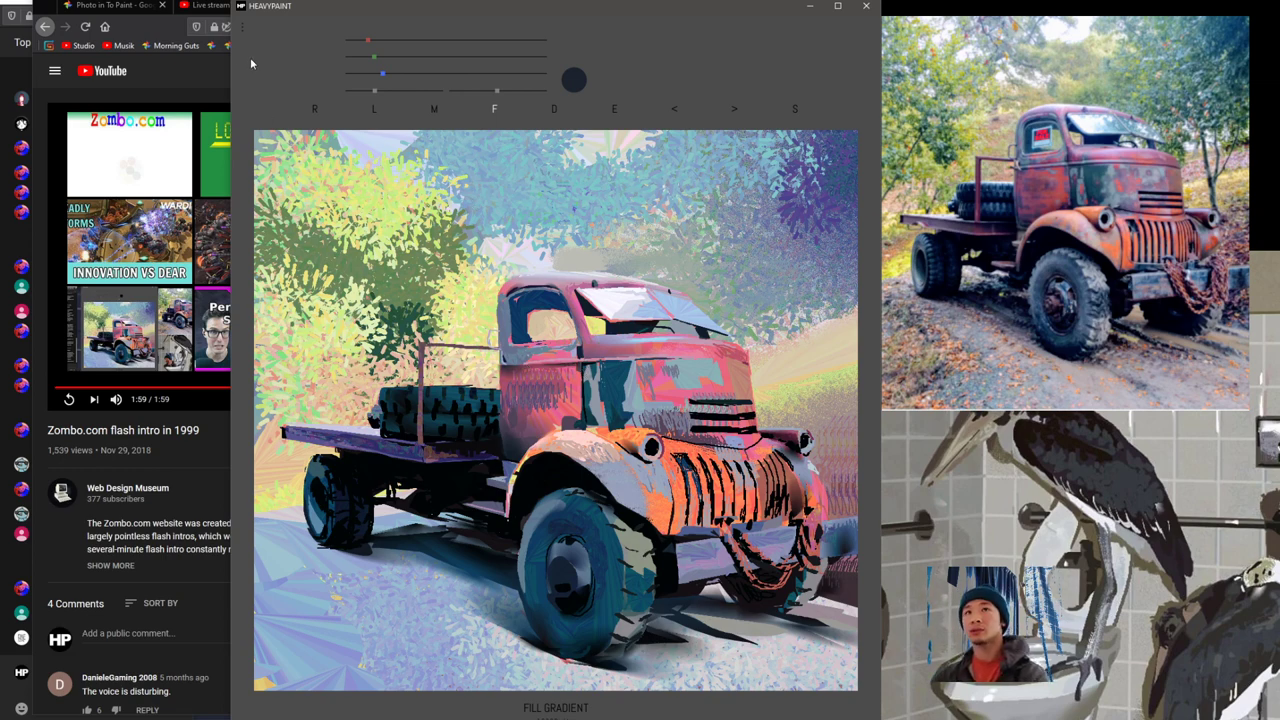
Step: Move the painting window aside, search YouTube for "uniqlo clock", play "Uniqlock (あらゆる歌) (every song)" and move the window back
click(183, 75)
drag(280, 12, 448, 55)
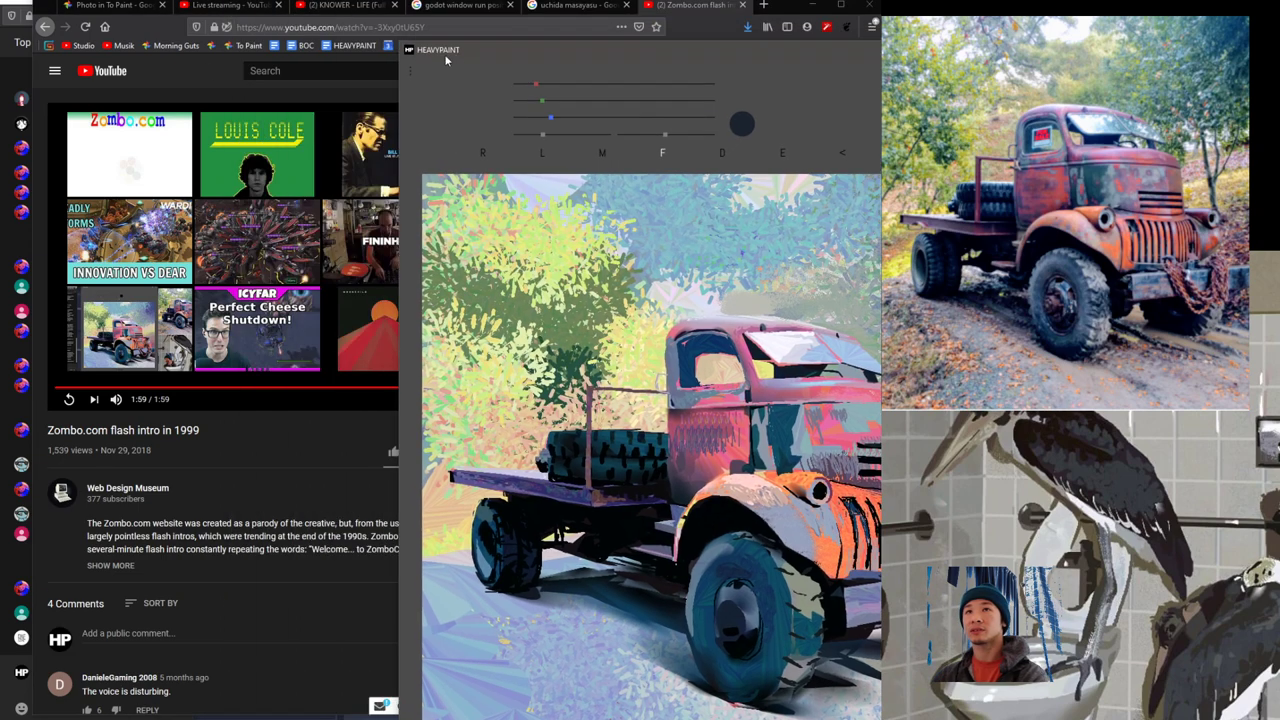
click(354, 68)
text(uni)
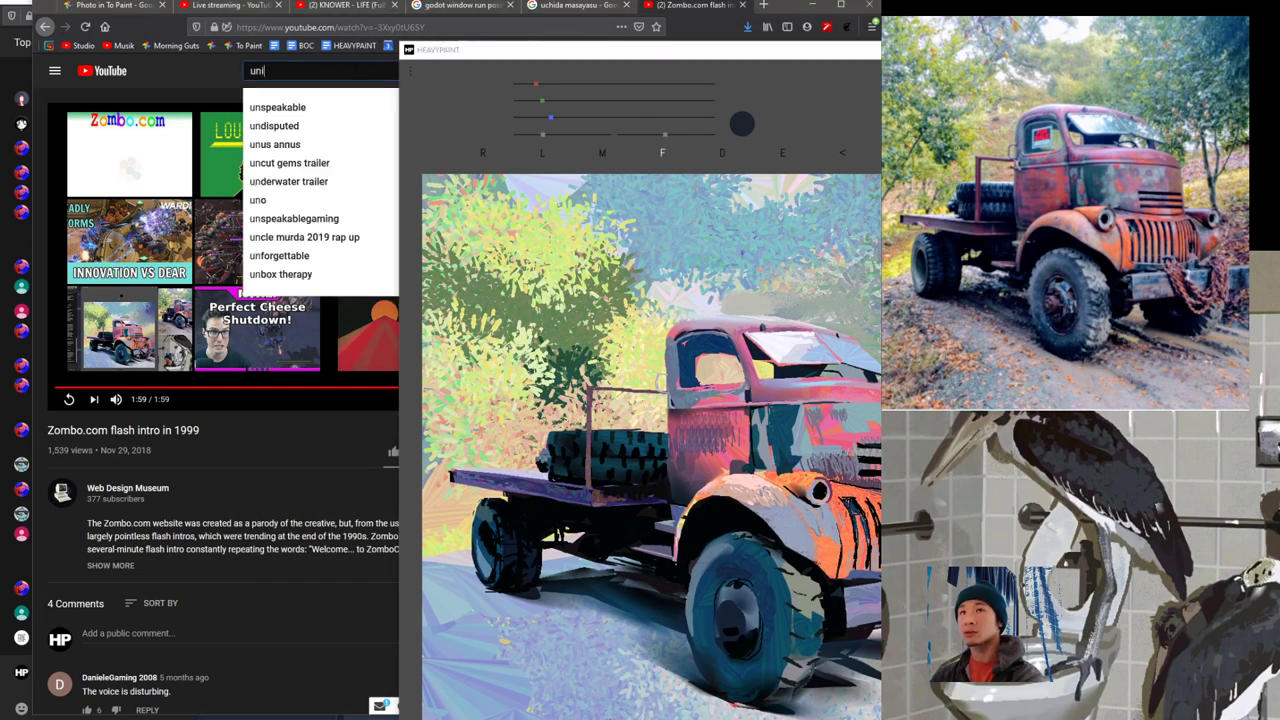
text(qlo clock)
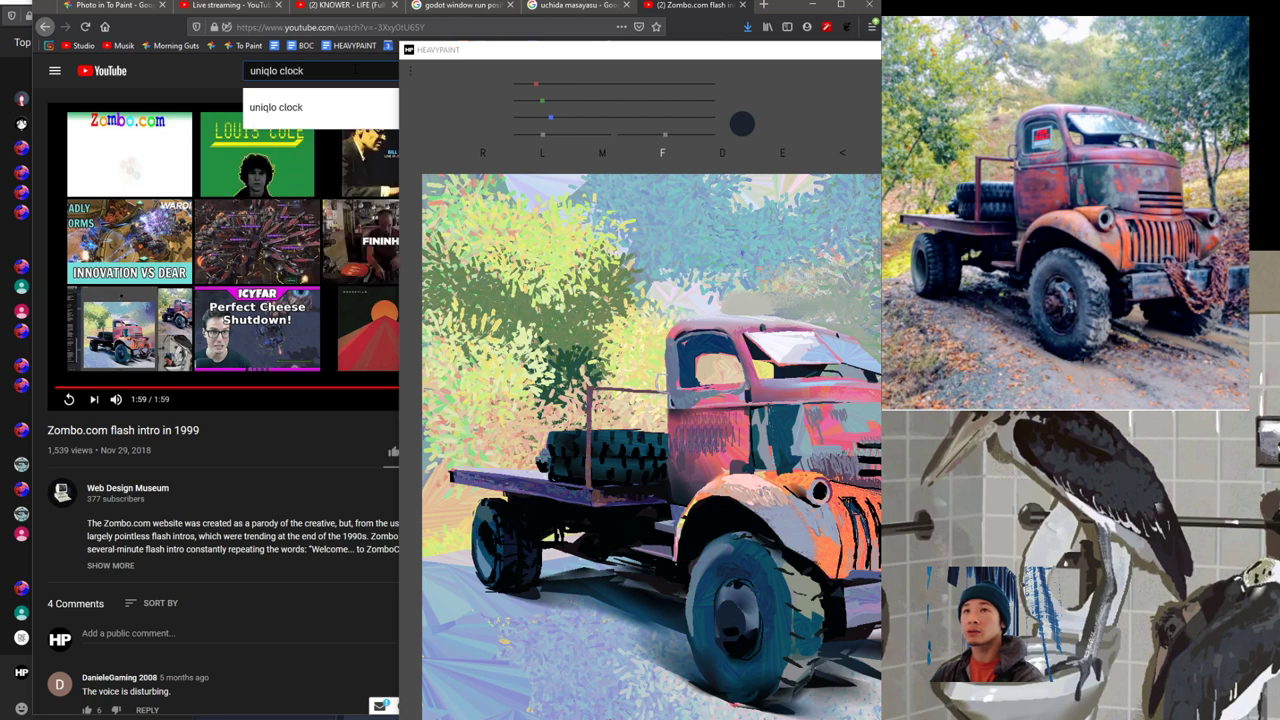
key(Return)
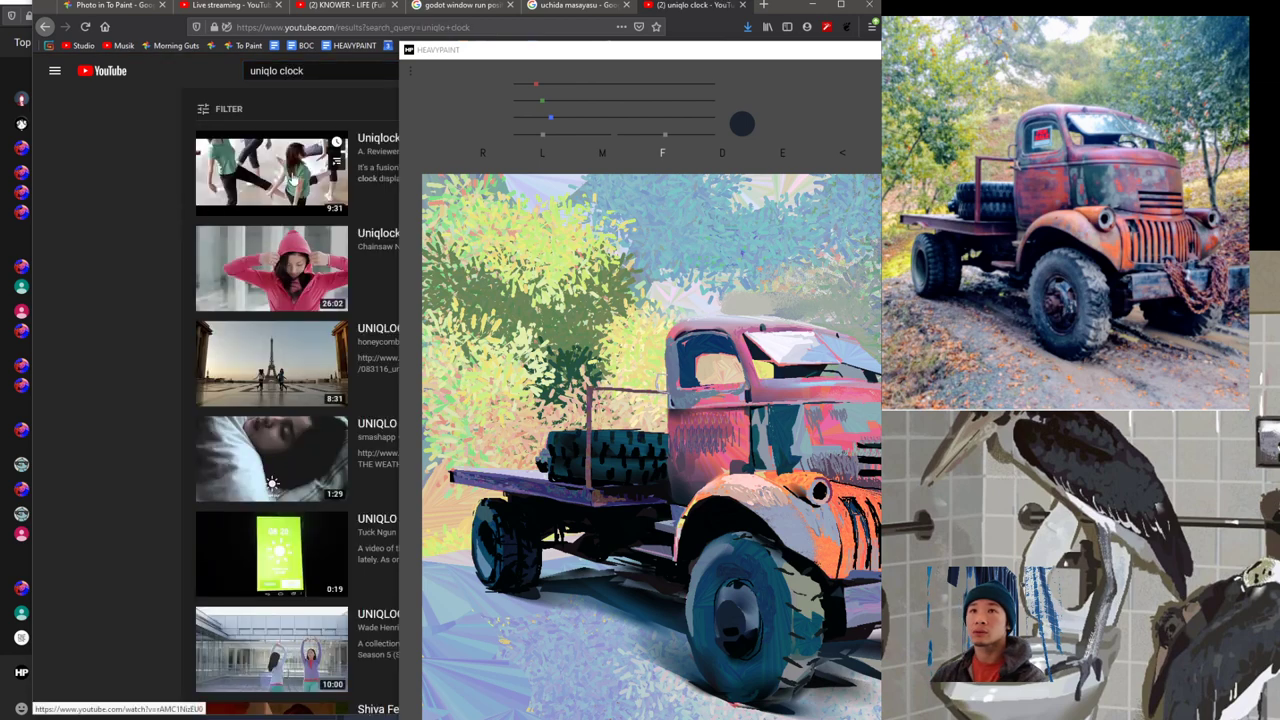
click(257, 264)
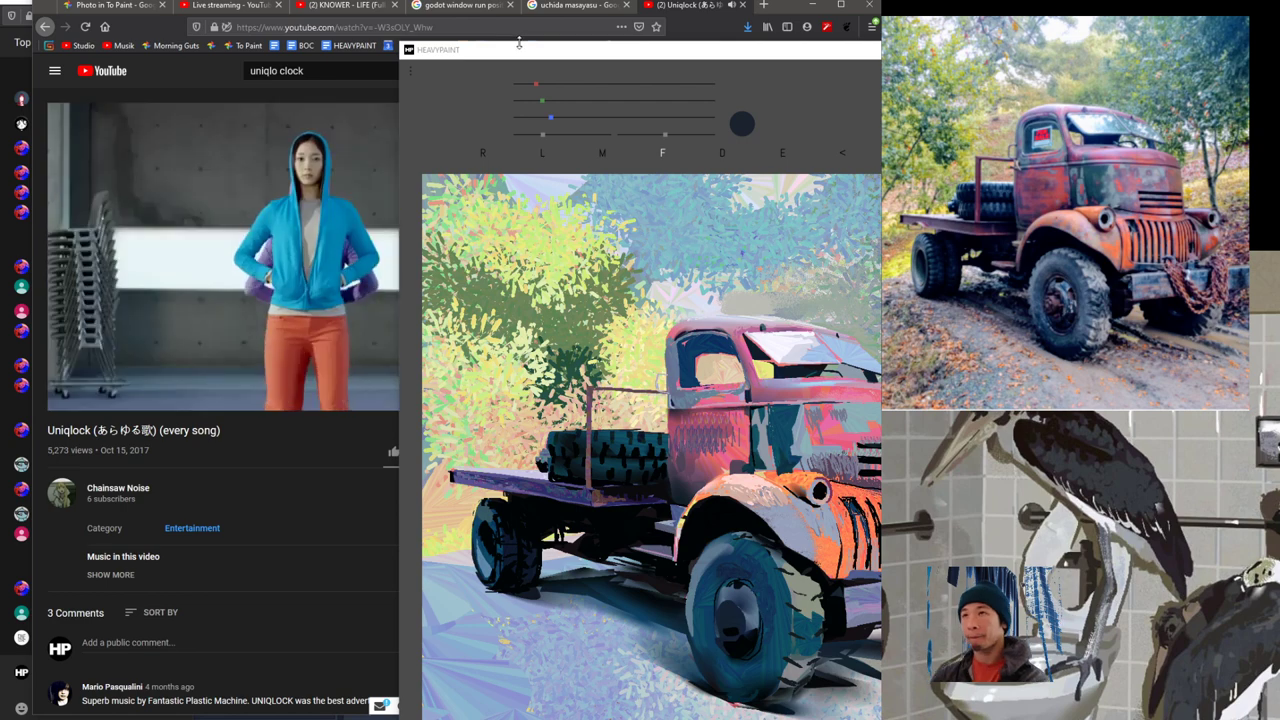
drag(518, 51, 349, 17)
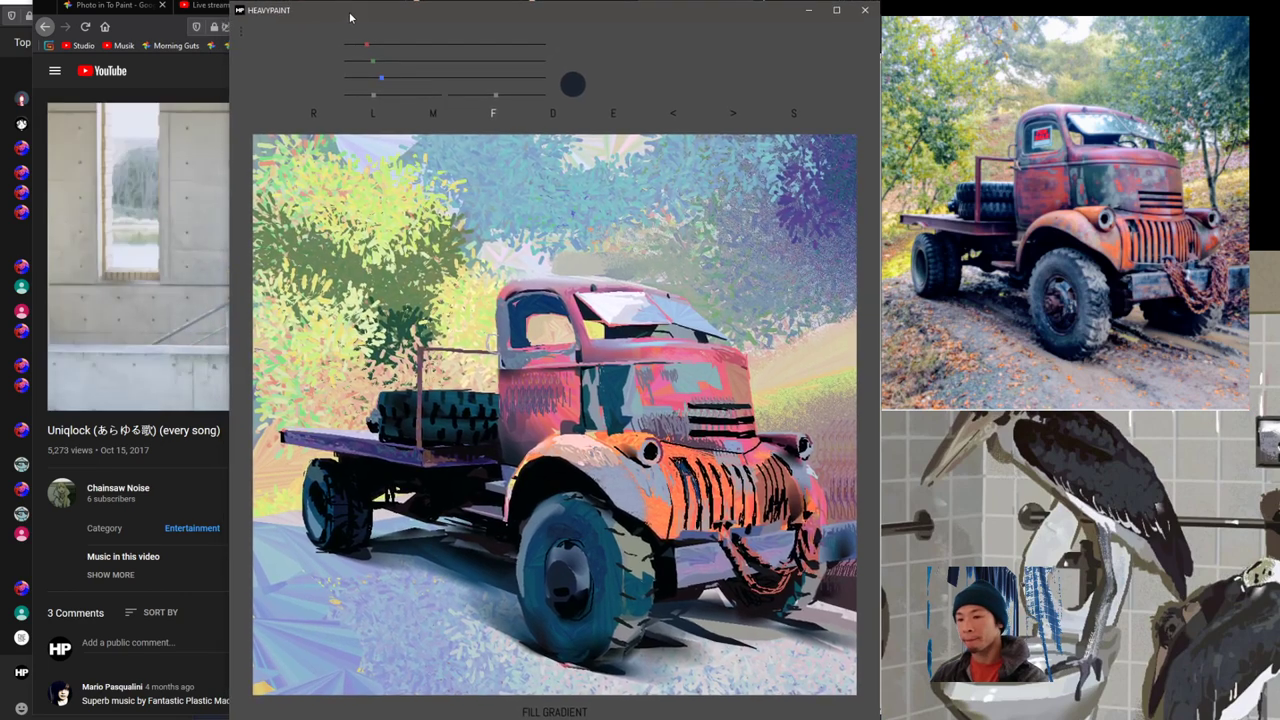
Step: Rework the worn paint patches on the hood above the vents with gradient and flat fills in sampled pink, pale teal and coral
right_click(706, 394)
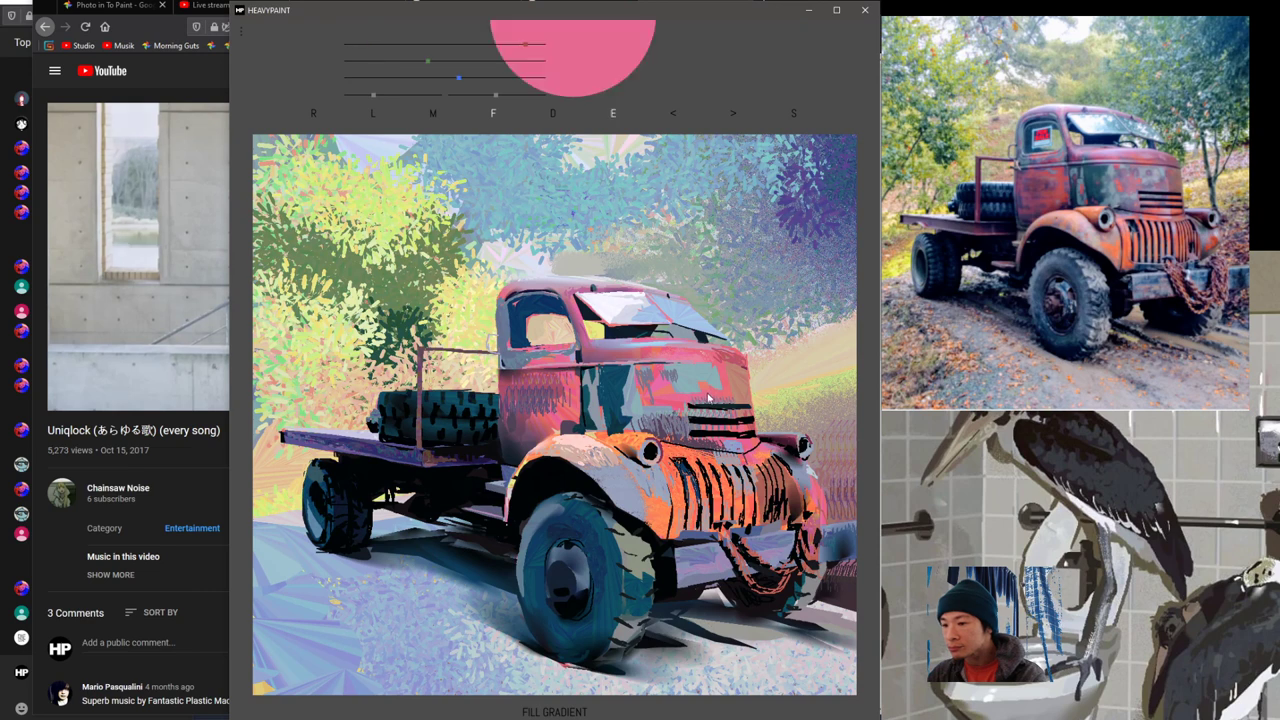
right_click(714, 380)
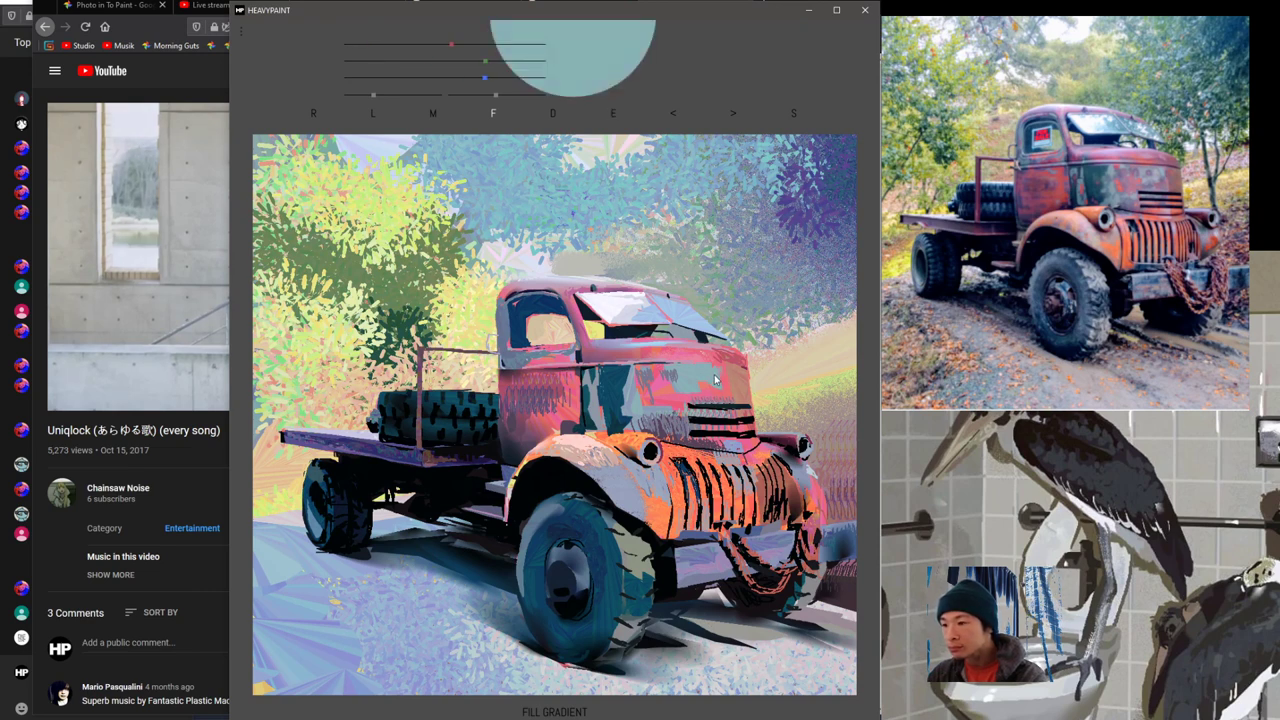
key(f)
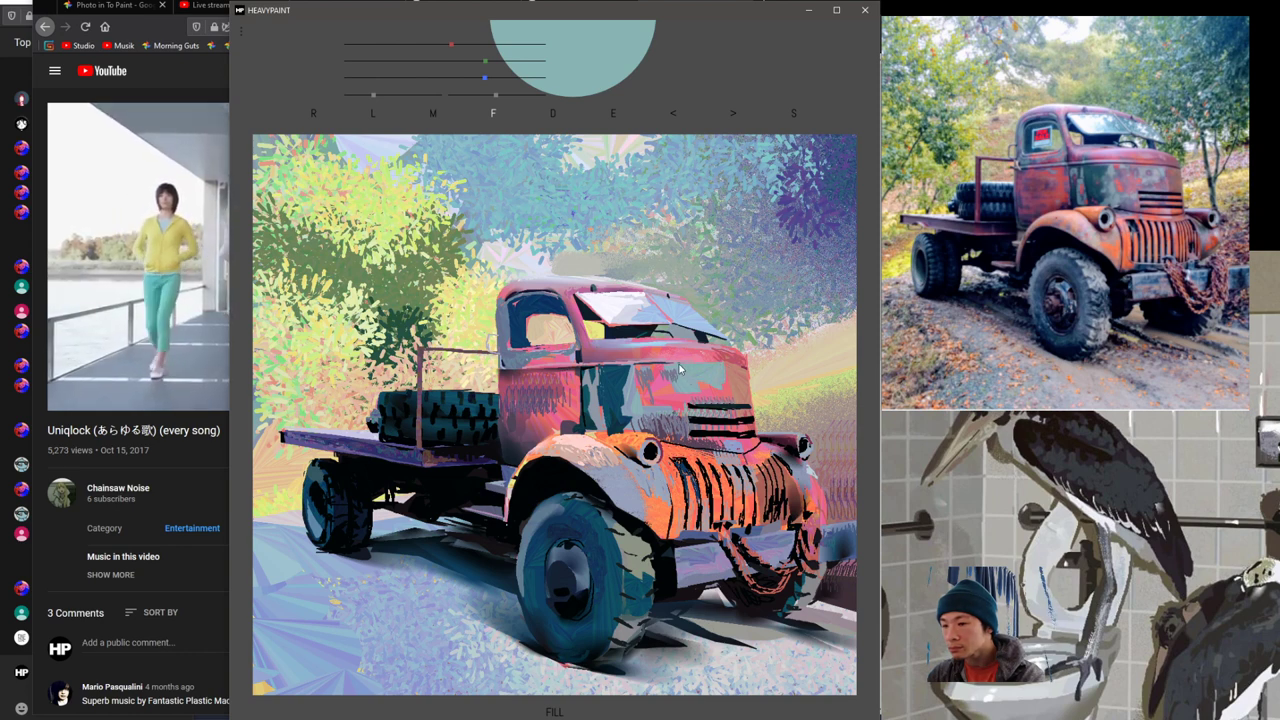
right_click(725, 394)
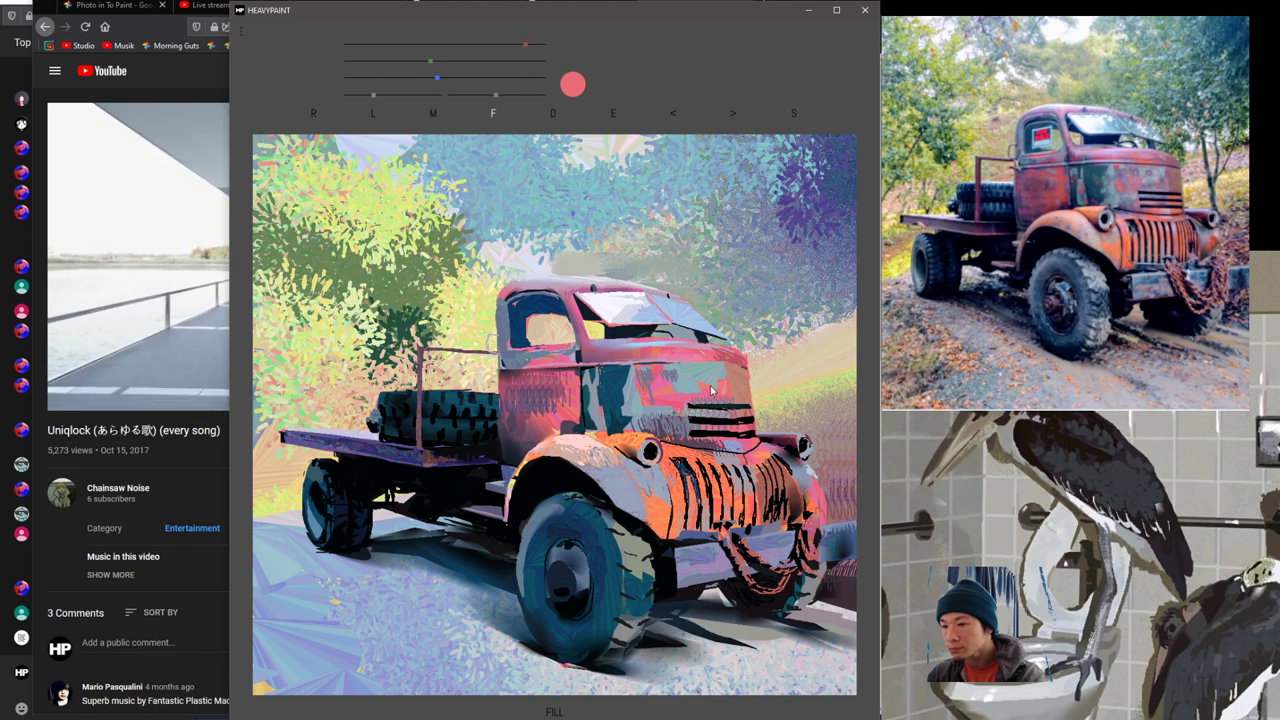
right_click(706, 383)
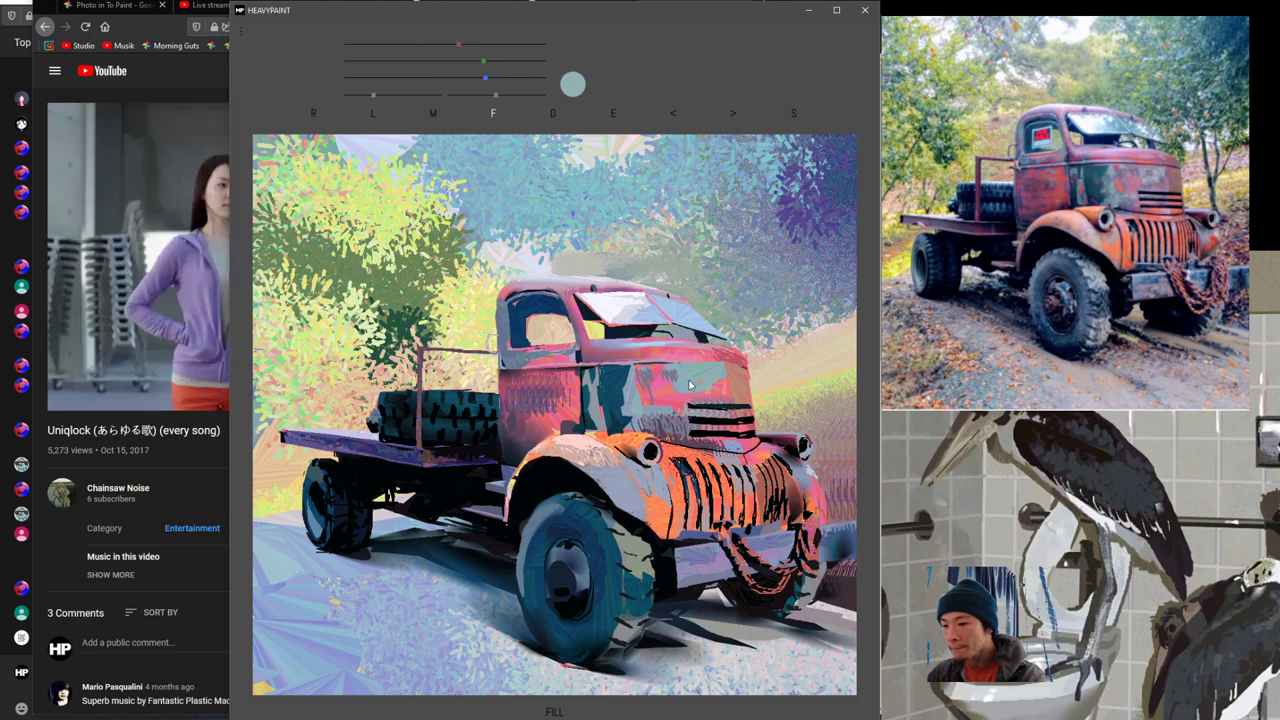
Step: Switch to the Rake tool with a smaller brush and texture the hood around the vents in sampled coral and greyish mauve
right_click(714, 396)
middle_click(713, 392)
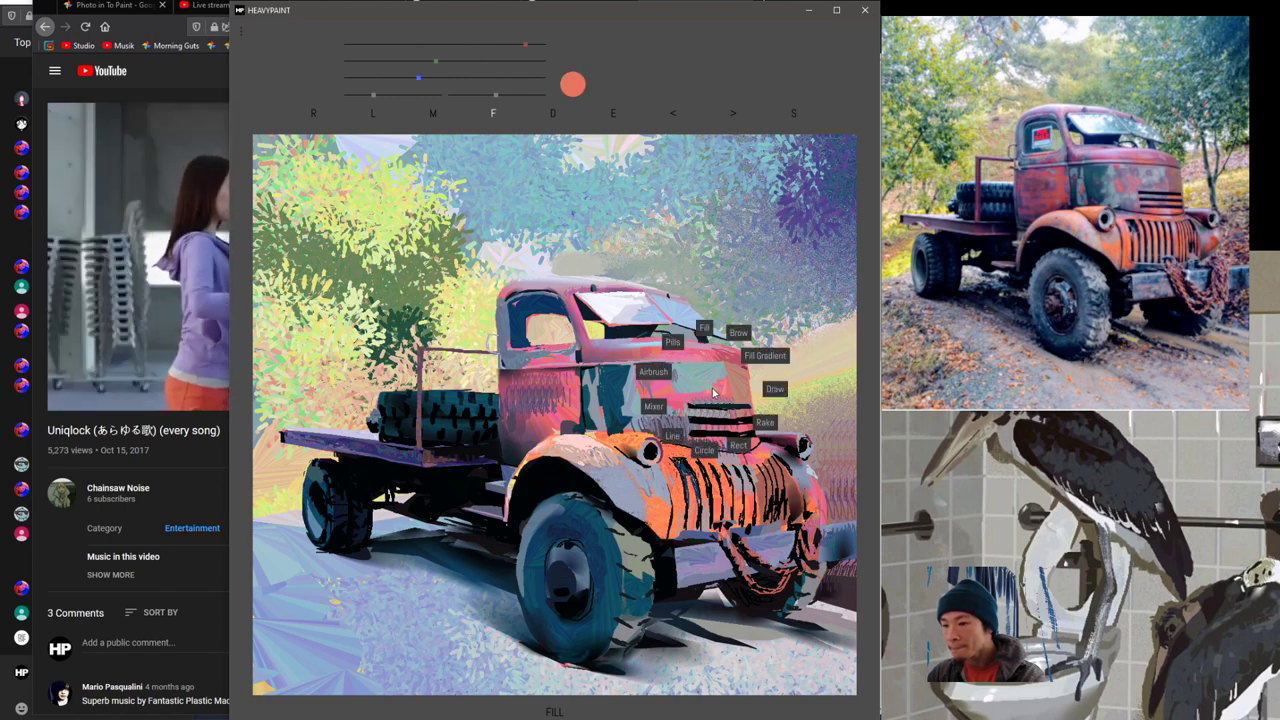
click(765, 422)
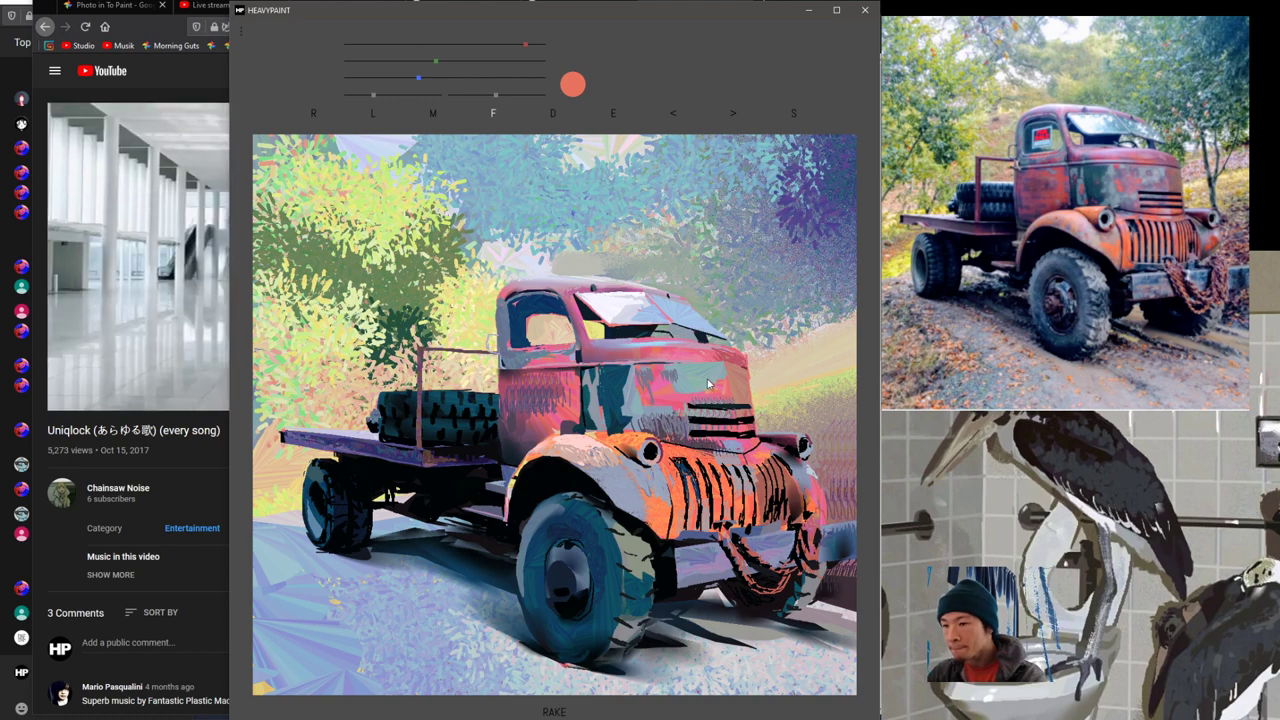
right_click(710, 410)
drag(710, 410, 711, 413)
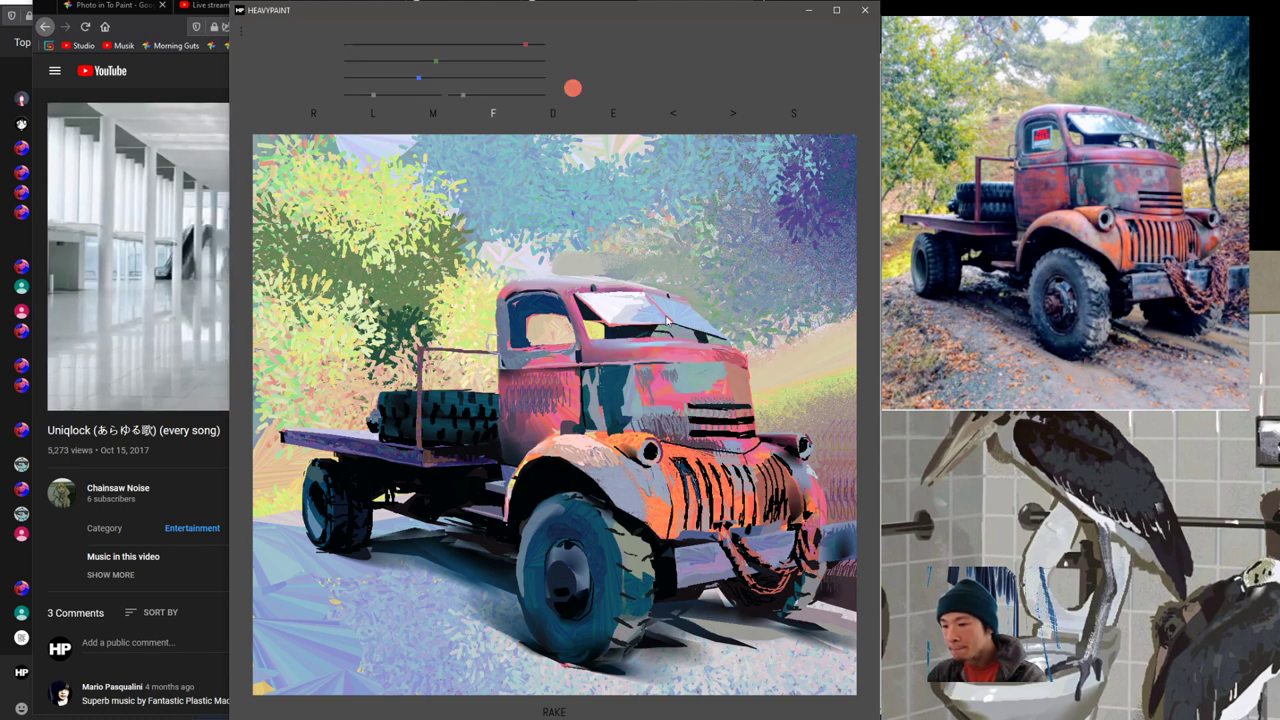
key(e)
click(709, 406)
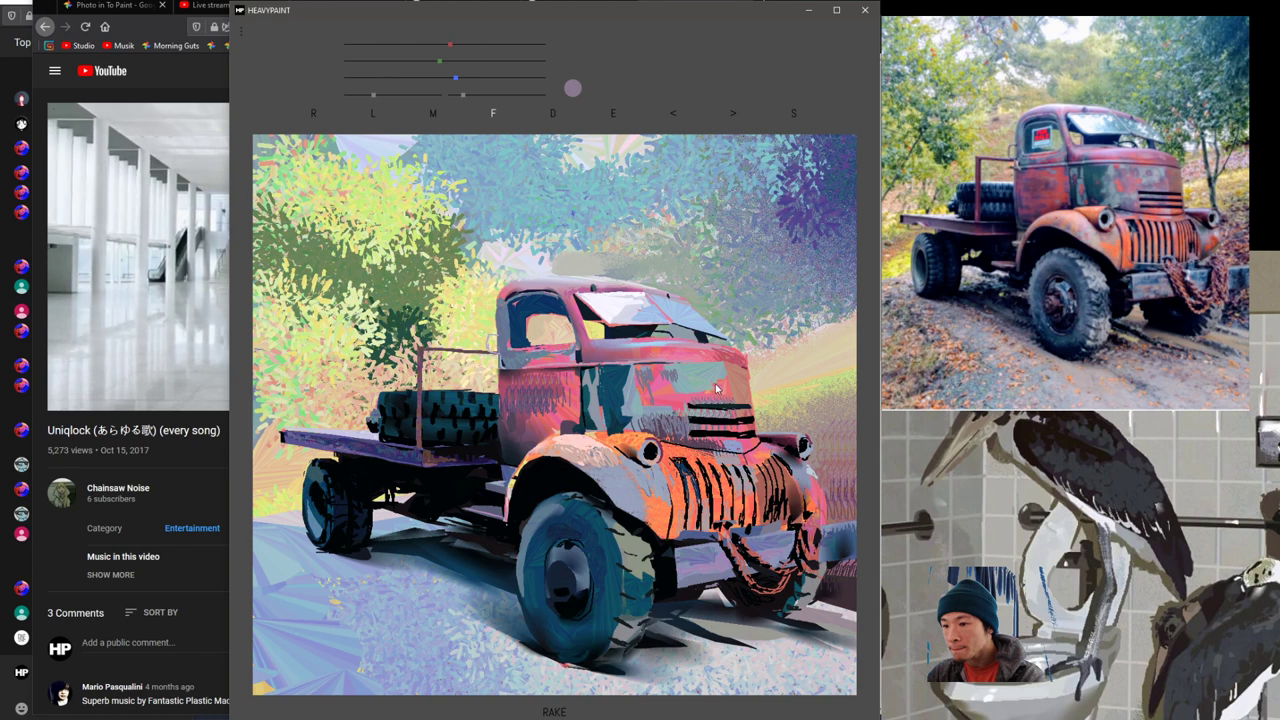
key(space)
key(space)
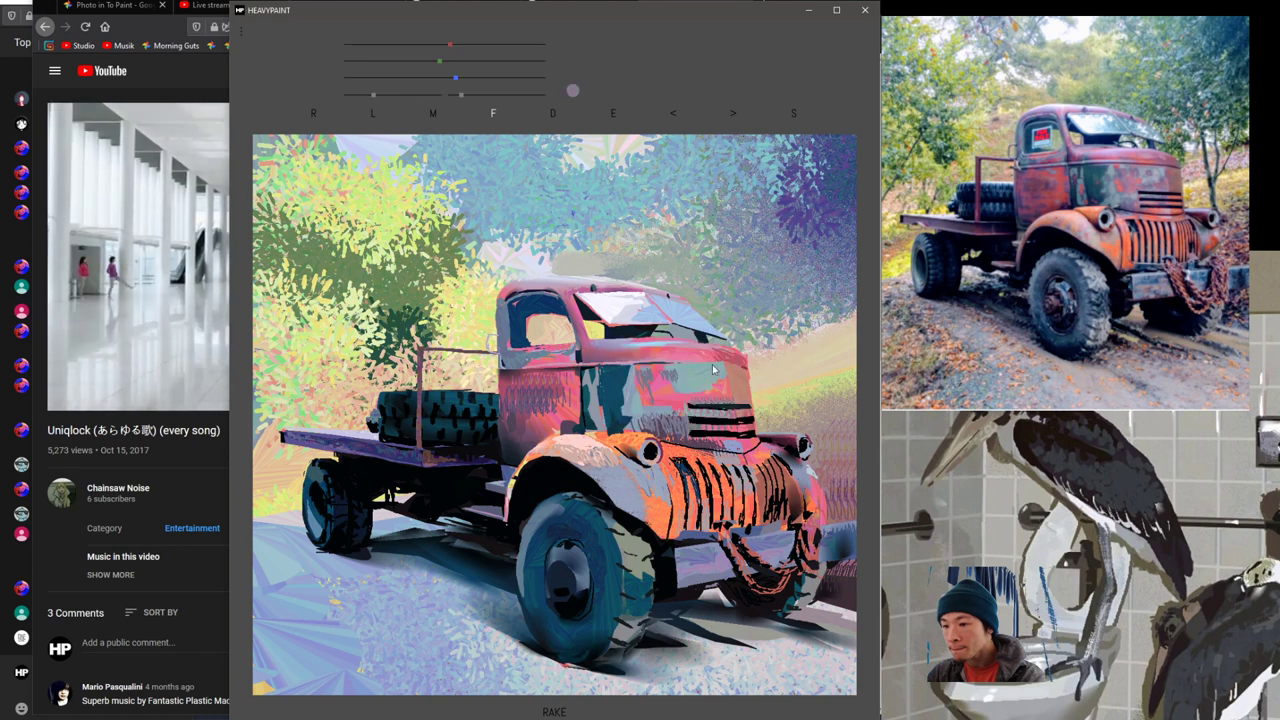
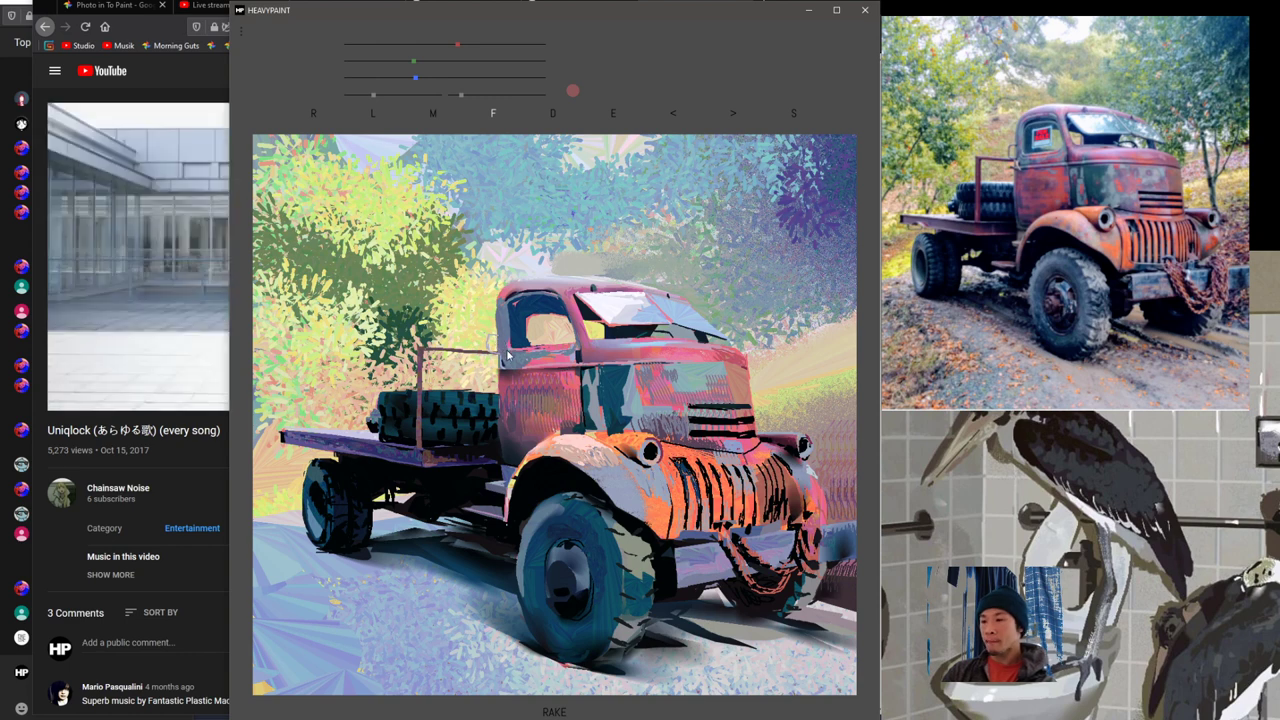
Step: Touch up the cab with the Rake tool in peach sampled from the front fender and coral sampled from the door
right_click(657, 498)
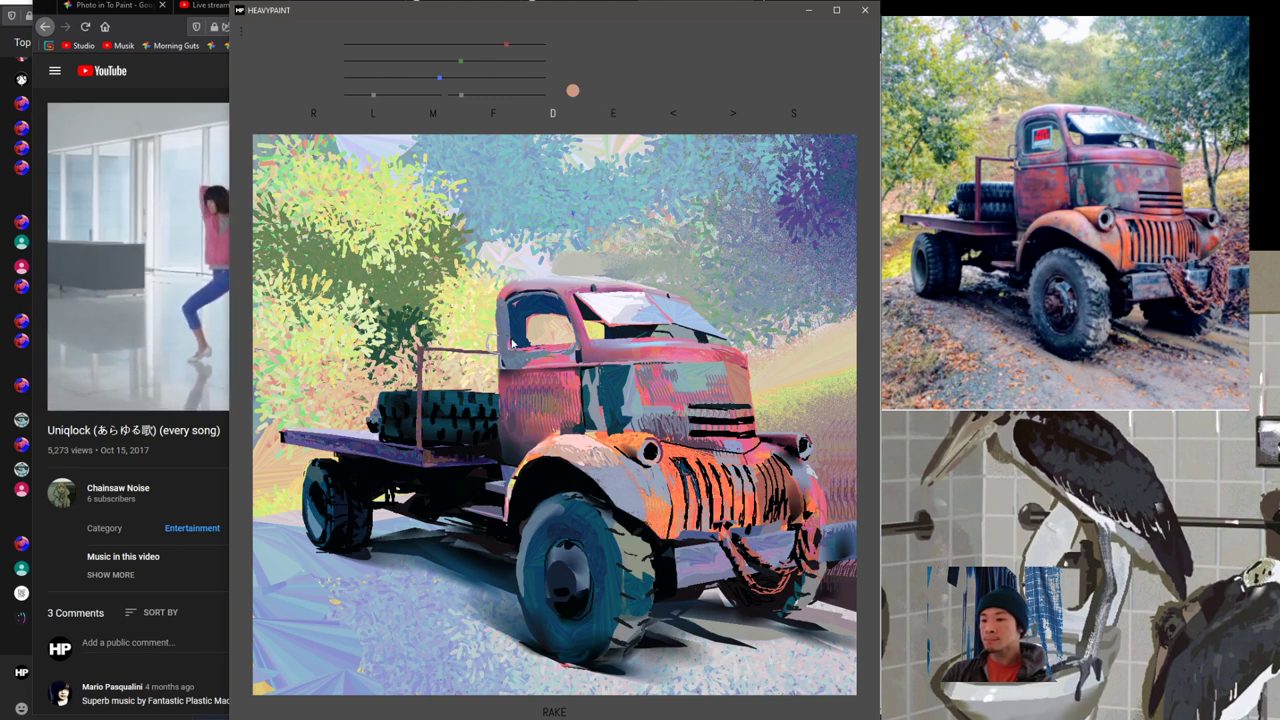
right_click(541, 416)
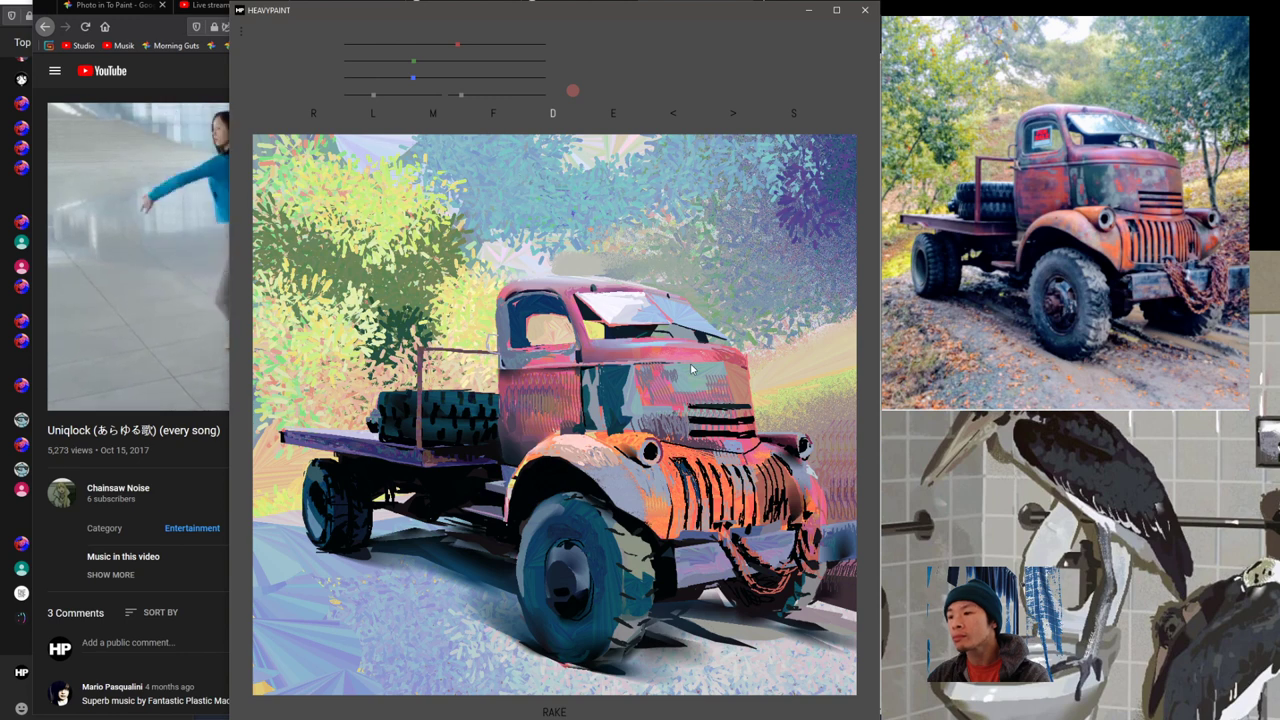
Step: Sample a near-black from the shadow under the stacked tires and switch to the Draw tool with a smaller brush
right_click(485, 438)
right_click(466, 443)
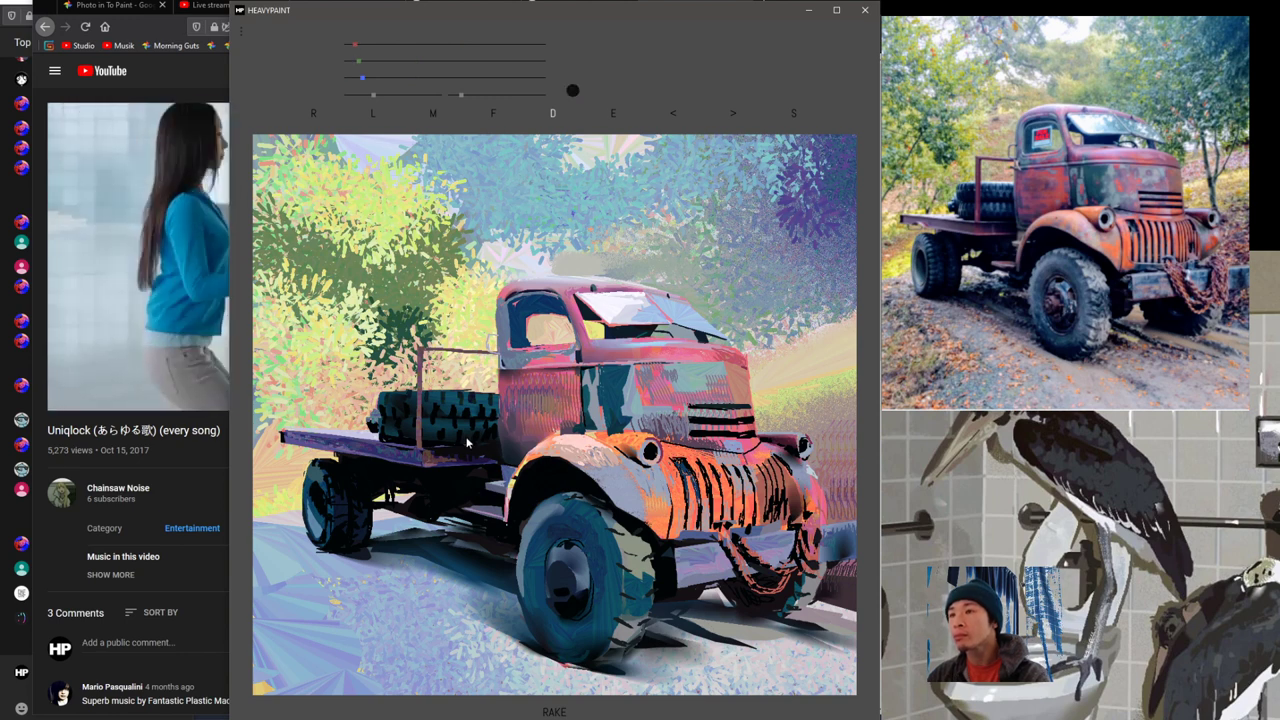
key(space)
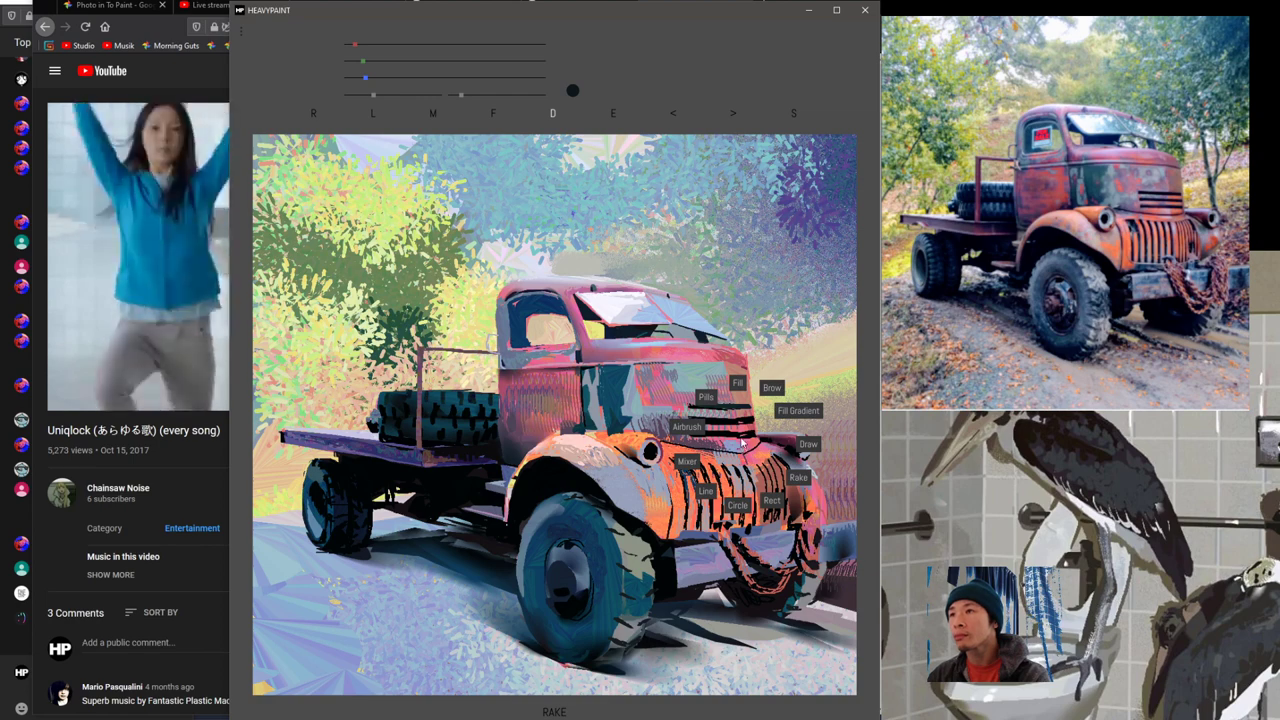
click(807, 449)
key(space)
key(space)
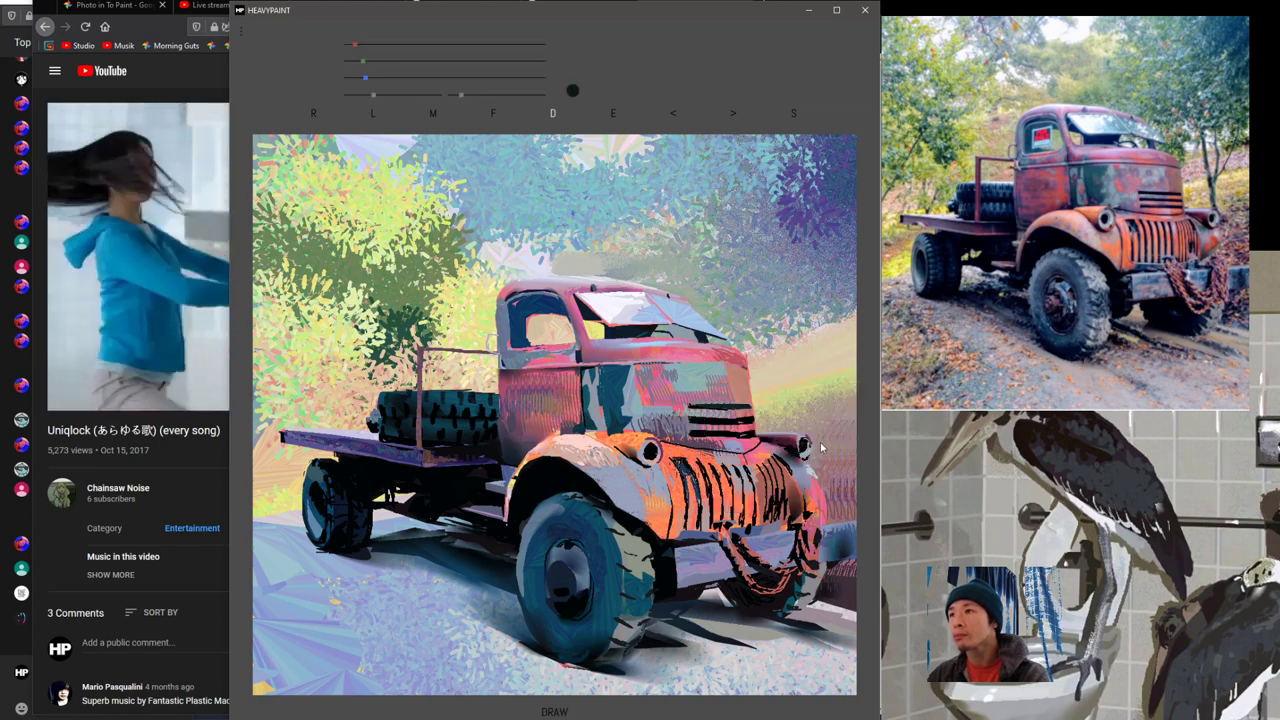
key(space)
key(space)
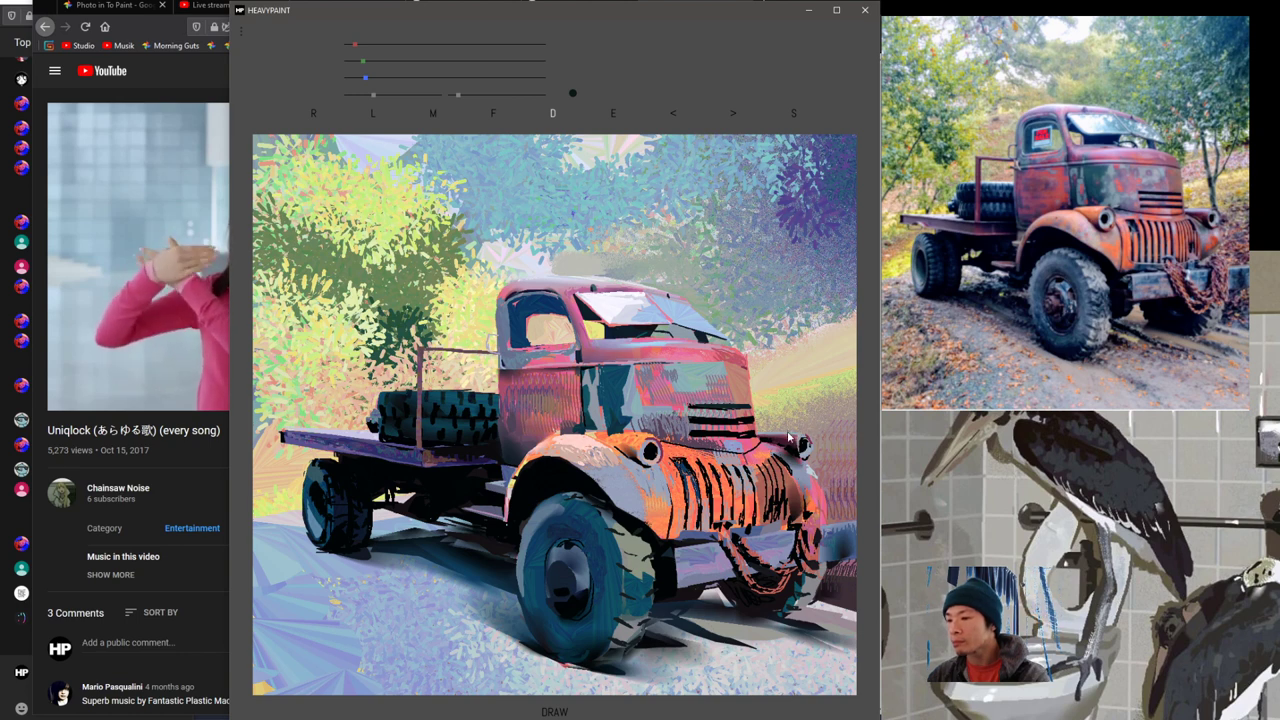
Step: Try to paint a thin dark trunk beside the hood with the Fill tool, lightening the colour to a dark slate blue
right_click(778, 399)
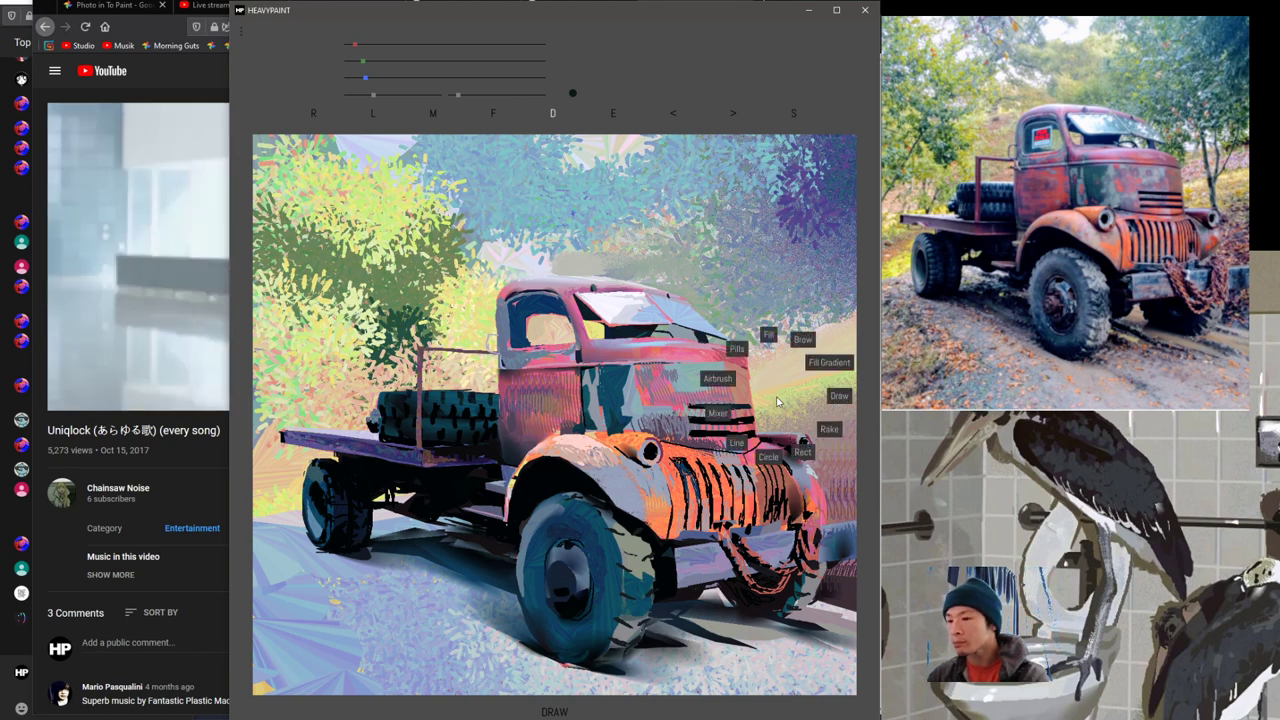
click(768, 335)
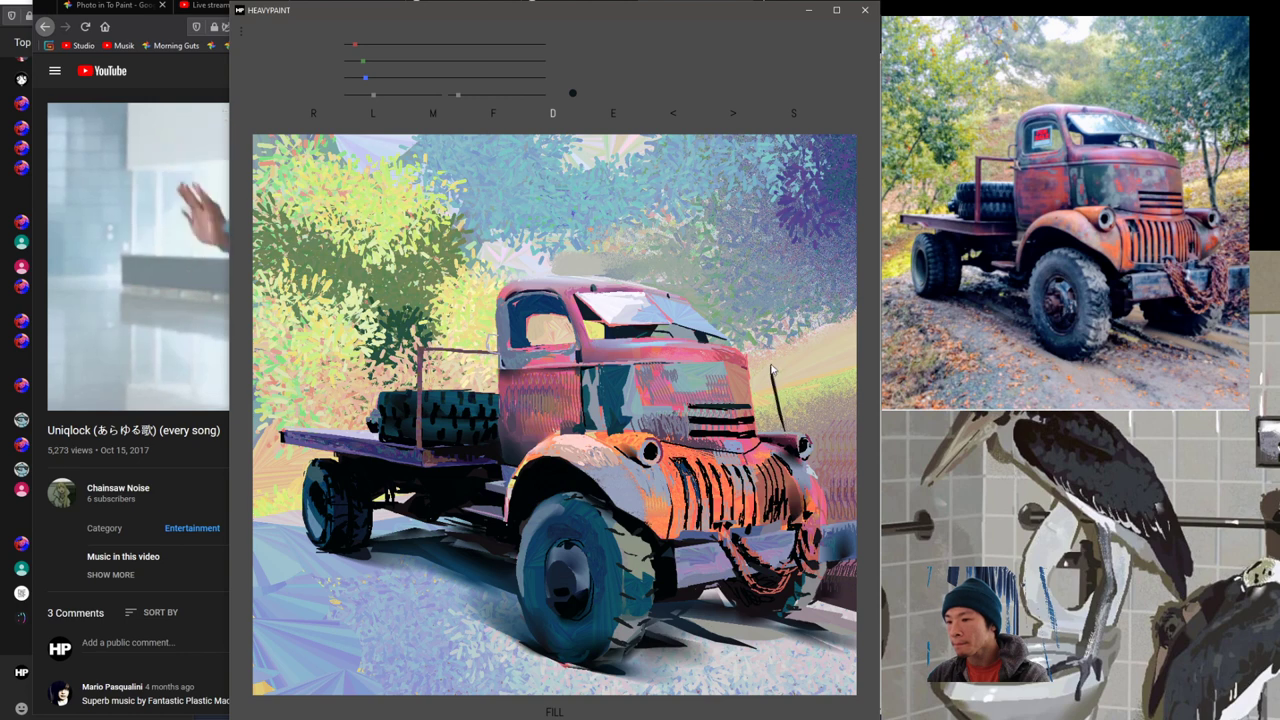
click(379, 80)
click(374, 62)
click(368, 48)
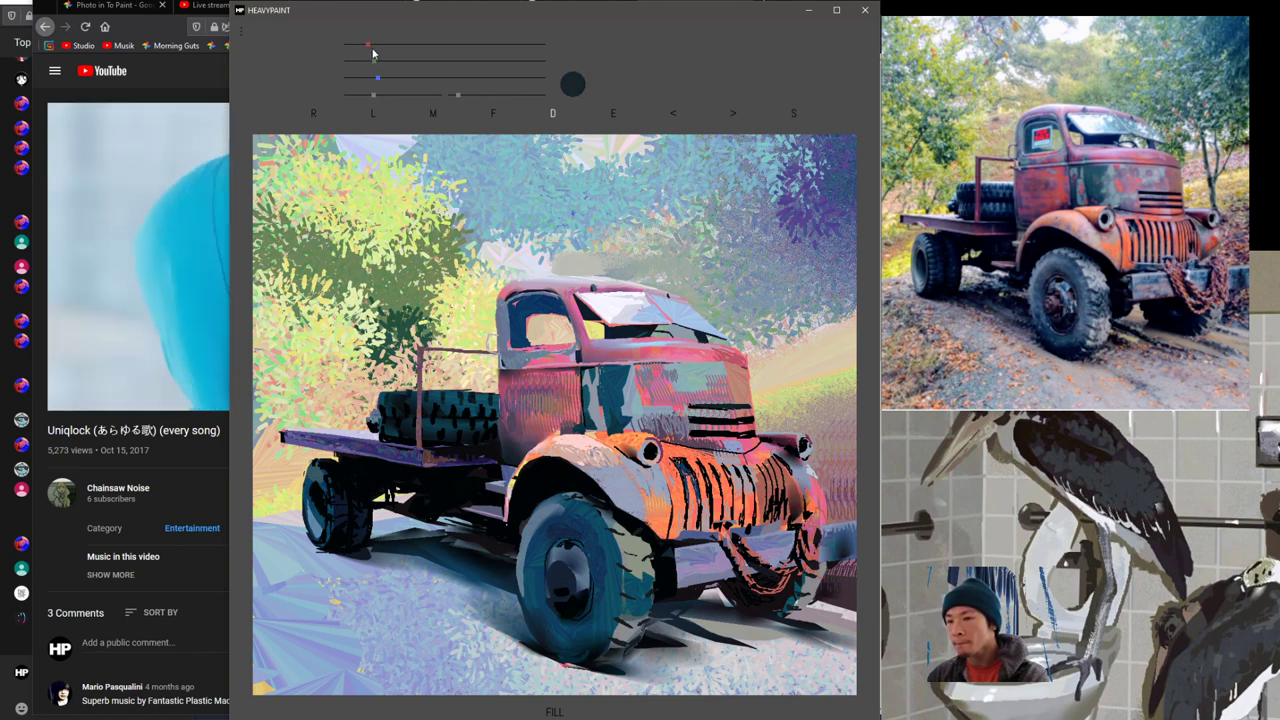
drag(379, 77, 391, 79)
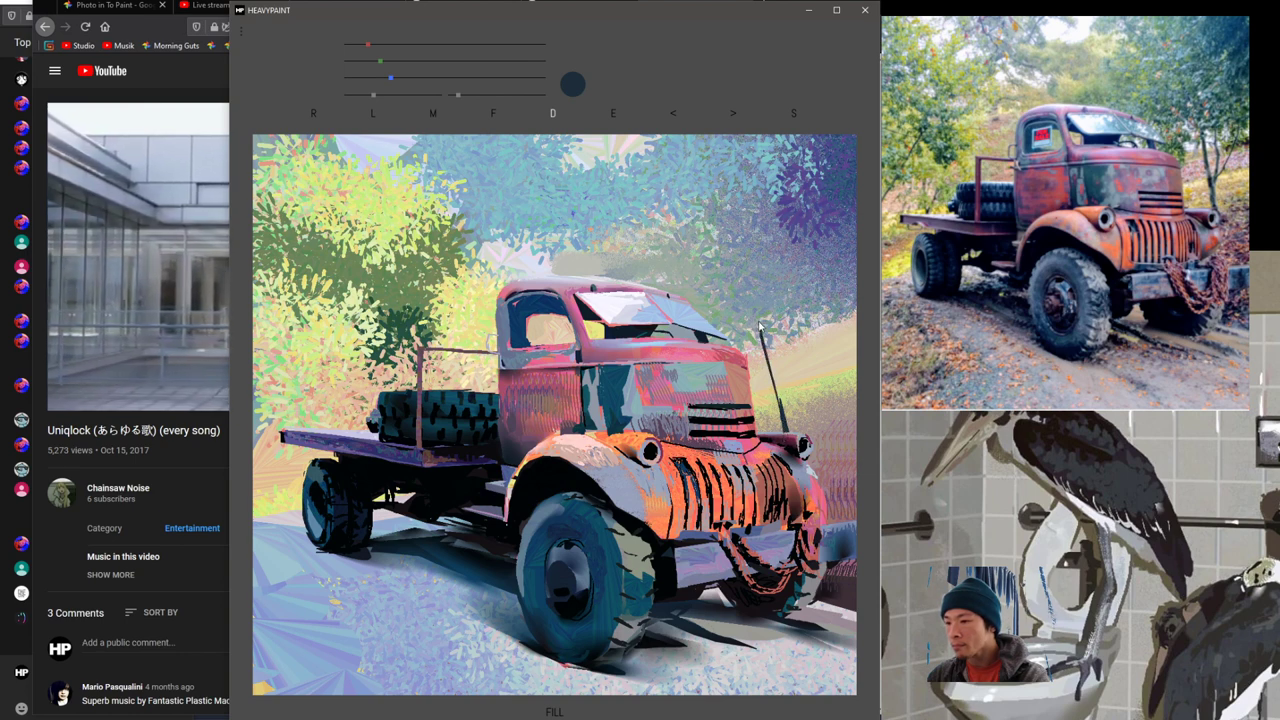
drag(778, 400, 758, 298)
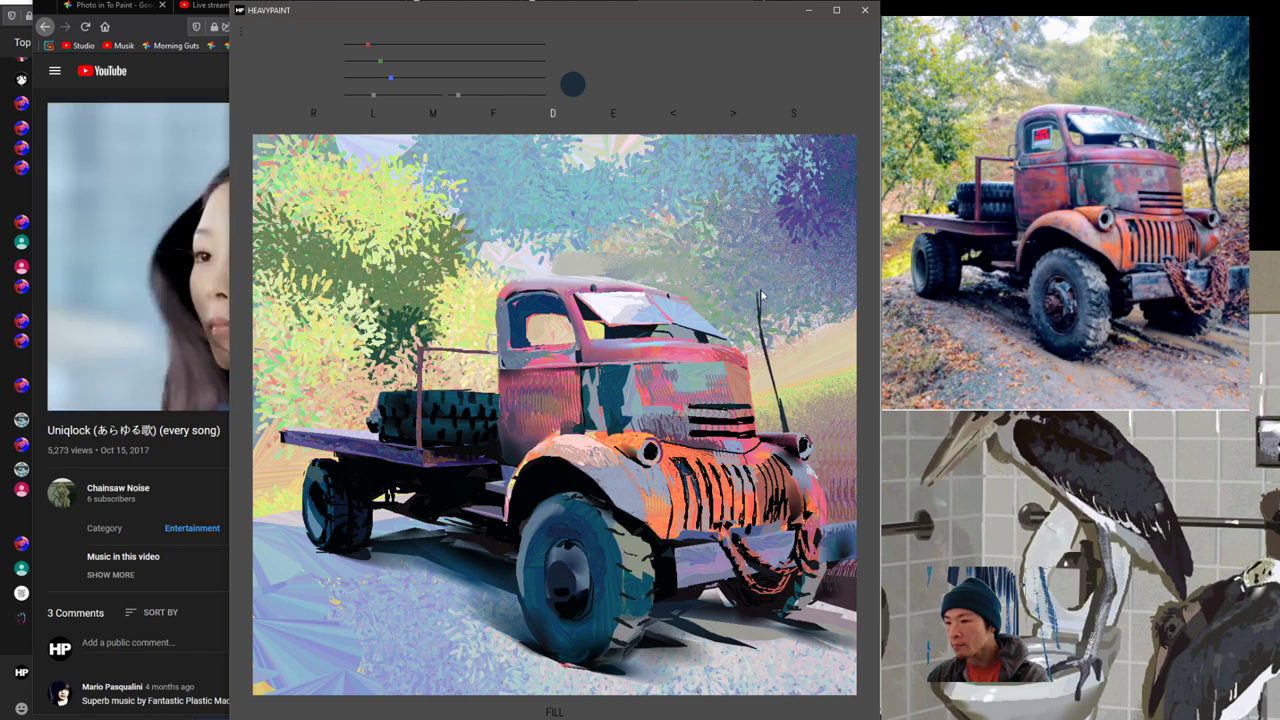
key(ctrl+z)
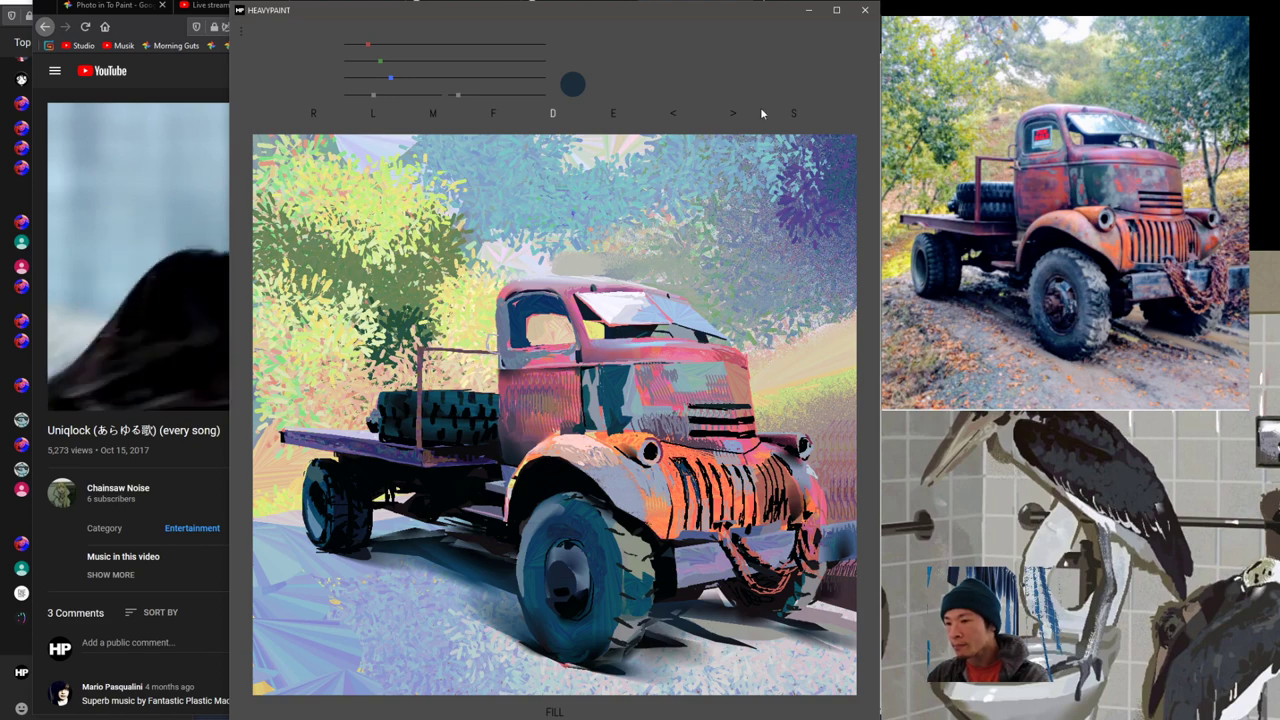
Step: Save the painting as an HP project named TallTruck
click(793, 113)
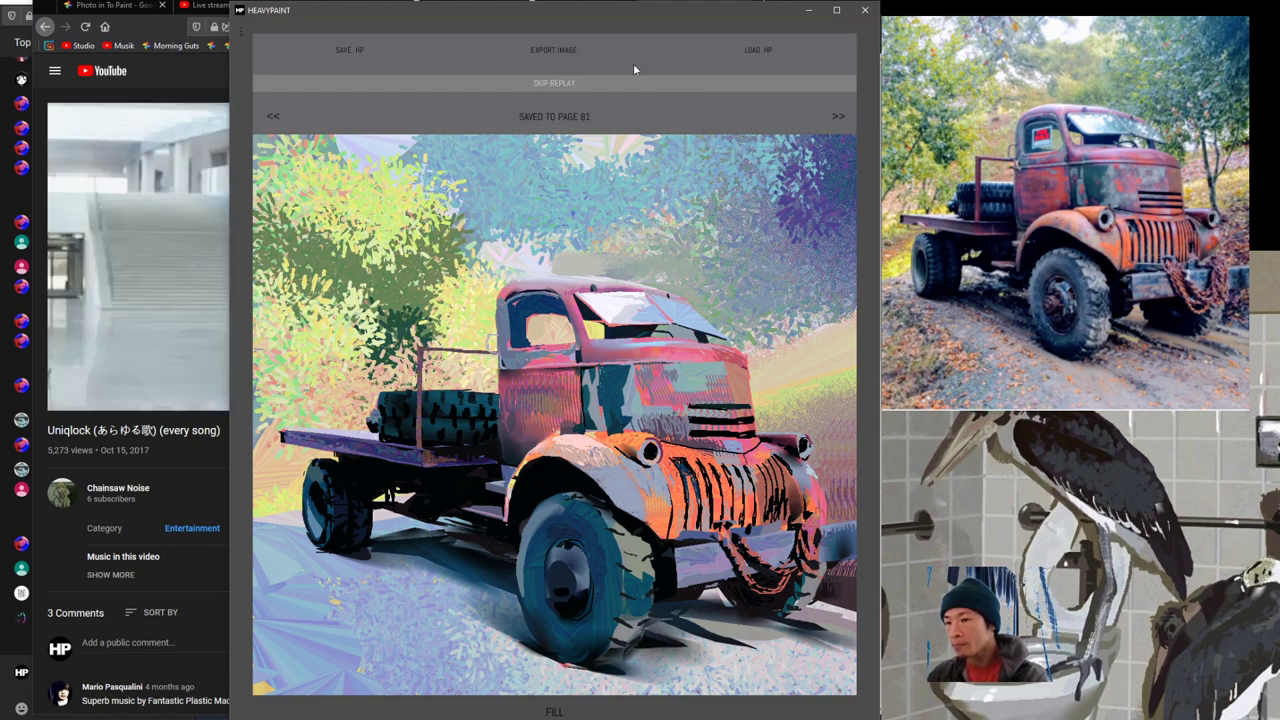
click(360, 54)
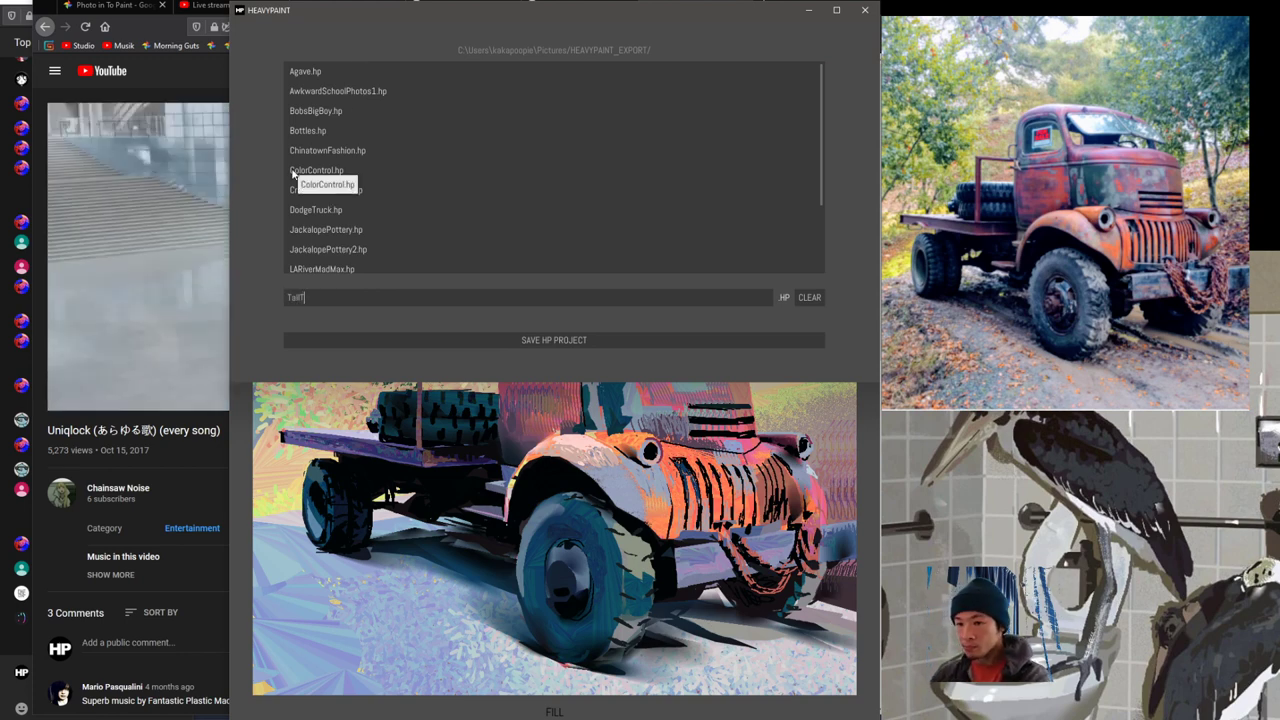
click(403, 340)
click(565, 386)
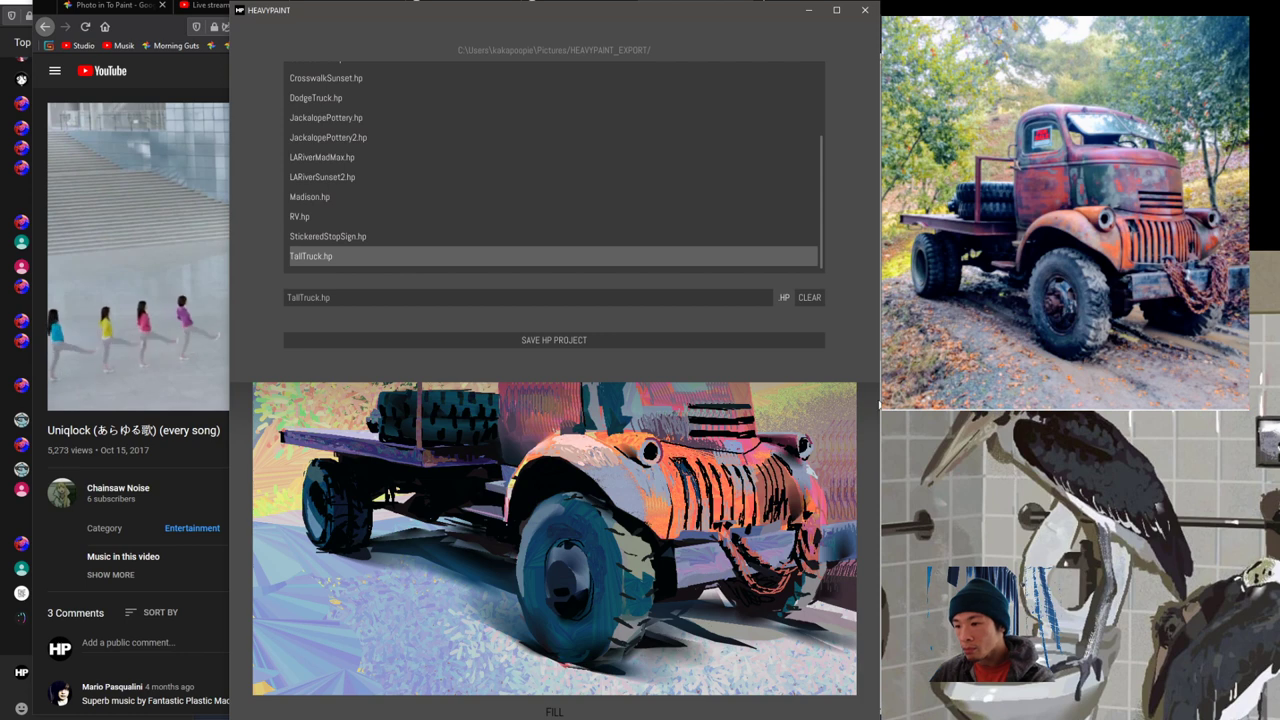
click(562, 430)
Step: Export the painting as a PNG image named TallTruck and return to the canvas
click(798, 116)
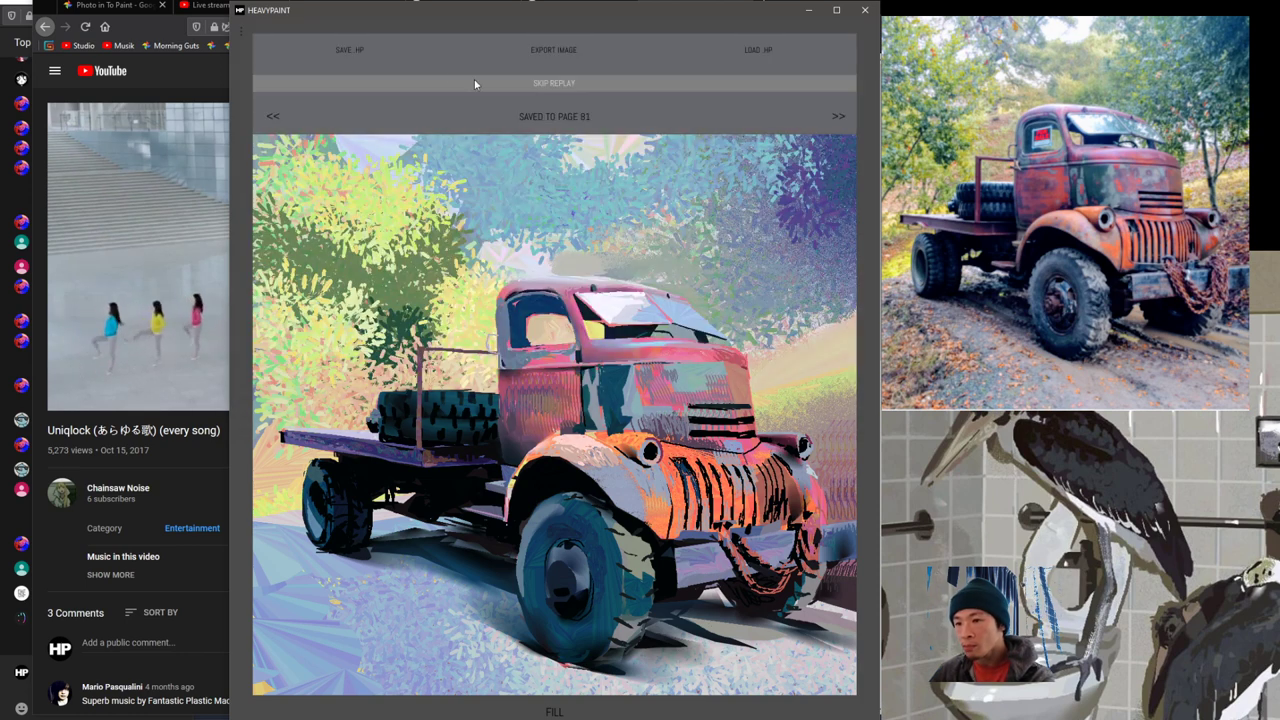
click(540, 51)
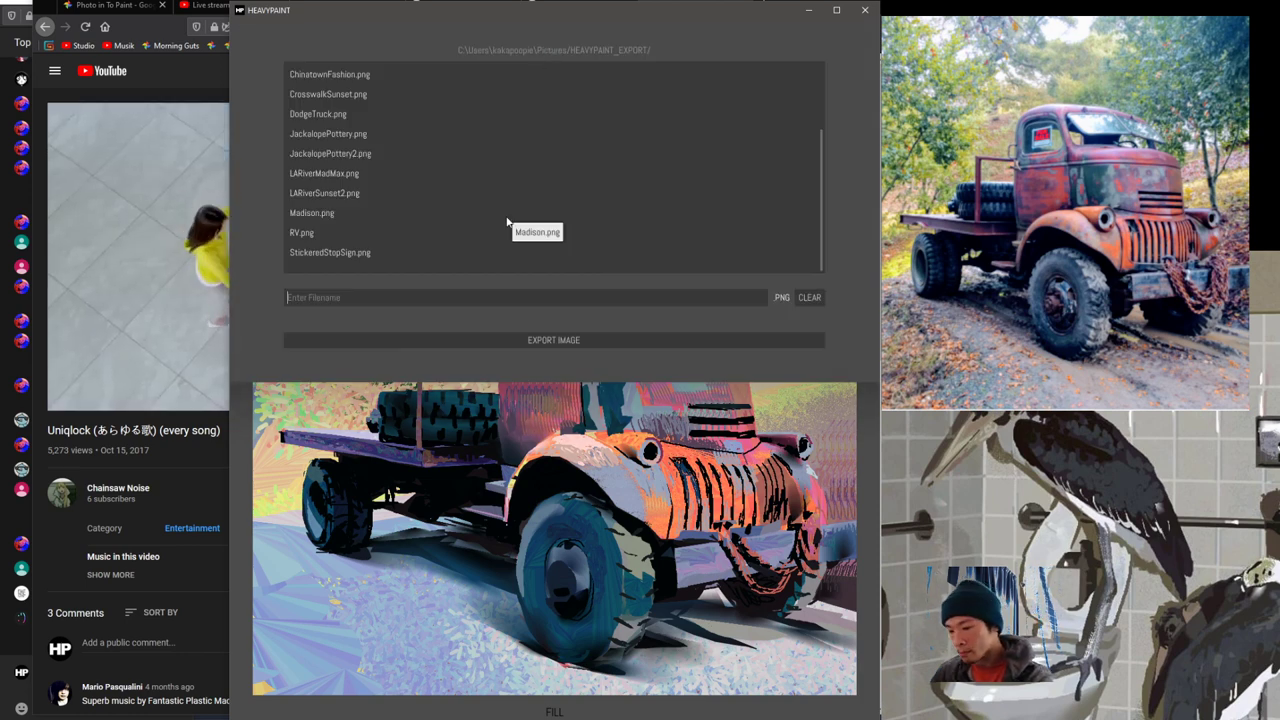
text(TallTruc)
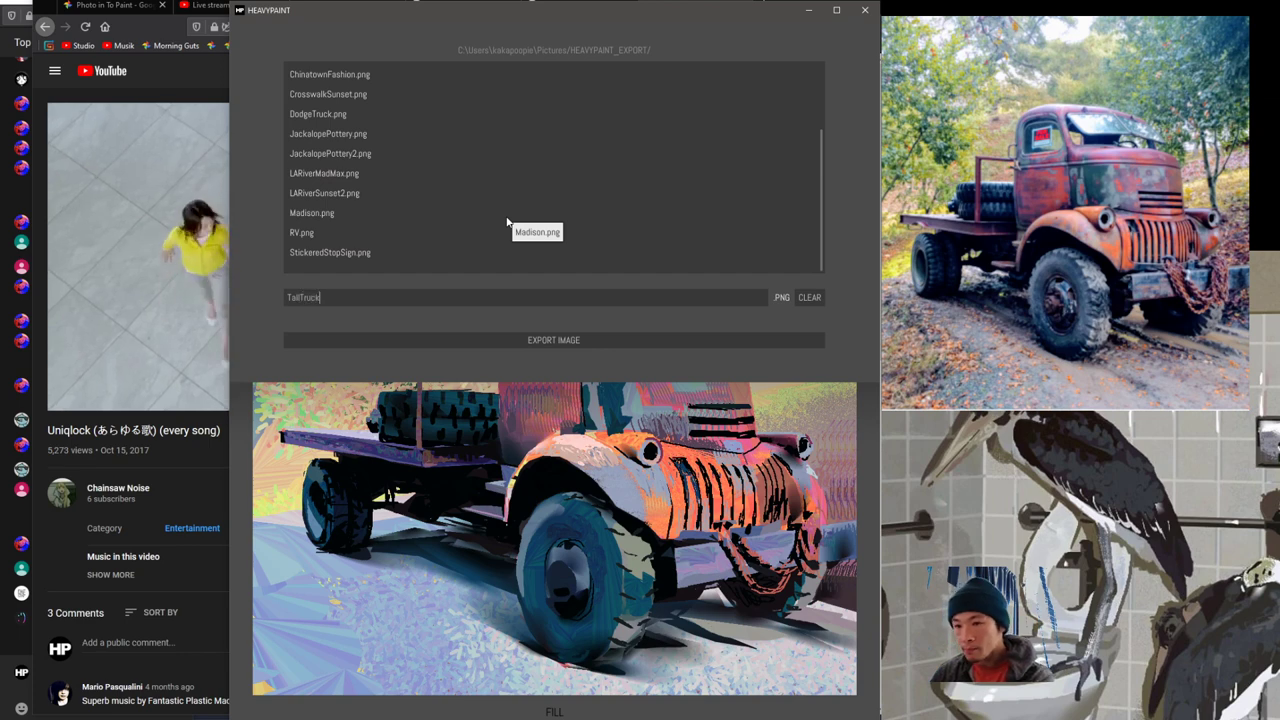
text(k)
click(554, 340)
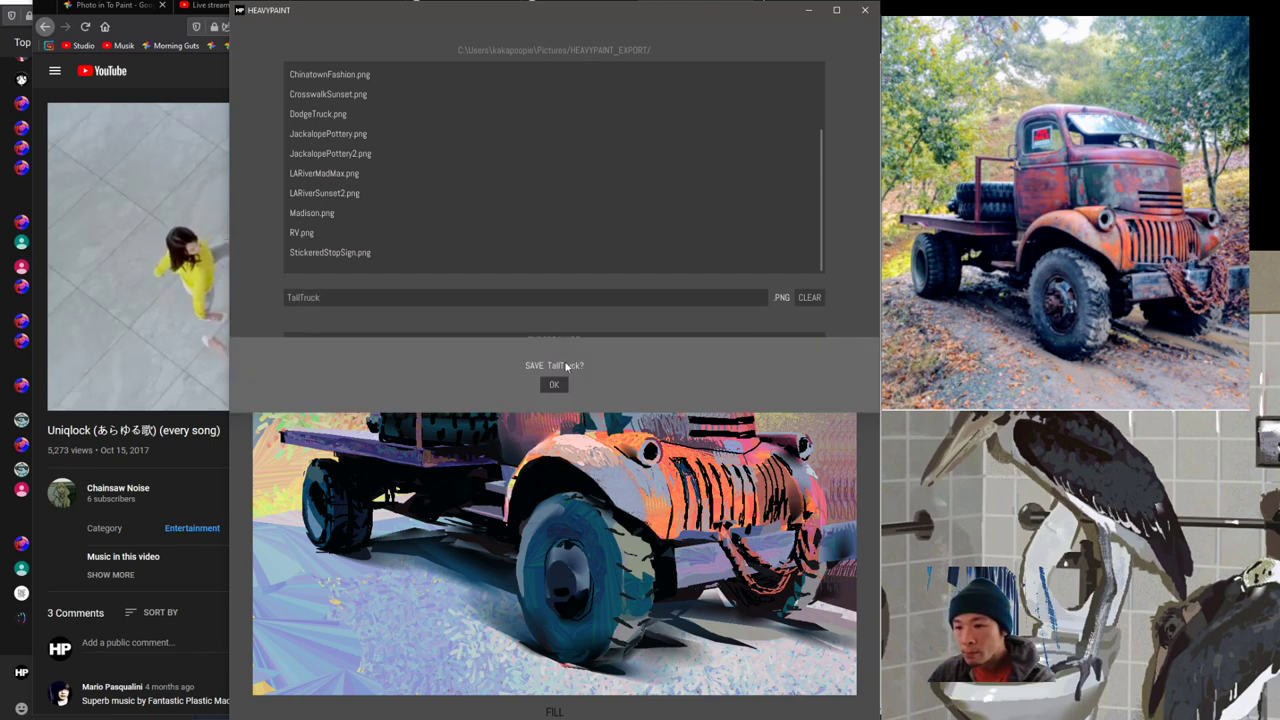
click(553, 384)
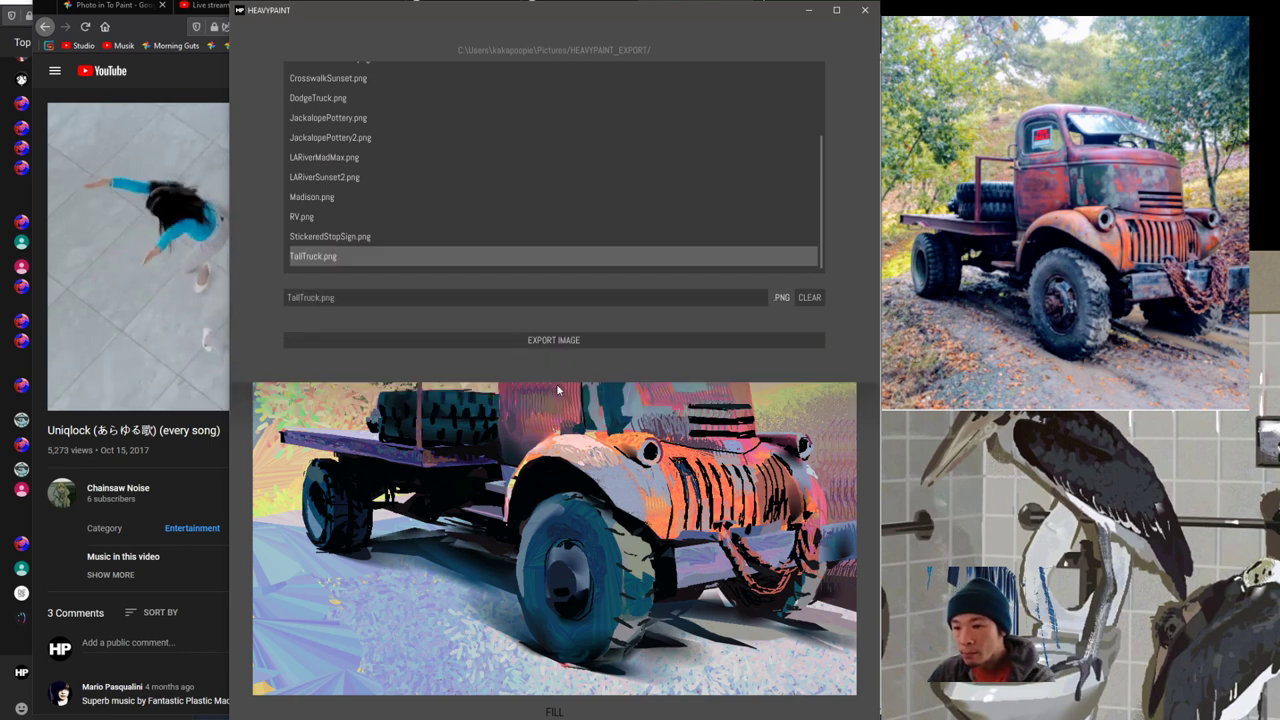
click(870, 409)
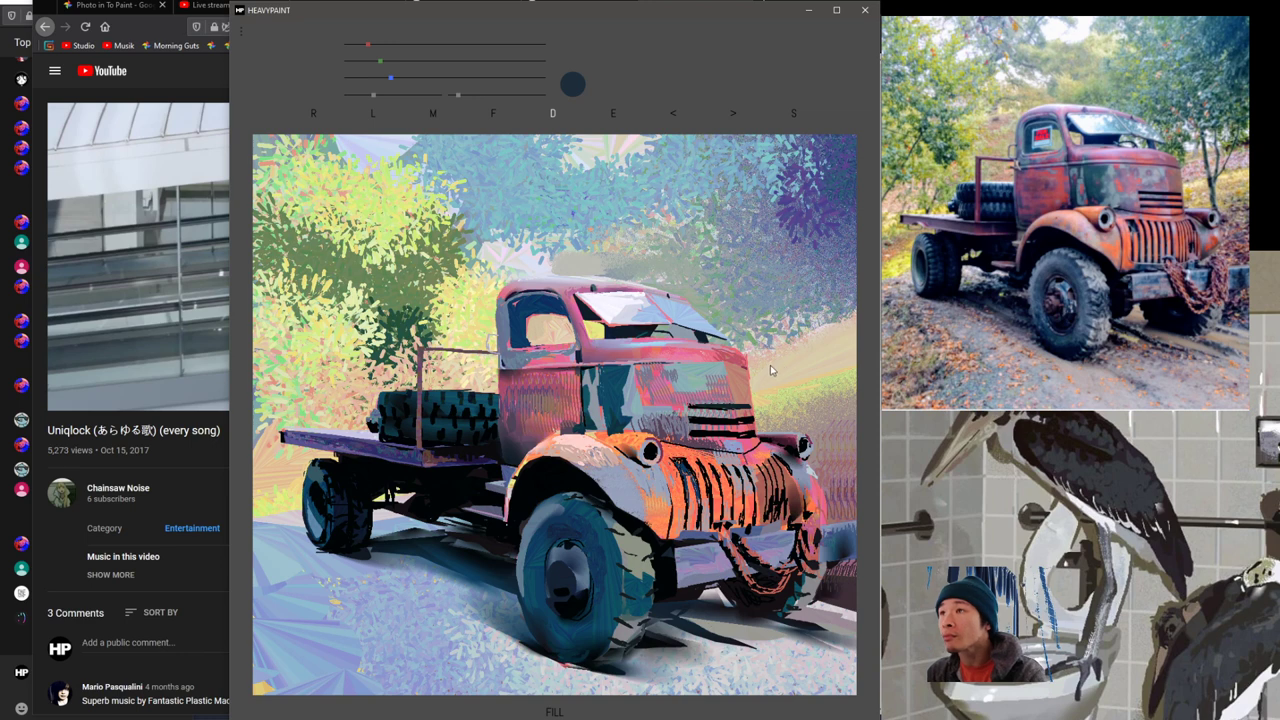
Step: Paint a thin branching tree on the hillside beside the hood with the Fill tool in blue sampled from the foliage above
alt+click(754, 364)
right_click(752, 364)
click(743, 297)
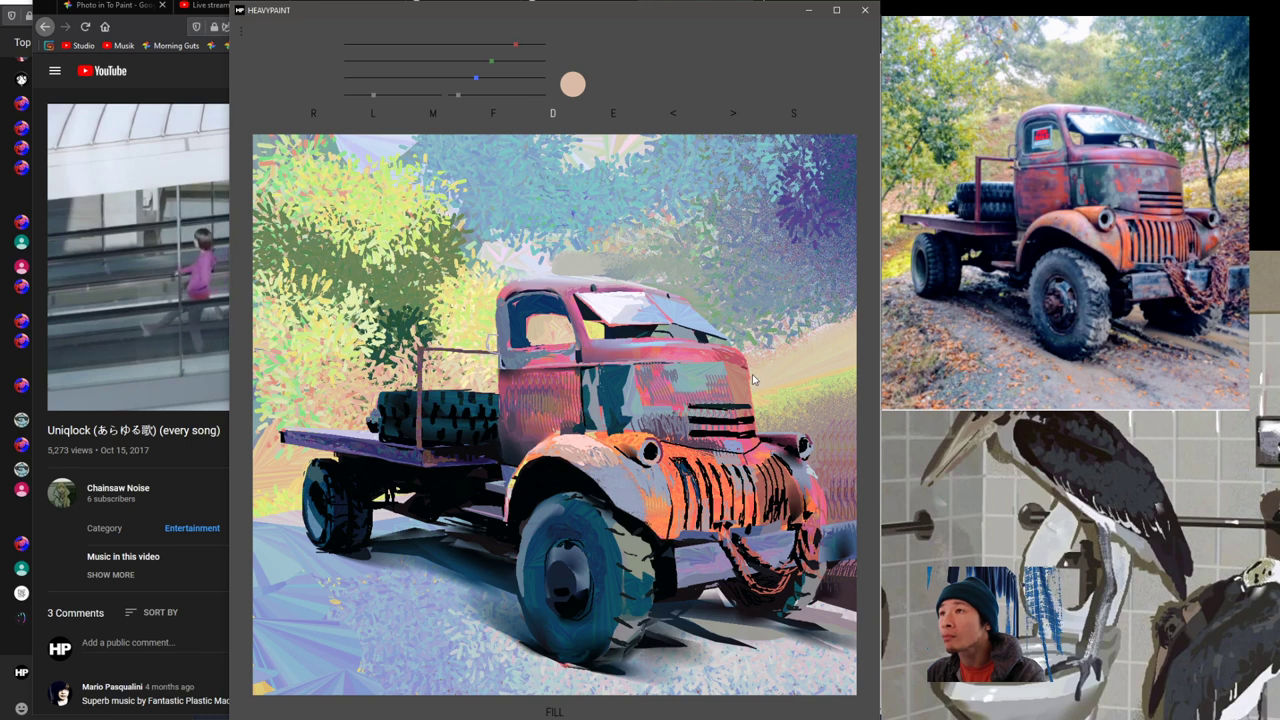
key(e)
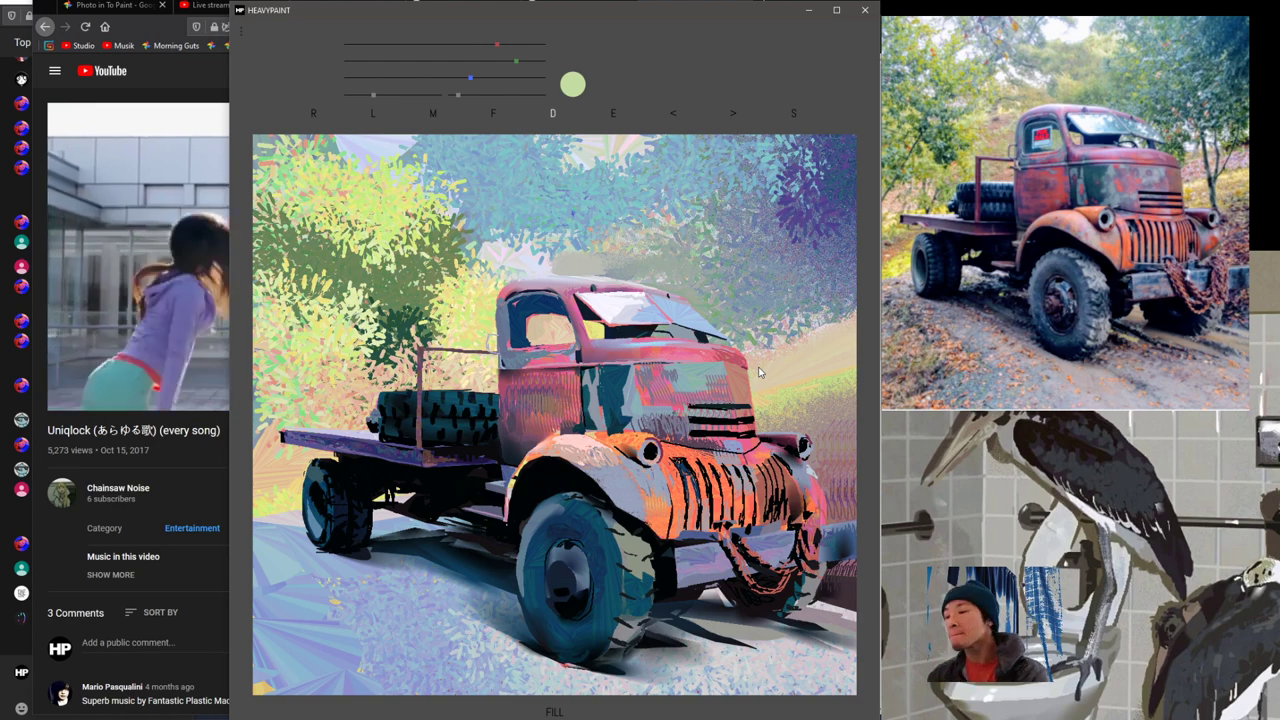
alt+click(794, 302)
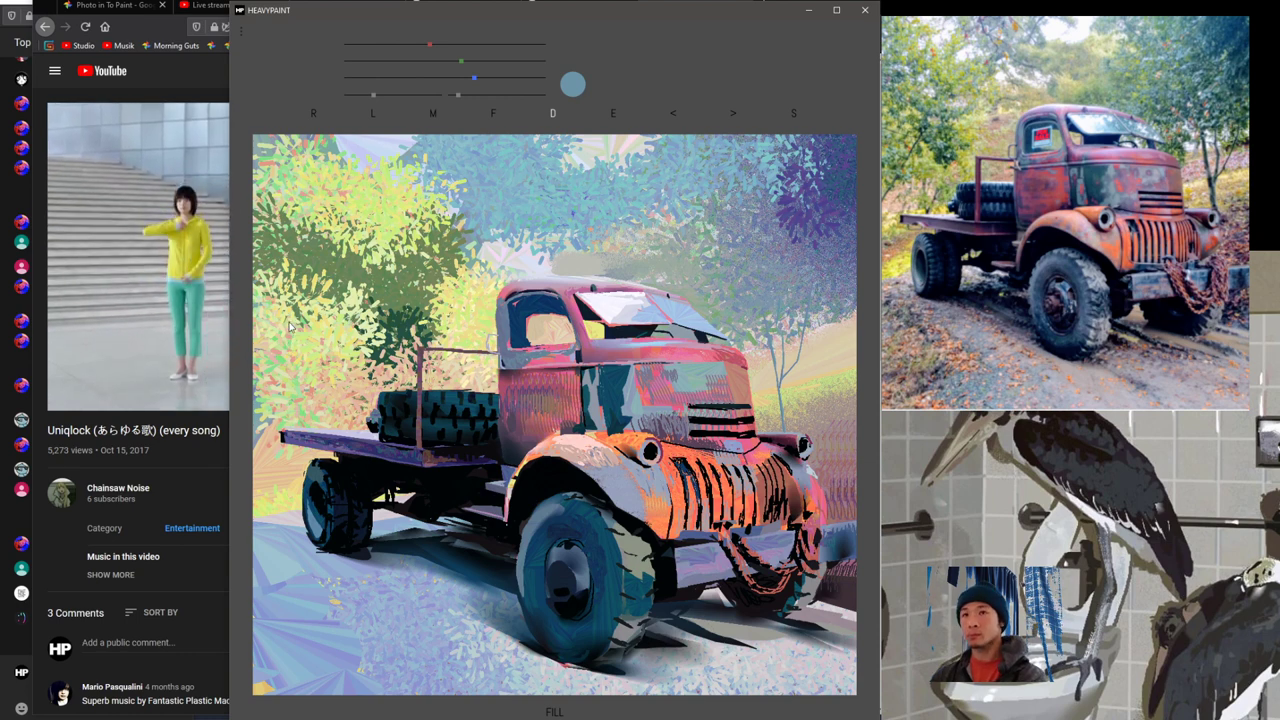
Step: Paint slender branches through the foliage behind the flatbed in greens sampled from the trees
right_click(335, 276)
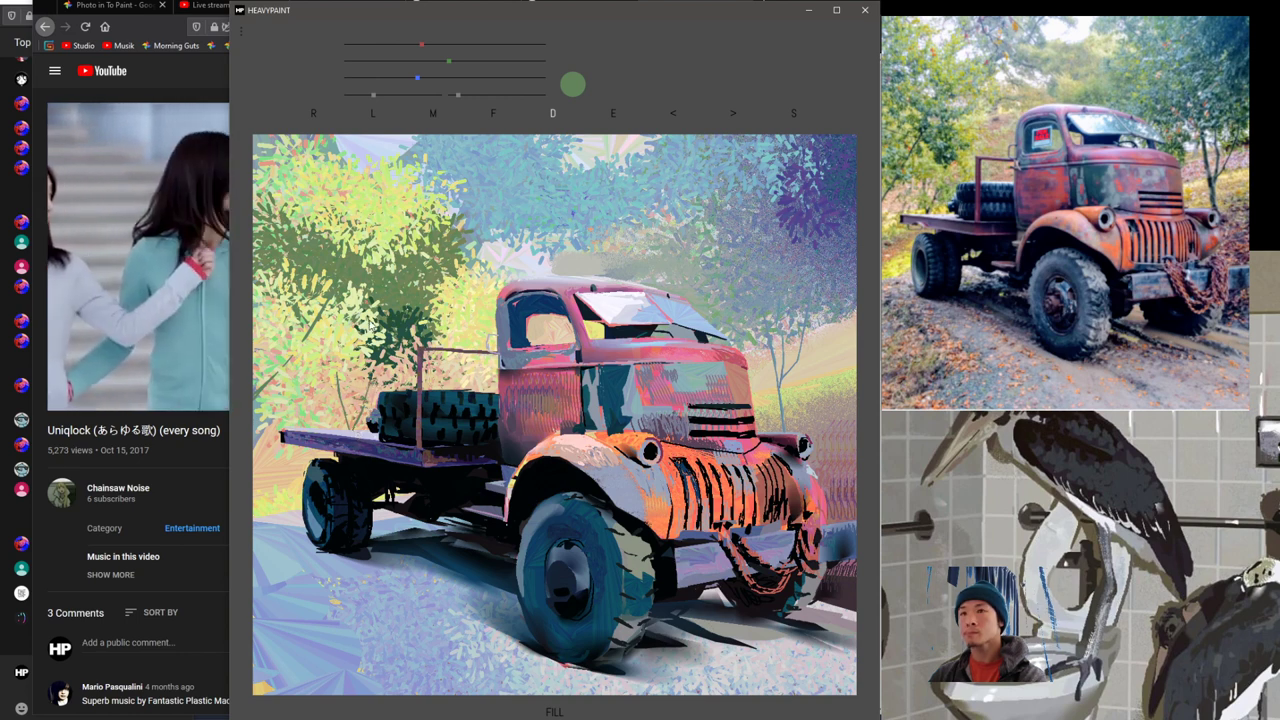
right_click(391, 309)
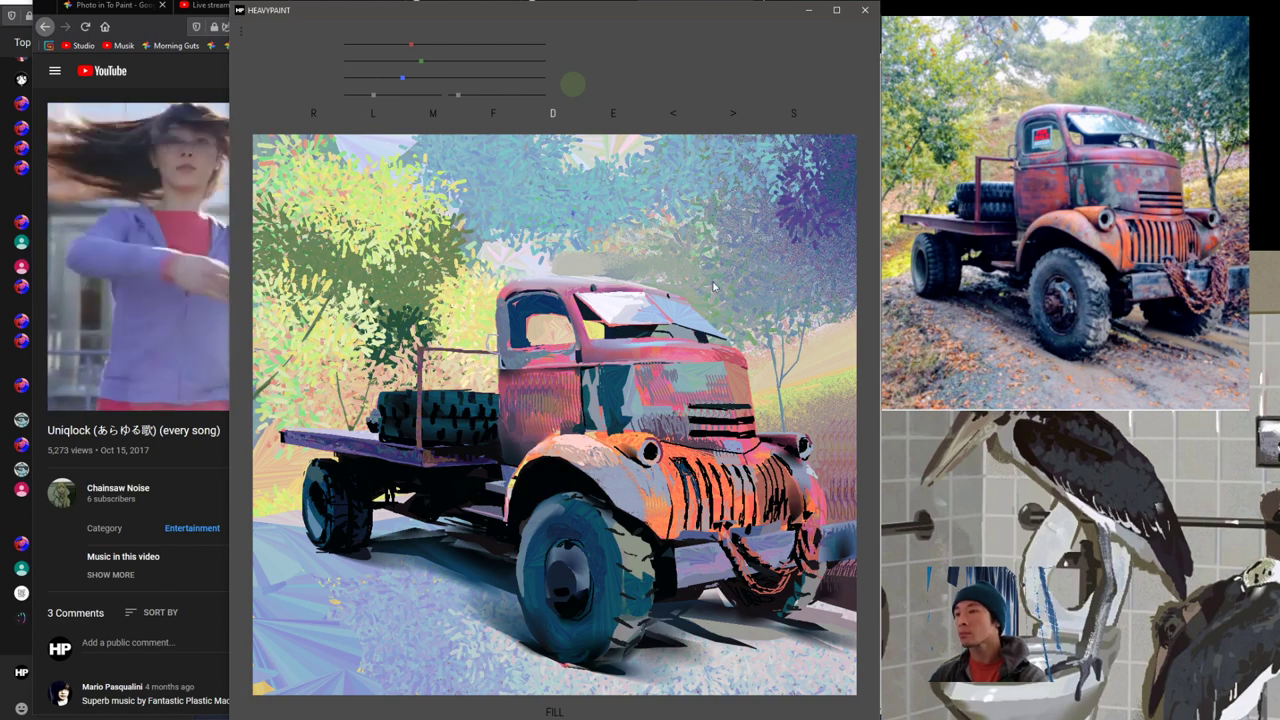
Step: Refine the thin tree's trunk and branches beside the hood with fills in sampled teal, grey-blue and beige
click(771, 348)
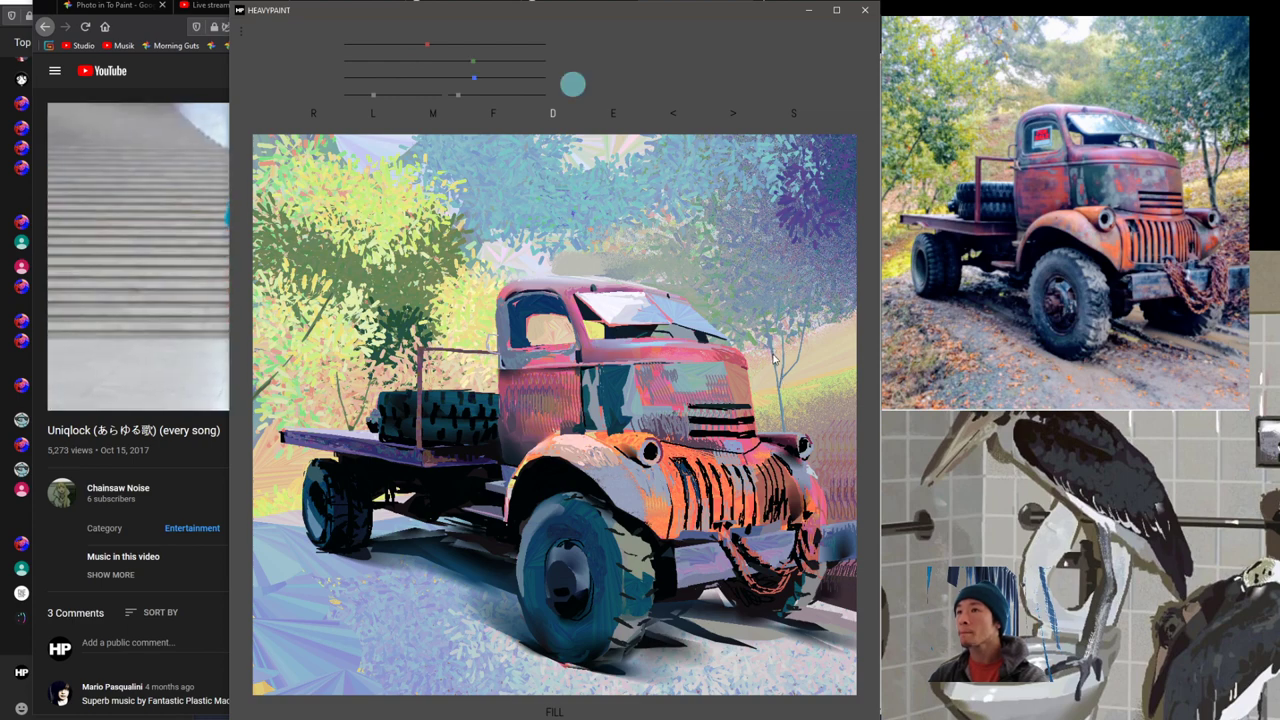
key(space)
drag(766, 352, 759, 353)
click(774, 371)
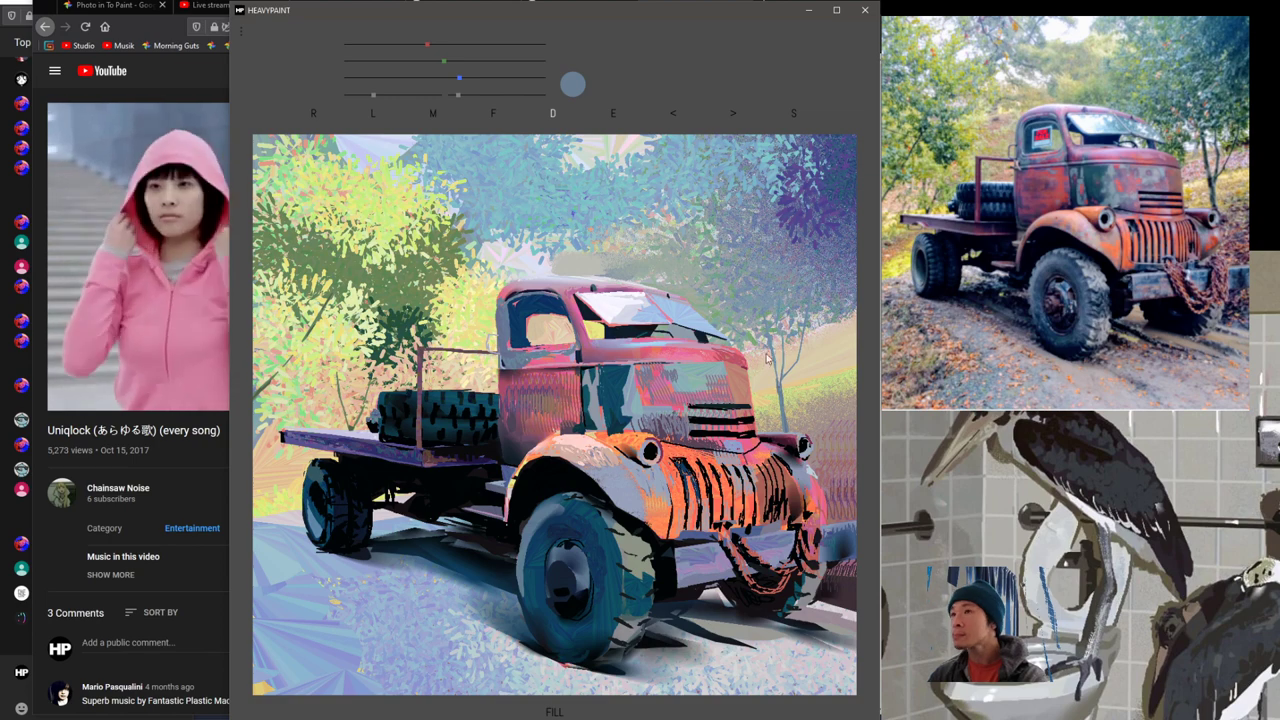
right_click(772, 424)
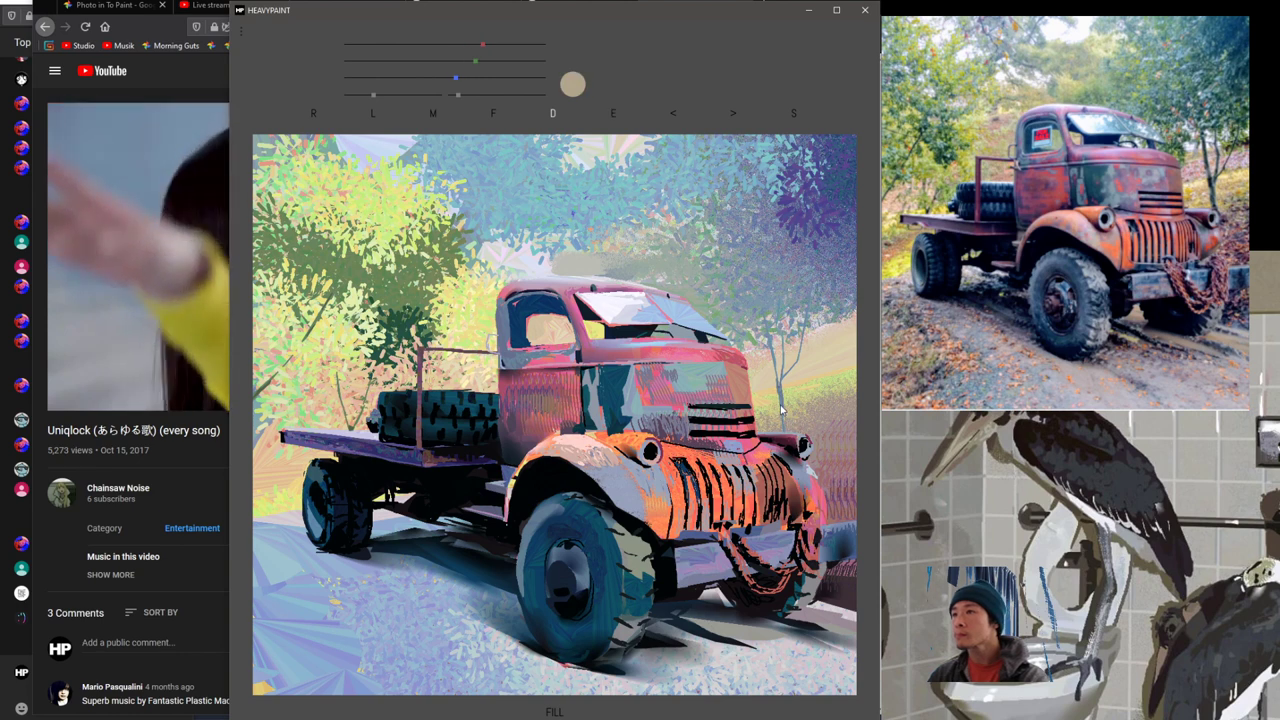
right_click(782, 412)
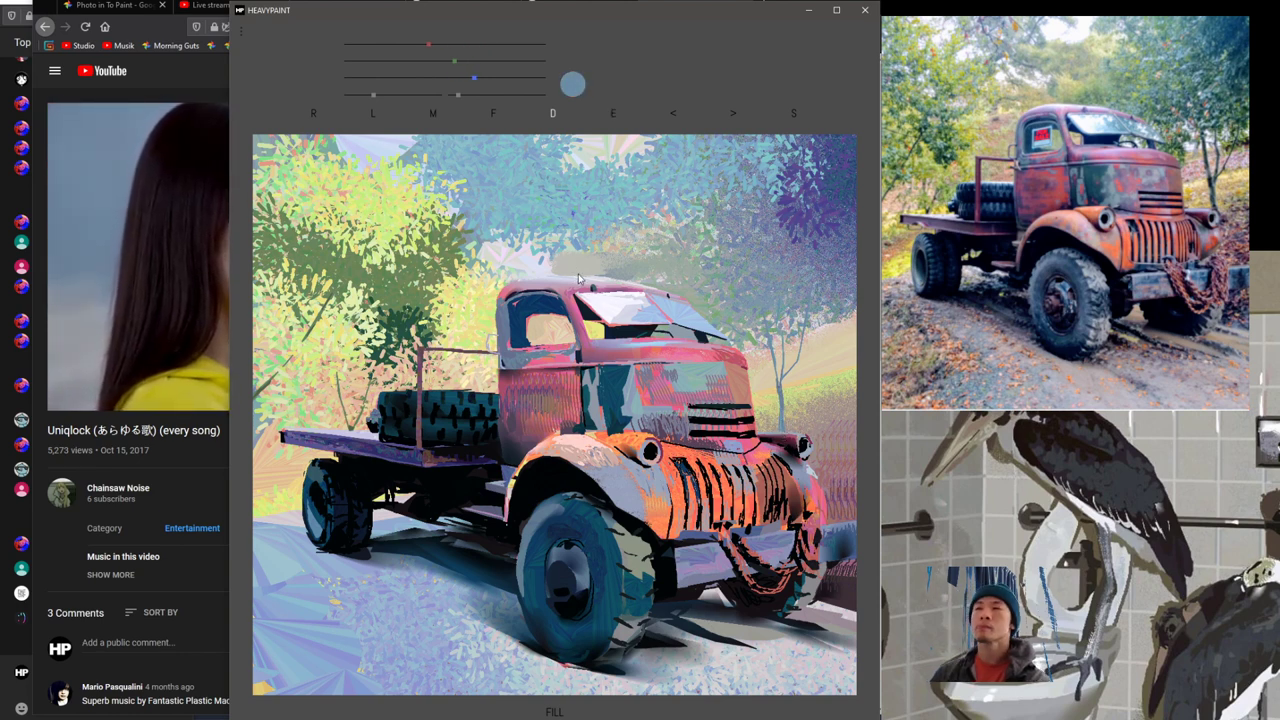
Step: Sample the thin tree's trunk colour and darken it to a deeper muted blue with lower red, green and blue
right_click(782, 400)
key(space)
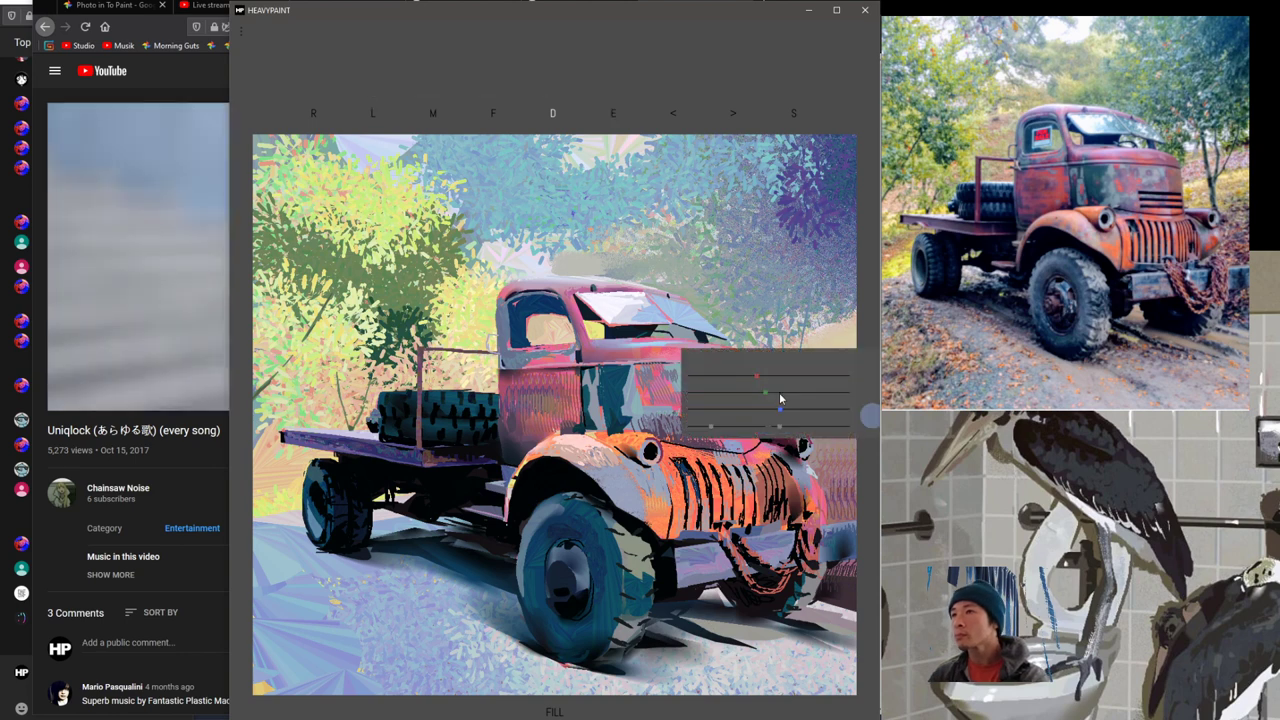
click(766, 409)
click(747, 393)
click(734, 378)
key(space)
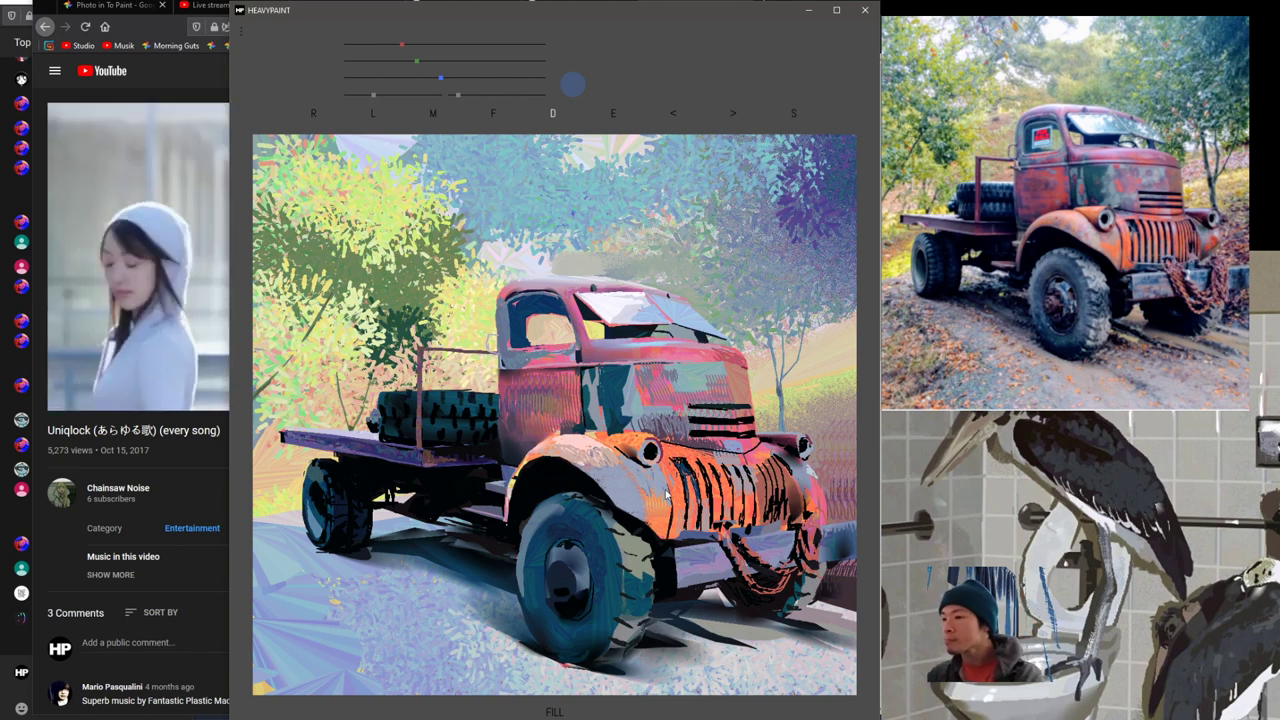
Step: Touch up the dark gap between the front wheel and grille with sampled near-black, using the Draw and Fill Gradient tools
right_click(657, 544)
key(space)
key(Tab)
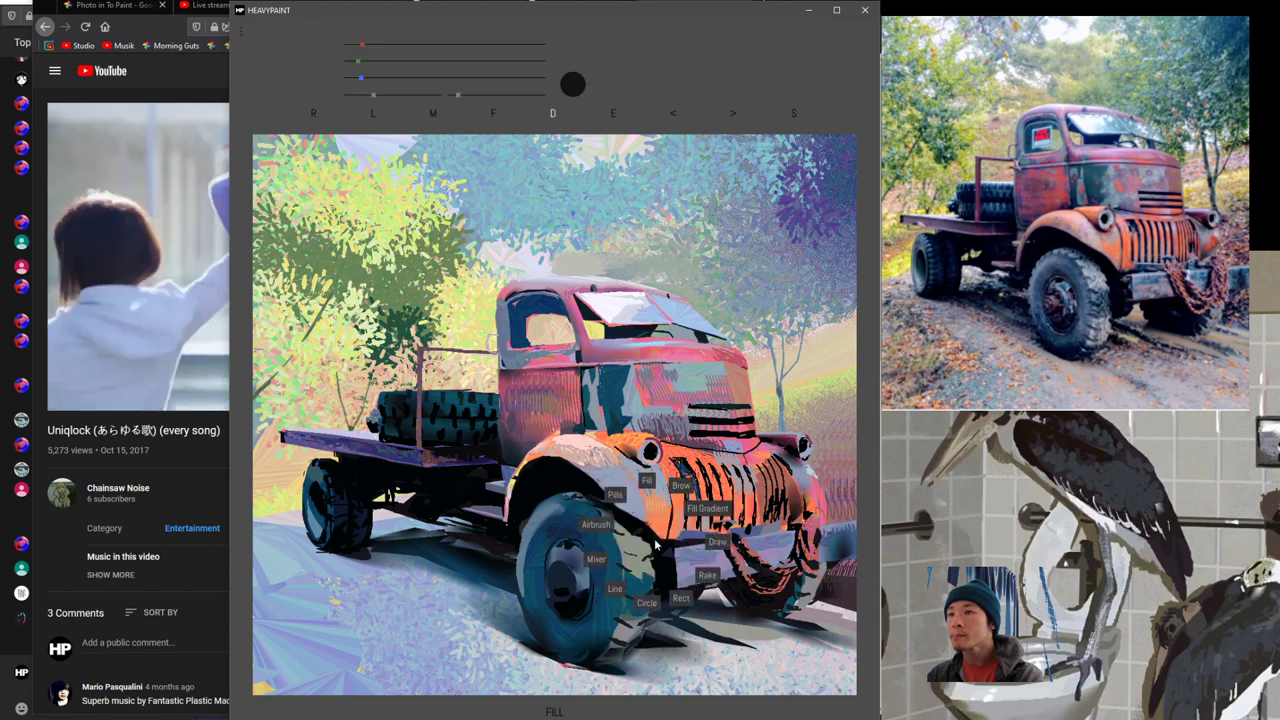
click(717, 541)
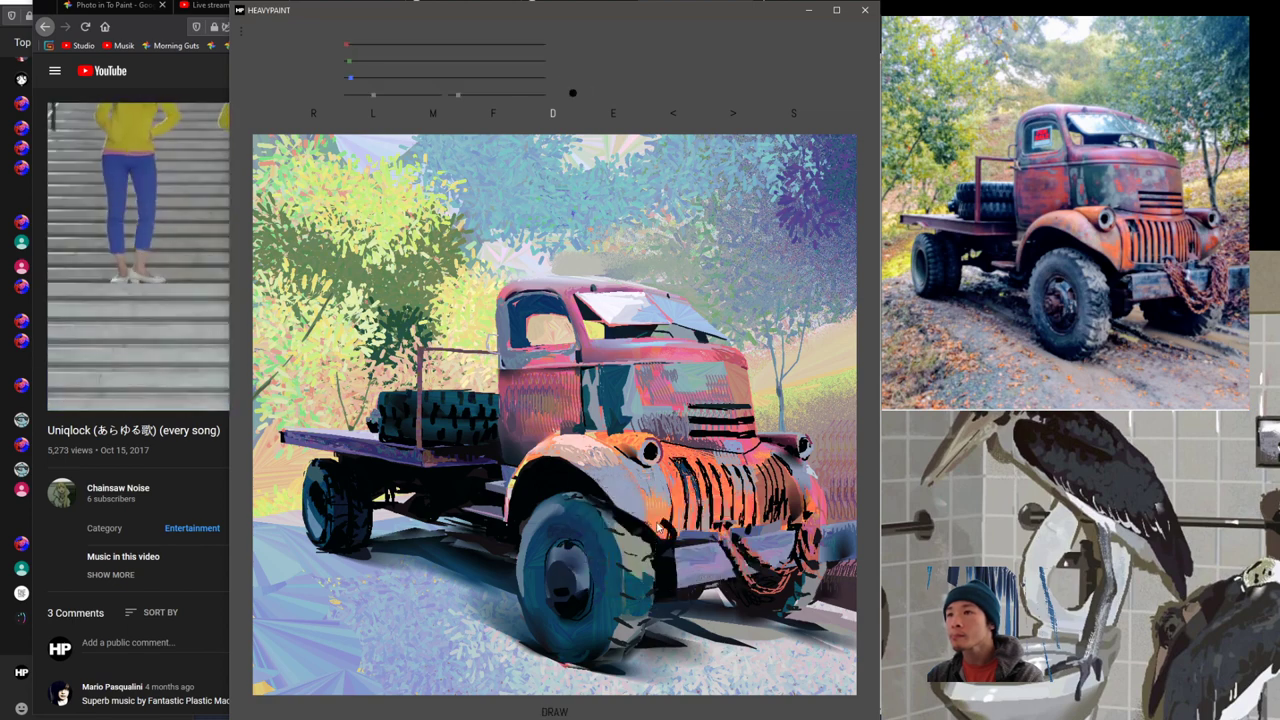
right_click(651, 548)
click(711, 510)
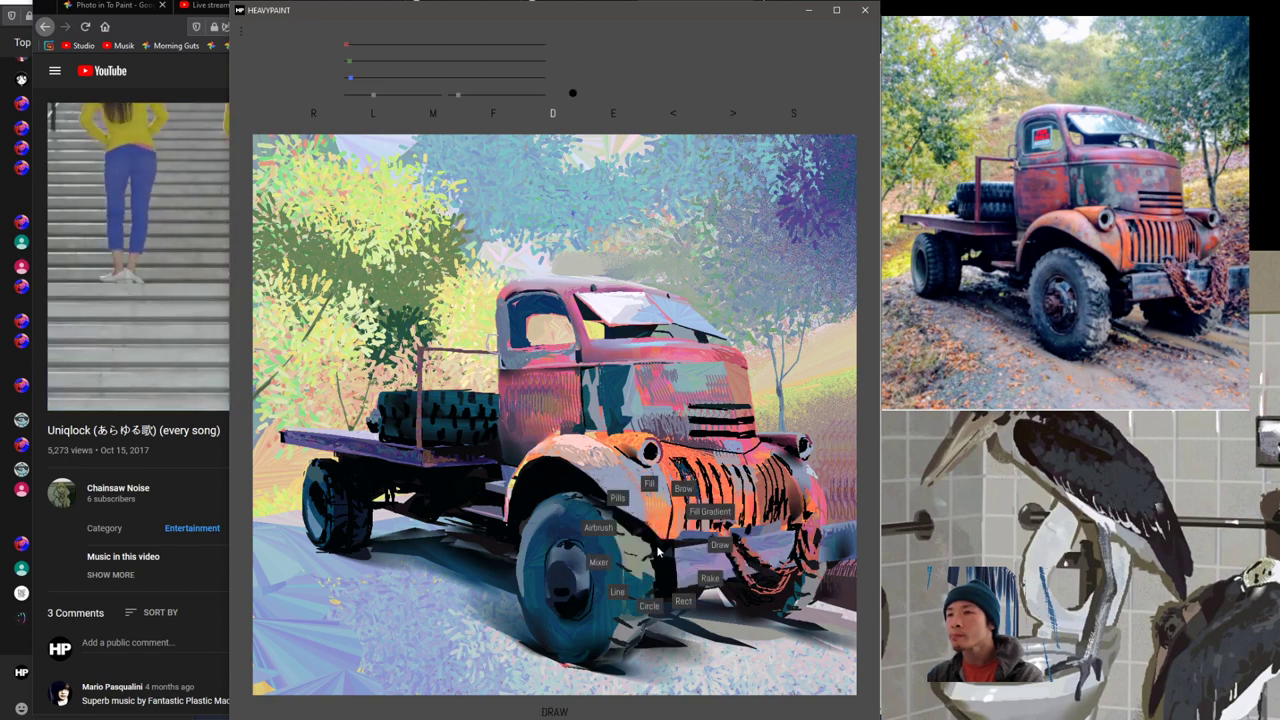
right_click(660, 548)
click(722, 509)
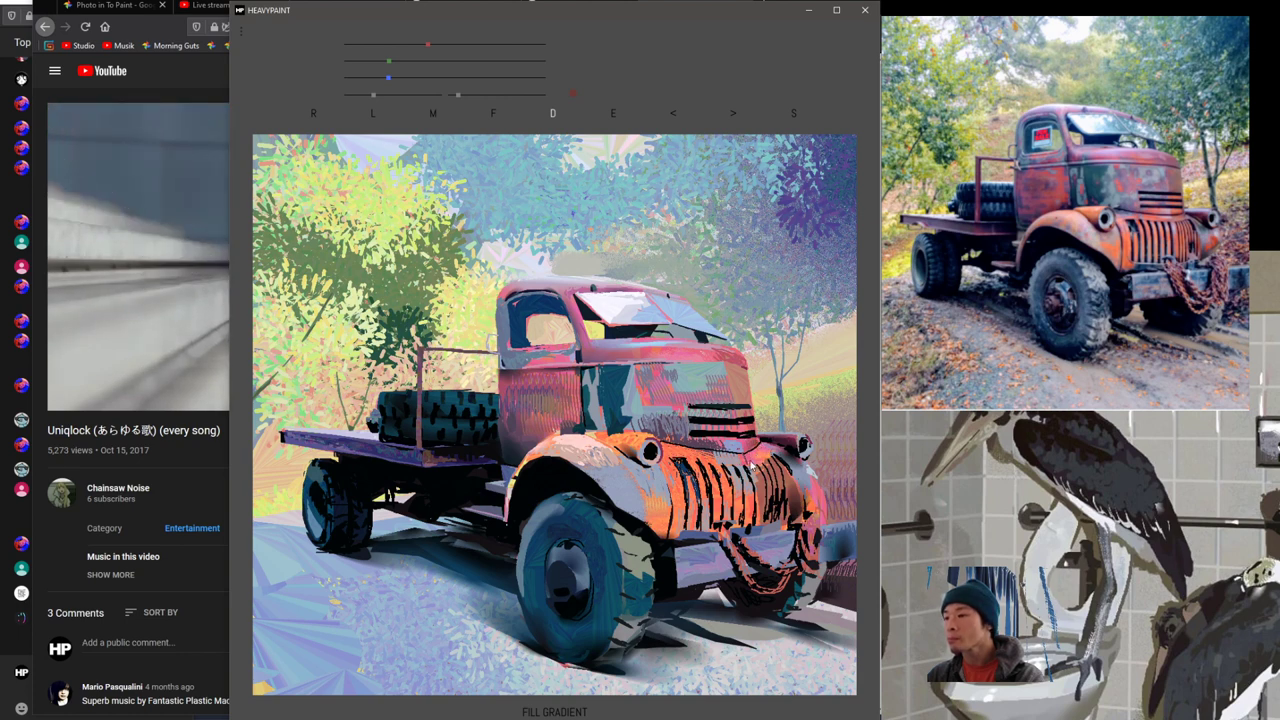
Step: Sharpen the hood vents and grille bars with the Fill tool in sampled black and orange
right_click(763, 447)
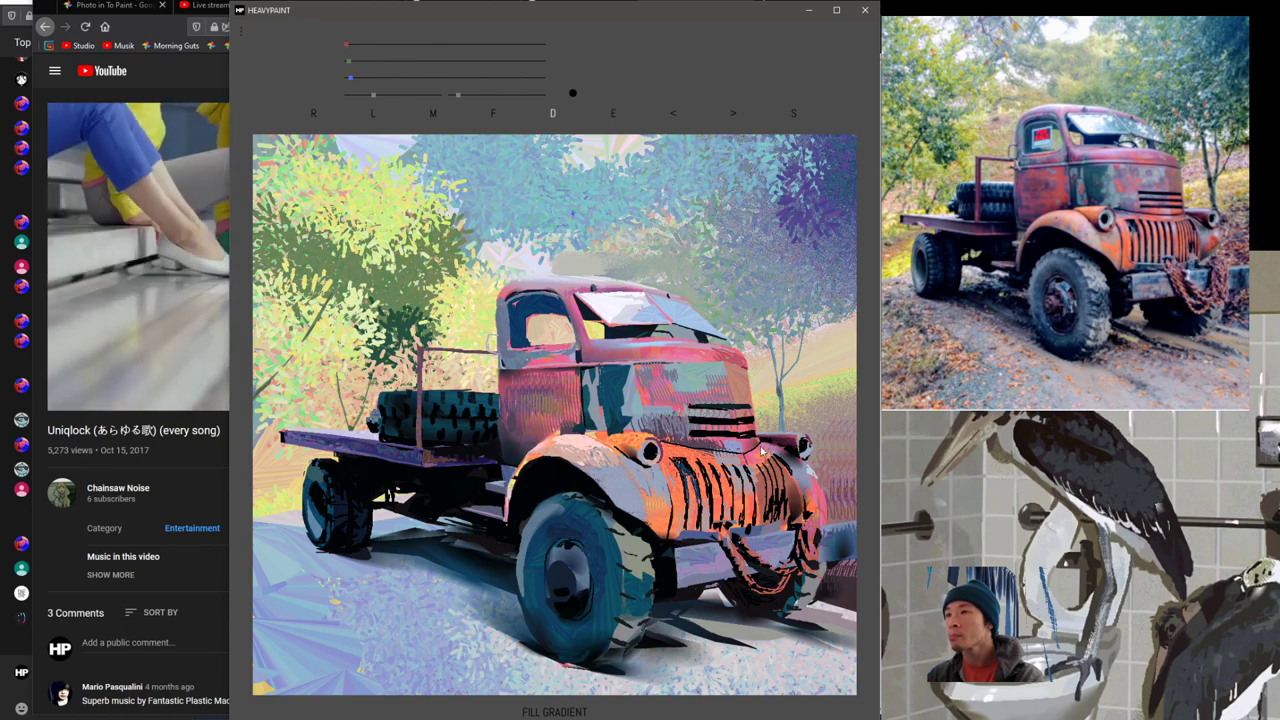
right_click(761, 450)
click(802, 441)
right_click(757, 441)
click(800, 438)
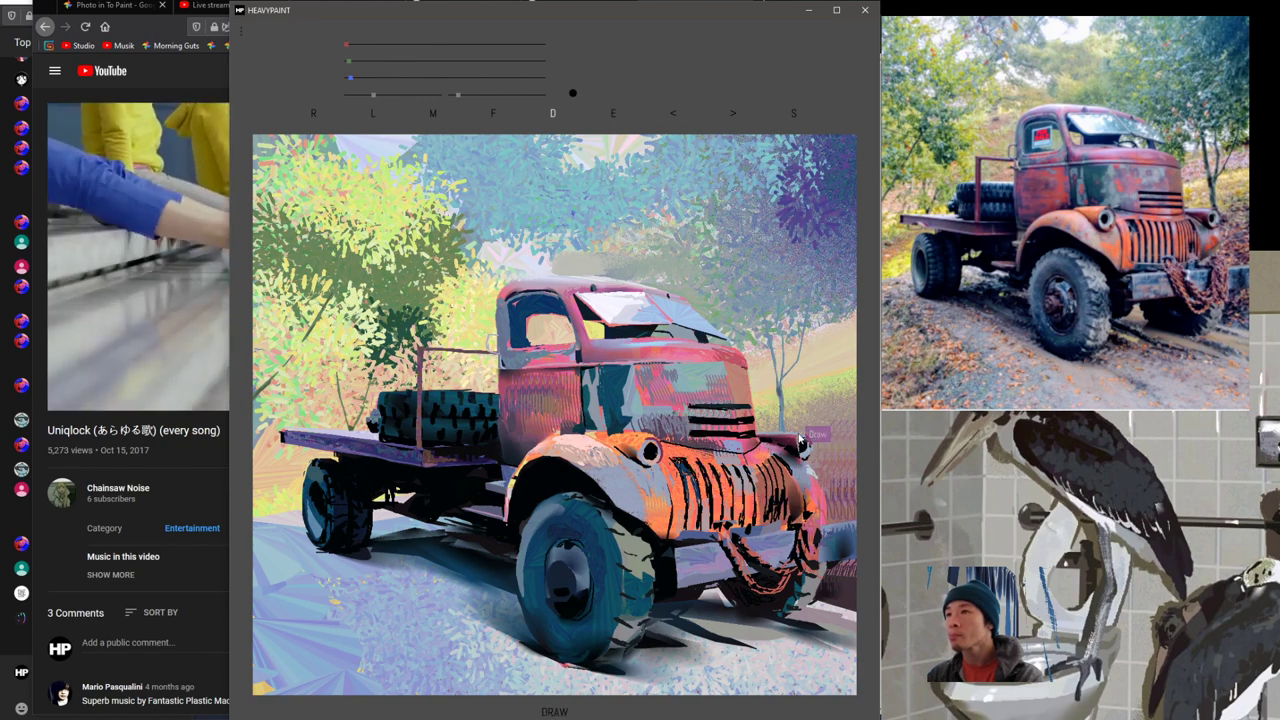
right_click(758, 442)
click(752, 388)
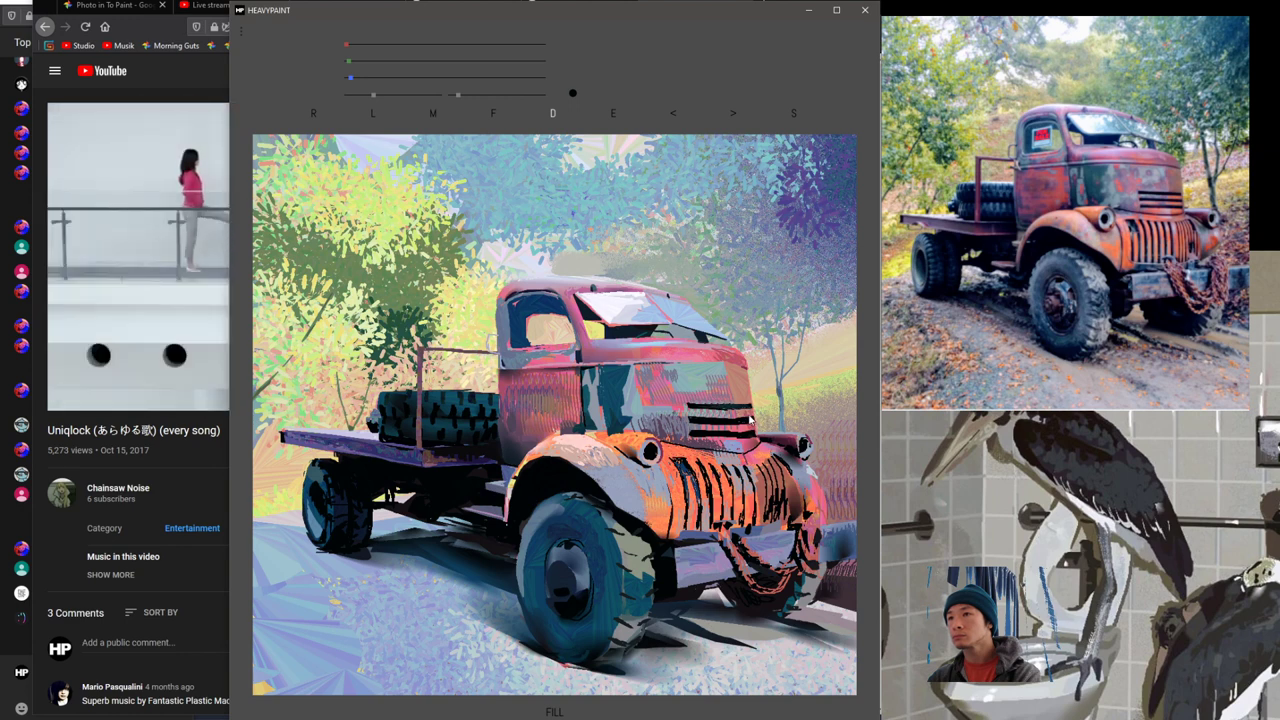
drag(749, 416, 752, 420)
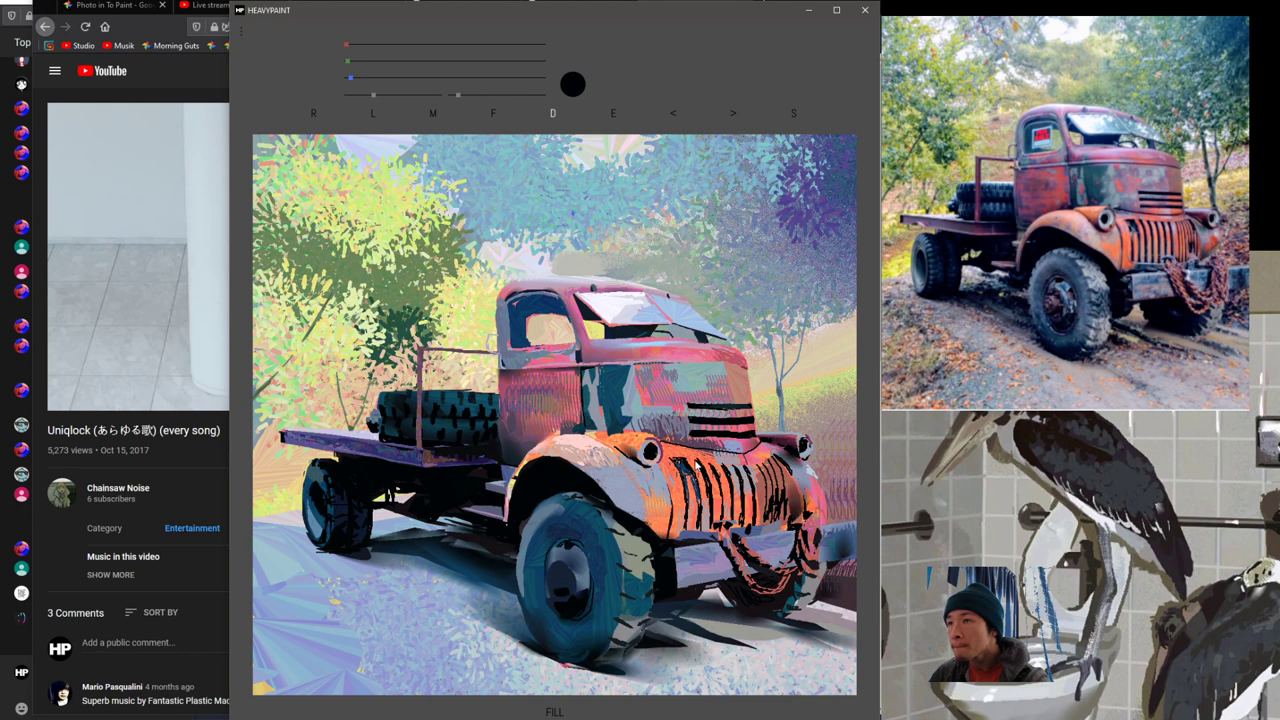
right_click(696, 462)
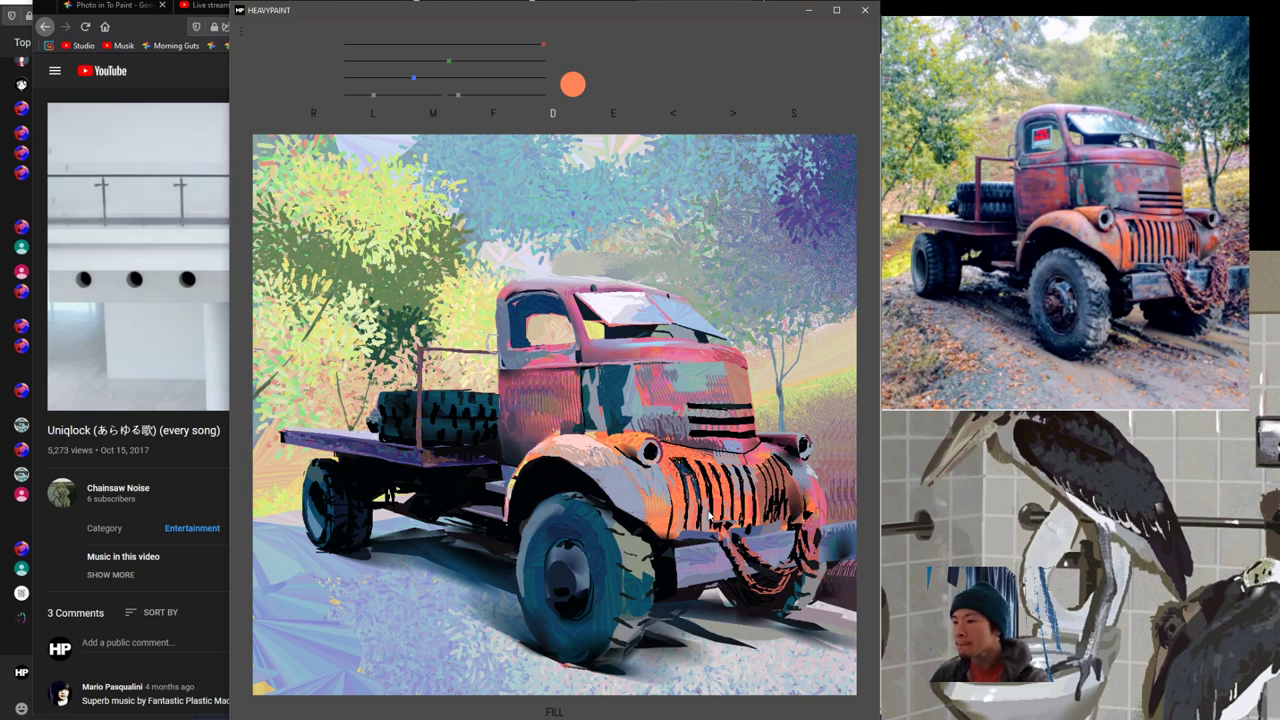
right_click(713, 530)
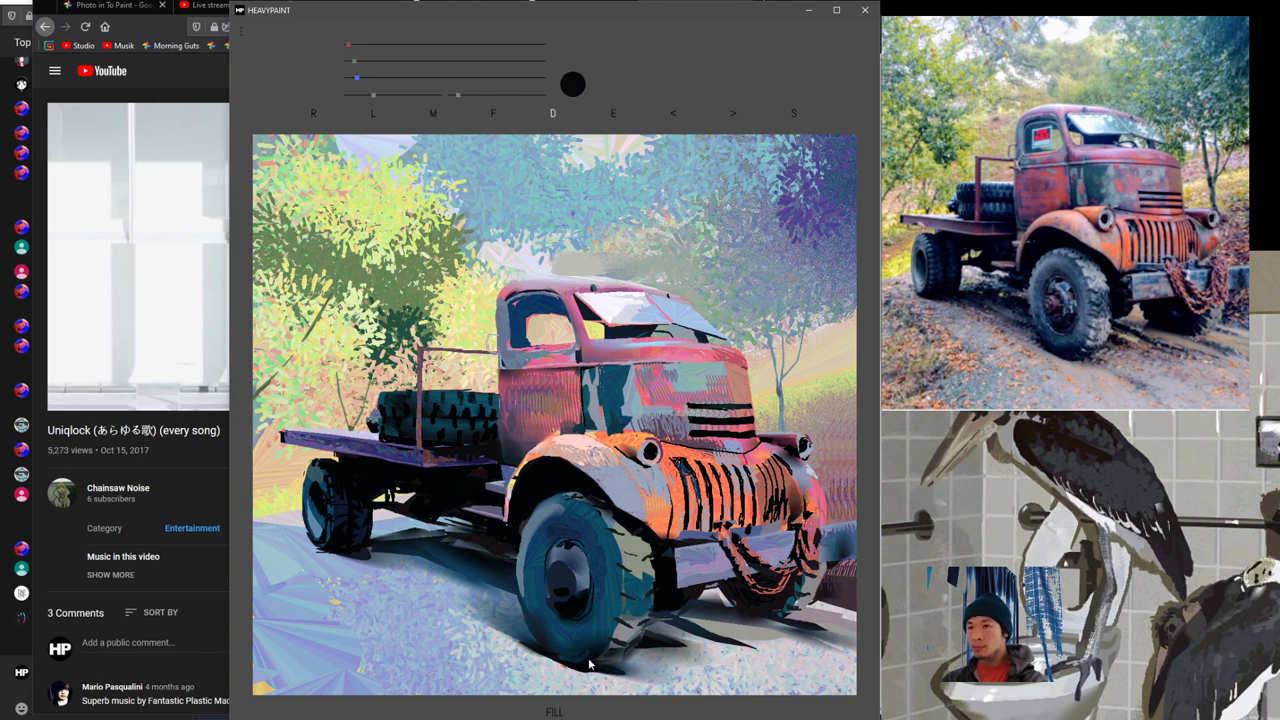
Step: Shade the front tyre with Fill Gradient in sampled dark teal and blue
right_click(589, 661)
click(629, 633)
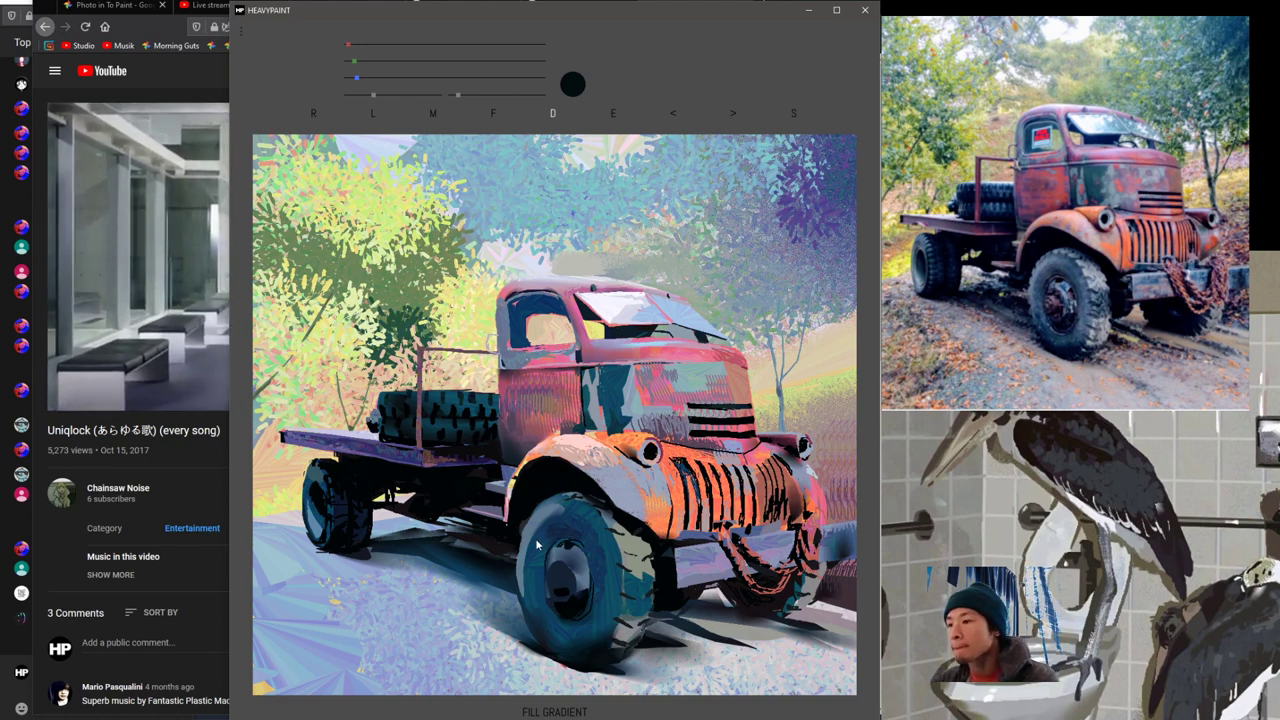
right_click(651, 576)
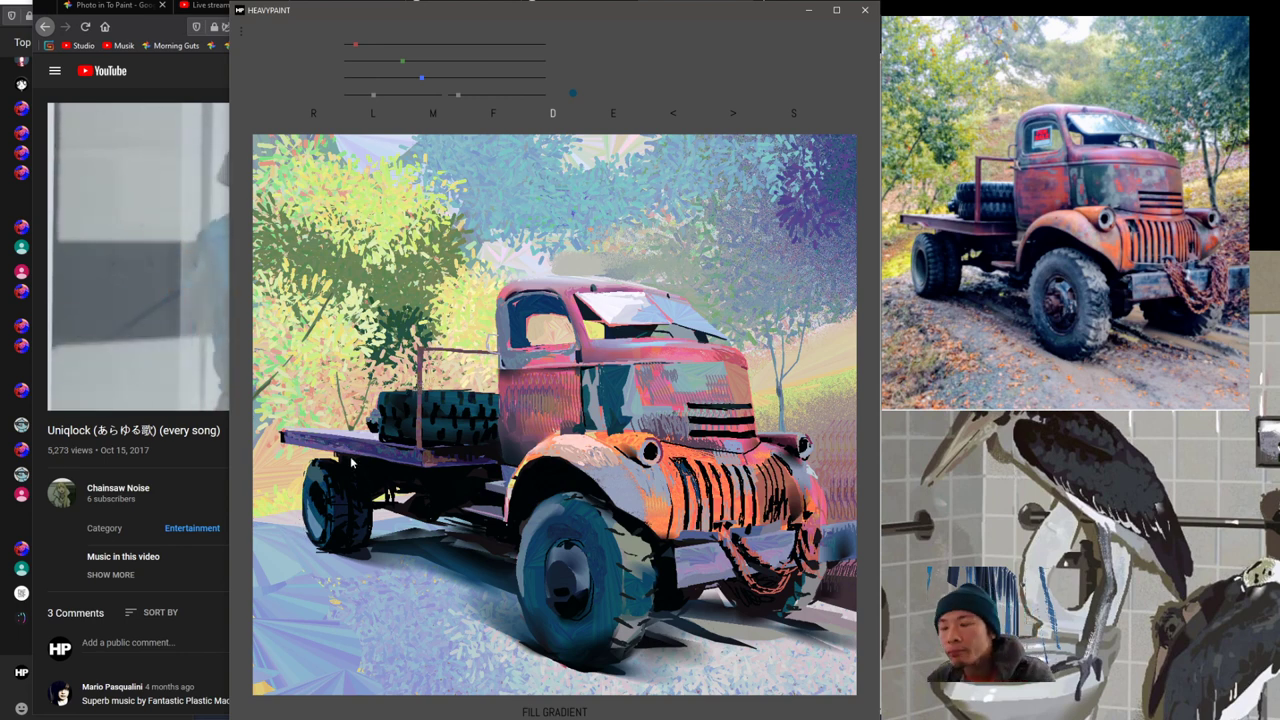
key(e)
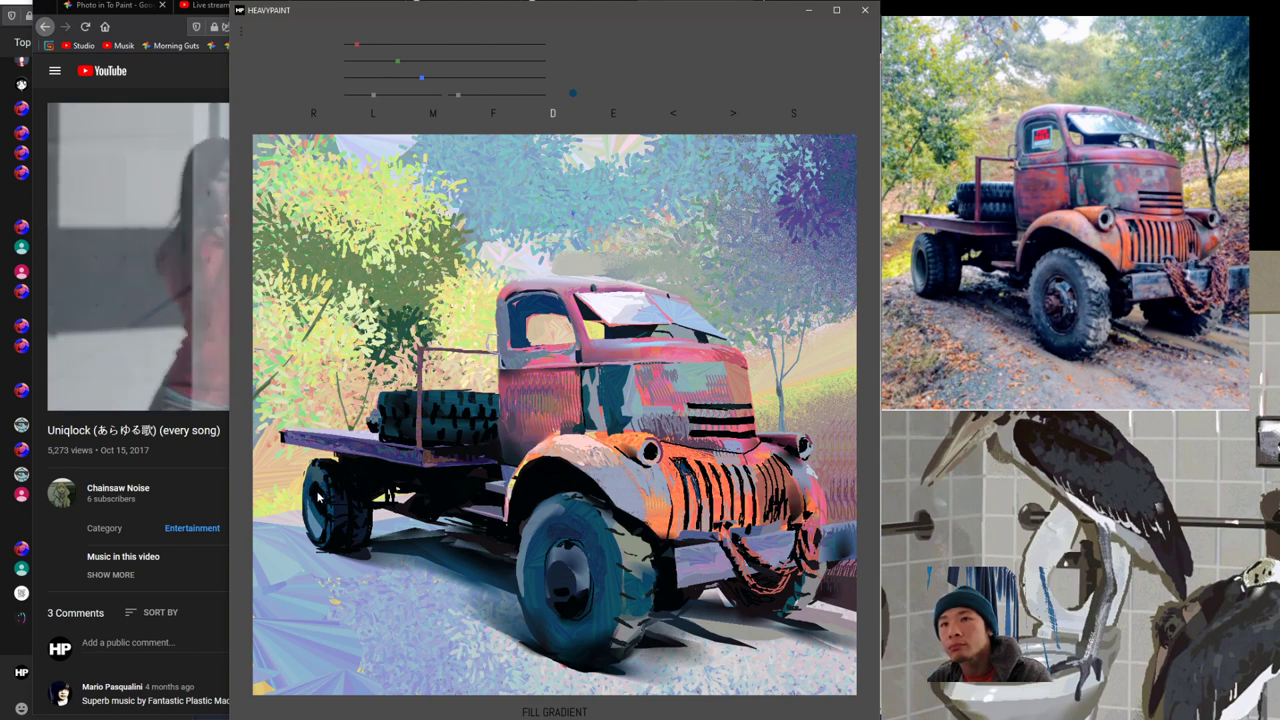
Step: Refine the rear wheel and its ground edge with fills in sampled black, light blue and dark blue
right_click(418, 515)
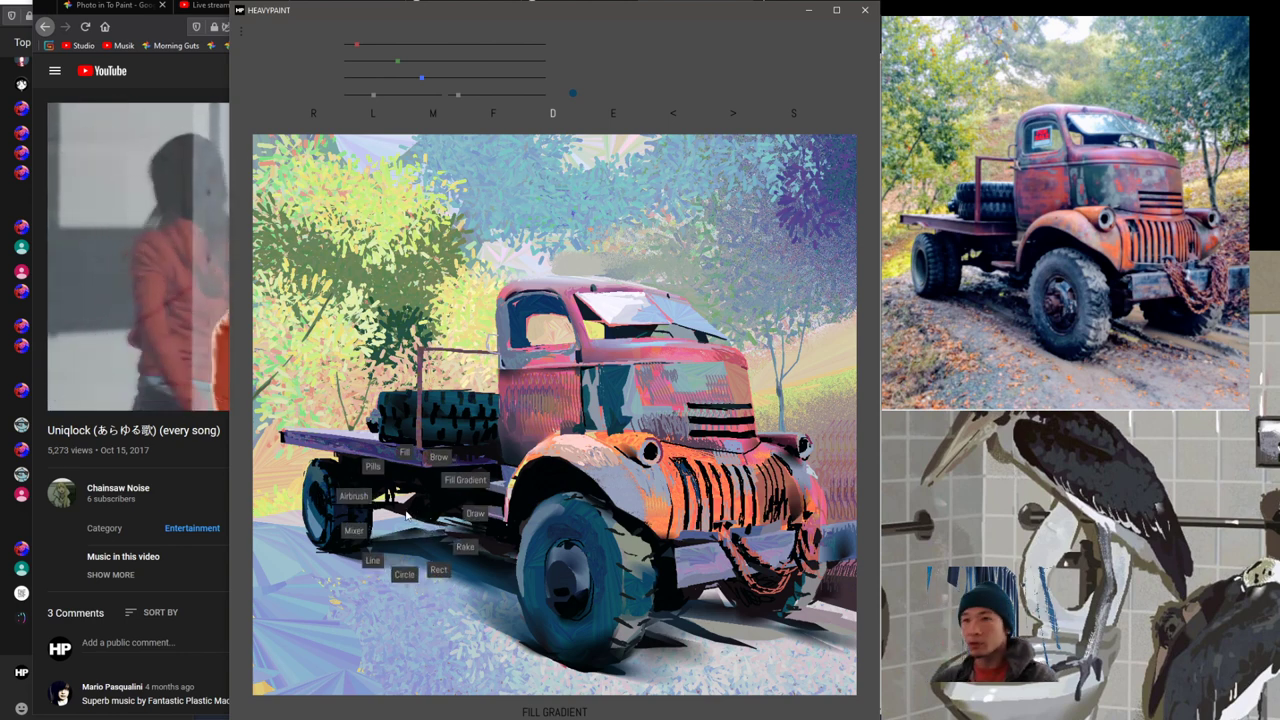
click(411, 458)
alt+click(318, 491)
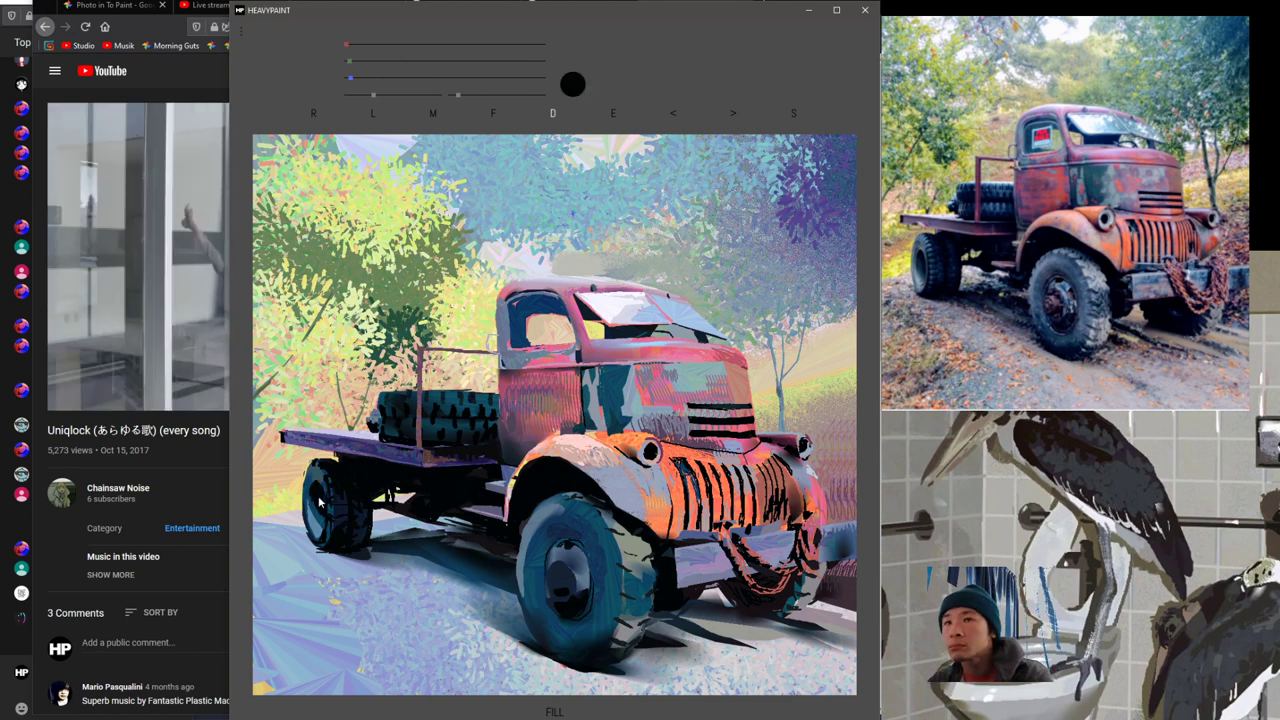
right_click(319, 506)
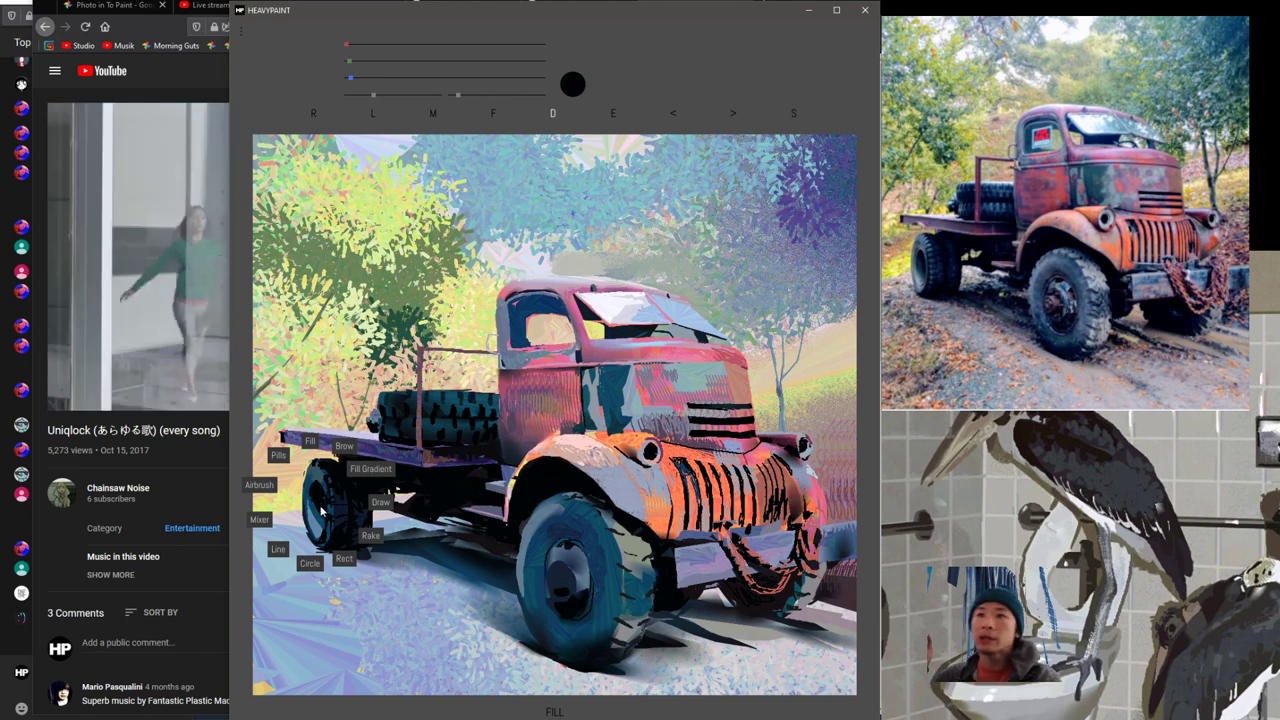
click(320, 502)
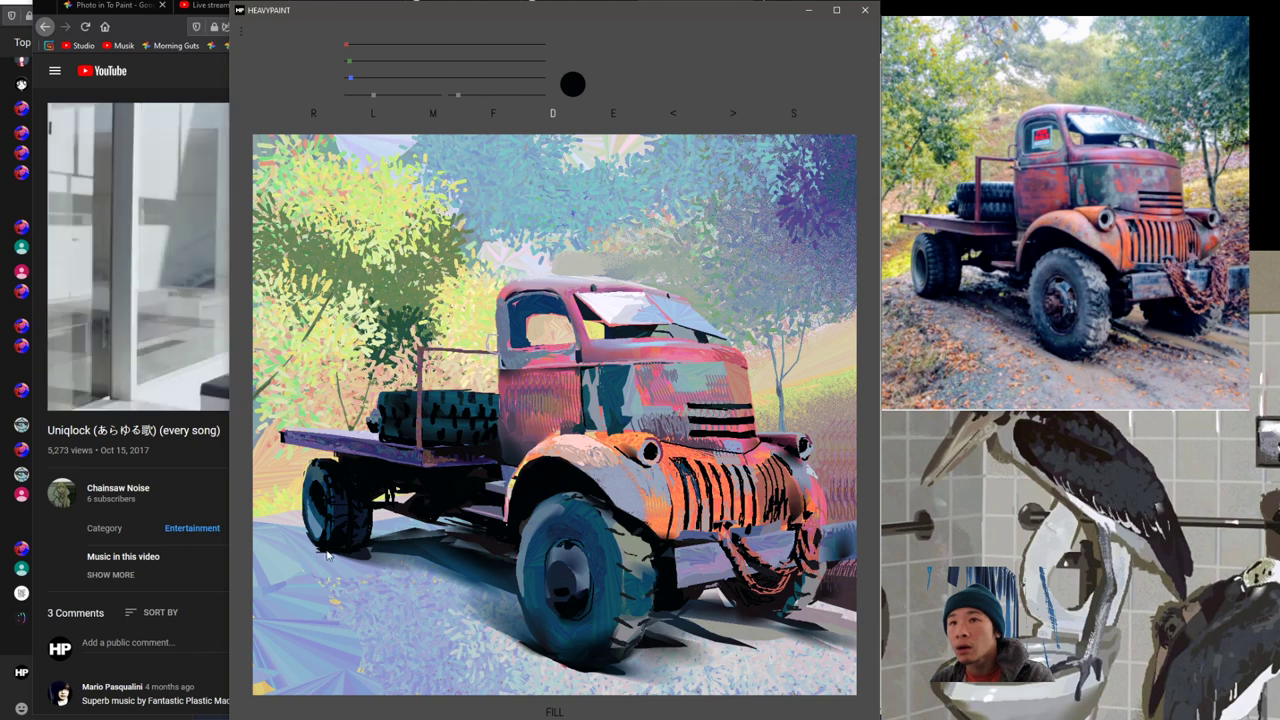
right_click(322, 560)
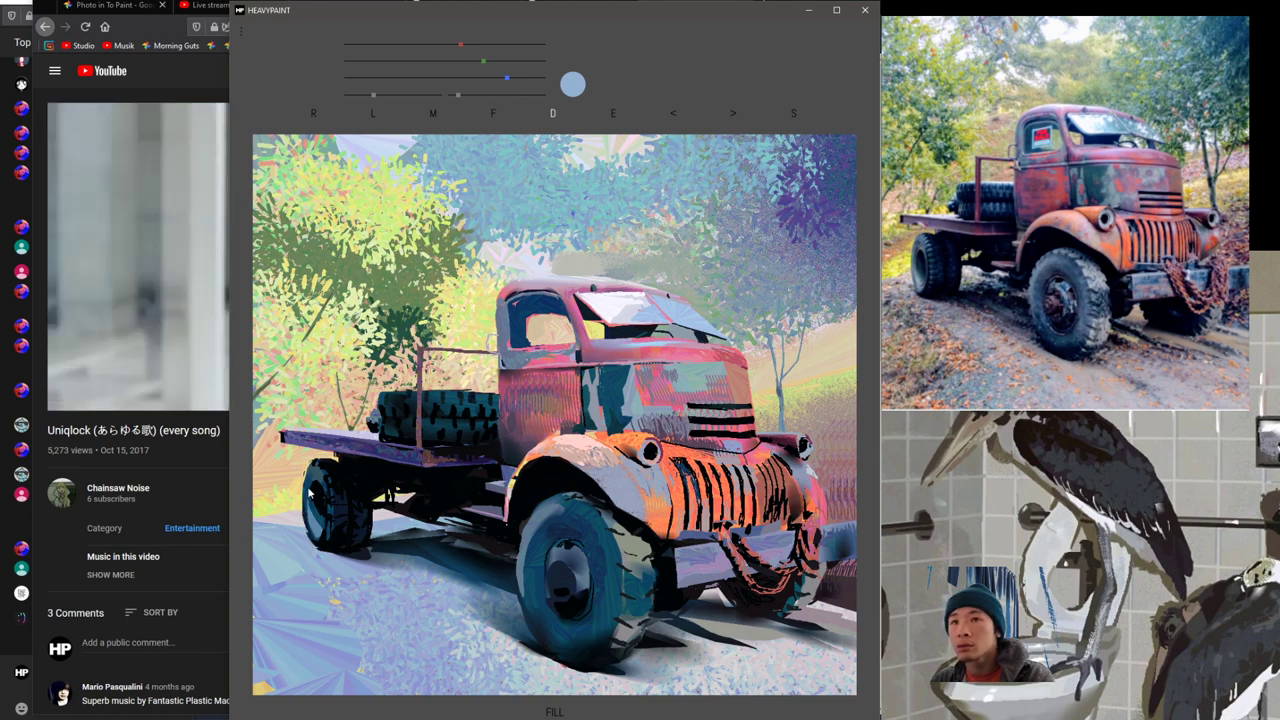
alt+click(535, 631)
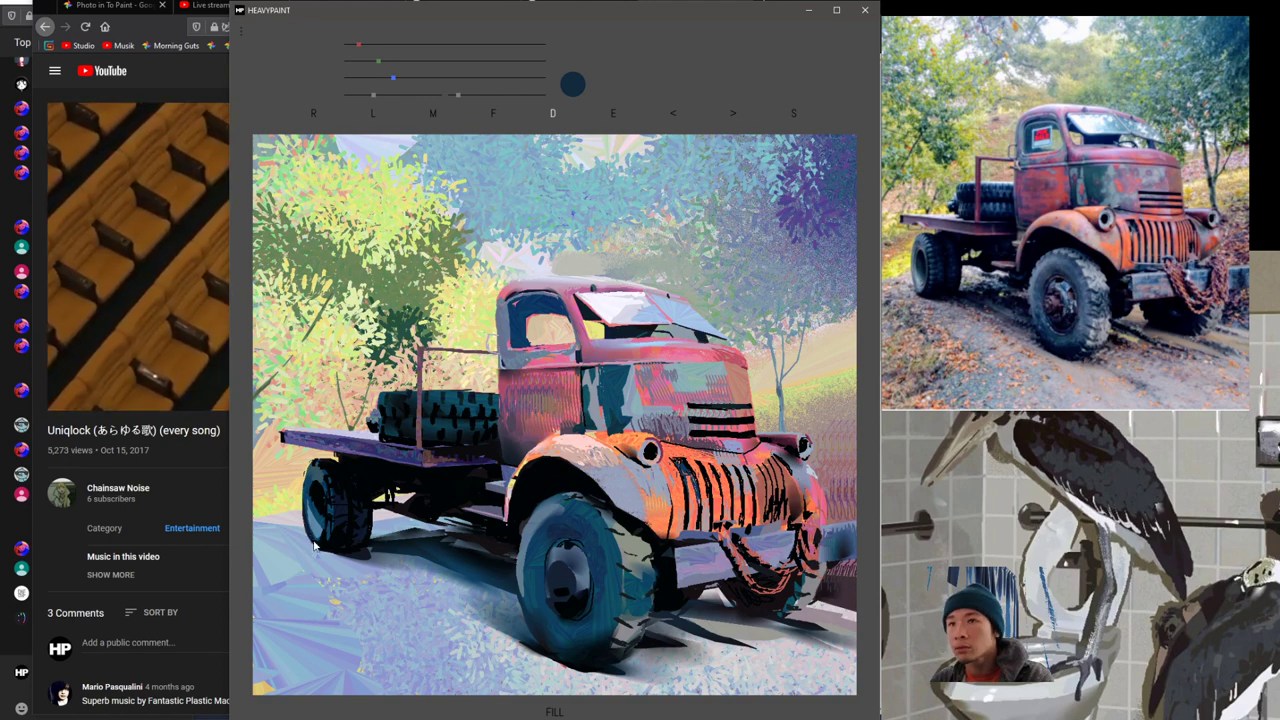
key(e)
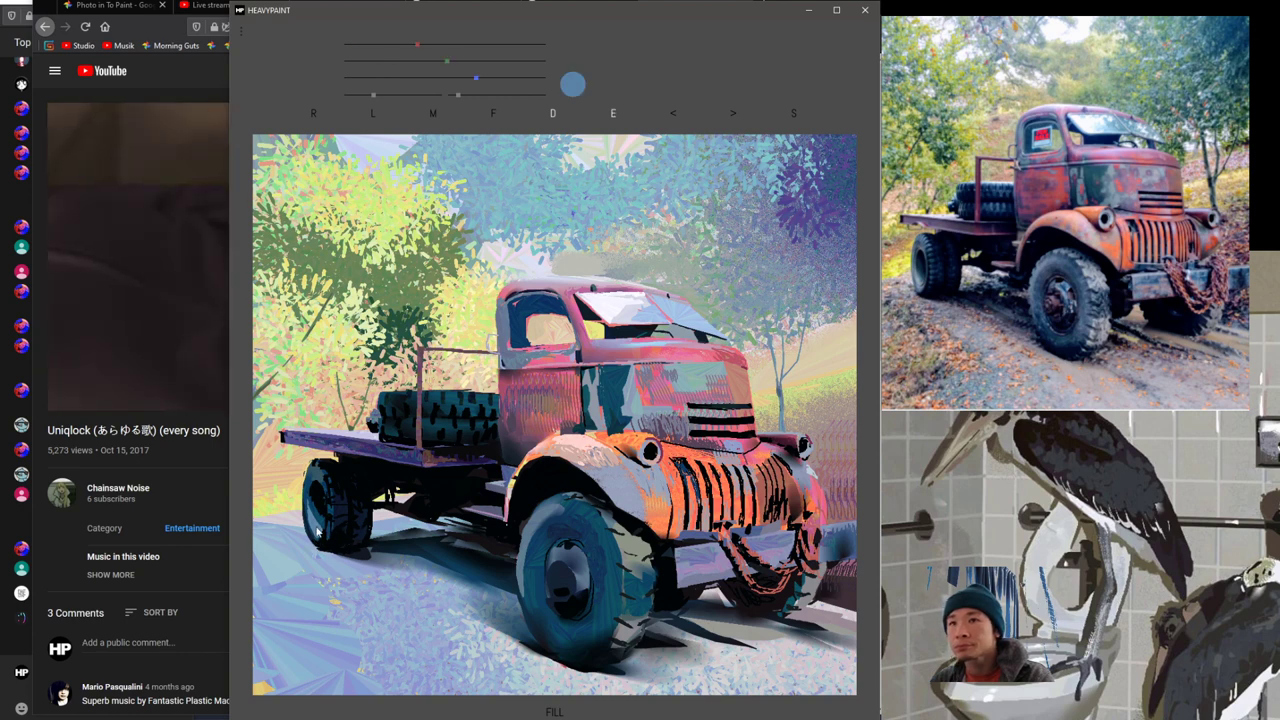
Step: Switch to the Mixer for blending the wheels and raise its brush setting slightly
right_click(317, 532)
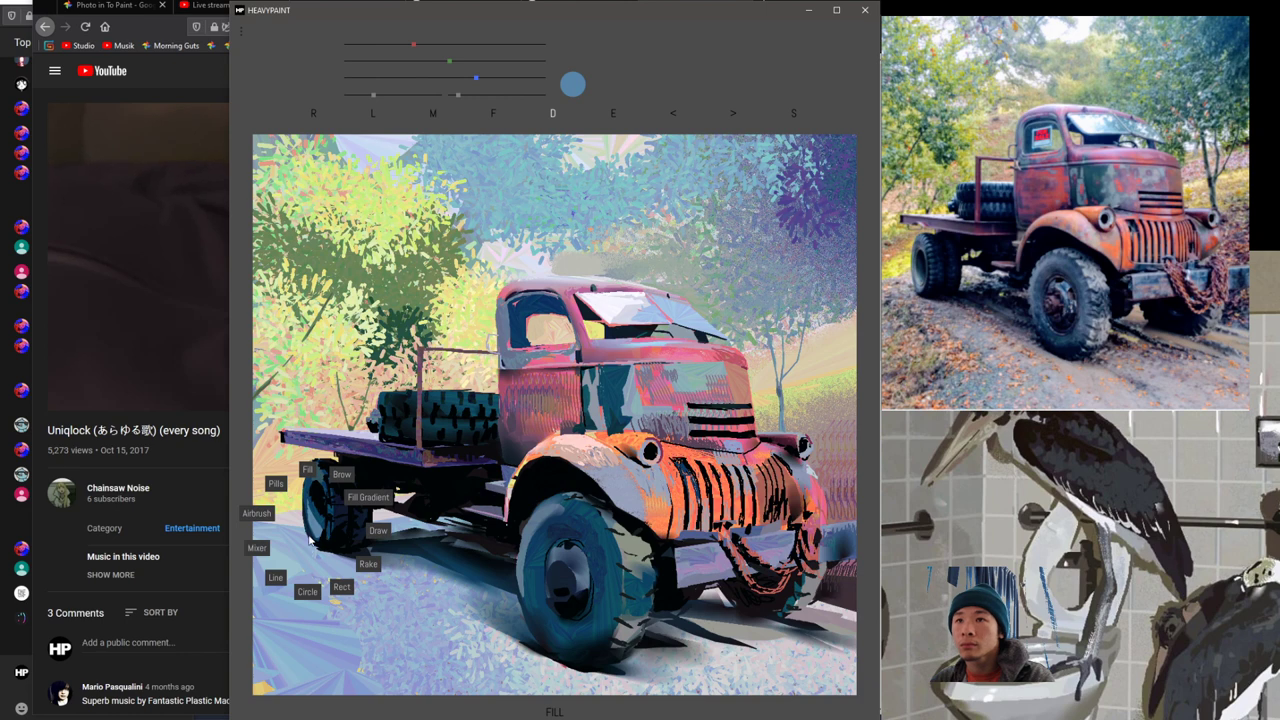
click(258, 548)
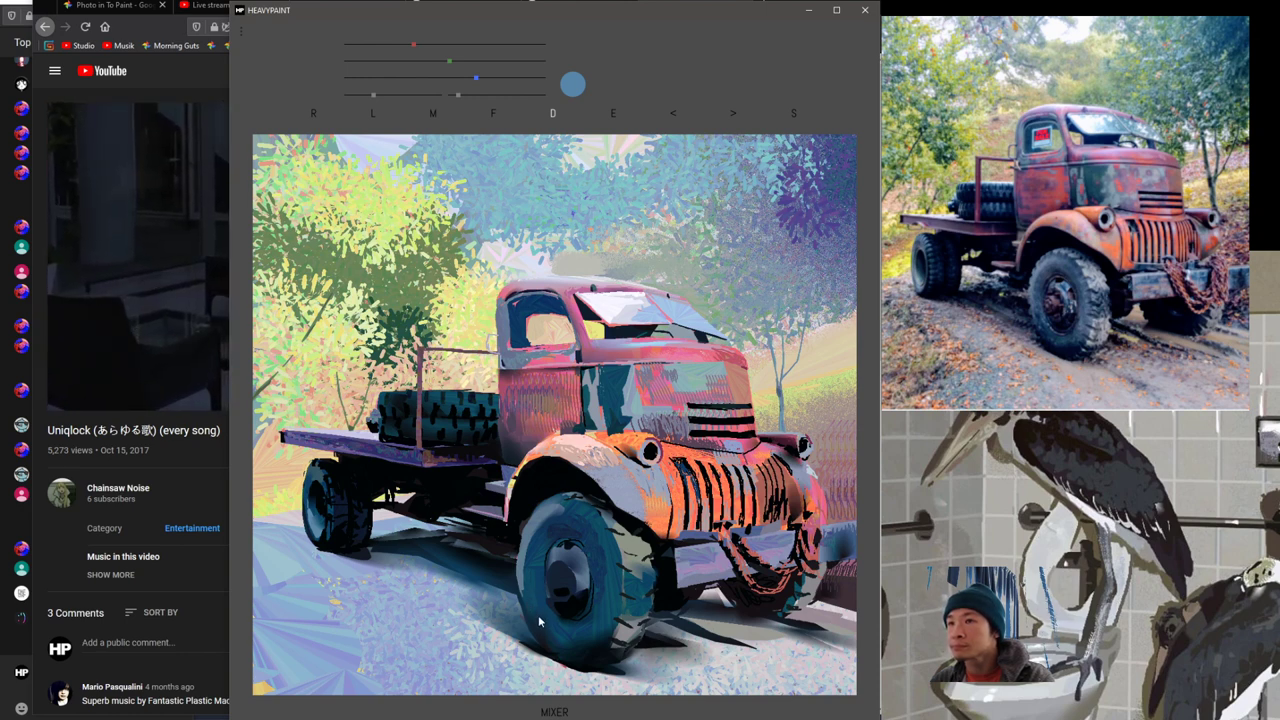
right_click(531, 610)
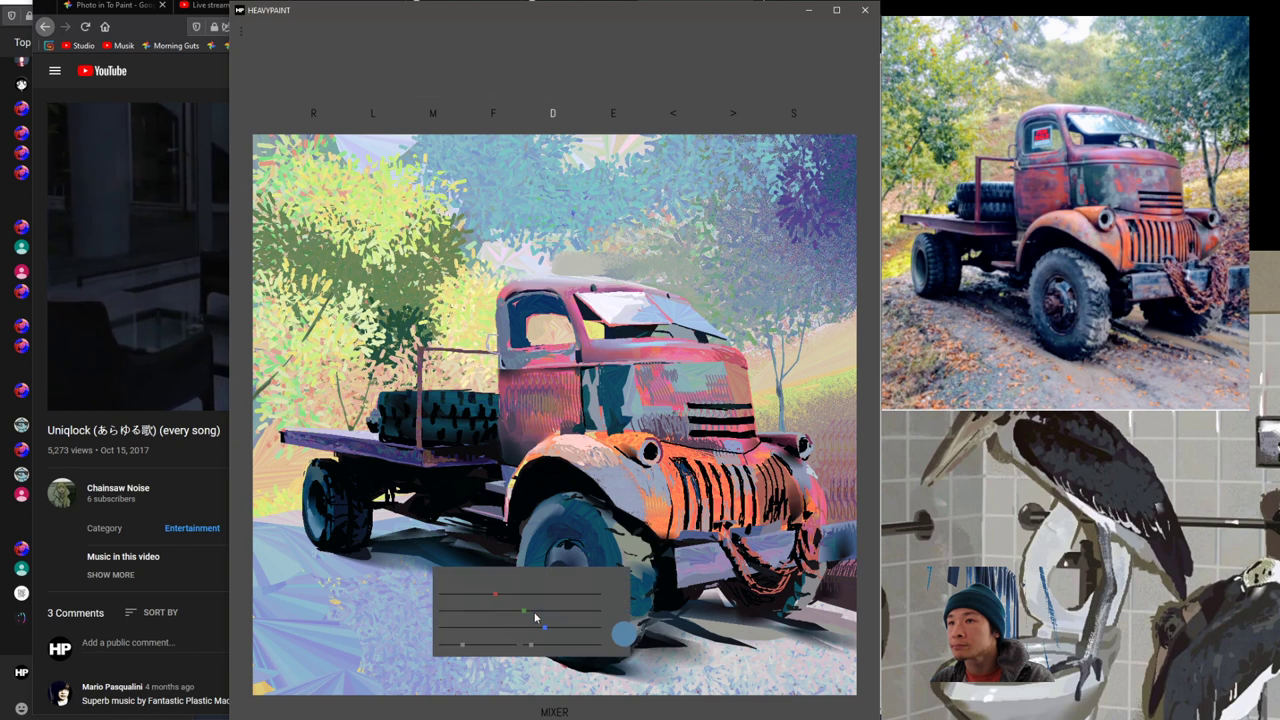
click(537, 644)
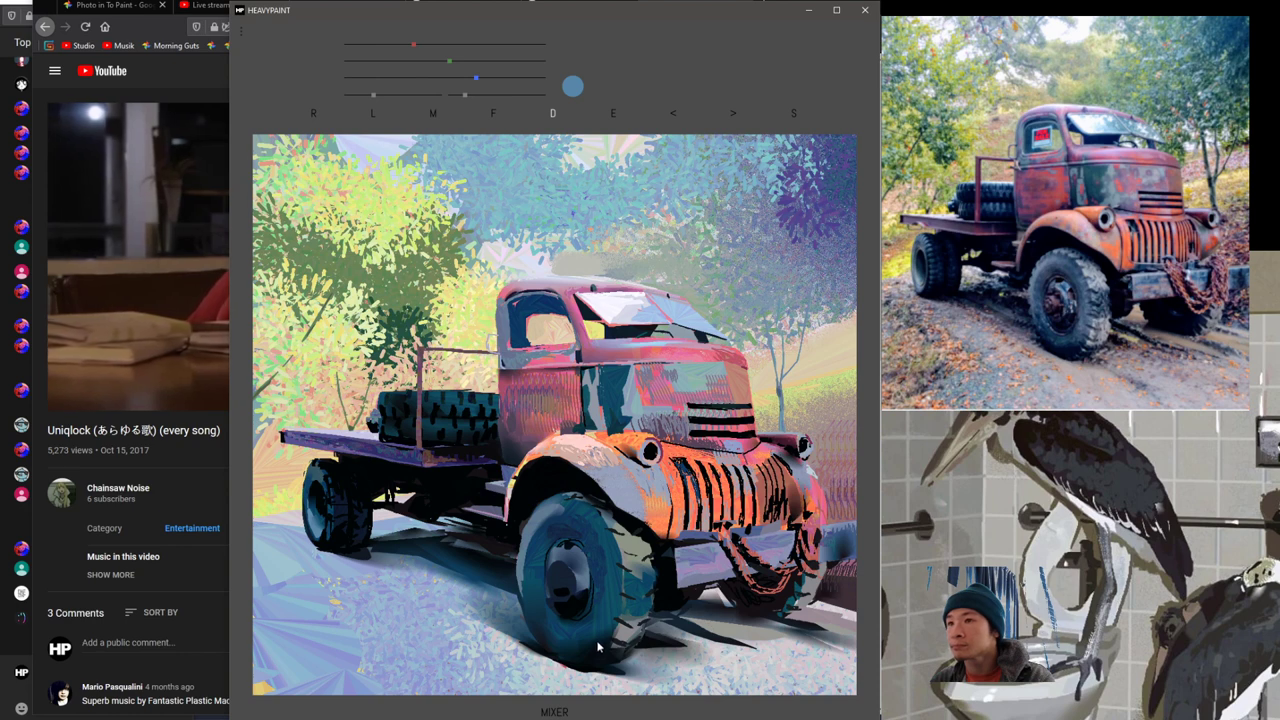
Step: Model the front tyre's upper sidewall with Fill Gradient in sampled deep blue and muted grey-blue
right_click(565, 535)
right_click(565, 535)
click(591, 532)
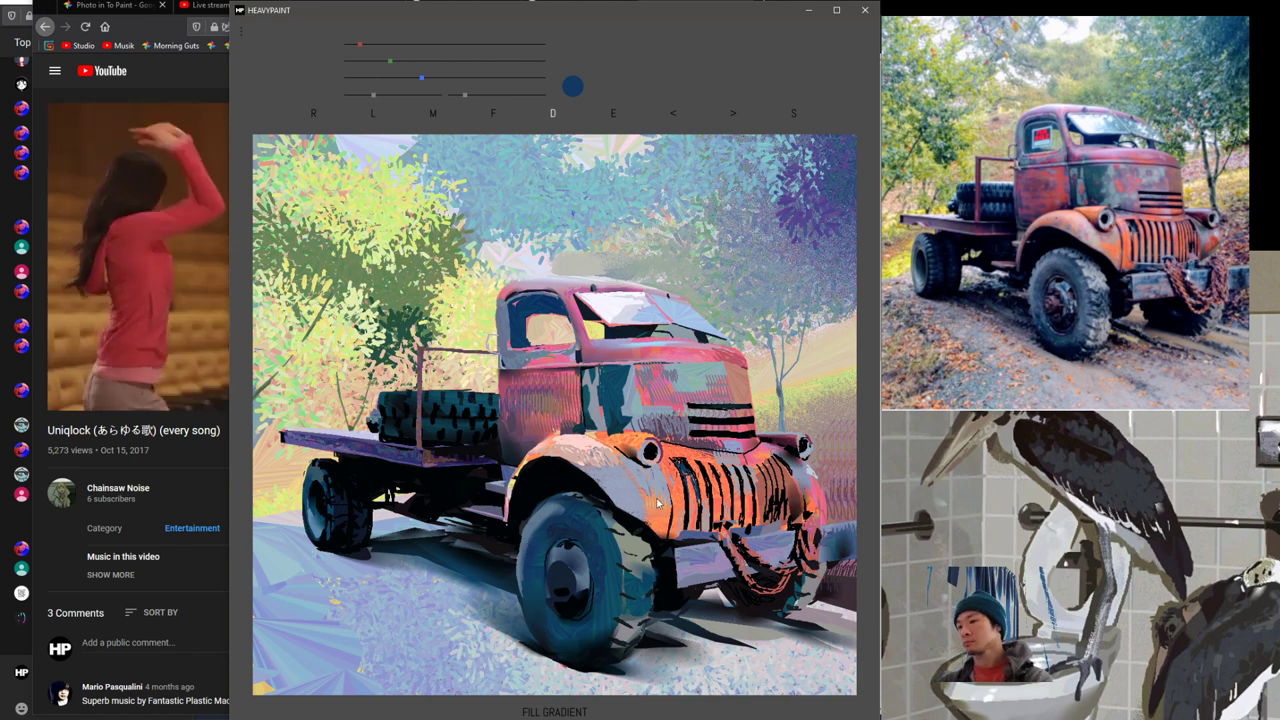
right_click(590, 545)
right_click(572, 548)
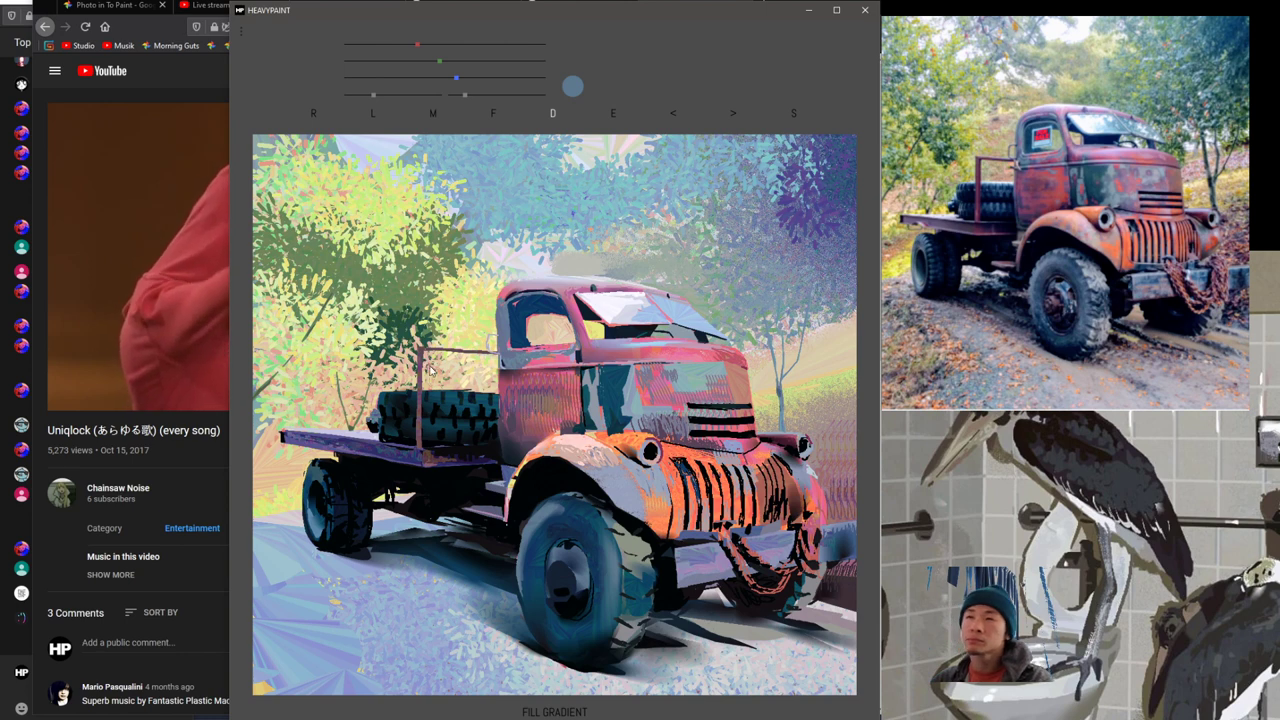
right_click(601, 552)
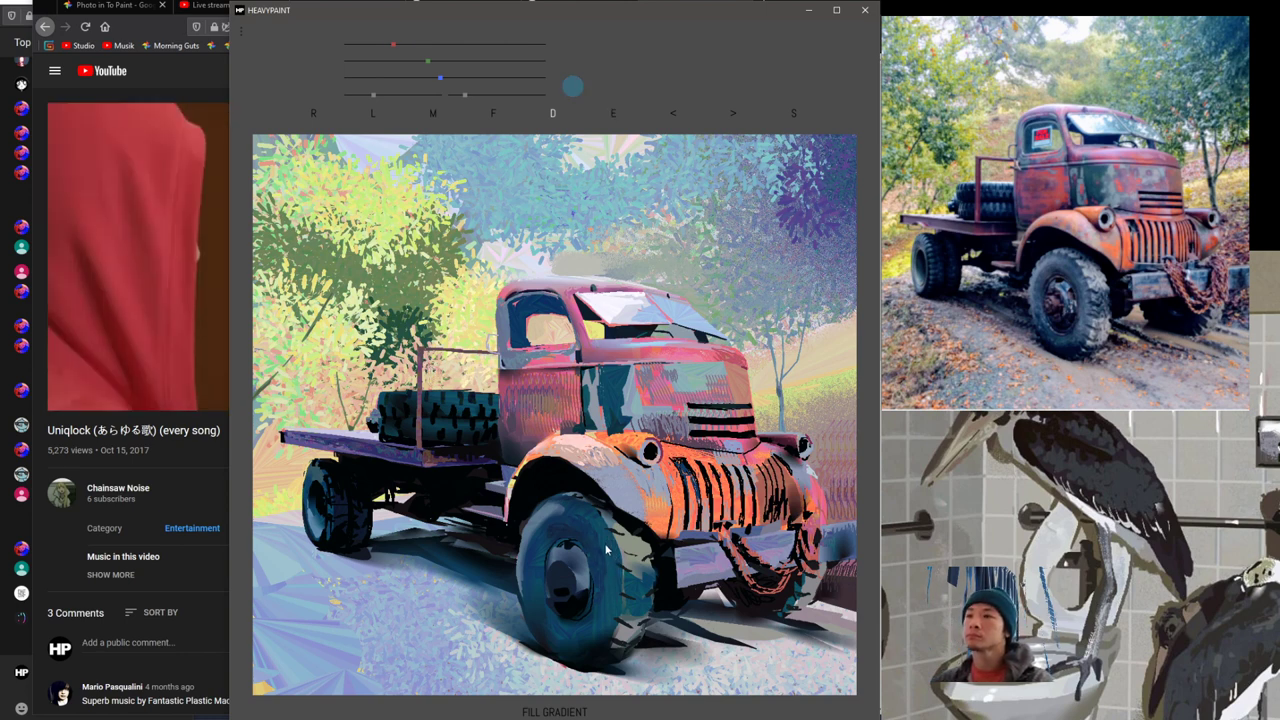
key(space)
drag(581, 542, 584, 543)
drag(589, 558, 573, 516)
key(space)
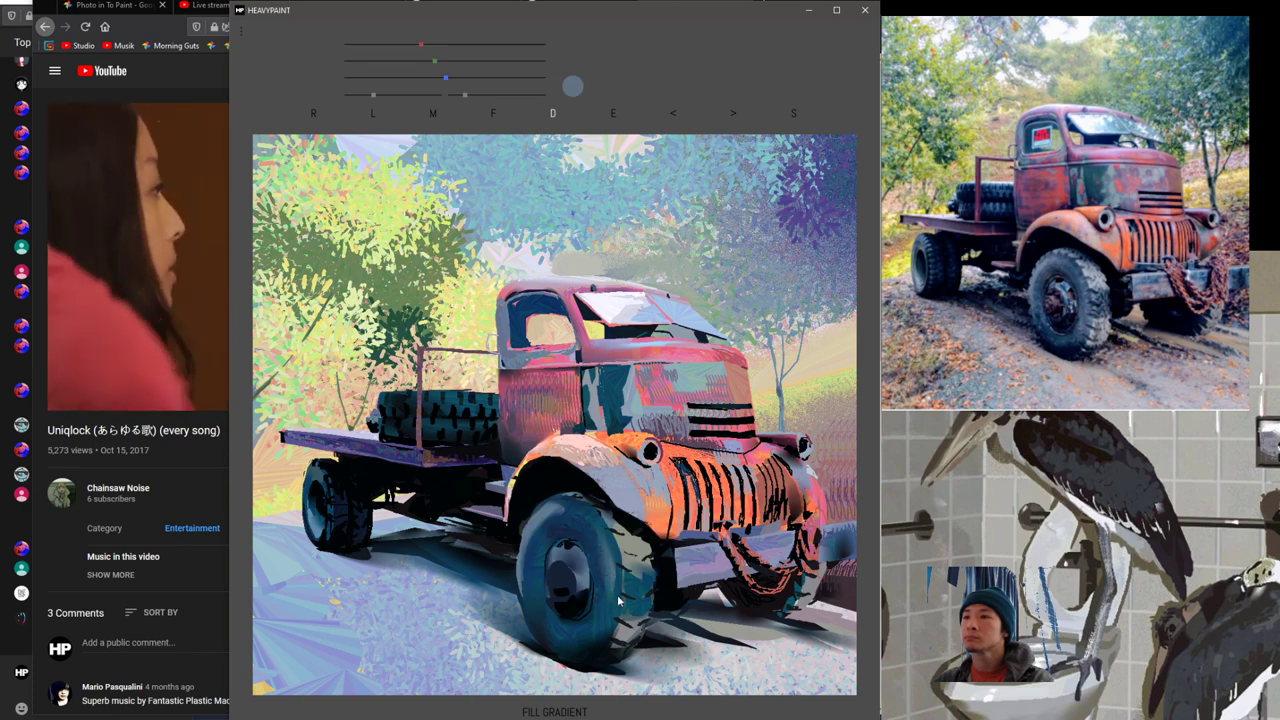
Step: Try a grey-teal gradient fill on the front tyre's sidewall beside the tread and undo it
right_click(612, 577)
right_click(611, 571)
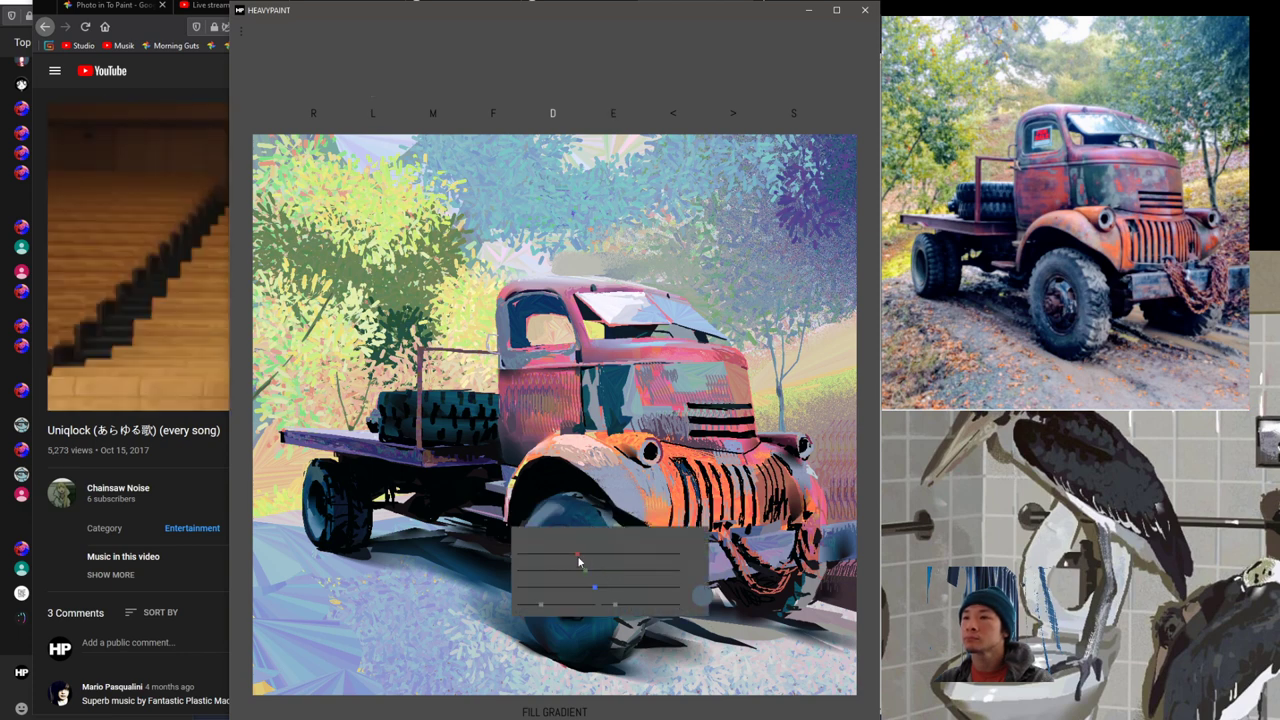
drag(616, 566, 609, 602)
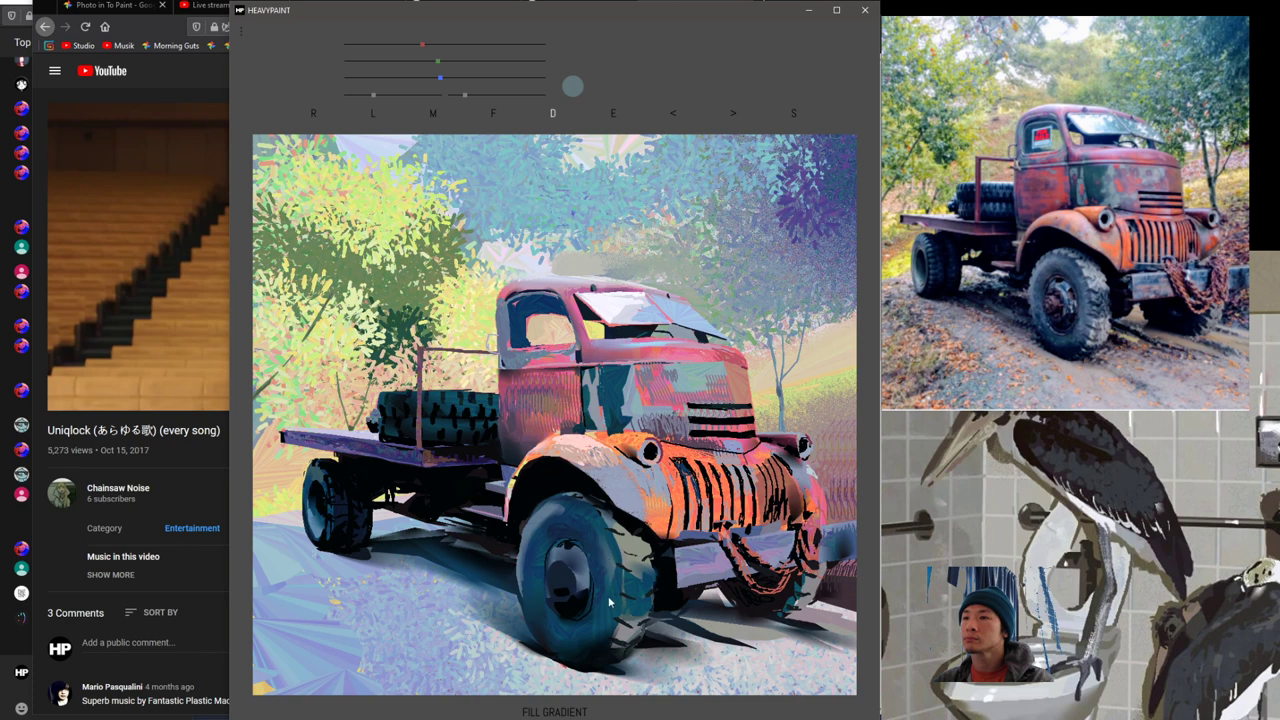
mouse_move(597, 524)
mouse_down()
mouse_move(610, 592)
mouse_move(606, 530)
mouse_up()
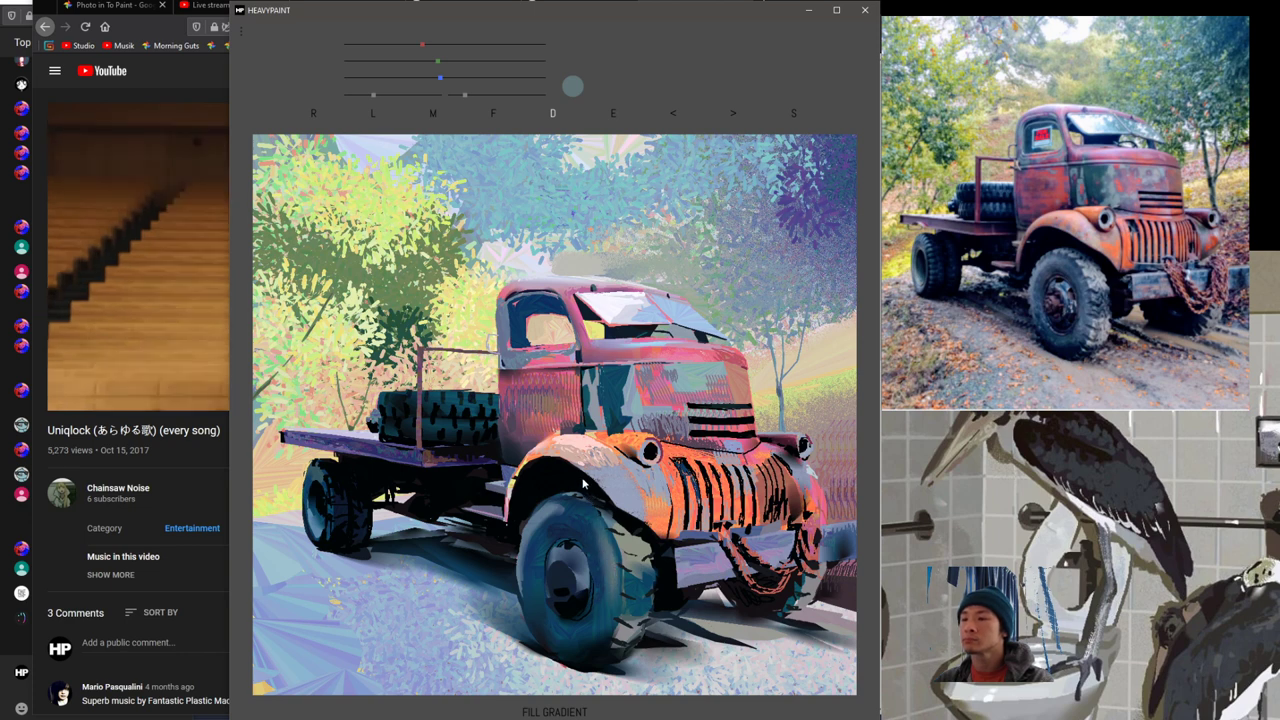
key(ctrl+z)
Step: Resample the front tyre's blue, add more red, and apply a gradient fill down the sidewall beside the tread
right_click(607, 550)
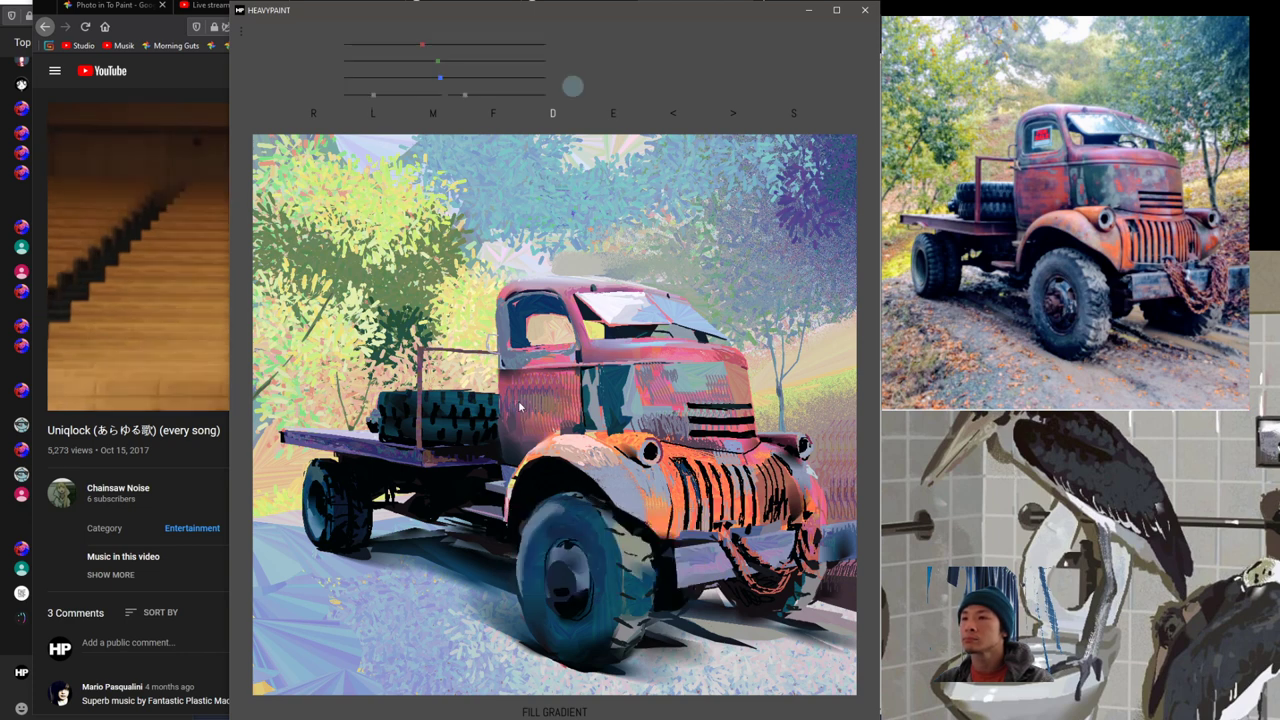
right_click(613, 561)
right_click(608, 550)
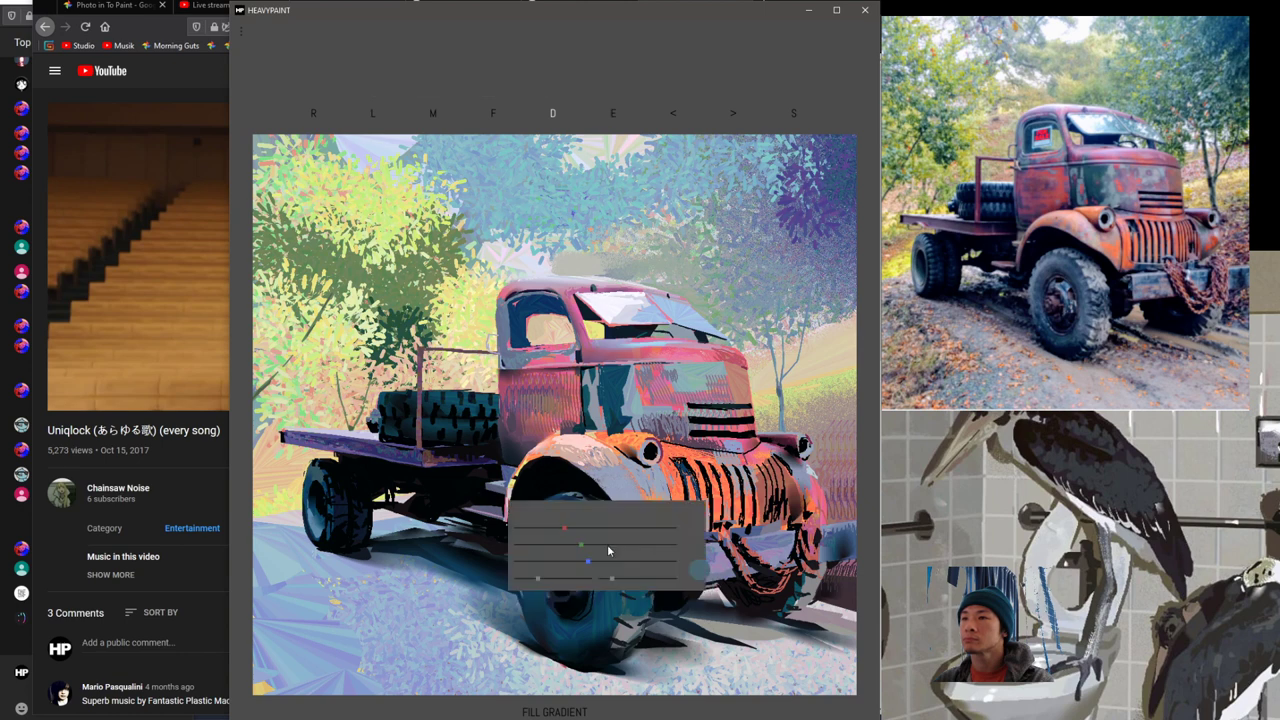
click(572, 528)
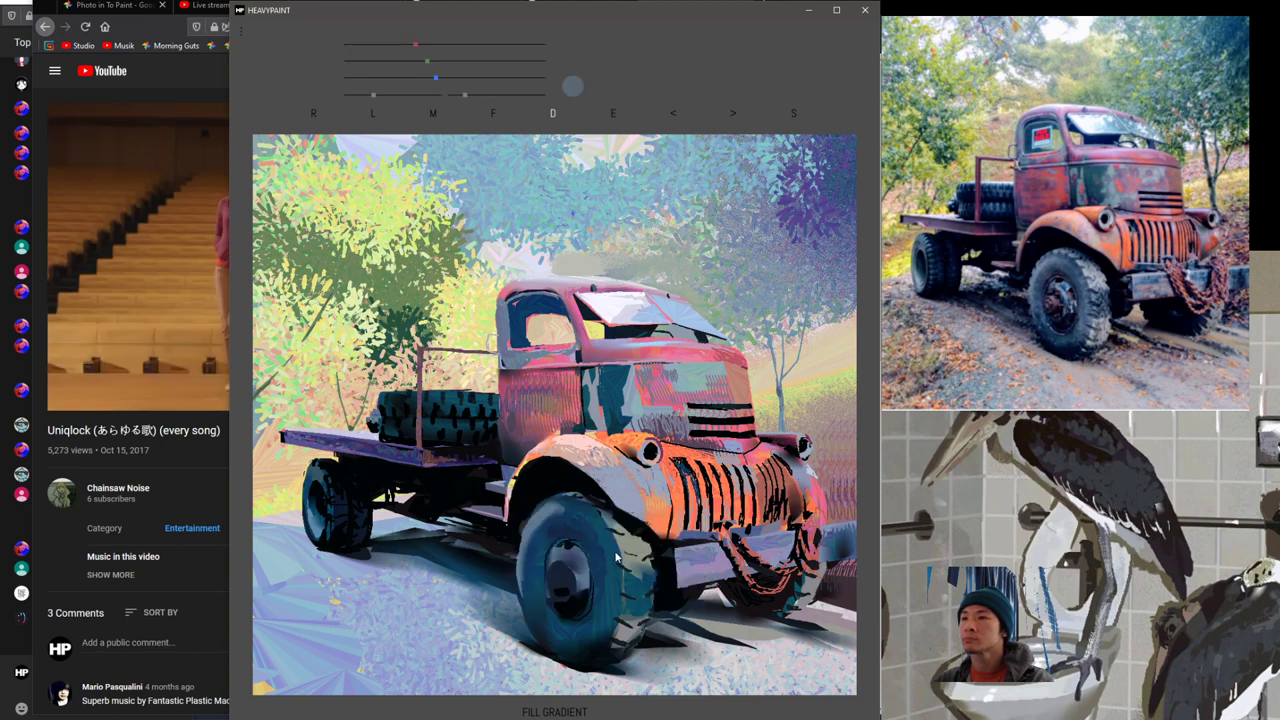
drag(598, 534, 614, 600)
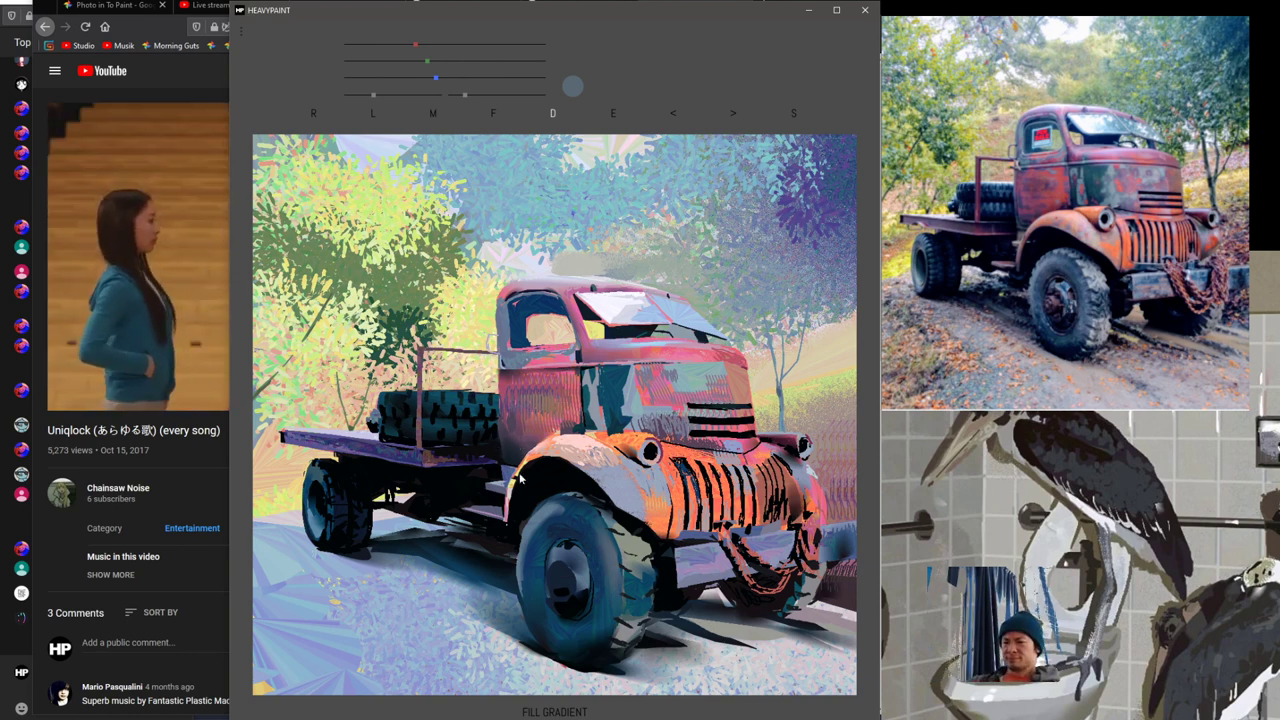
Step: Sample deep navy from the front tyre, switch to the Rake brush and reduce its size slightly
key(e)
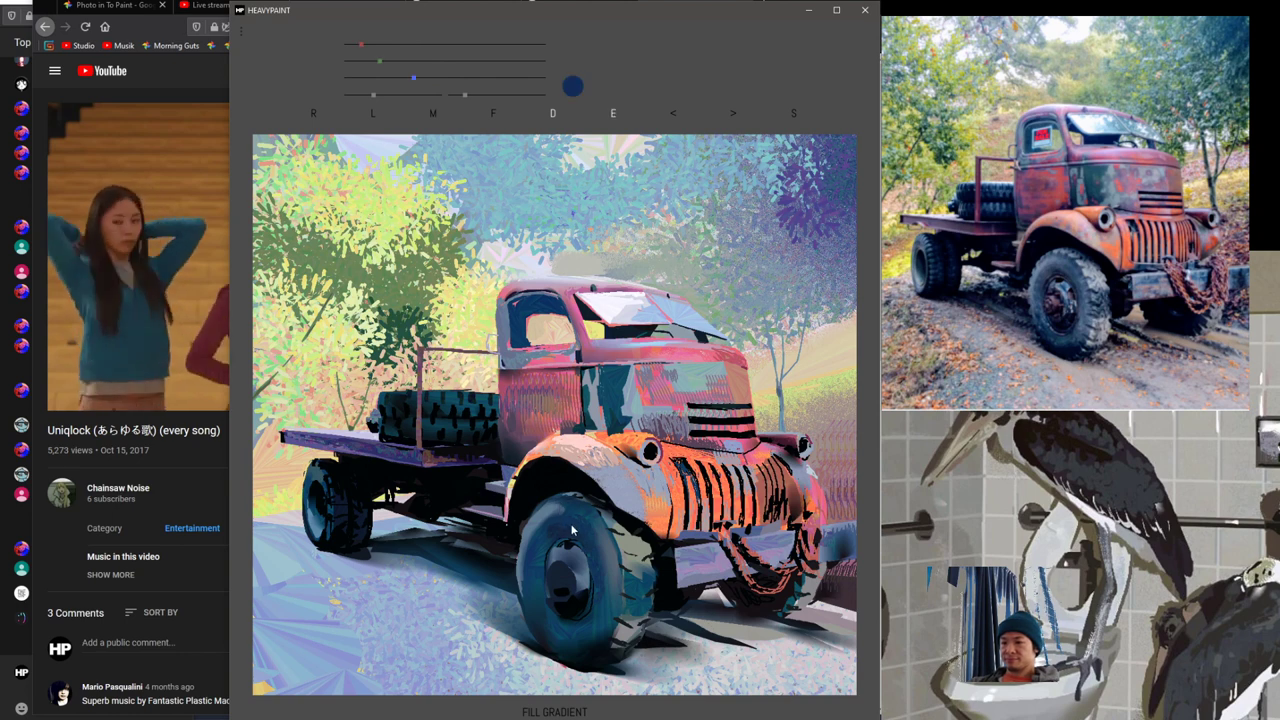
right_click(560, 531)
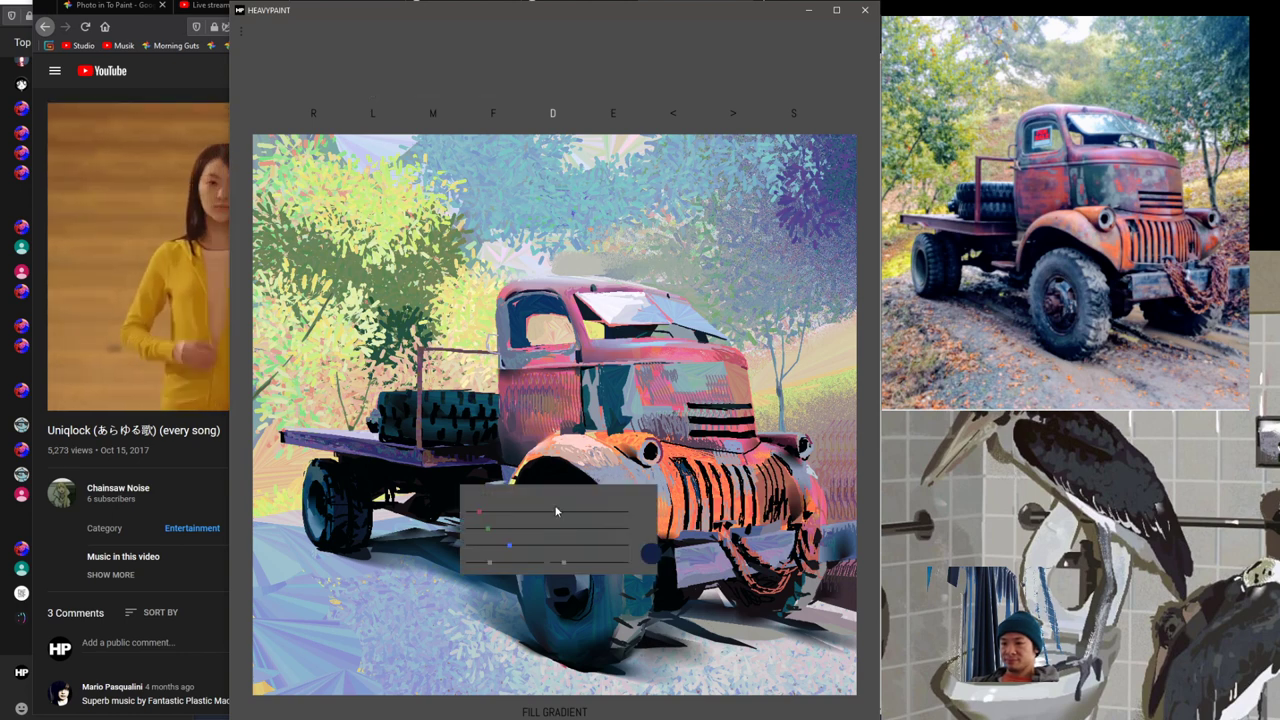
key(e)
key(space)
click(574, 553)
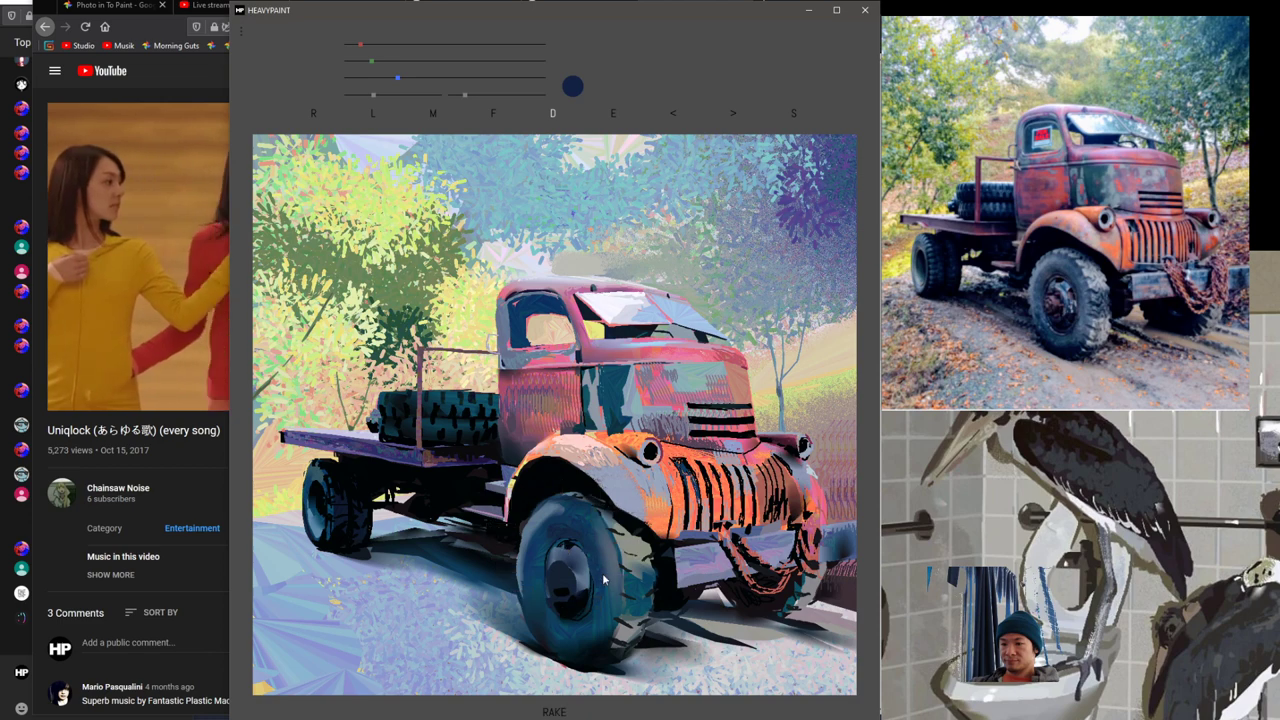
right_click(552, 530)
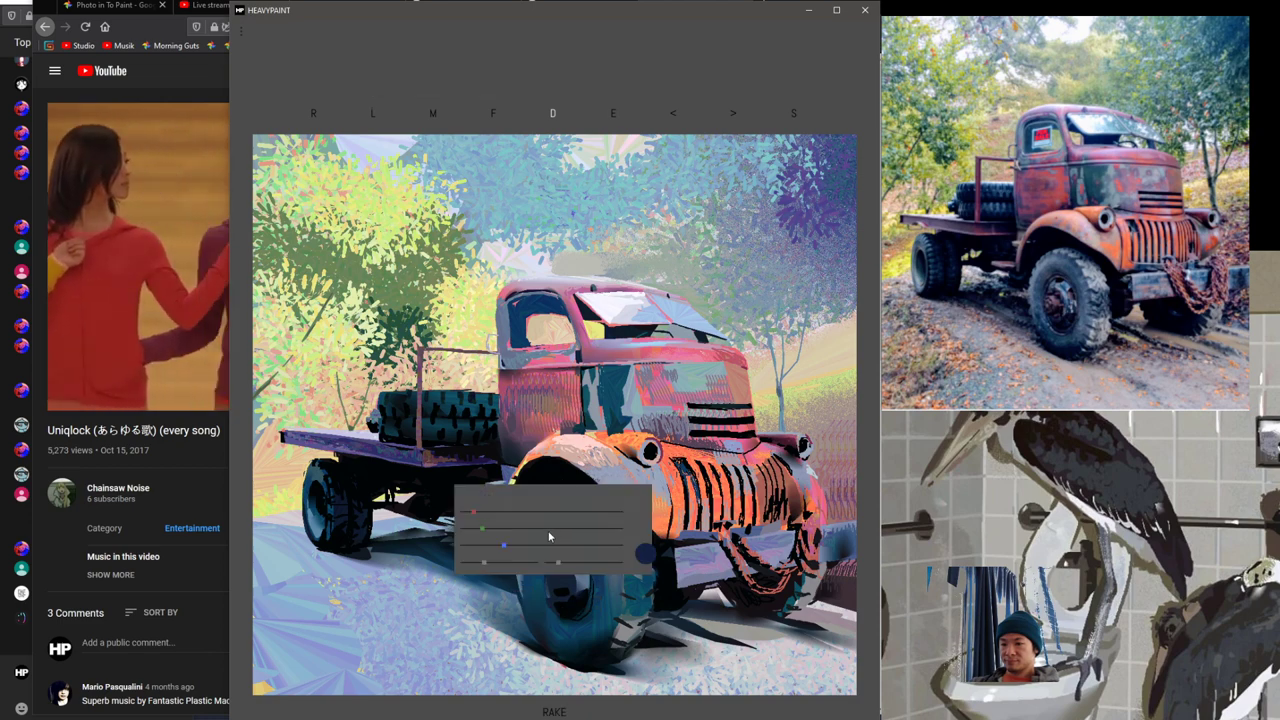
drag(558, 563, 556, 565)
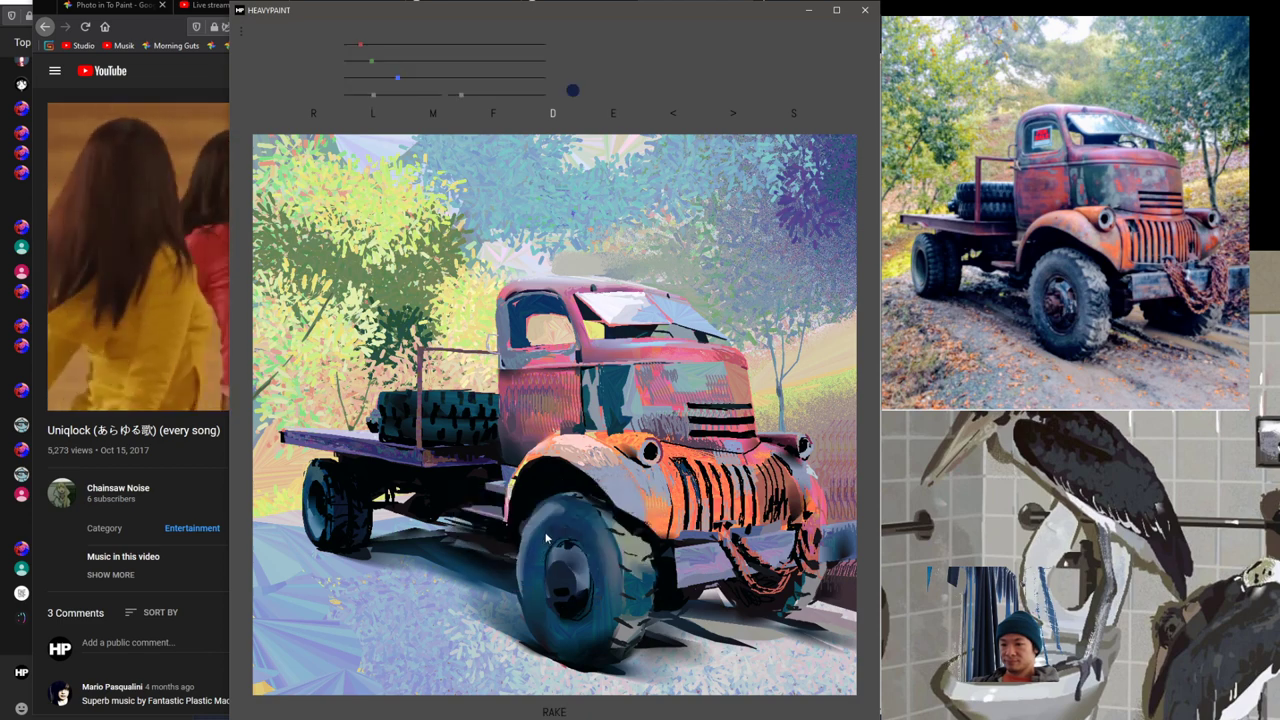
Step: Undo the last rake stroke on the front tyre and rake sampled teal-blue along its sidewall
alt+click(607, 569)
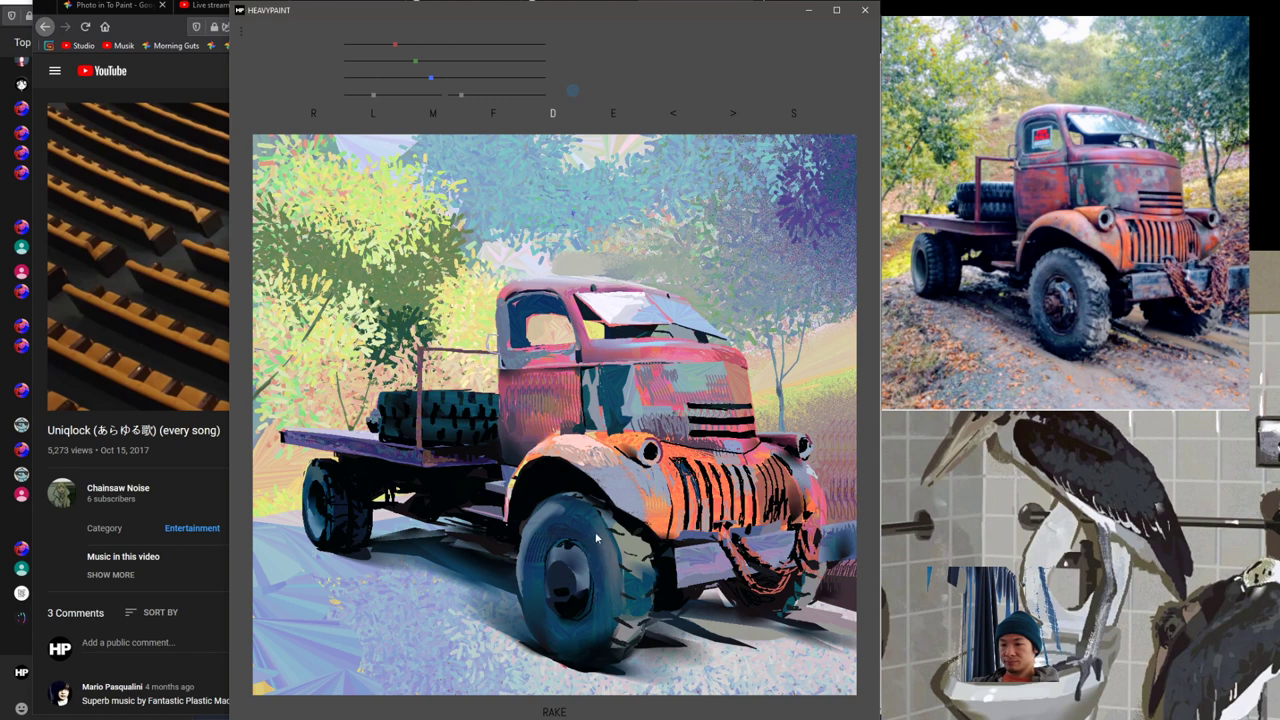
key(ctrl+z)
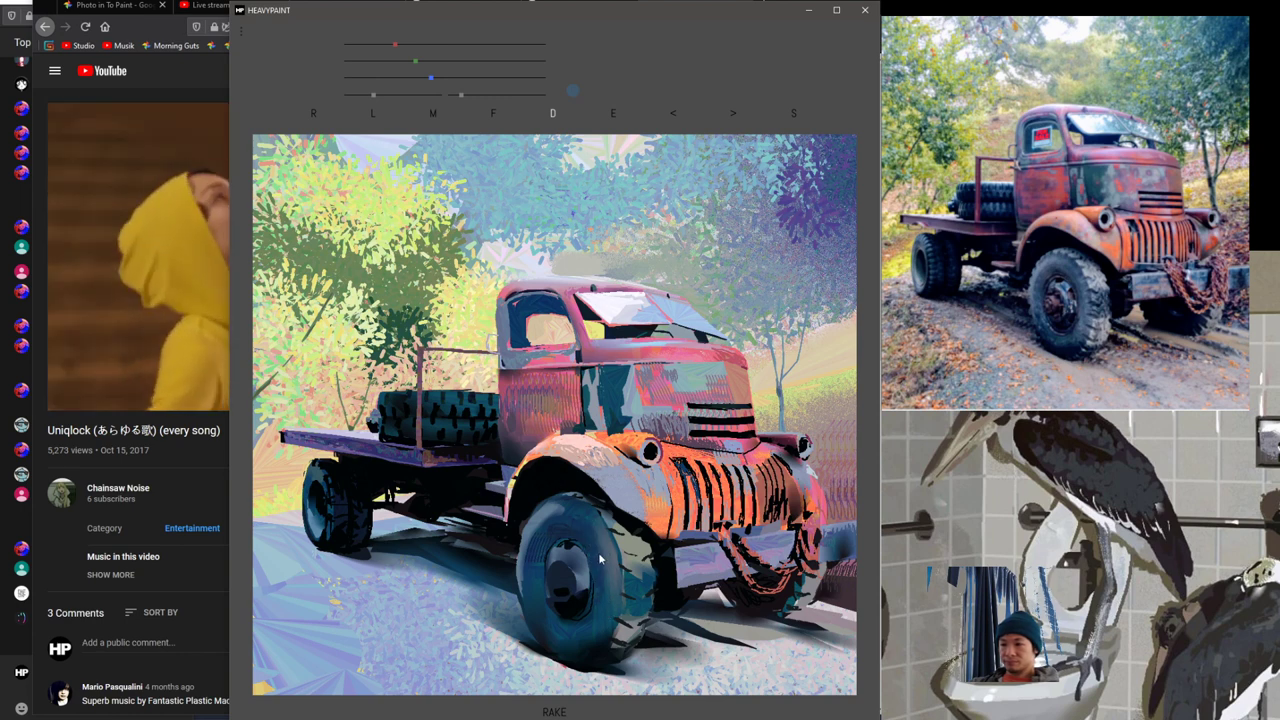
right_click(597, 626)
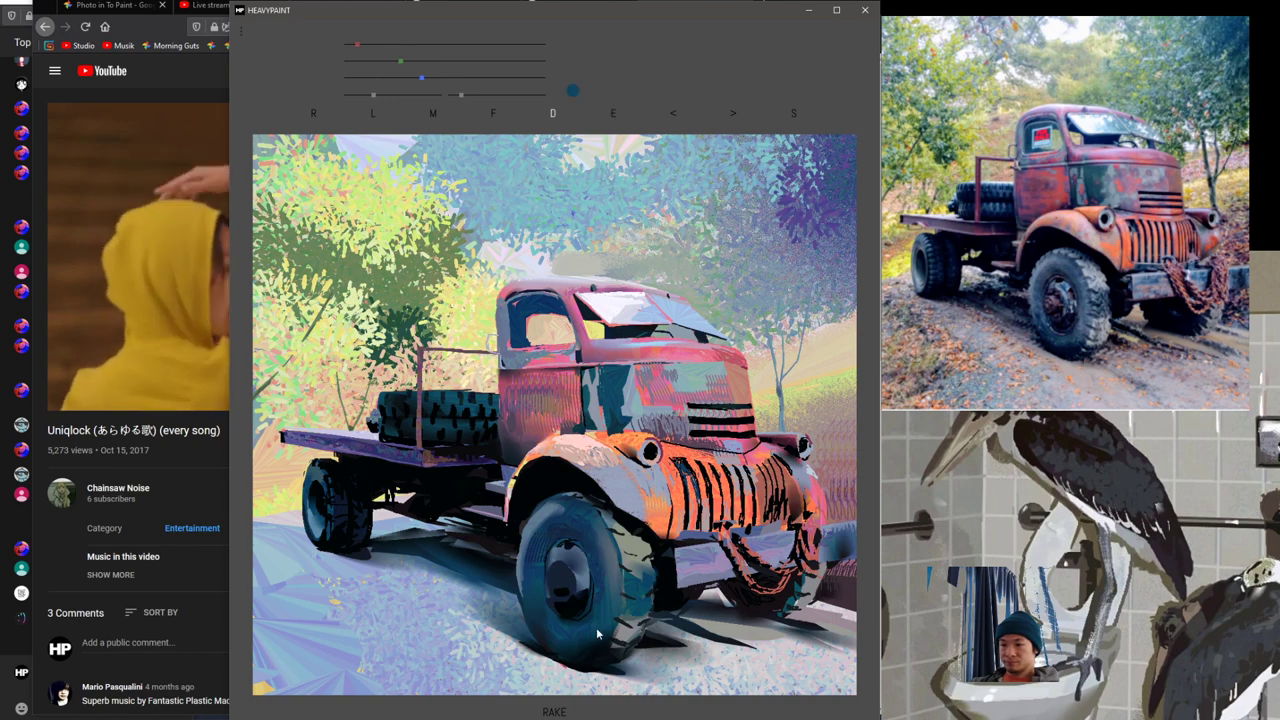
drag(543, 534, 534, 561)
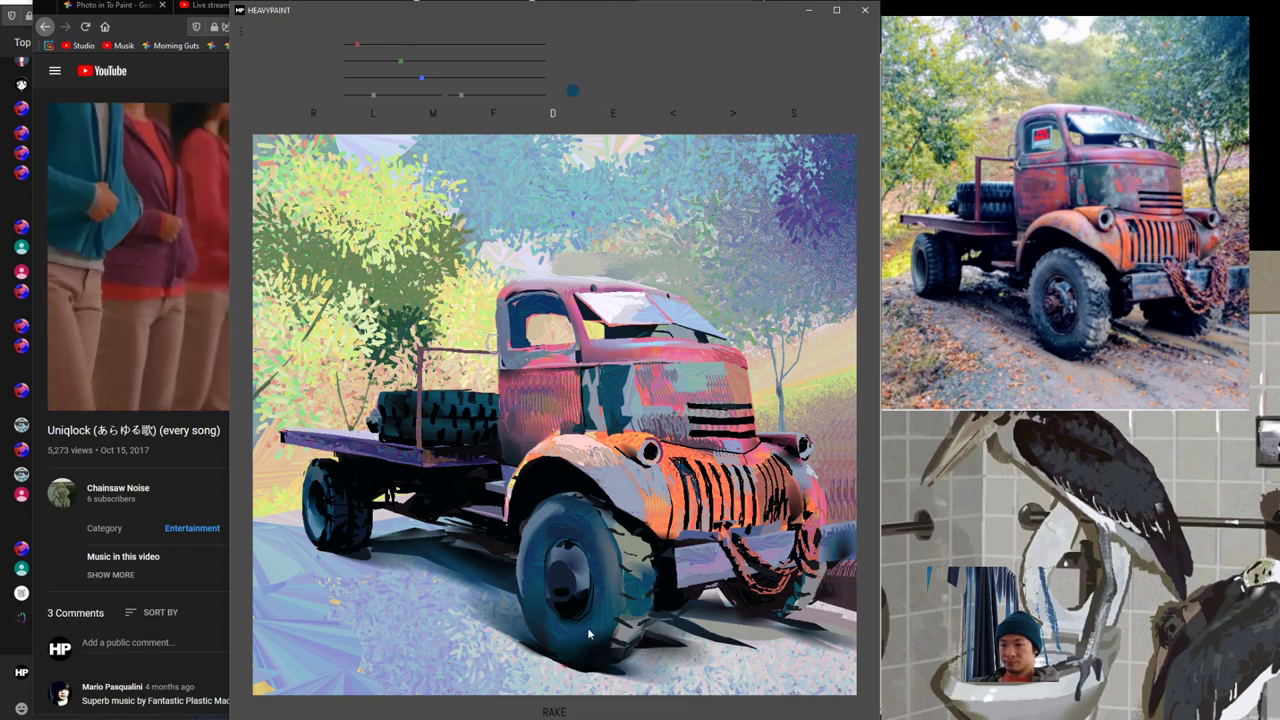
right_click(586, 638)
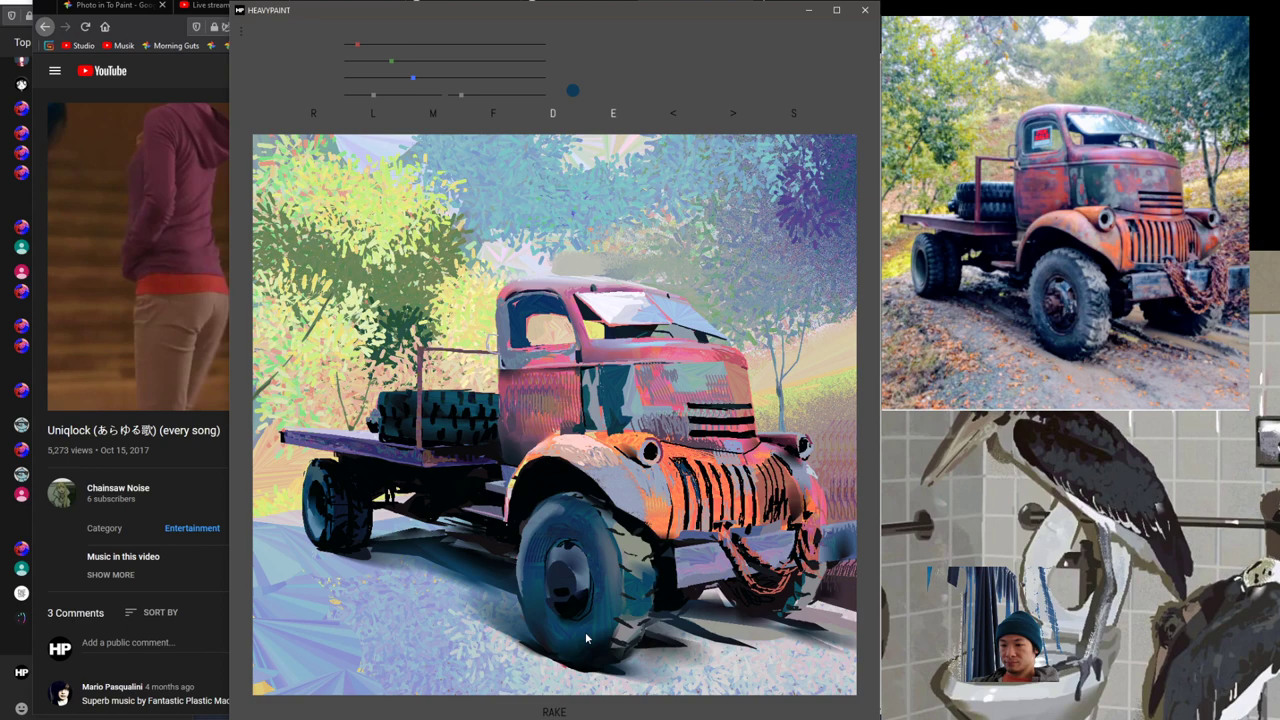
Step: Shrink the Rake brush further and stroke sampled teal and blue onto the front tyre's sidewall beside the tread
right_click(617, 581)
drag(645, 572, 636, 587)
key(space)
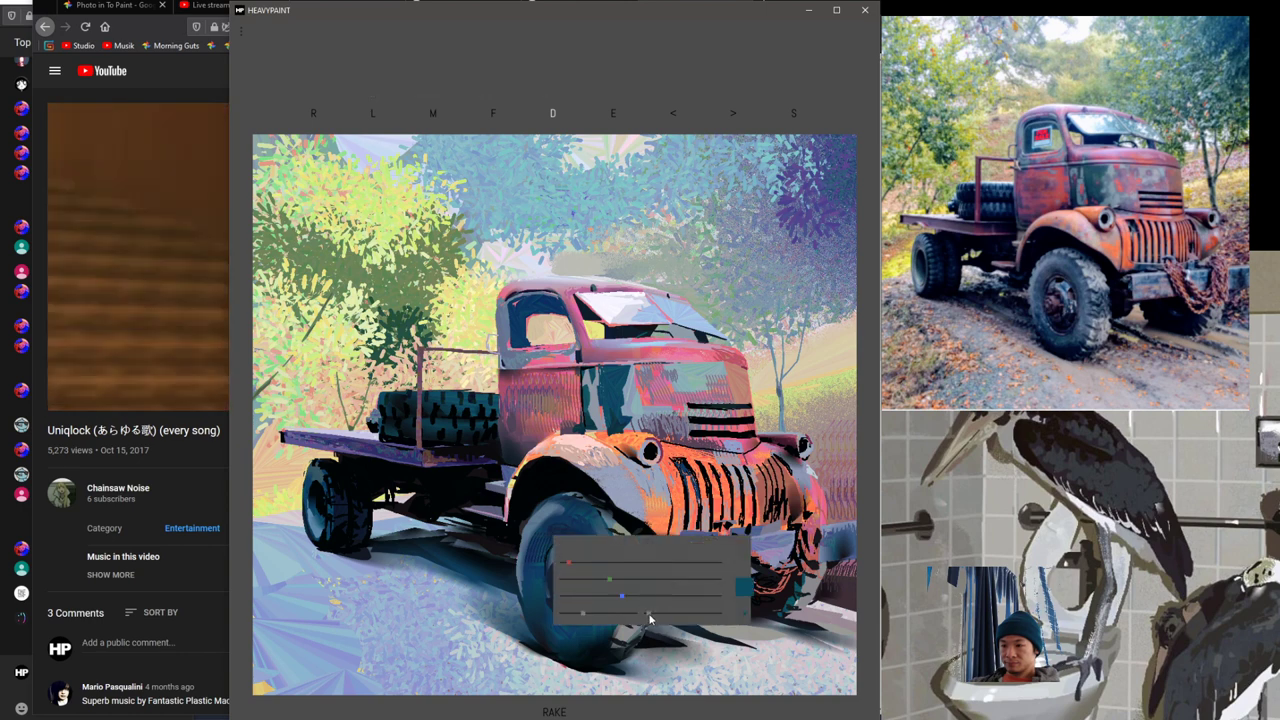
key(space)
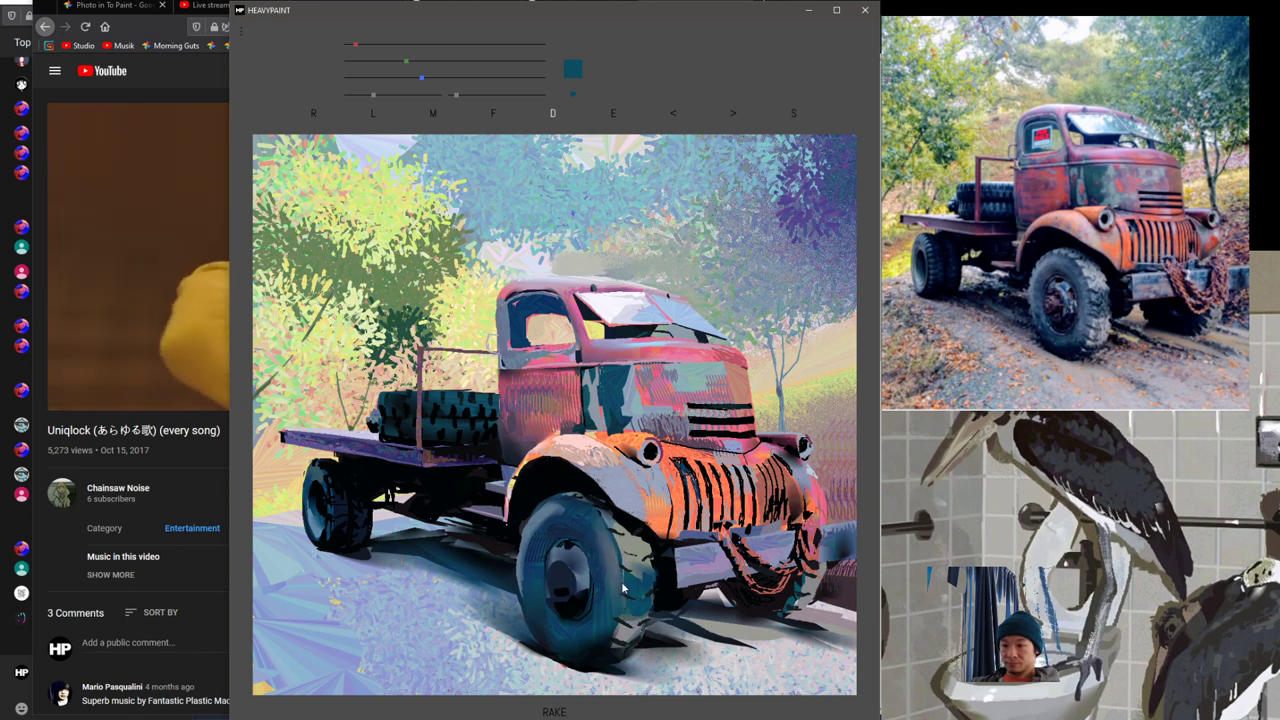
key(space)
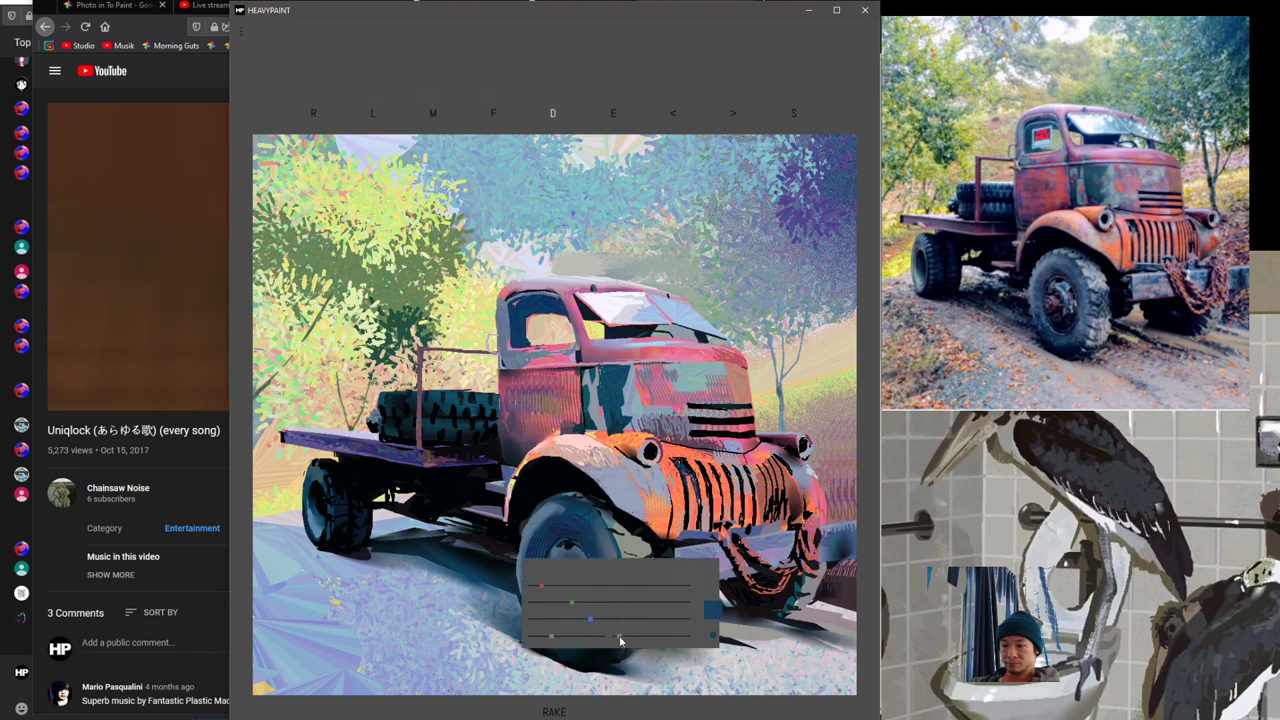
key(space)
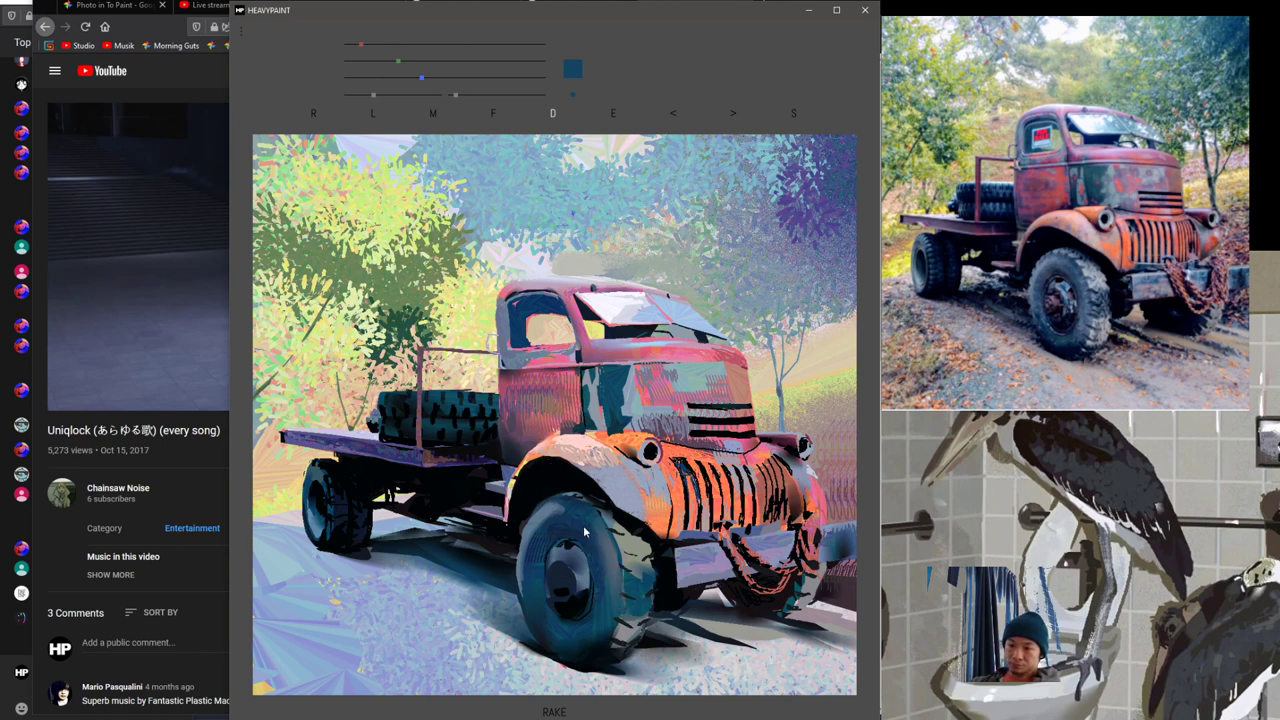
Step: Rake fine strokes over the front tyre's upper sidewall, then pick up a muted grey-blue with Fill Gradient
right_click(549, 511)
key(space)
key(space)
key(space)
click(568, 517)
key(space)
click(568, 518)
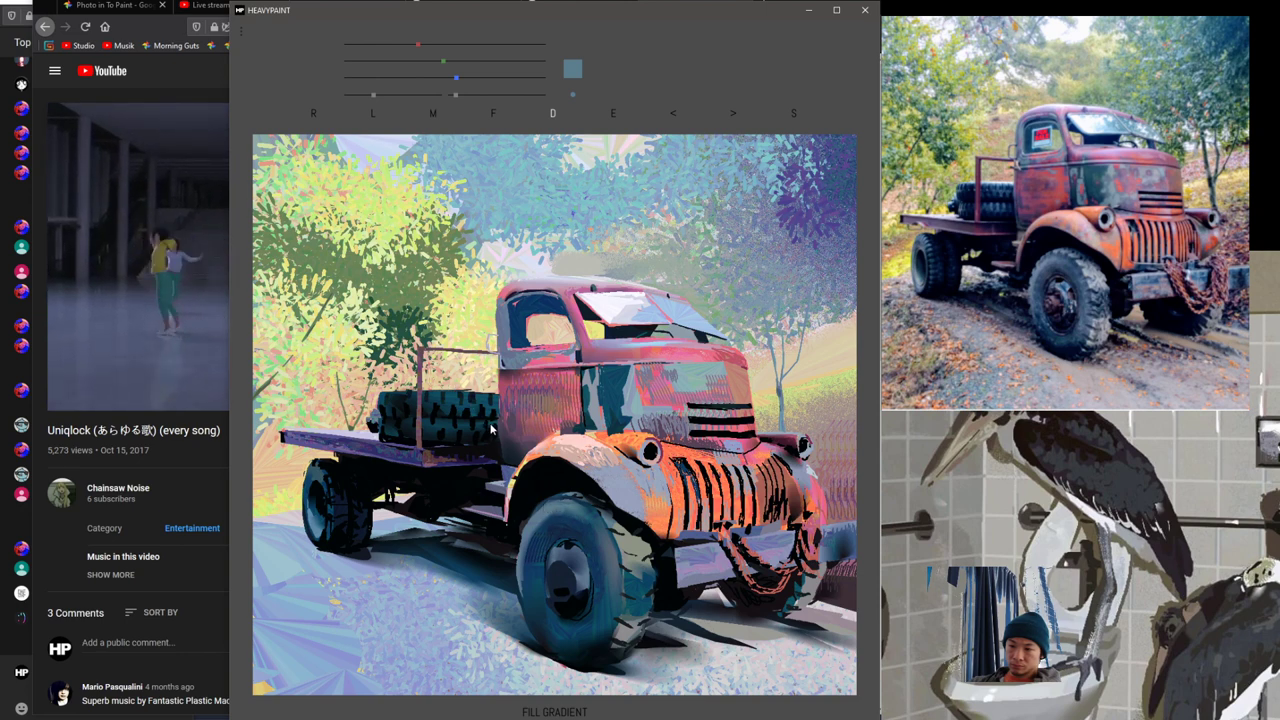
Step: Switch to Fill and shape the treads along the front tyre's outer edge with sampled black and blue
right_click(557, 498)
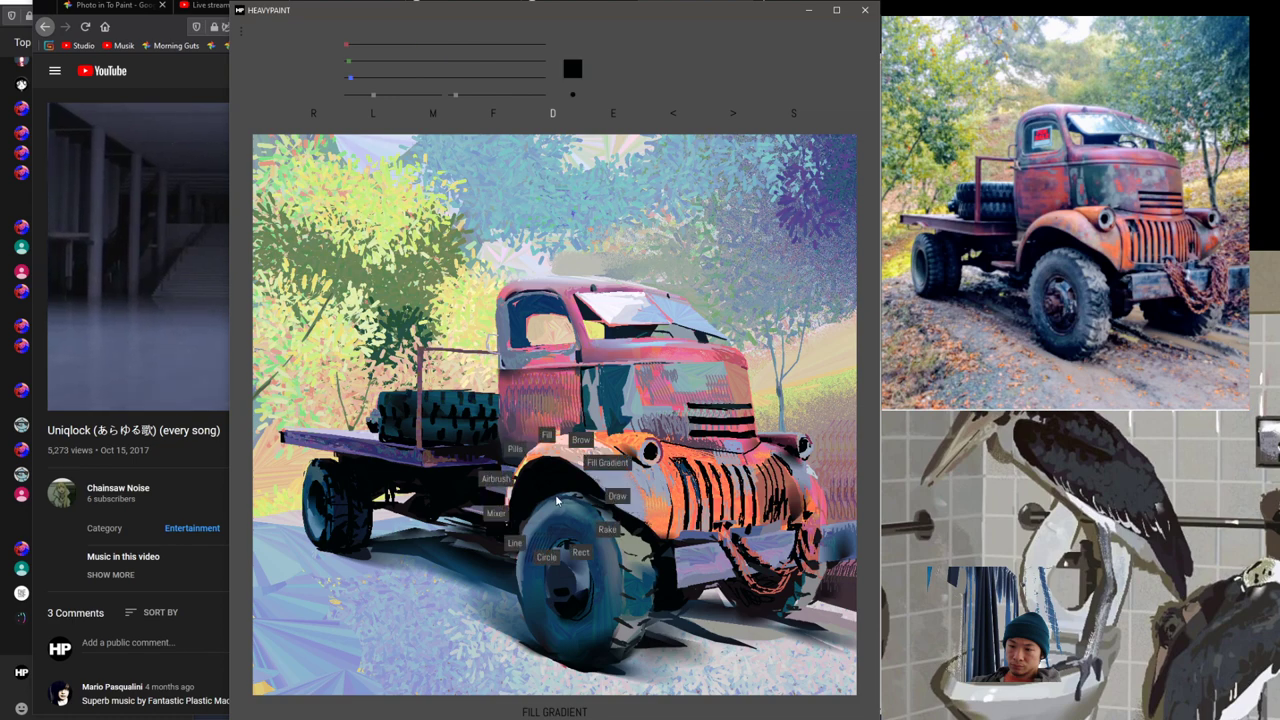
click(547, 436)
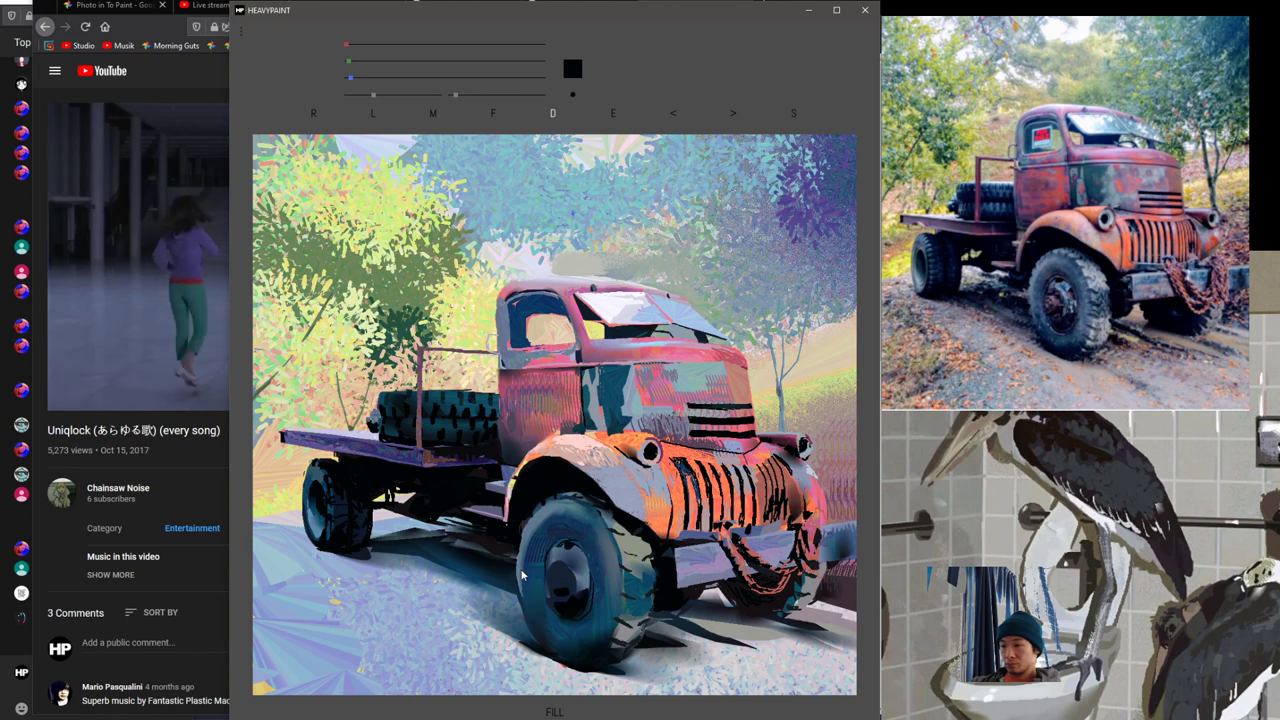
right_click(521, 531)
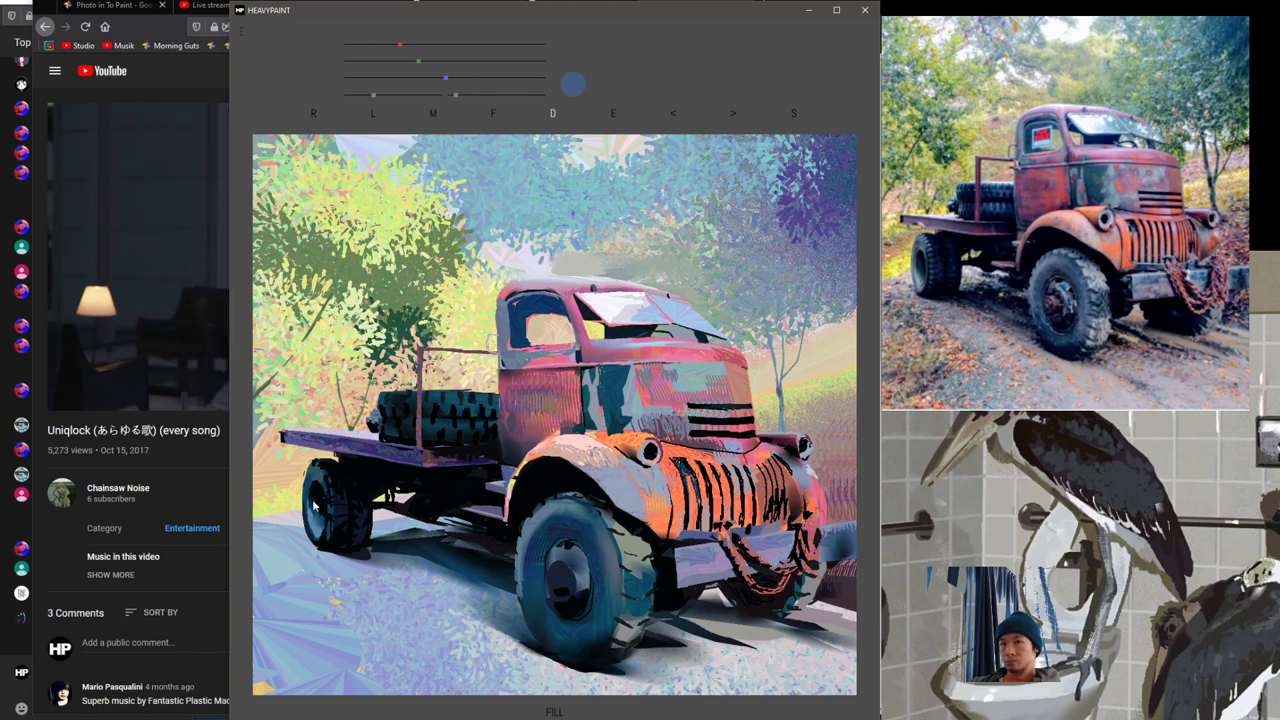
Step: Deepen the ground shadow between the rear and front wheels with Fill Gradient in sampled dark tones
click(368, 552)
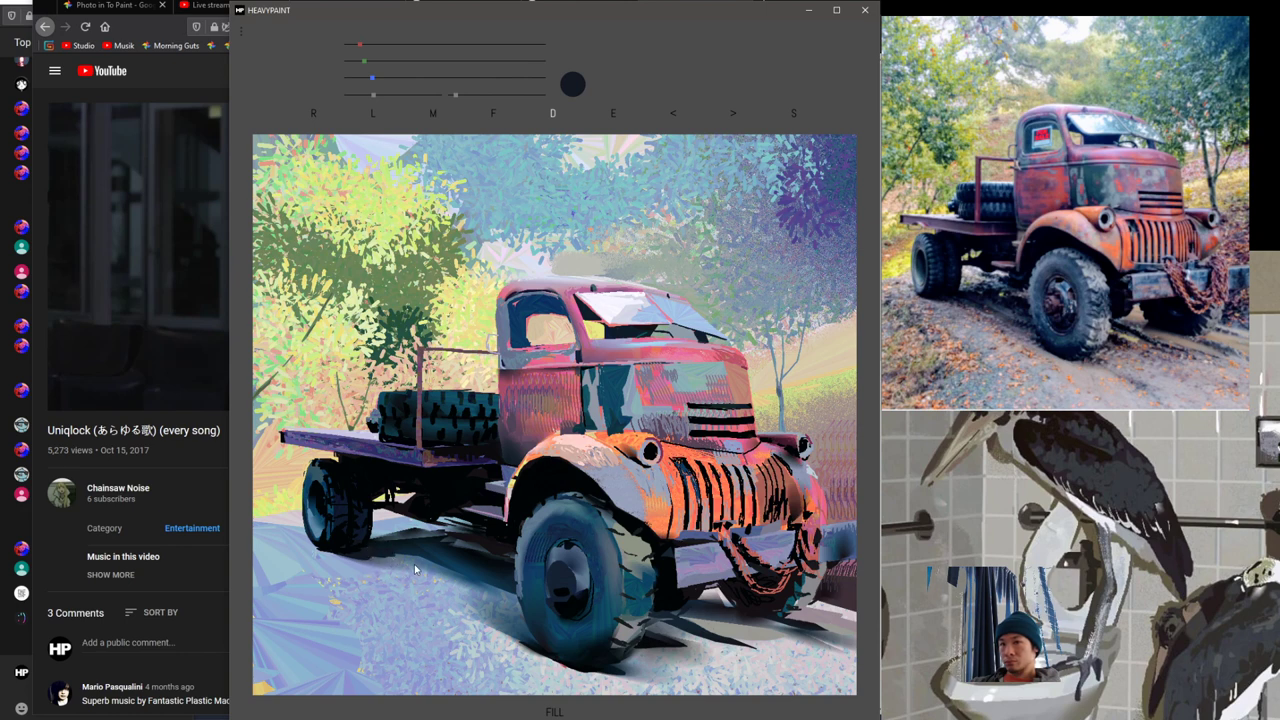
right_click(377, 553)
click(427, 517)
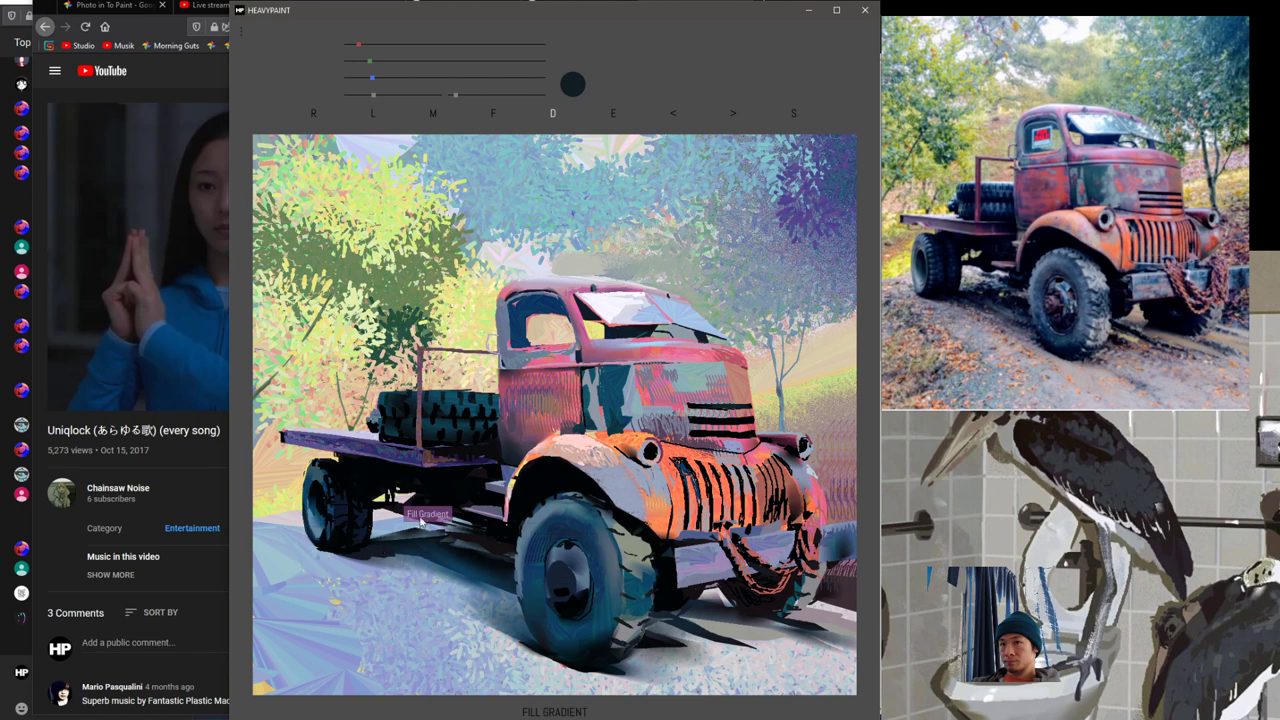
alt+click(370, 560)
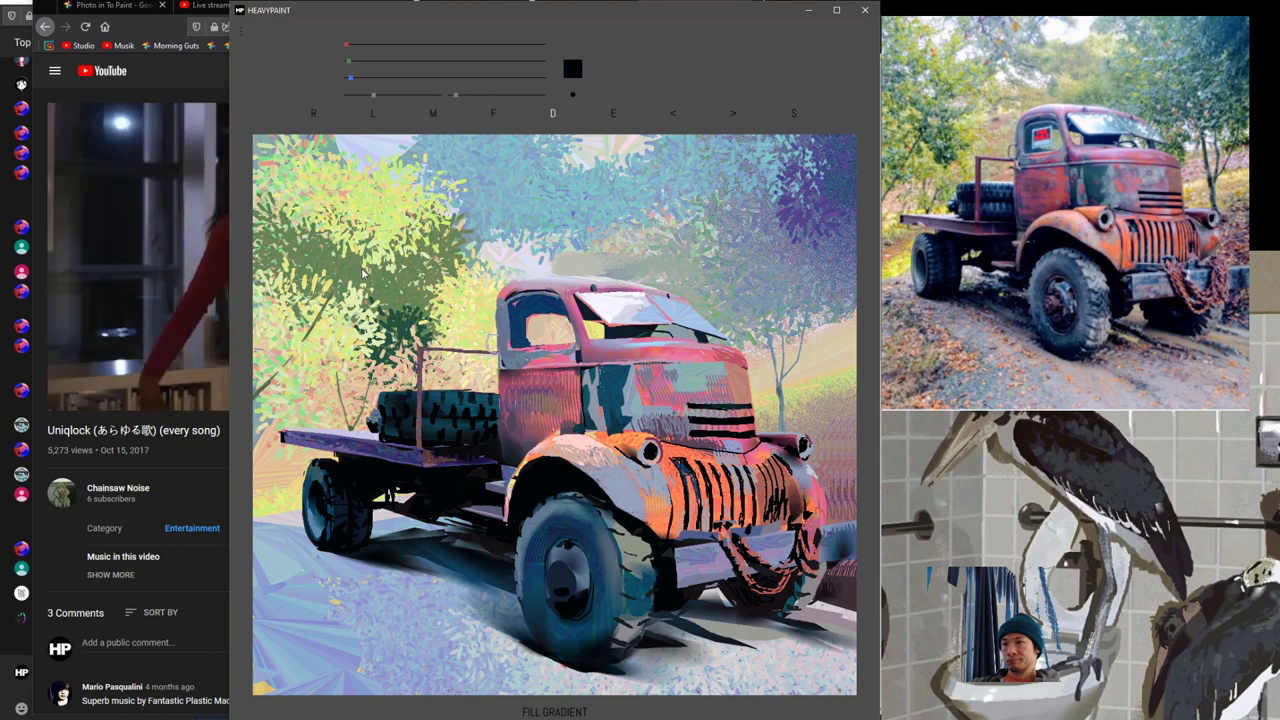
Step: Bring the stream's live chat window forward to read the viewers' questions
right_click(749, 375)
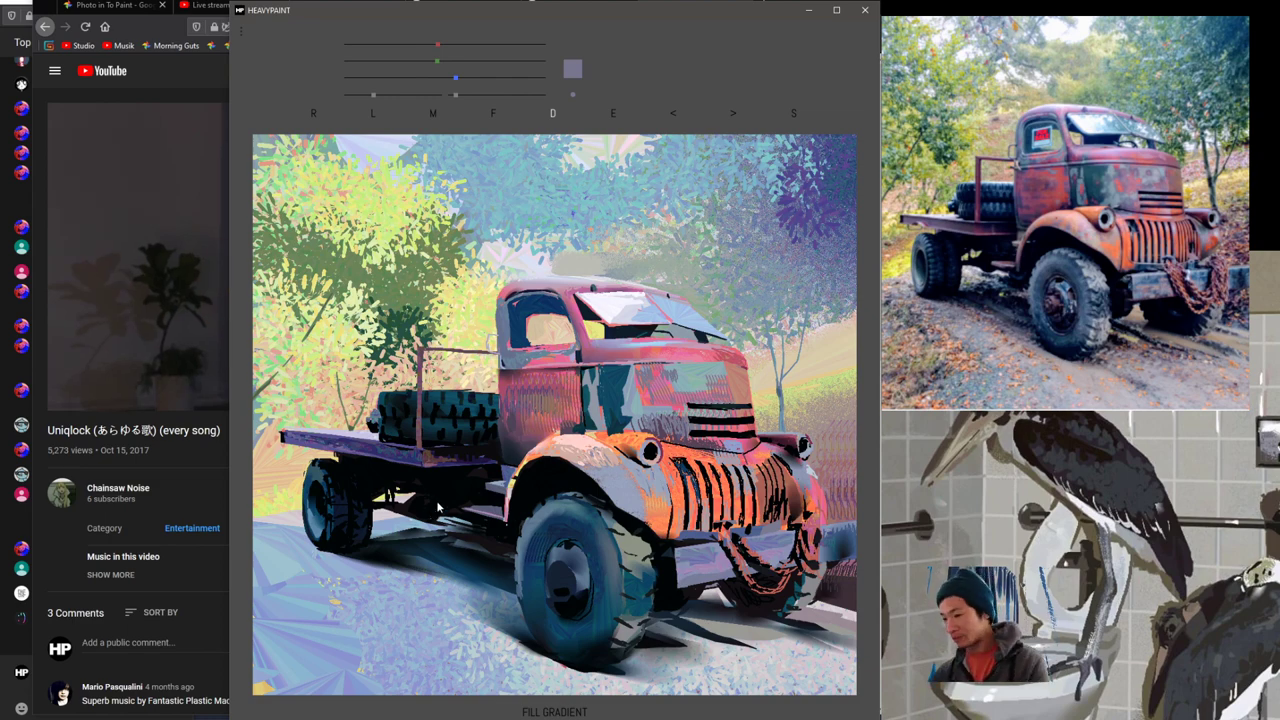
click(16, 663)
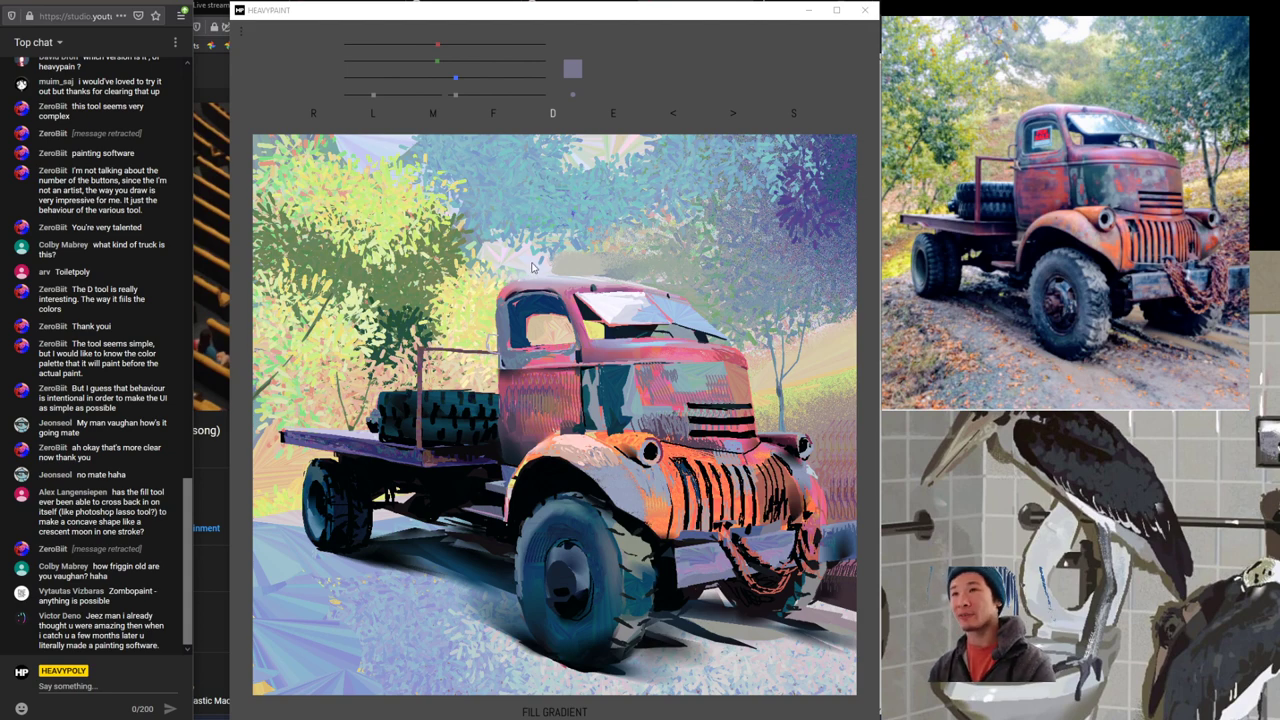
Step: Switch to the Fill tool and sample pink from the truck's hood
key(e)
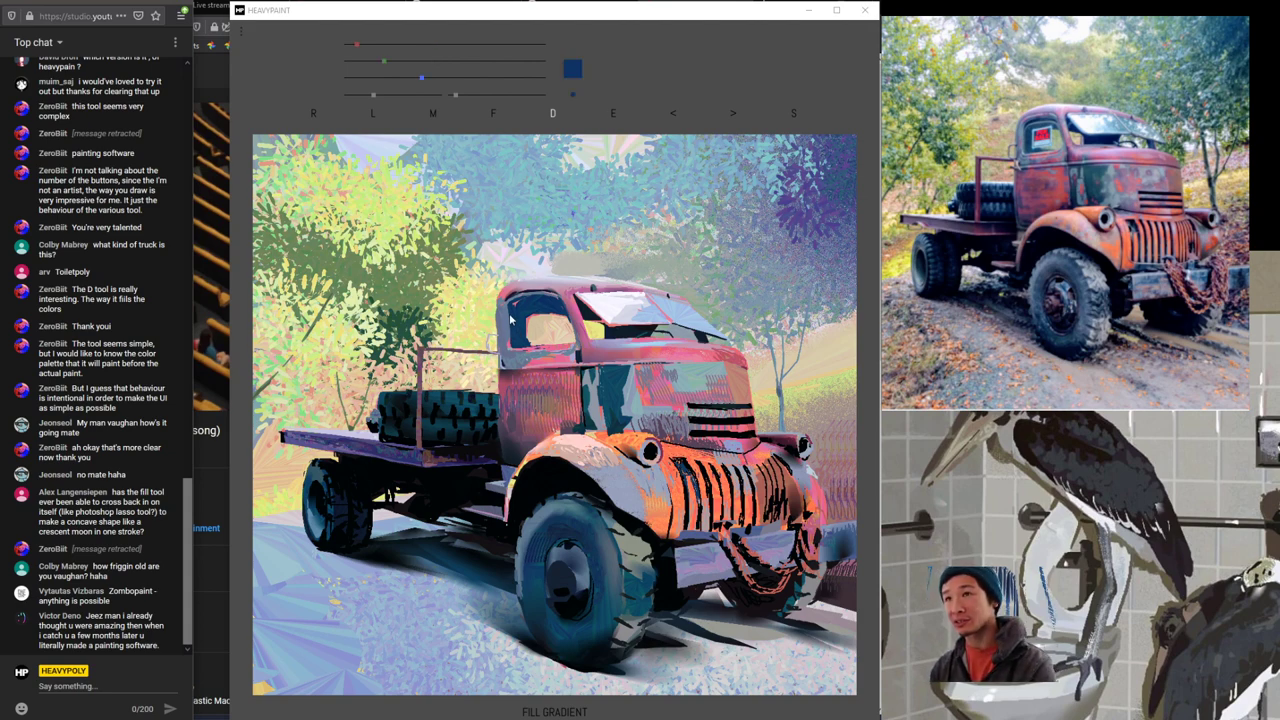
click(509, 321)
right_click(508, 338)
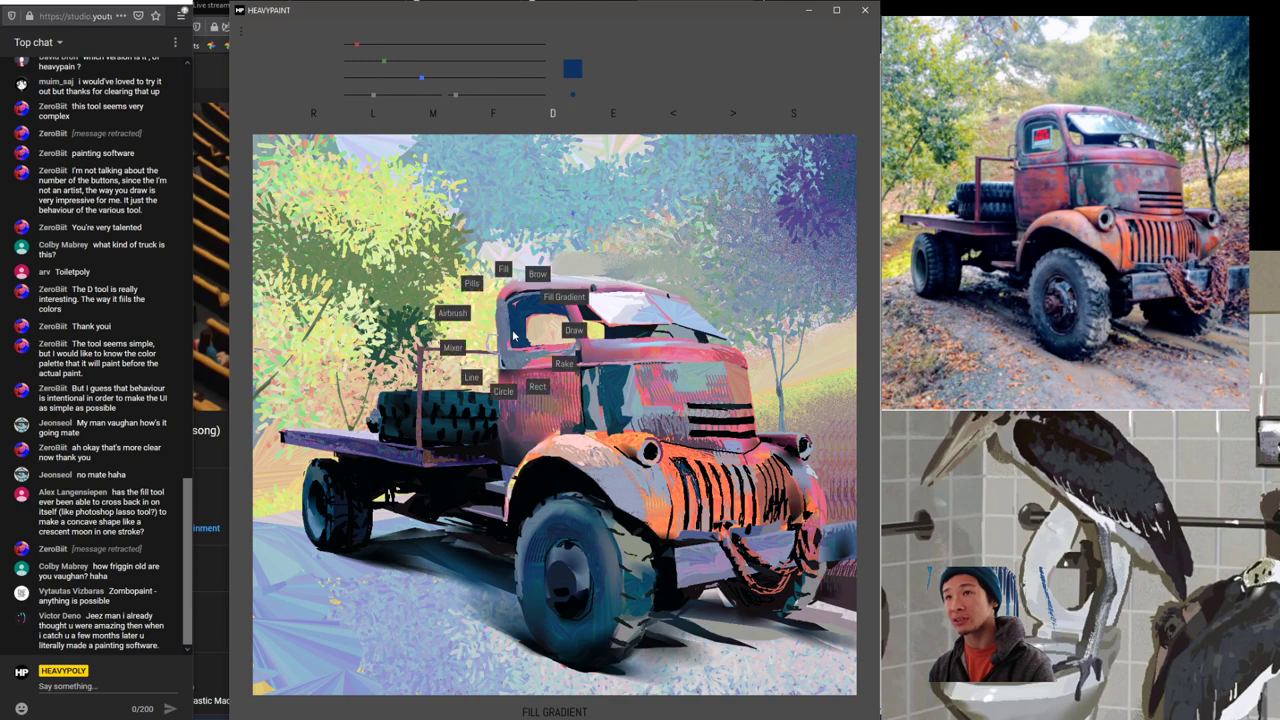
click(509, 318)
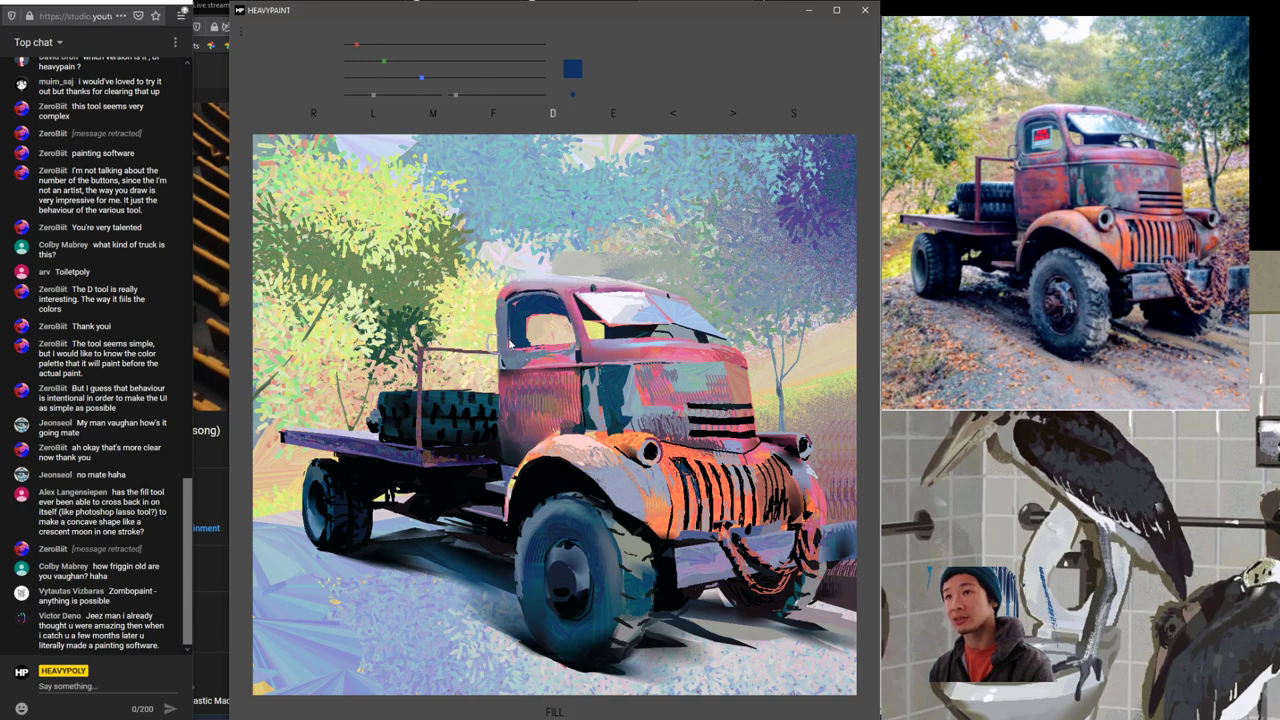
alt+click(688, 356)
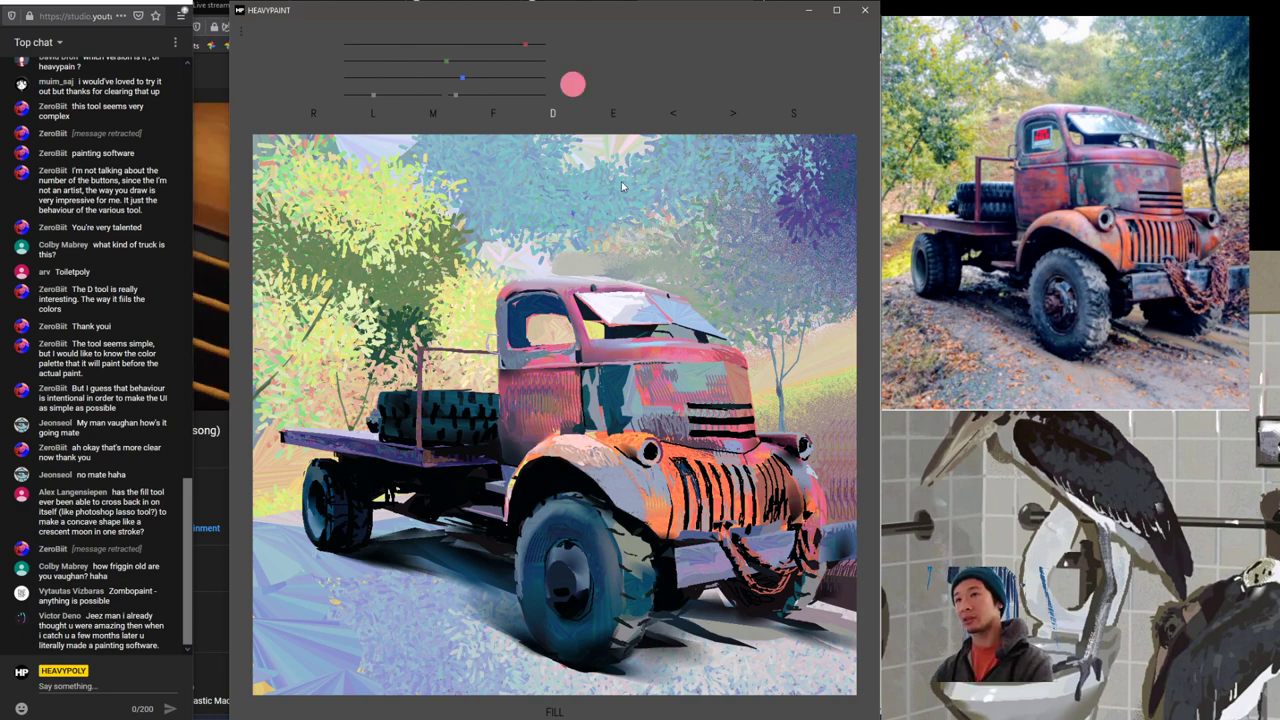
Step: Try pink curved fill shapes across the sky and trees above the cab and undo them
drag(621, 186, 697, 252)
key(ctrl+z)
mouse_move(500, 163)
mouse_down()
mouse_move(587, 285)
mouse_move(718, 270)
mouse_move(801, 248)
mouse_up()
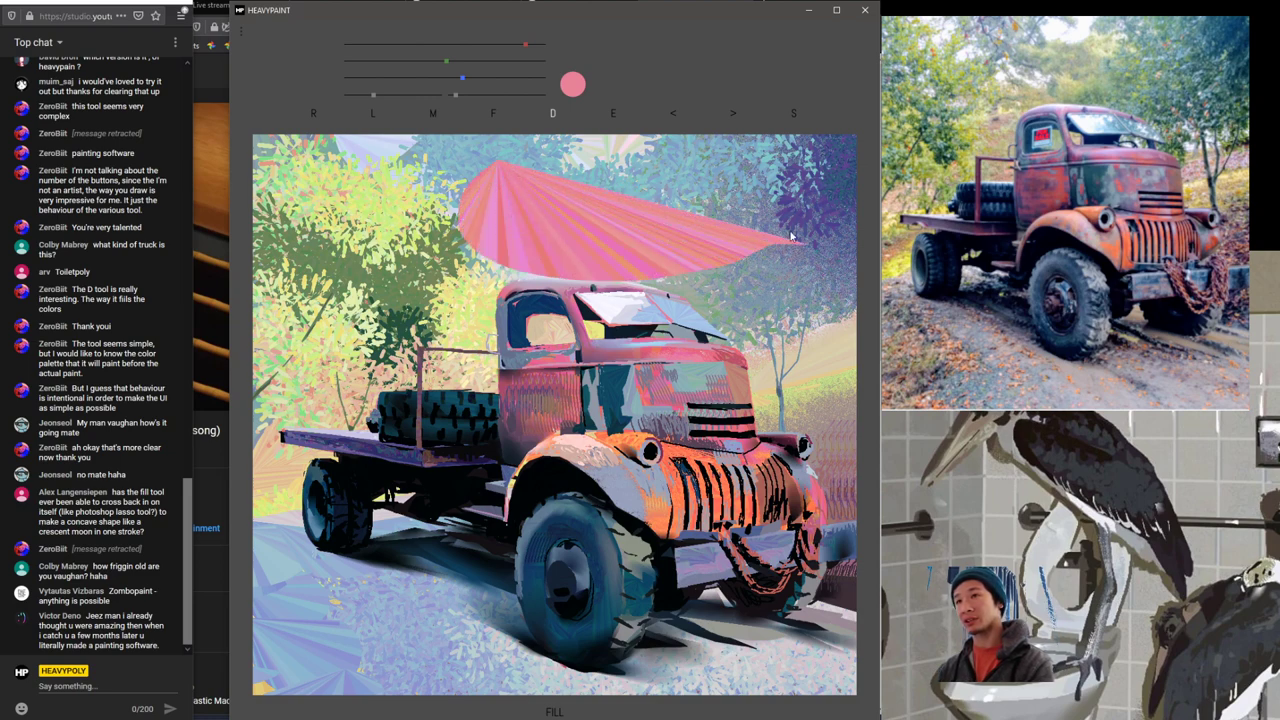
mouse_move(343, 211)
mouse_down()
mouse_move(314, 241)
mouse_move(354, 320)
mouse_up()
key(ctrl+z)
key(ctrl+z)
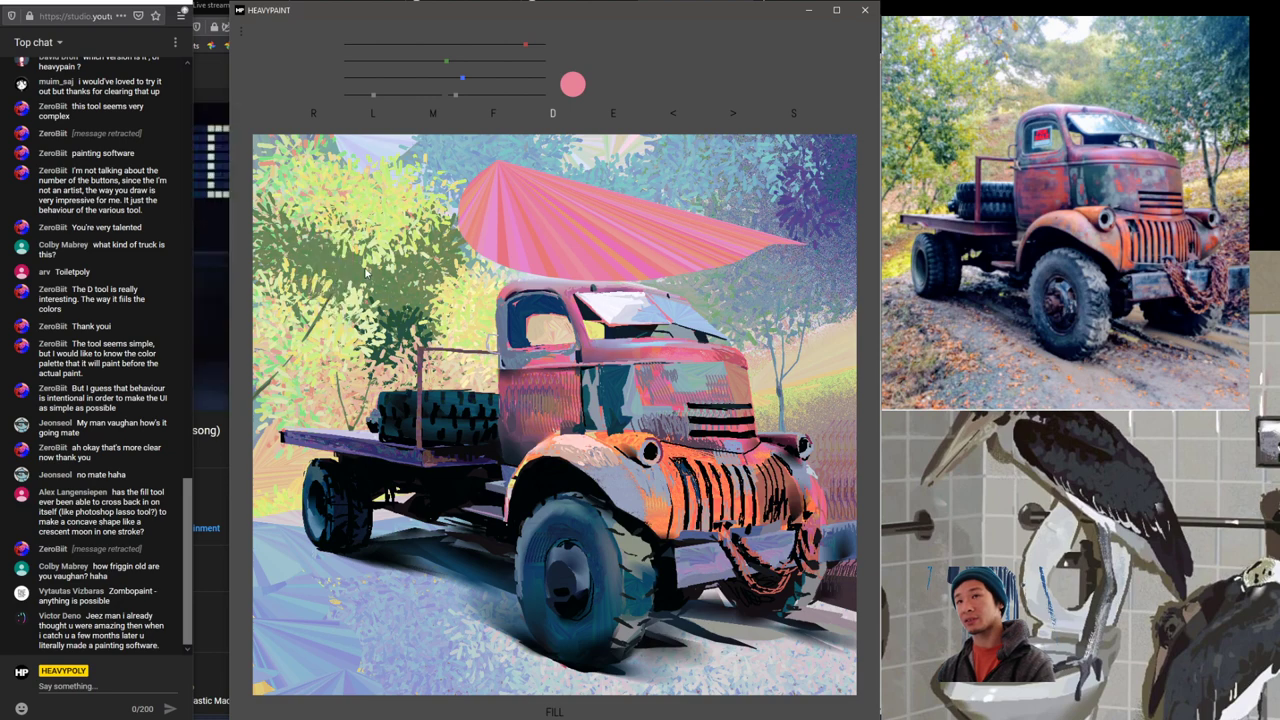
Step: Try a wide pink double-arc fill over the trees and cab roof and undo it
mouse_move(489, 203)
mouse_down()
mouse_move(293, 285)
mouse_move(480, 210)
mouse_move(465, 207)
mouse_move(603, 183)
mouse_move(680, 285)
mouse_up()
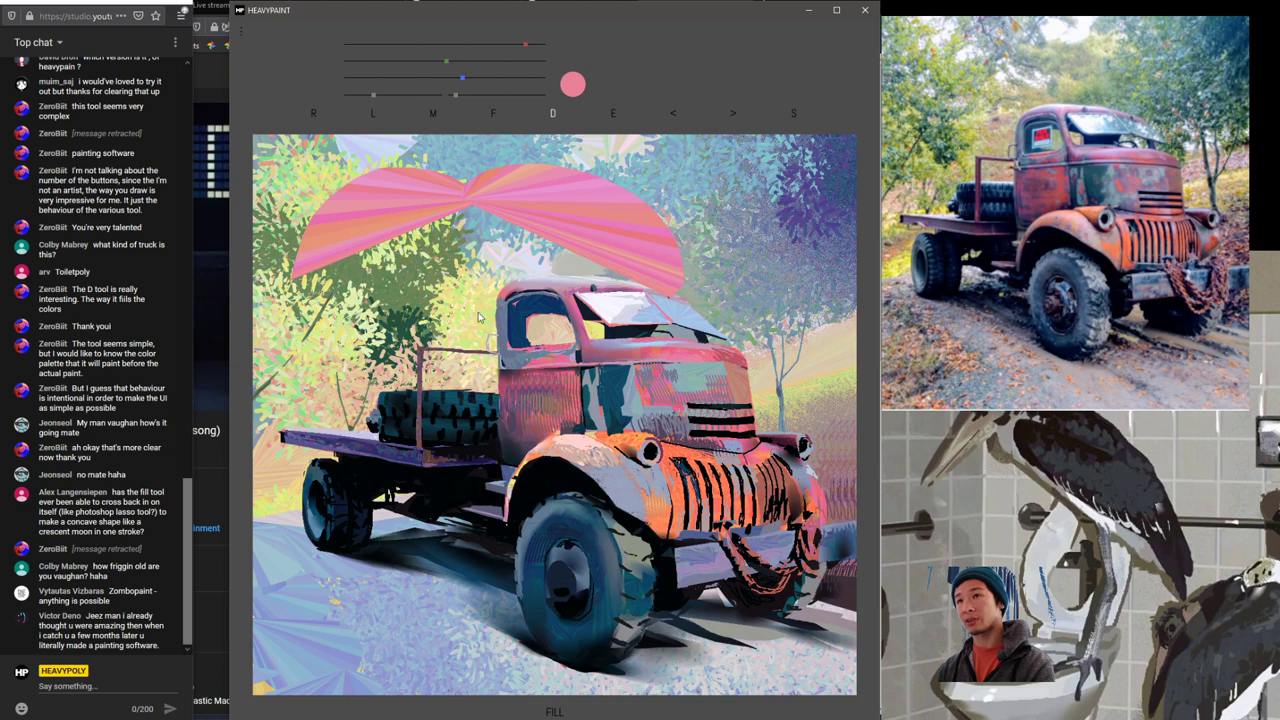
key(ctrl+z)
key(ctrl+z)
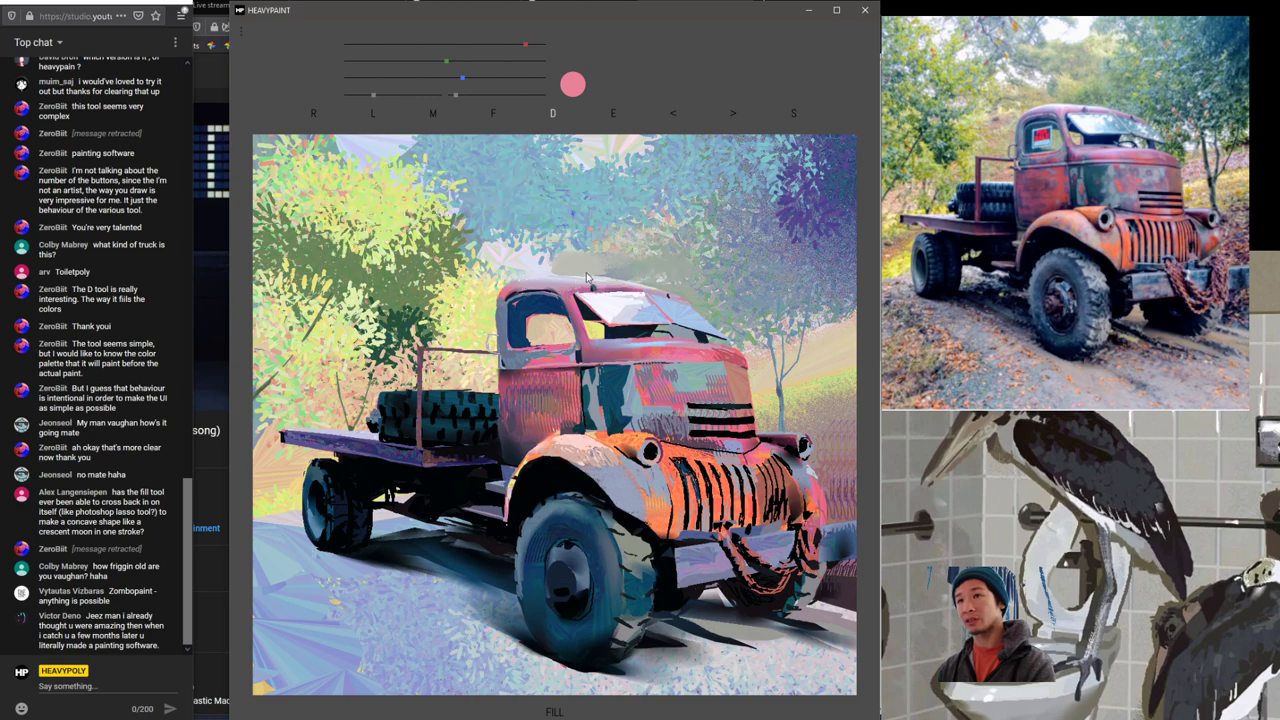
Step: Try a crescent-shaped fill over the cab roof in a more saturated pink with less green and undo it
alt+click(484, 318)
drag(477, 62, 406, 62)
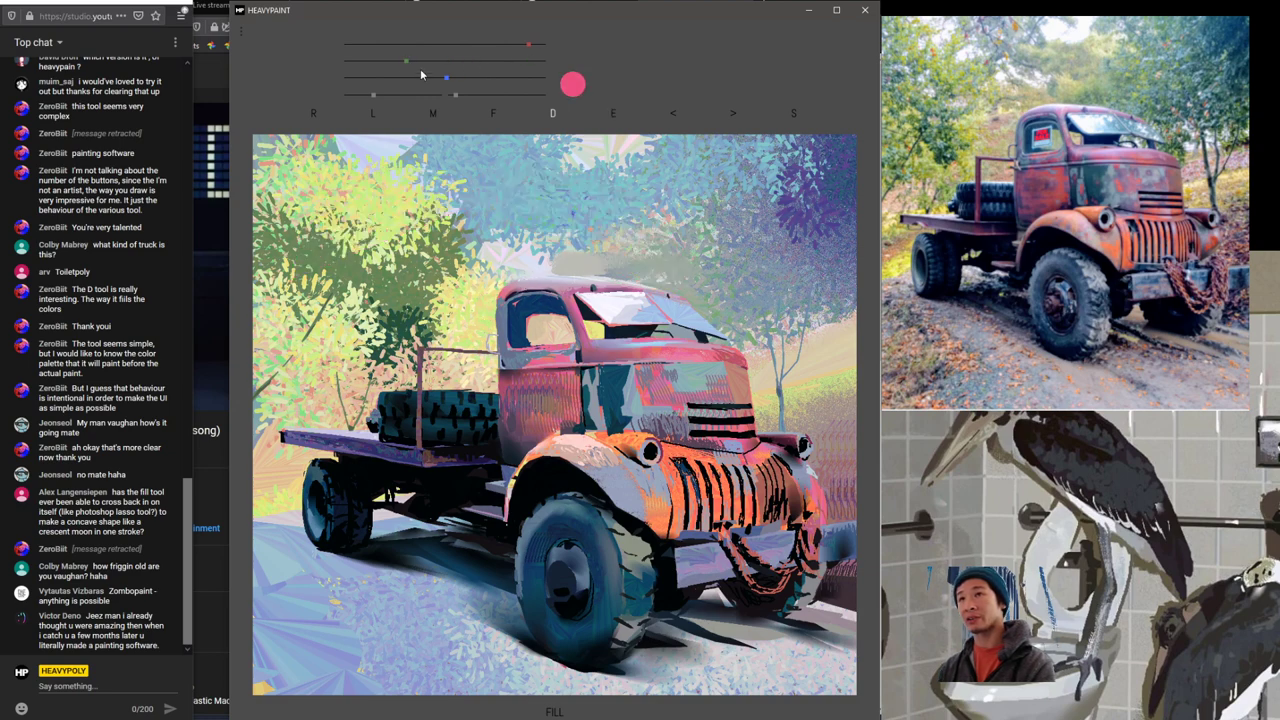
mouse_move(503, 288)
mouse_down()
mouse_move(609, 269)
mouse_move(610, 253)
mouse_move(712, 292)
mouse_move(745, 362)
mouse_move(737, 350)
mouse_up()
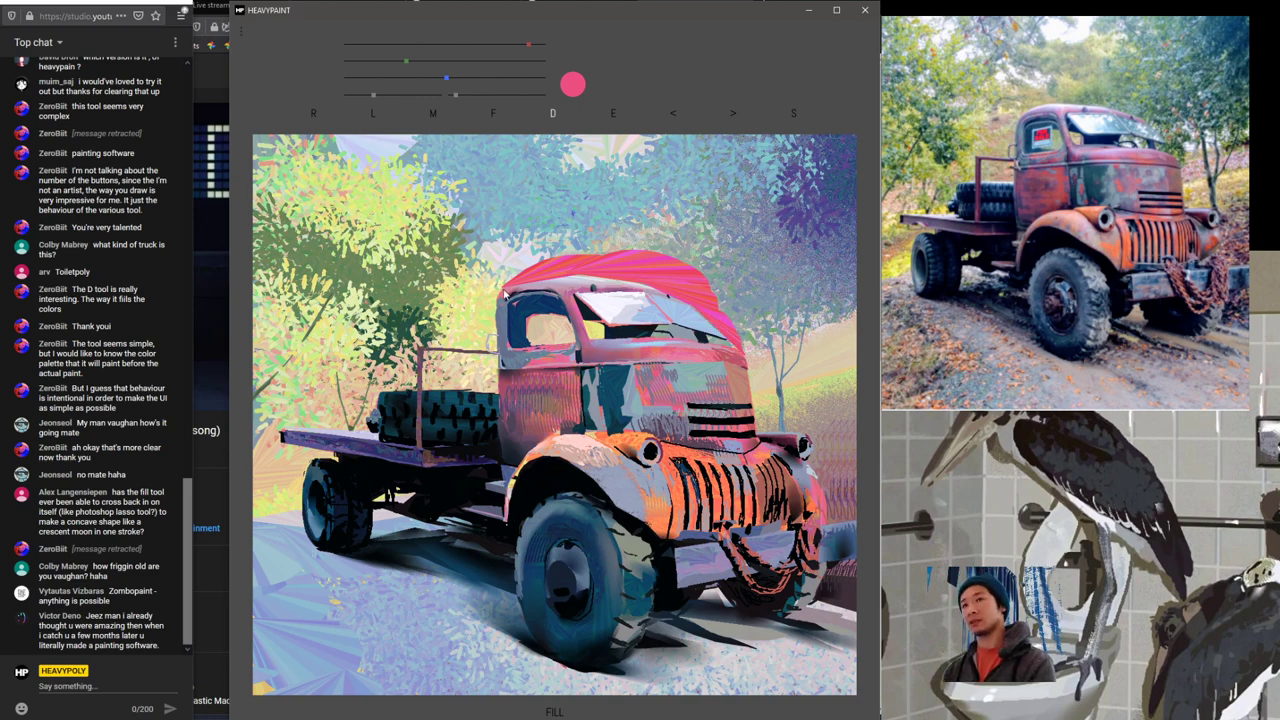
mouse_move(505, 295)
mouse_down()
mouse_move(478, 262)
mouse_move(488, 312)
mouse_move(472, 298)
mouse_up()
key(ctrl+z)
key(ctrl+z)
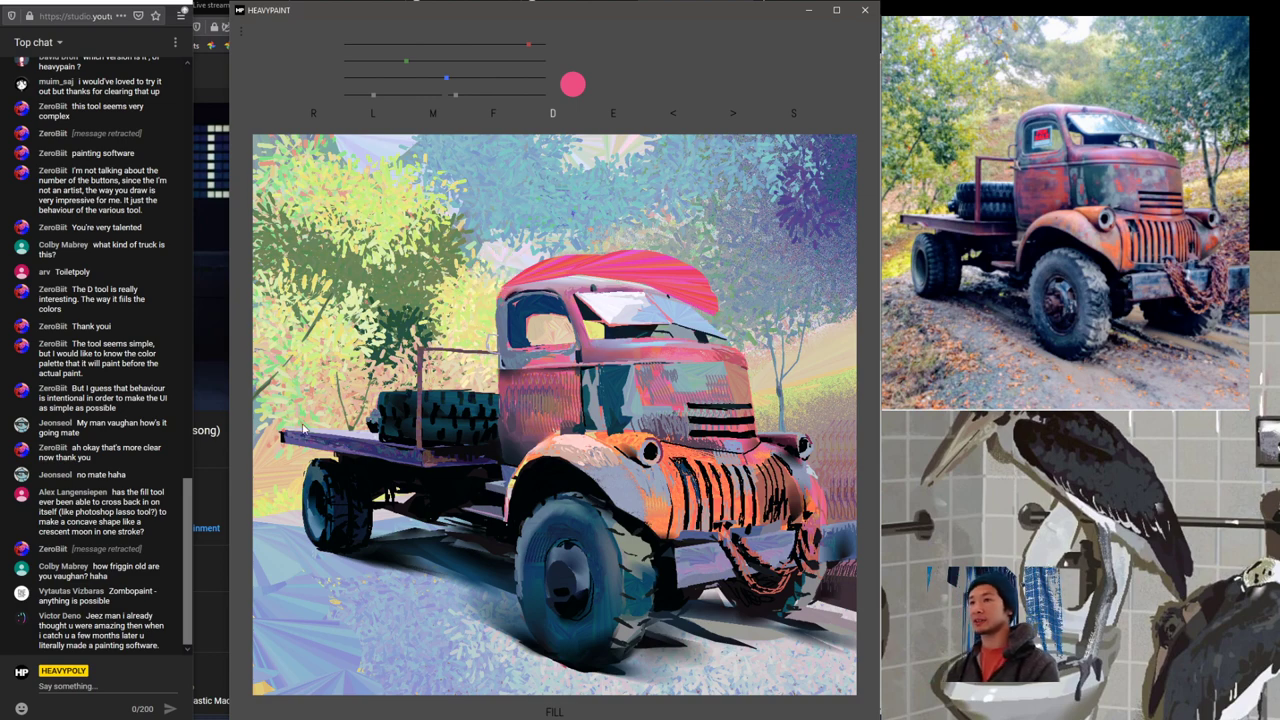
key(ctrl+z)
key(ctrl+z)
key(ctrl+z)
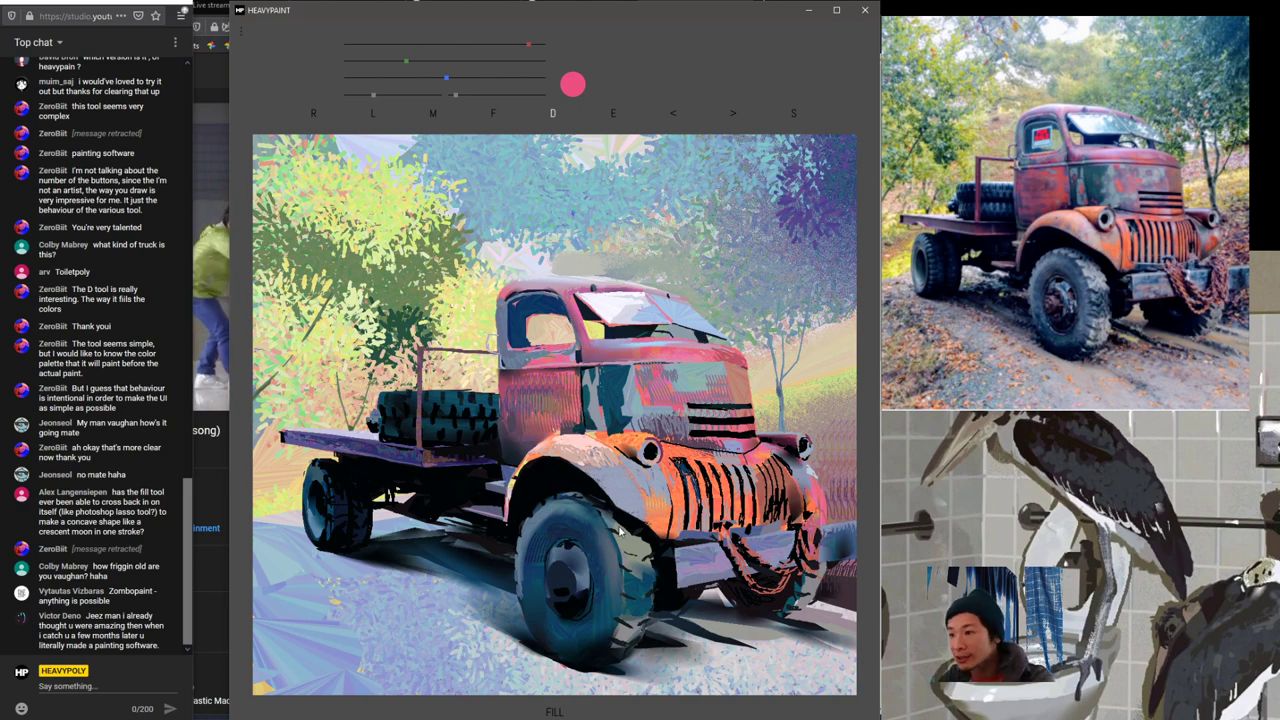
Step: Touch up the background beside the front bumper with small fills in blue and pink tones sampled from that area
right_click(847, 543)
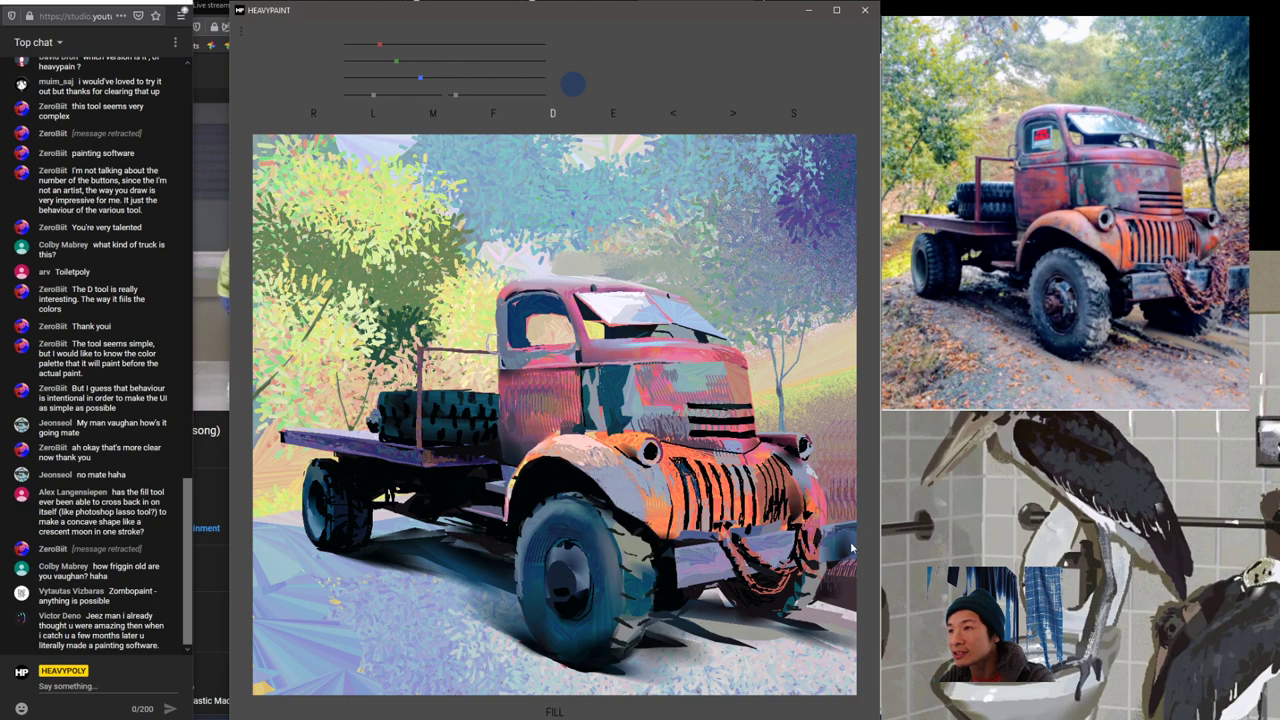
right_click(837, 534)
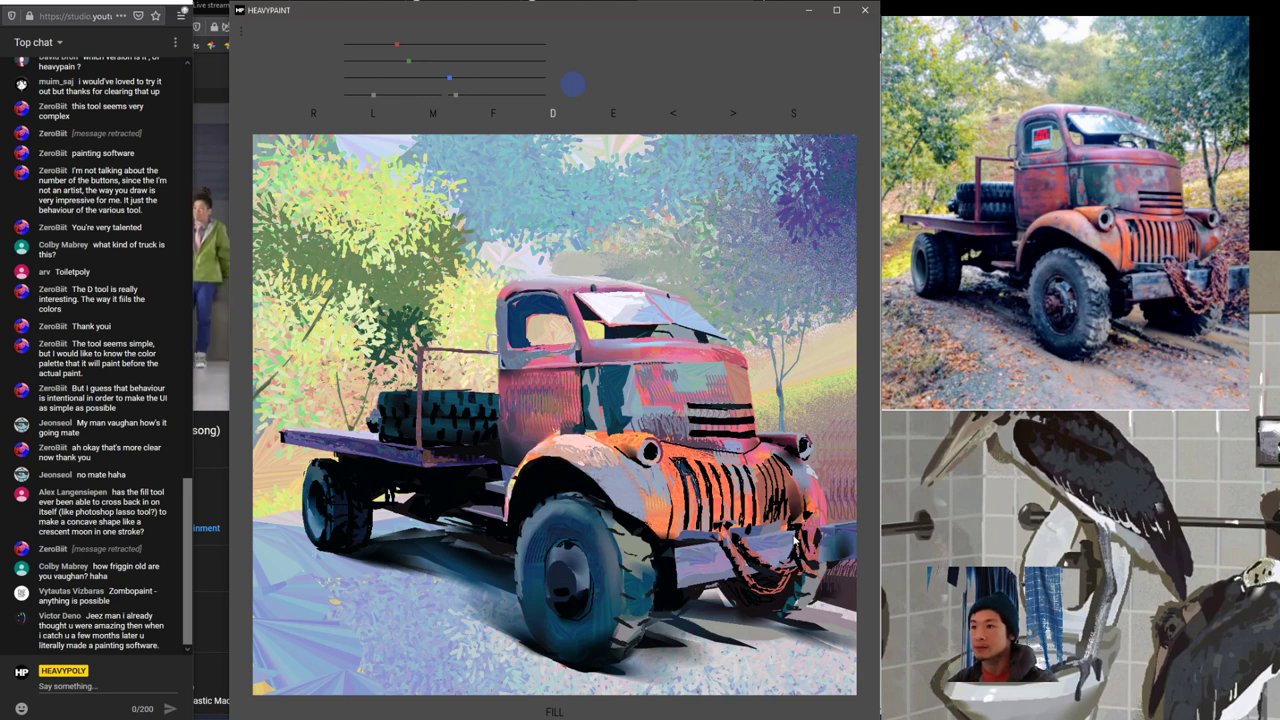
right_click(820, 553)
right_click(799, 540)
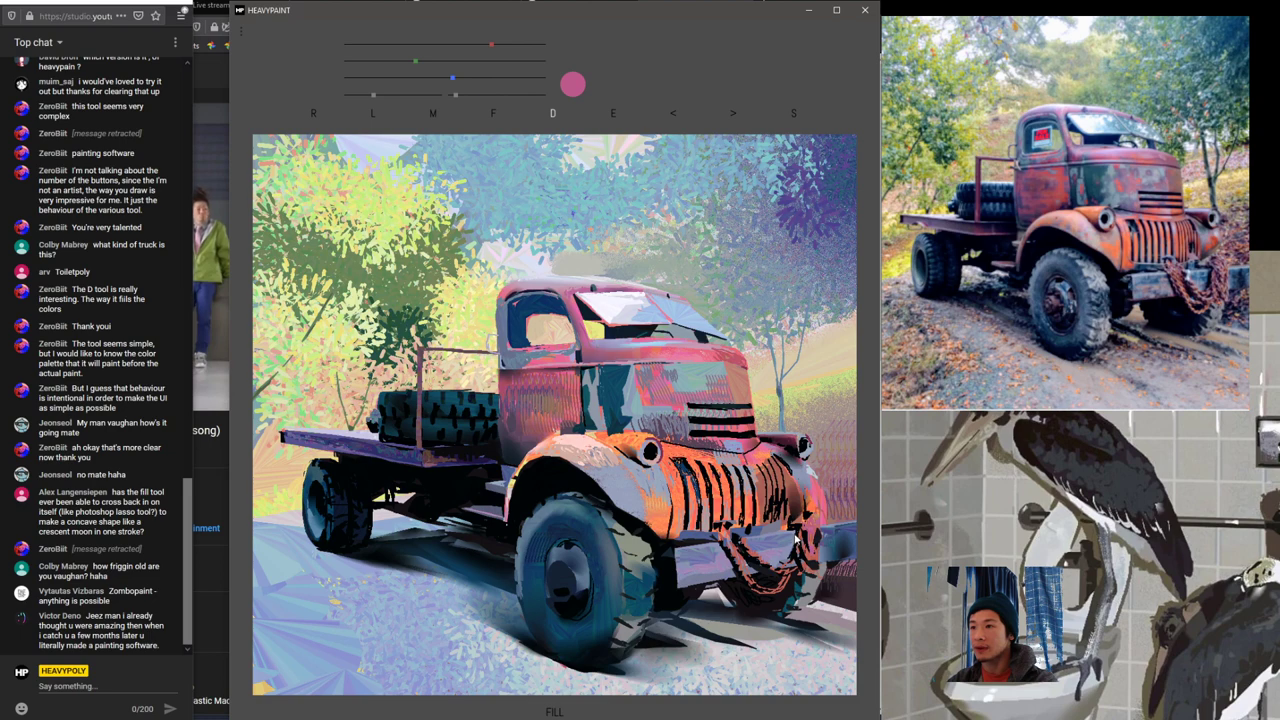
alt+click(826, 561)
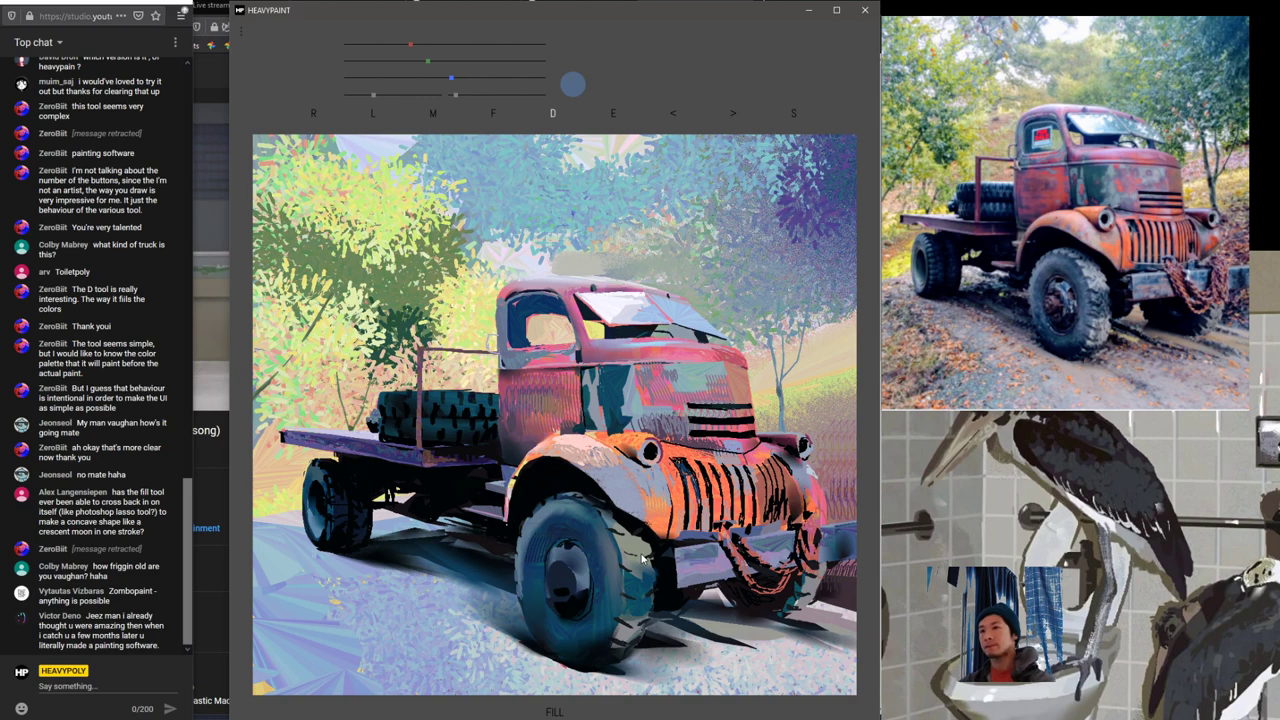
Step: Touch up the truck's hood with small fills in grey-purple, pale blue and pink tones sampled from it
right_click(670, 424)
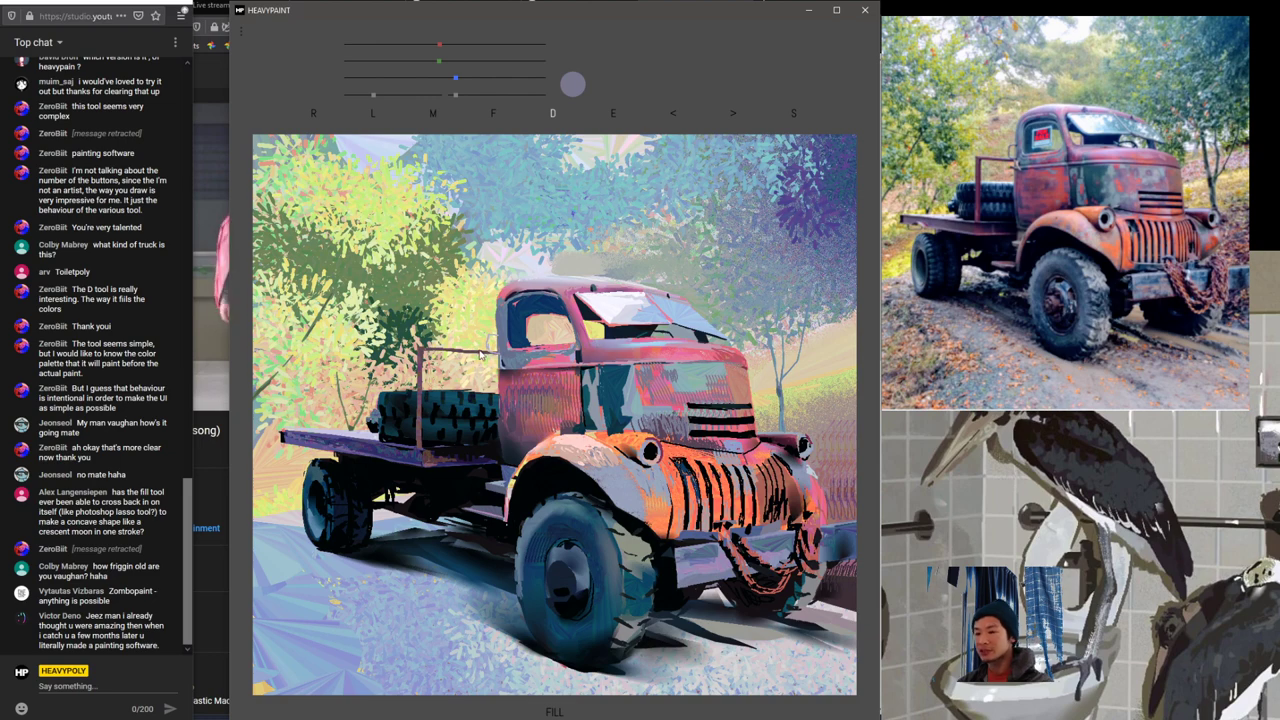
right_click(672, 375)
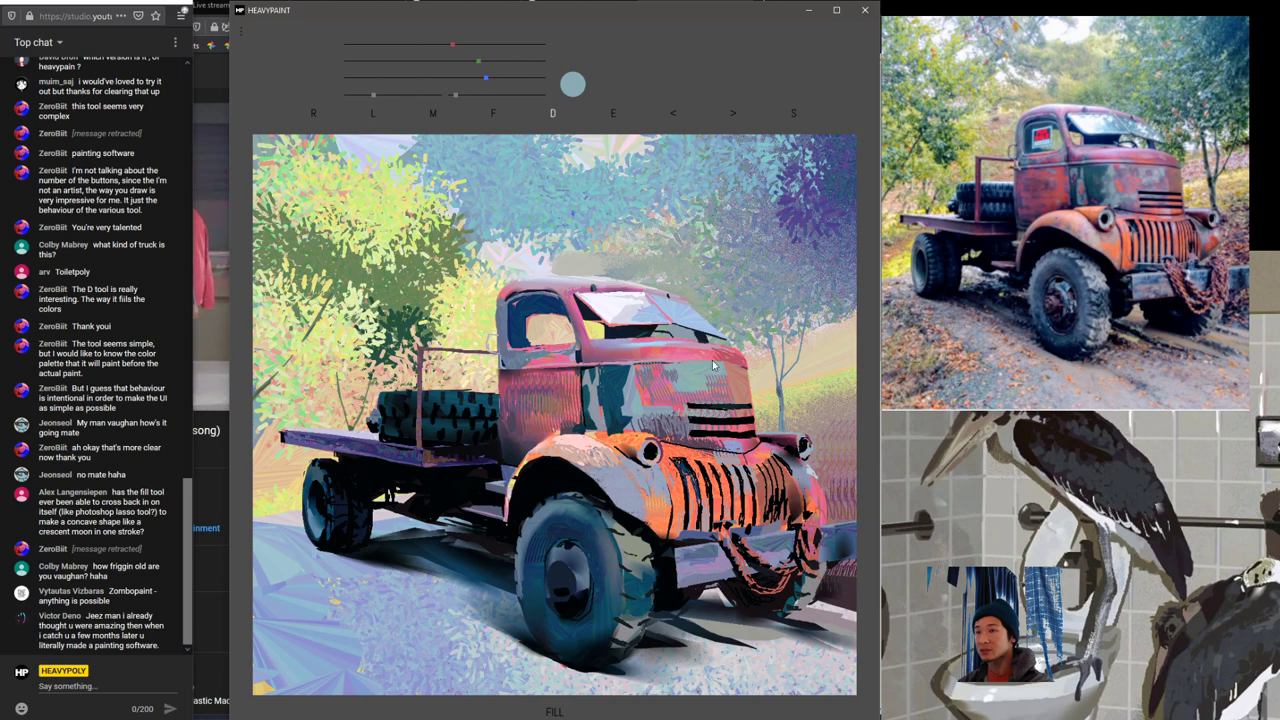
right_click(672, 380)
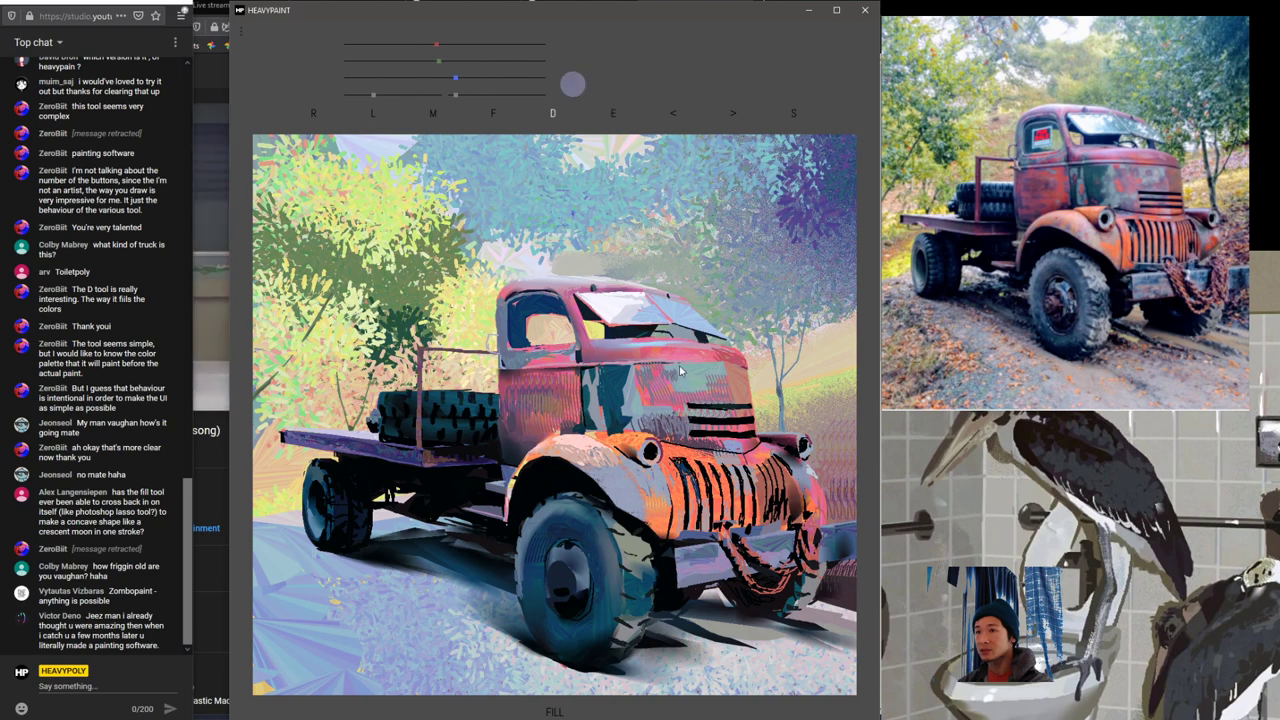
right_click(740, 371)
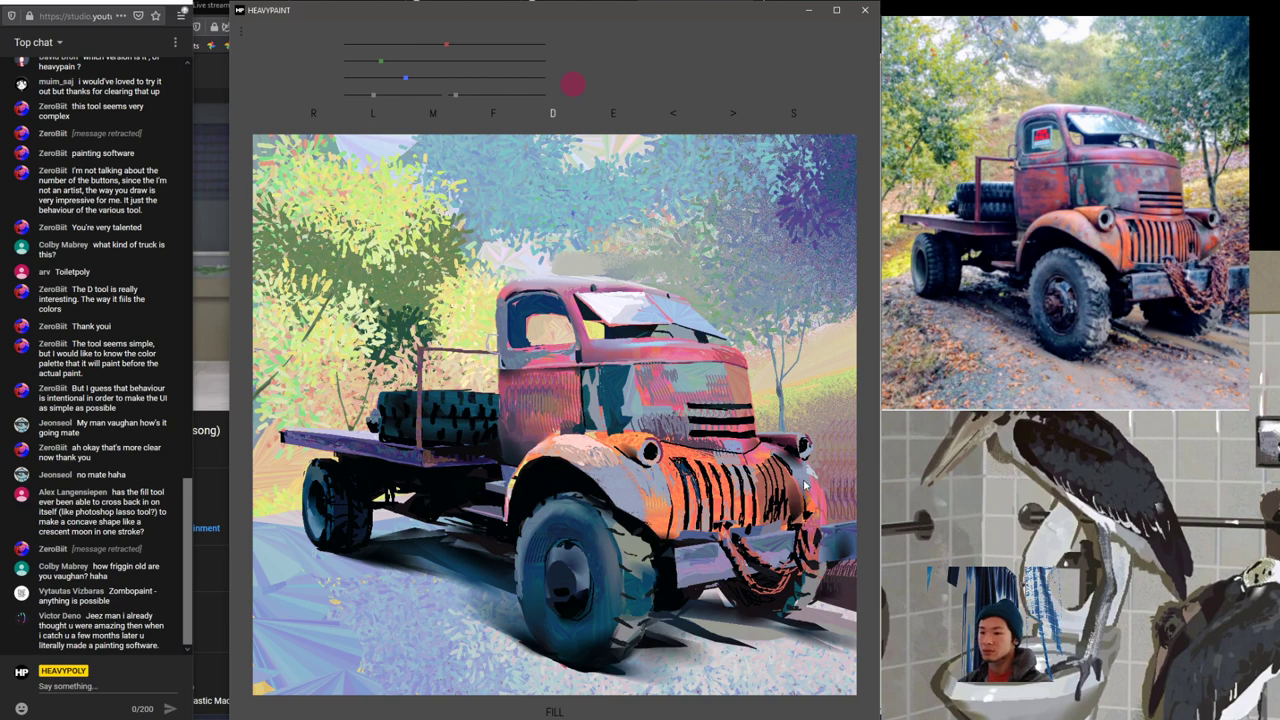
right_click(630, 363)
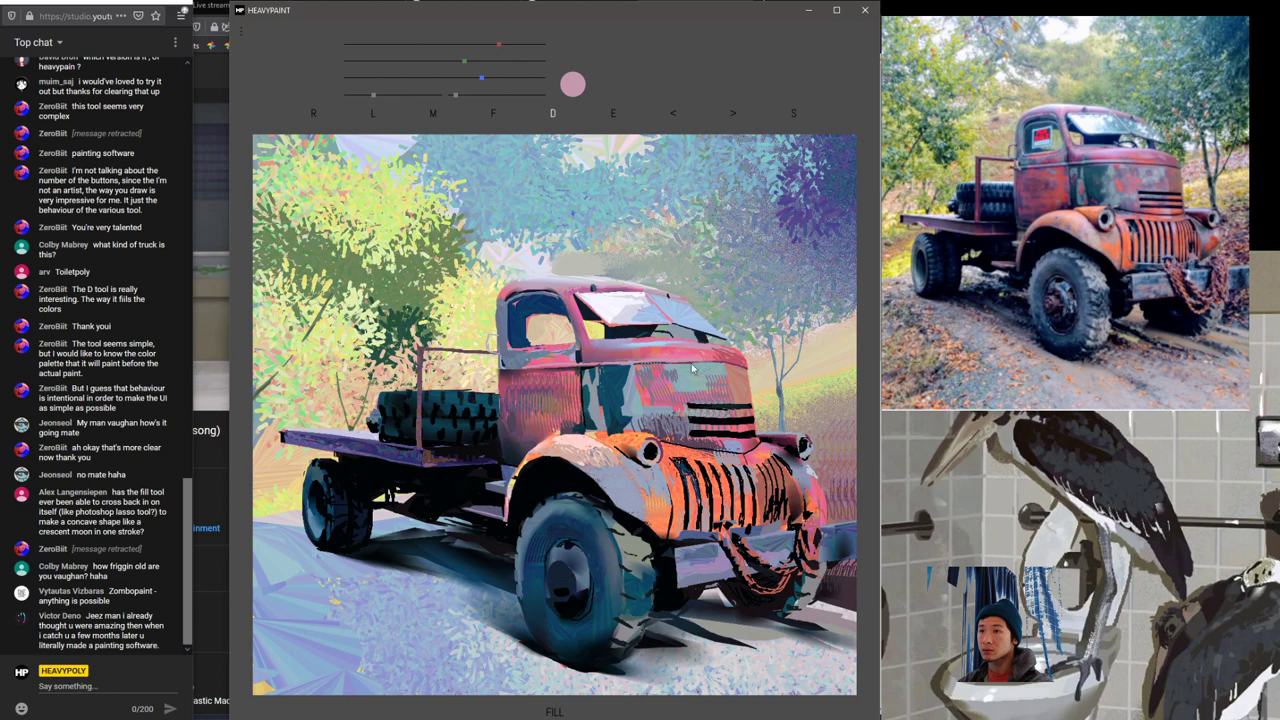
Step: Sample pale blue from the windshield and fill a sign shape inside the cab's side window
alt+click(659, 346)
alt+click(617, 348)
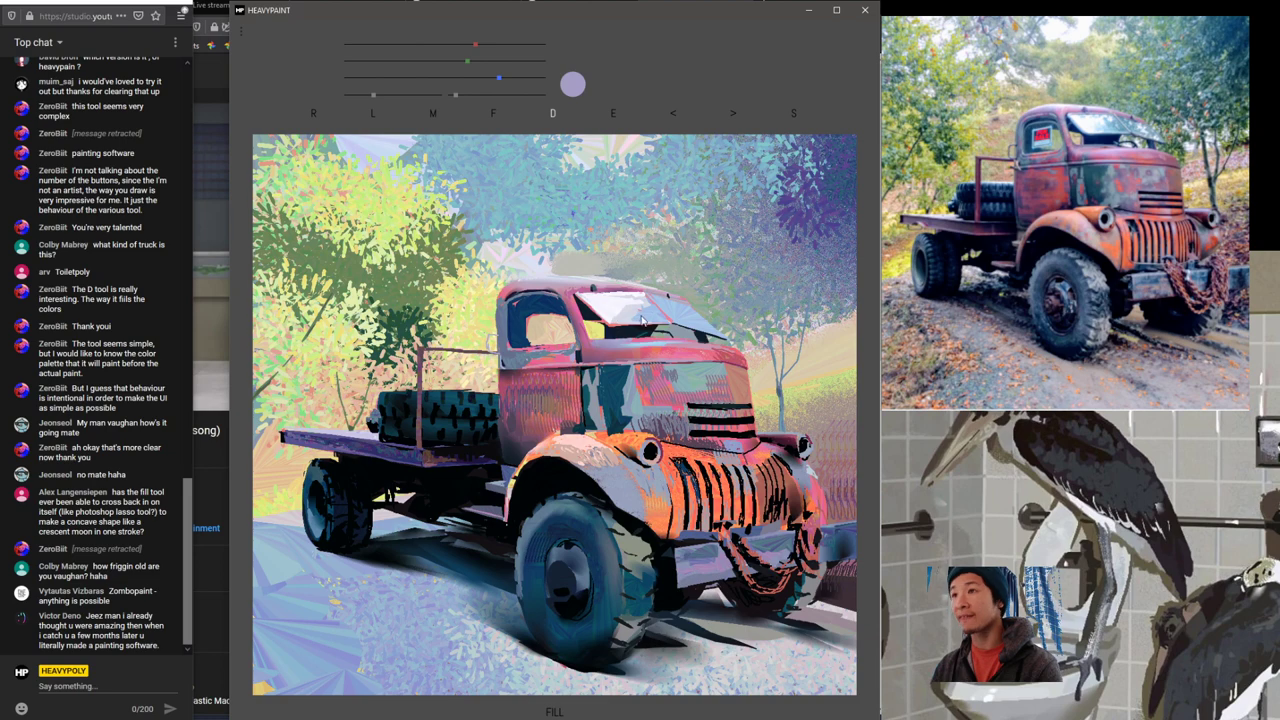
click(676, 317)
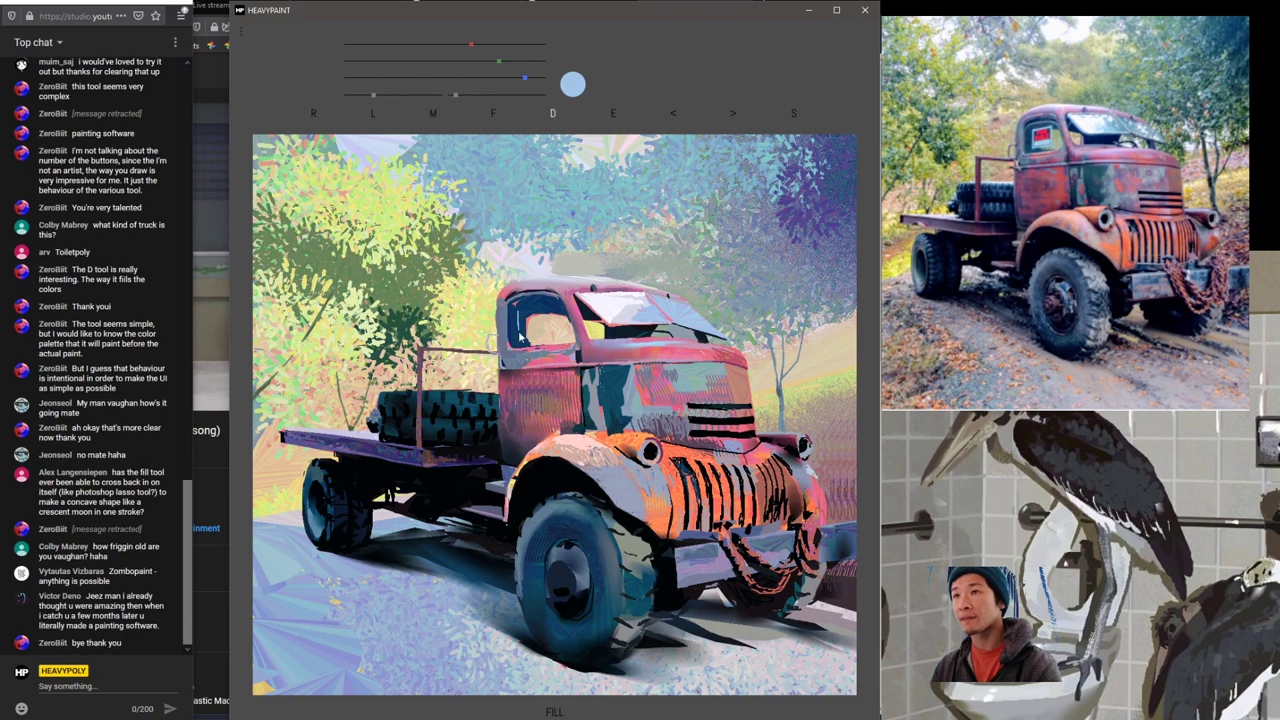
mouse_move(530, 338)
mouse_down()
mouse_move(546, 334)
mouse_move(552, 306)
mouse_up()
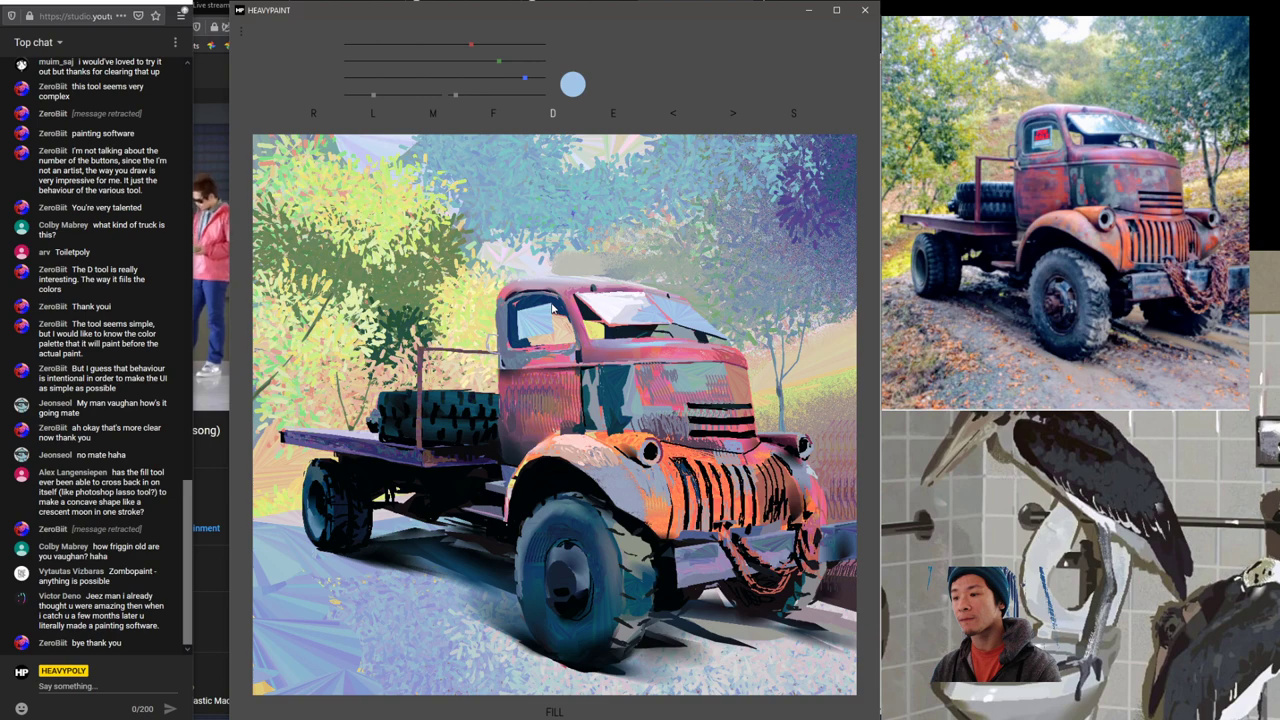
Step: Try a dark teal frame around the sign in the cab's side window and undo it
right_click(520, 318)
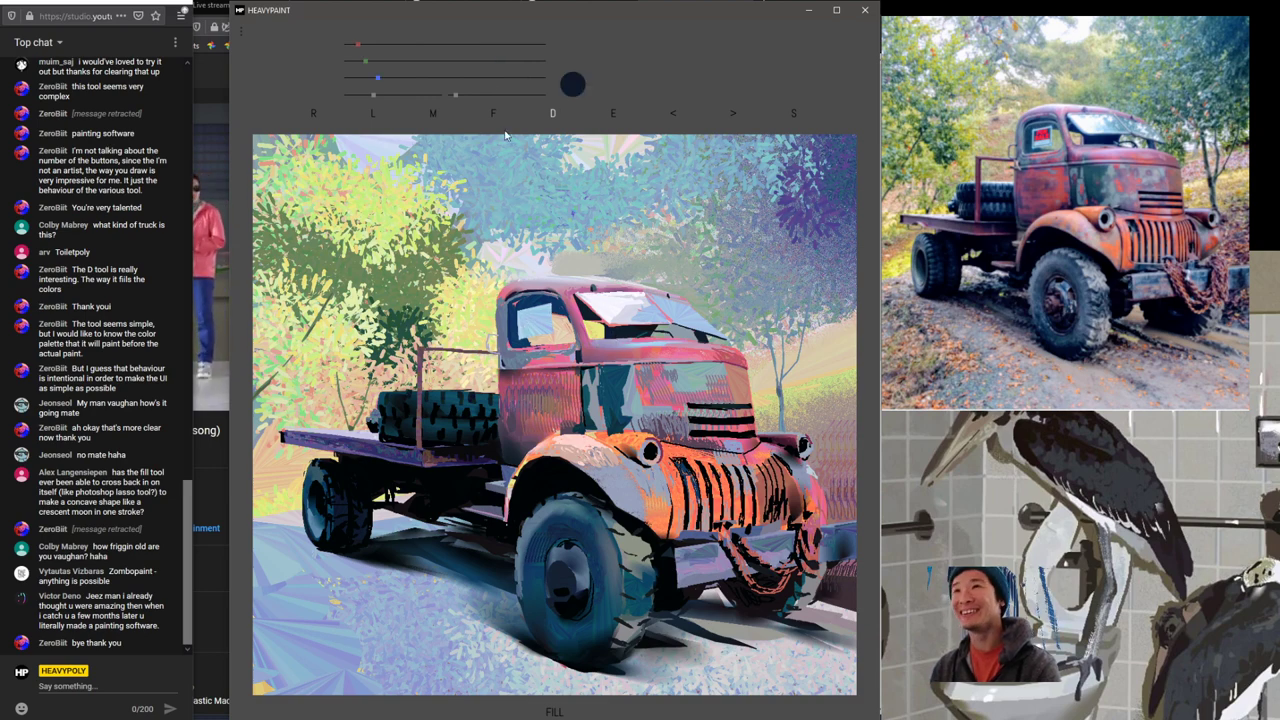
click(386, 62)
click(387, 79)
drag(388, 79, 393, 79)
click(371, 45)
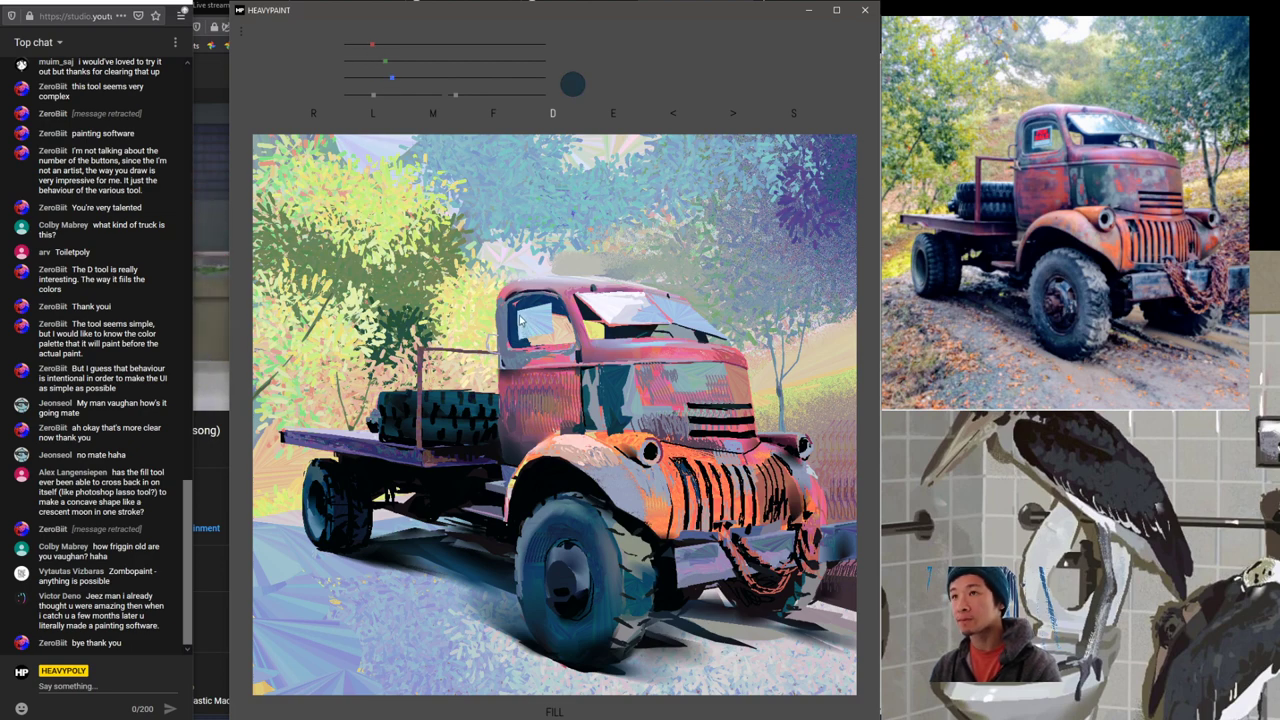
drag(520, 327, 549, 314)
key(ctrl+z)
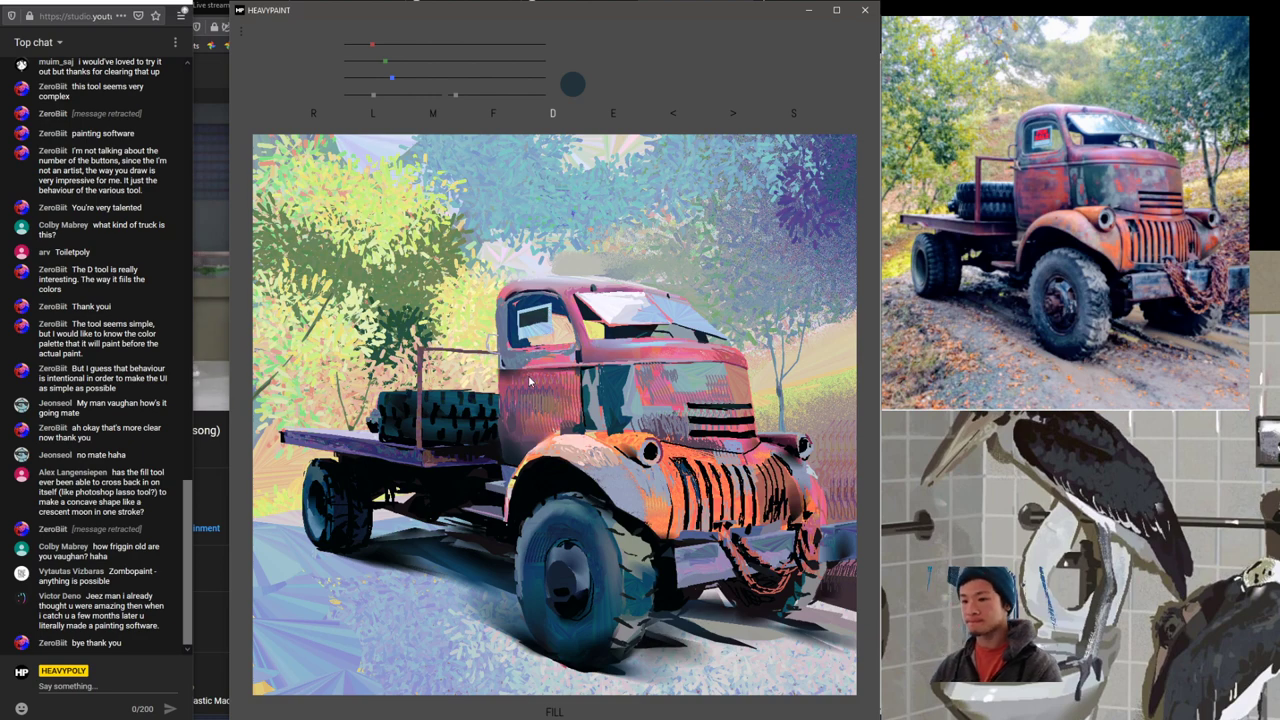
key(ctrl+z)
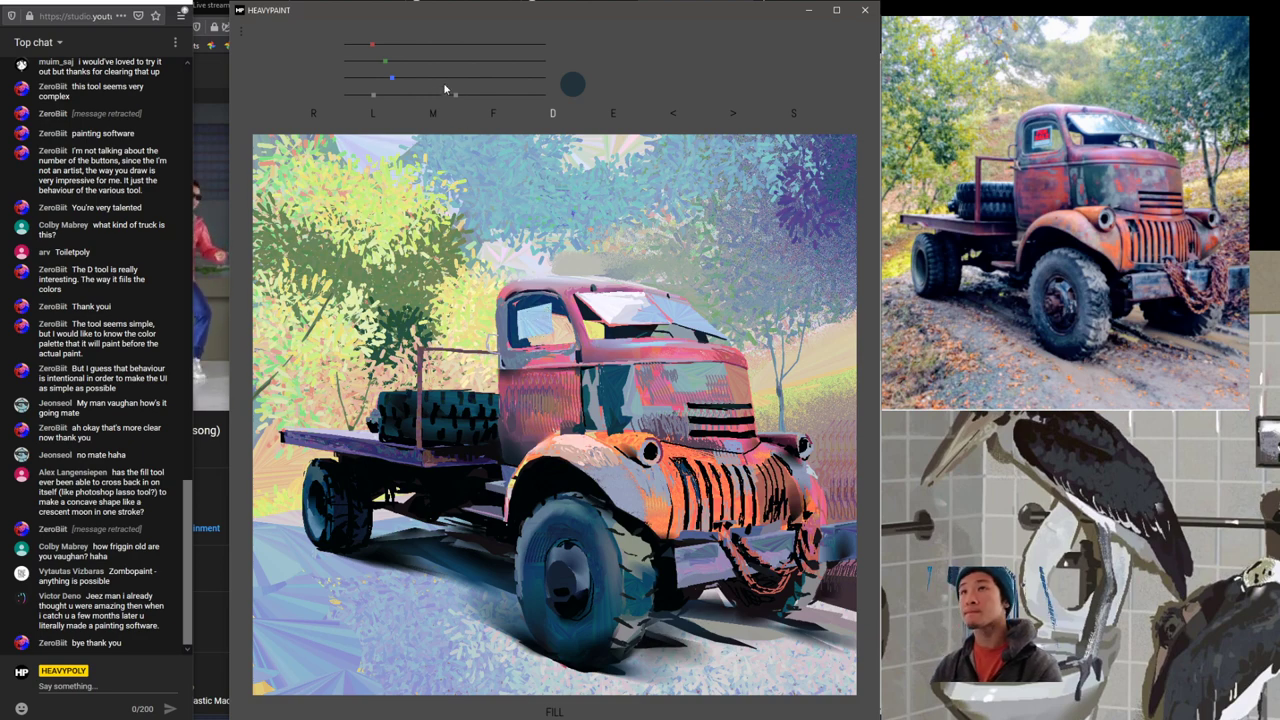
Step: Mix a brighter medium blue and fill a frame around the sign in the cab's side window
click(413, 78)
click(386, 45)
click(394, 62)
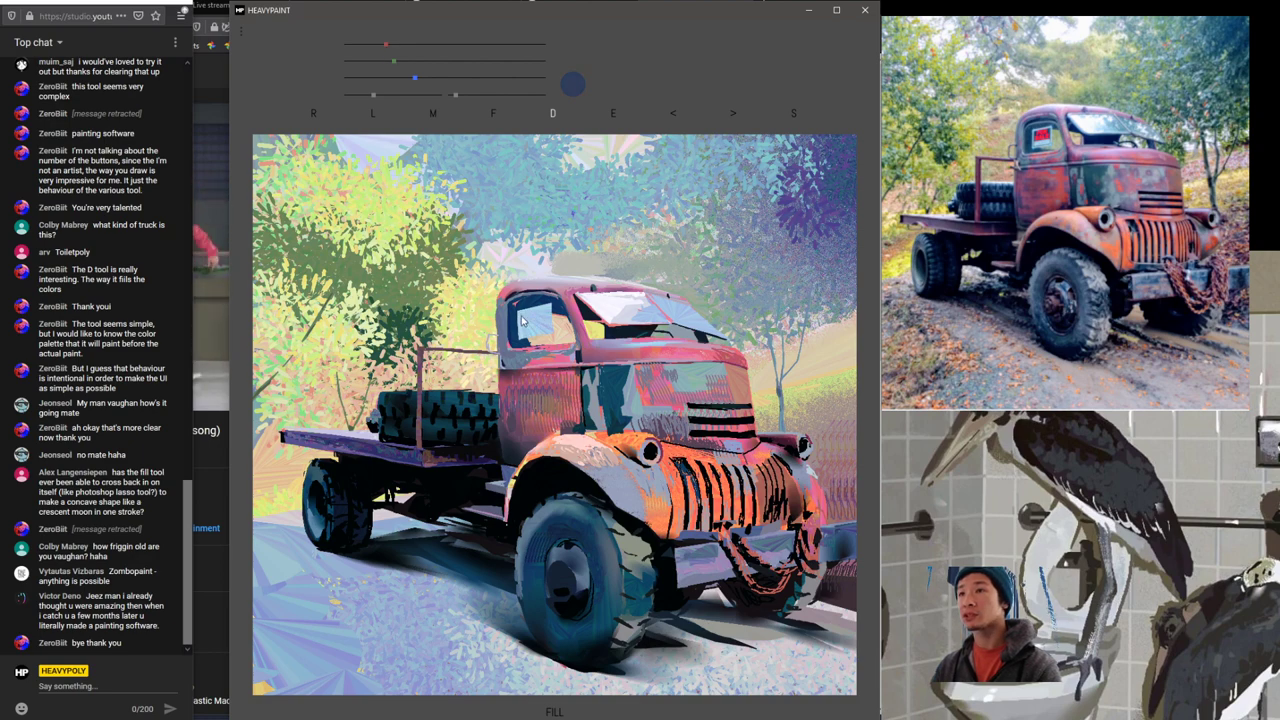
mouse_move(520, 315)
mouse_down()
mouse_move(547, 322)
mouse_move(551, 308)
mouse_up()
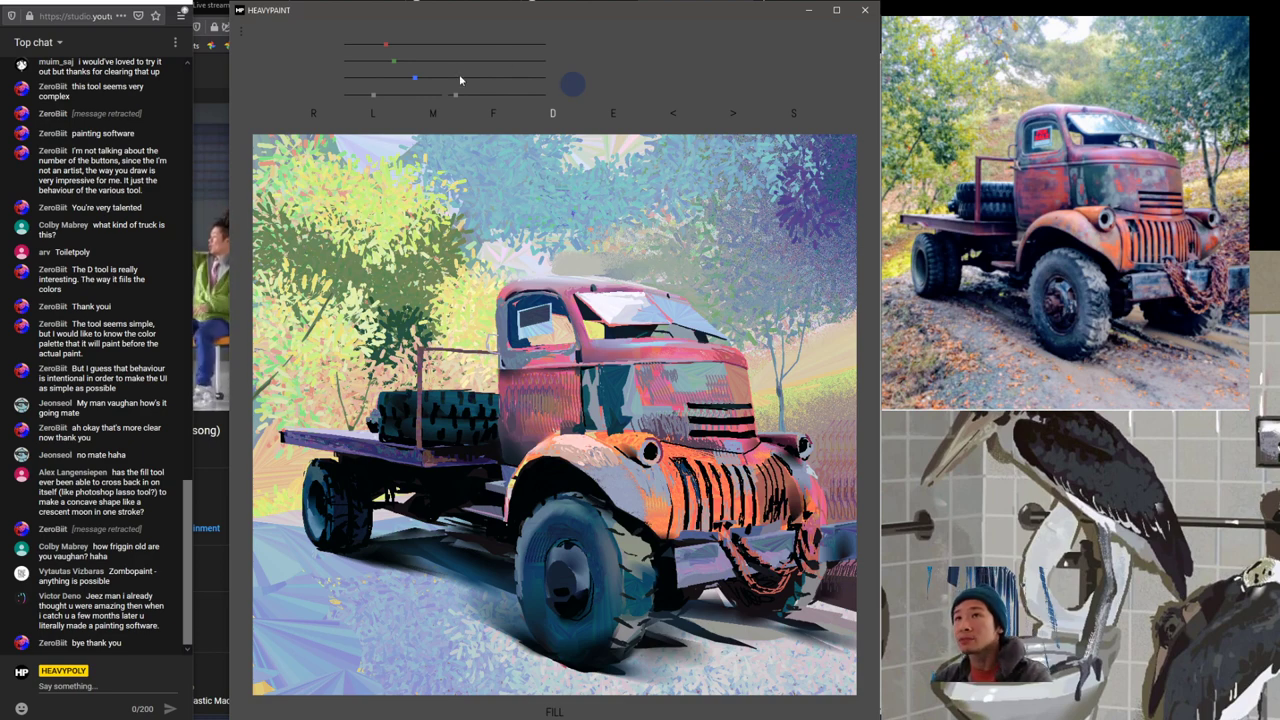
Step: Mix a bright red with little green and draw the lettering on the side window sign
click(524, 56)
drag(425, 60, 396, 57)
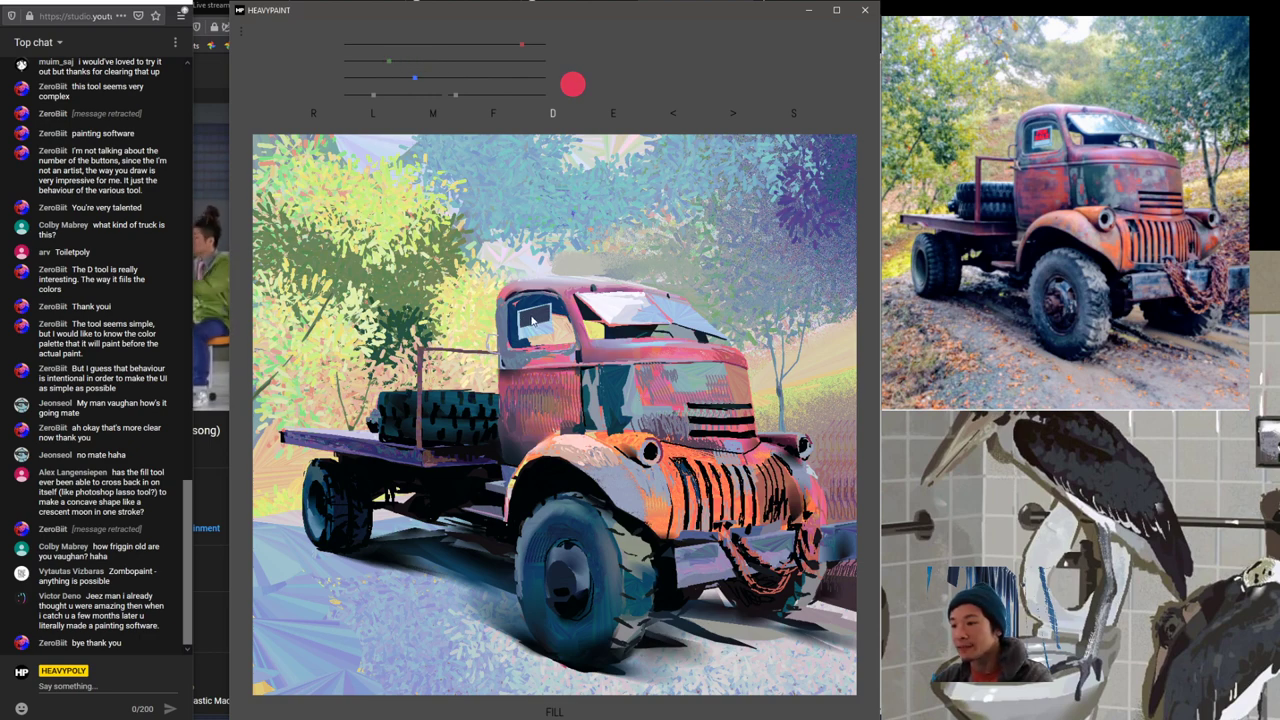
drag(526, 311, 528, 317)
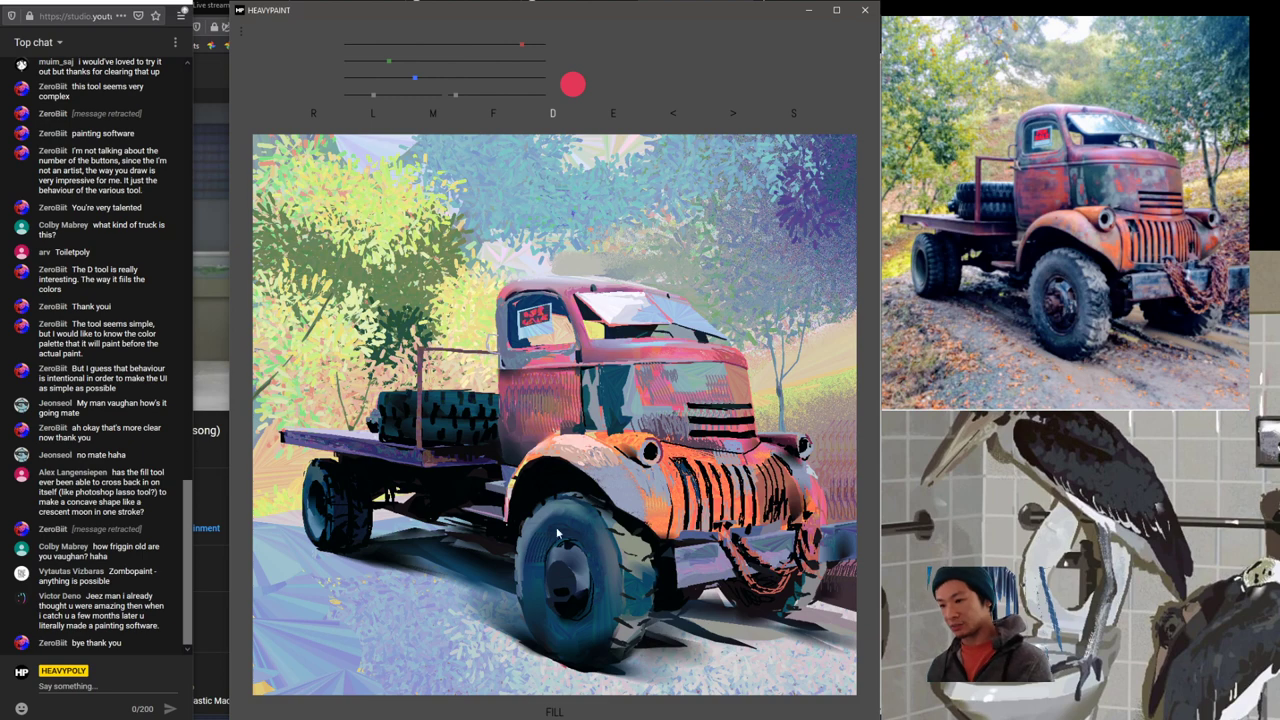
Step: Mix a muted orange, switch to the Pills brush and paint an orange bush in the lower-left foreground
key(e)
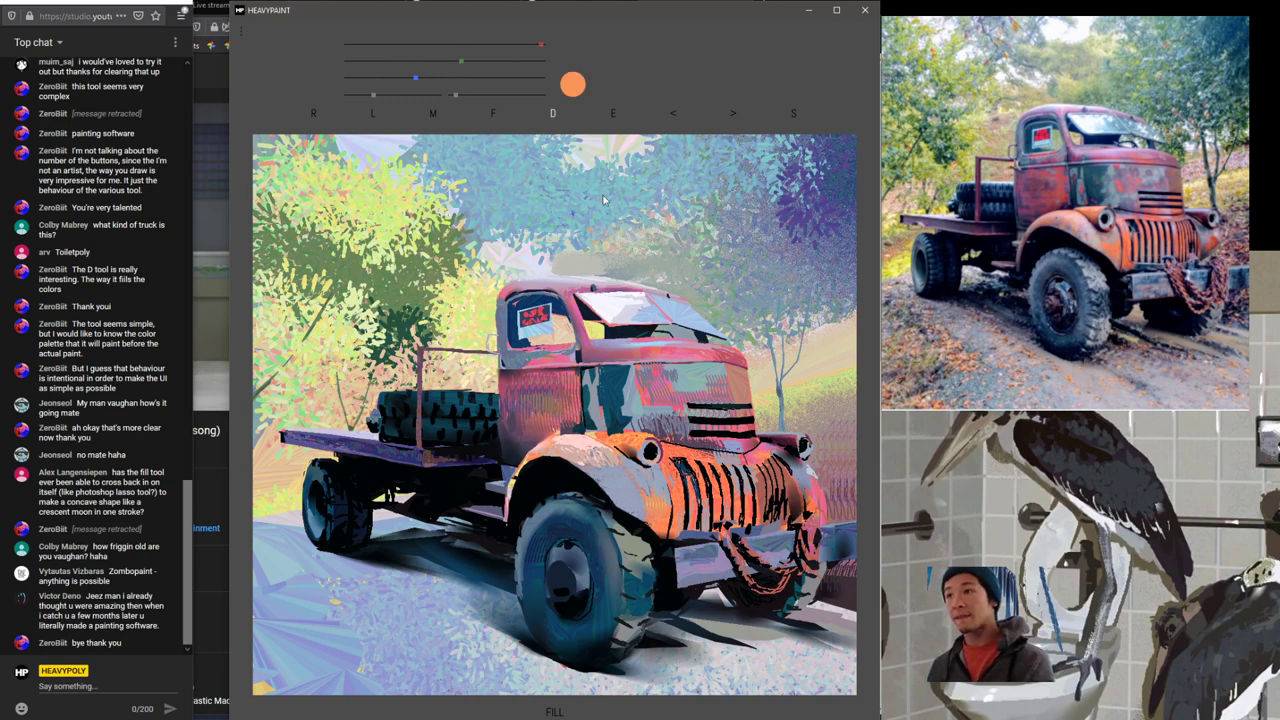
drag(460, 62, 439, 60)
drag(540, 46, 499, 48)
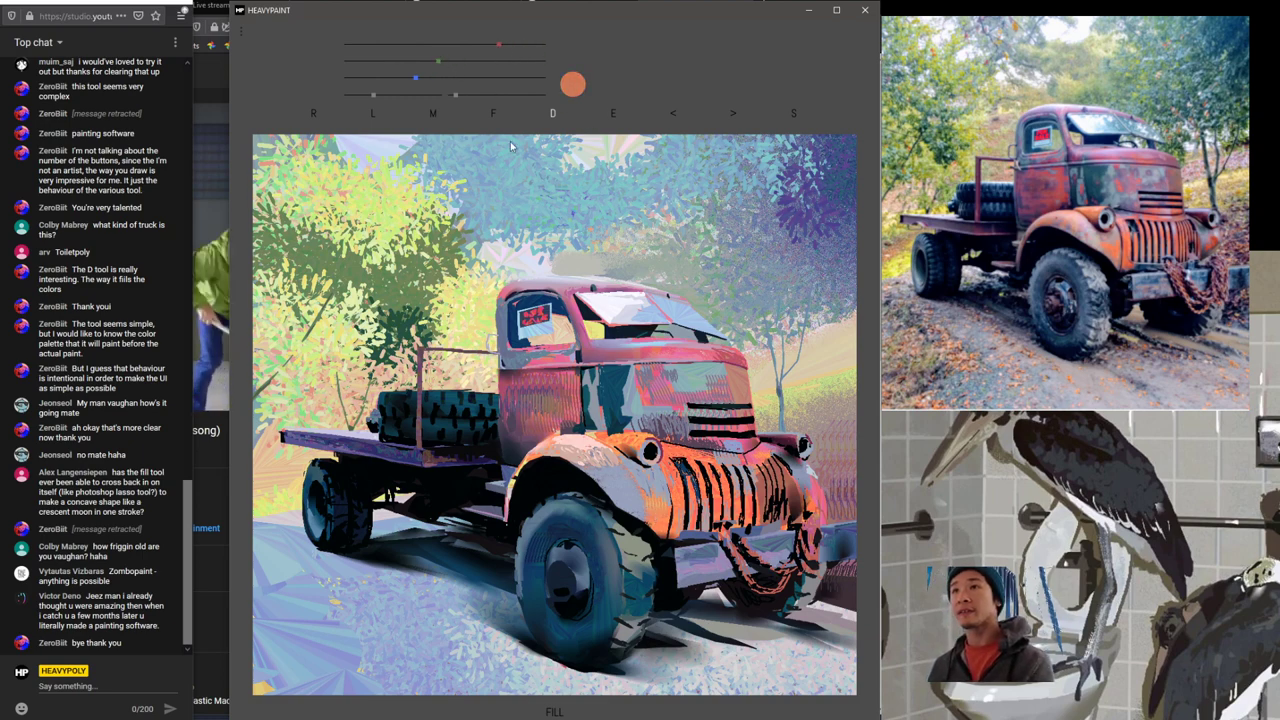
right_click(428, 445)
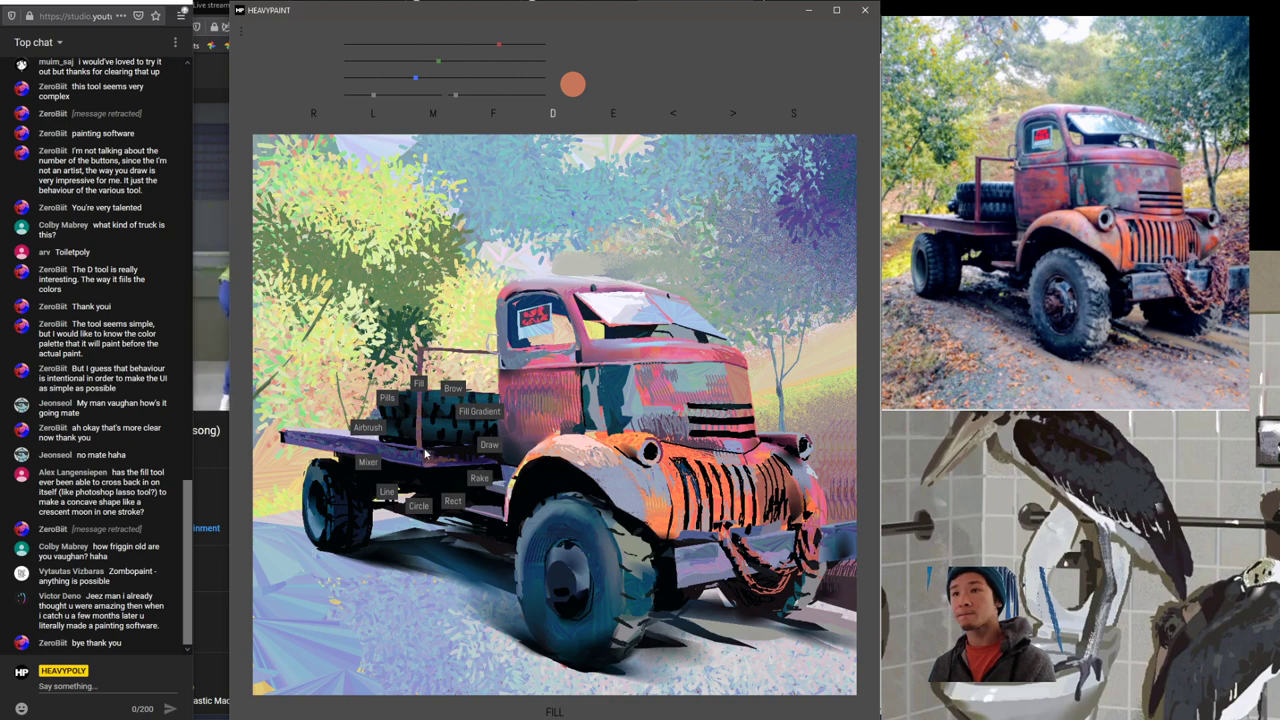
click(404, 427)
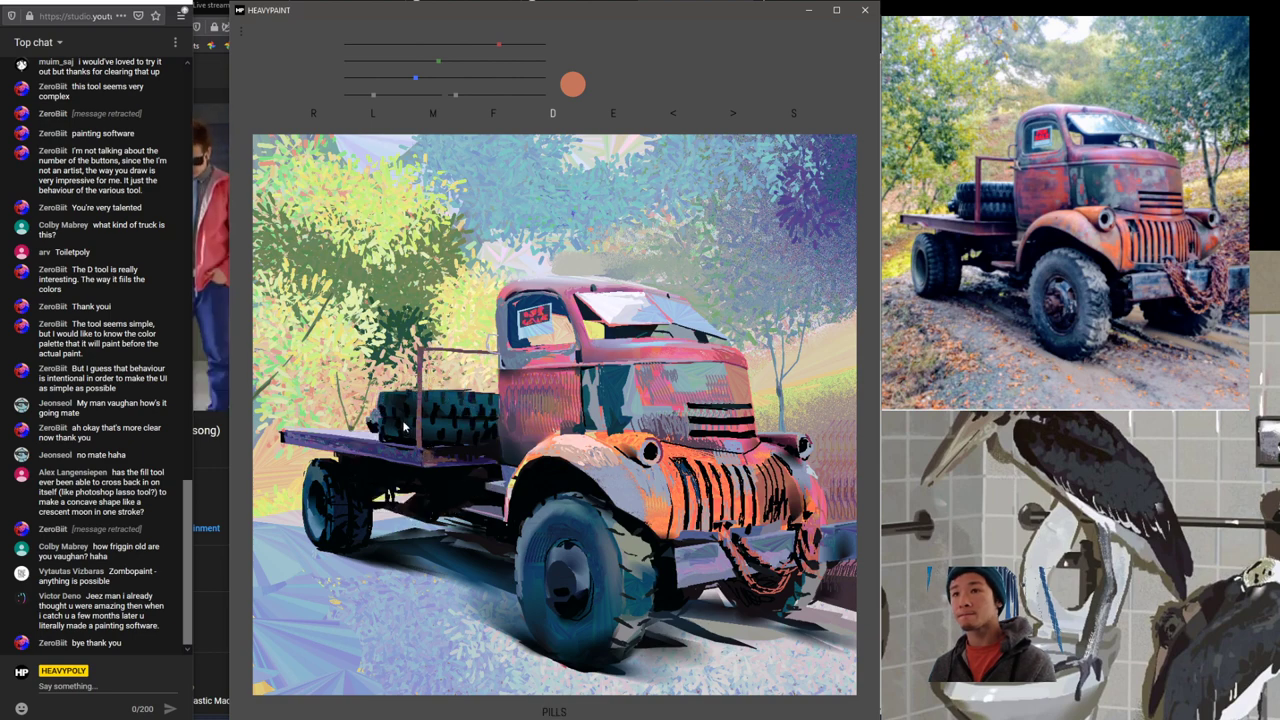
key(space)
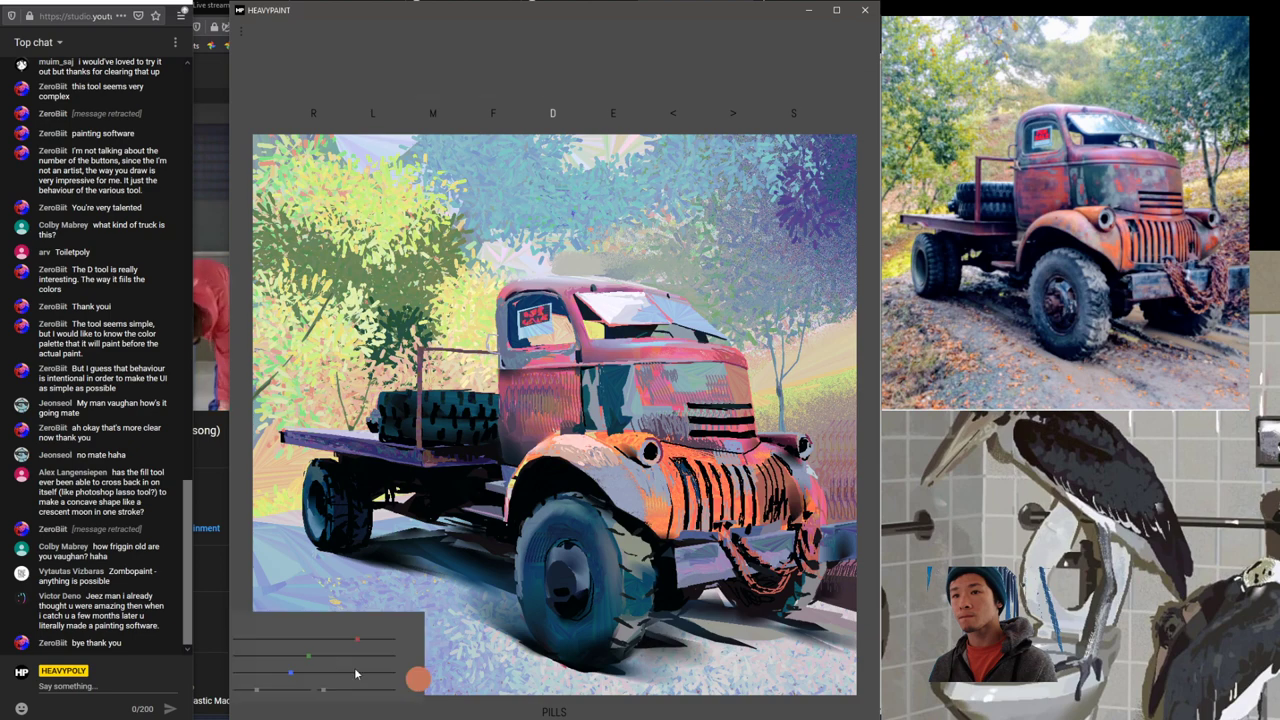
mouse_move(324, 690)
mouse_down()
mouse_move(347, 692)
mouse_move(280, 630)
mouse_move(290, 667)
mouse_move(318, 664)
mouse_move(318, 652)
mouse_move(262, 605)
mouse_up()
Step: Mix an olive green, adjust the Pills brush size and add green leaf strokes to the orange foreground bush
key(c)
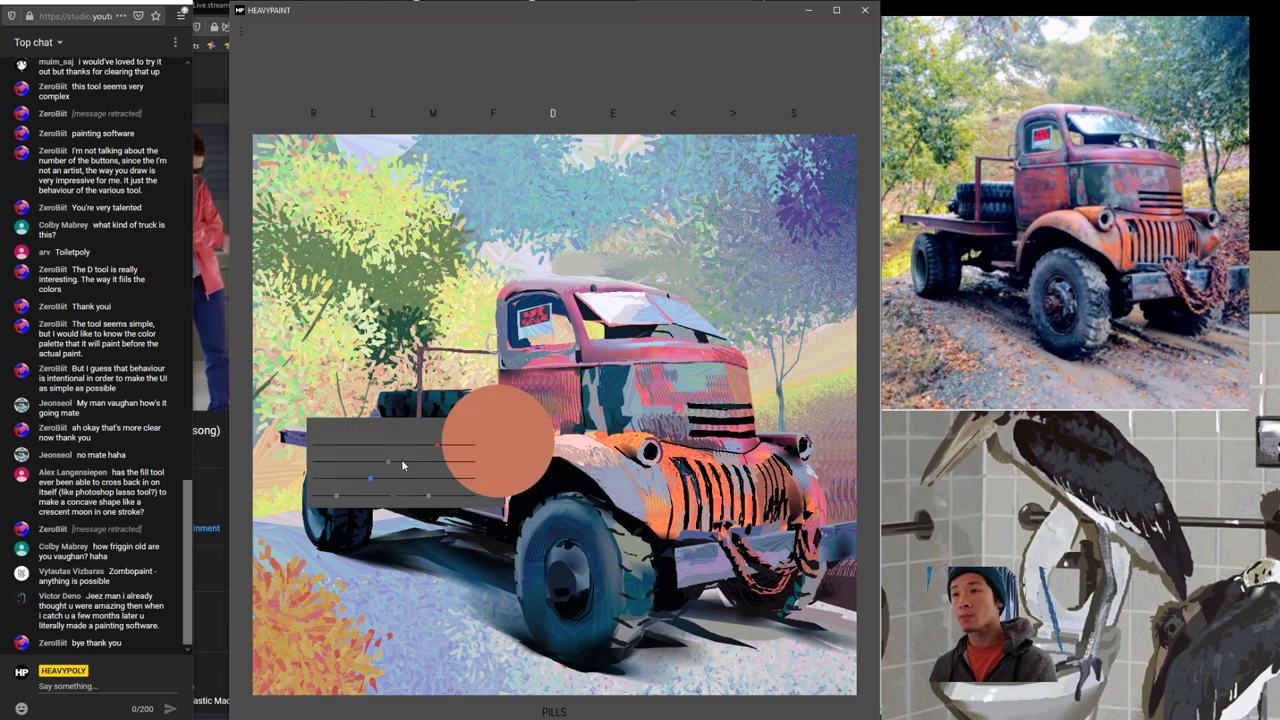
click(411, 461)
click(405, 445)
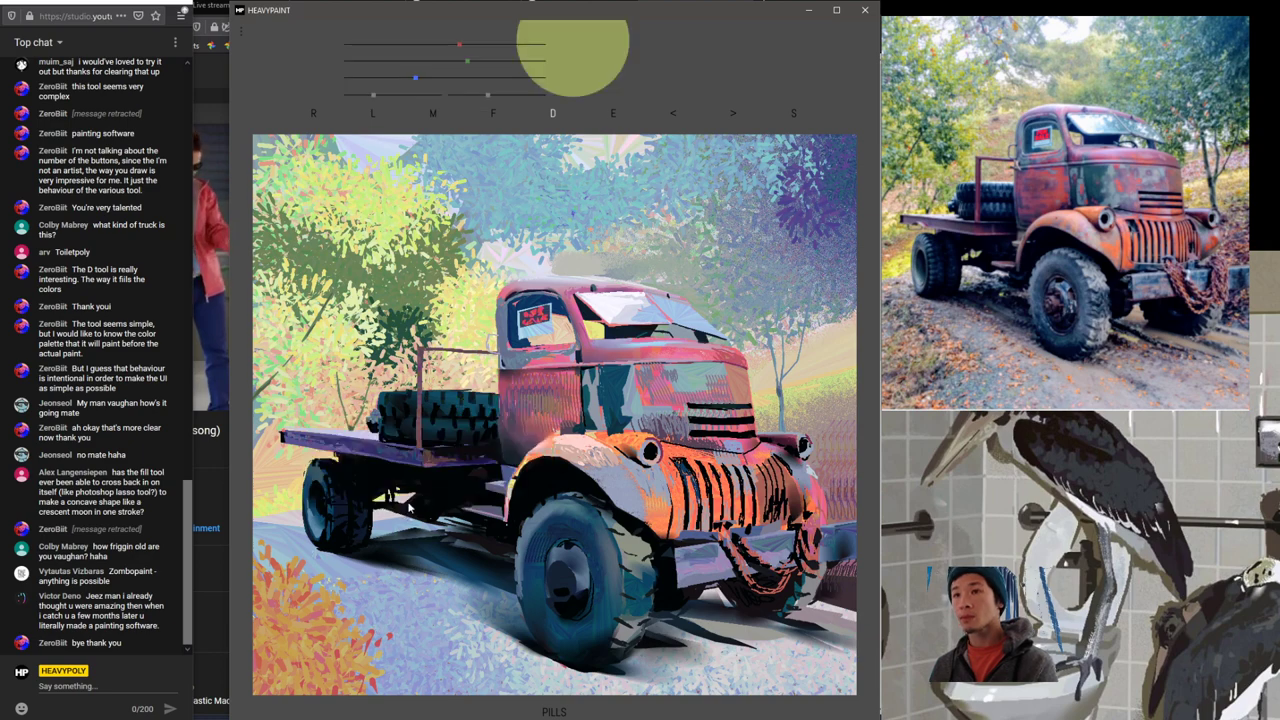
key(c)
click(417, 539)
key(c)
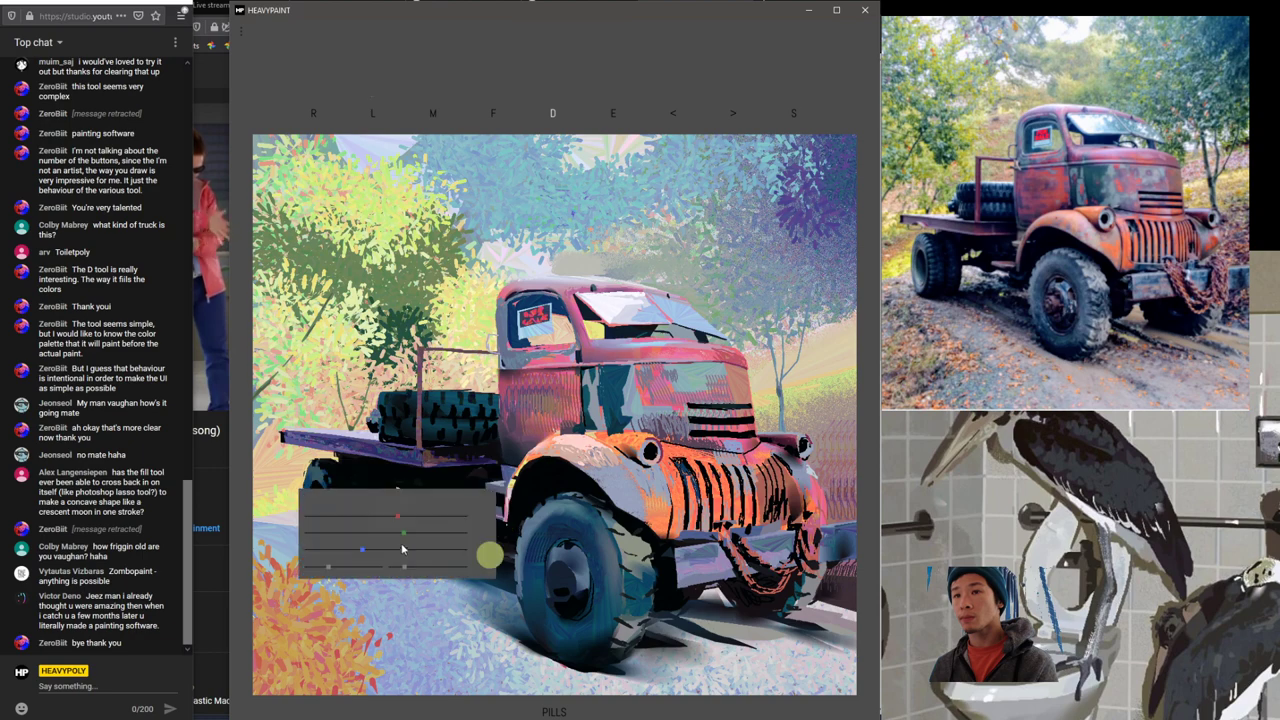
drag(405, 566, 413, 568)
mouse_move(297, 618)
mouse_down()
mouse_move(260, 654)
mouse_move(290, 640)
mouse_move(320, 664)
mouse_move(248, 690)
mouse_move(344, 678)
mouse_move(312, 654)
mouse_move(341, 658)
mouse_move(280, 673)
mouse_move(285, 640)
mouse_up()
Step: Sample a light tan and paint leaf strokes across the foreground bush, varying the brush's colour
right_click(343, 678)
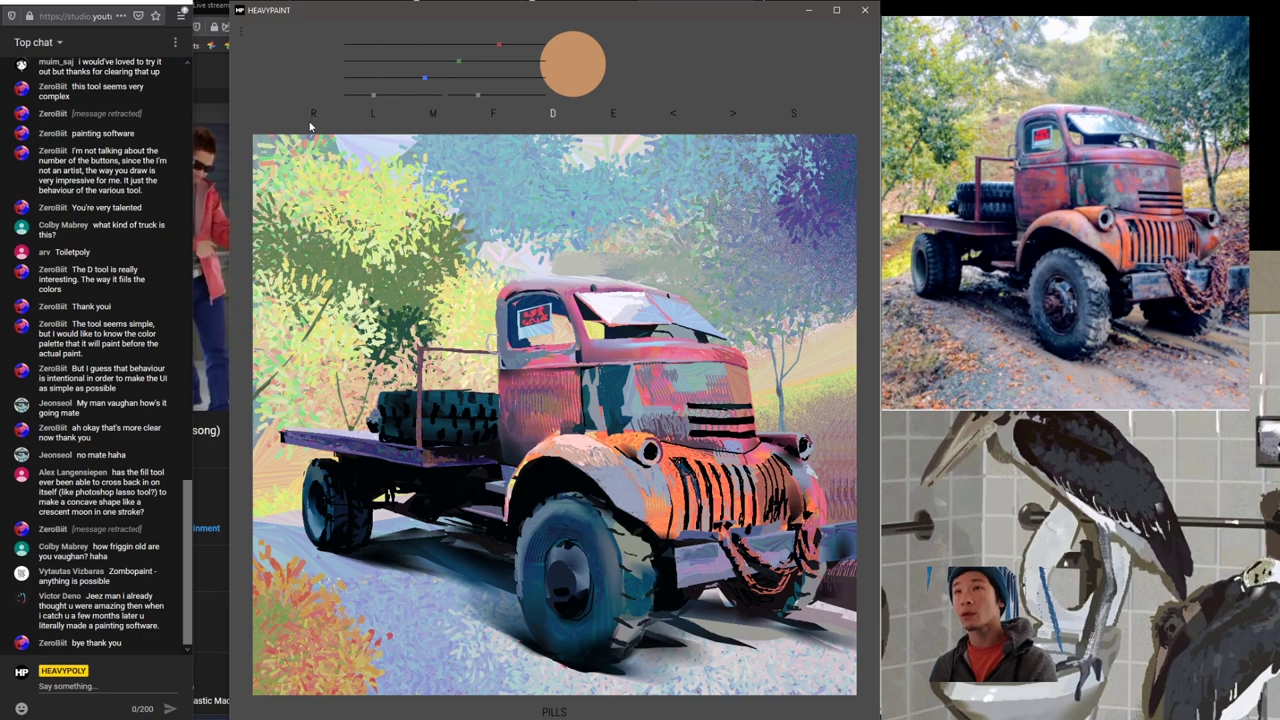
drag(358, 656, 372, 648)
drag(286, 640, 264, 660)
mouse_move(298, 622)
mouse_down()
mouse_move(323, 657)
mouse_move(284, 650)
mouse_up()
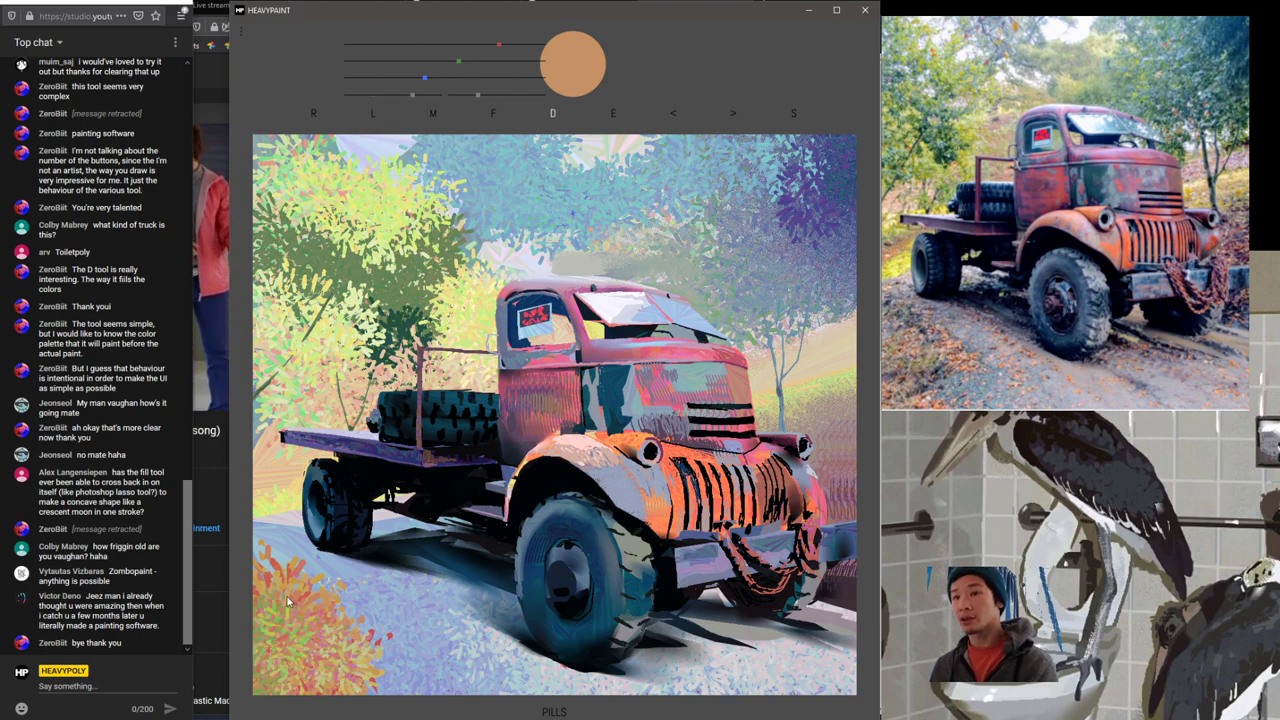
drag(288, 594, 270, 610)
drag(296, 574, 272, 584)
drag(280, 660, 264, 682)
drag(320, 674, 313, 688)
drag(318, 630, 308, 658)
drag(324, 658, 364, 686)
Step: Sample lavender from the ground, darken it and paint bluish-purple strokes along the lower edge beside the foreground bush
right_click(402, 686)
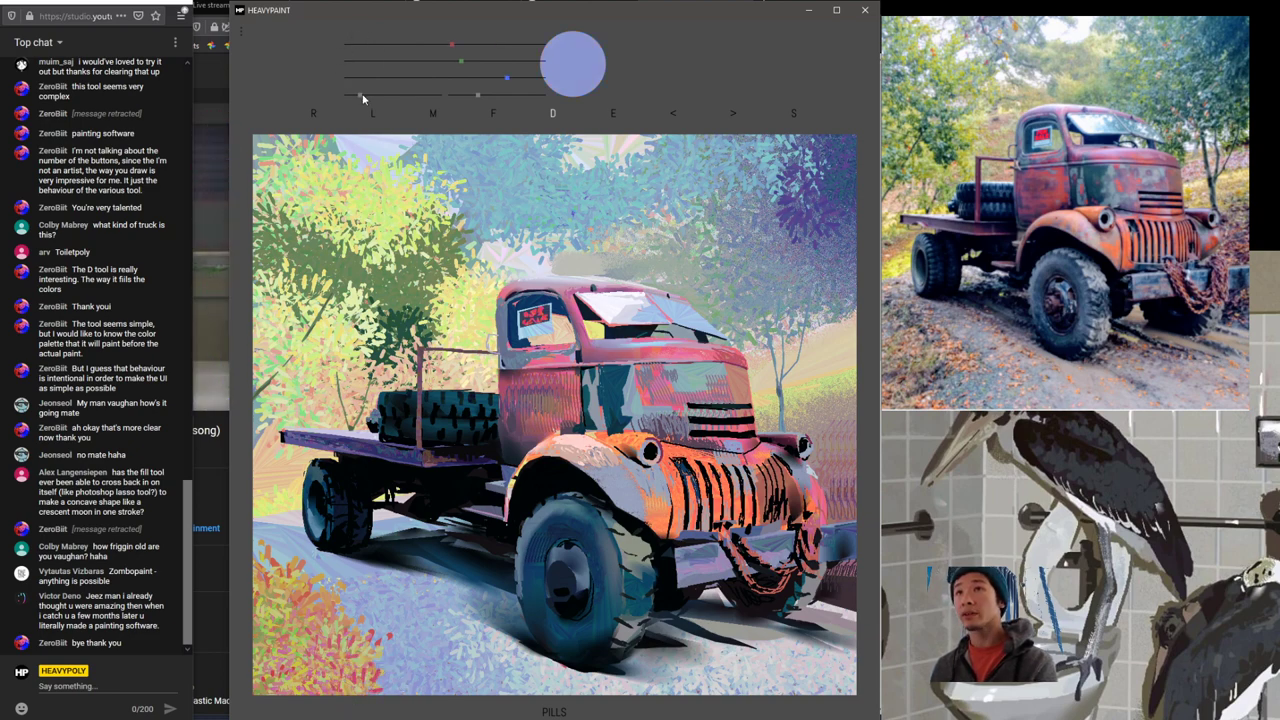
mouse_move(384, 674)
mouse_down()
mouse_move(368, 687)
mouse_move(387, 693)
mouse_up()
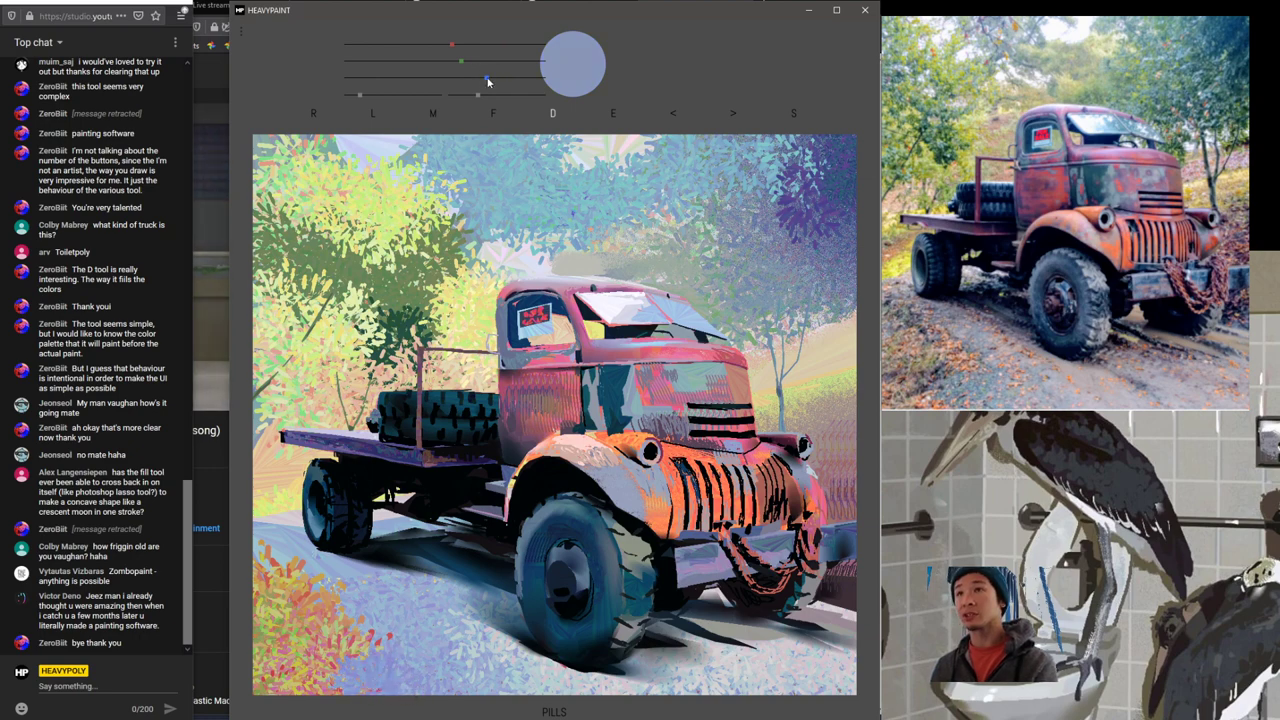
drag(488, 78, 436, 61)
drag(452, 44, 431, 45)
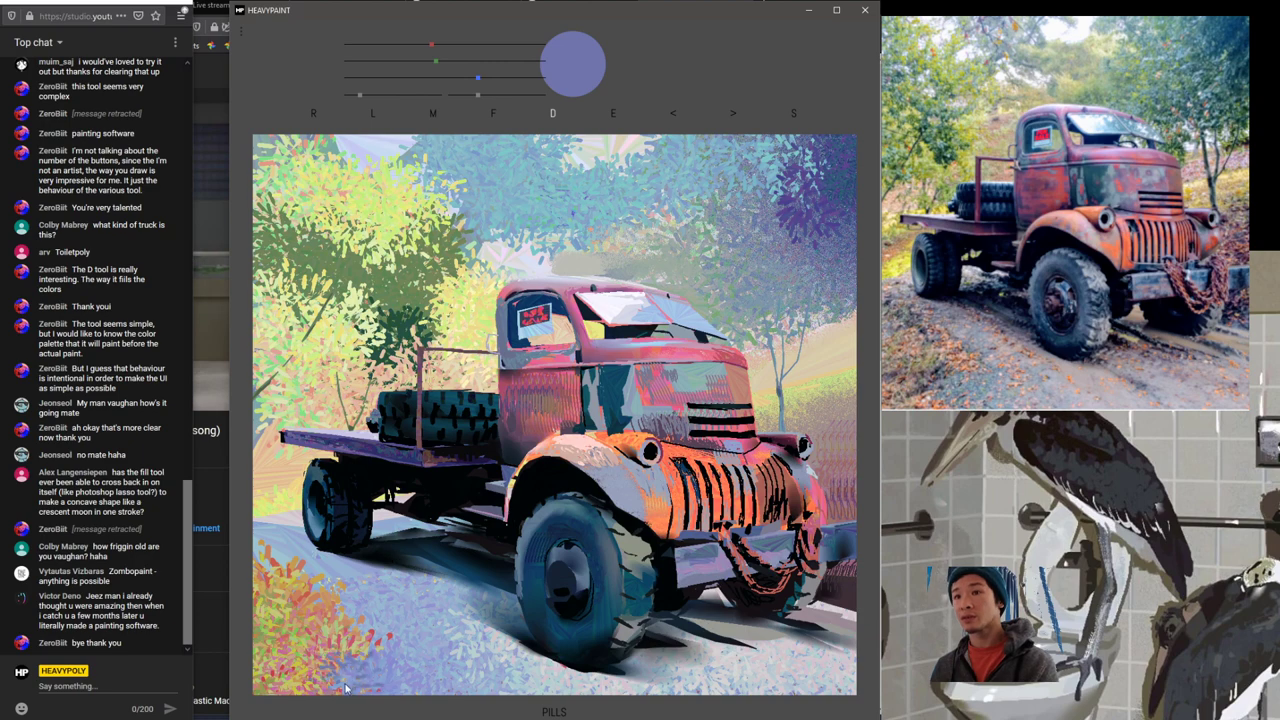
mouse_move(345, 688)
mouse_down()
mouse_move(400, 682)
mouse_move(428, 702)
mouse_up()
Step: Sample blue tones from the ground and paint leaf strokes beside the foreground bush, undoing the last stroke
right_click(436, 664)
mouse_move(422, 645)
mouse_down()
mouse_move(414, 682)
mouse_move(465, 685)
mouse_move(445, 667)
mouse_move(433, 677)
mouse_move(400, 629)
mouse_move(440, 662)
mouse_move(396, 645)
mouse_move(396, 675)
mouse_move(434, 669)
mouse_up()
right_click(465, 686)
key(ctrl+z)
right_click(401, 630)
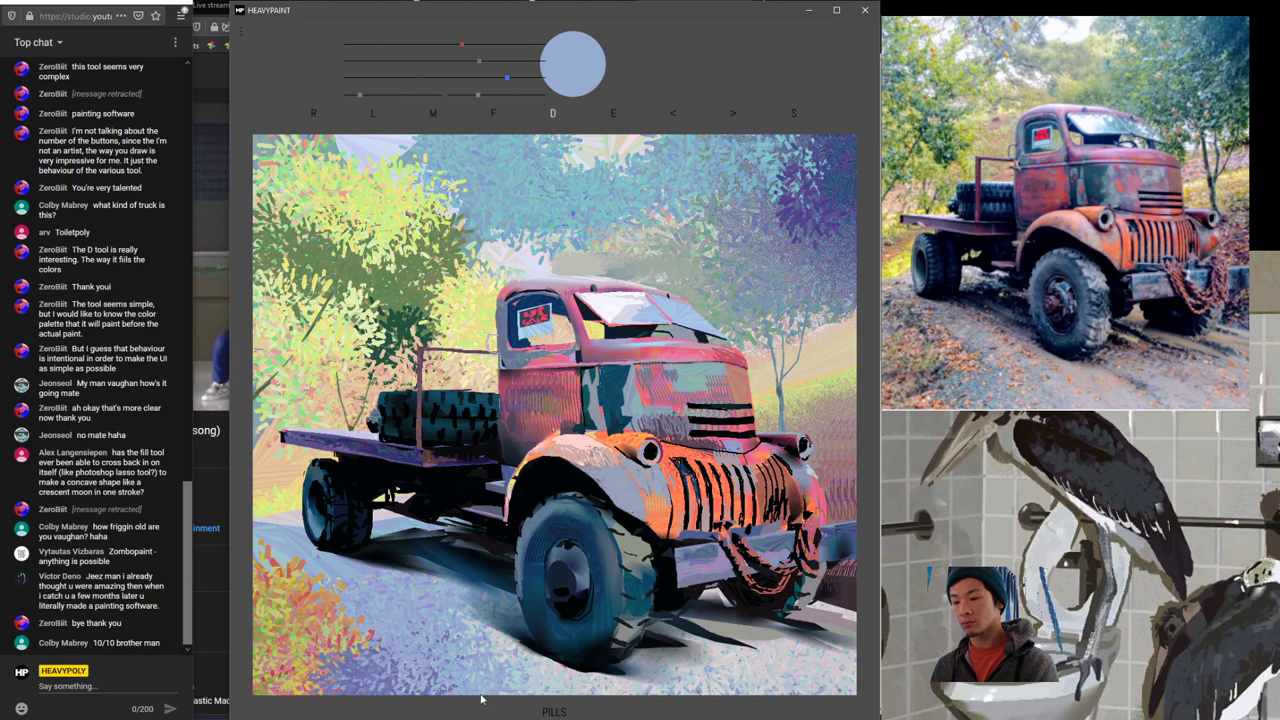
Step: Sample ochre from the bush, reduce the Pills brush size, shift the colour to orange and scatter leaf specks in front of the front wheel
right_click(328, 604)
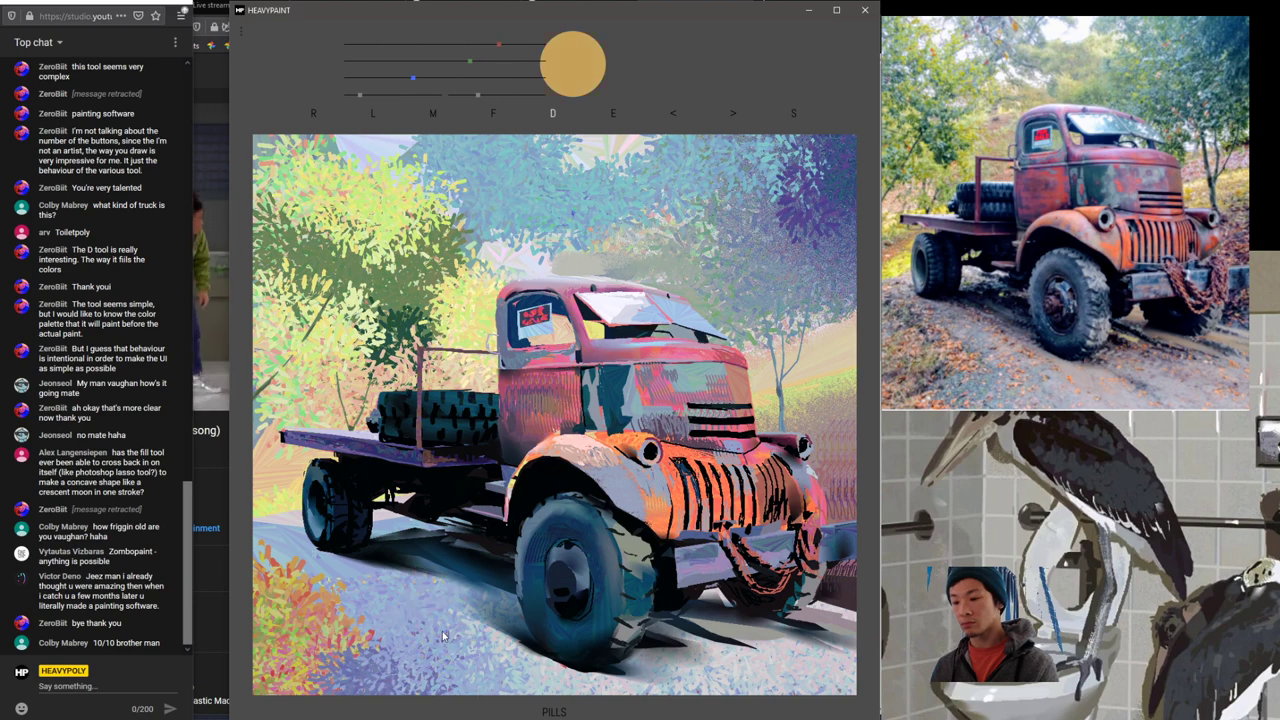
key(space)
drag(459, 669, 454, 667)
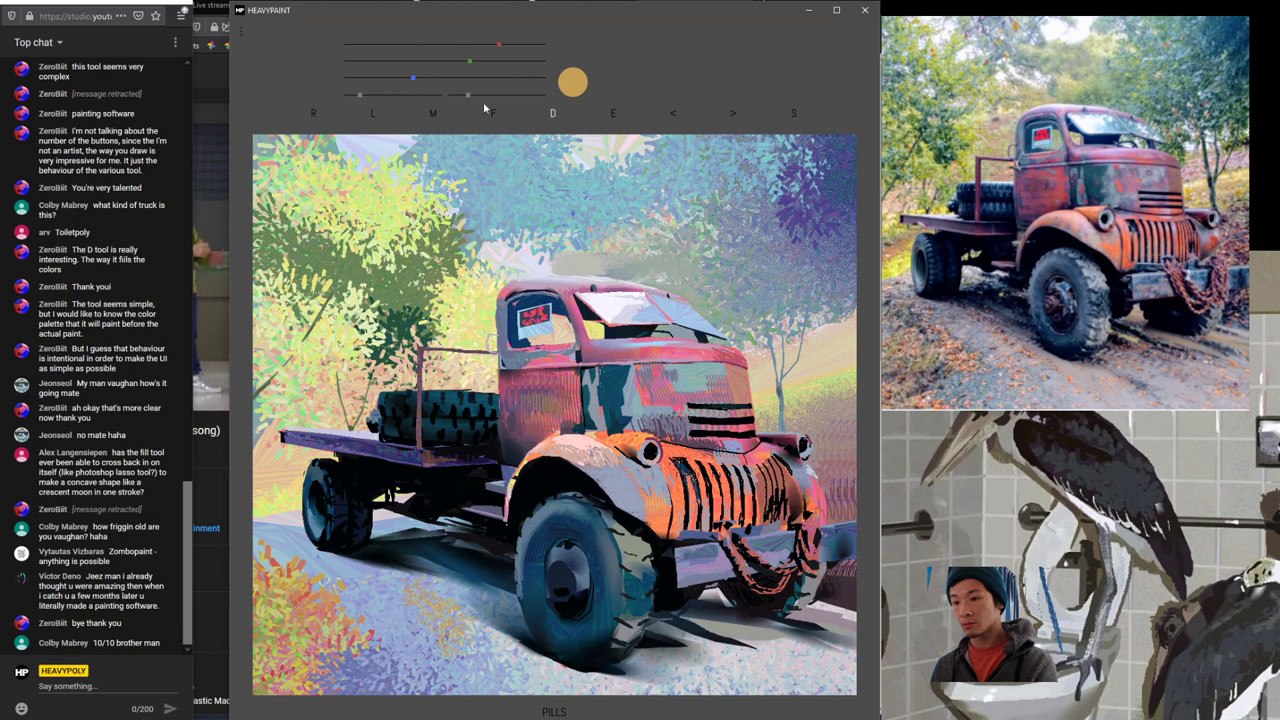
click(446, 60)
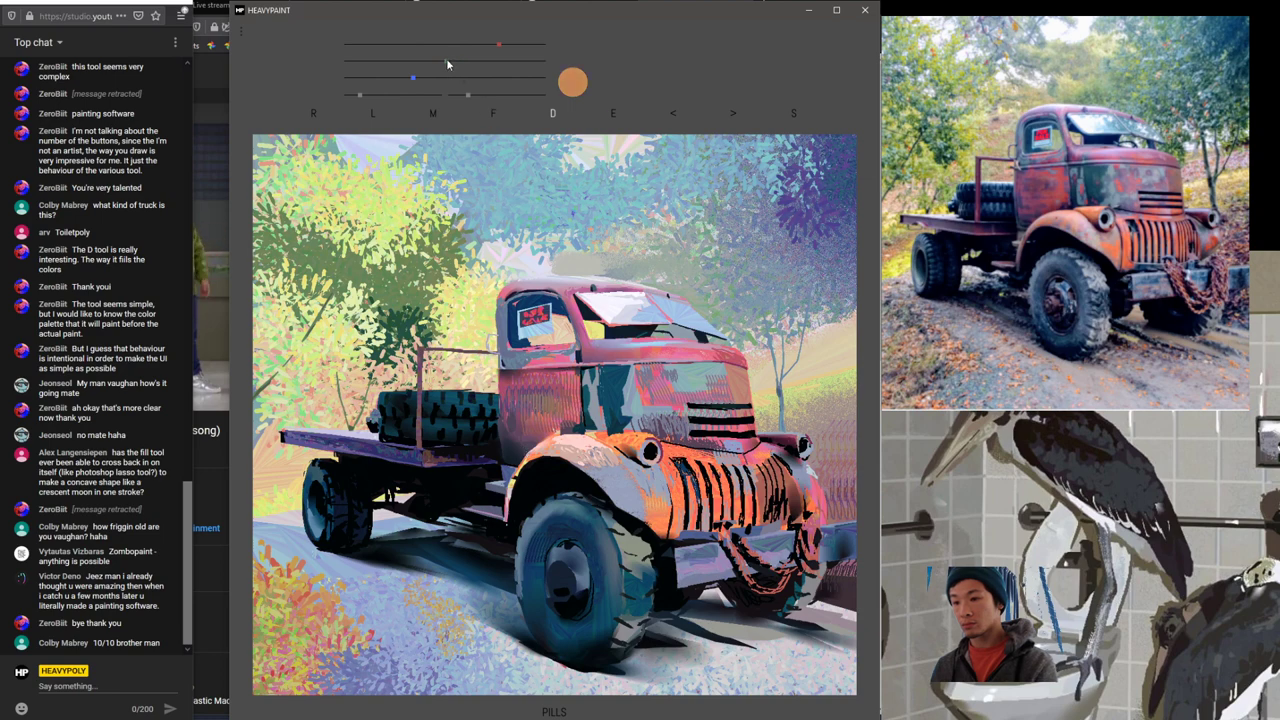
click(465, 628)
mouse_move(467, 615)
mouse_down()
mouse_move(461, 648)
mouse_move(530, 683)
mouse_up()
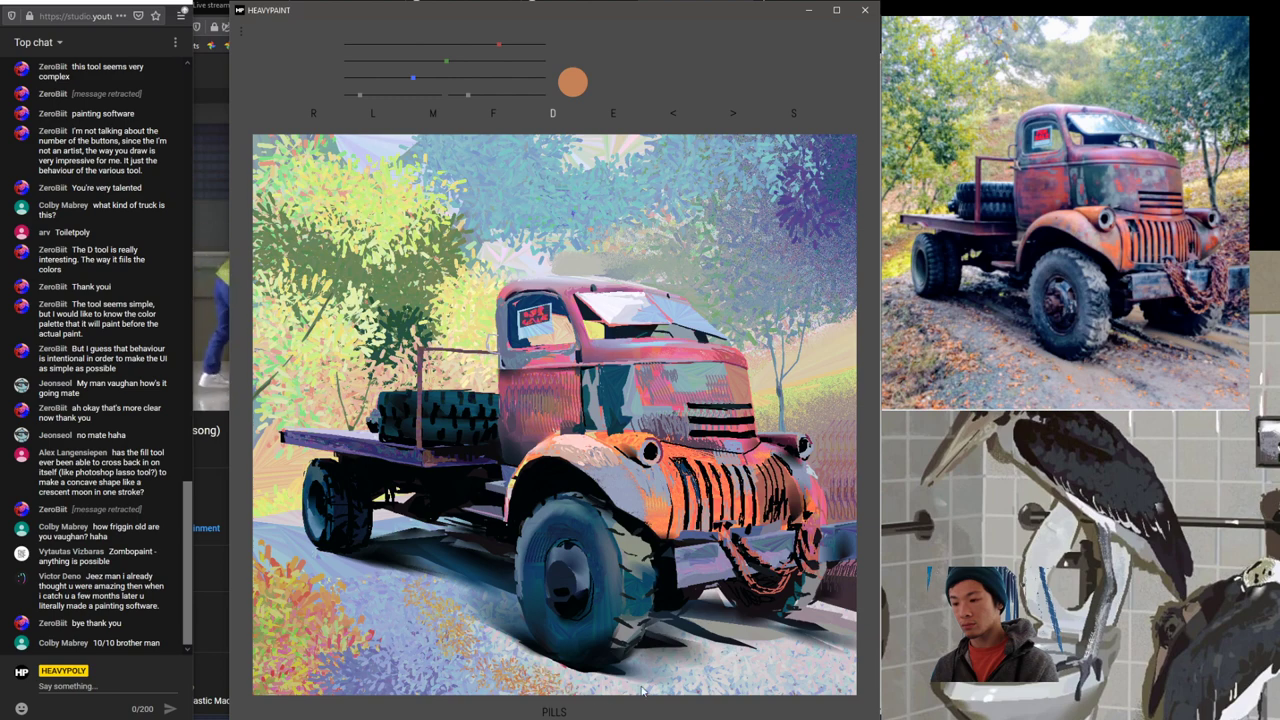
Step: Mix a muted pinkish tan and add small leaf specks to the foreground ground
right_click(536, 567)
drag(531, 567, 538, 567)
click(518, 582)
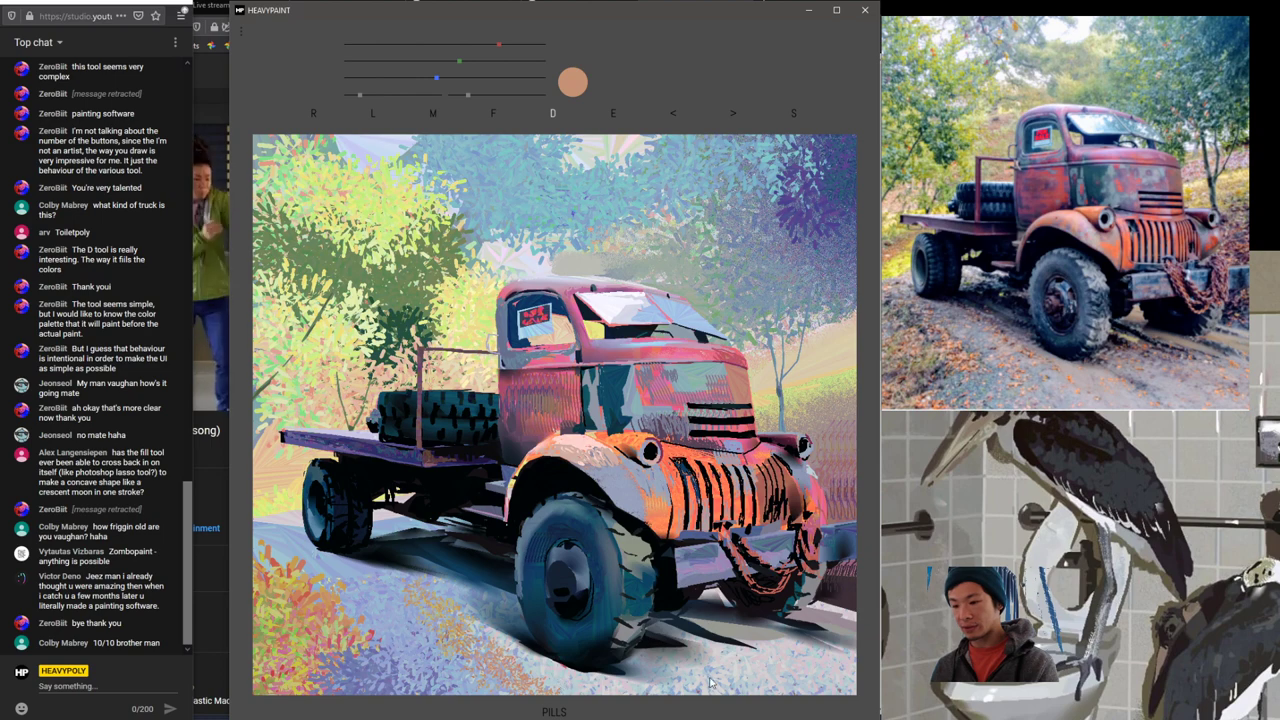
Step: Sample light greys from the ground, shrink the brush slightly and paint gravel specks across the ground under the truck's front
right_click(554, 682)
mouse_move(574, 688)
mouse_down()
mouse_move(582, 695)
mouse_move(566, 659)
mouse_move(516, 660)
mouse_up()
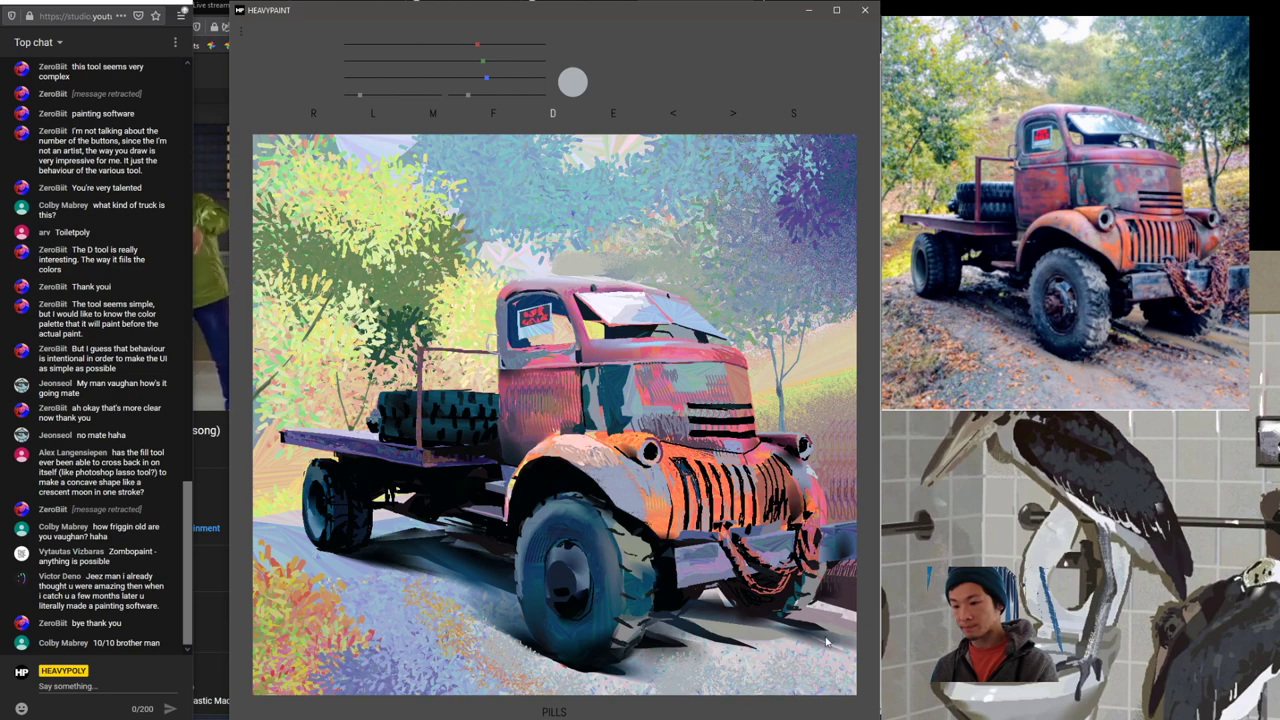
mouse_move(746, 619)
mouse_down()
mouse_move(818, 661)
mouse_move(847, 636)
mouse_move(792, 653)
mouse_up()
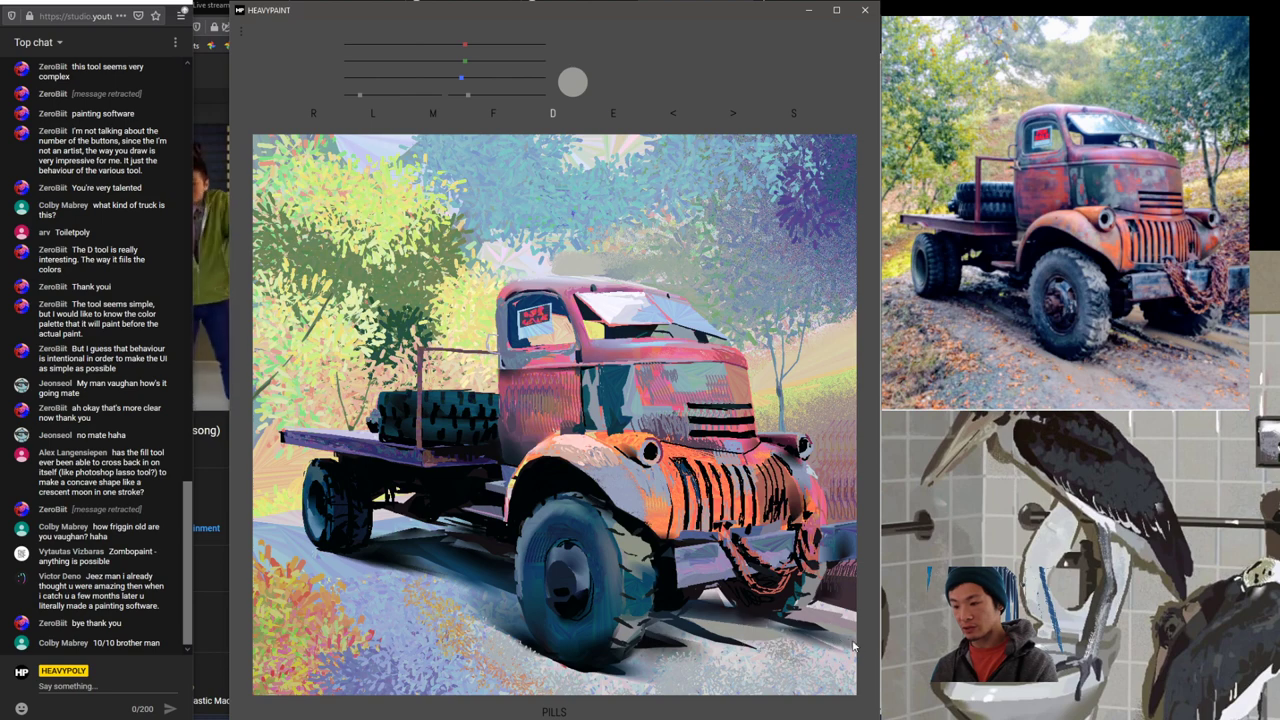
right_click(824, 618)
right_click(836, 620)
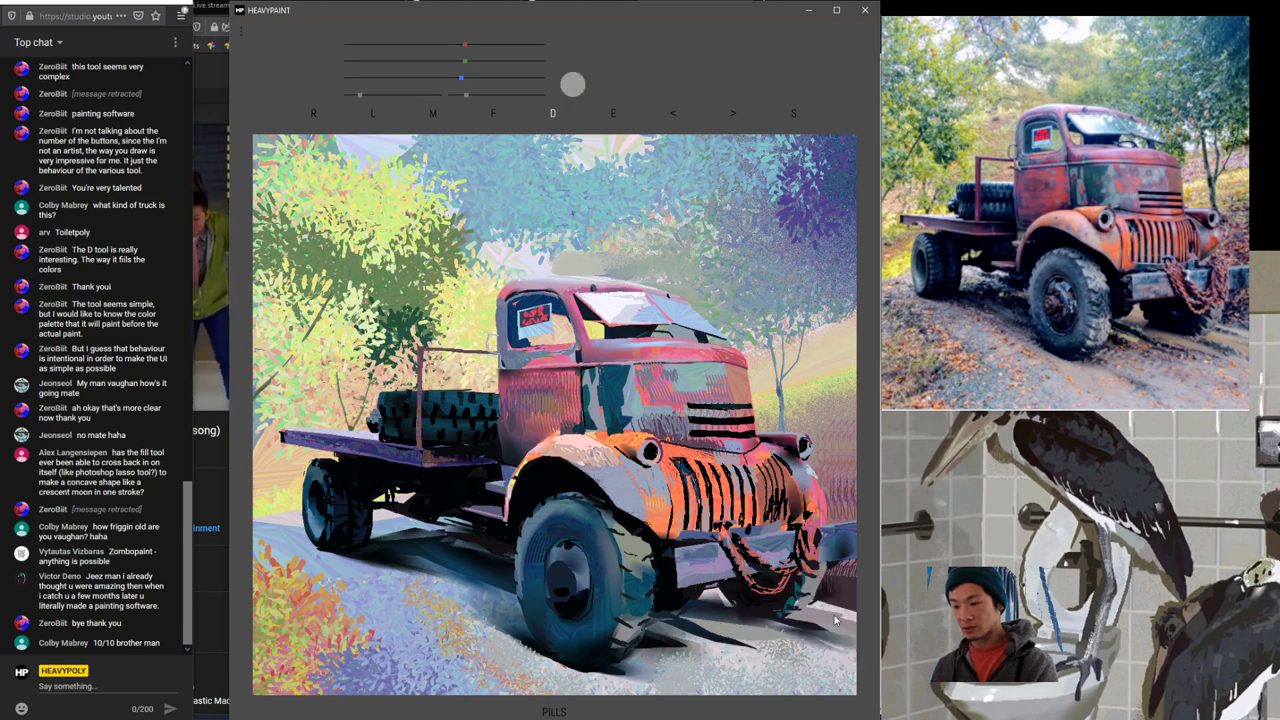
drag(838, 633, 850, 636)
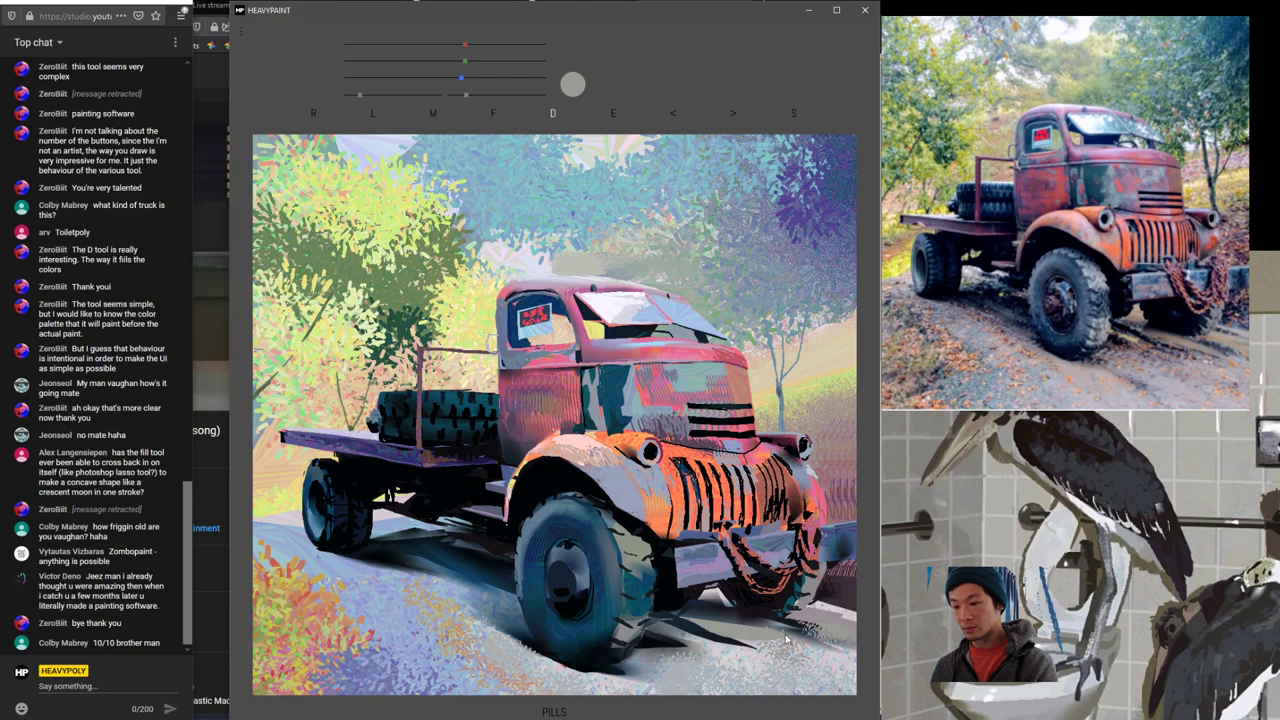
right_click(804, 627)
drag(807, 627, 833, 637)
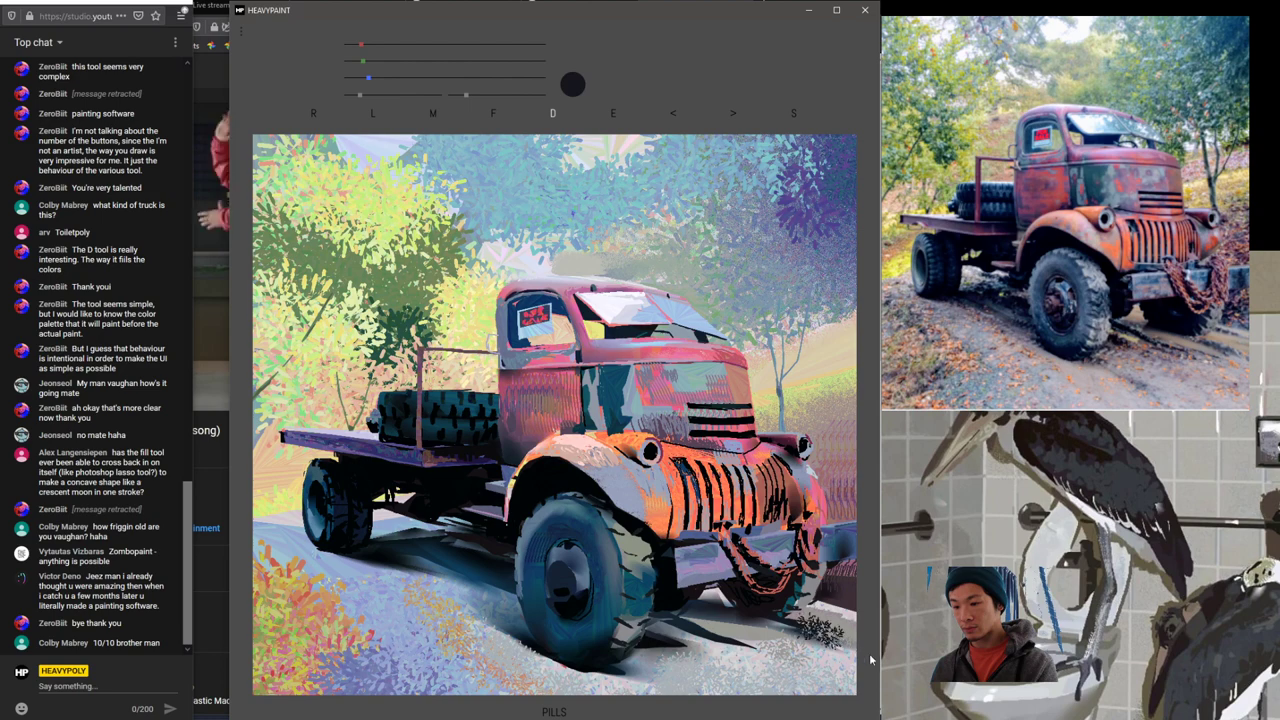
key(ctrl+z)
Step: Sample muted mauve and blue-grey tones and paint gravel specks on the ground beside the far front tyre
right_click(808, 642)
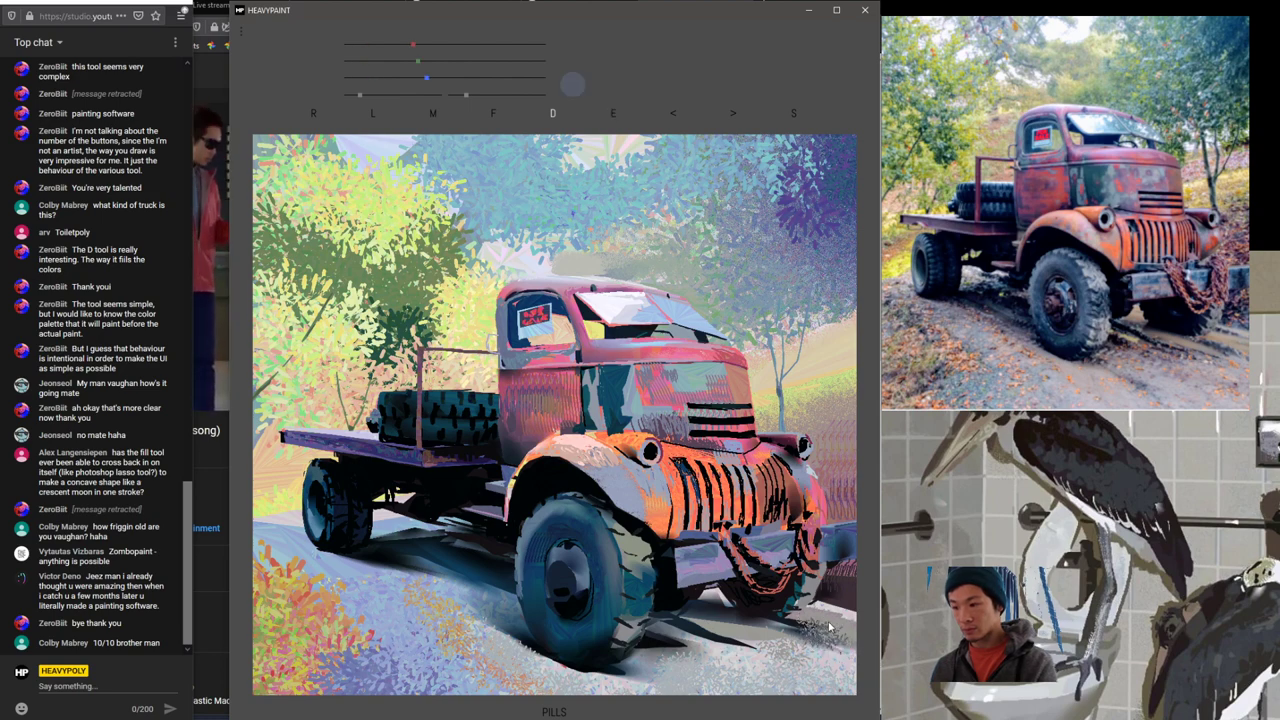
right_click(840, 626)
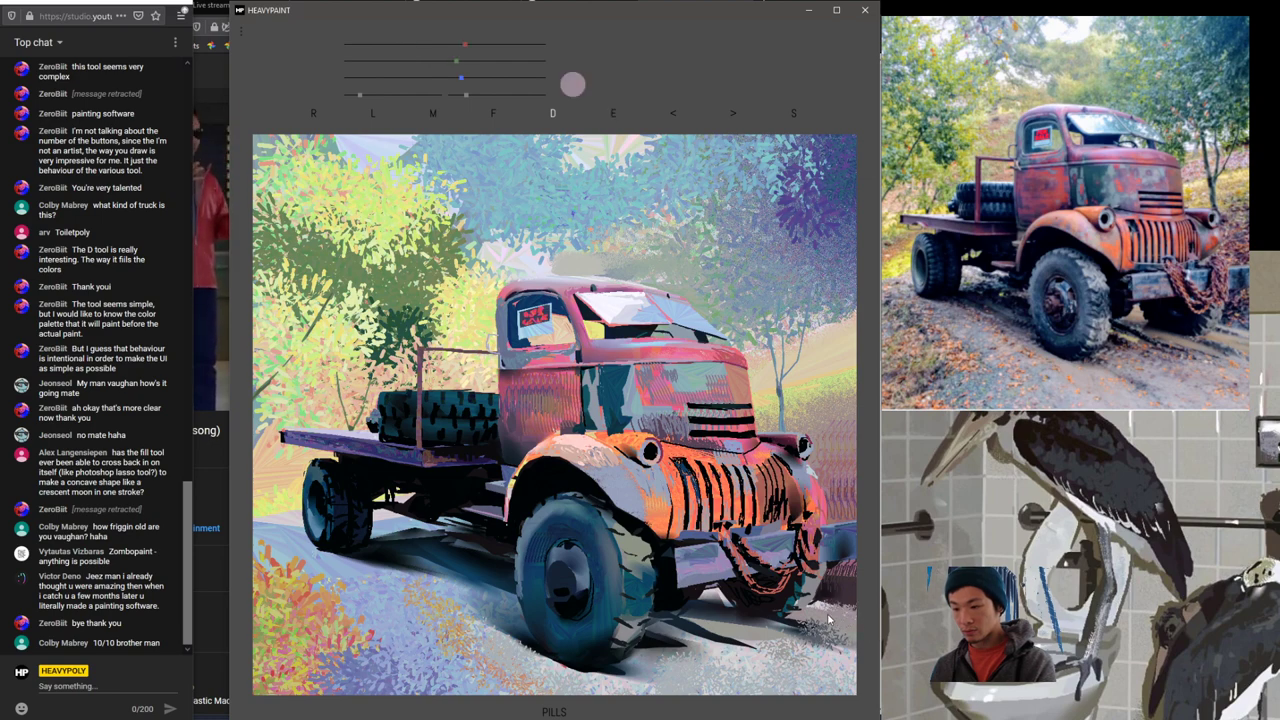
mouse_move(822, 603)
mouse_down()
mouse_move(854, 617)
mouse_move(840, 608)
mouse_up()
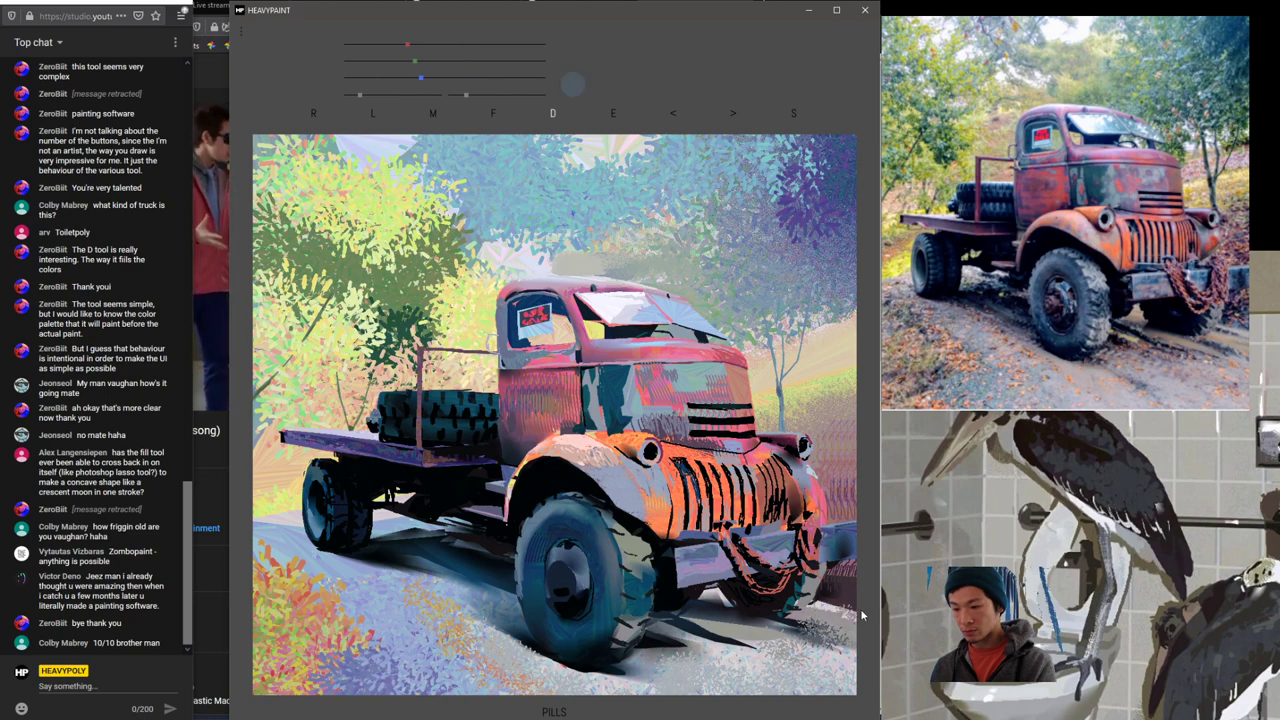
drag(855, 614, 815, 605)
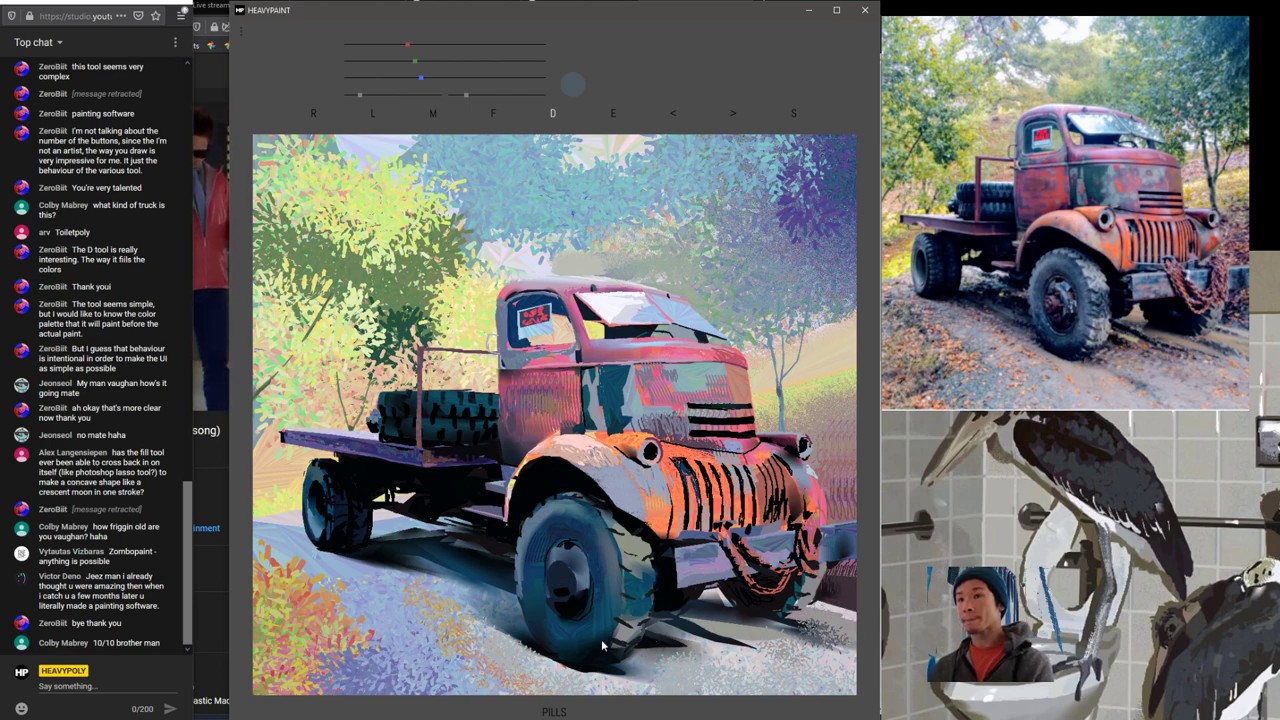
Step: Sample a slate grey from the ground near the front wheel and switch to the Brow brush
right_click(316, 573)
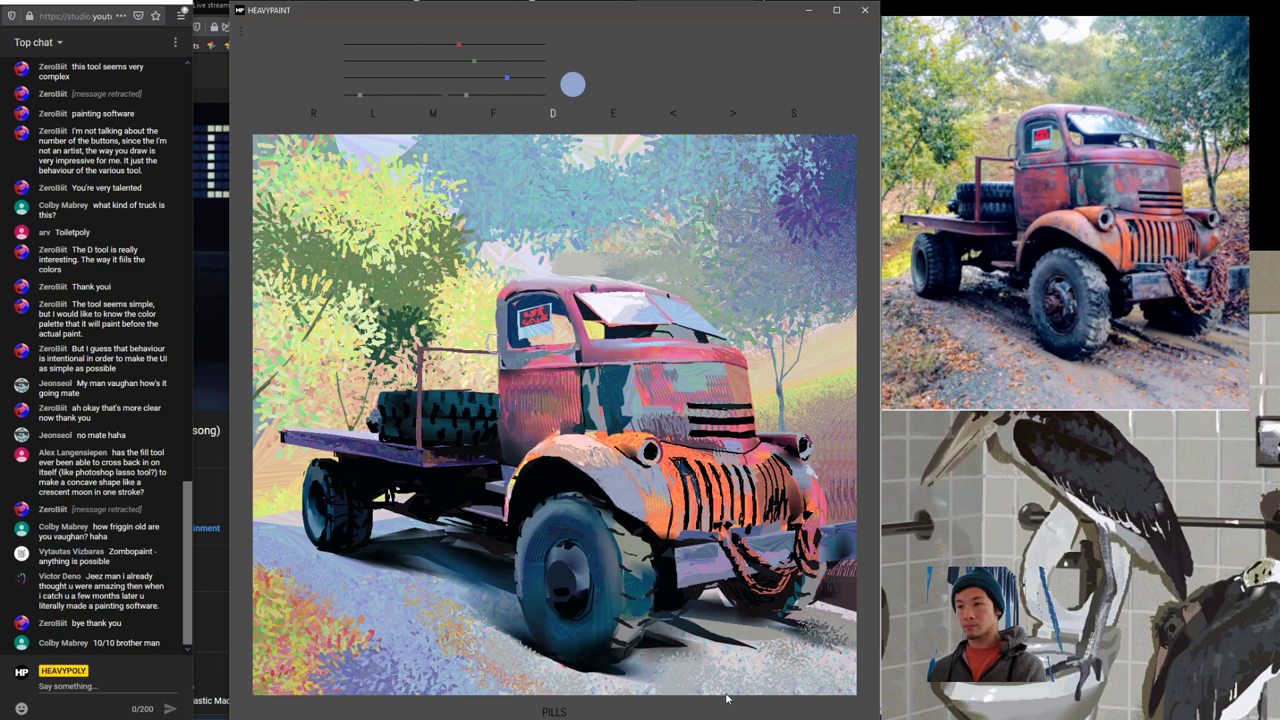
right_click(657, 656)
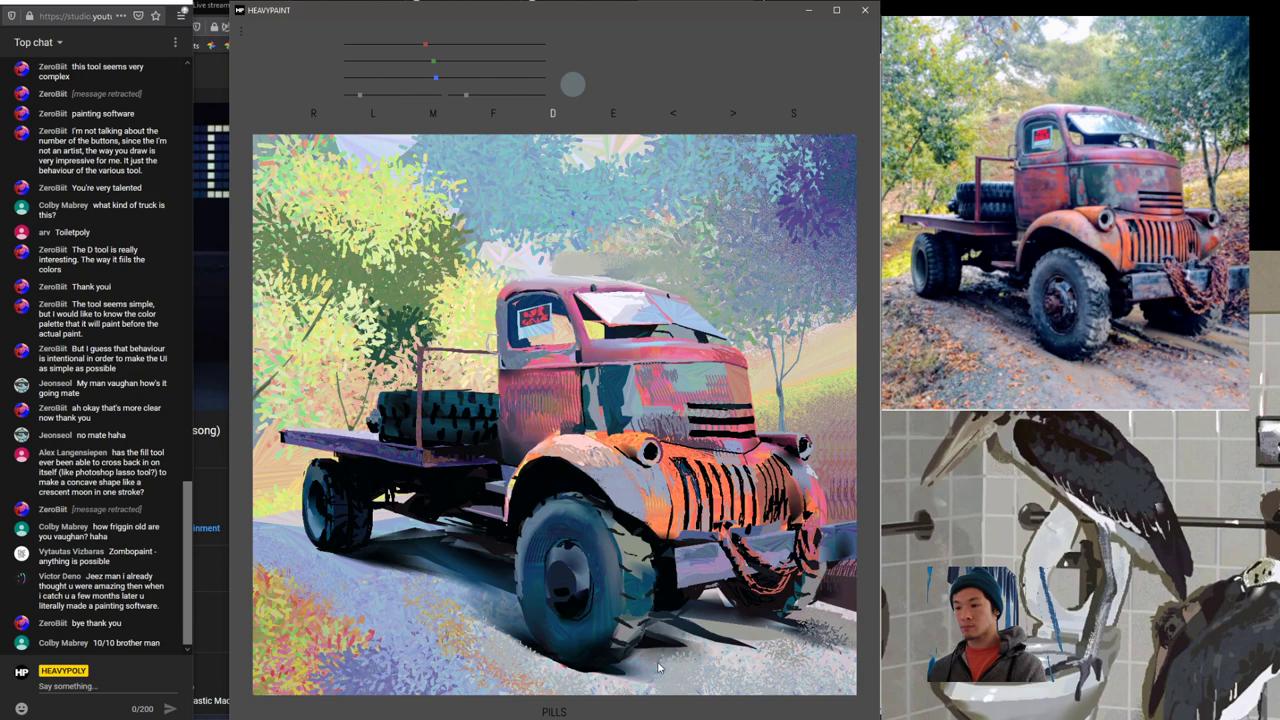
key(space)
click(667, 647)
key(c)
drag(671, 693, 675, 686)
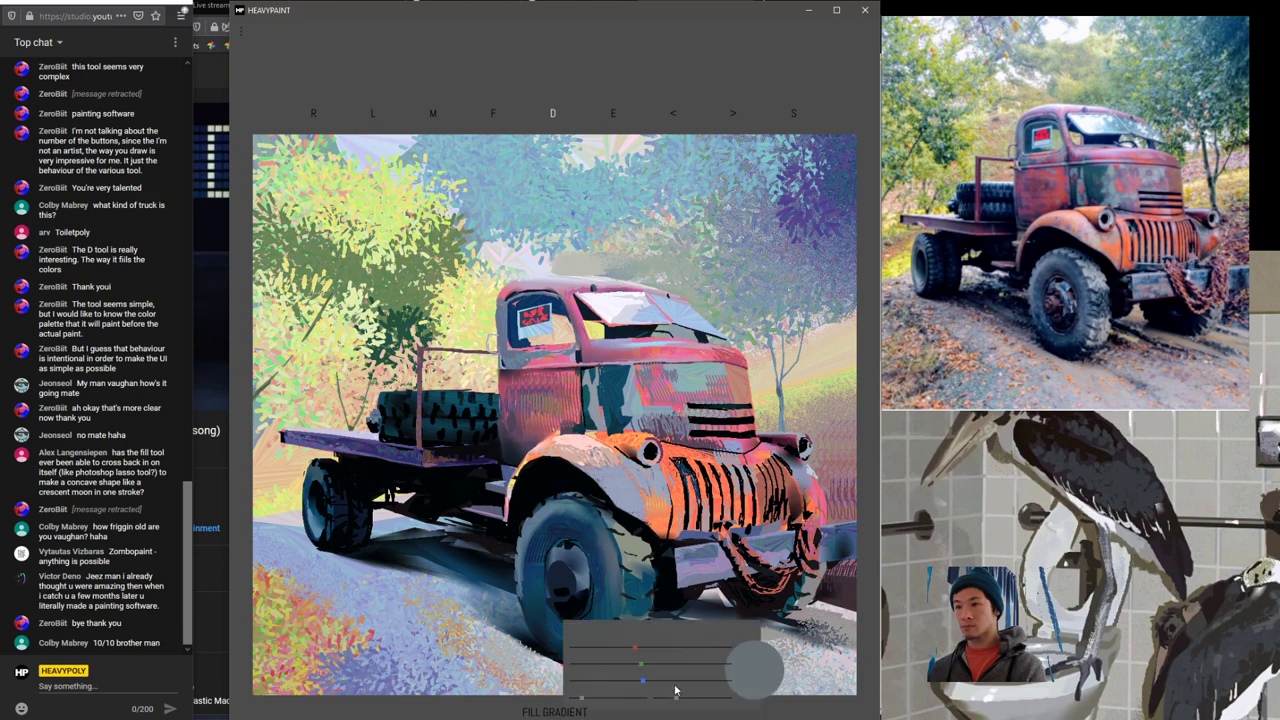
key(space)
click(666, 586)
key(space)
click(695, 594)
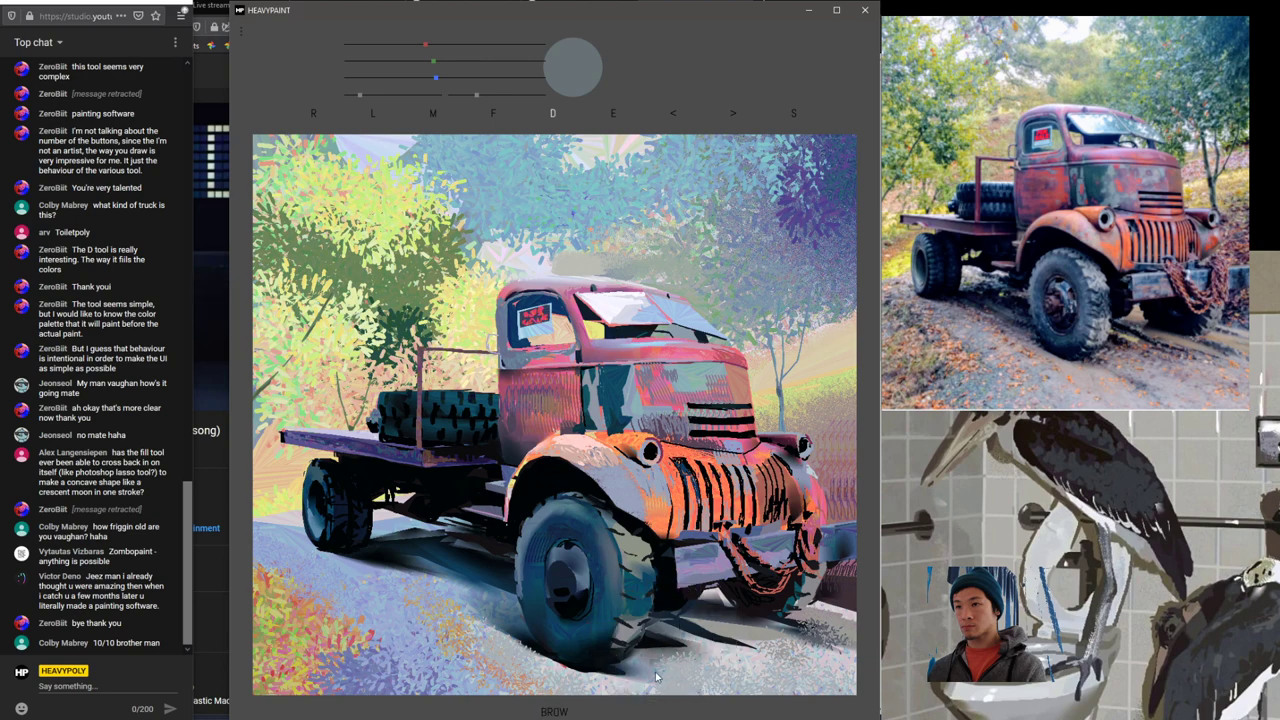
Step: Undo a trial Brow stroke, reduce the brush size, sample greys and paint textured strokes over the ground by the tyre shadows
mouse_move(606, 661)
mouse_down()
mouse_move(690, 662)
mouse_move(668, 694)
mouse_move(649, 665)
mouse_move(736, 662)
mouse_up()
key(ctrl+z)
key(c)
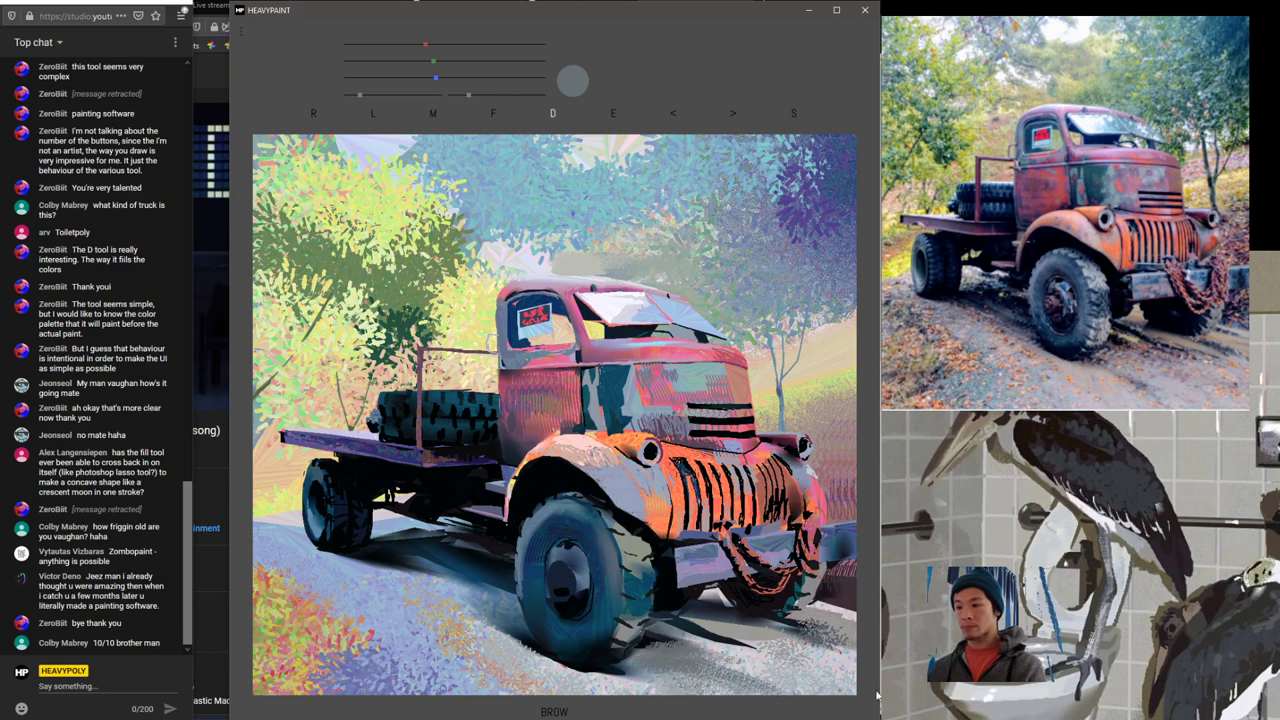
right_click(719, 630)
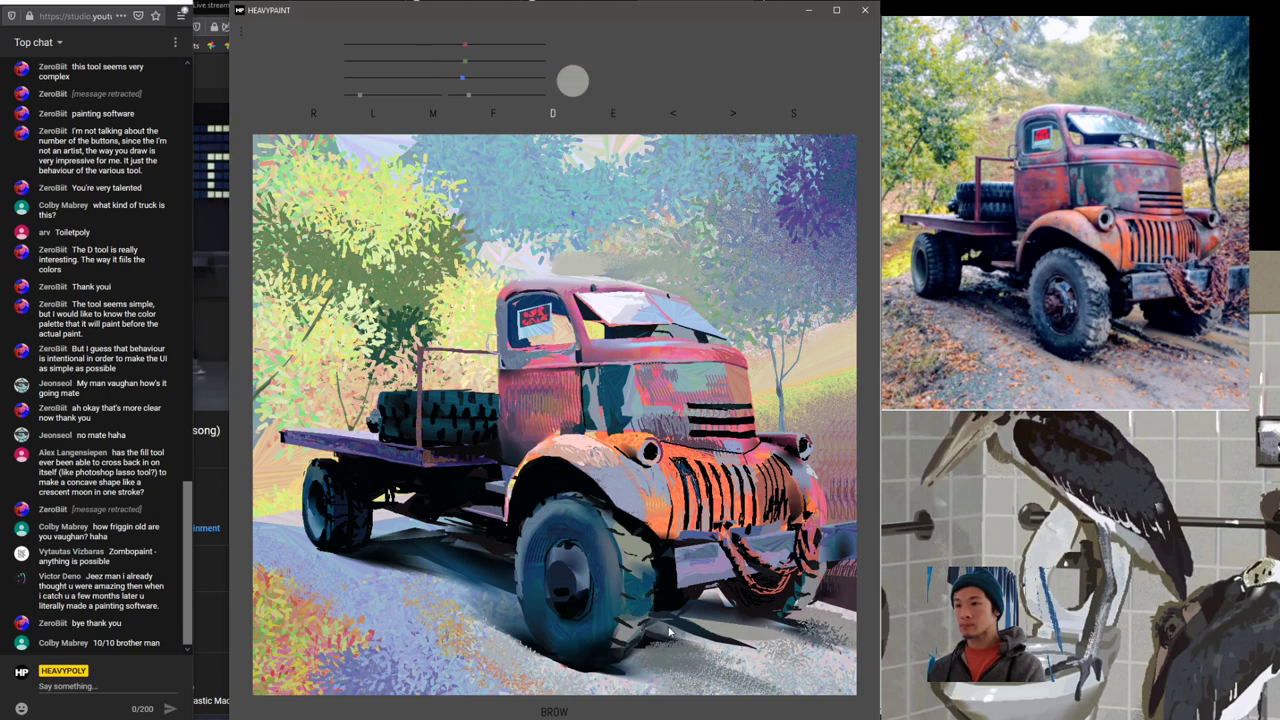
right_click(669, 629)
mouse_move(676, 614)
mouse_down()
mouse_move(835, 656)
mouse_move(804, 649)
mouse_move(848, 627)
mouse_up()
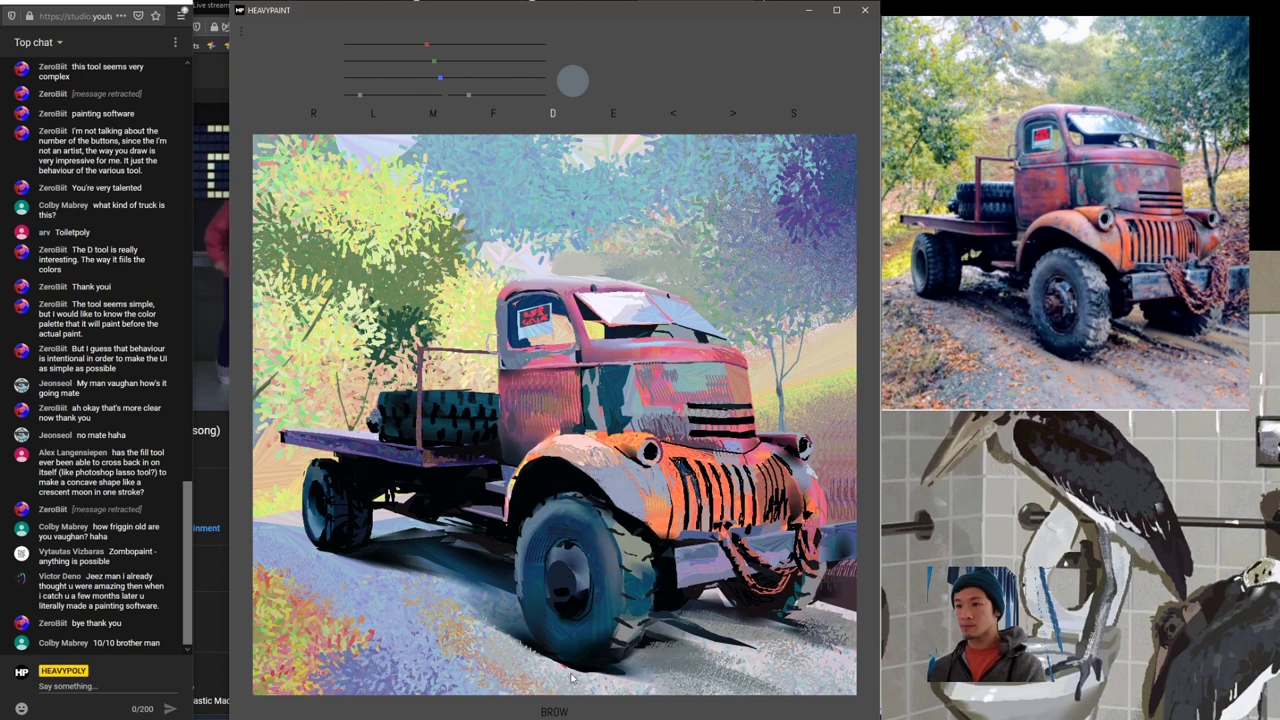
Step: Sample periwinkle from the ground and paint Brow strokes along the foreground from the front wheel to the bush
right_click(502, 664)
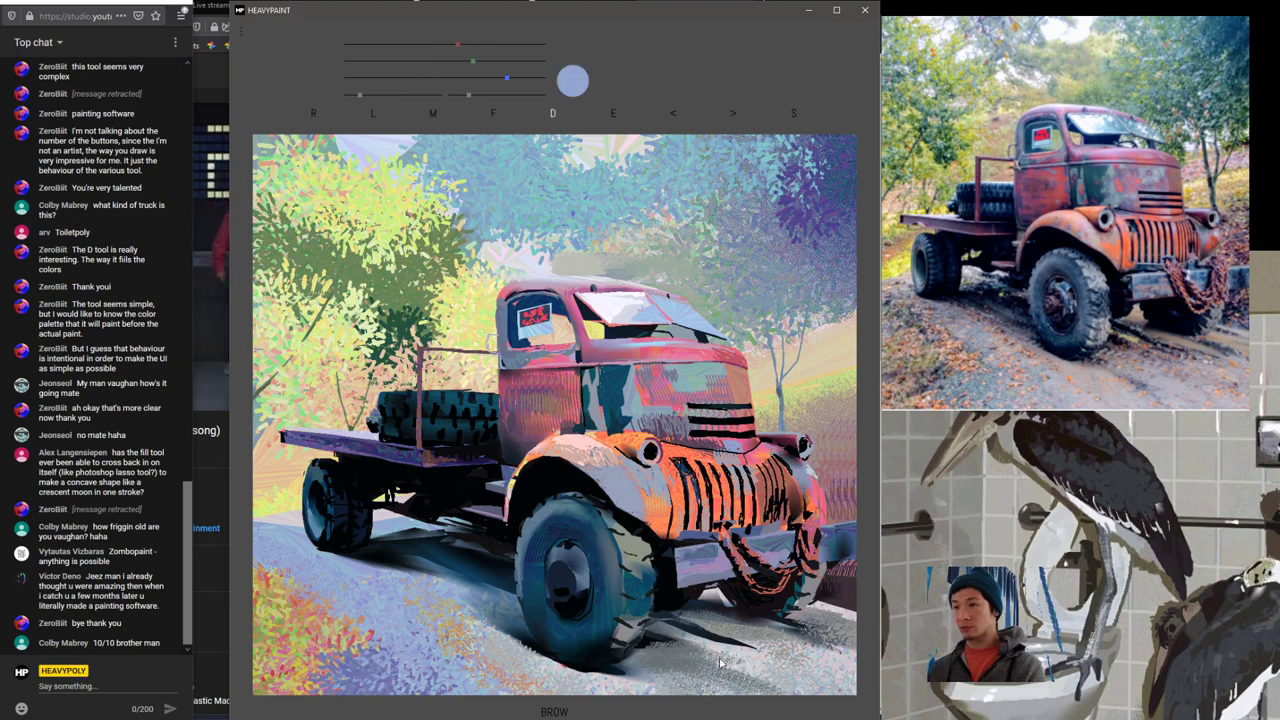
mouse_move(720, 659)
mouse_down()
mouse_move(771, 678)
mouse_move(773, 663)
mouse_move(826, 647)
mouse_up()
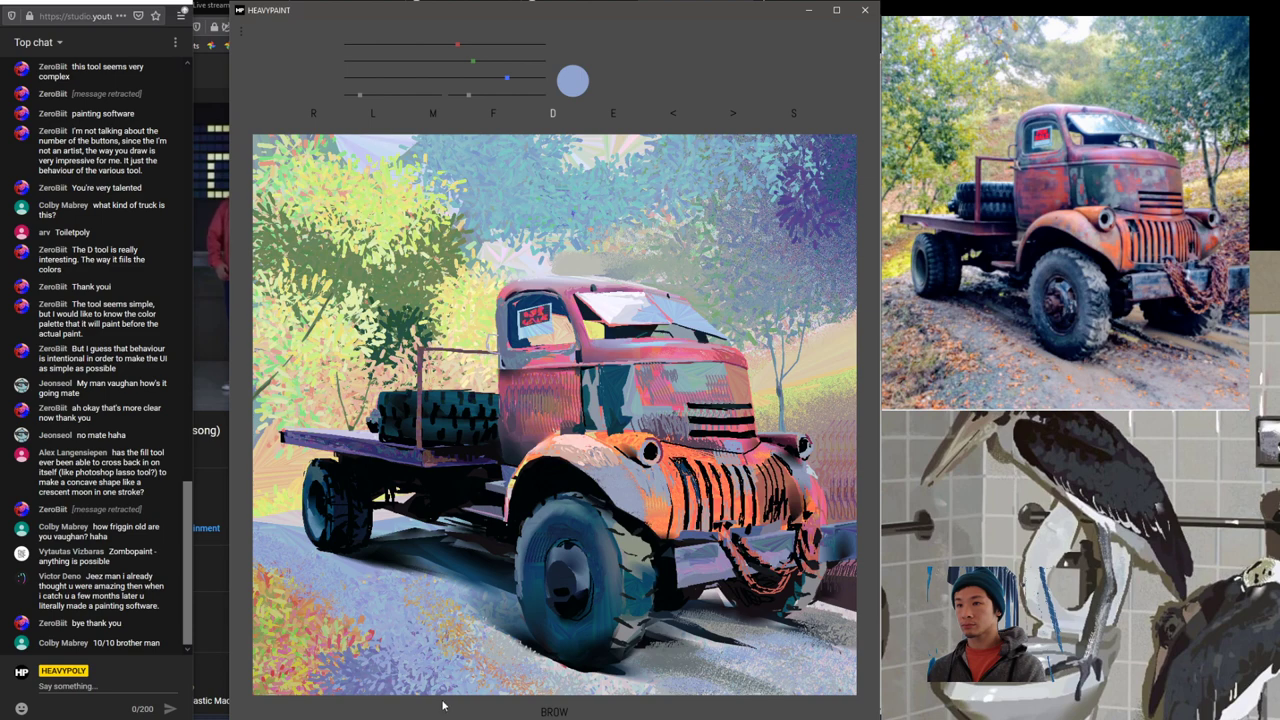
drag(430, 691, 352, 671)
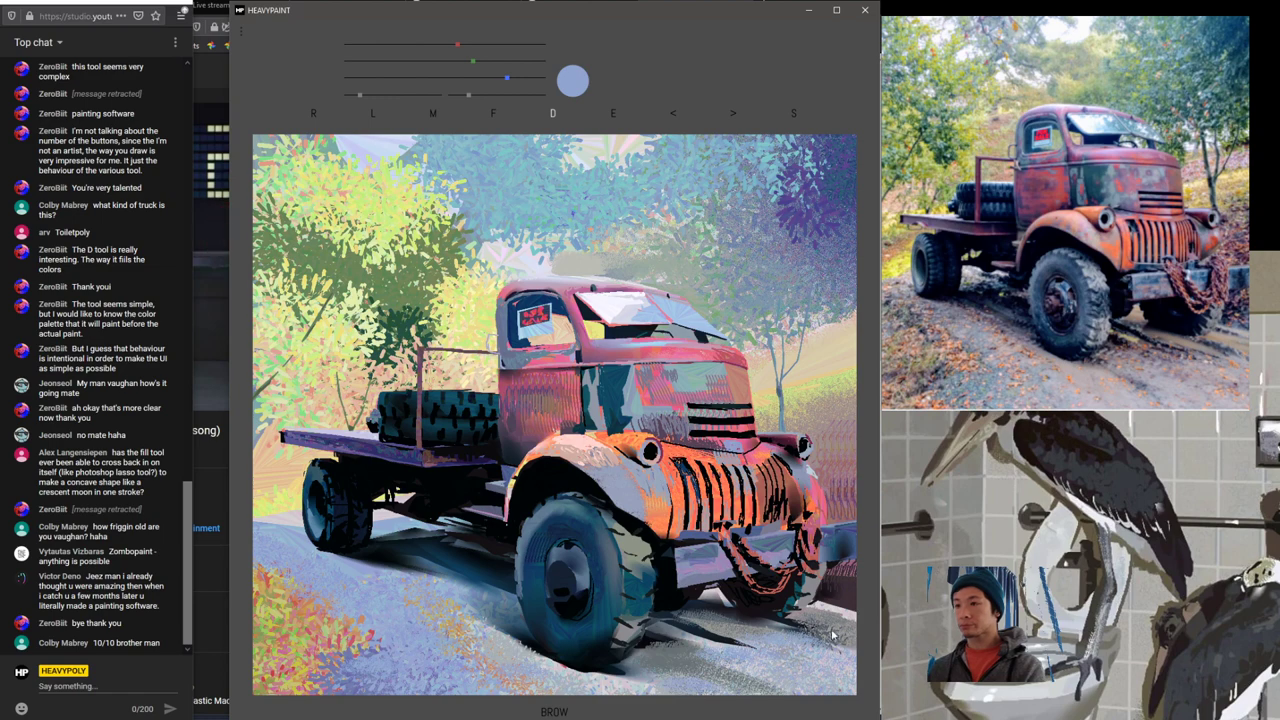
Step: Undo the stroke beside the far front tyre, adjust the brush and repaint the ground at the canvas edge
drag(798, 602, 849, 614)
key(ctrl+z)
key(space)
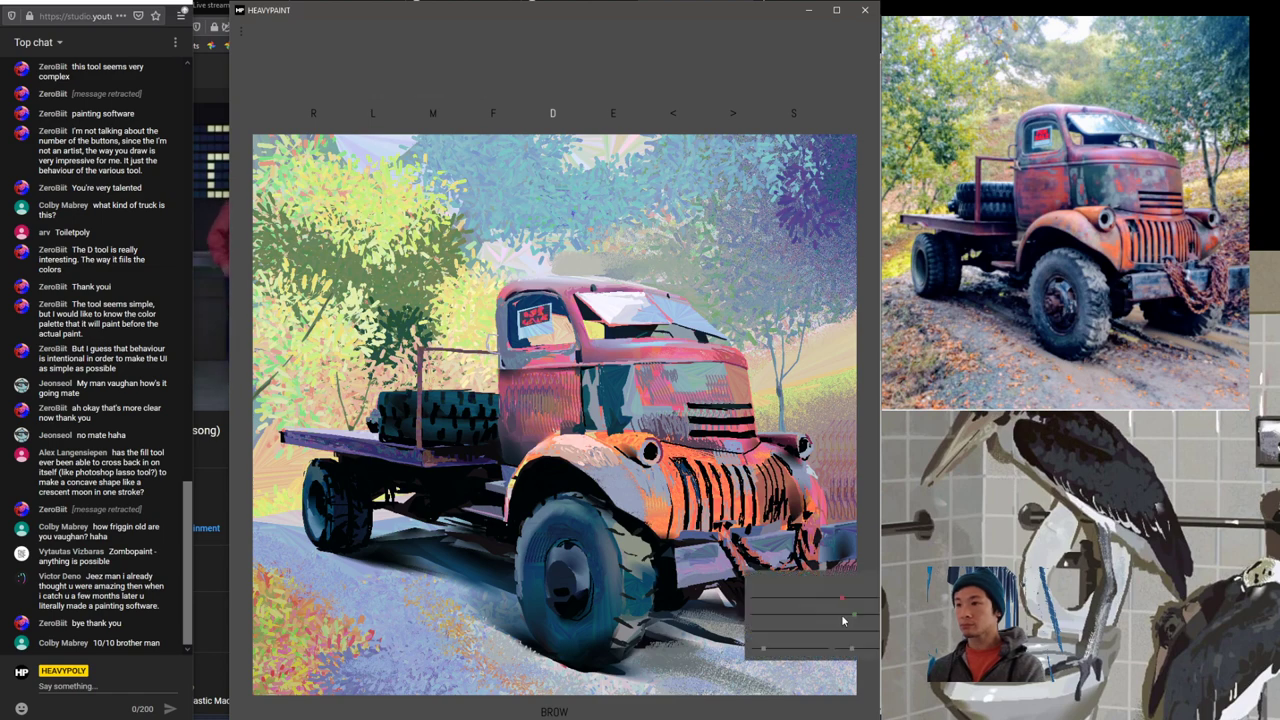
mouse_move(822, 600)
mouse_down()
mouse_move(811, 612)
mouse_move(855, 619)
mouse_up()
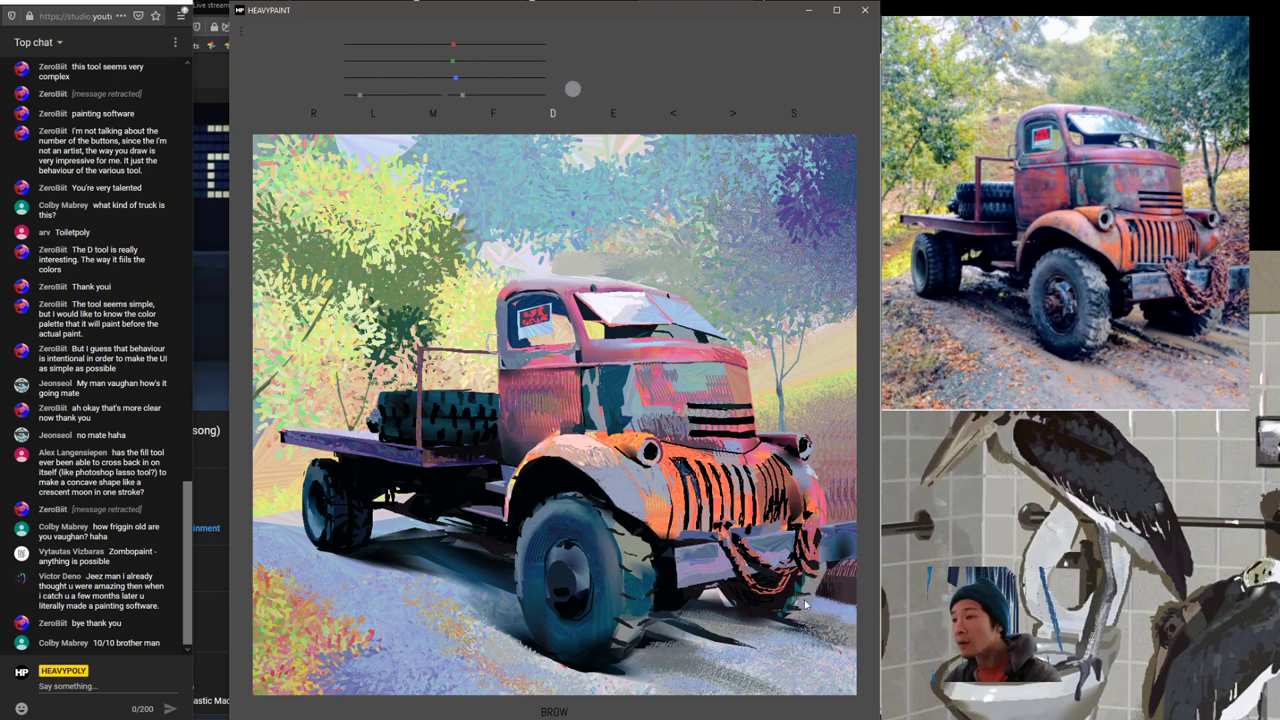
Step: Reduce the Brow brush size and darken the colour to a blue-grey for touching up the far front tyre
key(space)
click(803, 636)
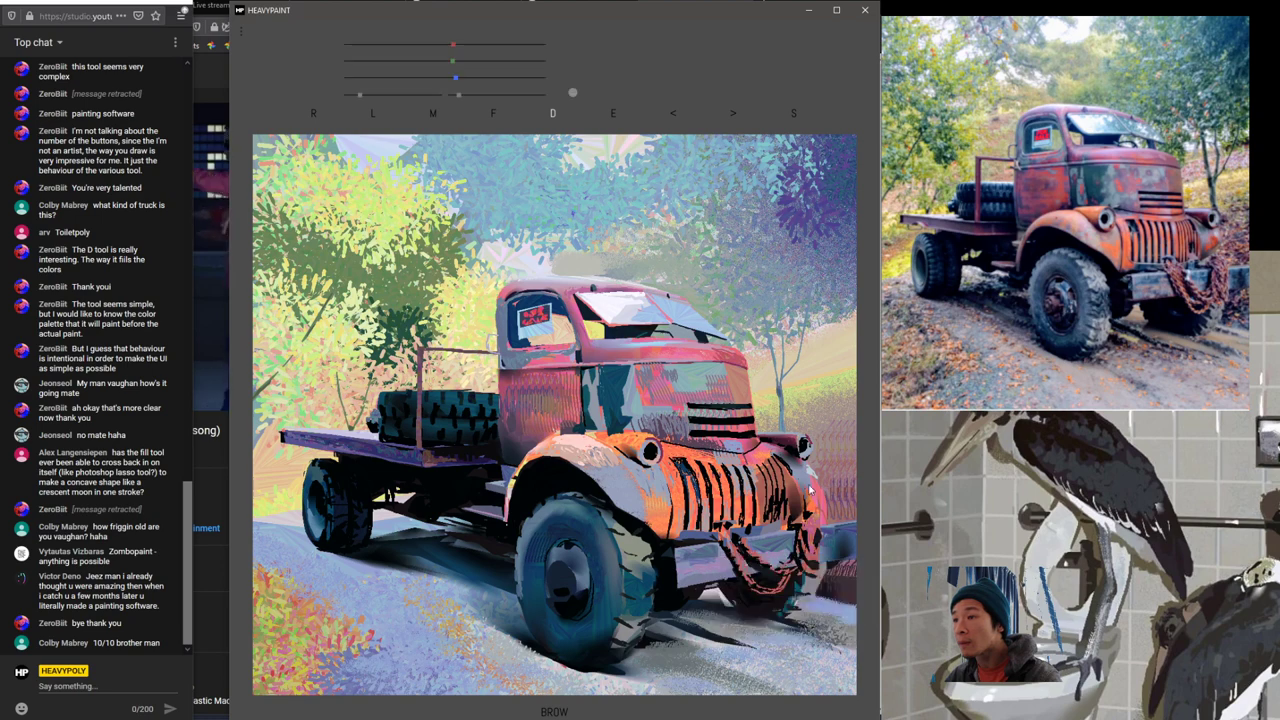
key(space)
drag(804, 601, 787, 600)
click(784, 587)
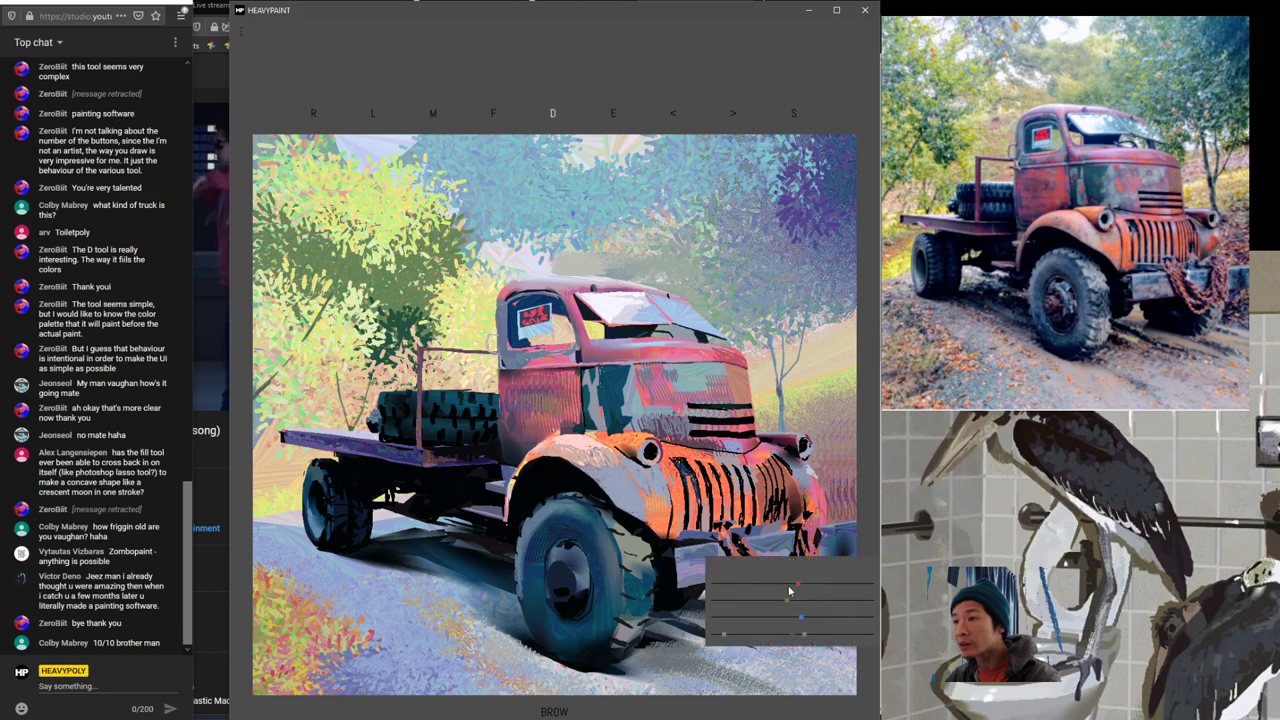
click(782, 585)
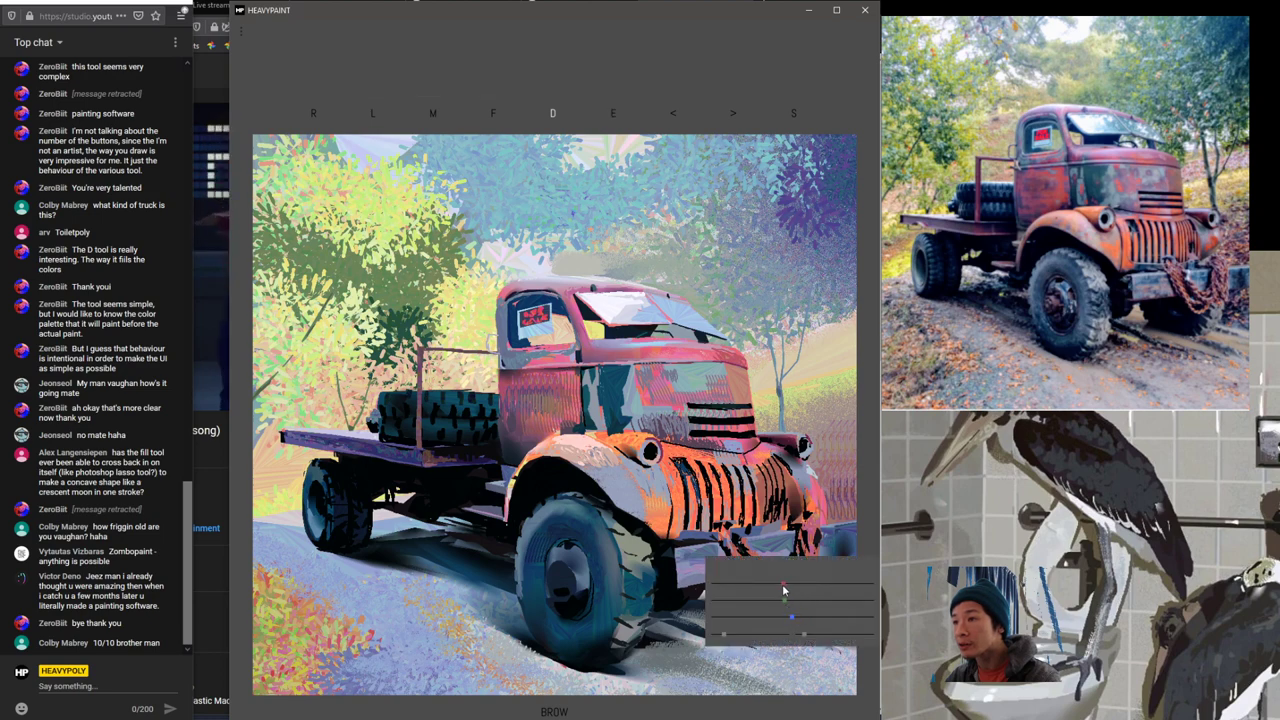
key(space)
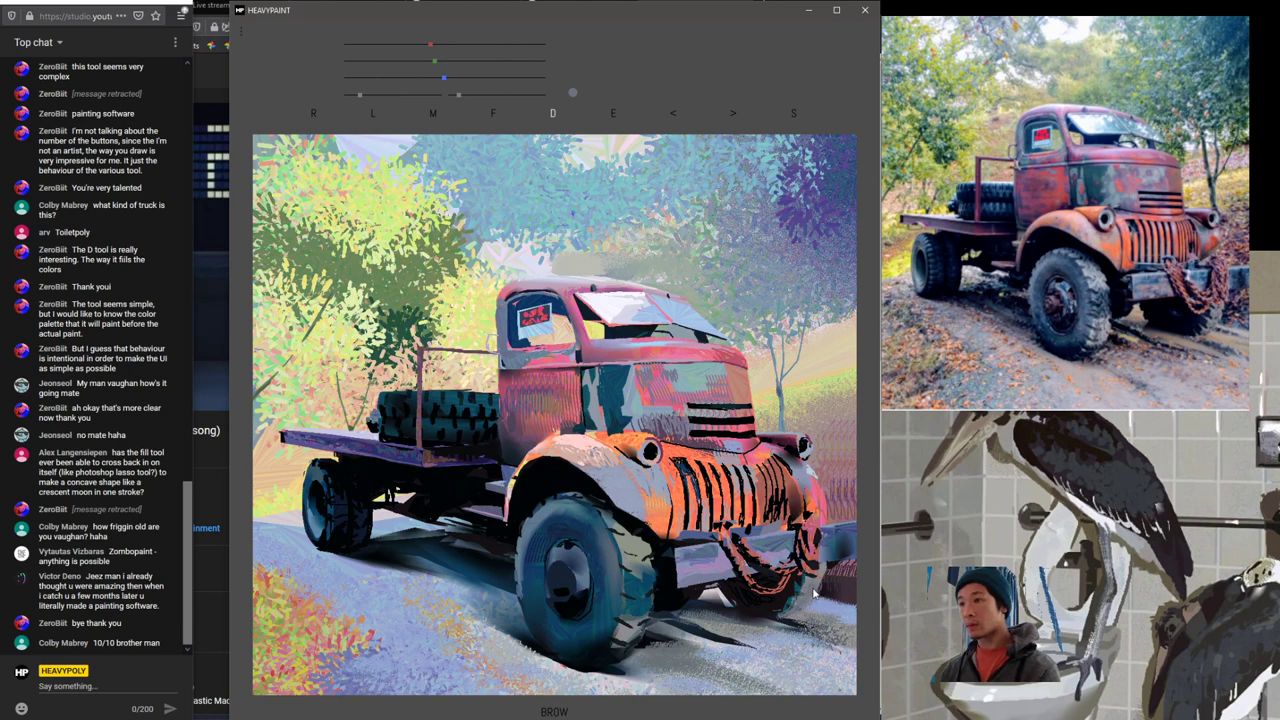
Step: Switch to the Fill tool and sample light grey and near-black to refine the edge of the far front tyre
key(space)
right_click(771, 604)
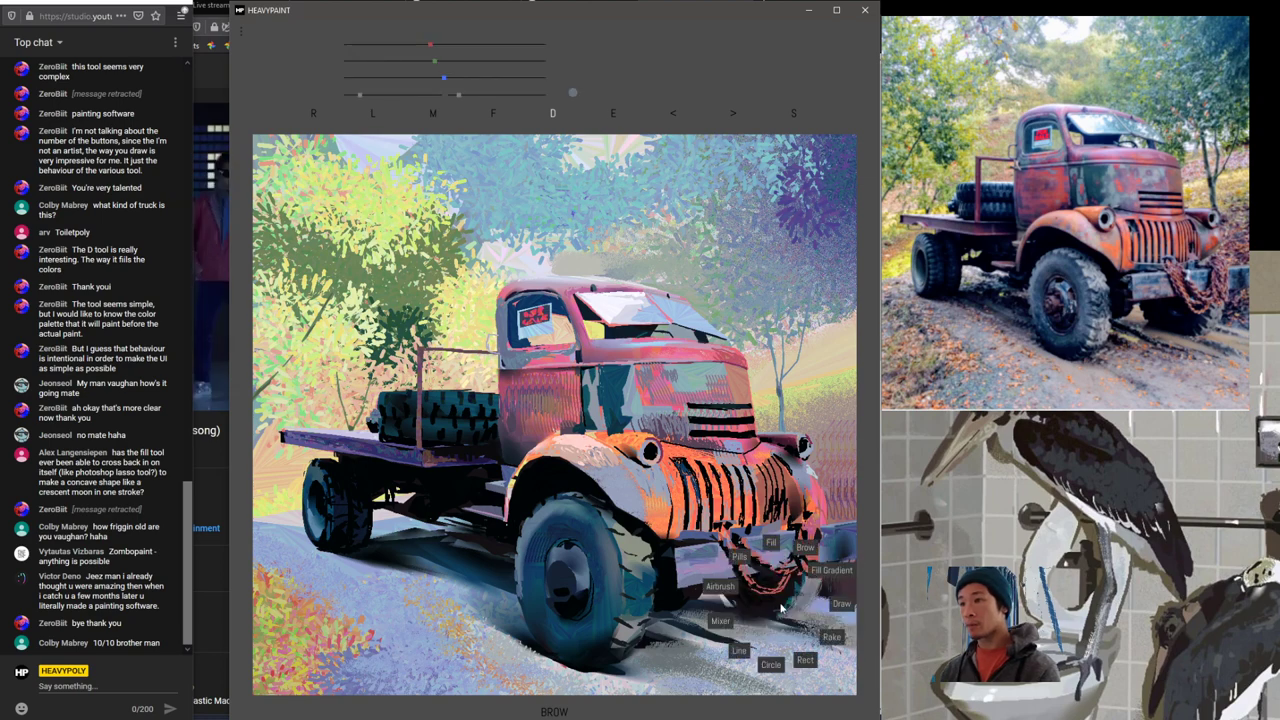
click(771, 544)
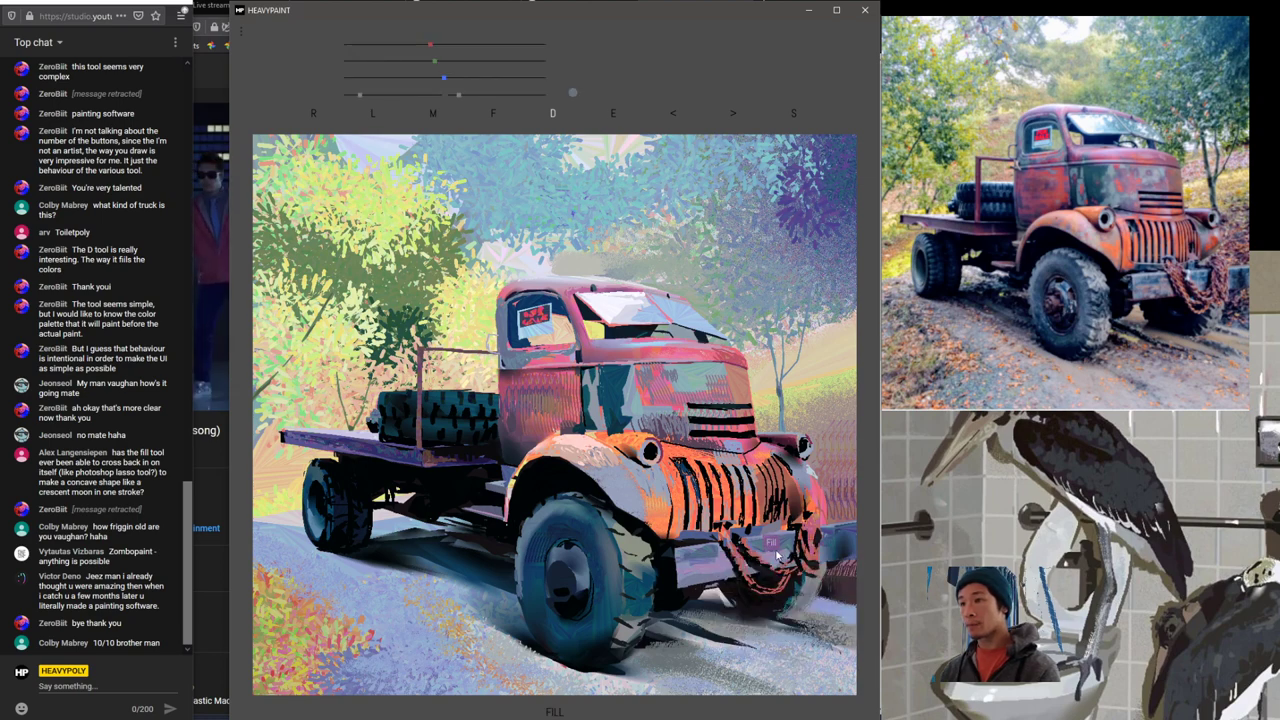
alt+click(822, 577)
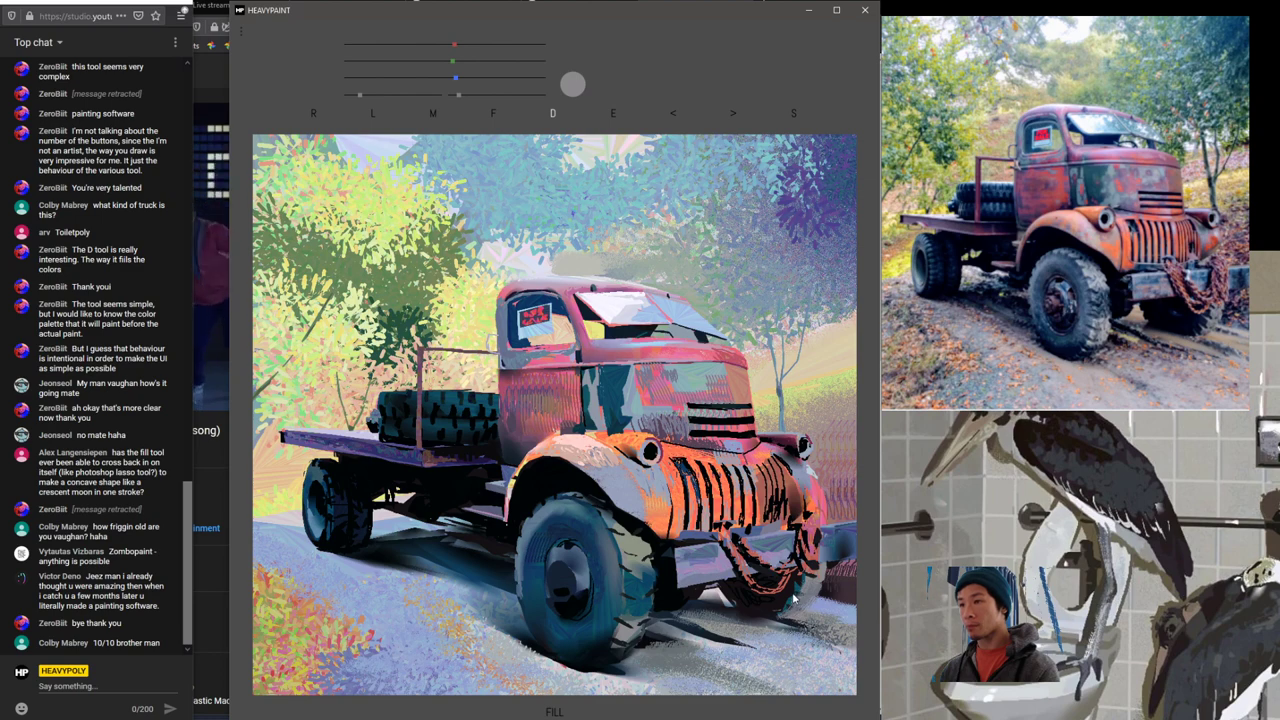
alt+click(796, 600)
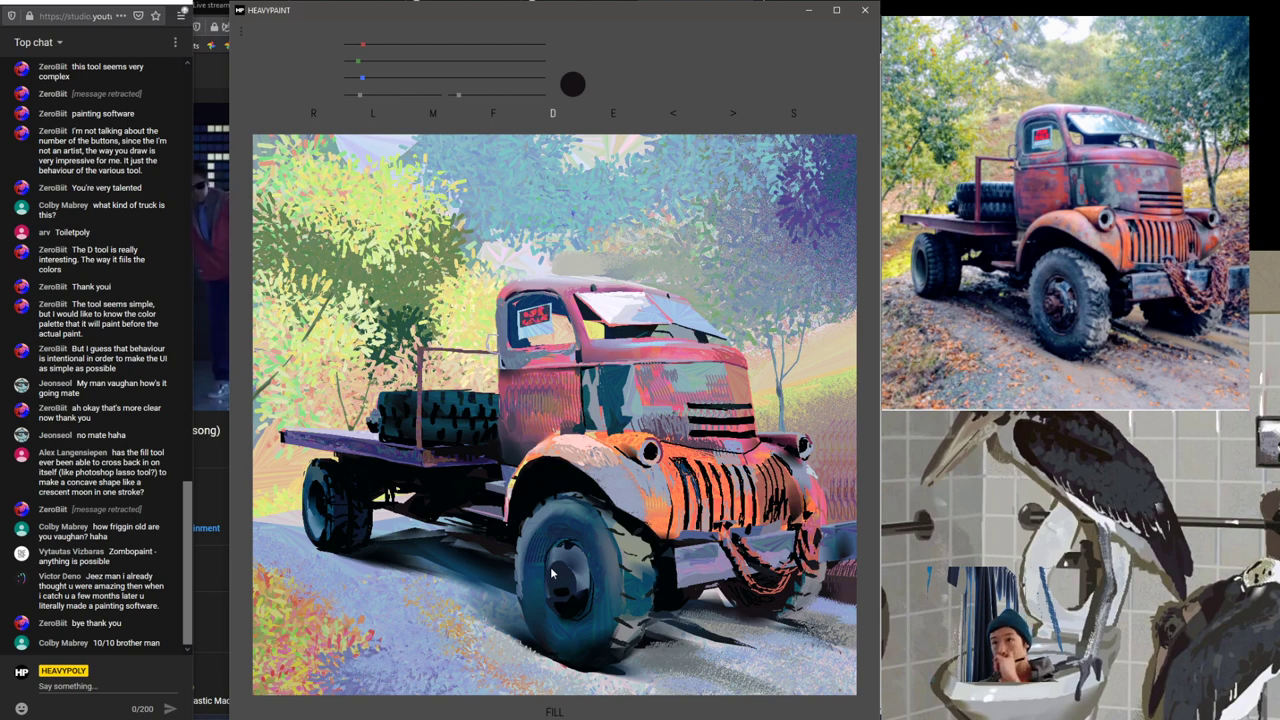
Step: Sample teal and blue from the front tyre and black from the shadow under the bumper to refine the tread edges with Fill
right_click(625, 575)
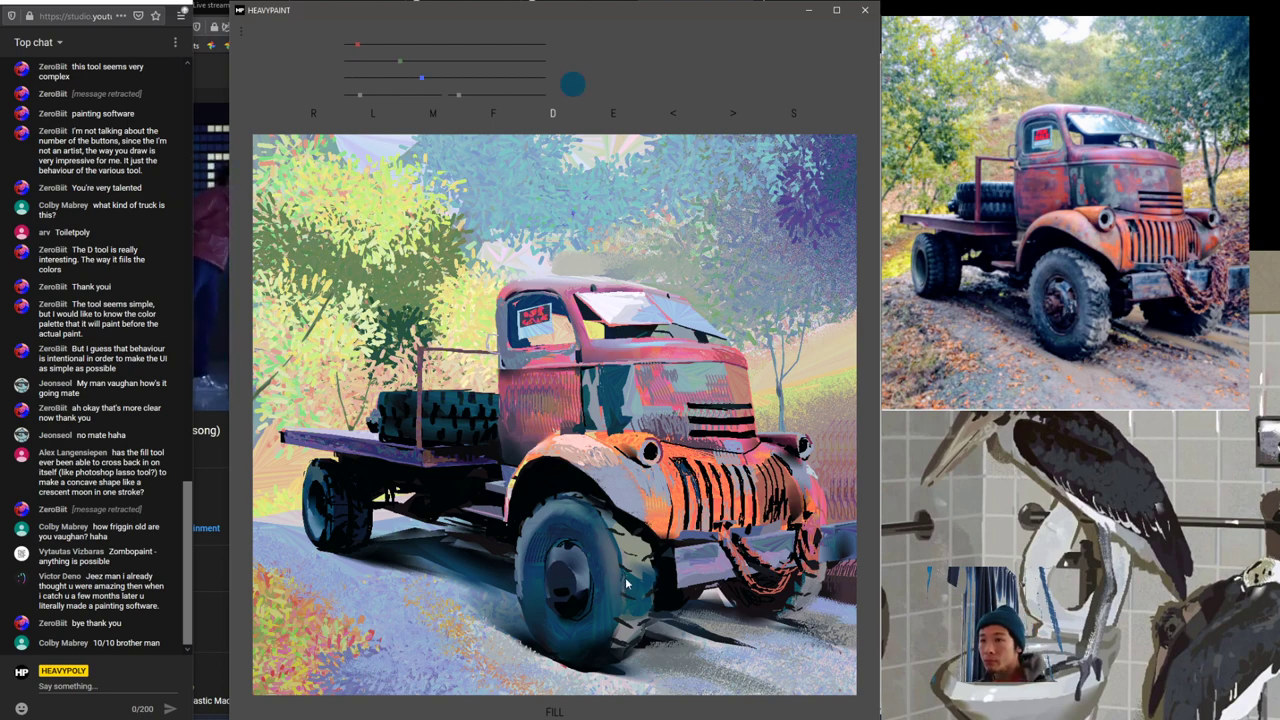
right_click(620, 590)
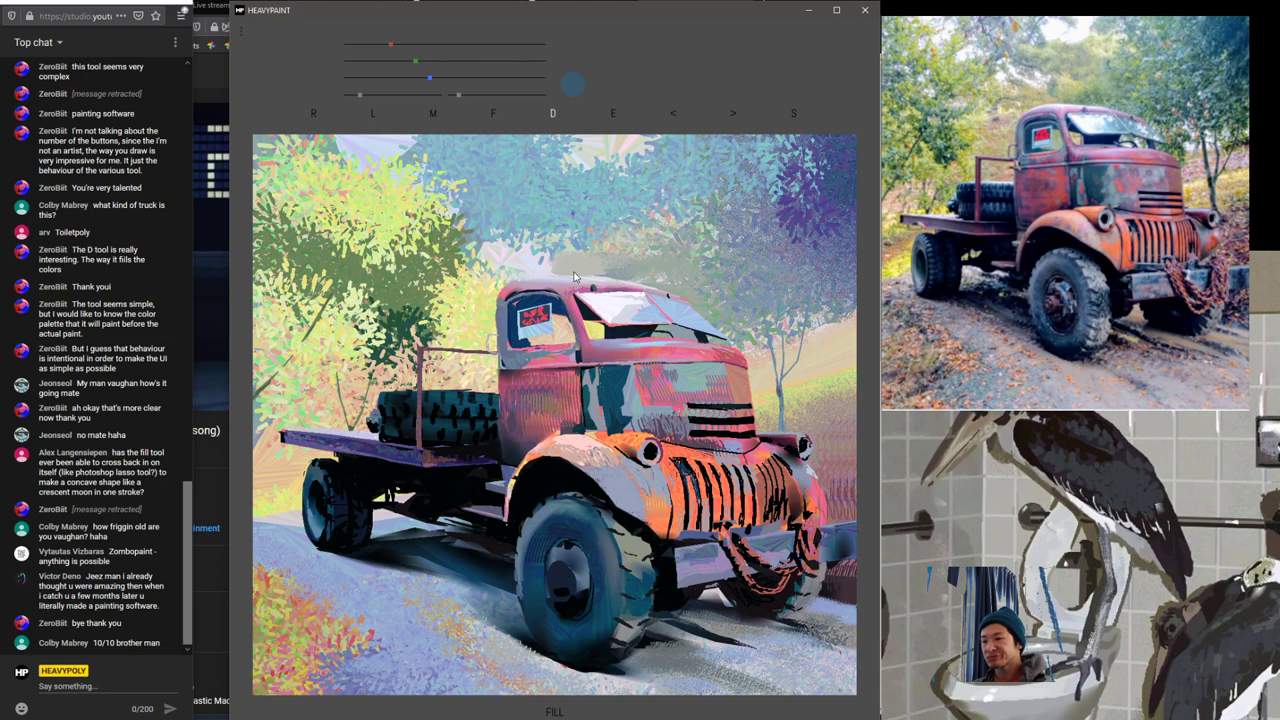
right_click(669, 575)
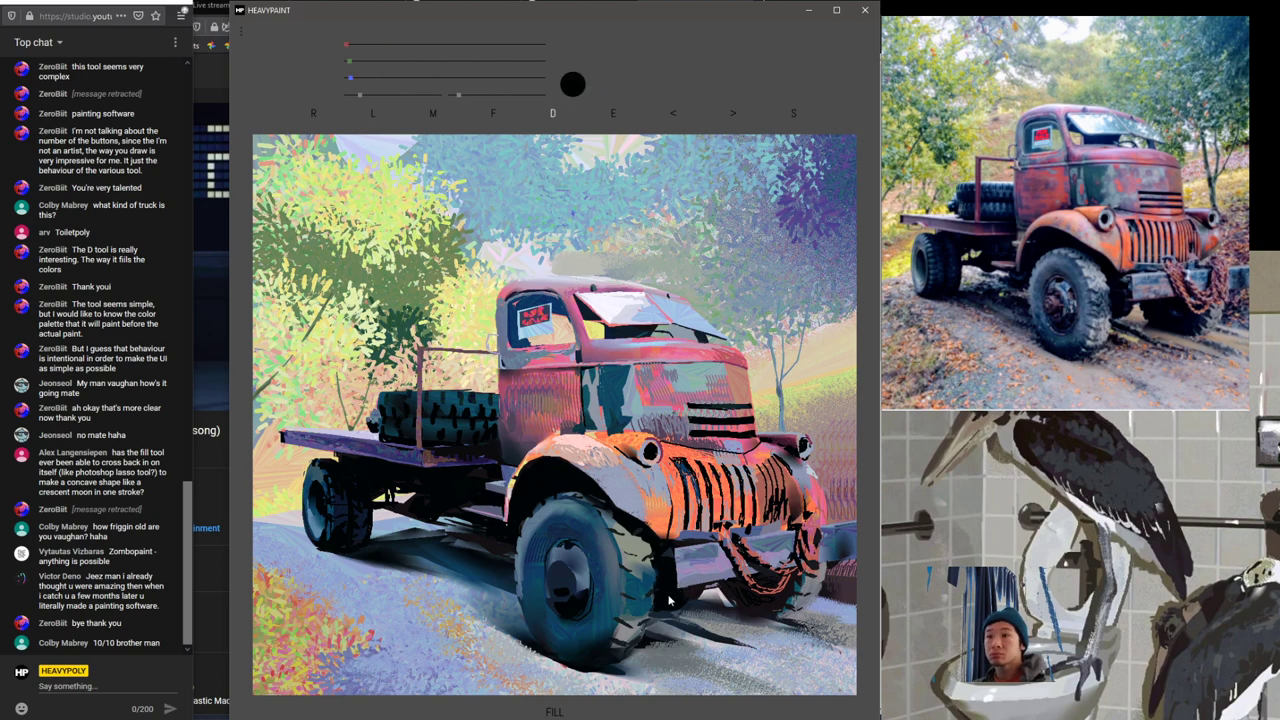
right_click(680, 590)
right_click(852, 548)
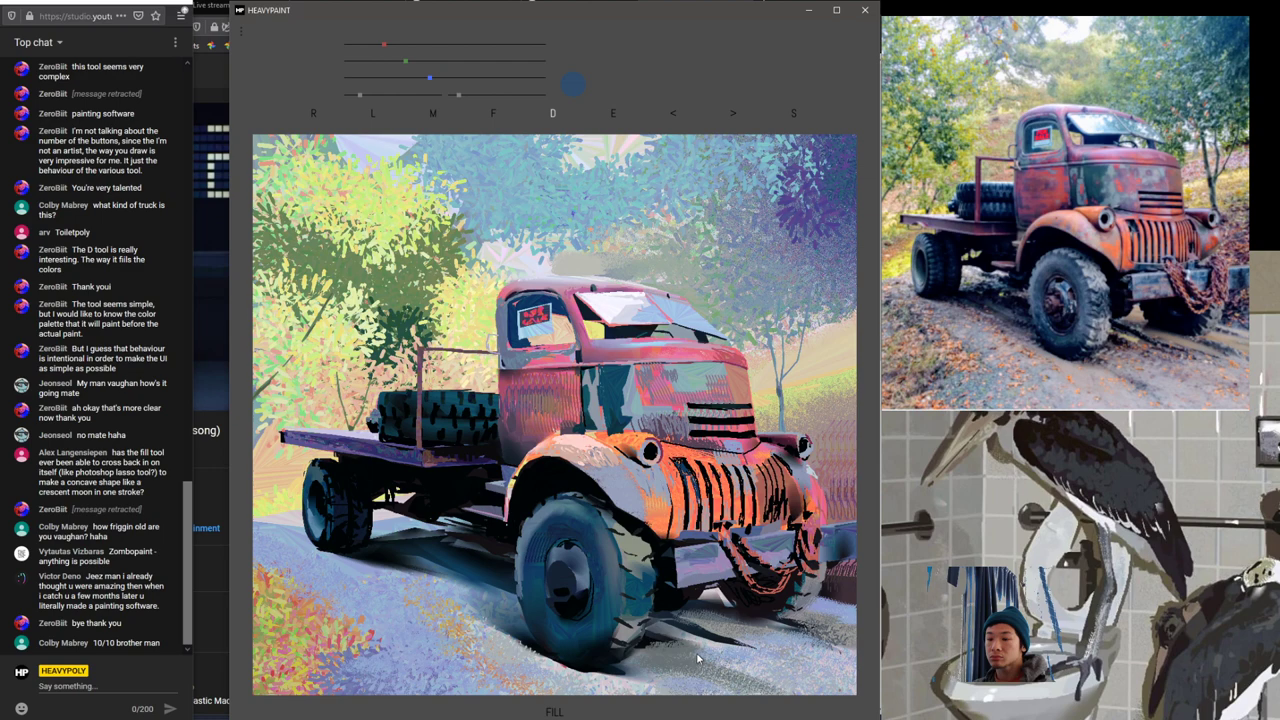
Step: Sample dark slate blue beside the front tyre and touch up the shadows beneath the flatbed with navy and black fills
right_click(671, 557)
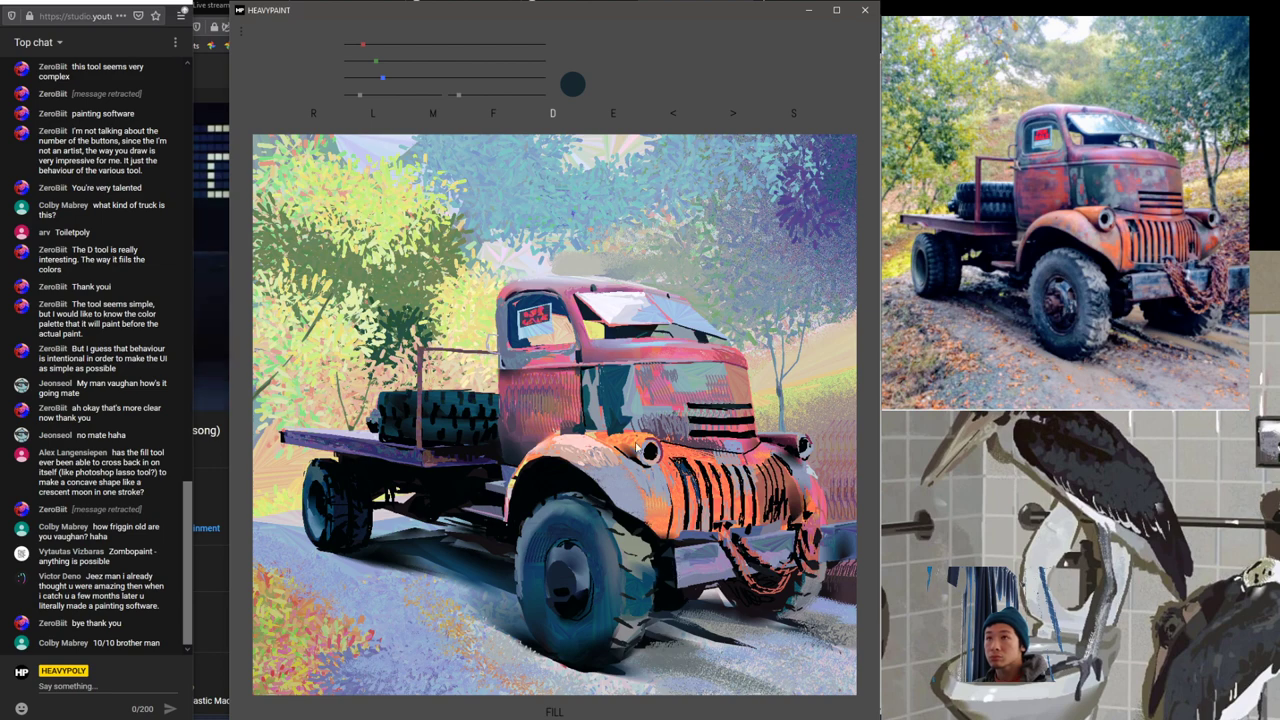
key(space)
key(space)
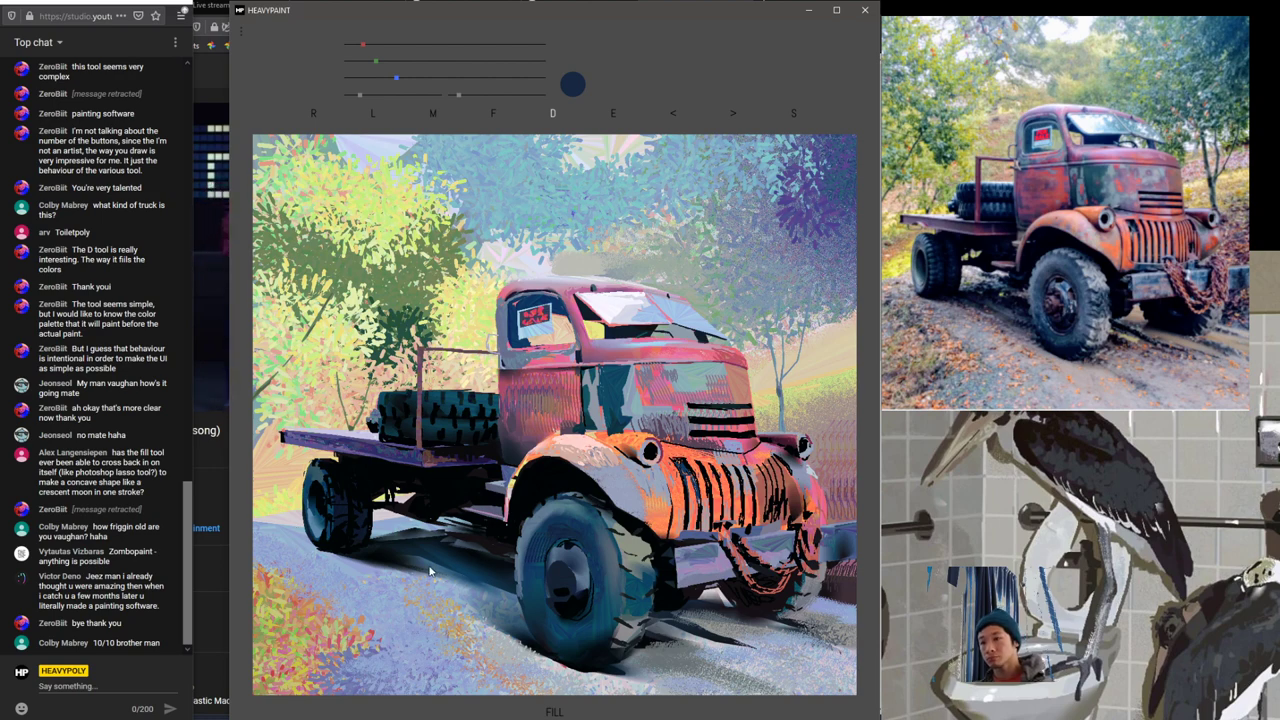
click(469, 509)
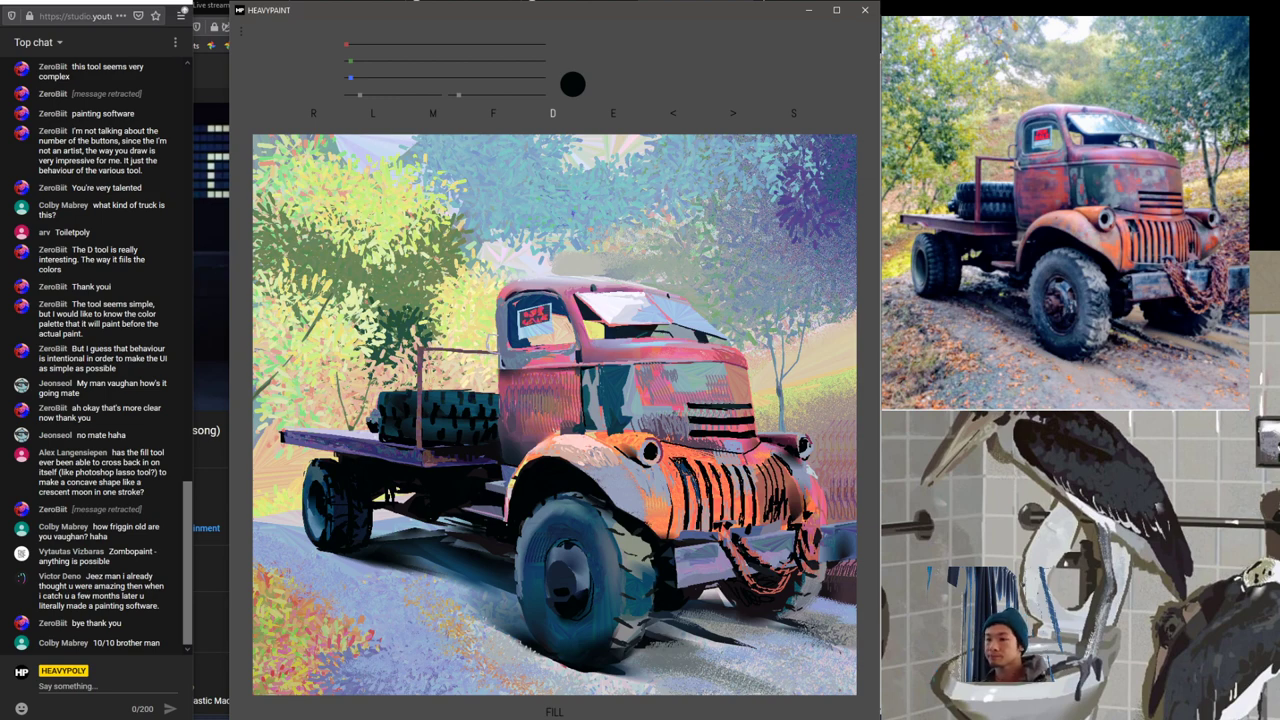
Step: Sample light blue from the sky and black from the grille to touch up the upper grille slats beside the headlight
right_click(436, 153)
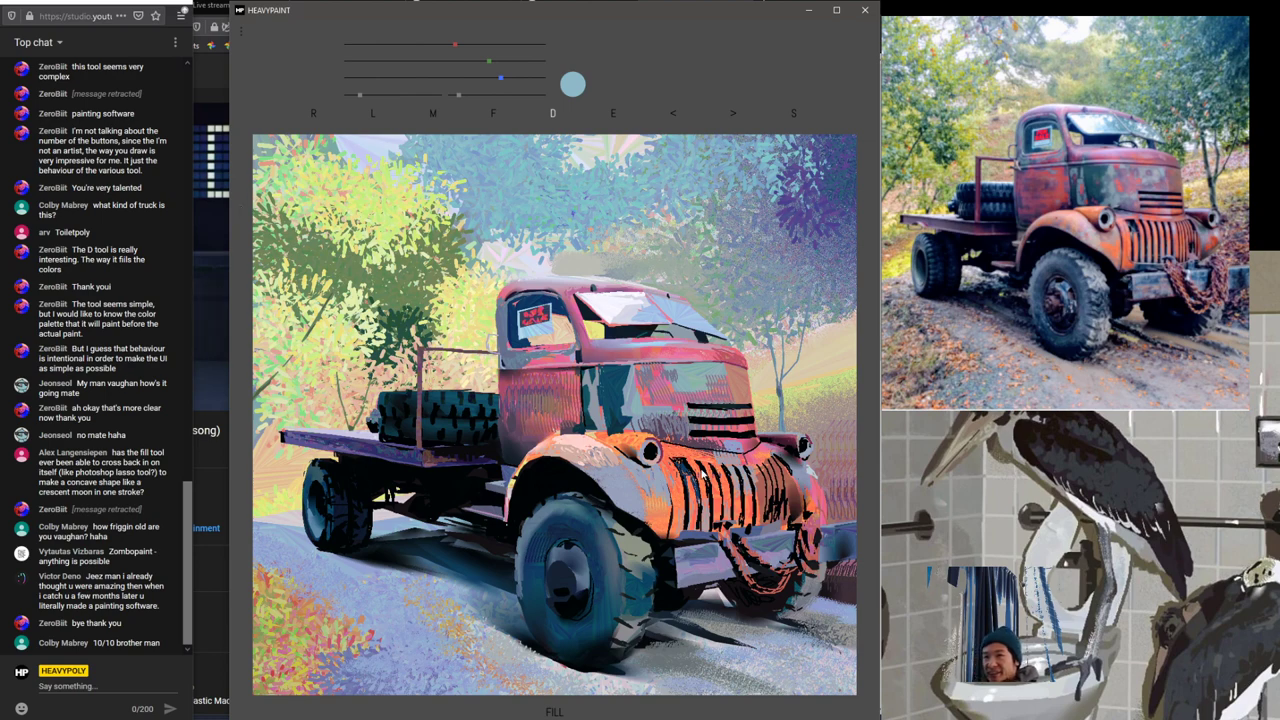
right_click(704, 478)
right_click(703, 468)
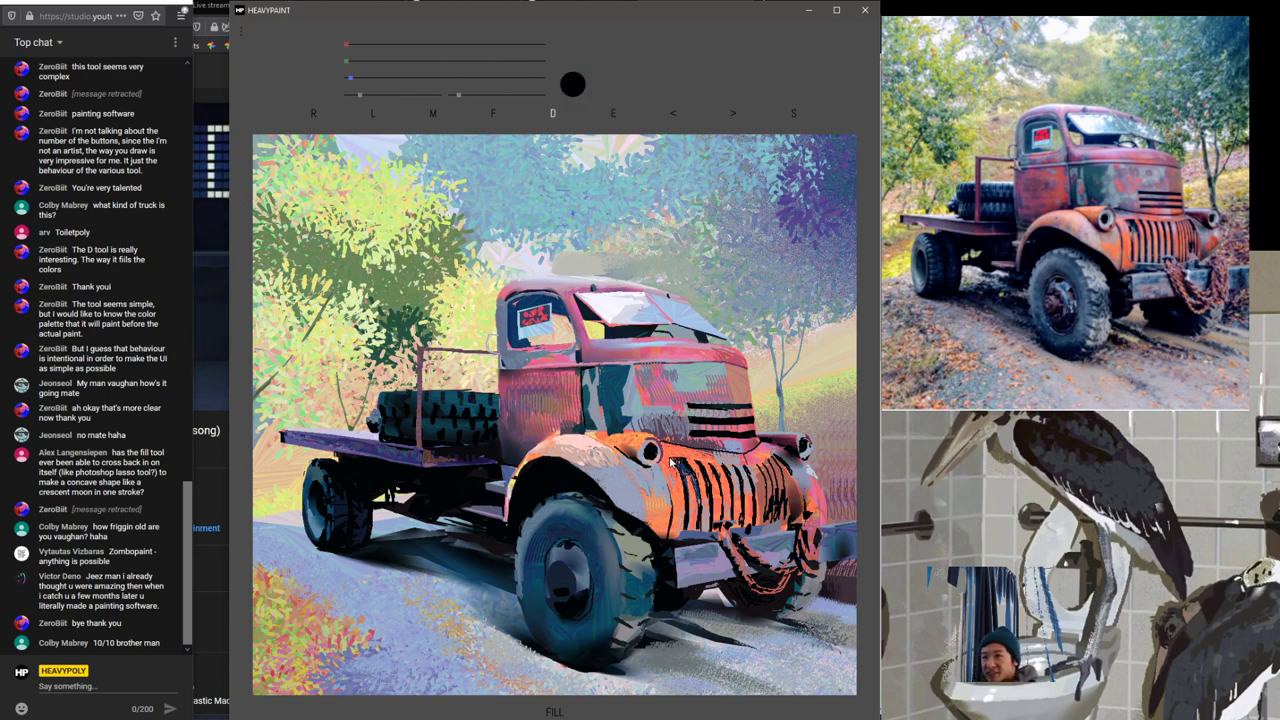